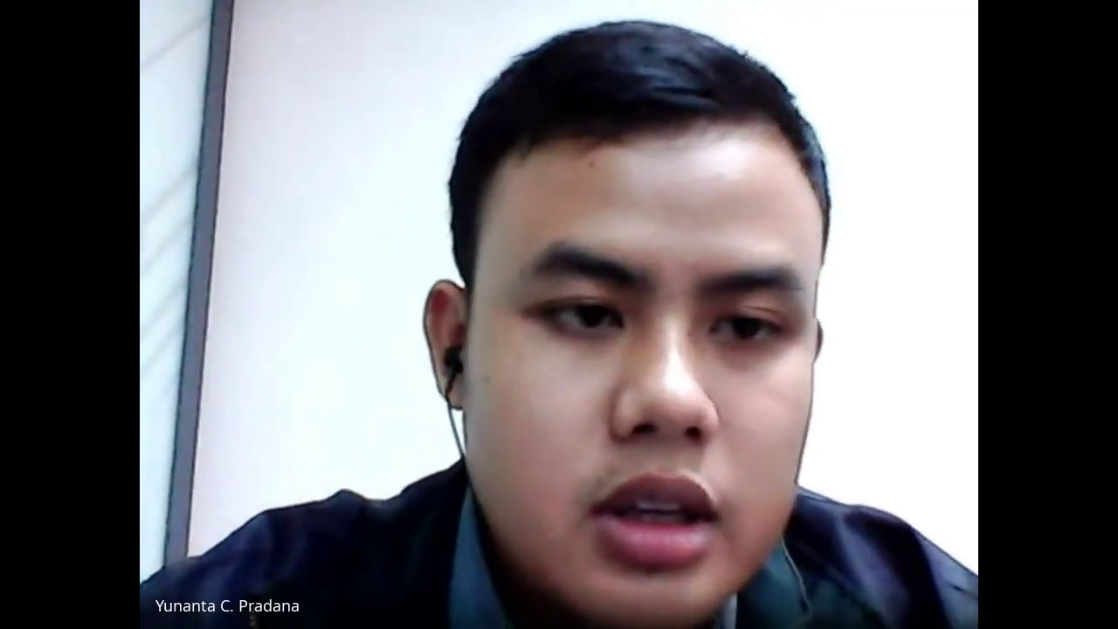
Scroll the Meet view to the shared GNS3 symbol selection filtered to router symbols.
scroll(268, 325, "down", 2)
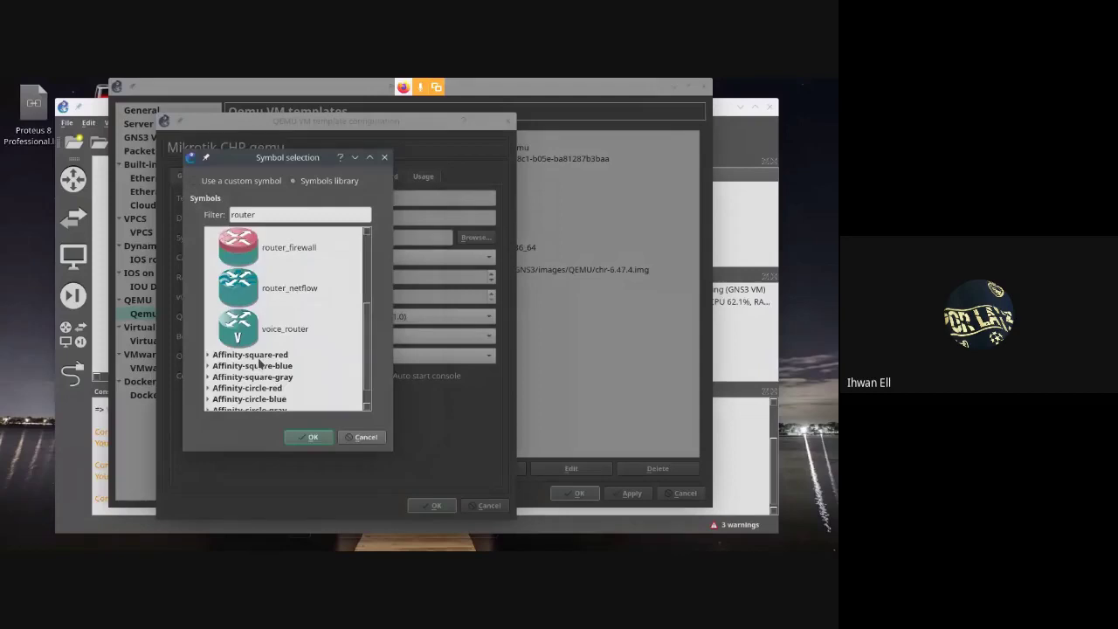
Assign the Affinity-square-red router symbol to the Mikrotik CHR template and save its settings.
left_click(250, 354)
left_click(278, 260)
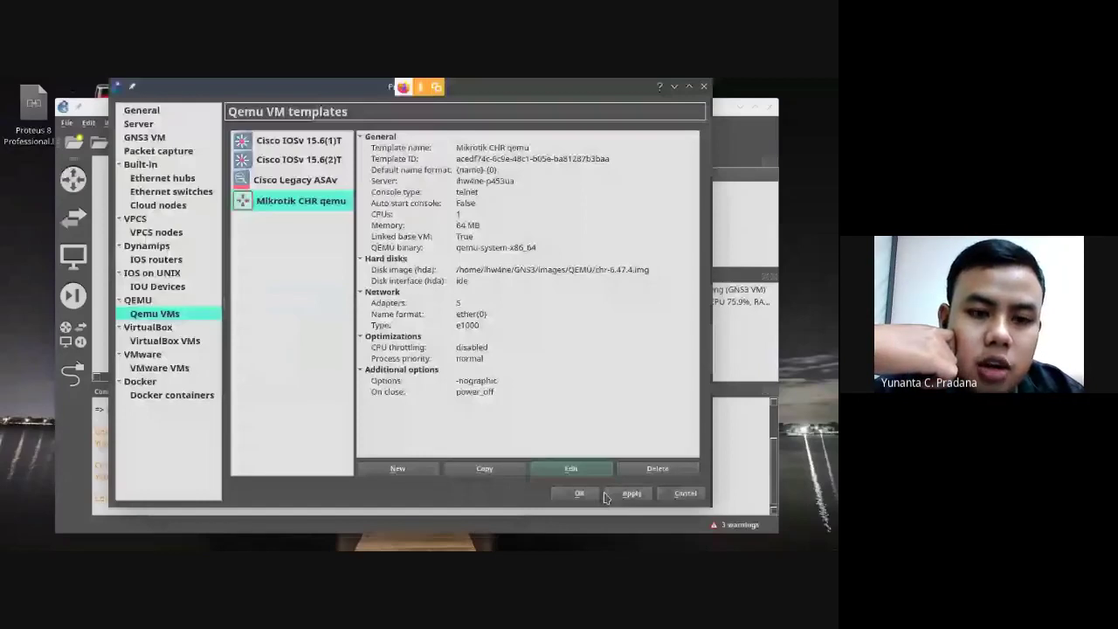
left_click(604, 495)
left_click(88, 122)
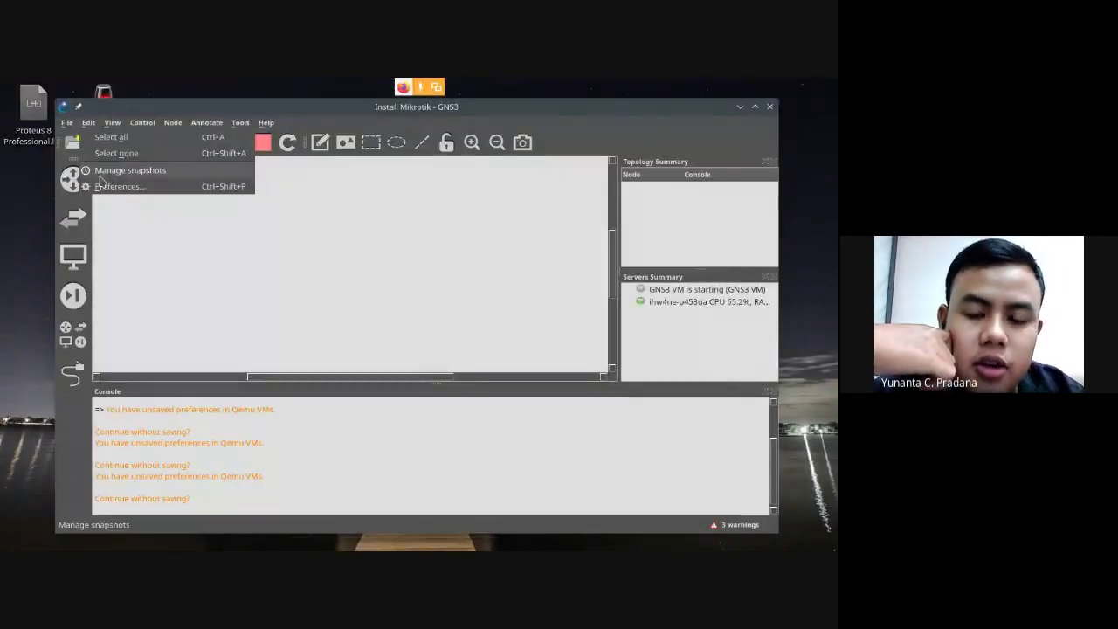
left_click(159, 189)
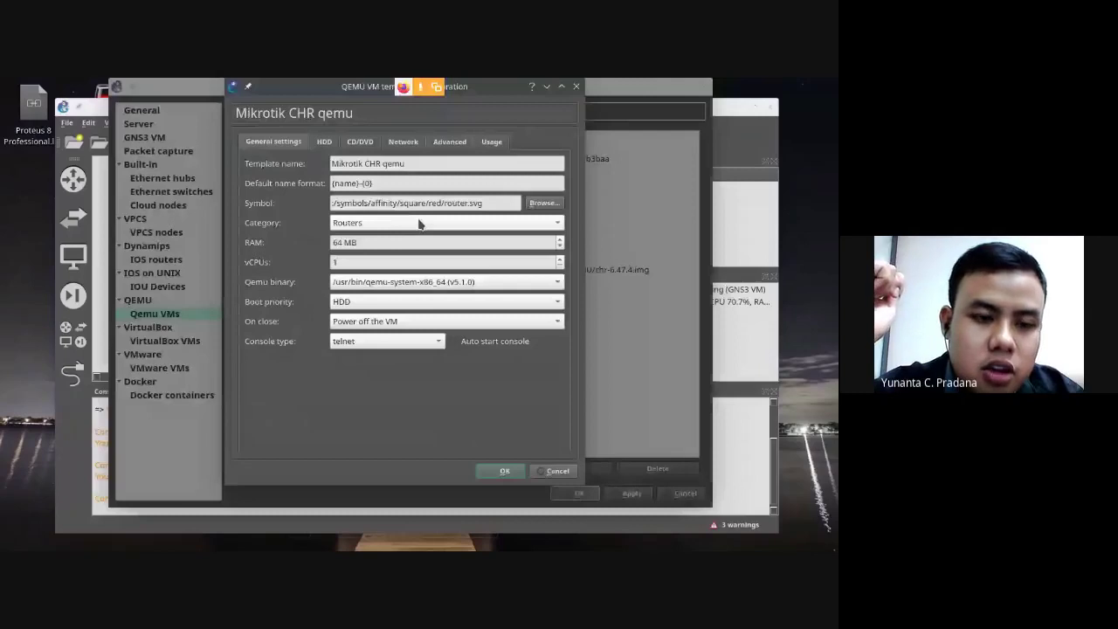
left_click(538, 471)
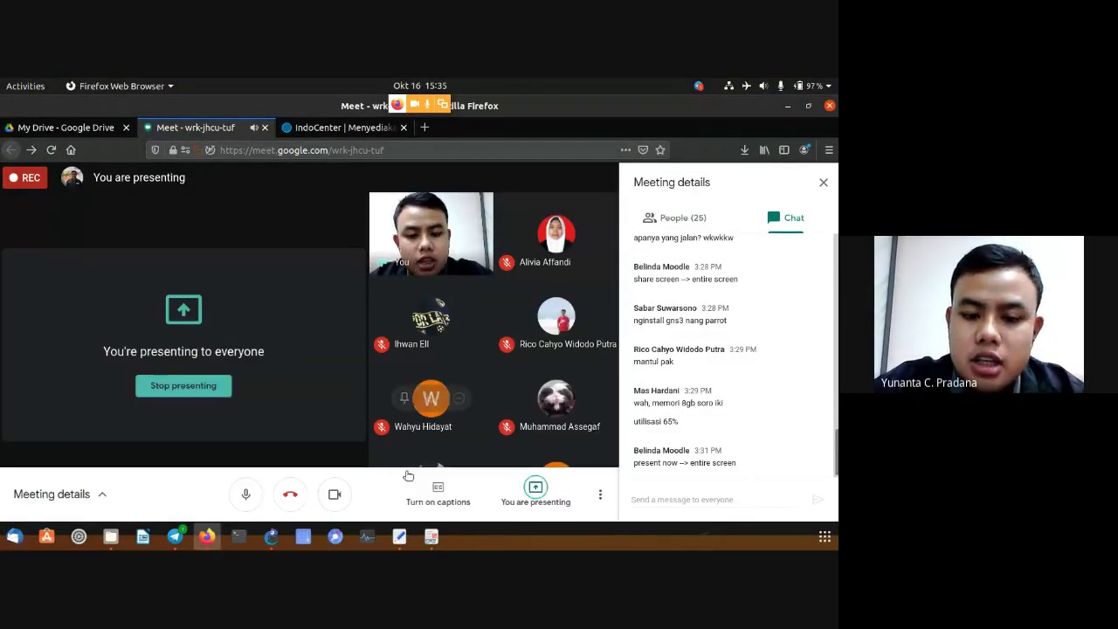
Bring the GNS3 window forward and dismiss Meet's 'You're presenting' notification.
left_click(271, 537)
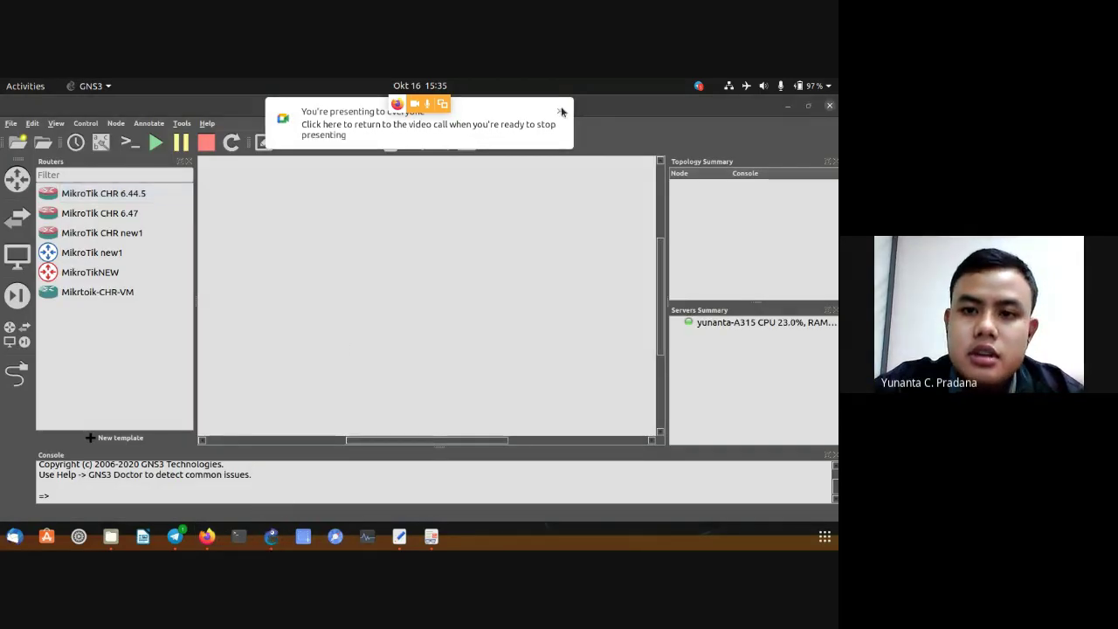
left_click(560, 113)
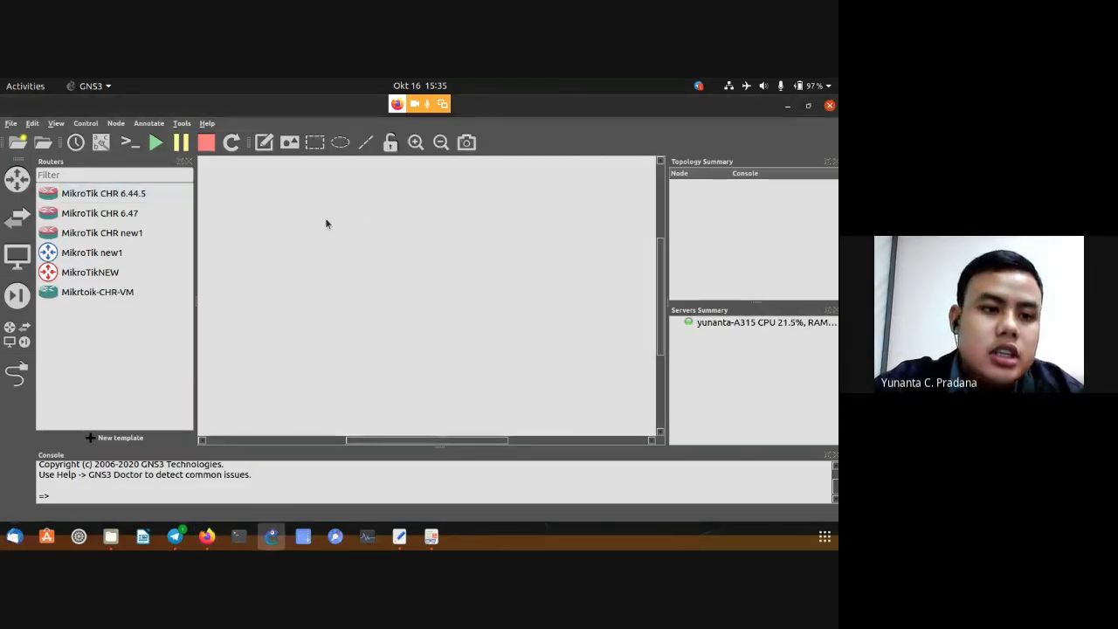
Hide the Routers panel and import mikrotik-chr.gns3a from Downloads via File > Import appliance.
left_click(16, 179)
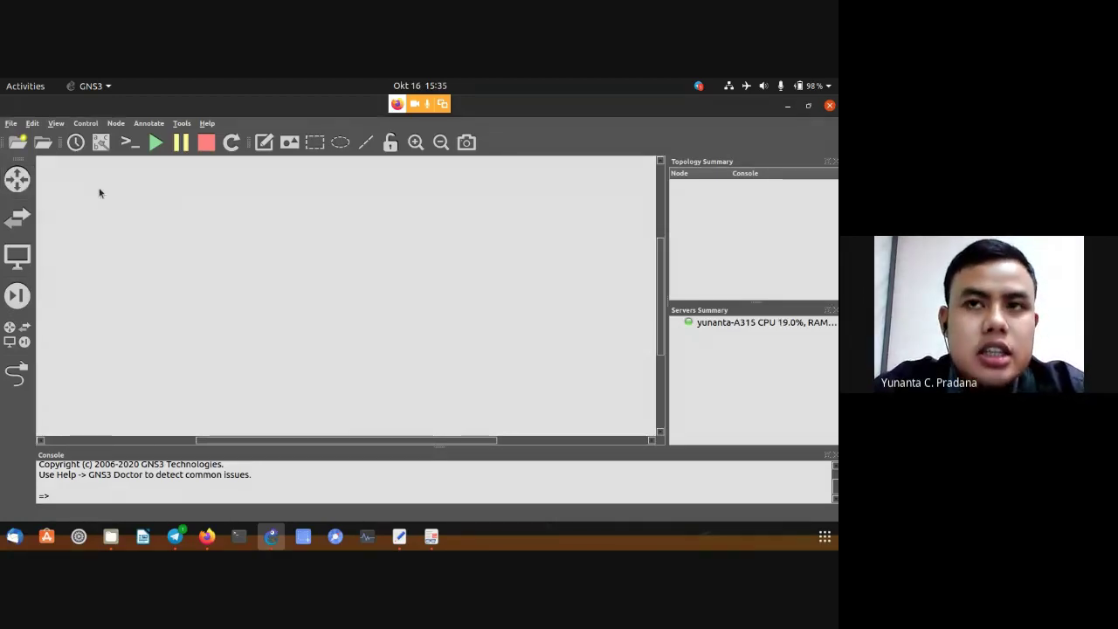
left_click(10, 124)
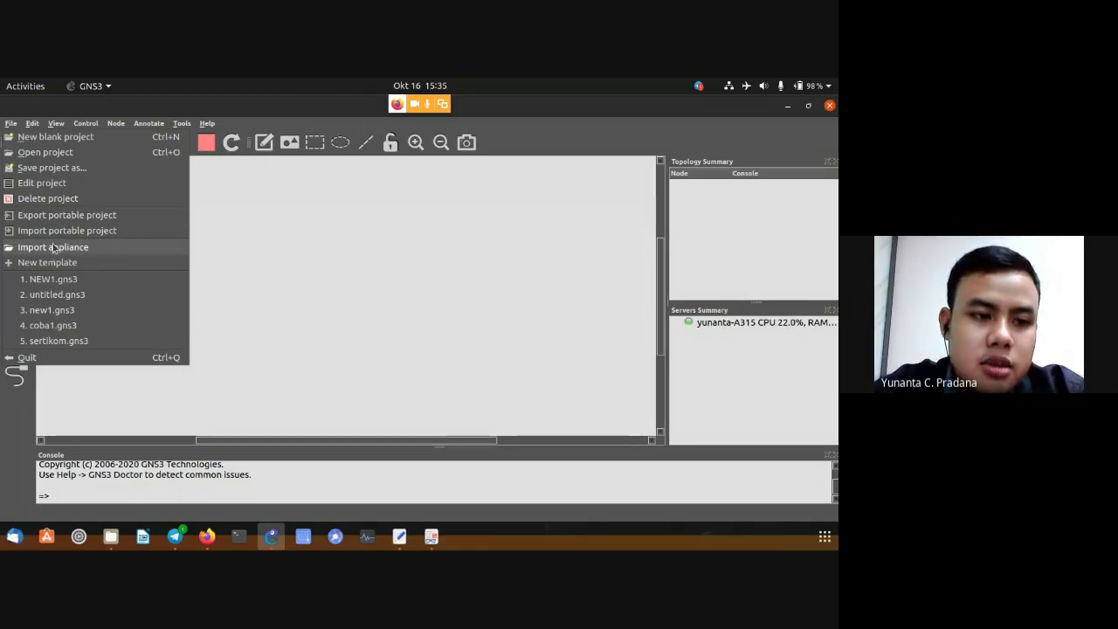
left_click(102, 248)
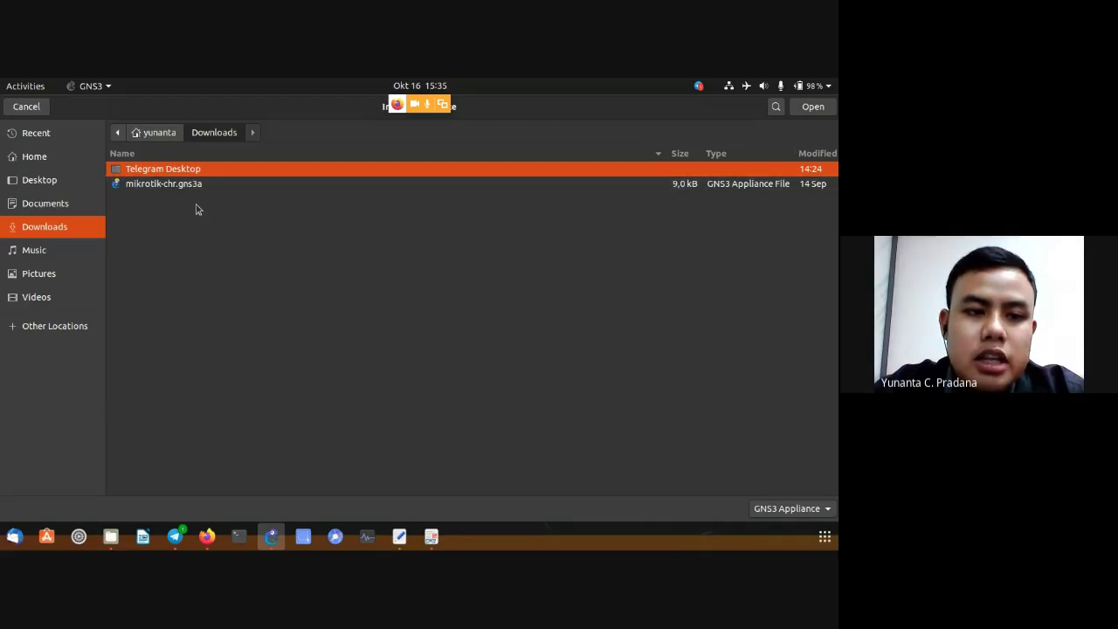
left_click(201, 186)
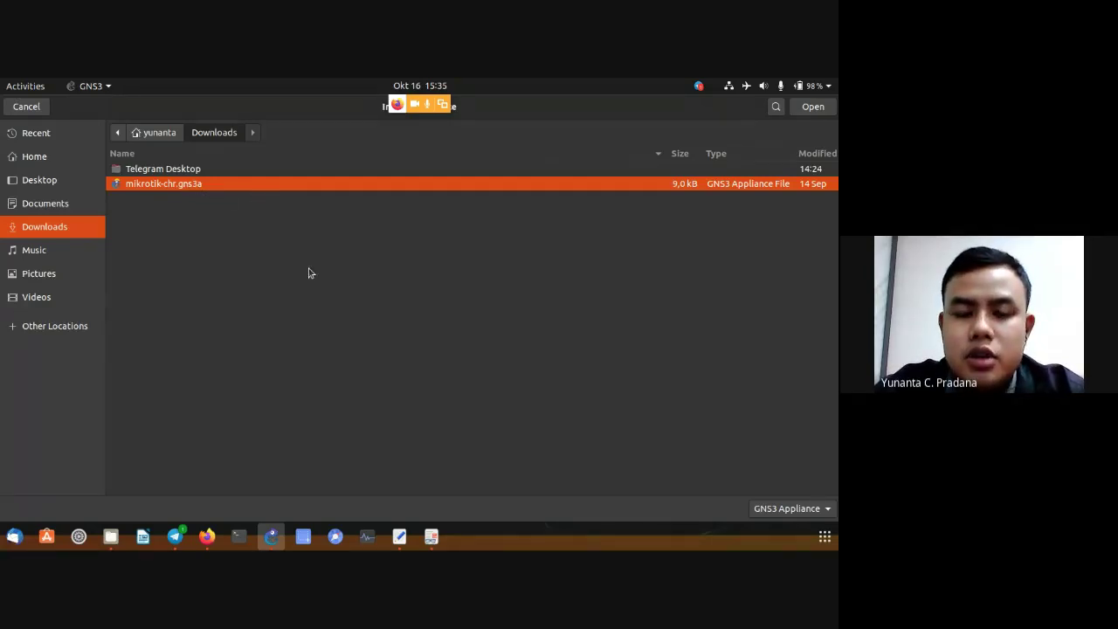
left_click(811, 106)
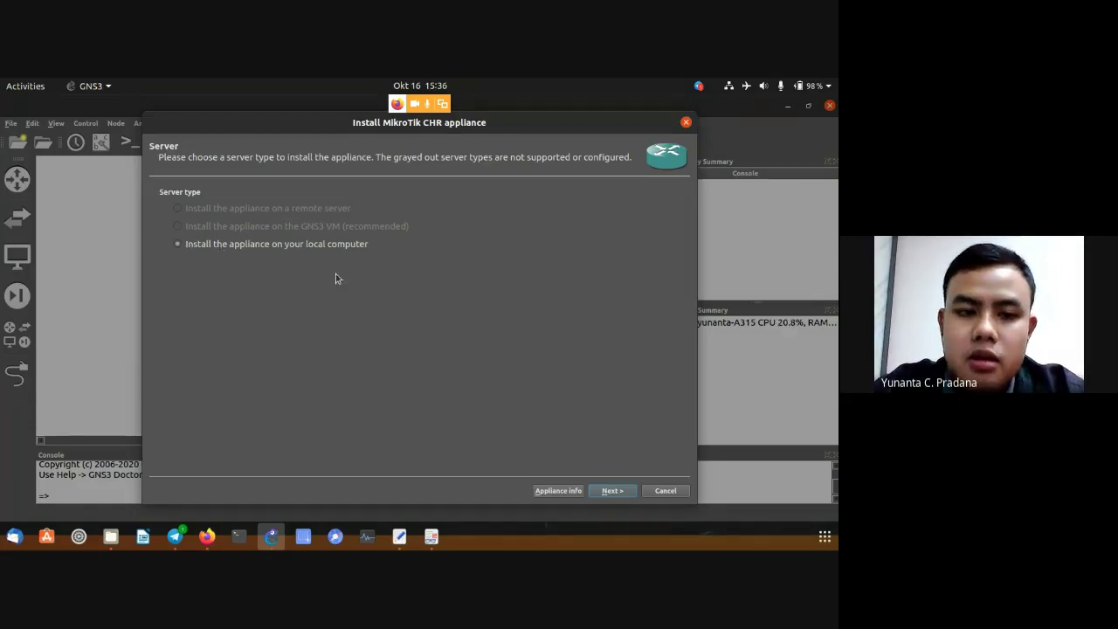
left_click(612, 491)
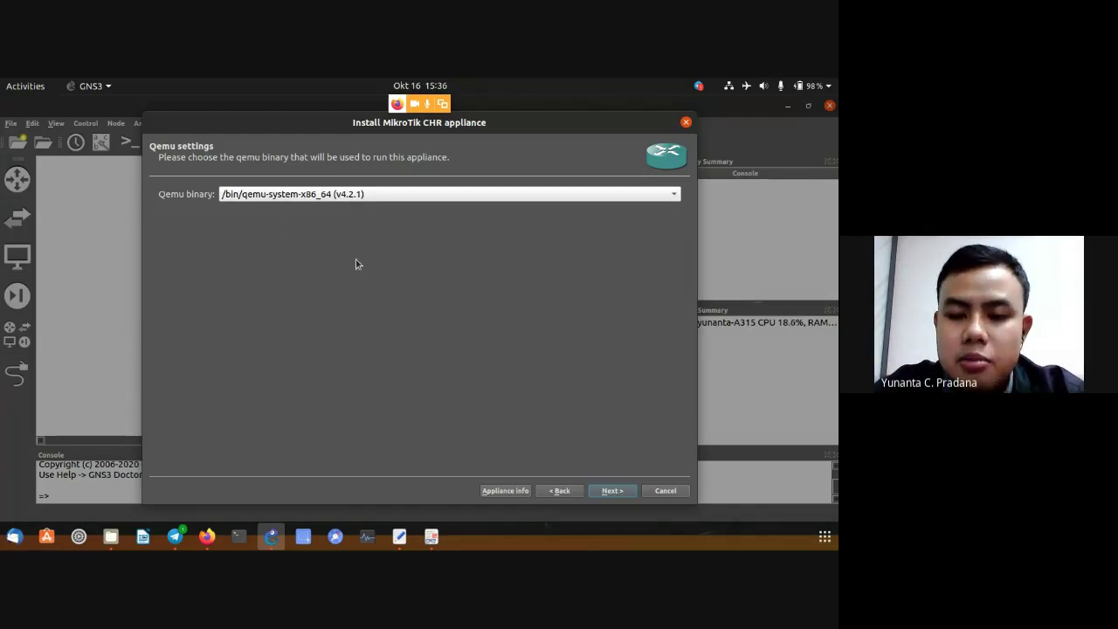
left_click(613, 491)
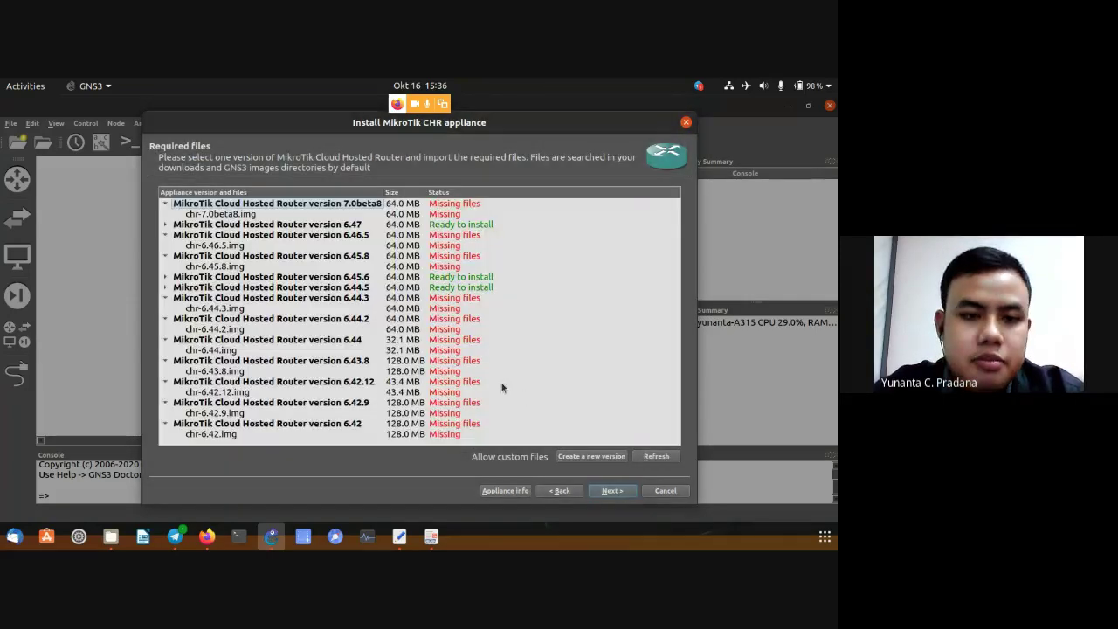
left_click(166, 225)
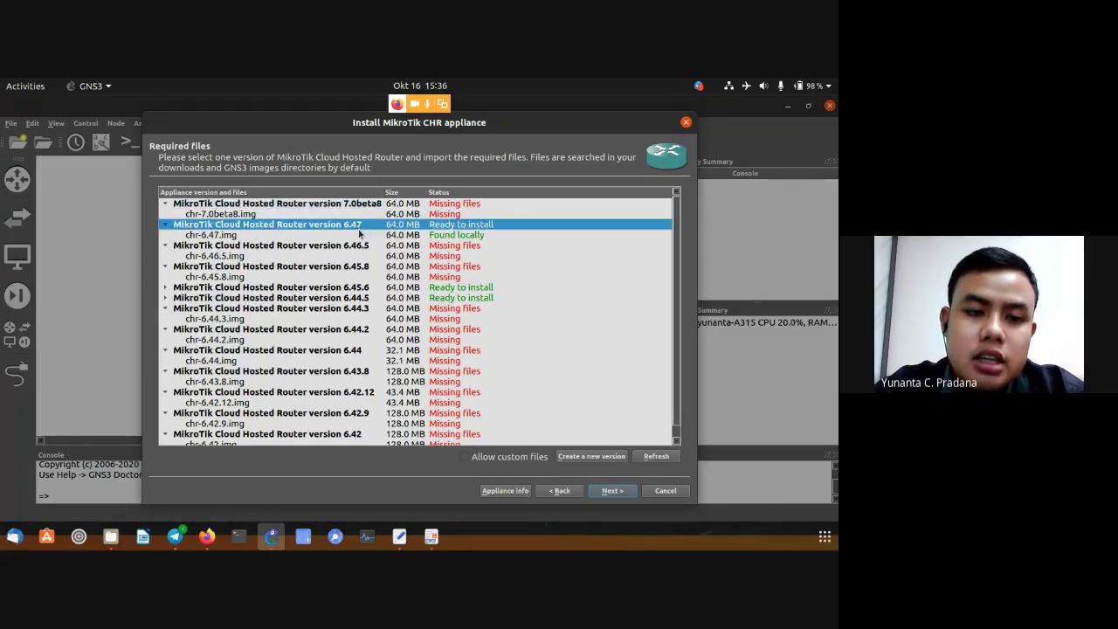
left_click(360, 235)
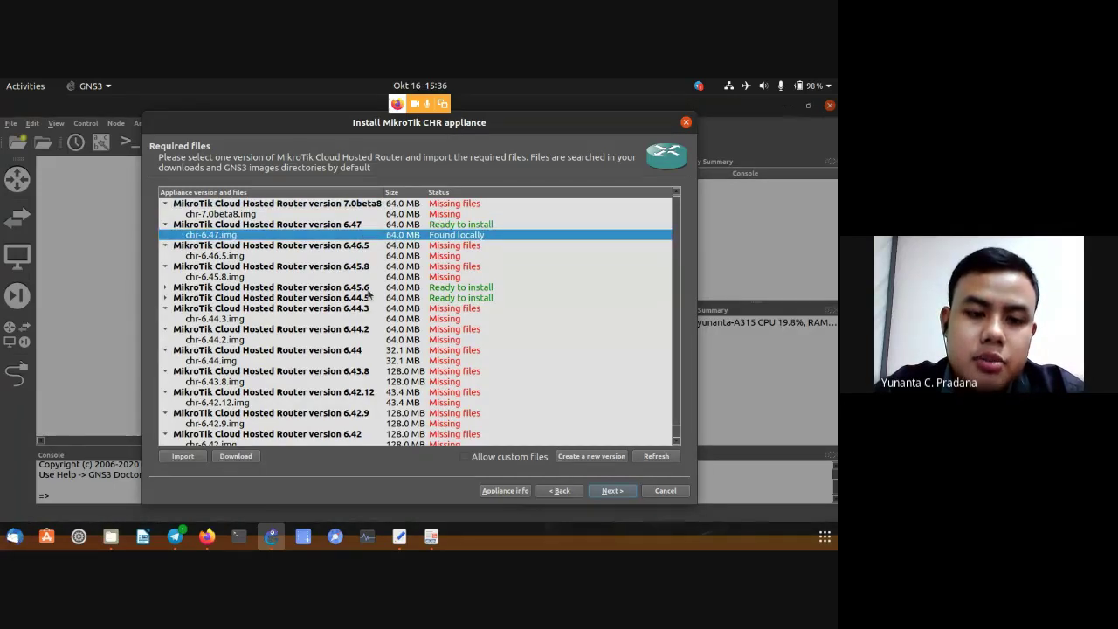
left_click(165, 288)
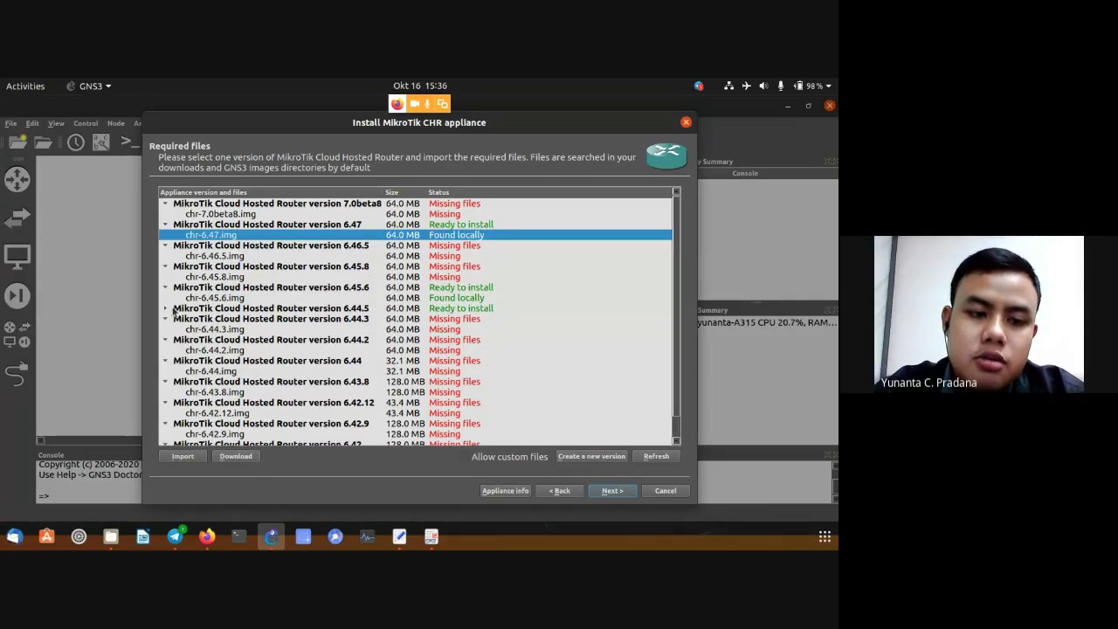
left_click(165, 308)
scroll(318, 342, "down", 1)
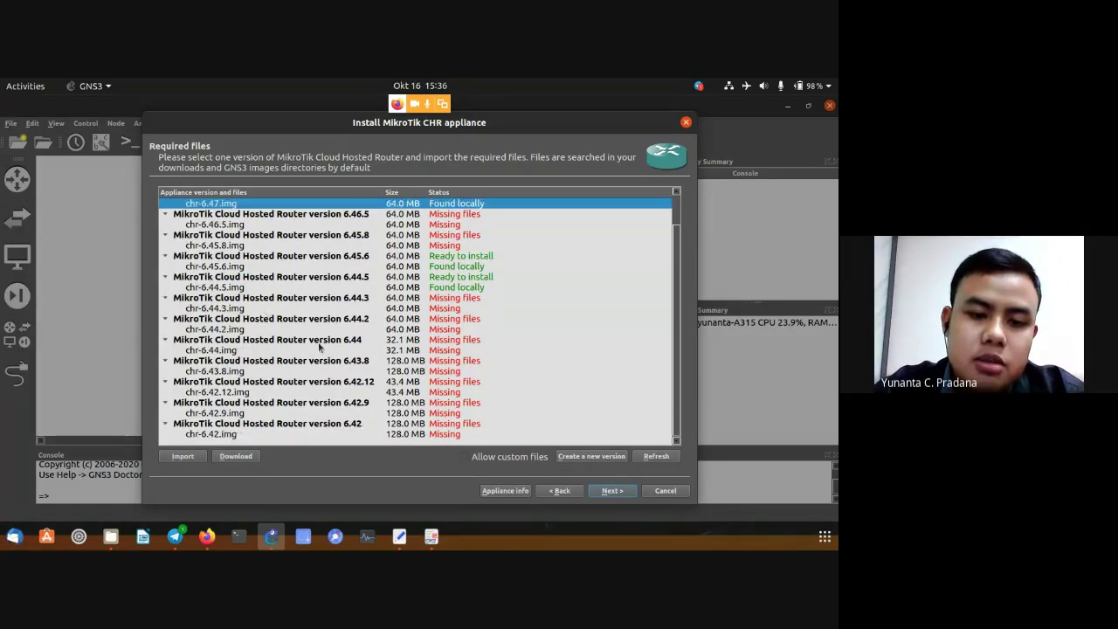
scroll(318, 342, "up", 1)
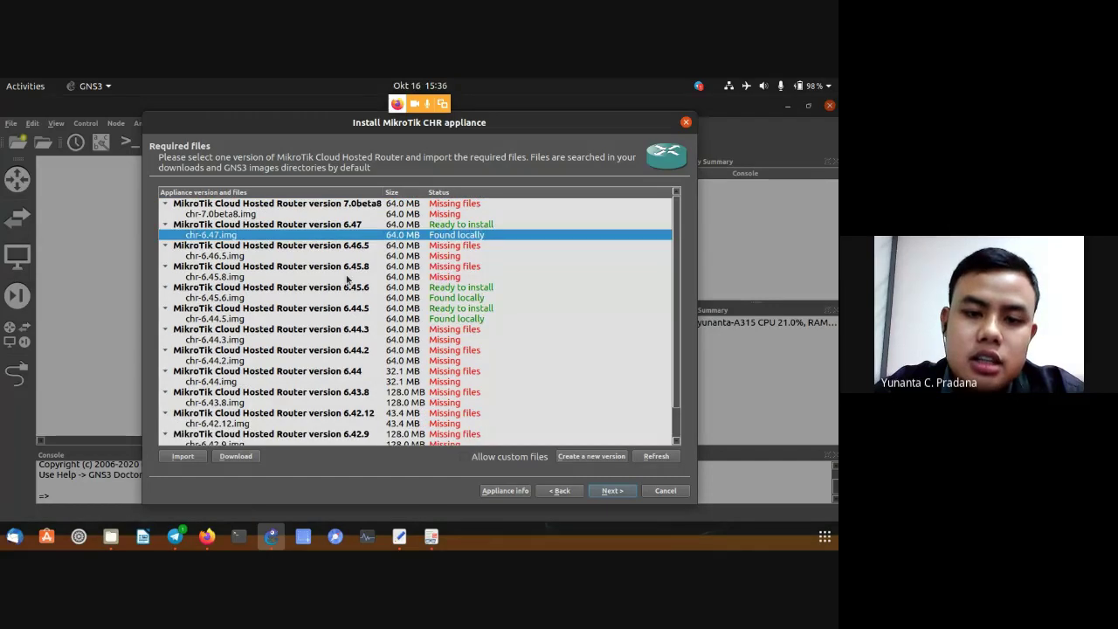
scroll(319, 346, "down", 1)
left_click(352, 427)
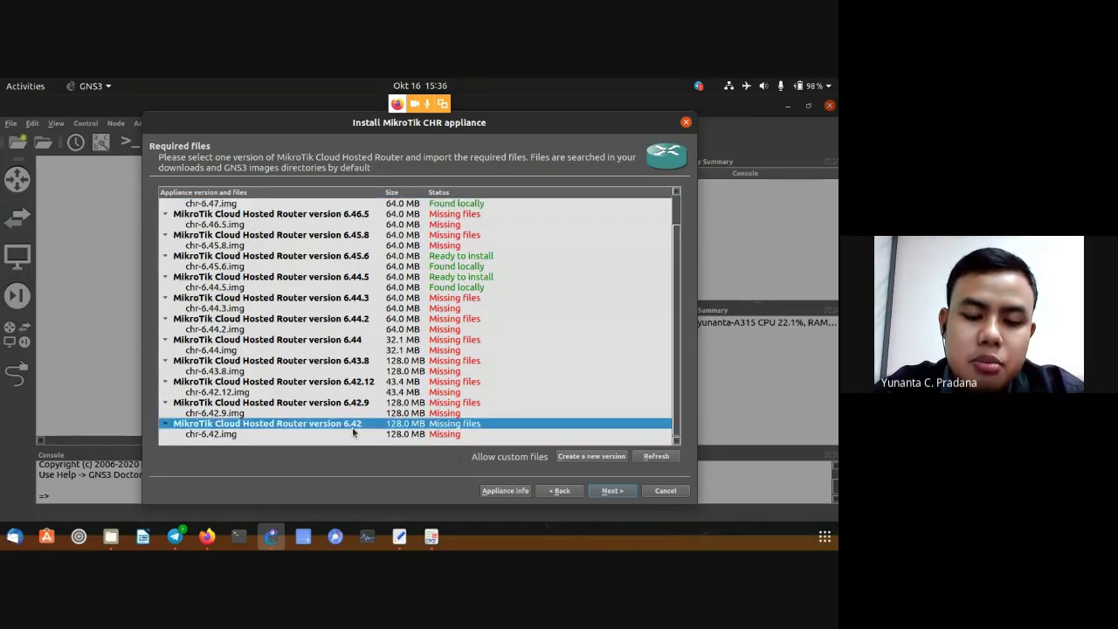
scroll(372, 346, "up", 1)
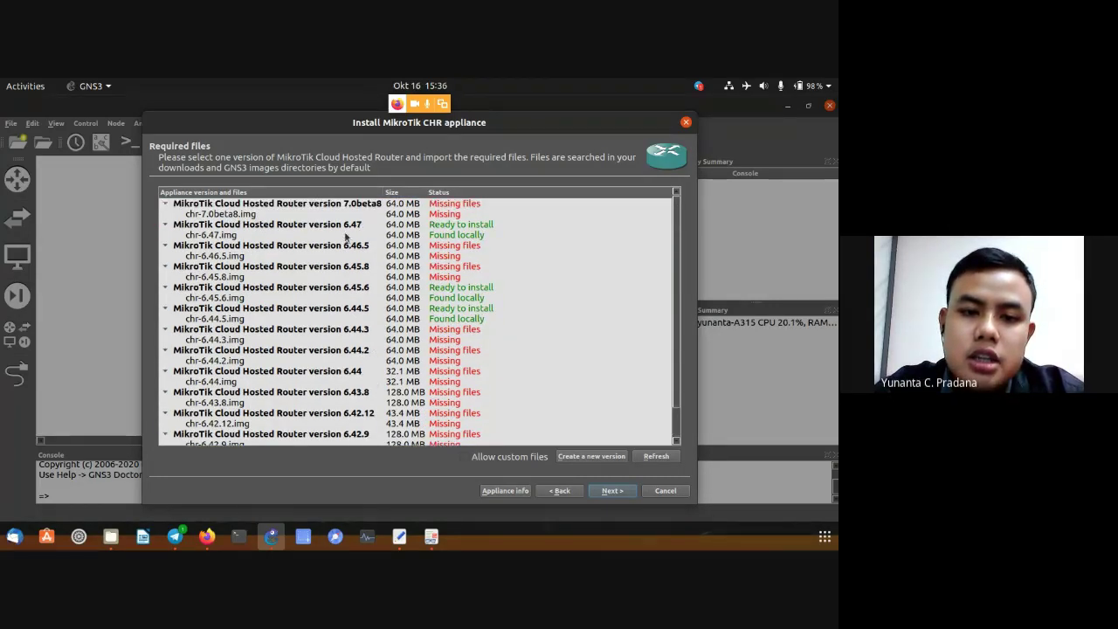
left_click(345, 235)
left_click(345, 225)
left_click(348, 204)
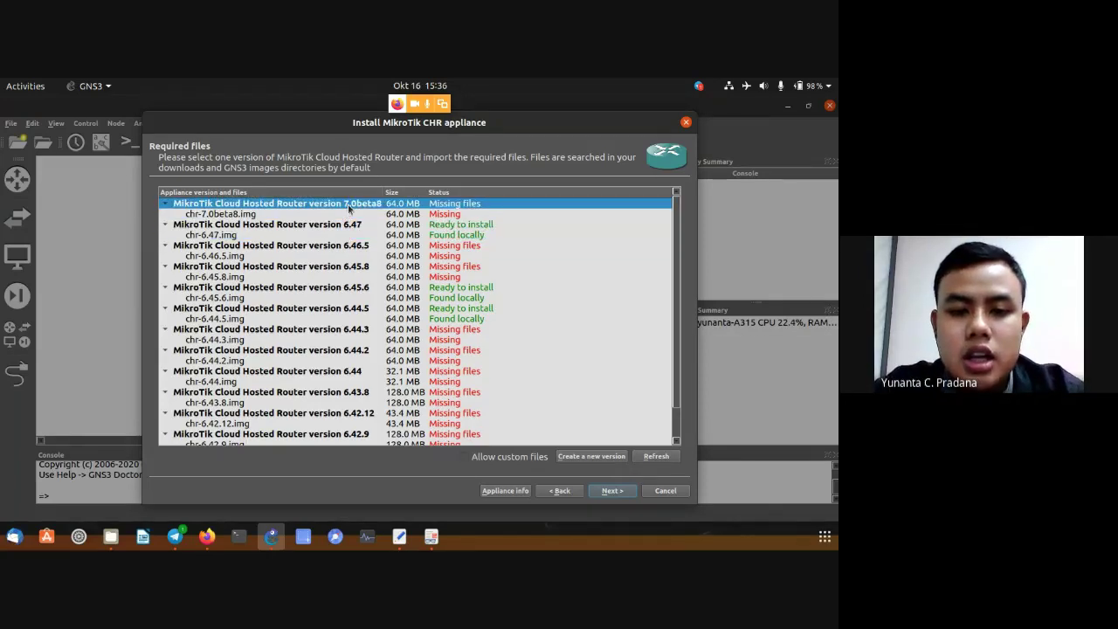
left_click(369, 257)
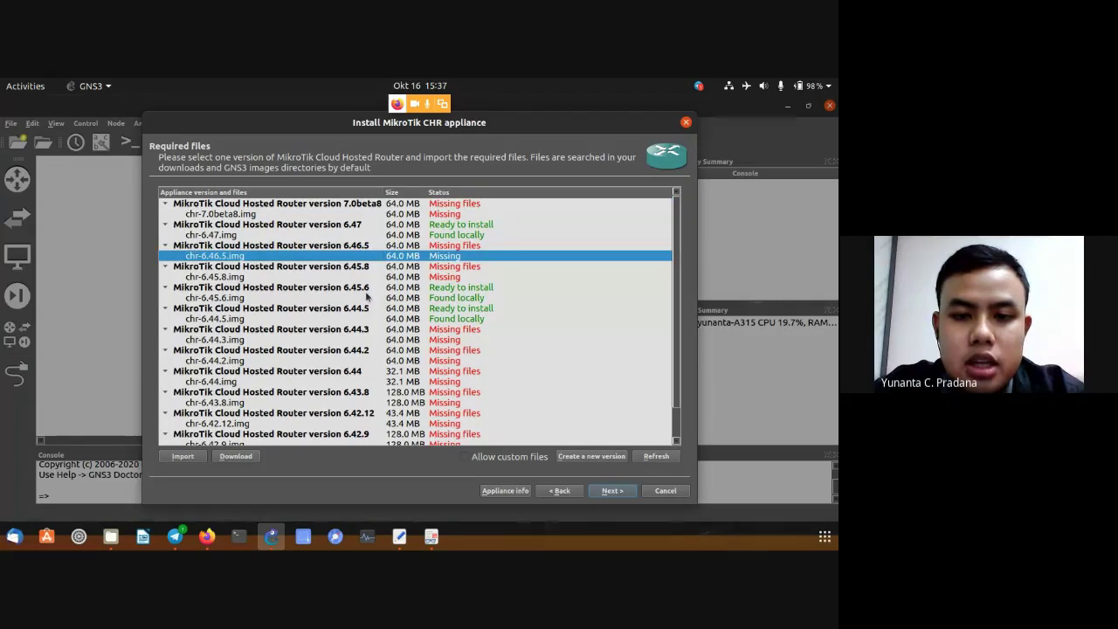
left_click(465, 225)
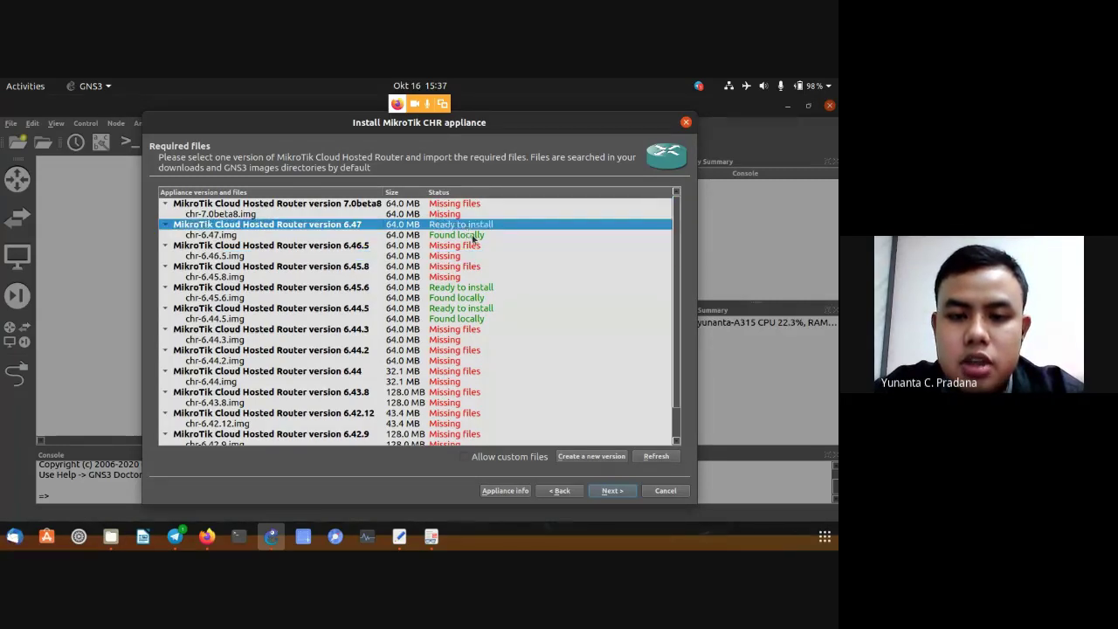
left_click(474, 236)
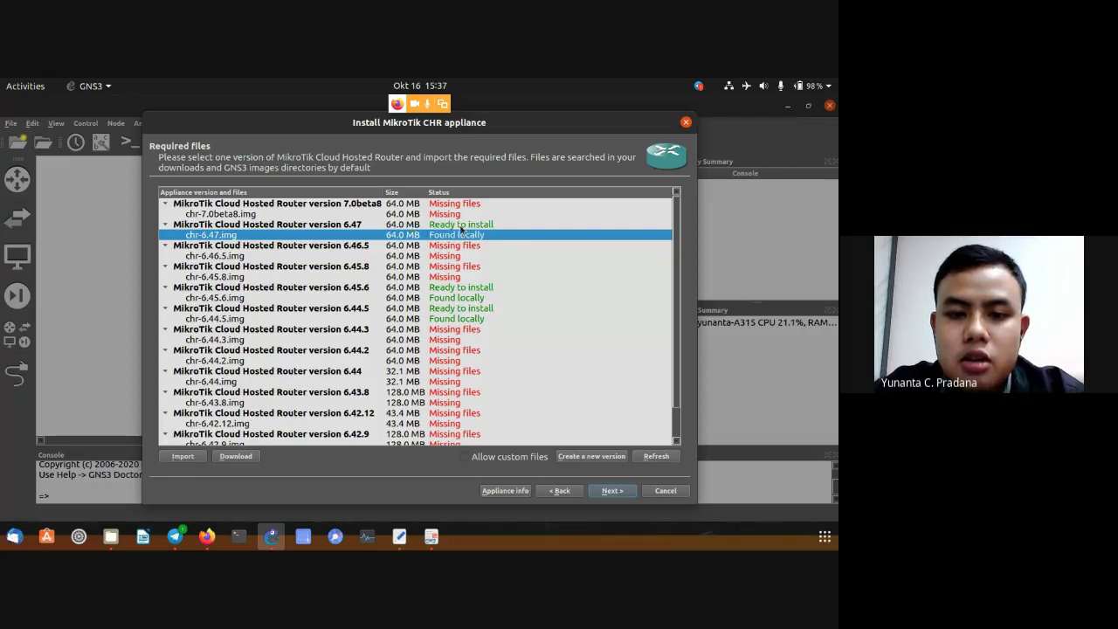
left_click(461, 226)
left_click(472, 238)
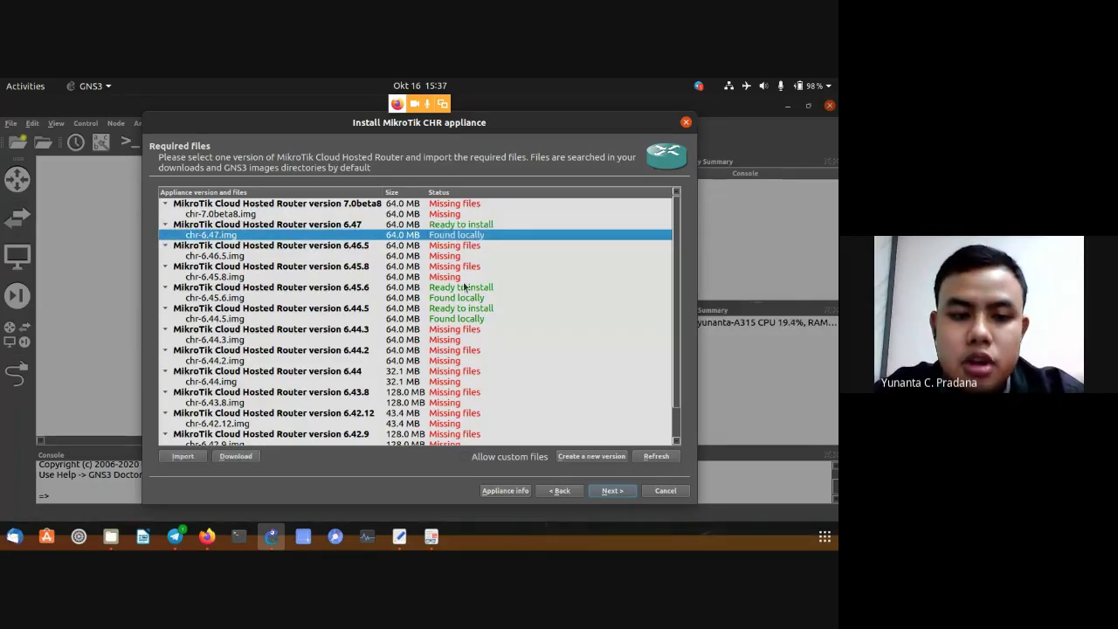
left_click(431, 257)
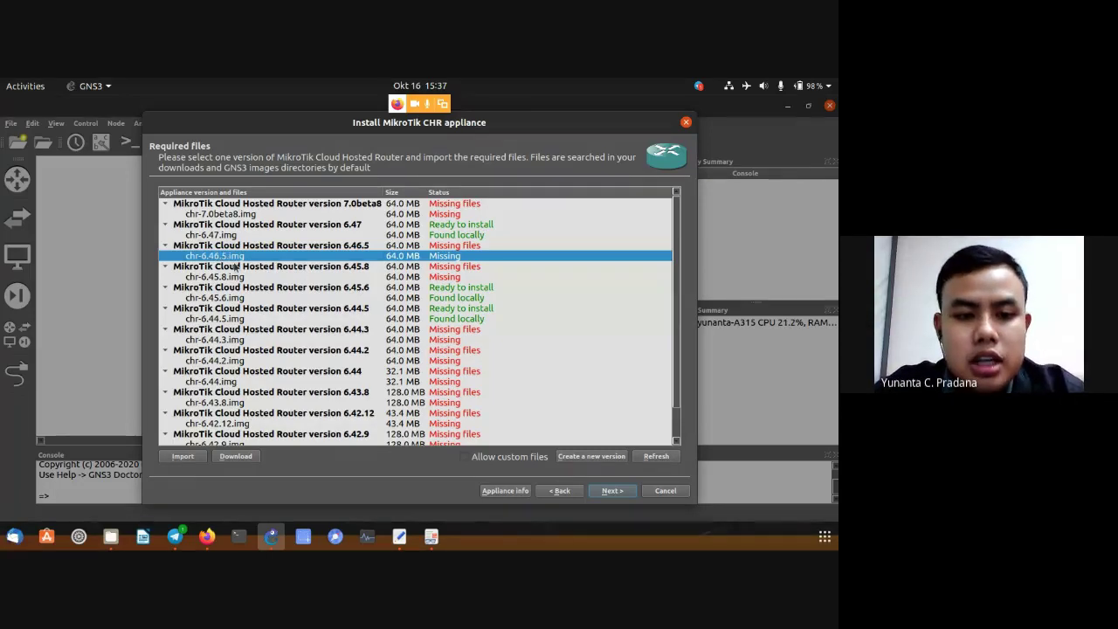
Save chr-6.46.5.img.zip from the MikroTik site in Firefox and check its download progress.
left_click(238, 456)
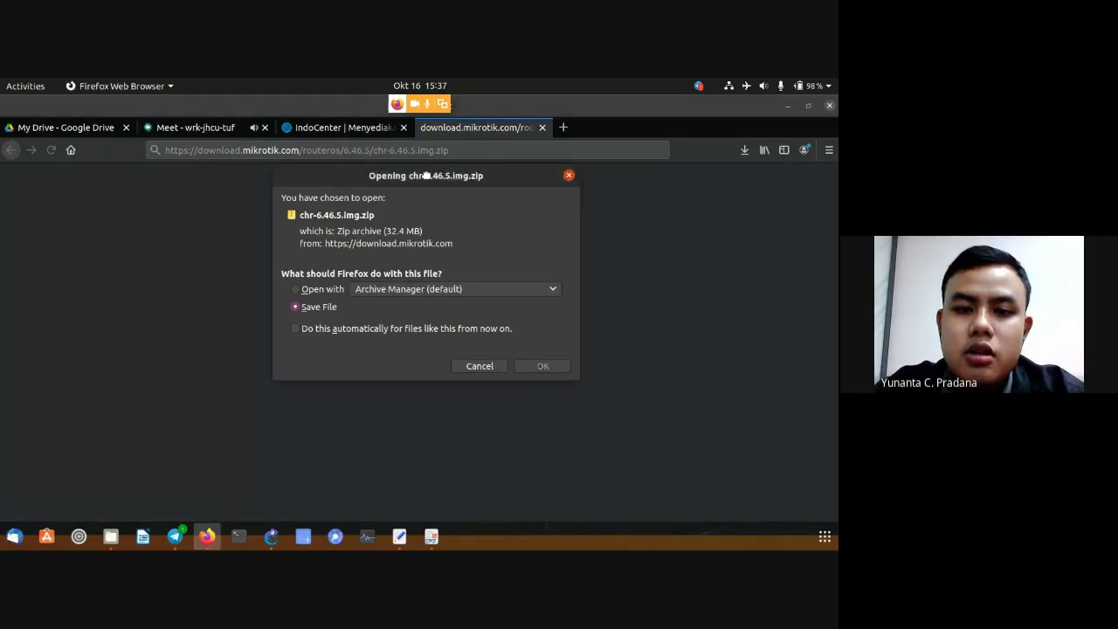
mouse_move(424, 175)
left_mouse_down()
mouse_move(472, 160)
mouse_move(409, 181)
left_mouse_up()
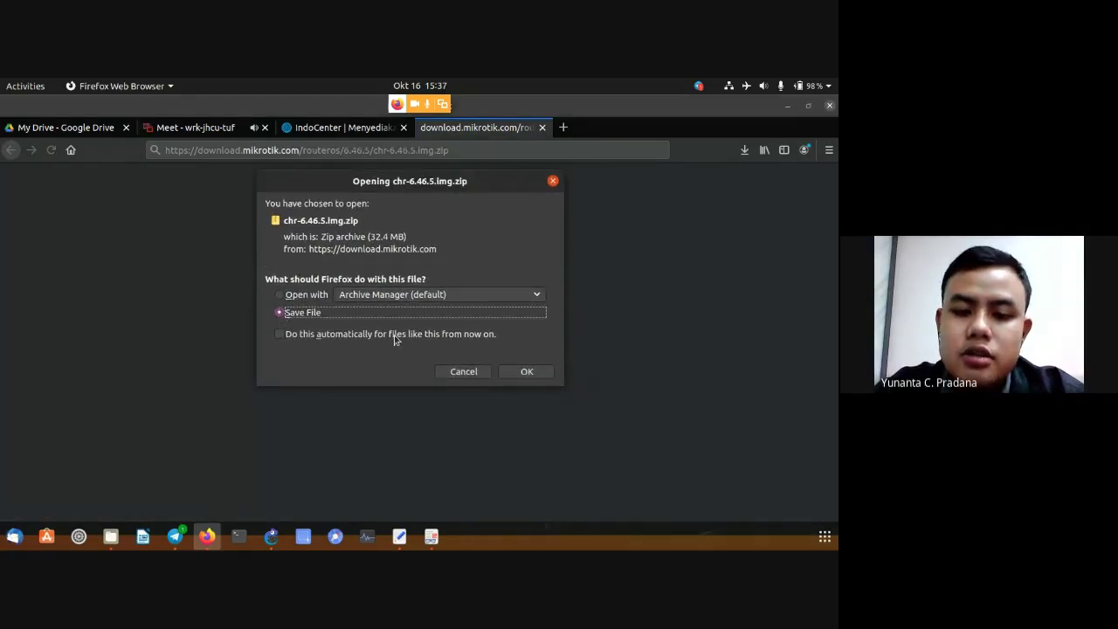
left_click(524, 372)
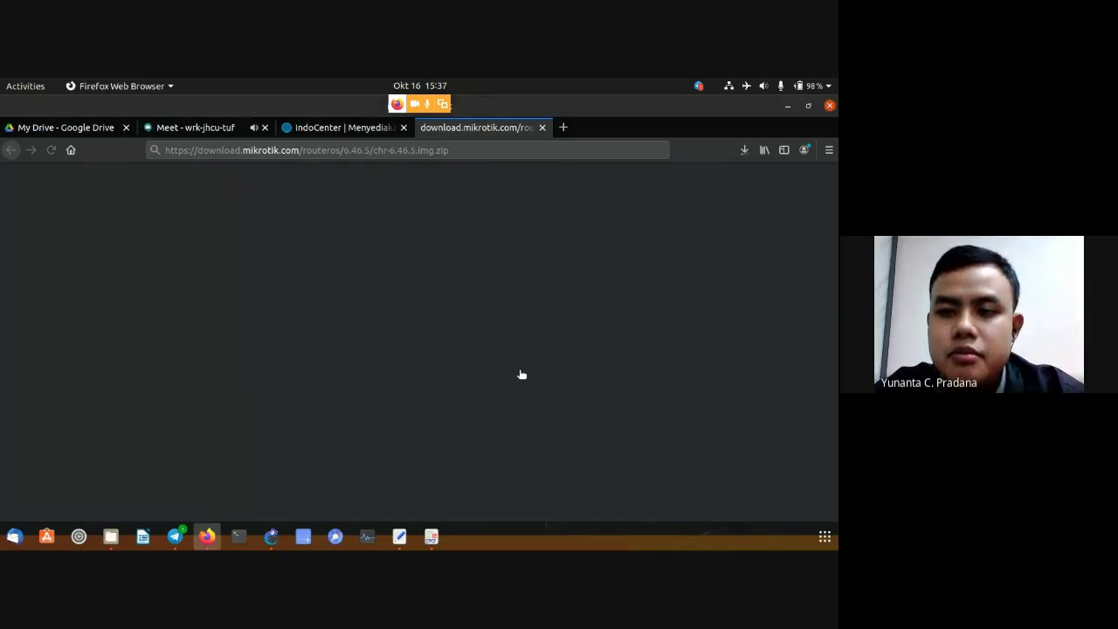
left_click(743, 149)
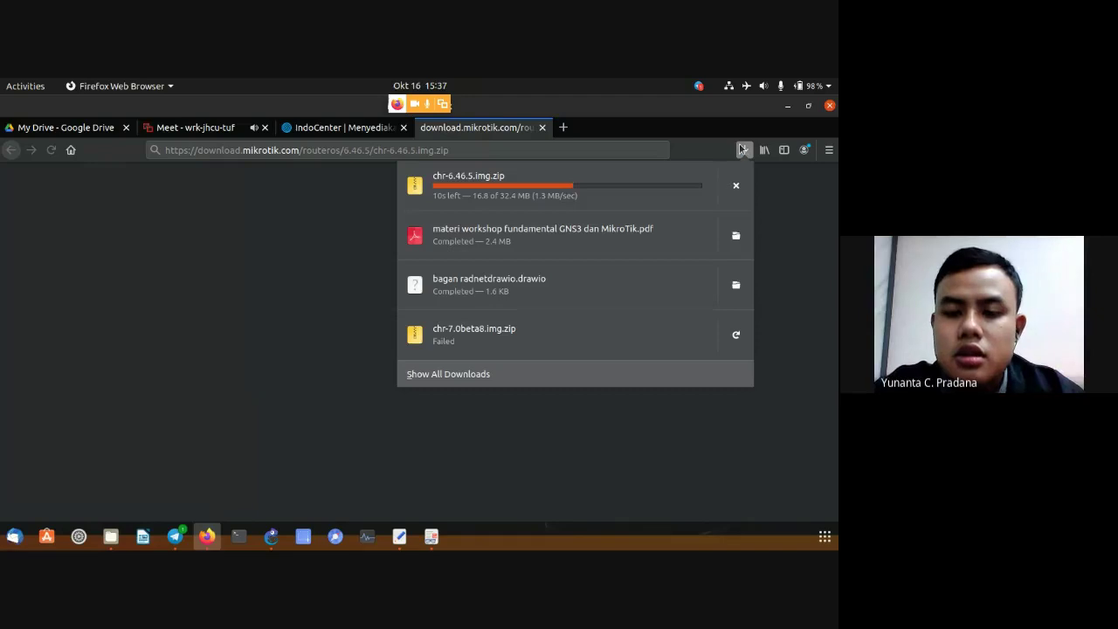
left_click(743, 149)
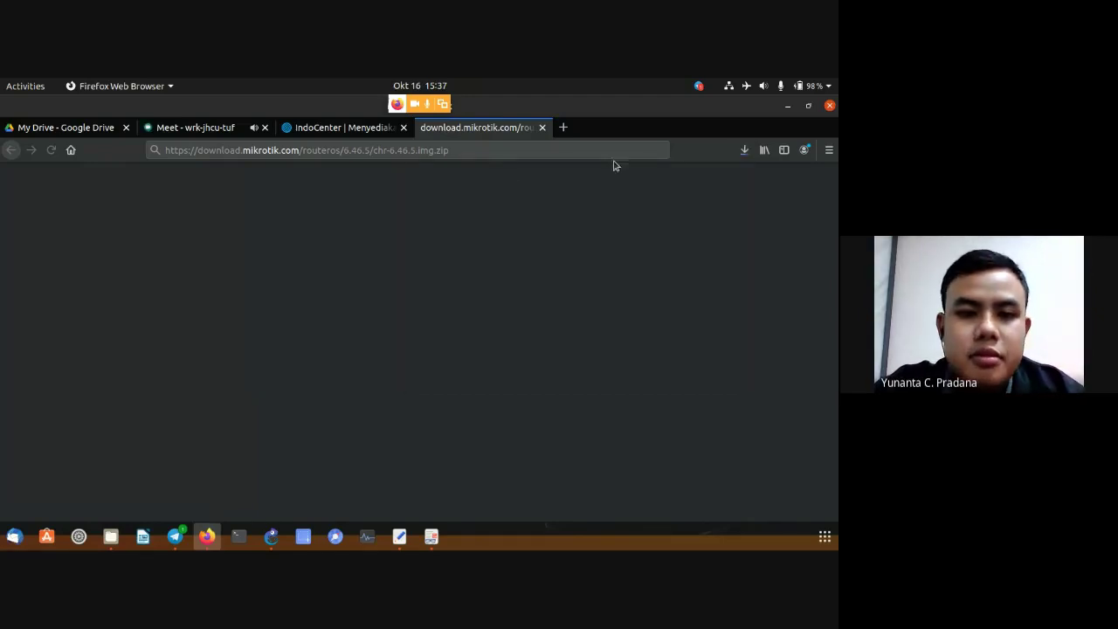
left_click(271, 536)
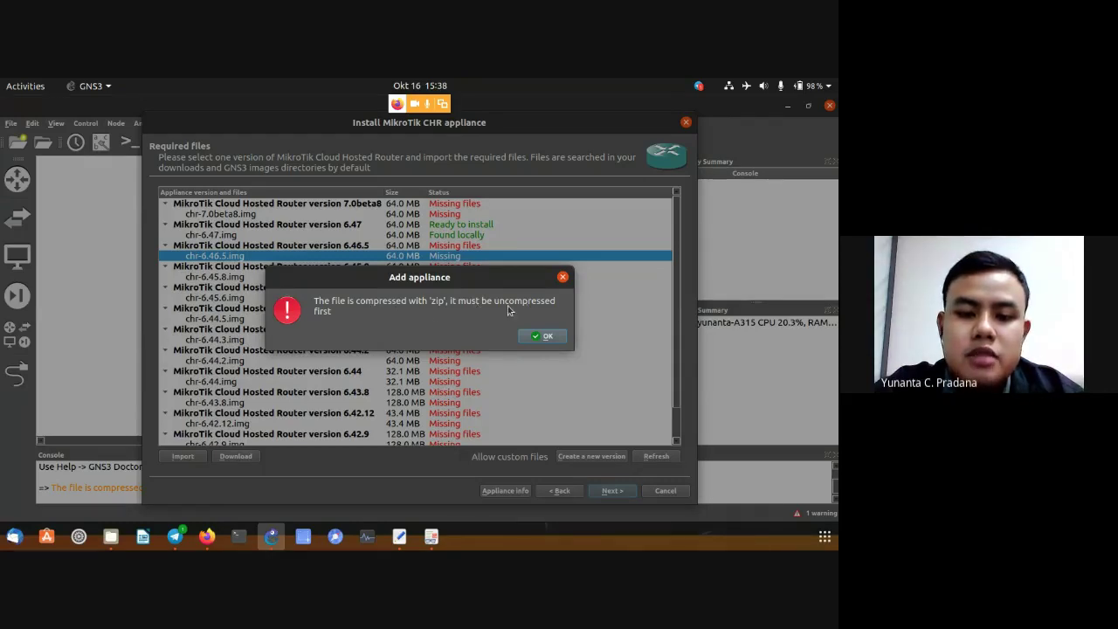
Dismiss GNS3's warning that the zip file must be uncompressed first.
left_click(536, 336)
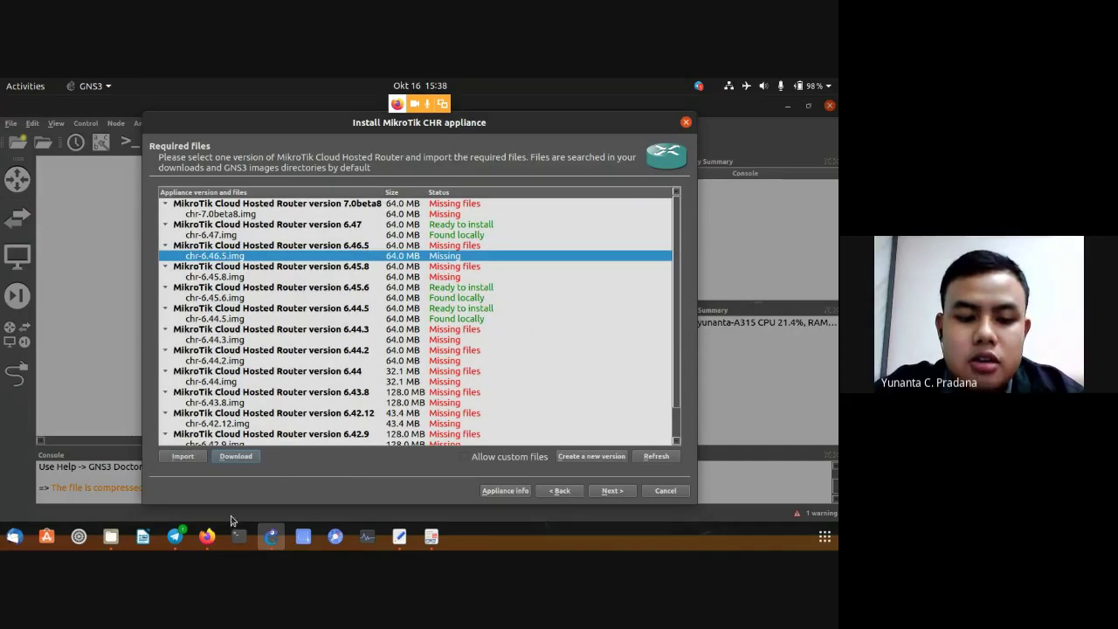
Confirm in Firefox's downloads that chr-6.46.5.img.zip has finished, then bring up Files.
left_click(207, 537)
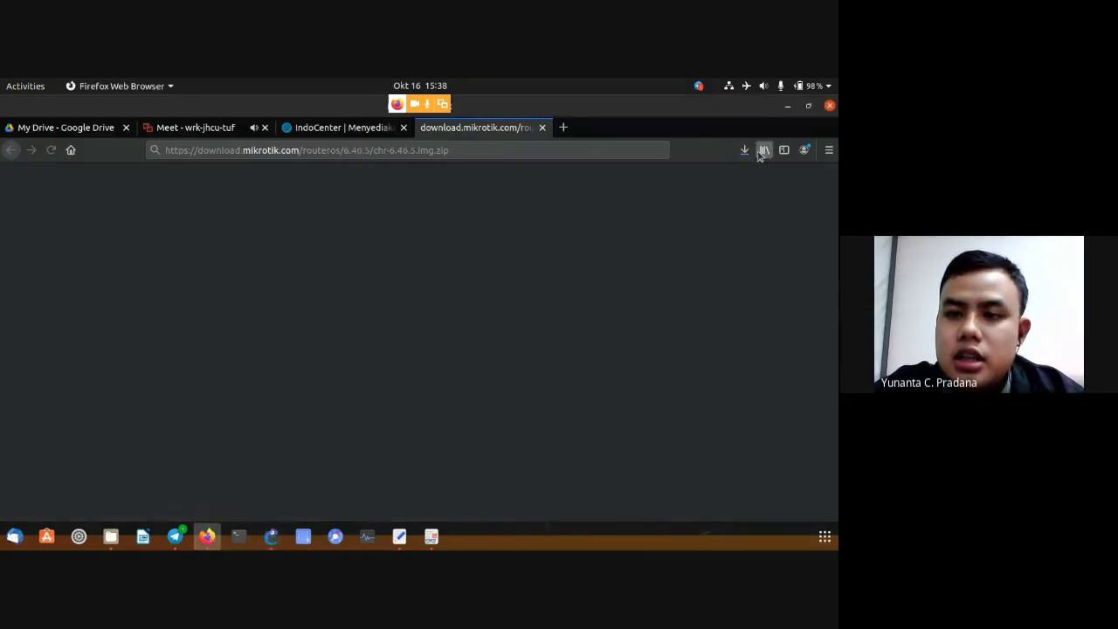
left_click(744, 151)
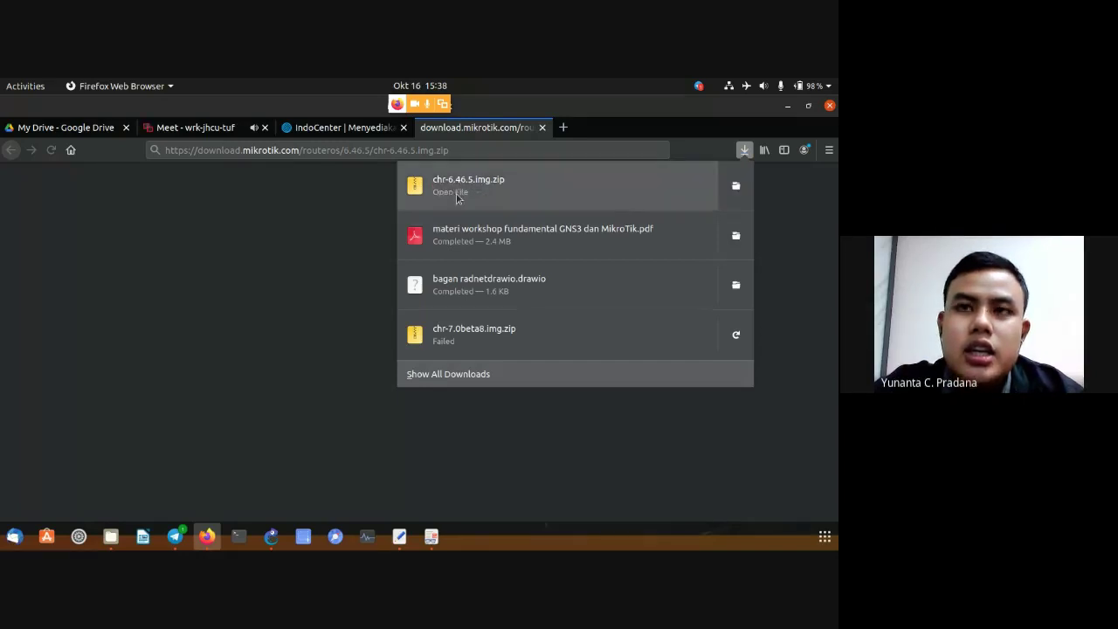
left_click(478, 405)
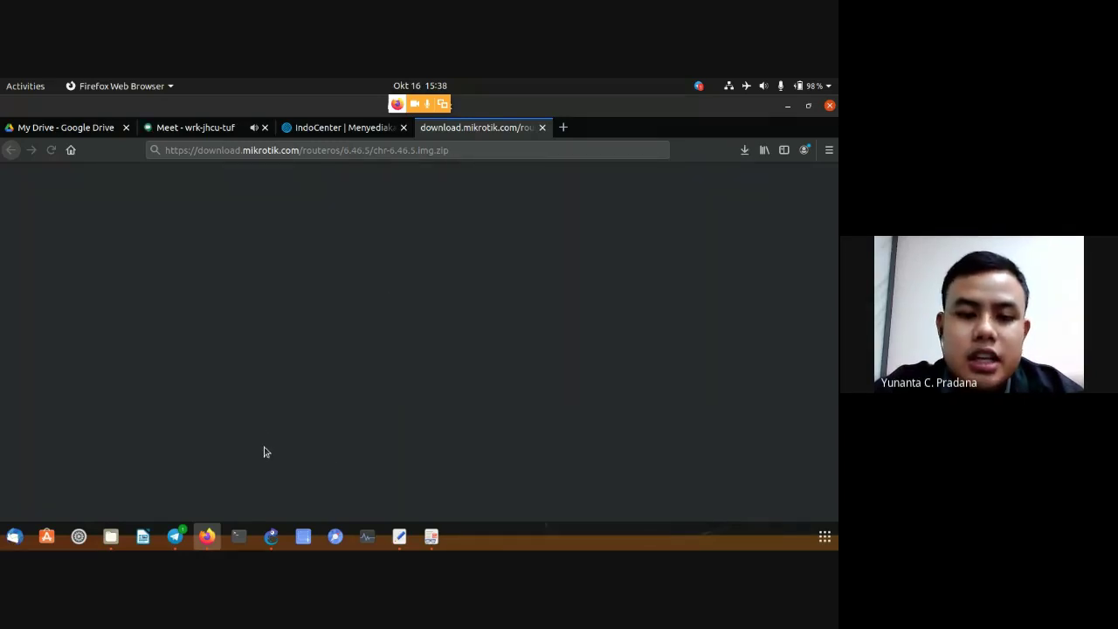
left_click(111, 546)
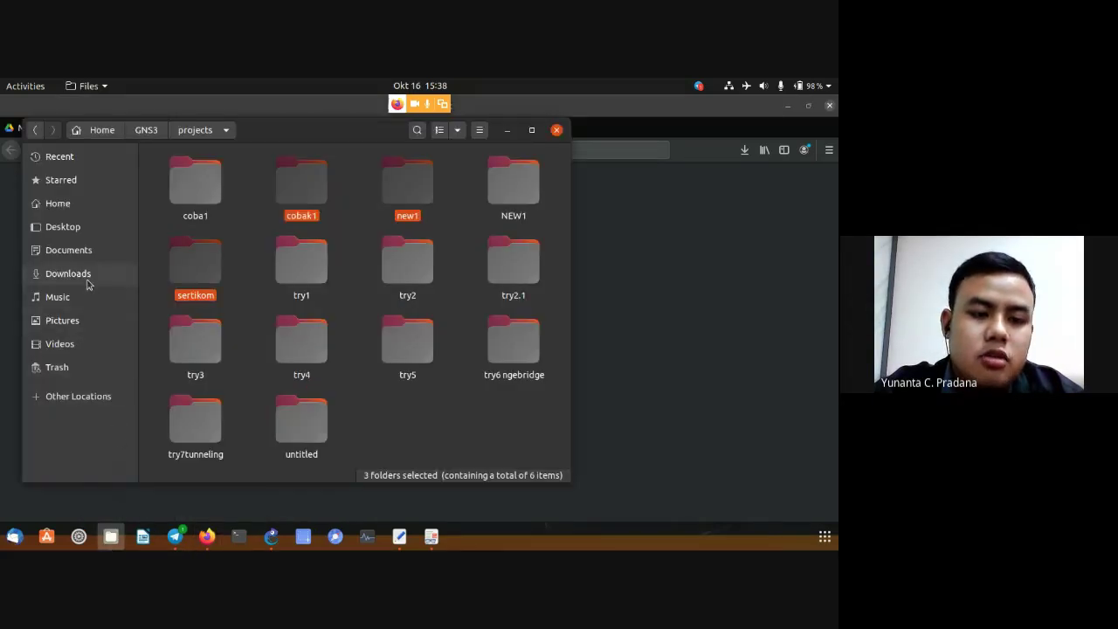
Recheck Firefox's download list and return to the Downloads folder in Files.
left_click(87, 275)
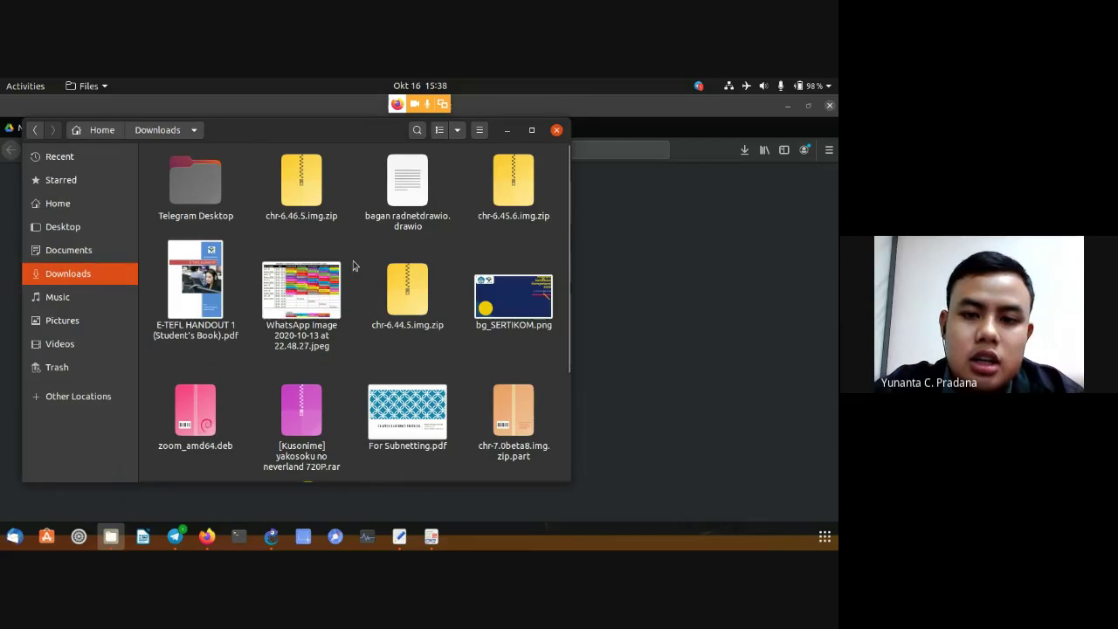
left_click(716, 236)
left_click(745, 151)
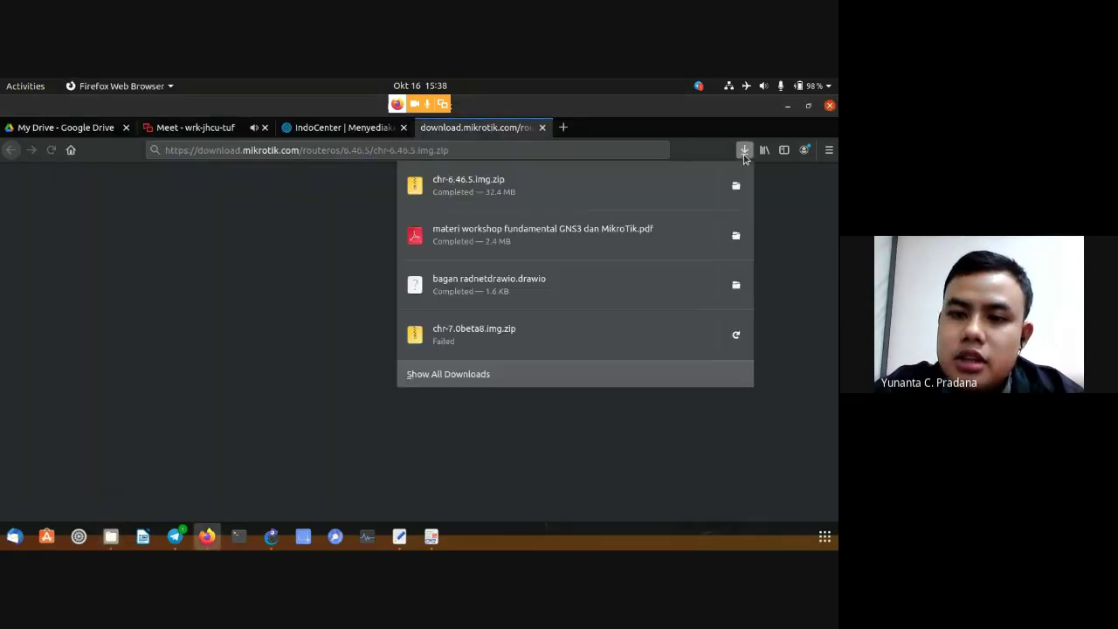
left_click(744, 152)
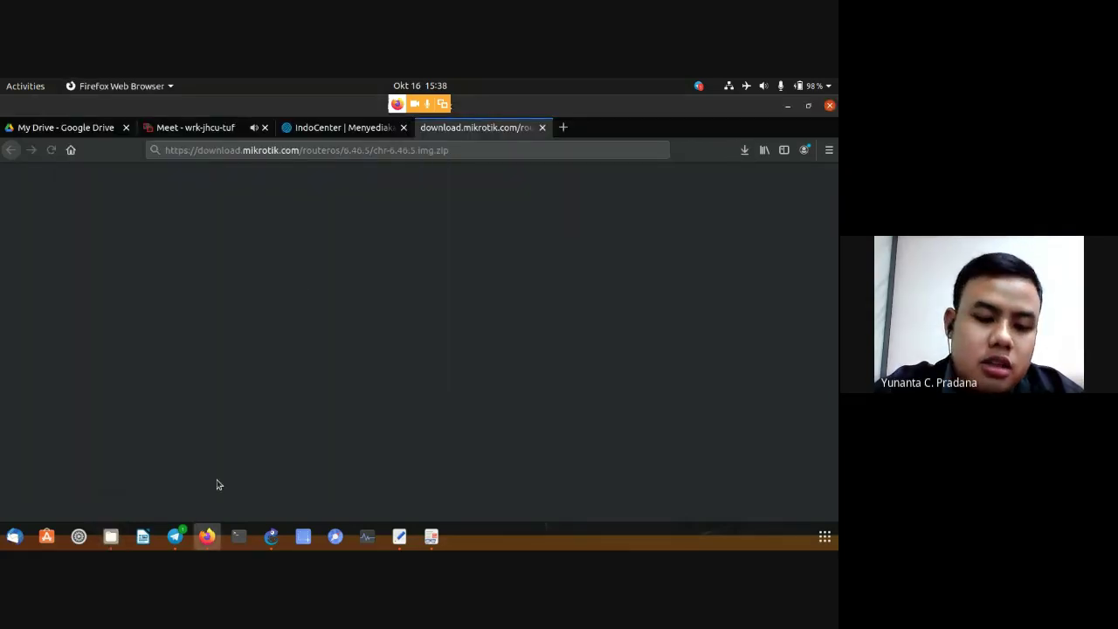
left_click(111, 537)
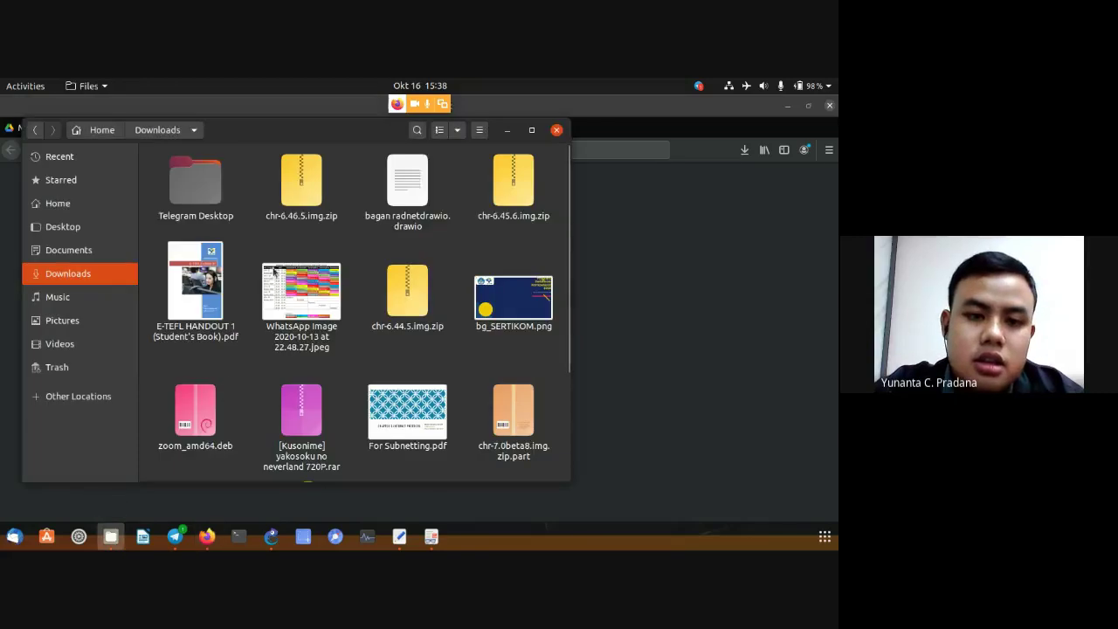
Extract chr-6.46.5.img from the zip archive into Downloads and select the extracted image.
left_click(306, 205)
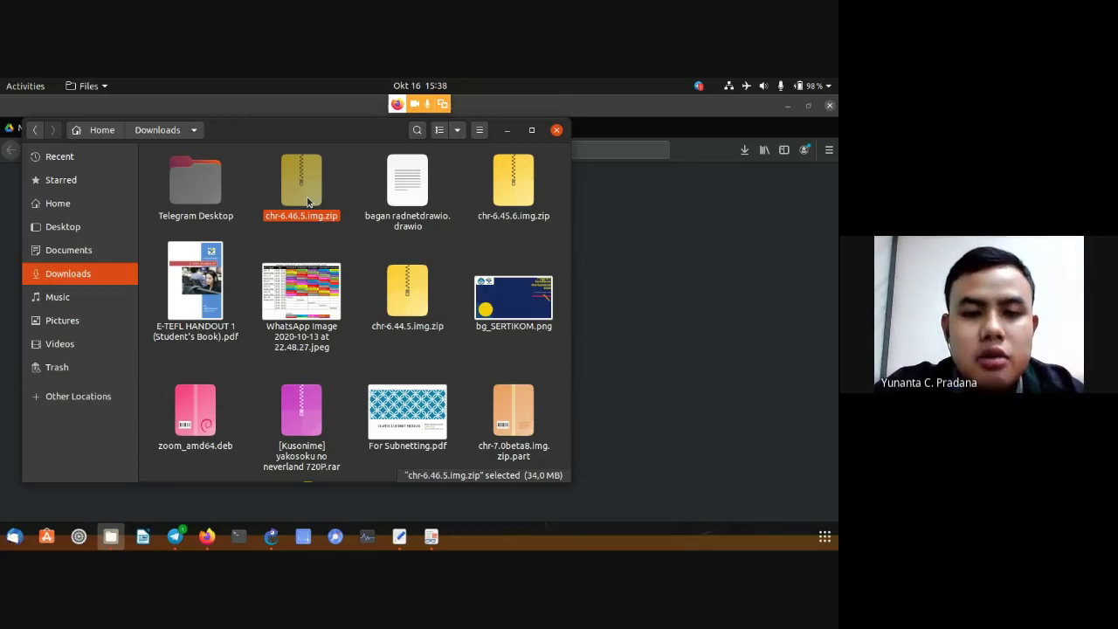
right_click(305, 204)
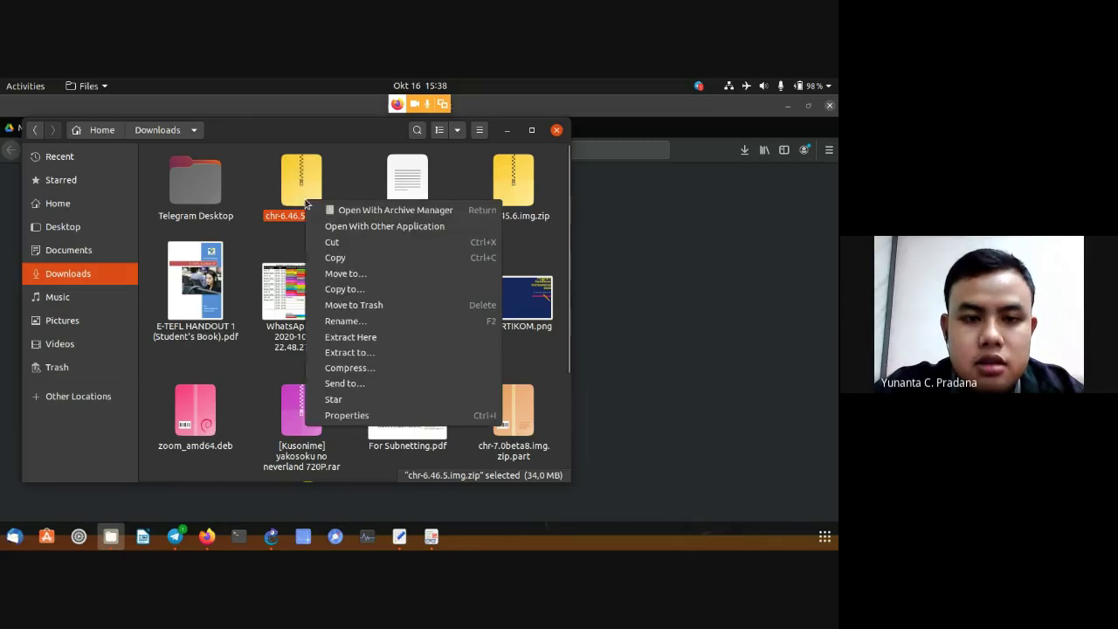
left_click(367, 211)
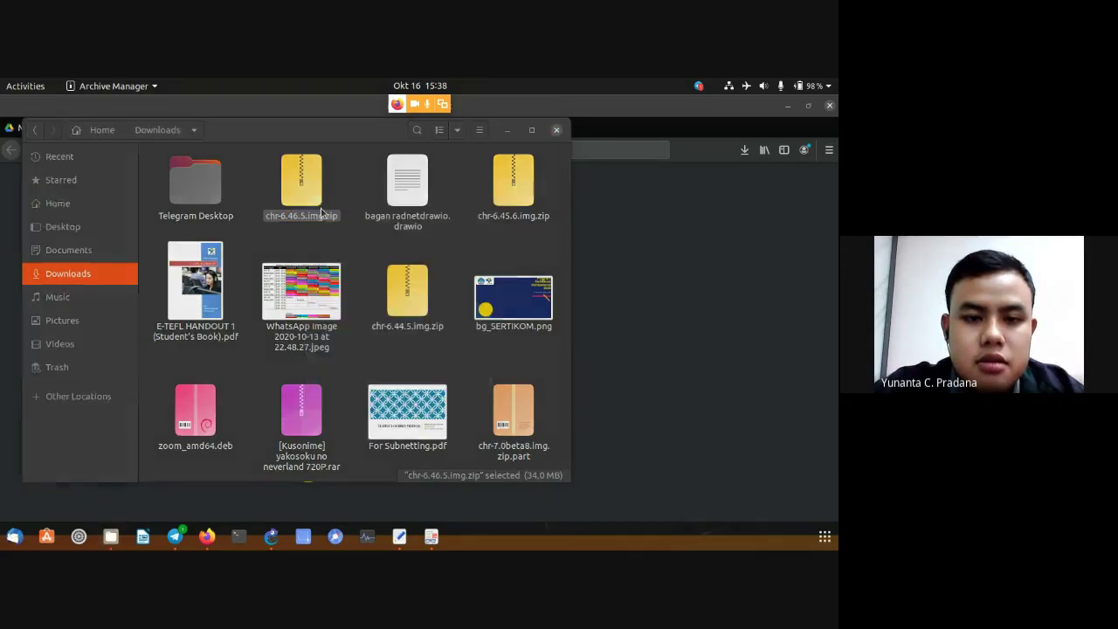
left_click_drag(140, 229, 468, 322)
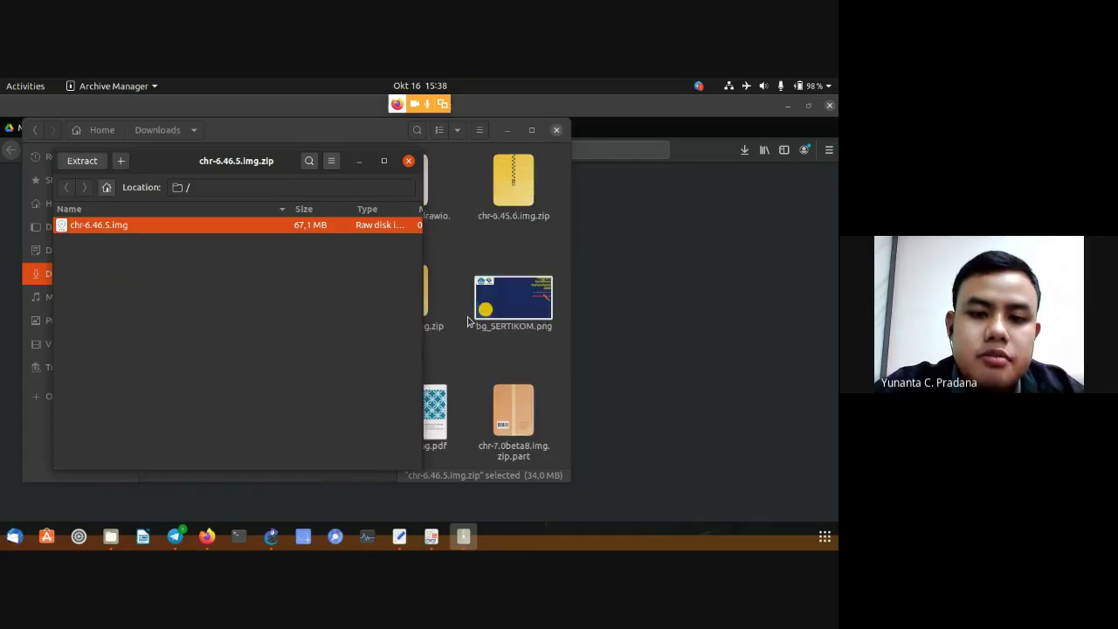
left_click(408, 161)
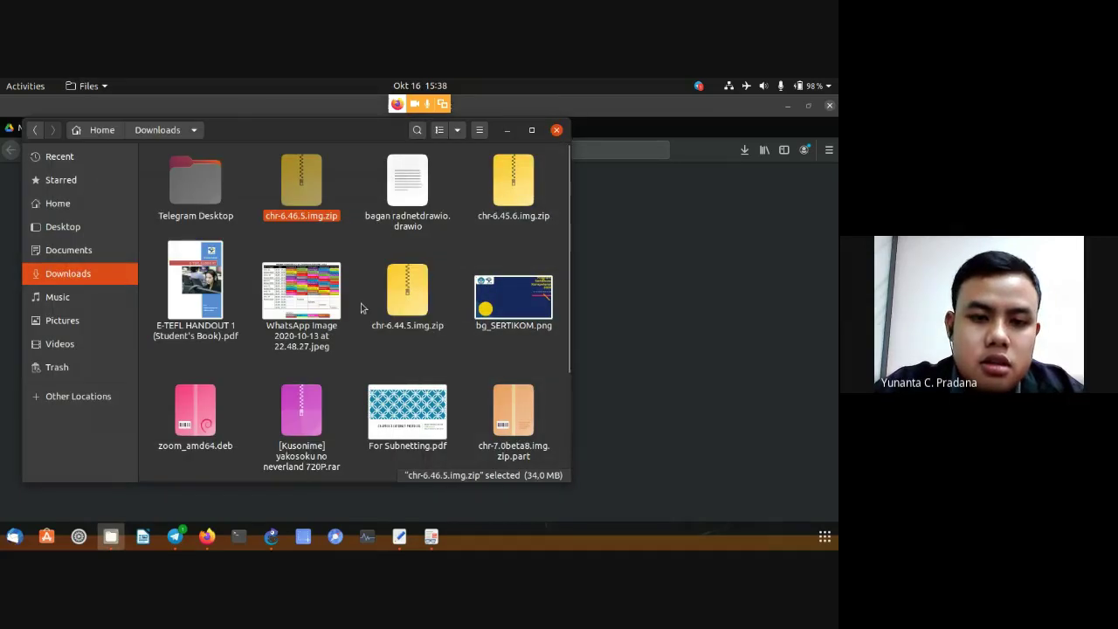
scroll(322, 348, "down", 3)
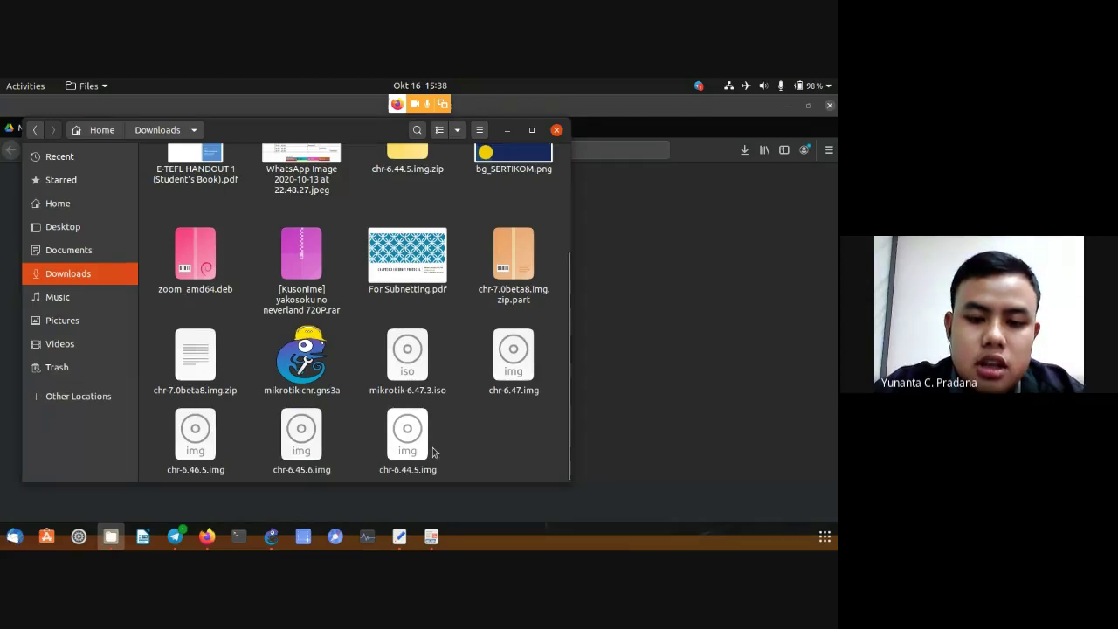
left_click(211, 430)
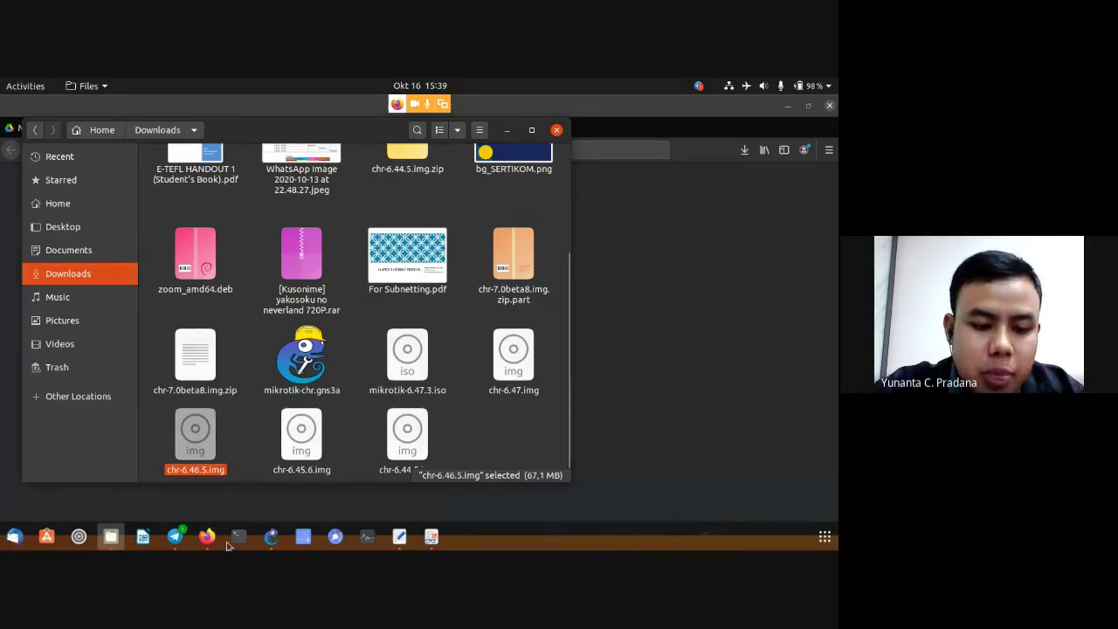
Import chr-6.46.5.img from Downloads for CHR version 6.46.5, accepting the MD5 mismatch.
left_click(273, 540)
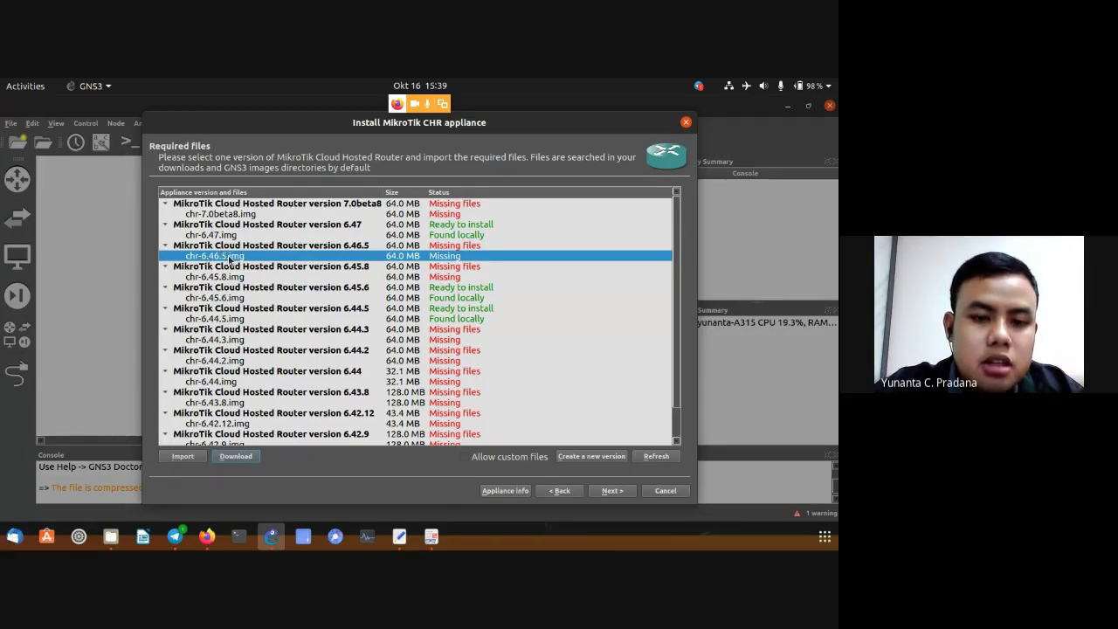
left_click(197, 459)
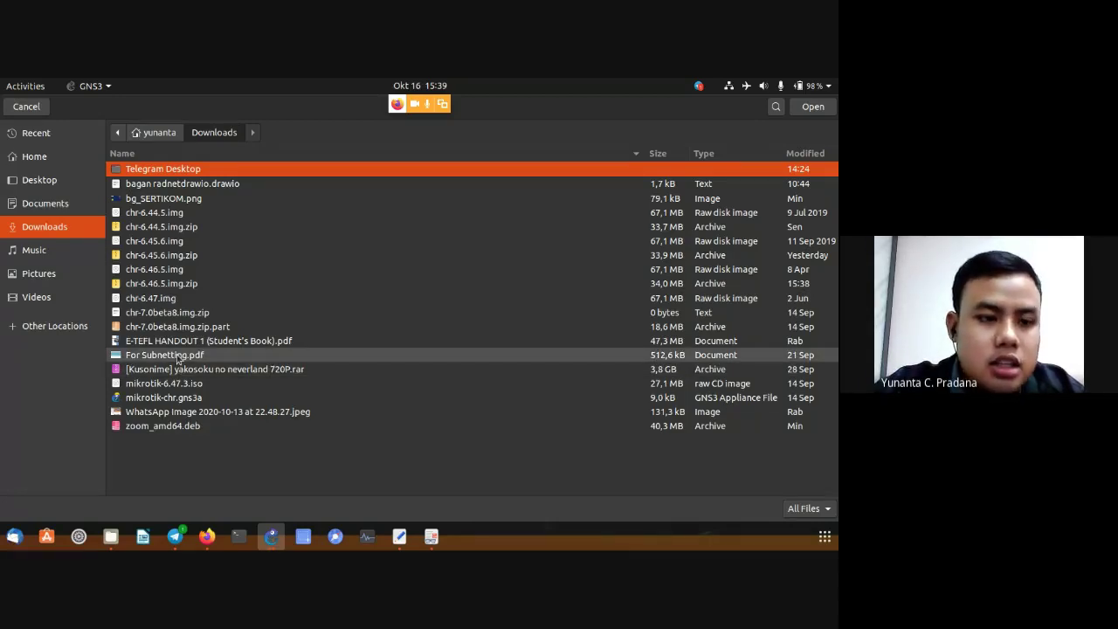
left_click(151, 273)
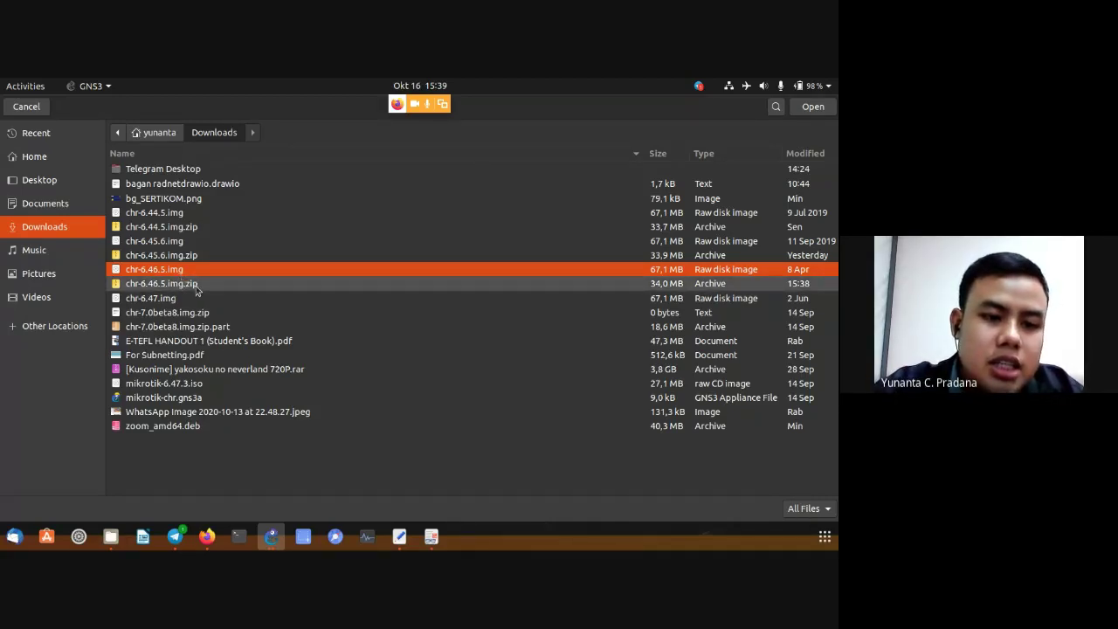
left_click(196, 286)
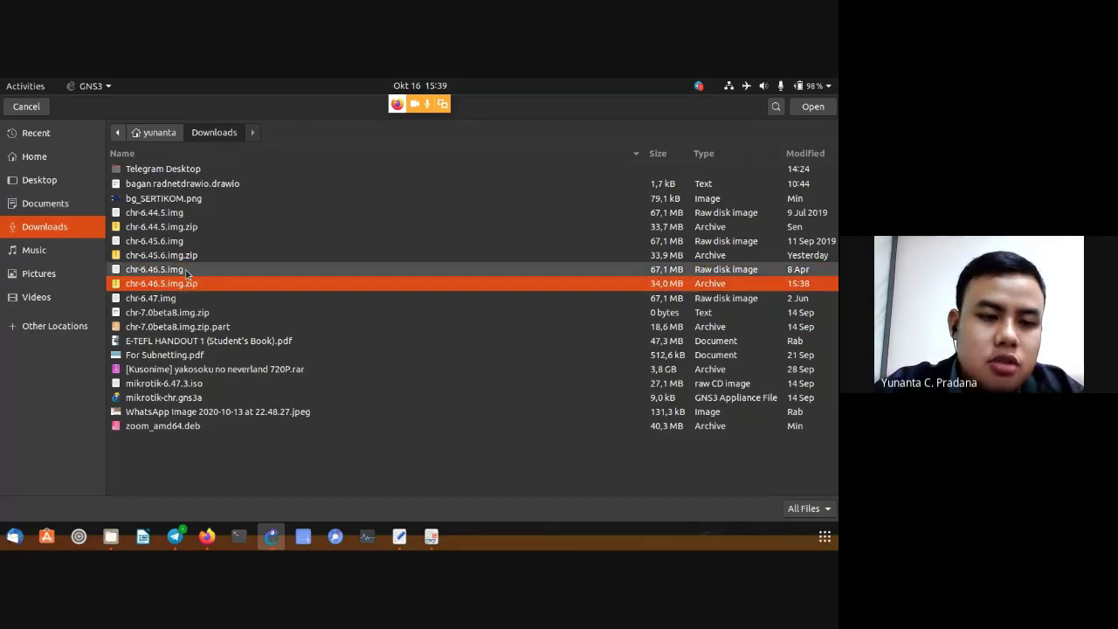
left_click(186, 272)
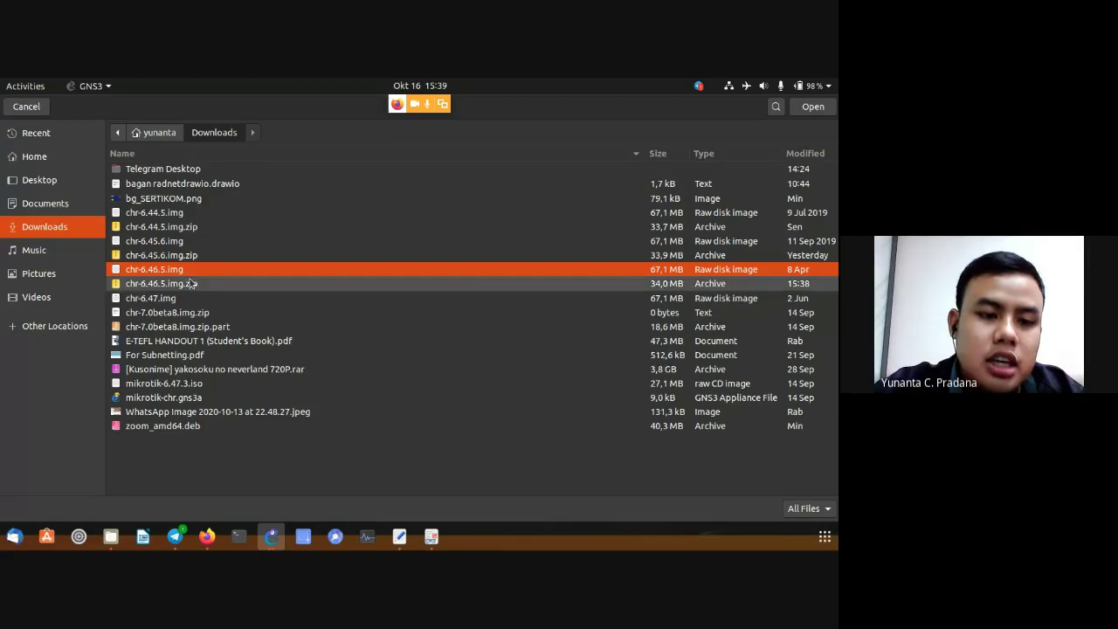
left_click(192, 284)
left_click(190, 273)
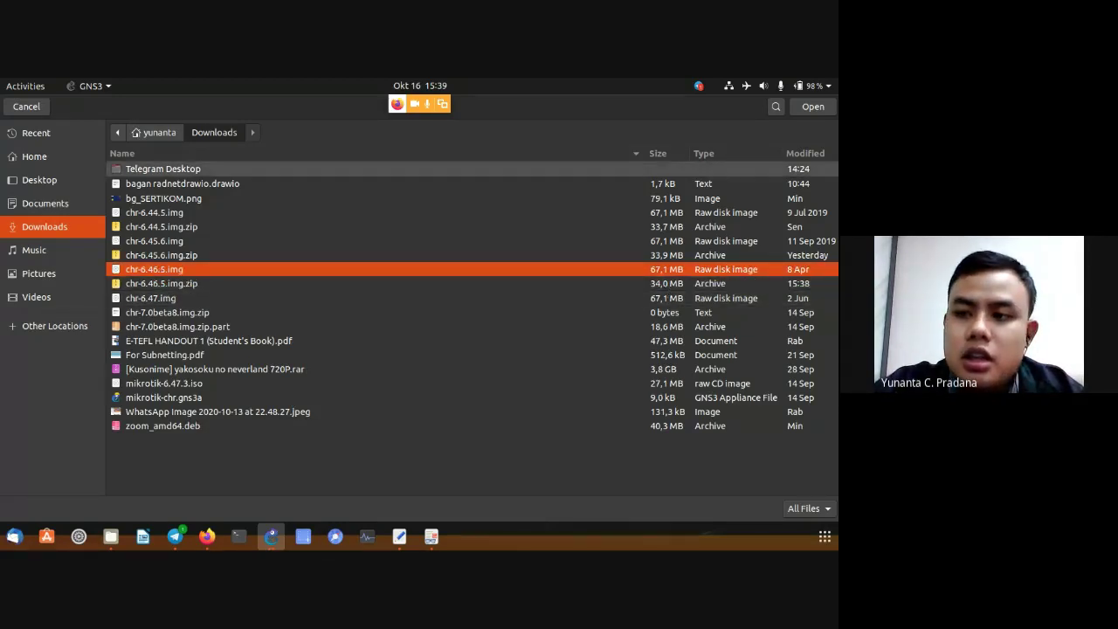
left_click(810, 106)
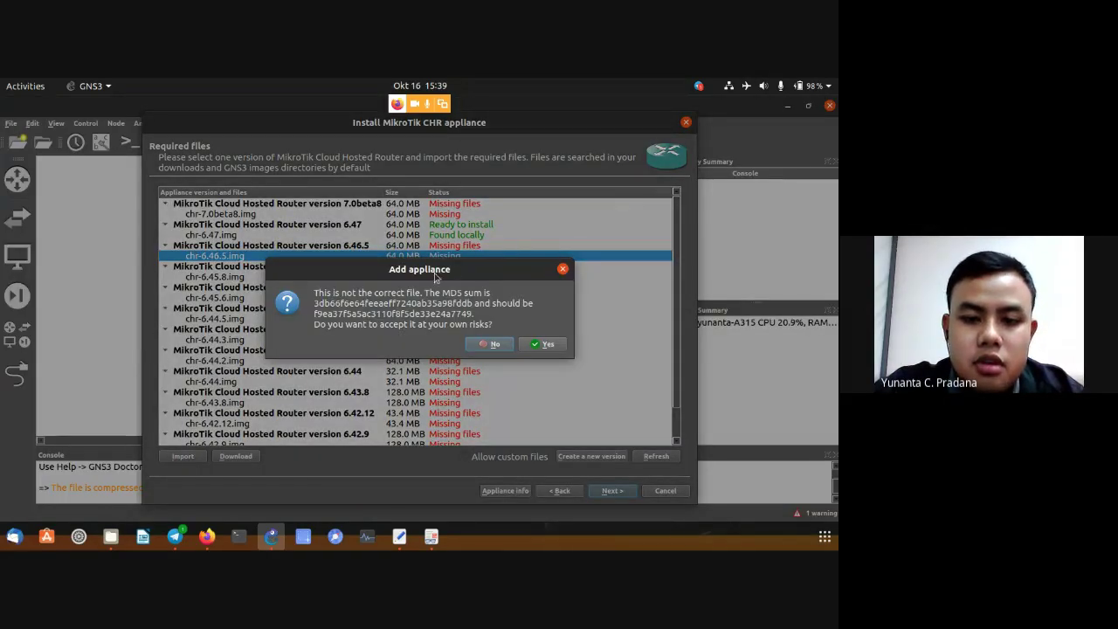
left_click(541, 344)
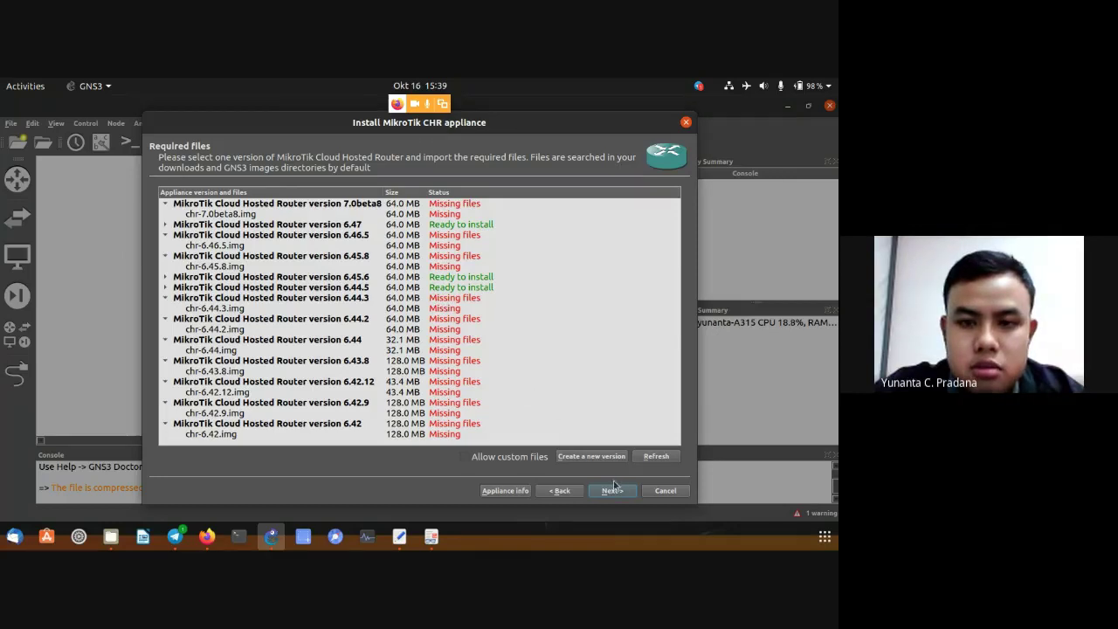
Attempt installing CHR 6.46.5, then re-import chr-6.46.5.img after the file-not-found error.
left_click(363, 247)
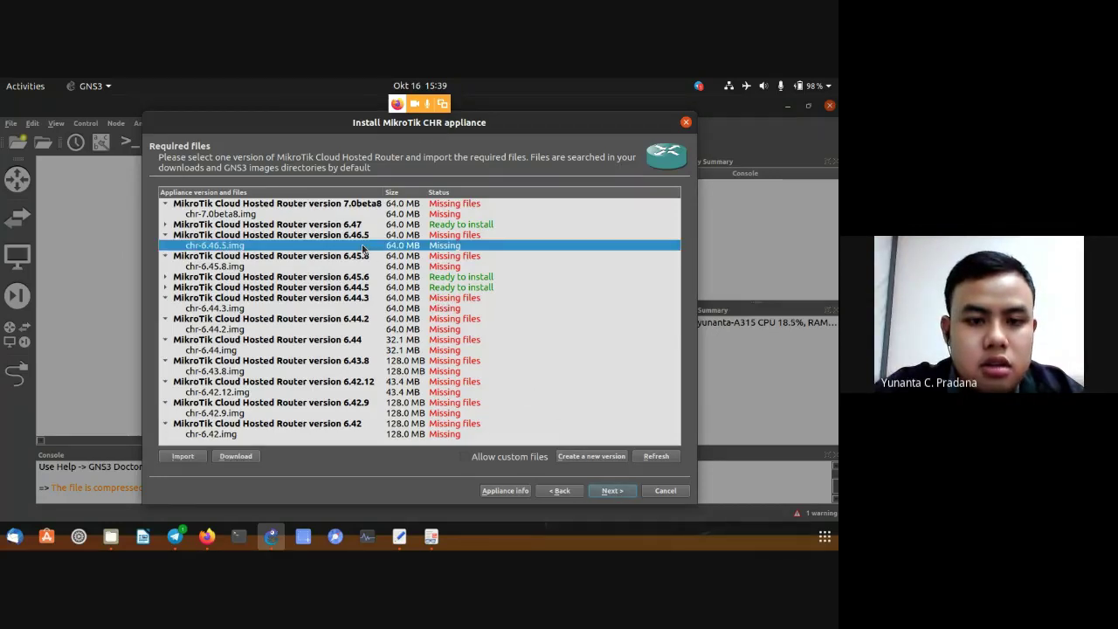
left_click(605, 490)
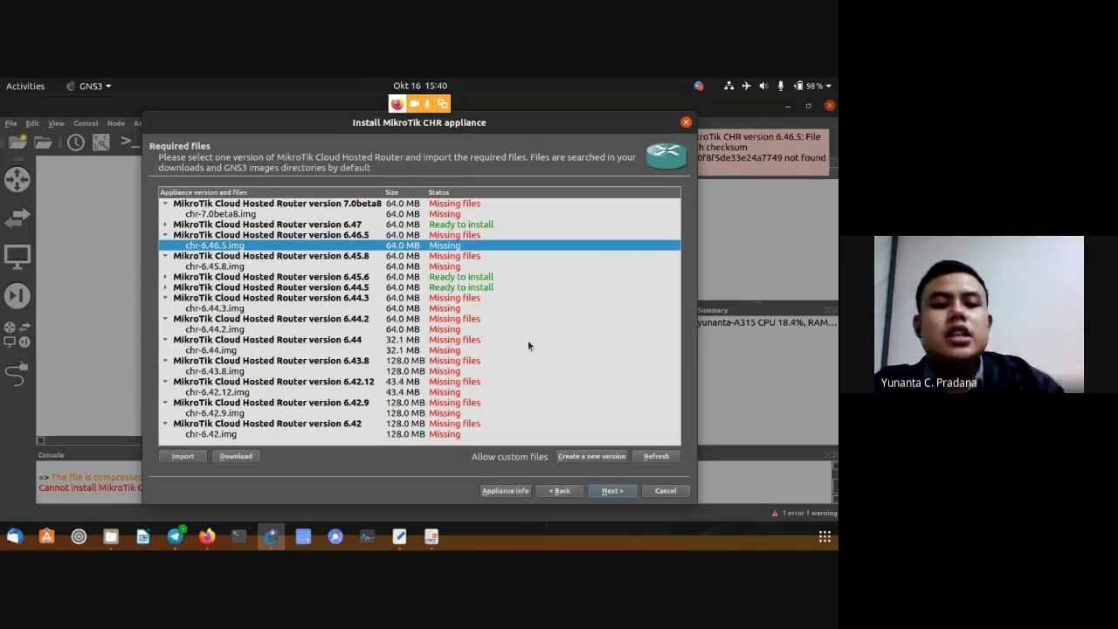
left_click(194, 457)
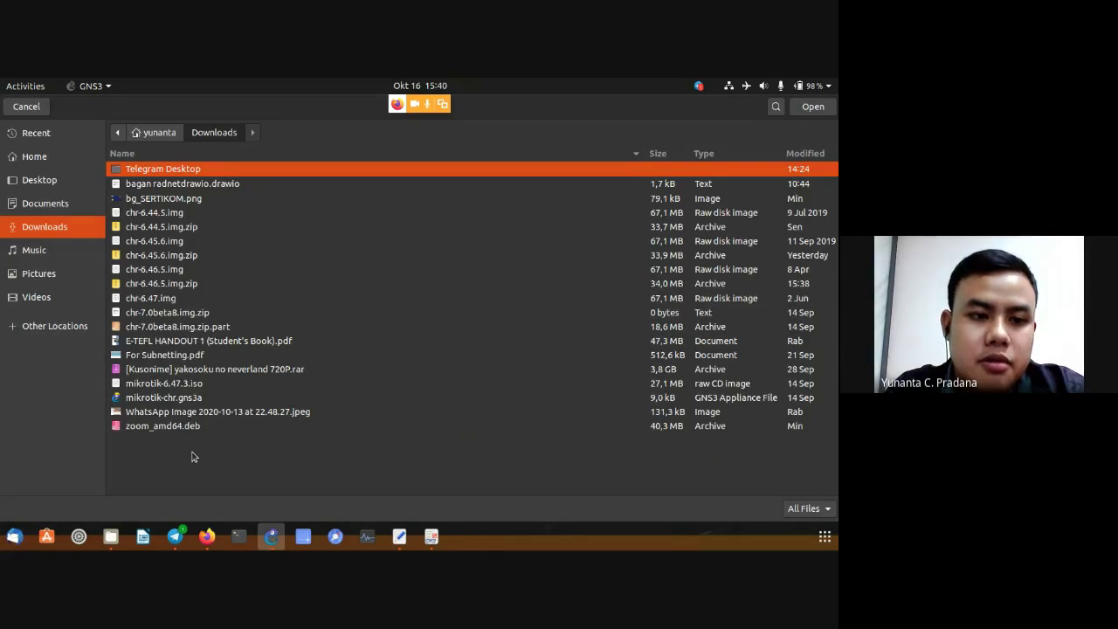
left_click(170, 272)
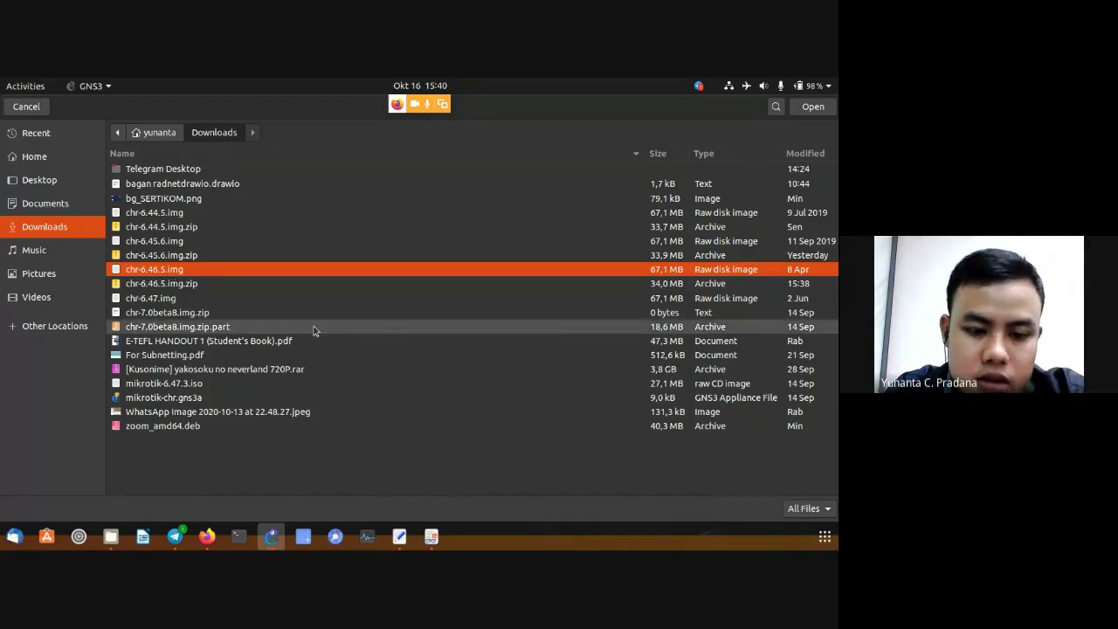
left_click(812, 108)
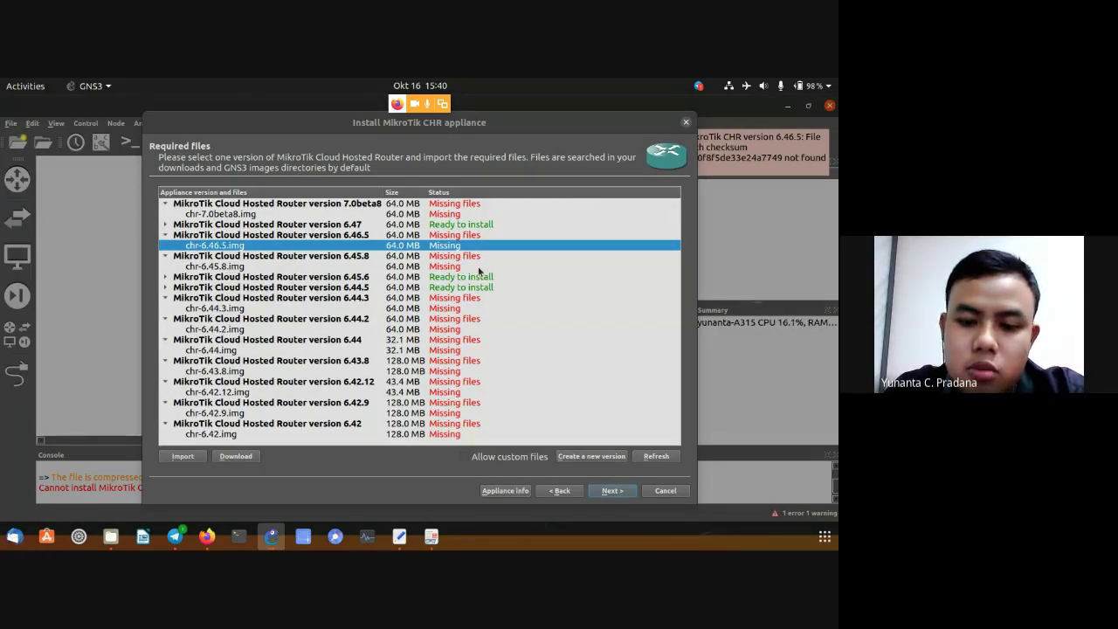
Refresh the required-files list and shift the install dialog up-left; chr-6.46.5.img remains missing.
left_click(656, 461)
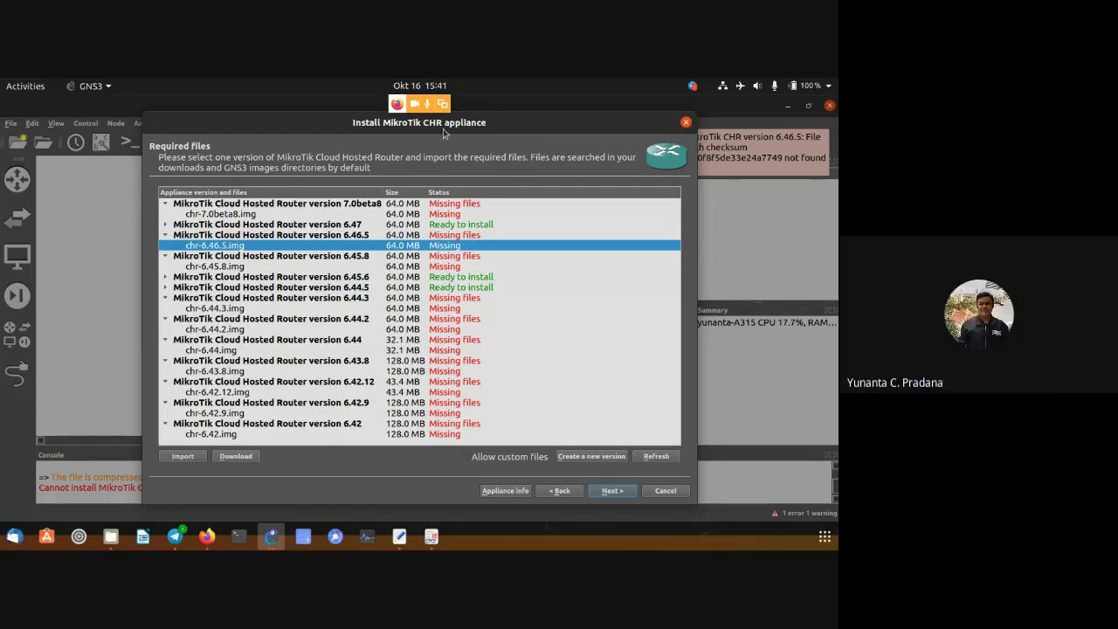
left_click_drag(442, 133, 344, 116)
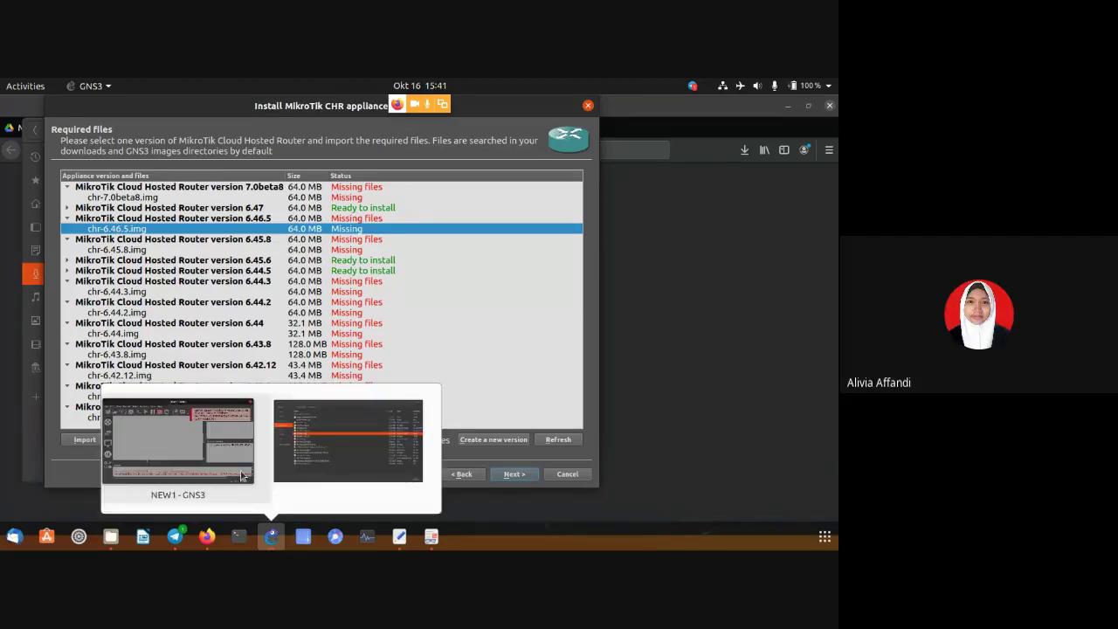
Return to the NEW1 GNS3 window, then bring Firefox forward on the Google Meet tab.
left_click(272, 535)
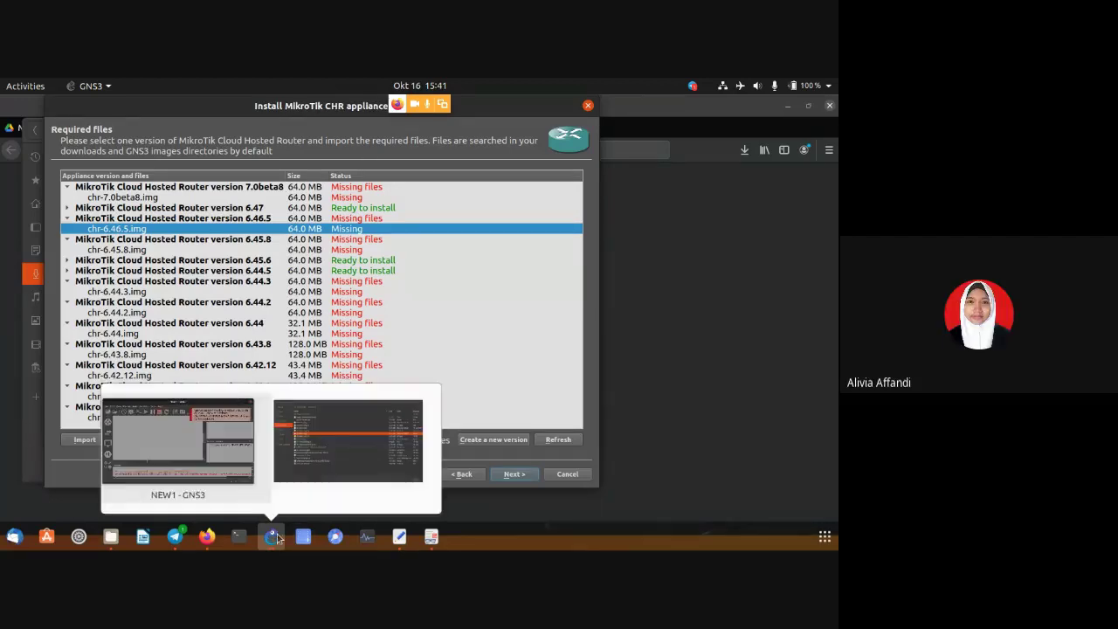
left_click(235, 469)
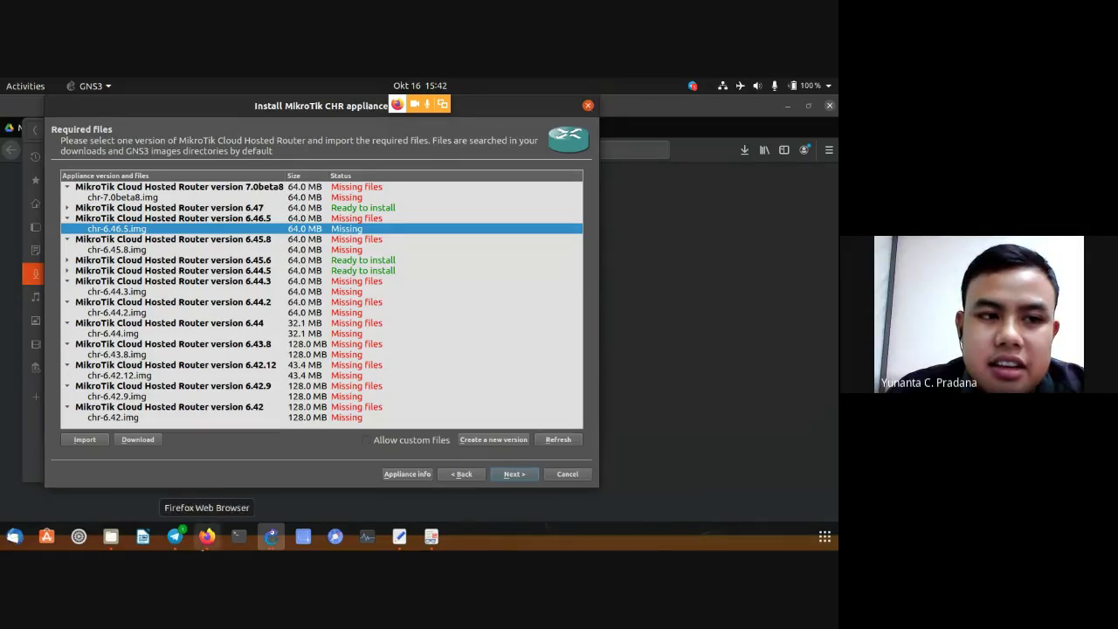
left_click(206, 537)
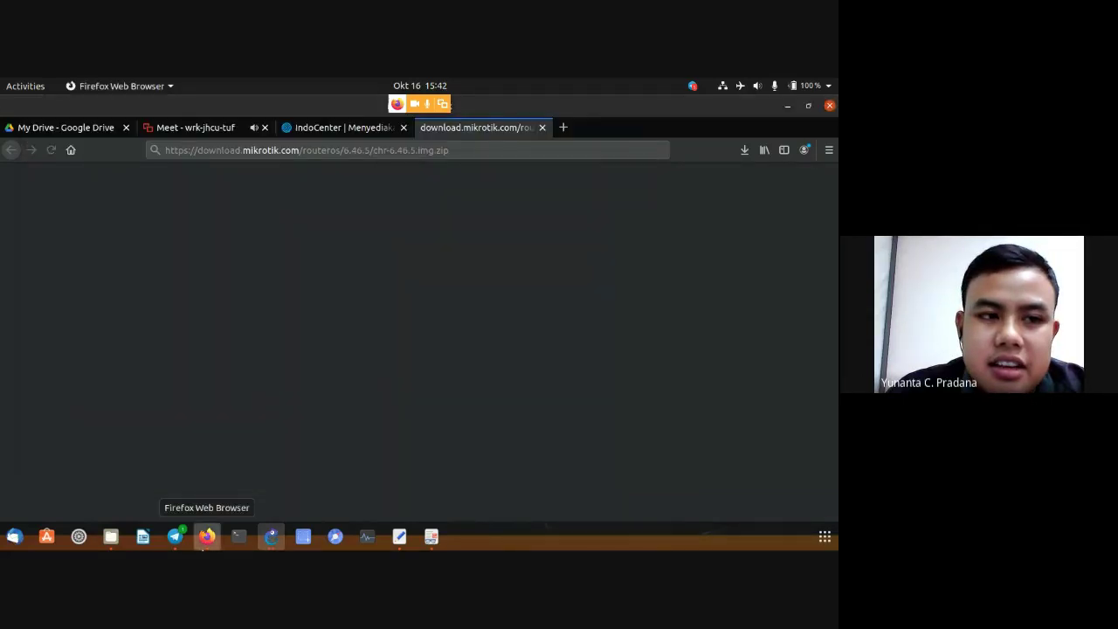
left_click(221, 130)
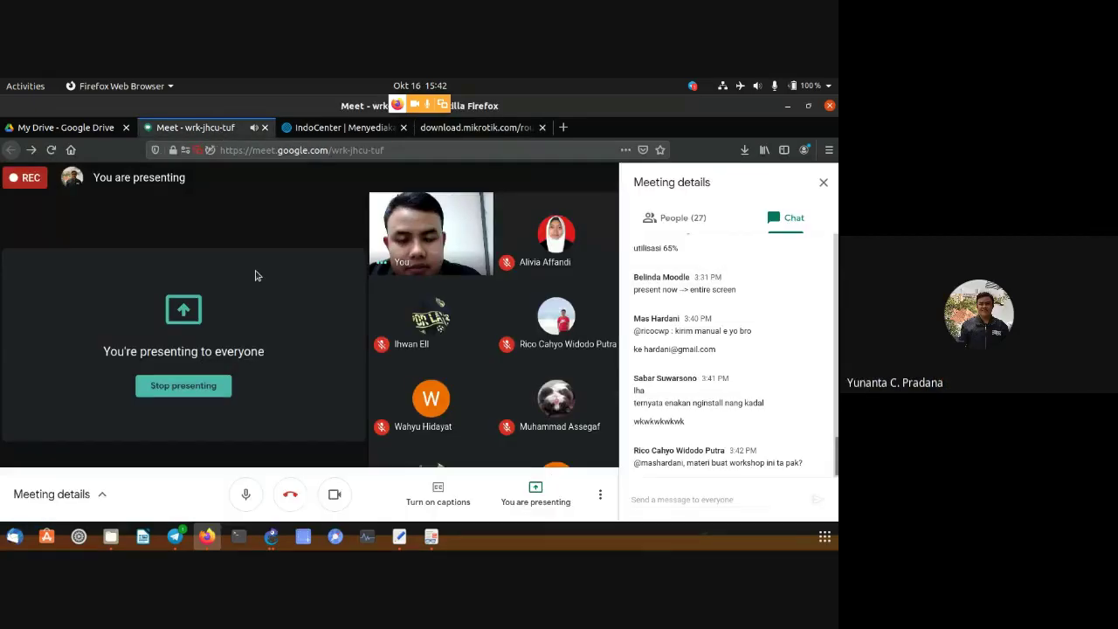
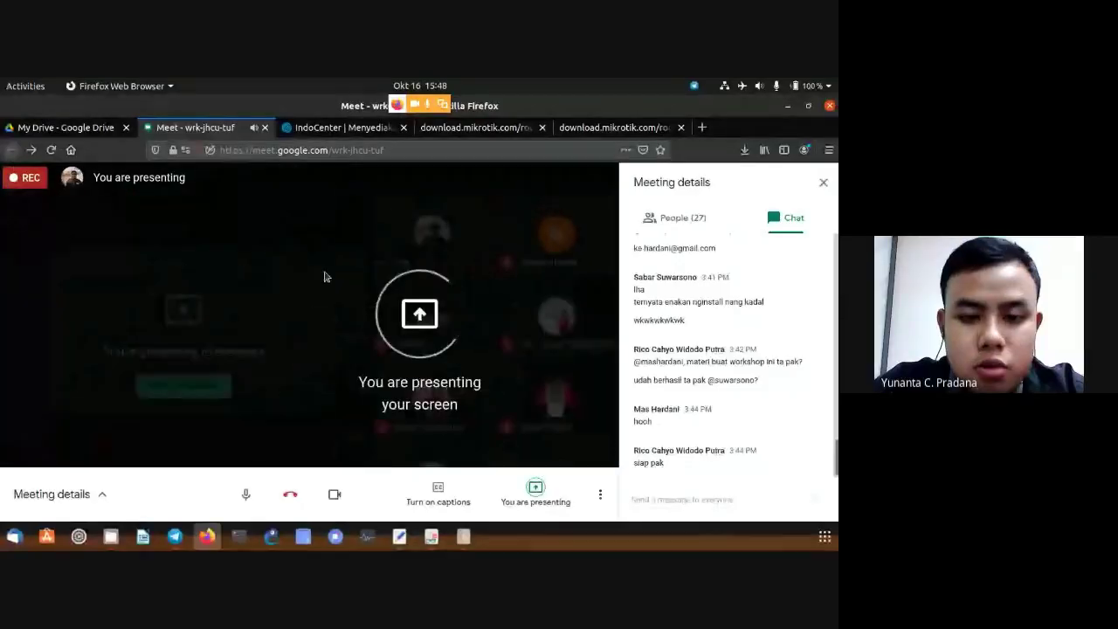
In the required files list, select the missing chr-6.45.8.img image and start its download.
left_click(273, 535)
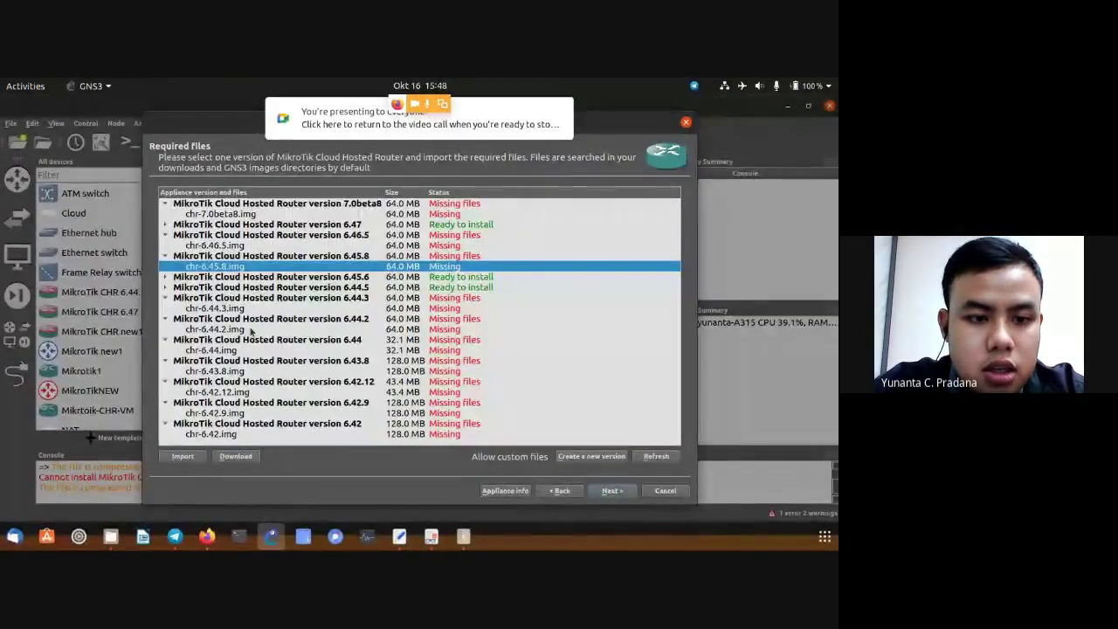
left_click(325, 246)
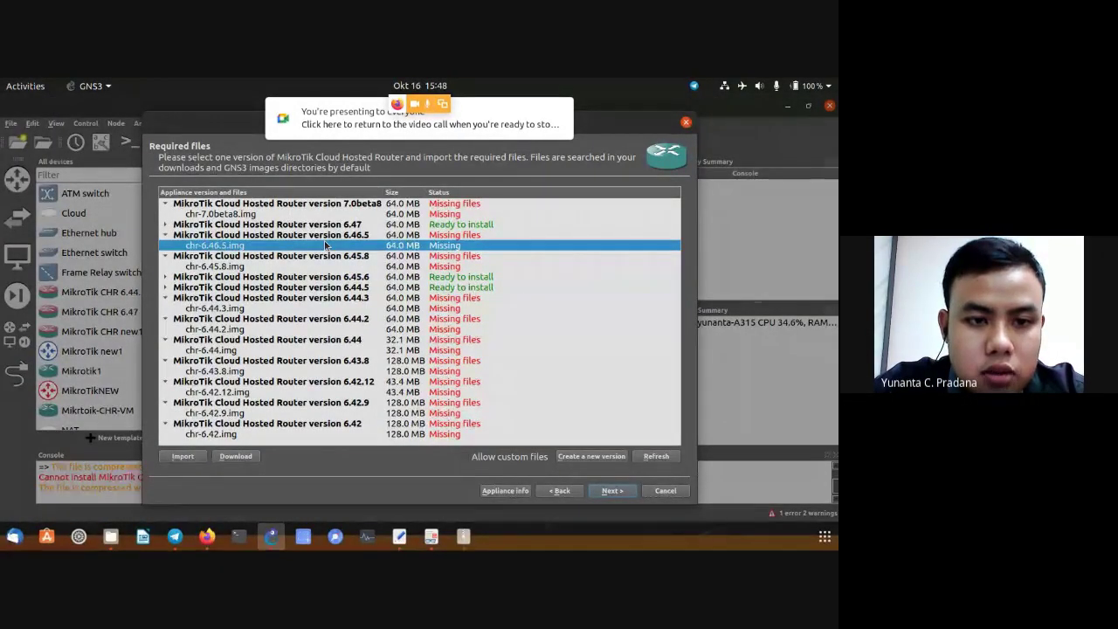
left_click(313, 217)
left_click(355, 266)
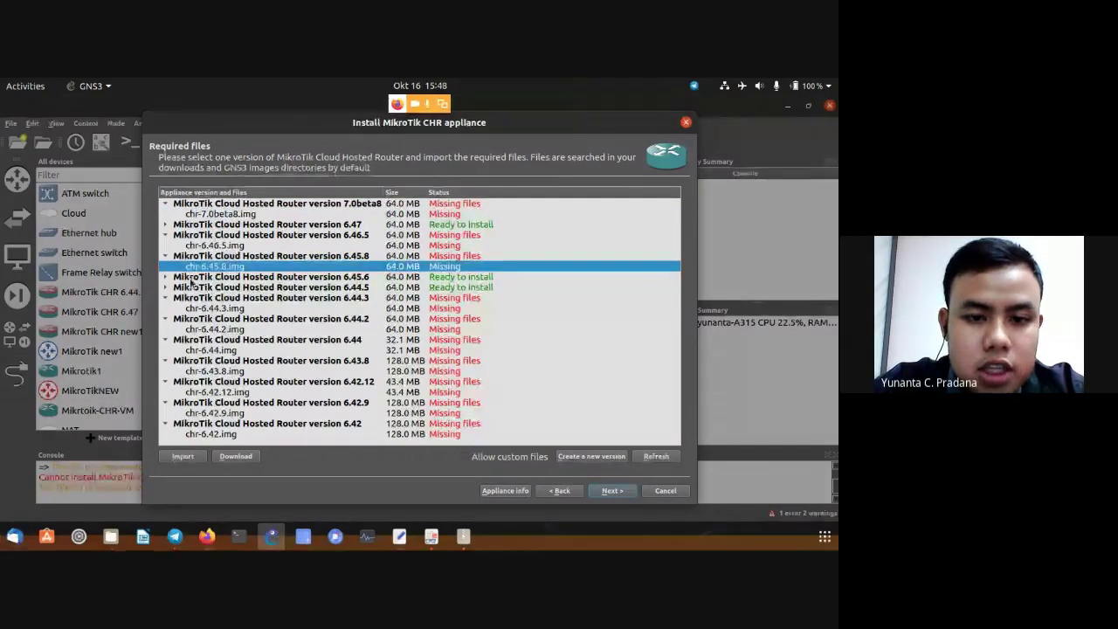
left_click(236, 457)
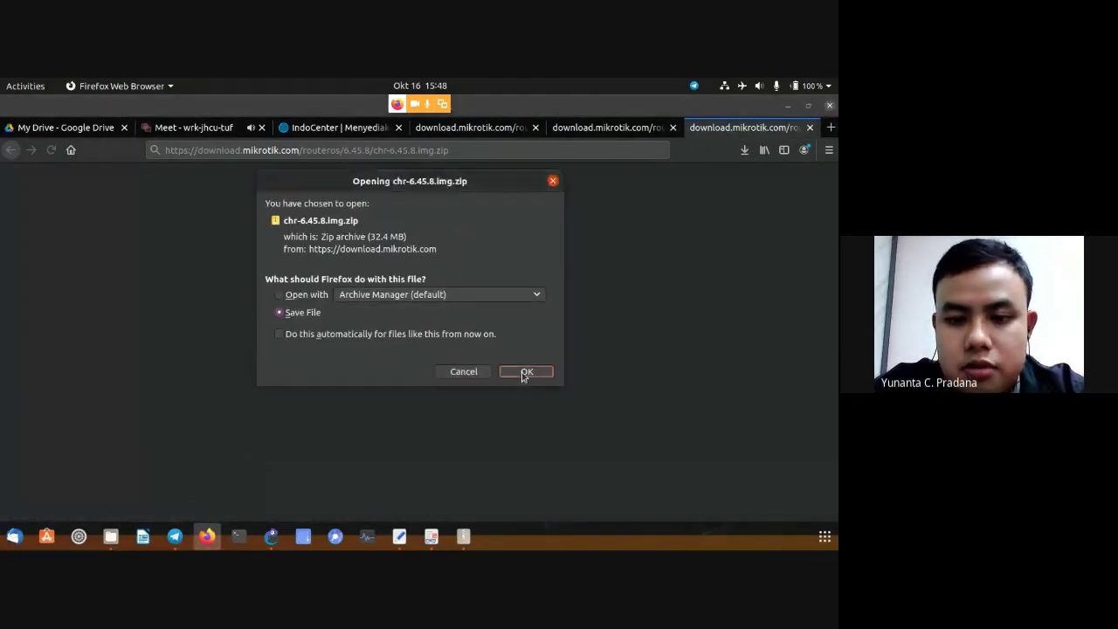
Save chr-6.45.8.img.zip to disk, close the duplicate download tab and go back to Meet.
left_click(527, 371)
left_click(536, 128)
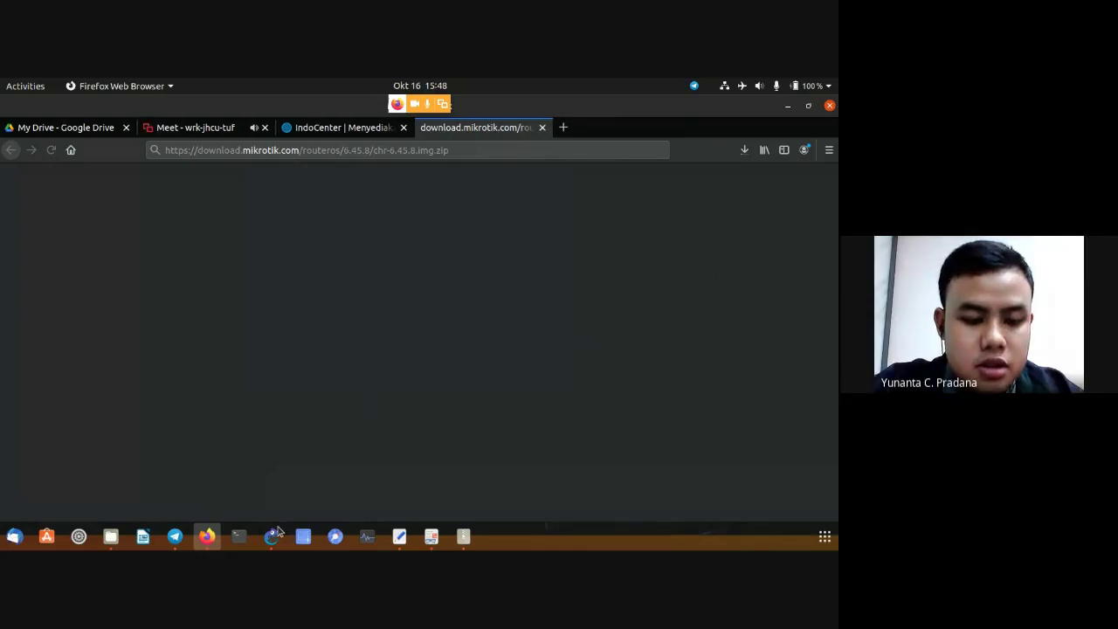
left_click(194, 127)
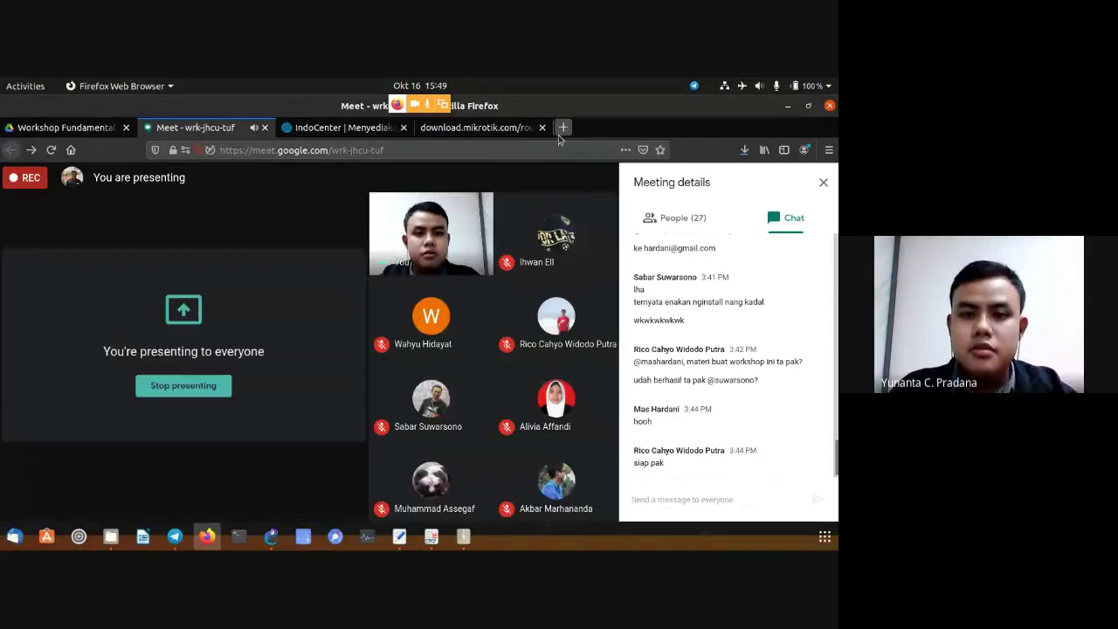
left_click(560, 131)
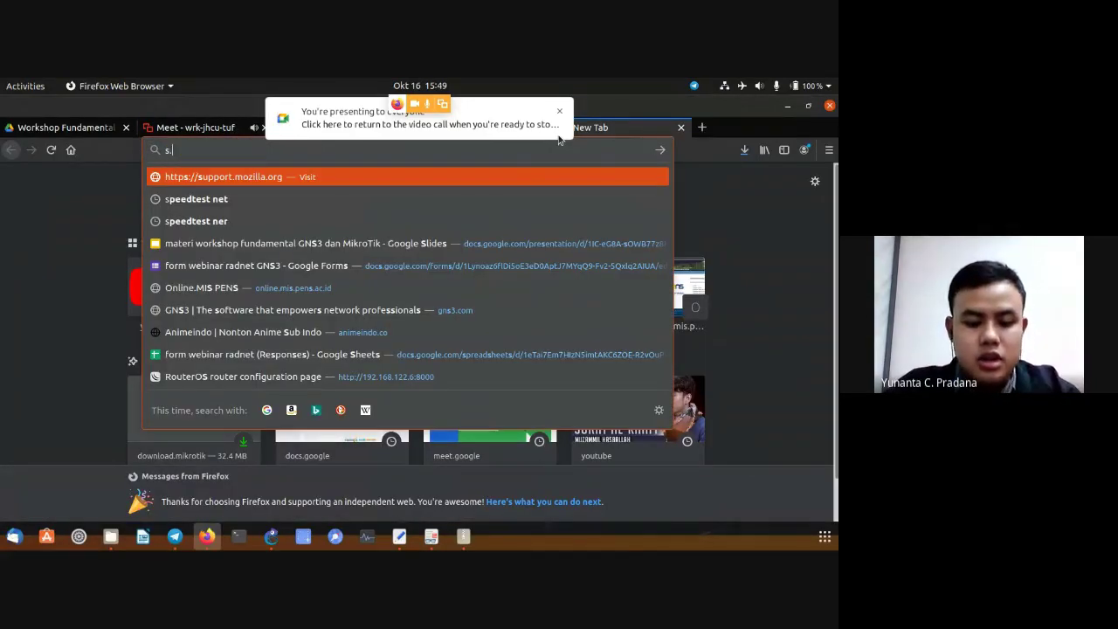
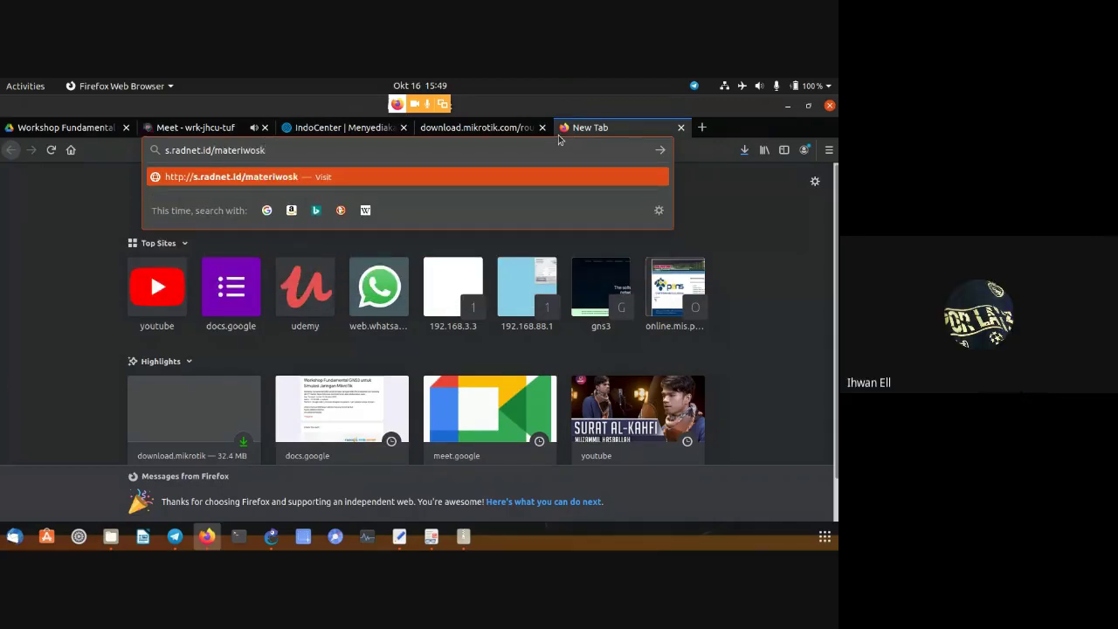
key("Return")
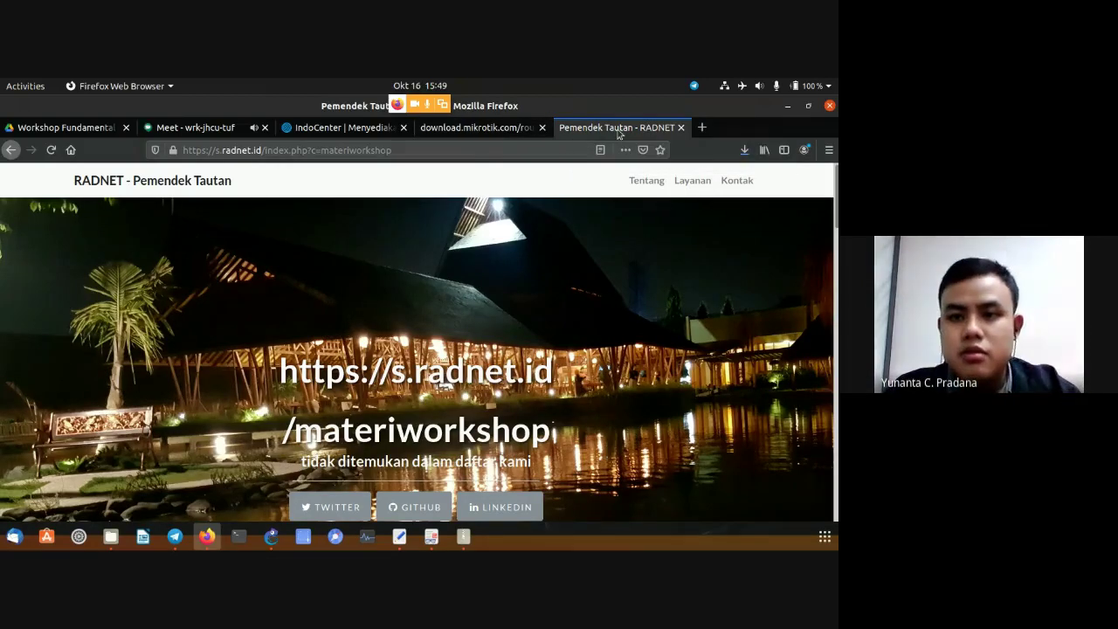
left_click(491, 153)
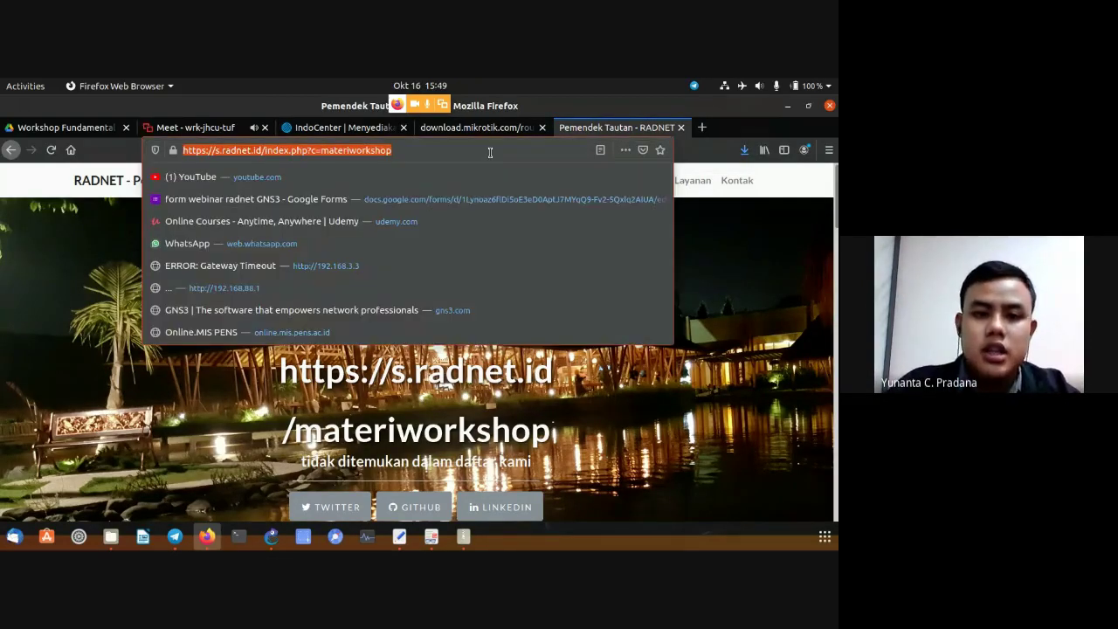
left_click(490, 152)
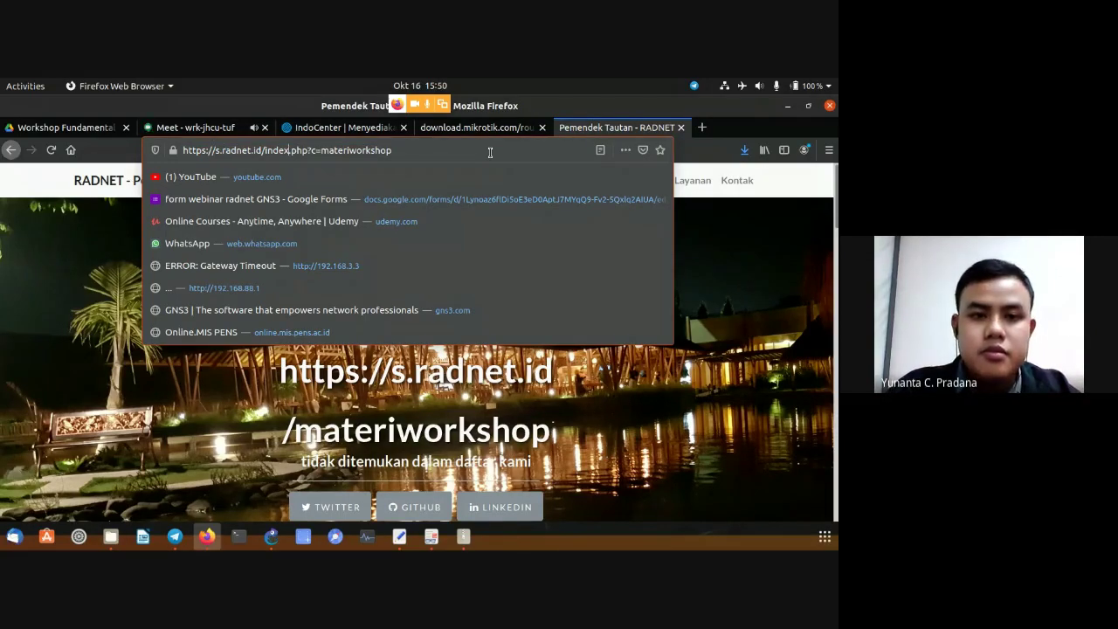
key("BackSpace")
key("BackSpace")
key("BackSpace")
key("BackSpace")
key("BackSpace")
key("BackSpace")
key("BackSpace")
key("BackSpace")
key("BackSpace")
key("BackSpace")
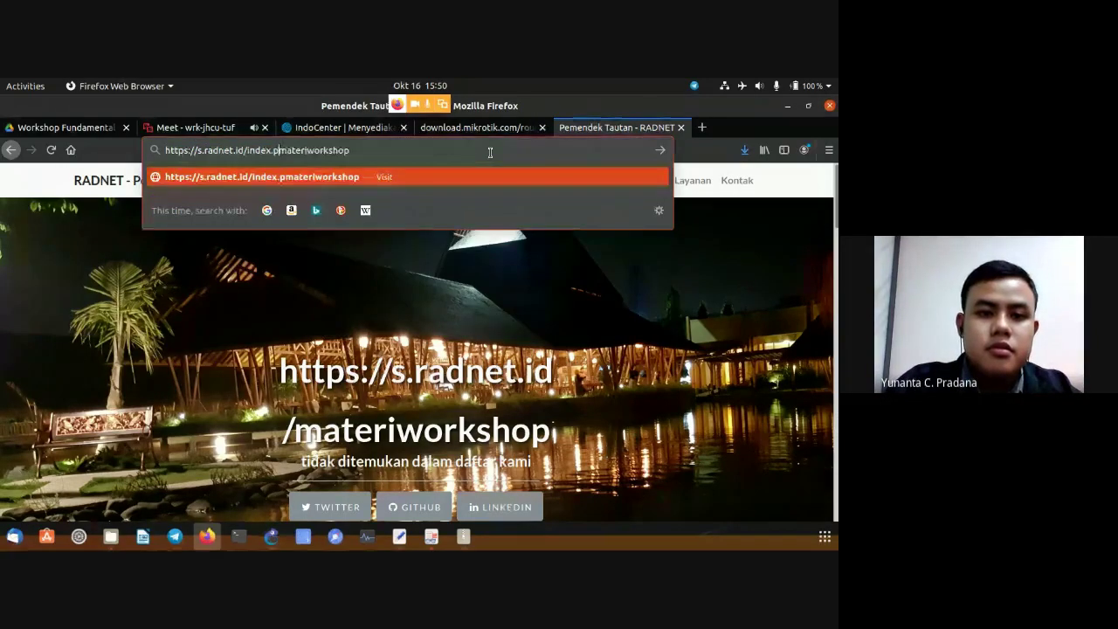
key("BackSpace")
key("BackSpace")
key("Return")
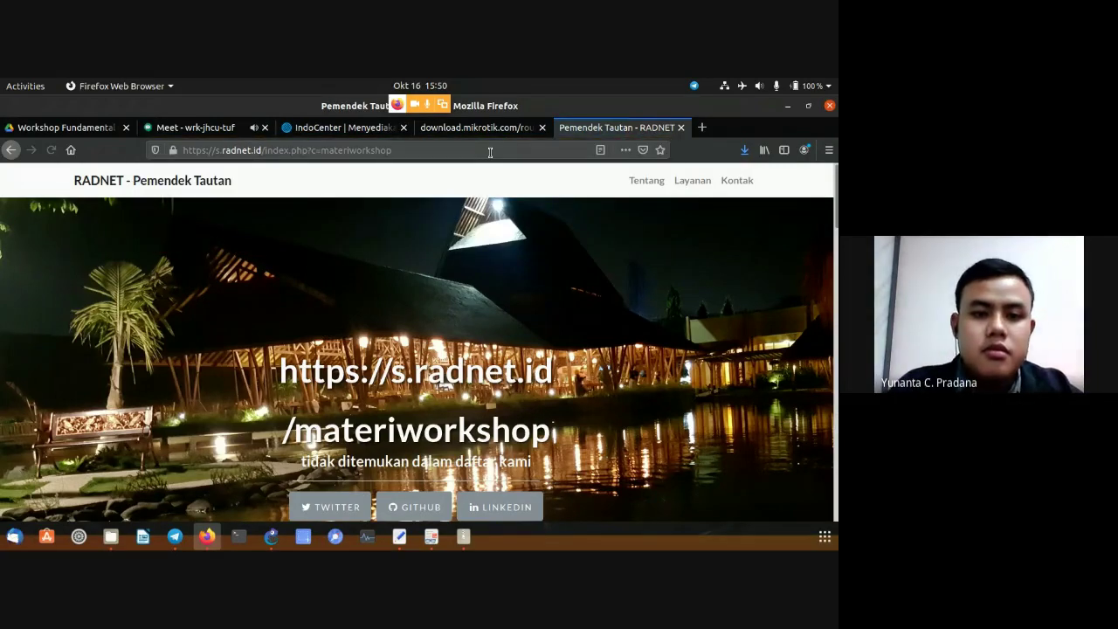
left_click(490, 152)
left_click(490, 152)
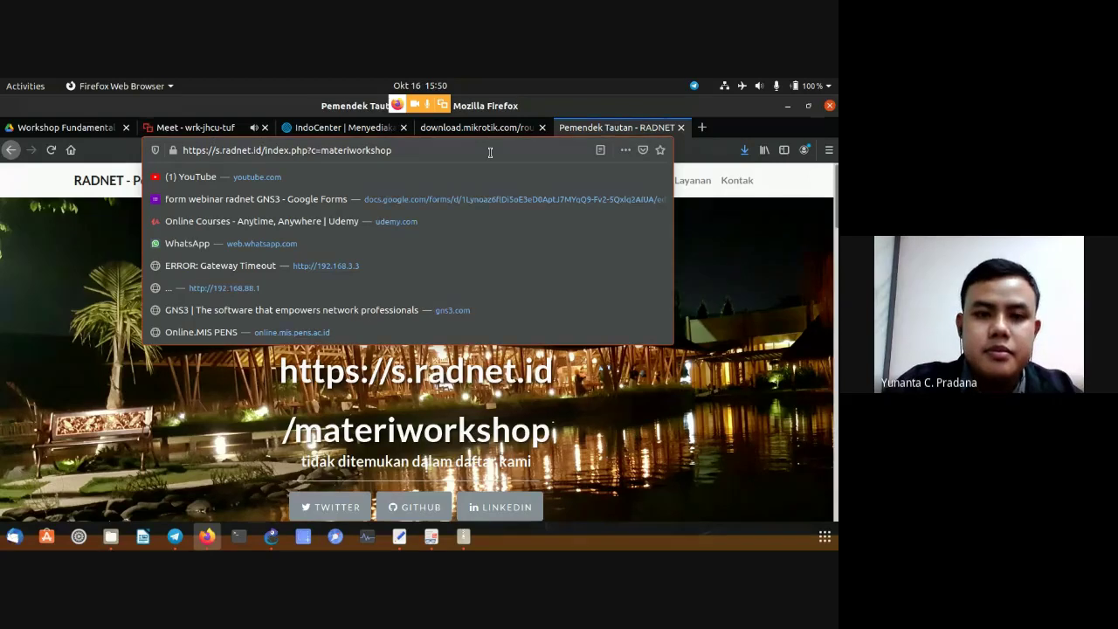
key("Left")
key("Left")
key("Left")
key("Left")
key("Left")
key("Left")
key("Left")
key("Left")
key("BackSpace")
key("BackSpace")
key("BackSpace")
key("BackSpace")
key("BackSpace")
key("BackSpace")
key("BackSpace")
key("BackSpace")
key("BackSpace")
key("BackSpace")
key("BackSpace")
key("BackSpace")
key("BackSpace")
key("BackSpace")
key("BackSpace")
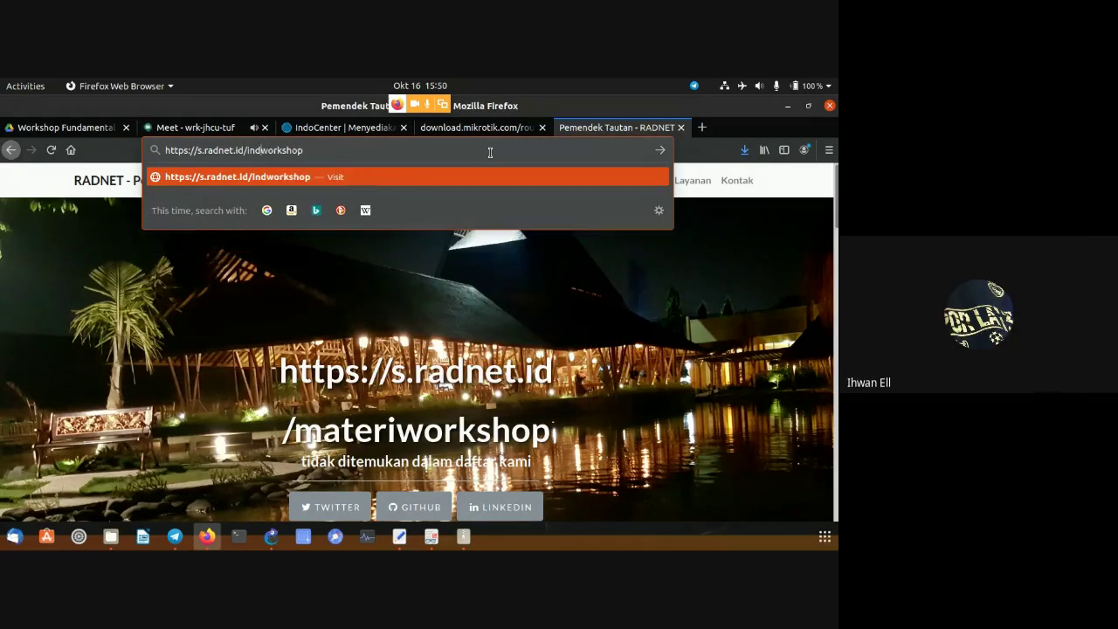
key("BackSpace")
key("BackSpace")
key("BackSpace")
type("baha")
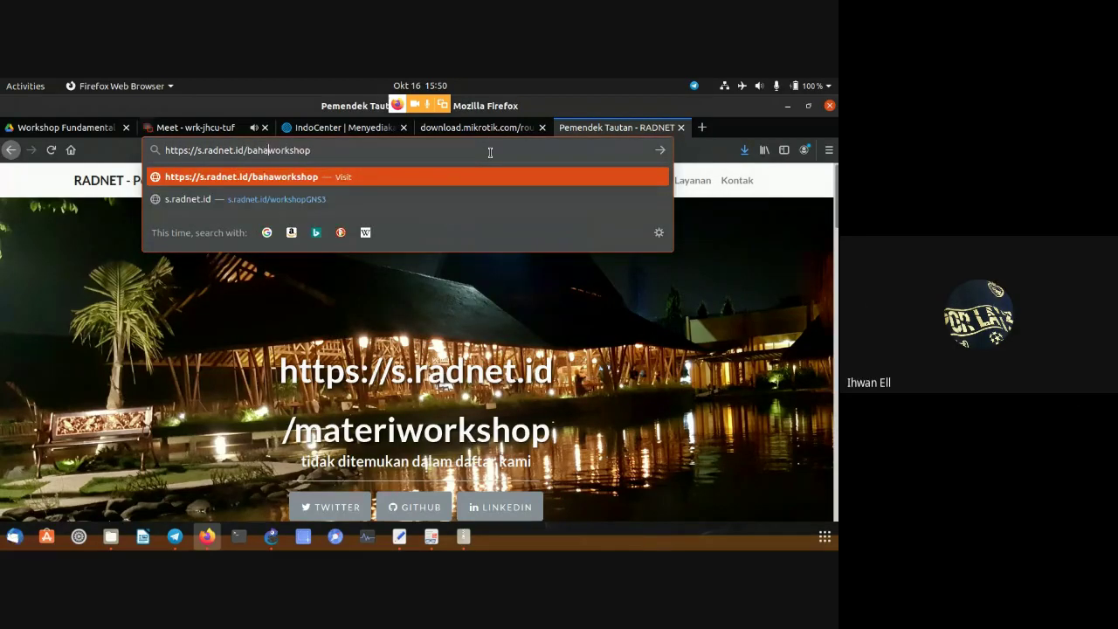
key("Return")
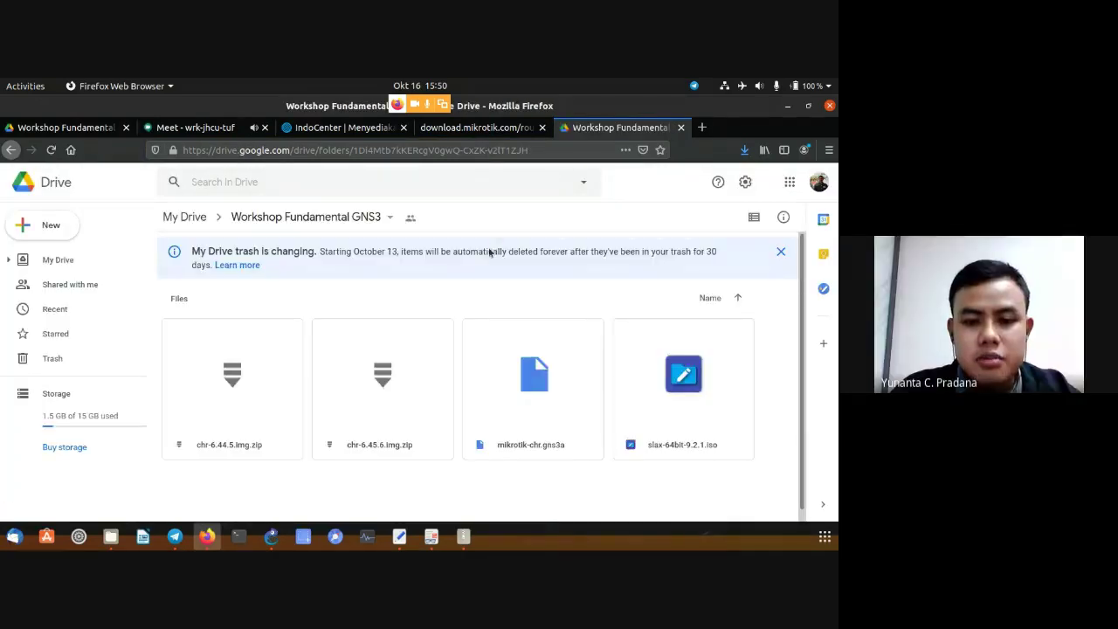
Look at the mikrotik-chr.gns3a file in the Workshop Fundamental GNS3 folder, then close the Drive tab.
scroll(489, 251, "down", 1)
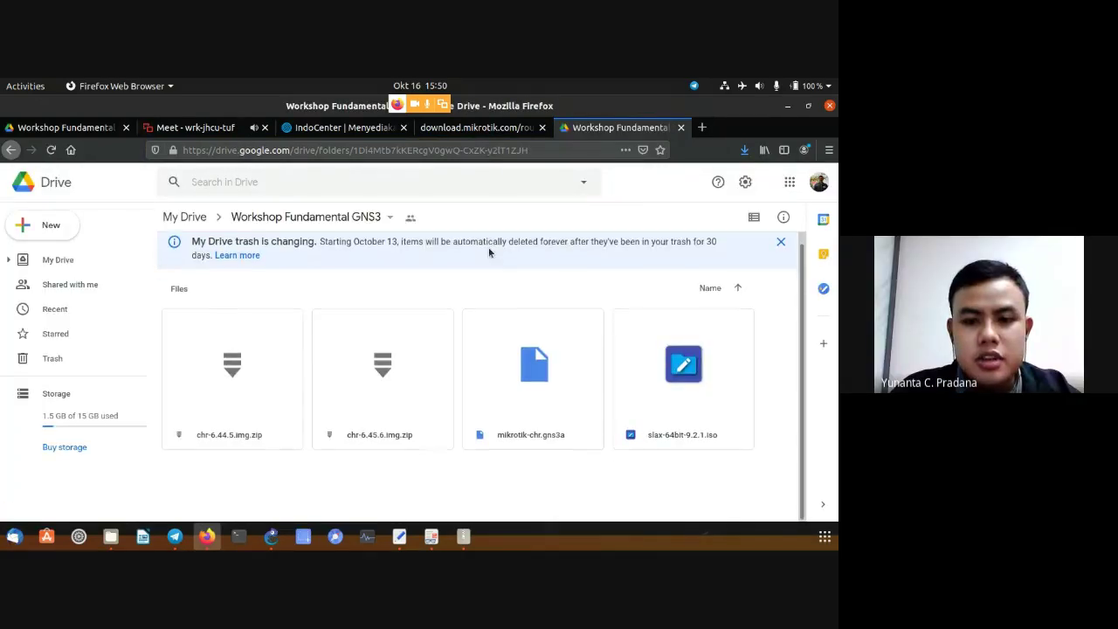
left_click(505, 389)
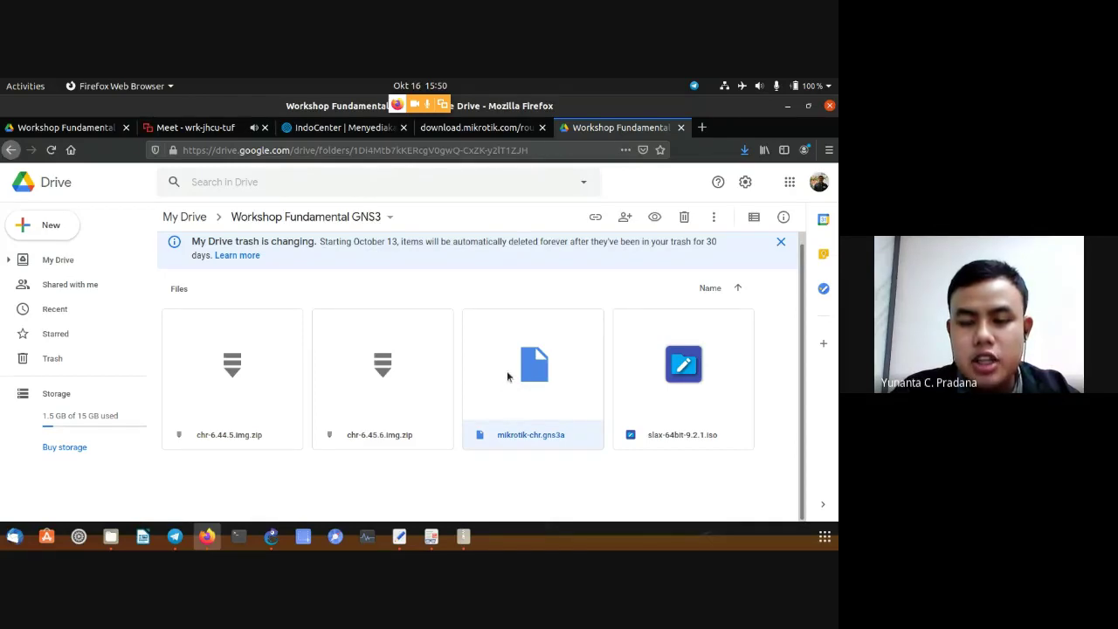
left_click(680, 129)
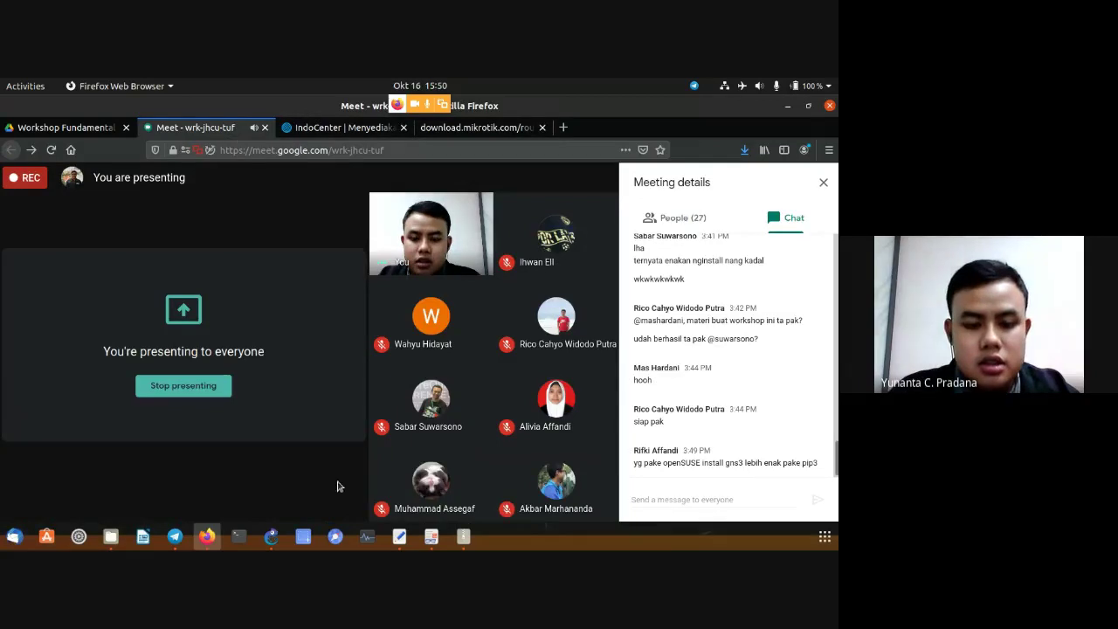
Confirm chr-6.45.8.img.zip finished downloading, then open the Downloads folder in Files.
key("alt+Tab")
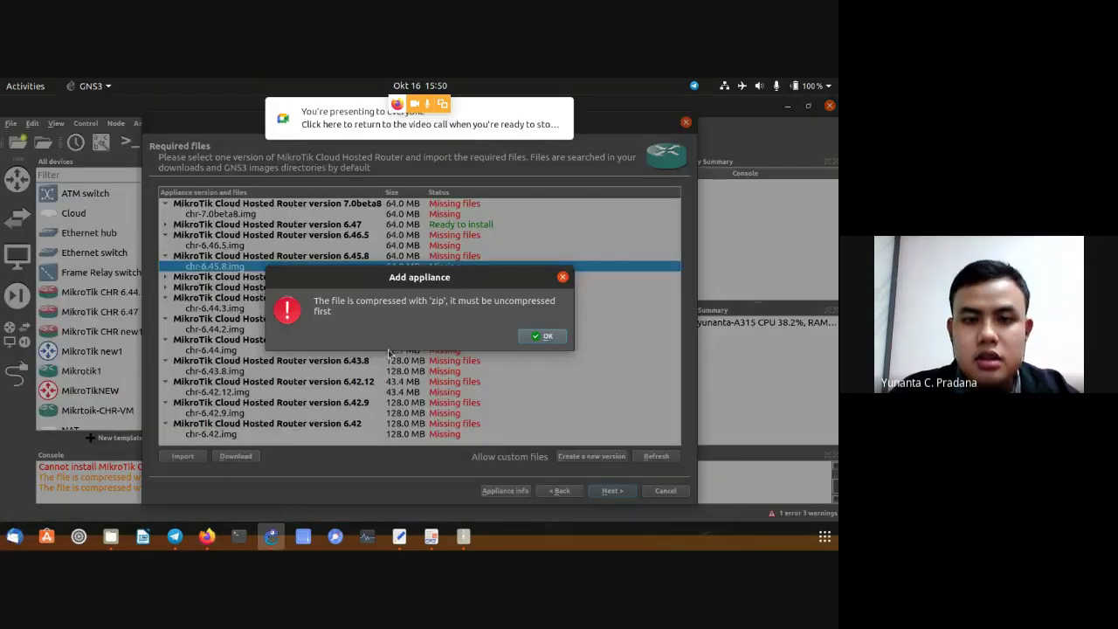
left_click(218, 538)
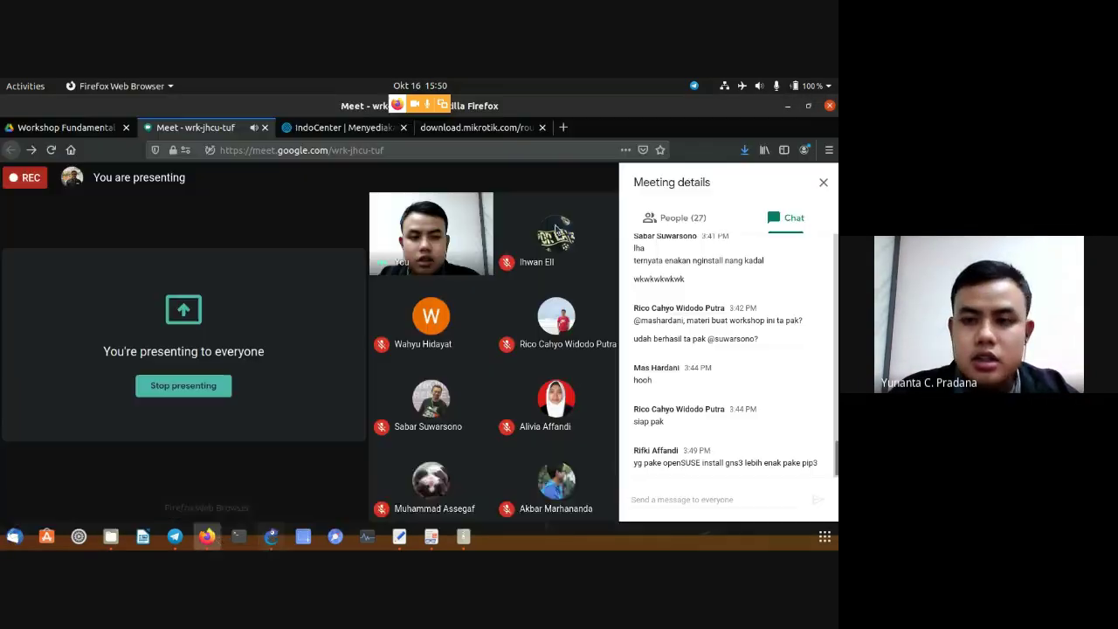
left_click(756, 153)
left_click(748, 152)
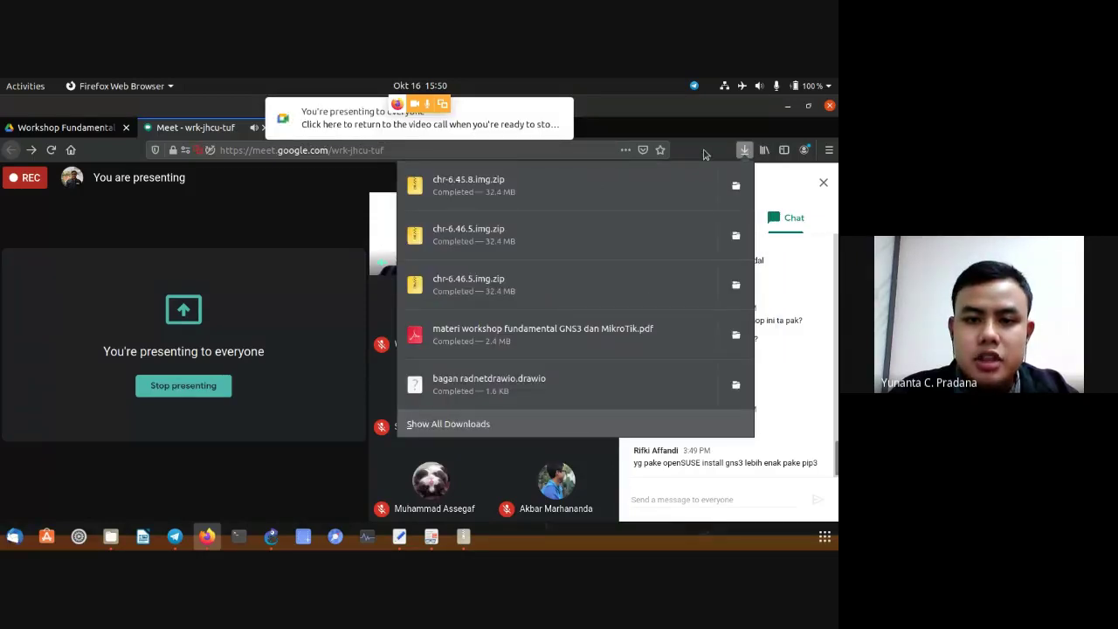
left_click(271, 537)
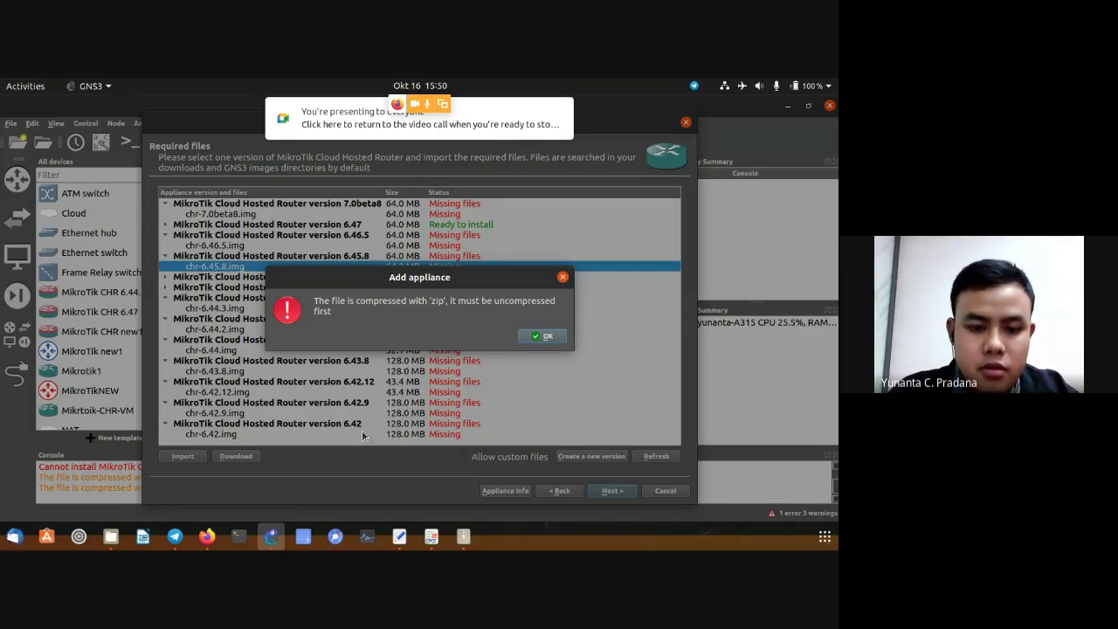
left_click(111, 536)
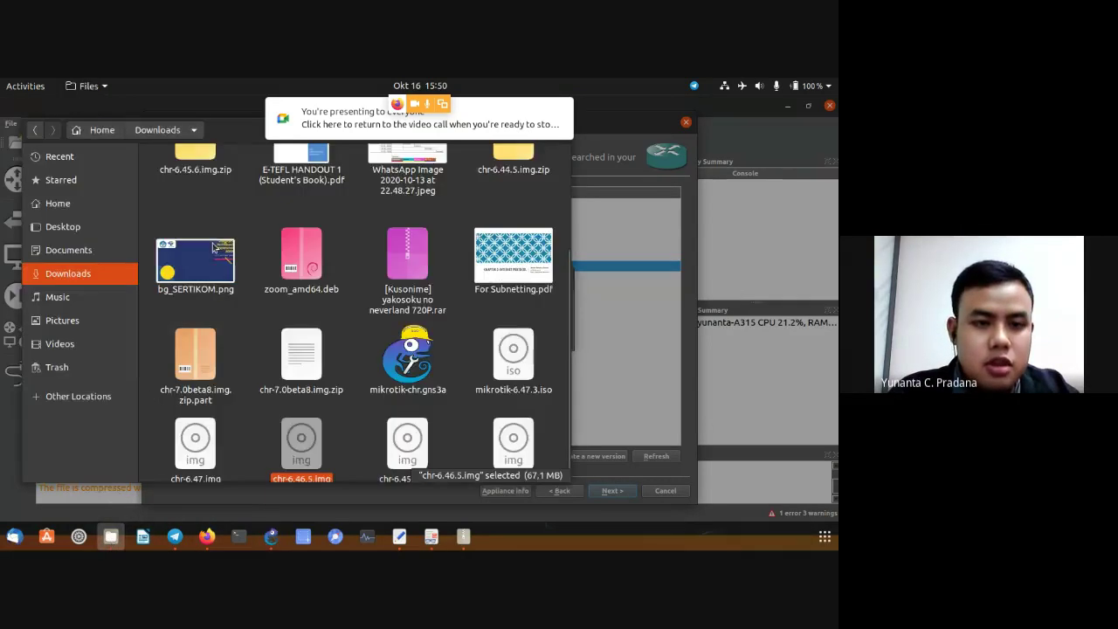
Open chr-6.45.8.img.zip in Archive Manager and extract chr-6.45.8.img into Downloads.
scroll(249, 225, "up", 4)
left_click(298, 190)
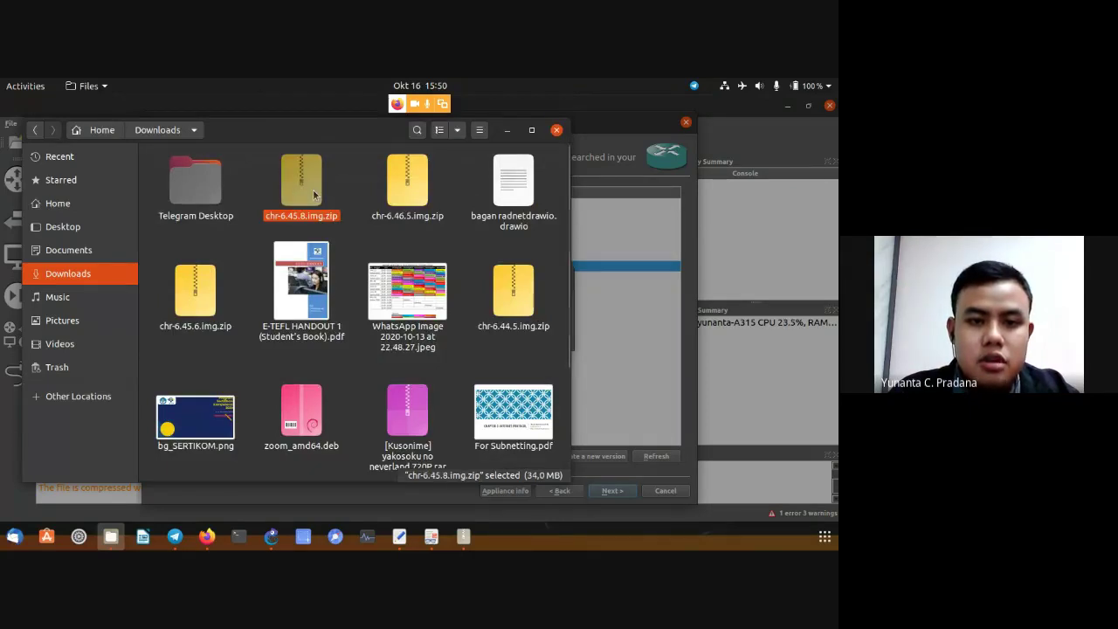
right_click(314, 194)
left_click(328, 203)
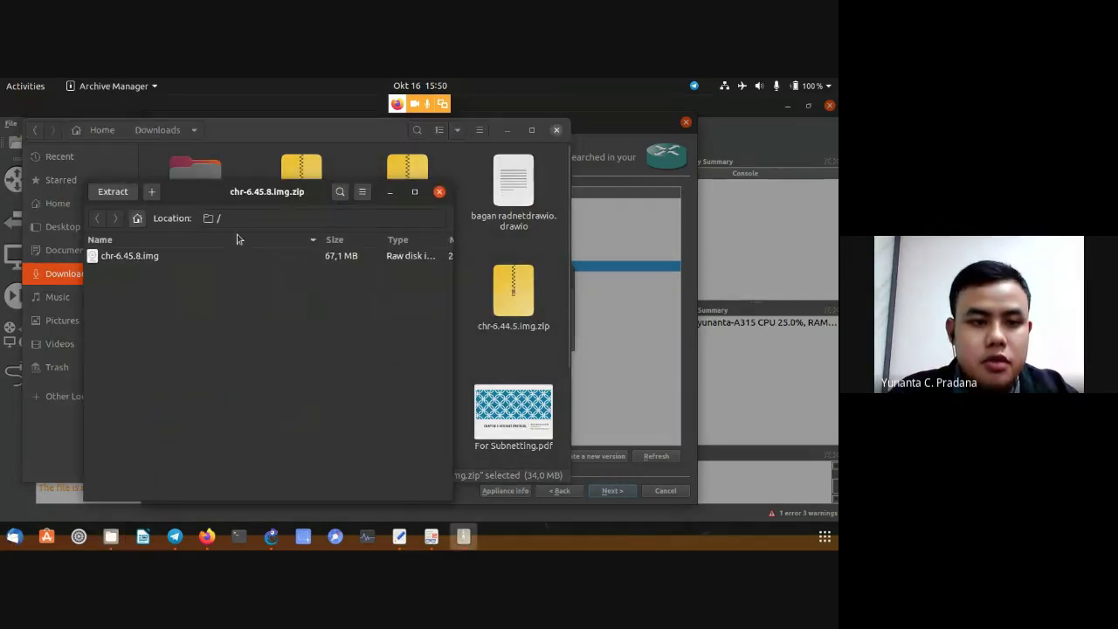
left_click_drag(260, 193, 192, 151)
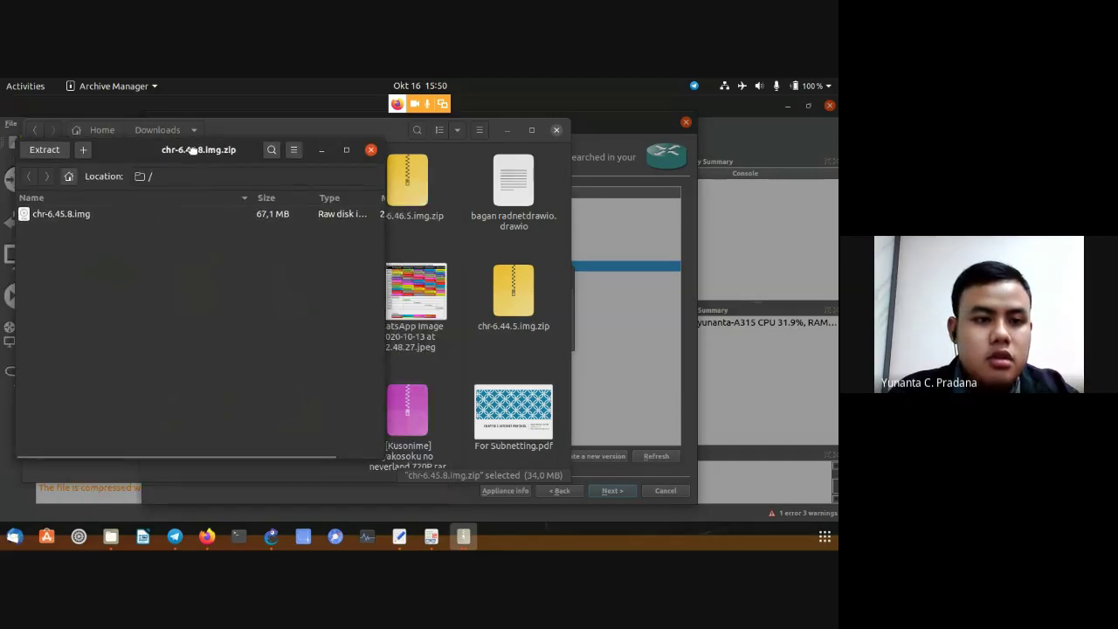
left_click_drag(105, 213, 404, 301)
left_click(367, 313)
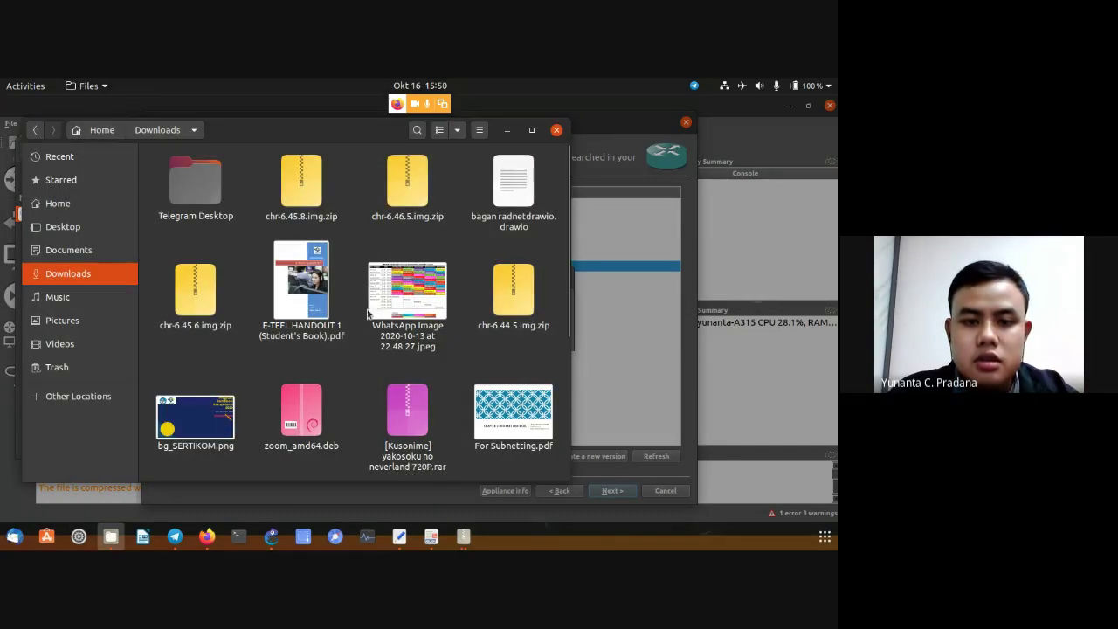
scroll(350, 313, "down", 5)
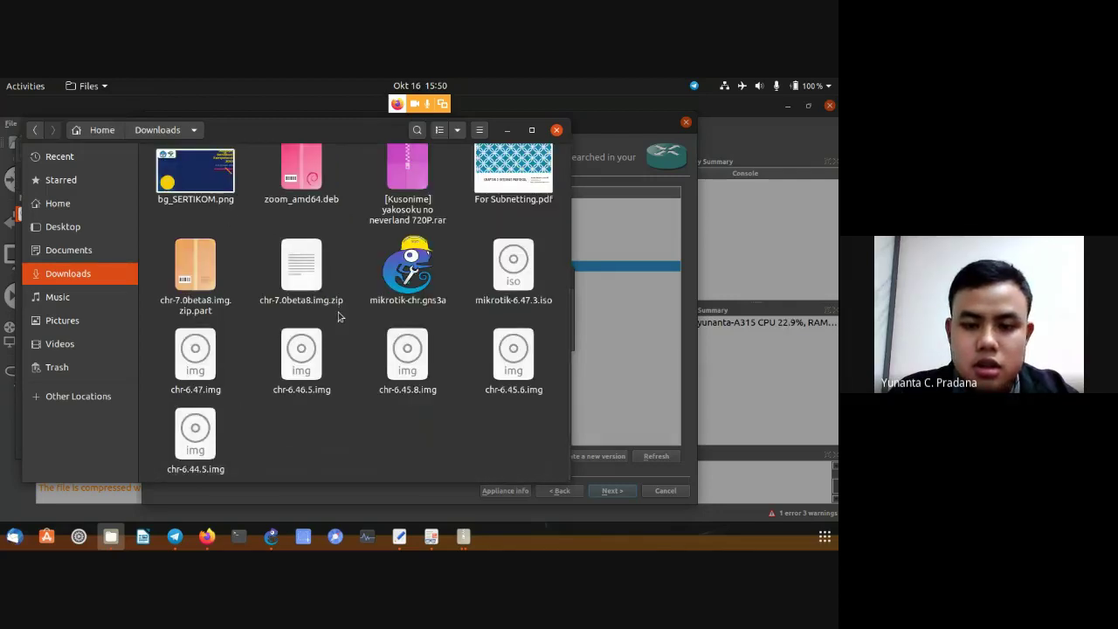
left_click(402, 362)
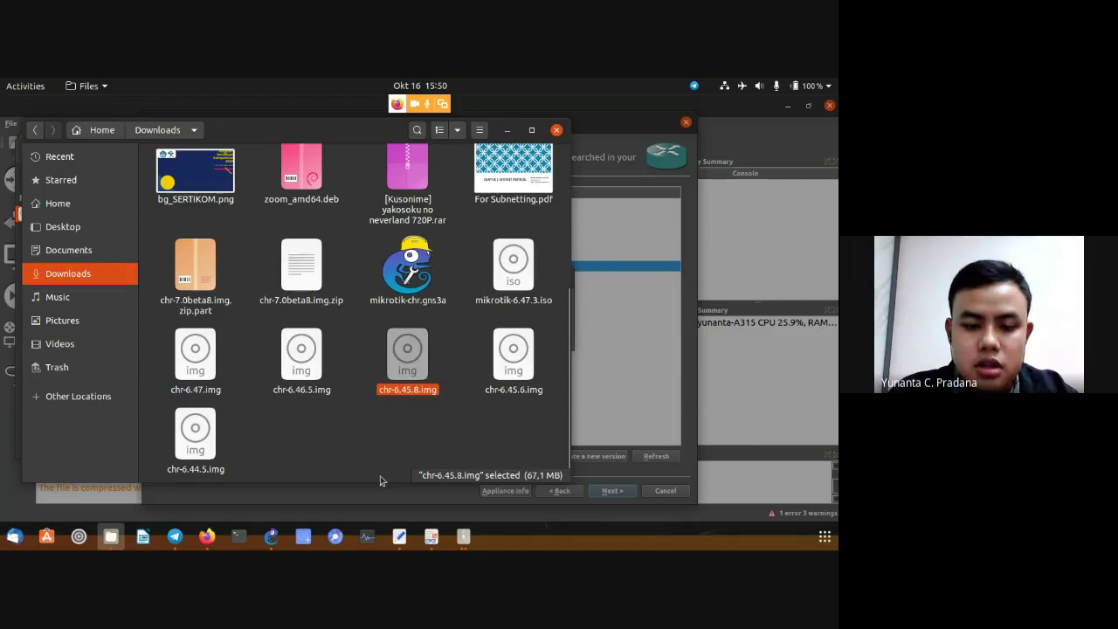
left_click(206, 536)
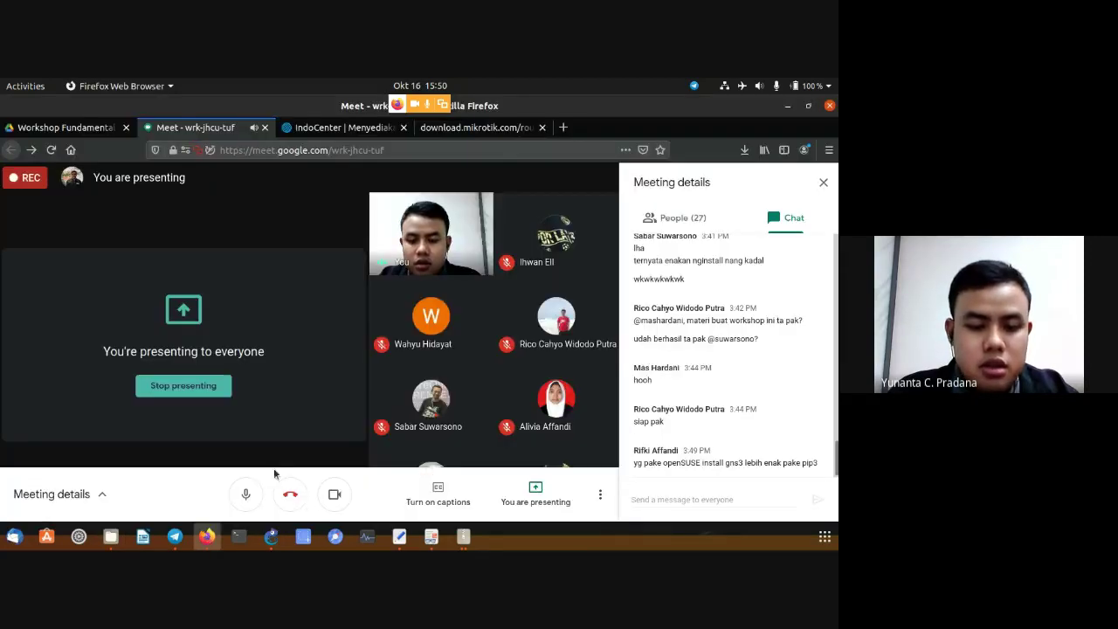
Dismiss the zip error and import chr-6.45.8.img from Downloads for version 6.45.8.
left_click(271, 537)
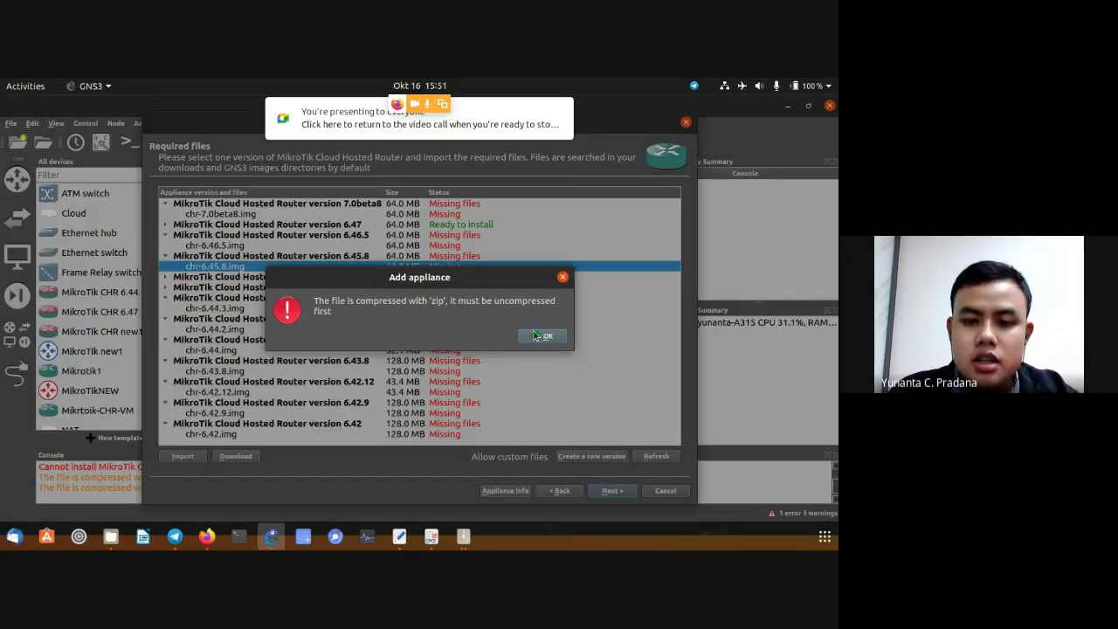
left_click(543, 336)
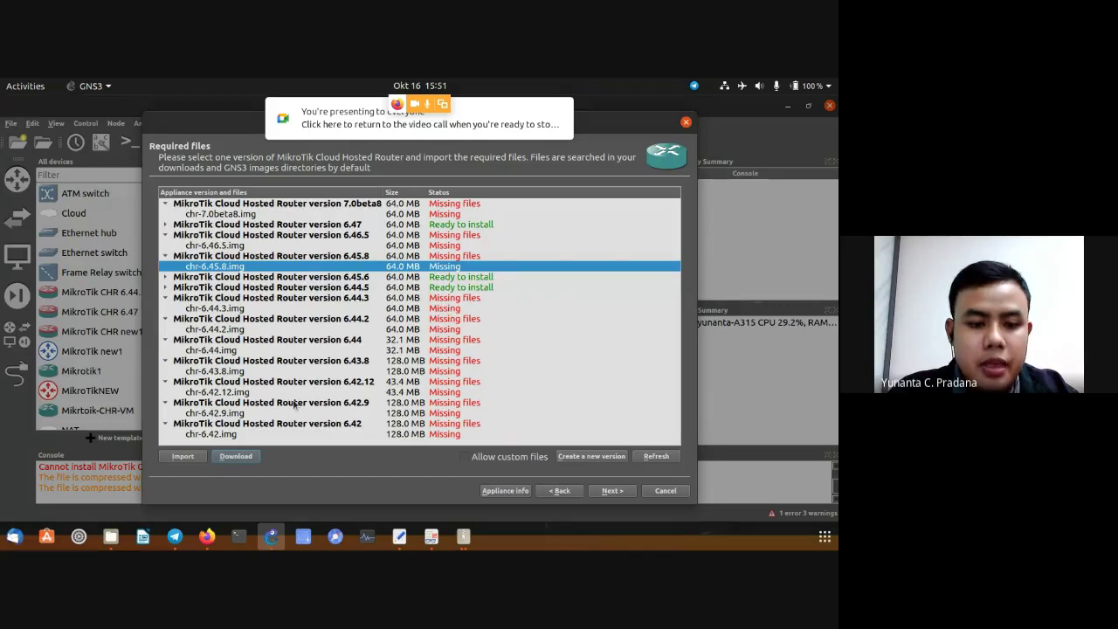
left_click(185, 457)
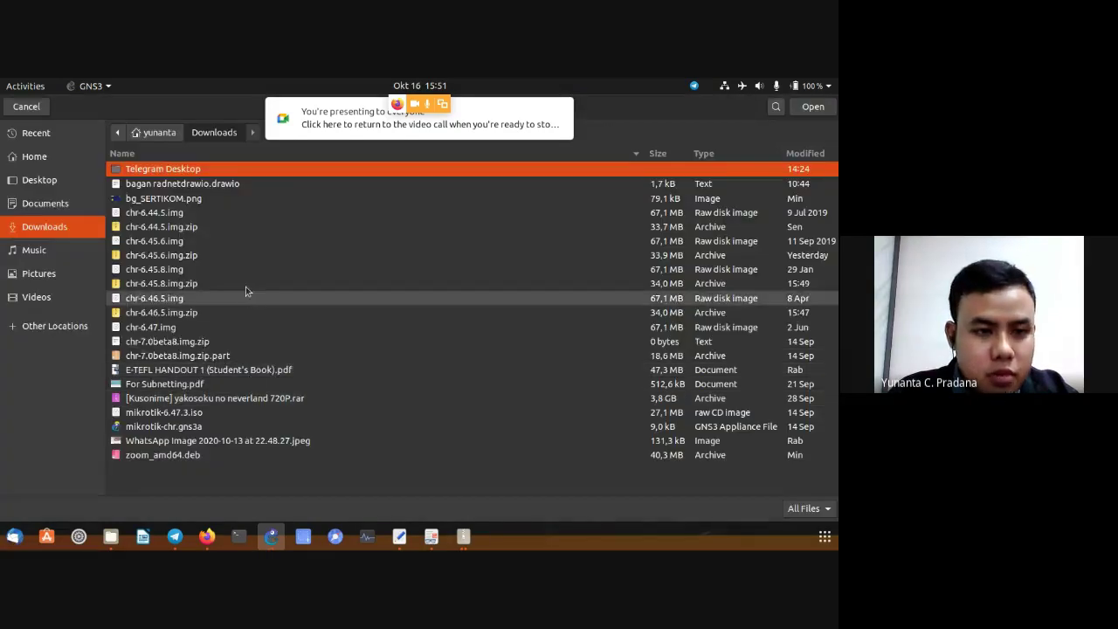
left_click(247, 270)
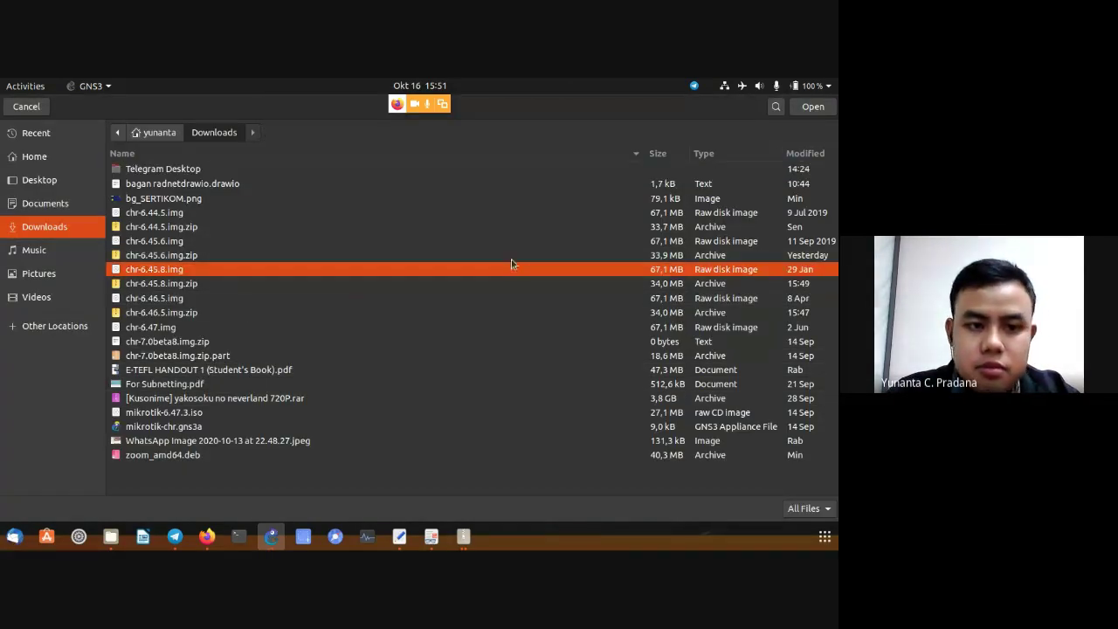
left_click(800, 111)
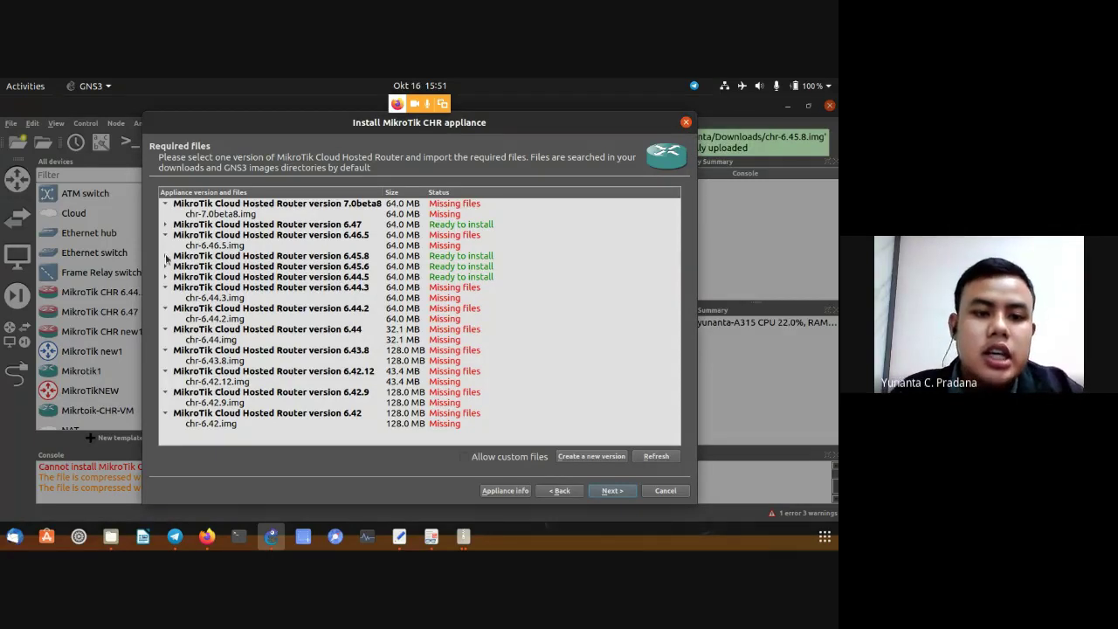
Choose version 6.45.8 with chr-6.45.8.img and confirm installing it.
left_click(166, 256)
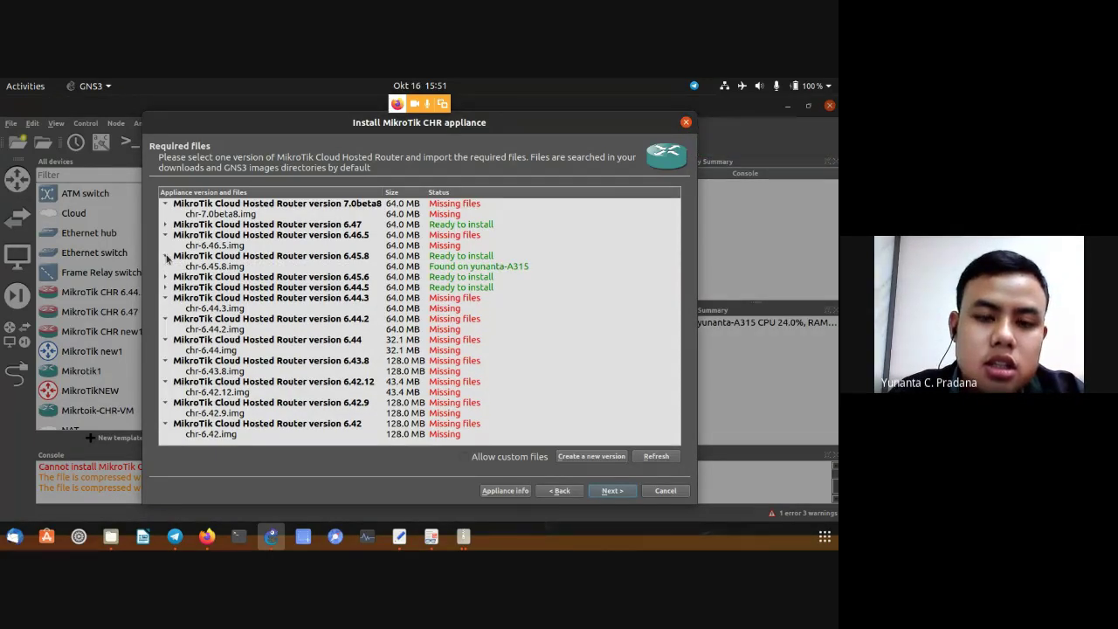
left_click(233, 271)
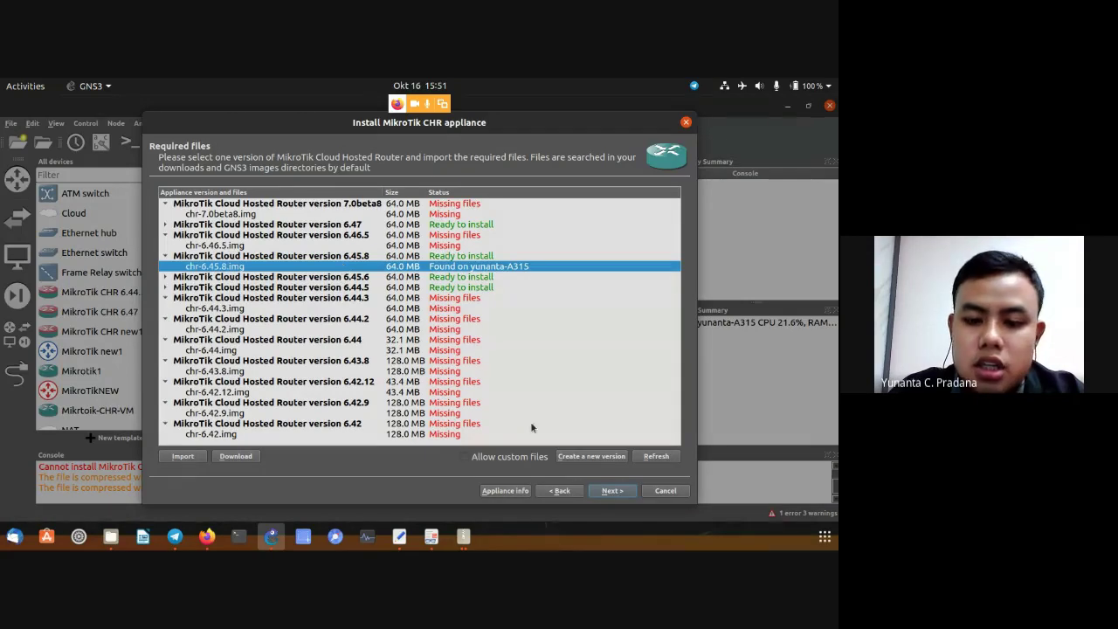
left_click(602, 491)
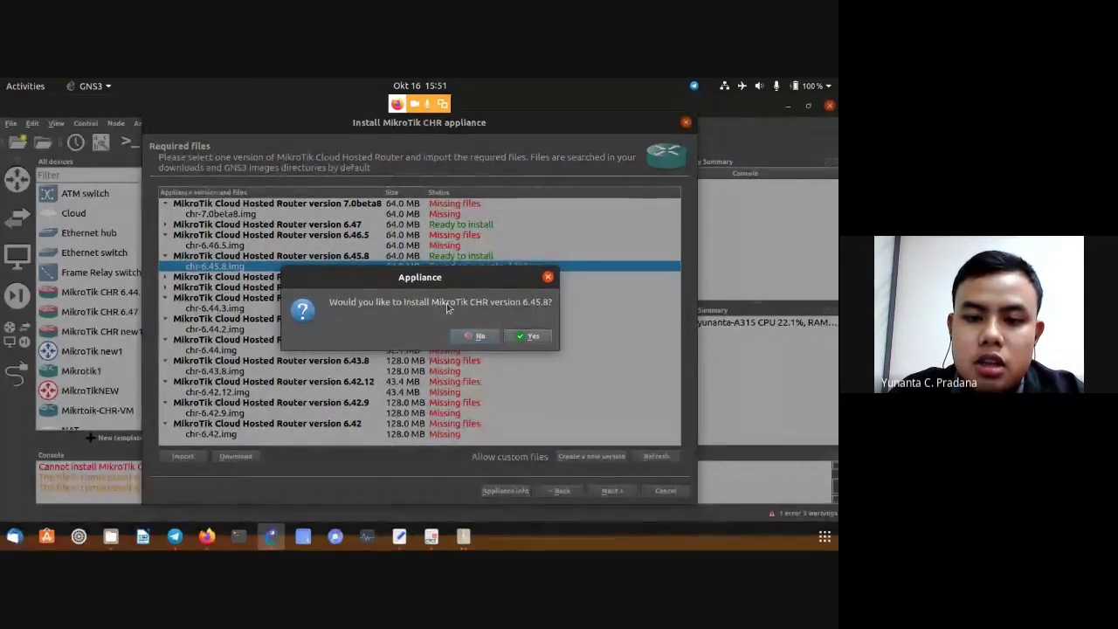
left_click(527, 336)
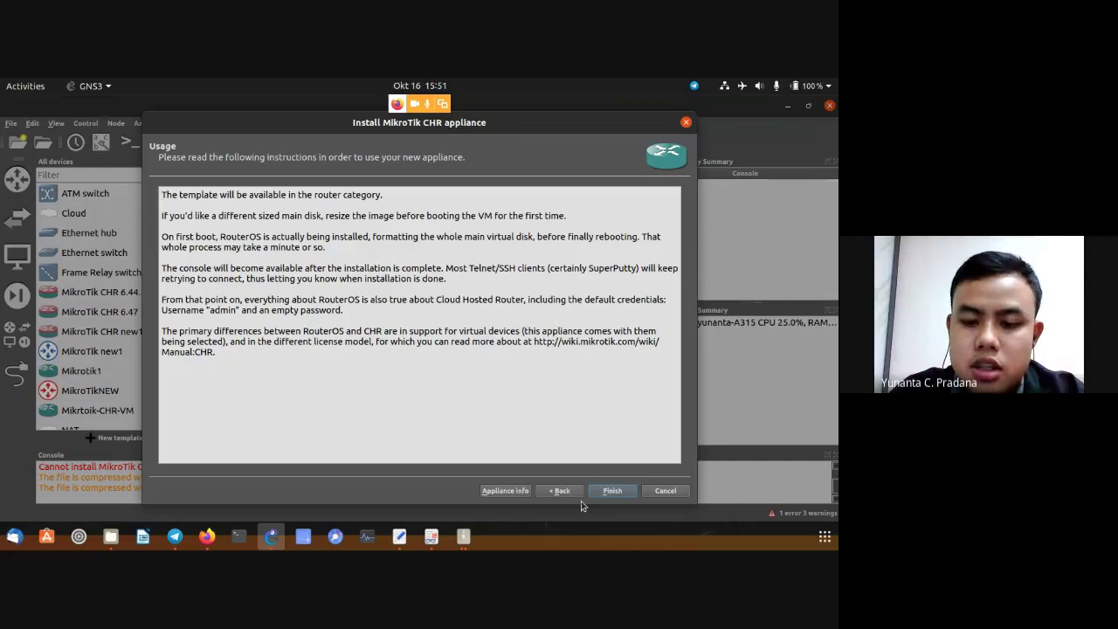
Finish the wizard, acknowledge the created MikroTik CHR 6.45.8 template, and show the router templates.
left_click(611, 492)
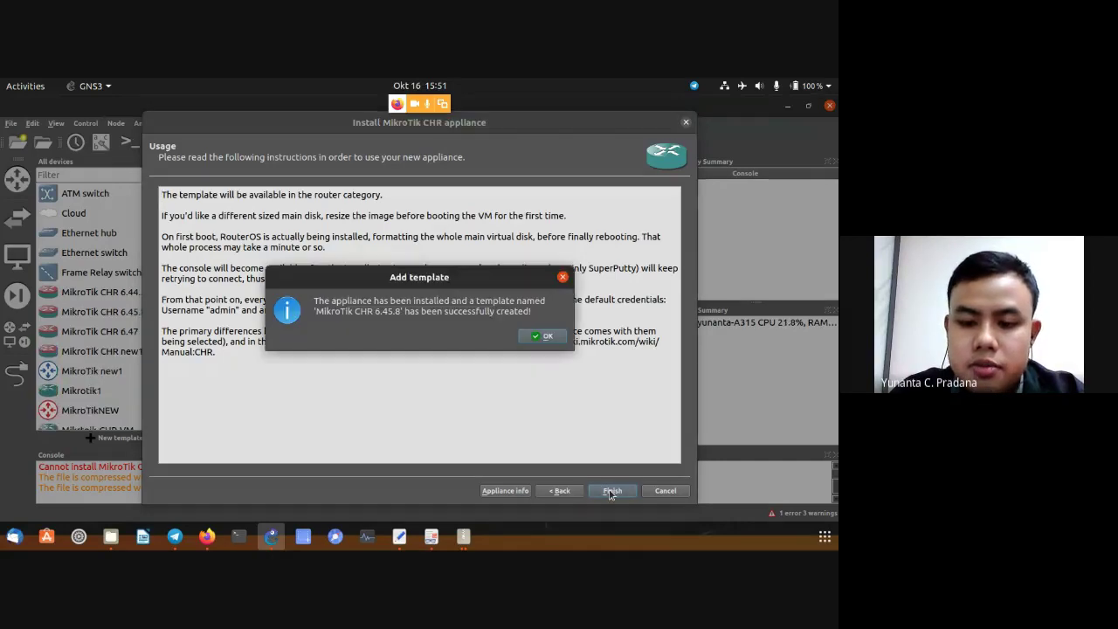
left_click(539, 338)
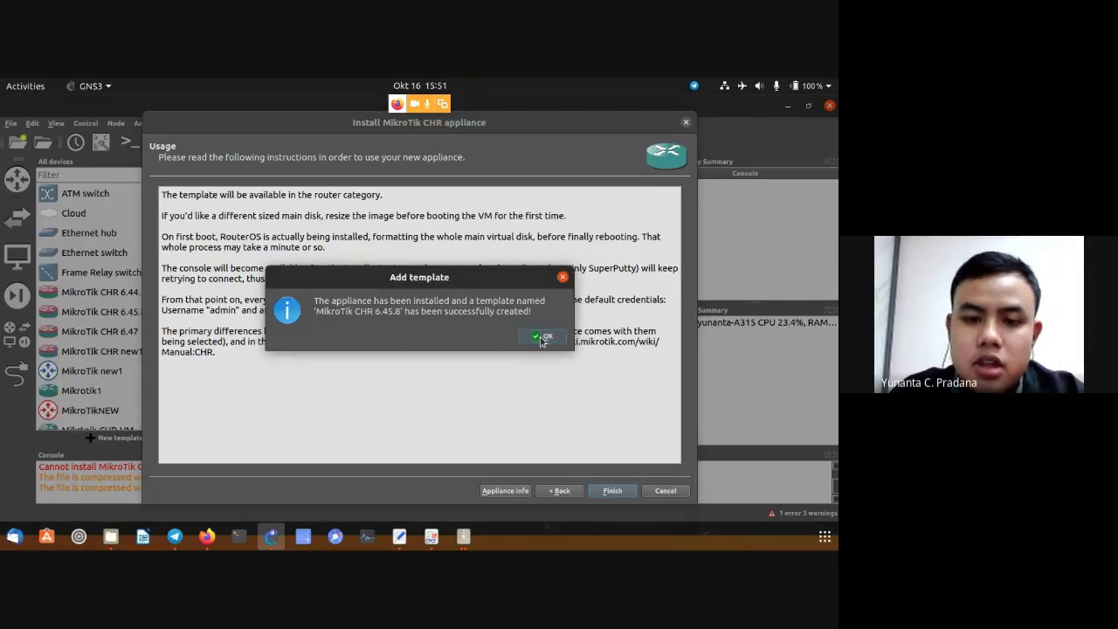
left_click(25, 187)
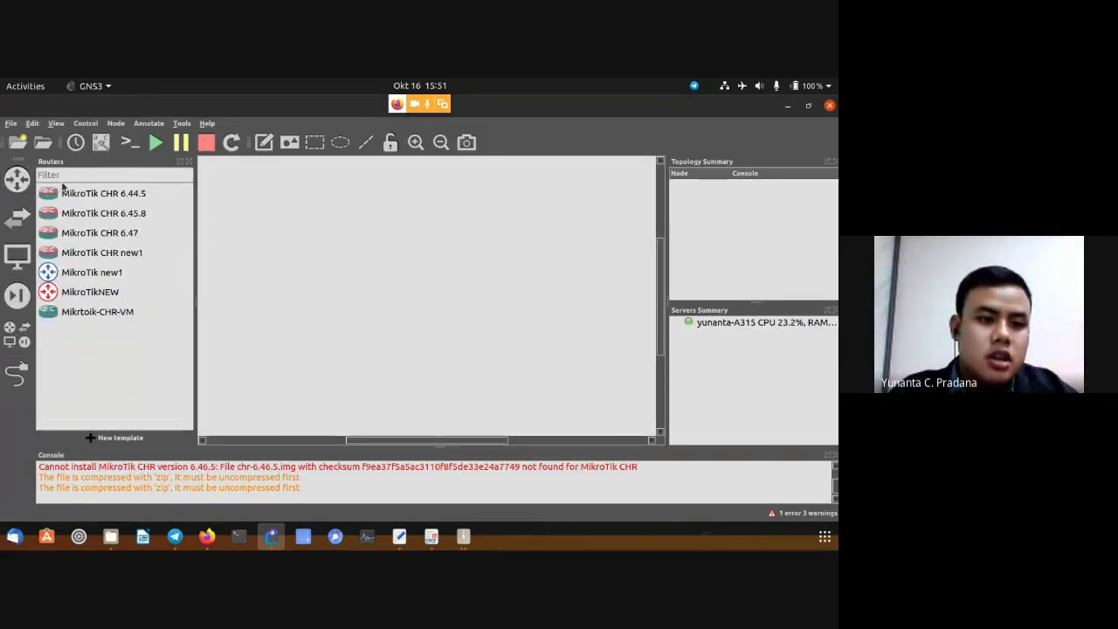
In Preferences > Qemu VMs, set the MikroTik CHR 6.45.8 template's adapters from 2 to 4.
left_click(128, 213)
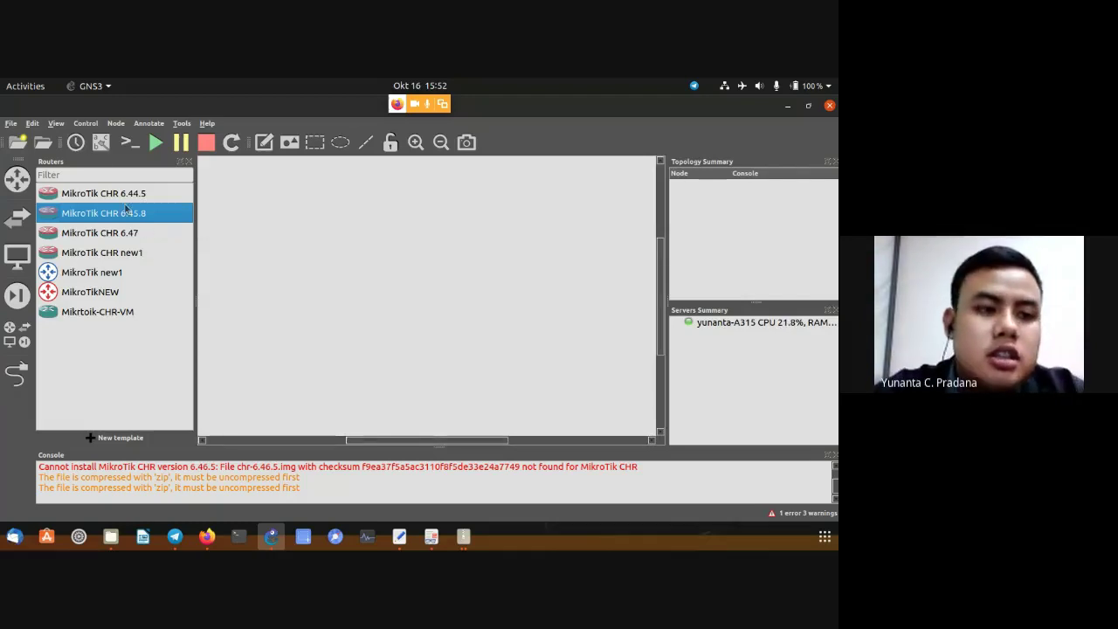
left_click(39, 129)
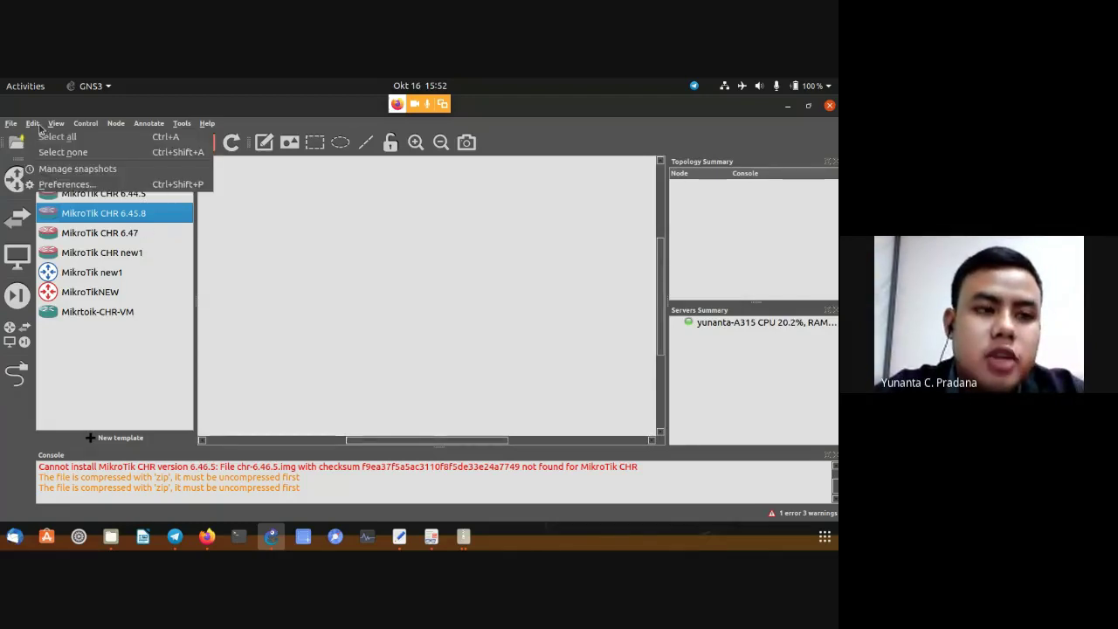
left_click(58, 185)
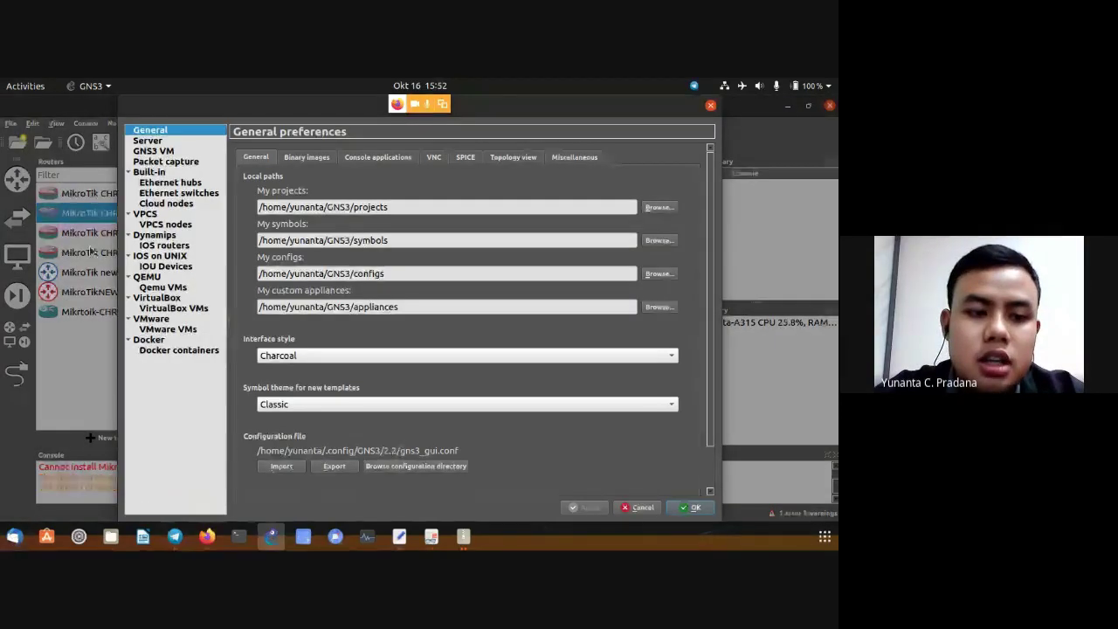
left_click(164, 289)
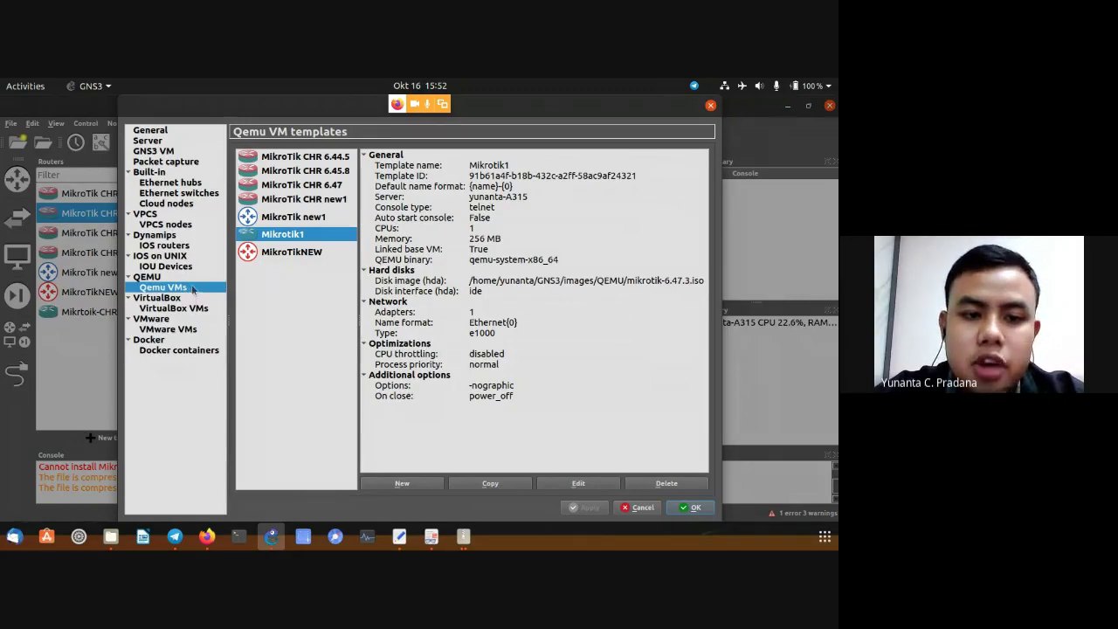
left_click(345, 171)
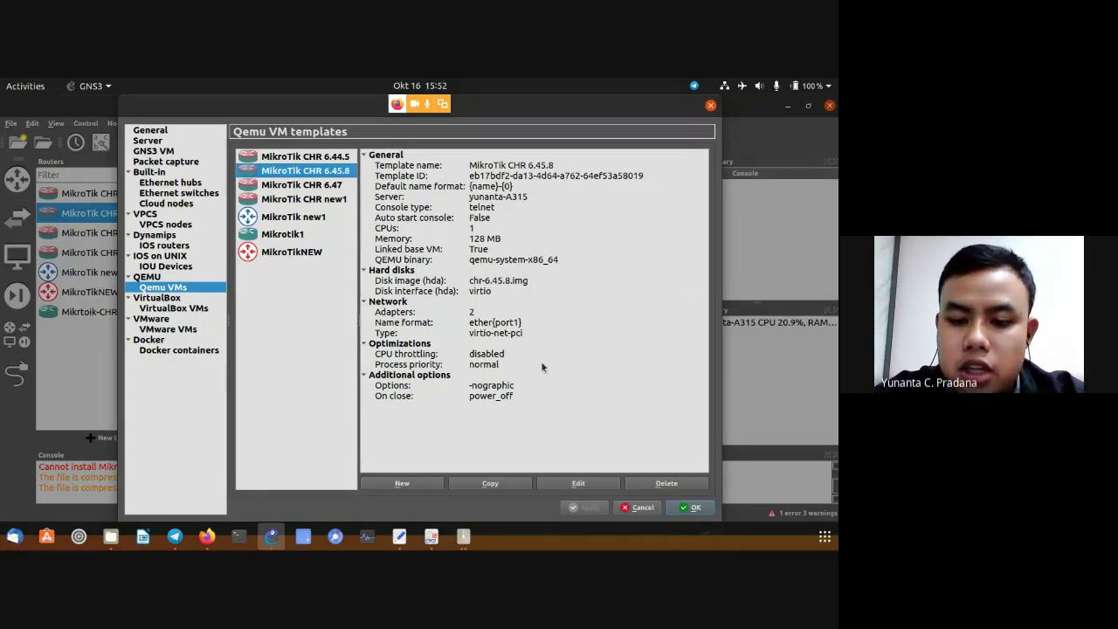
left_click(578, 483)
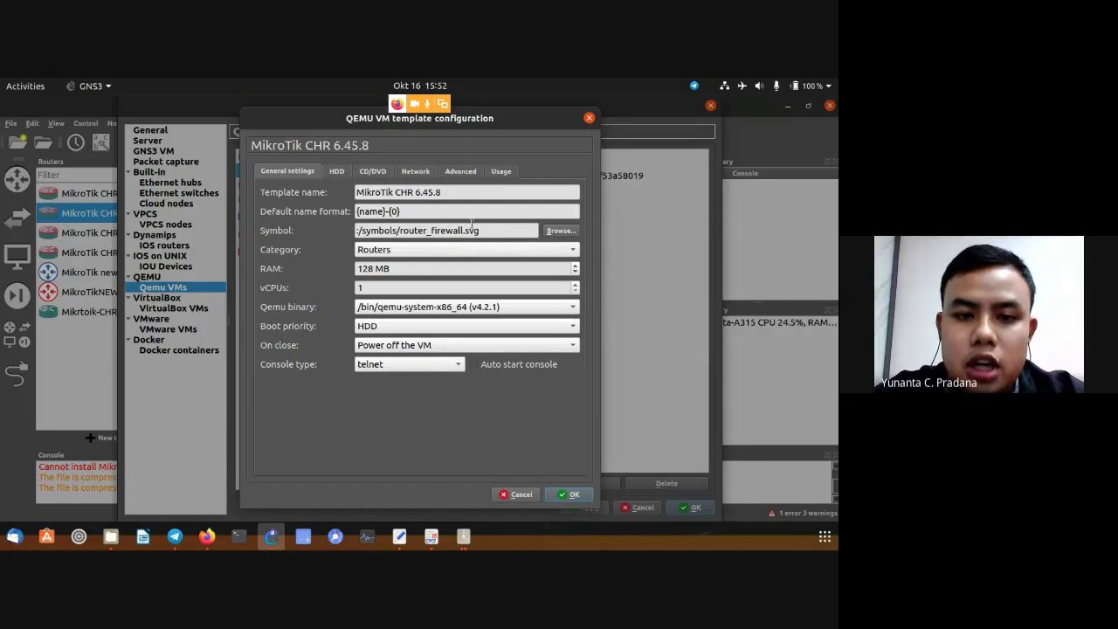
left_click(408, 174)
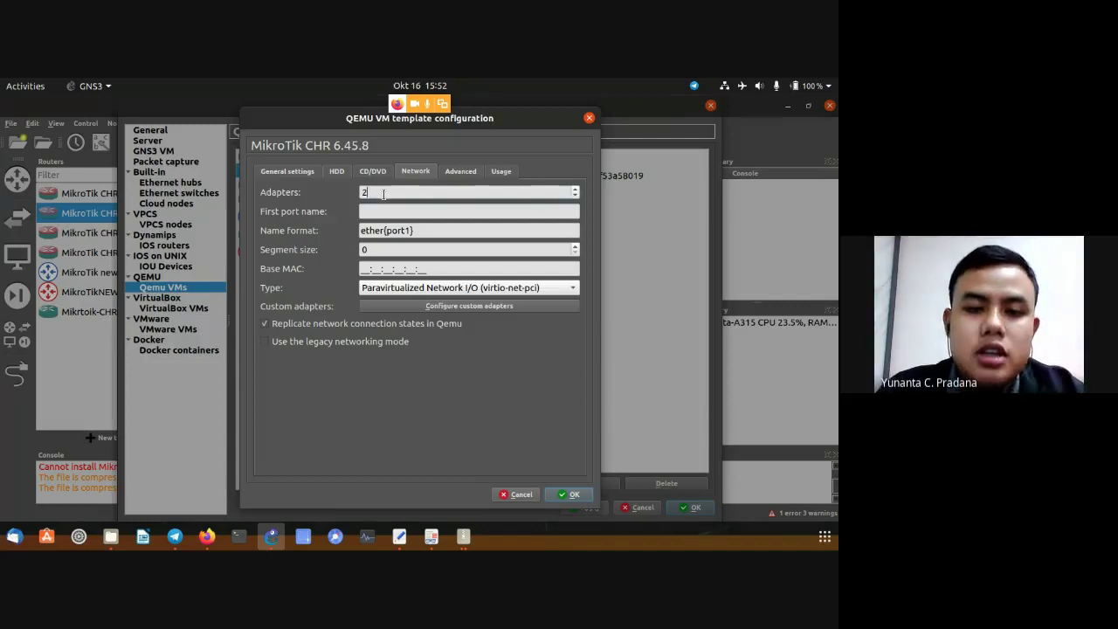
left_click_drag(383, 194, 329, 191)
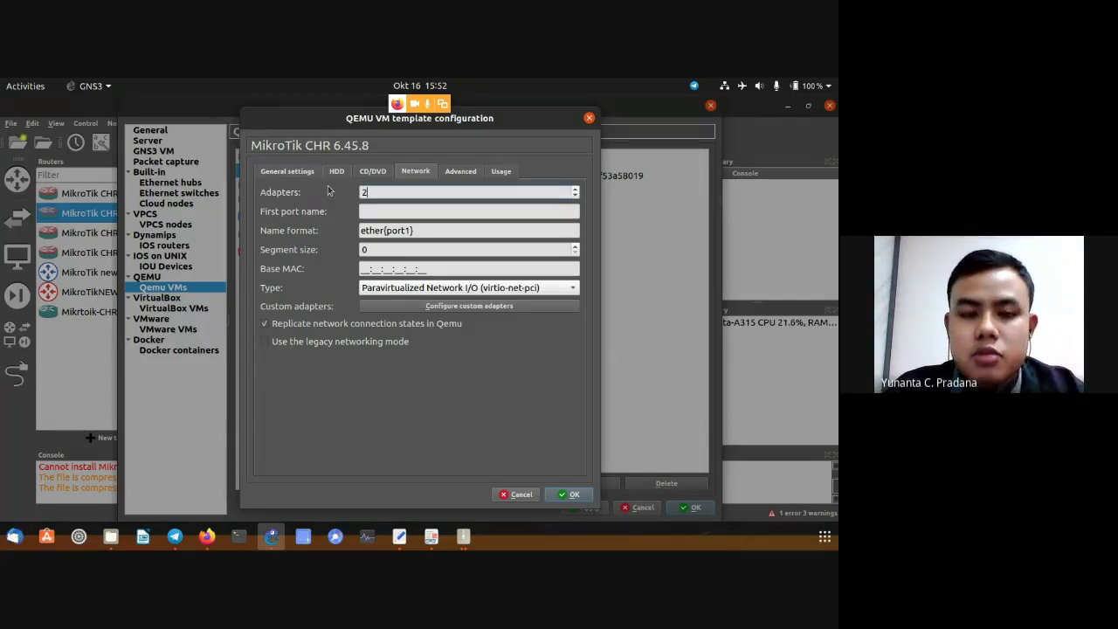
type("4")
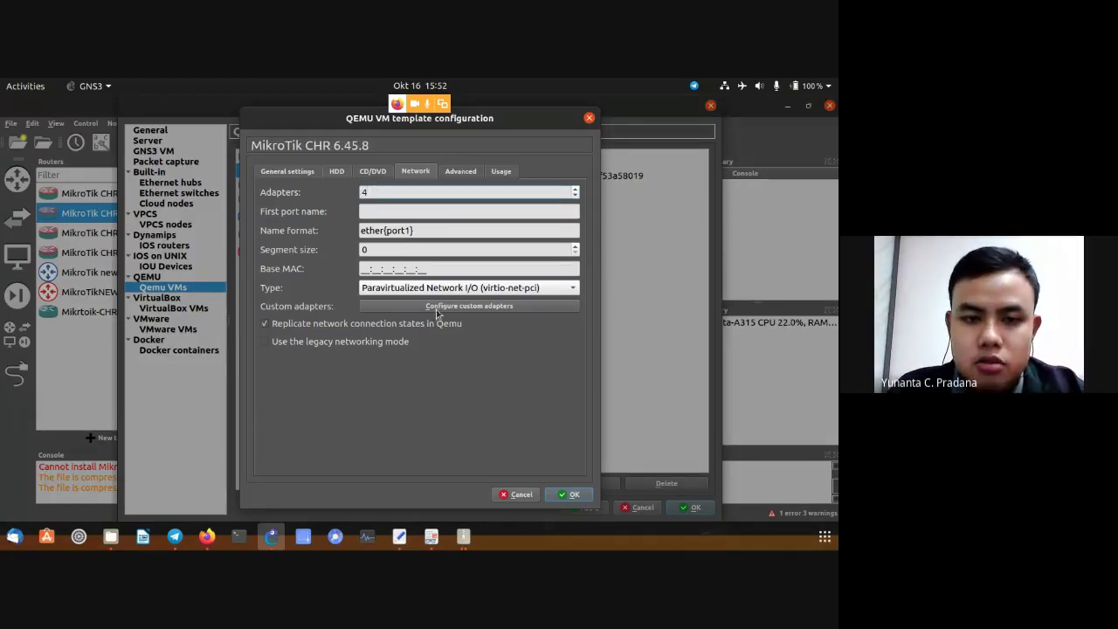
left_click(564, 496)
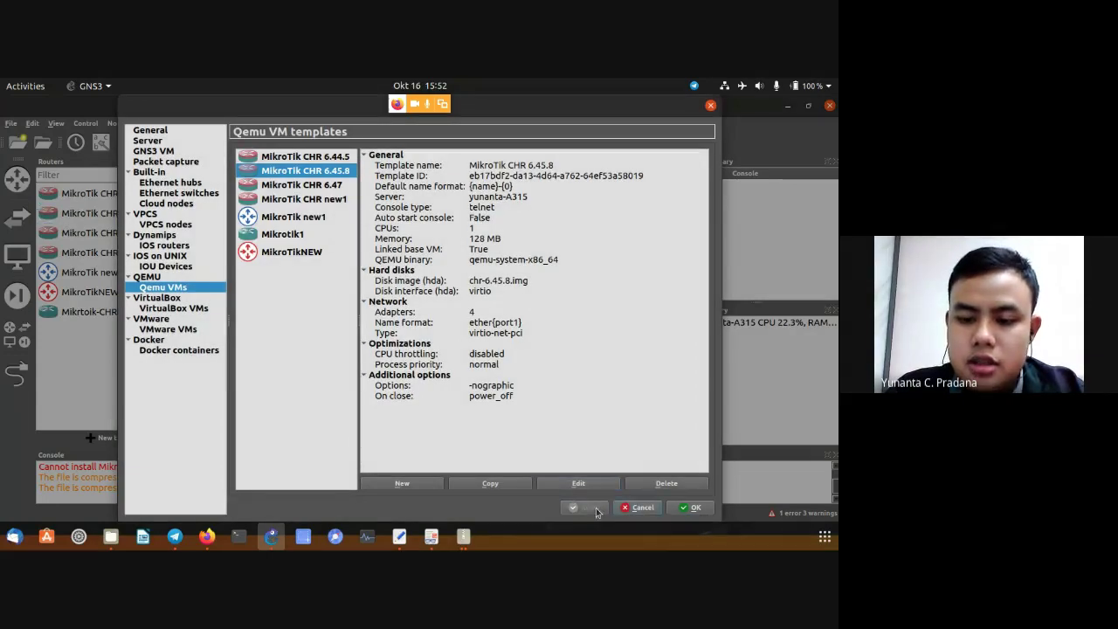
left_click(691, 507)
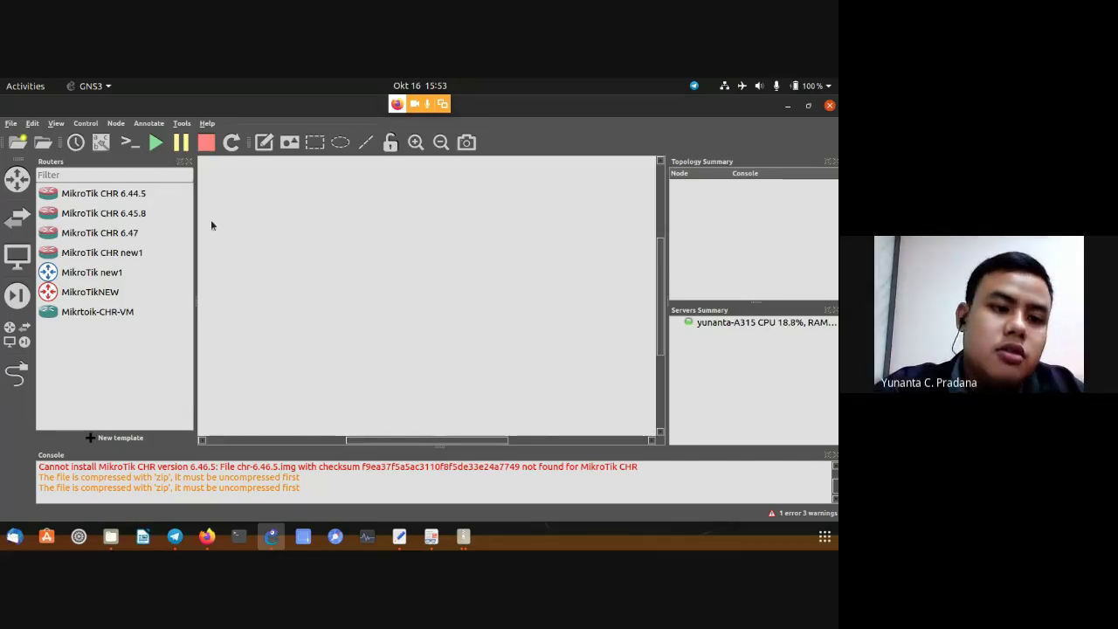
left_click(143, 216)
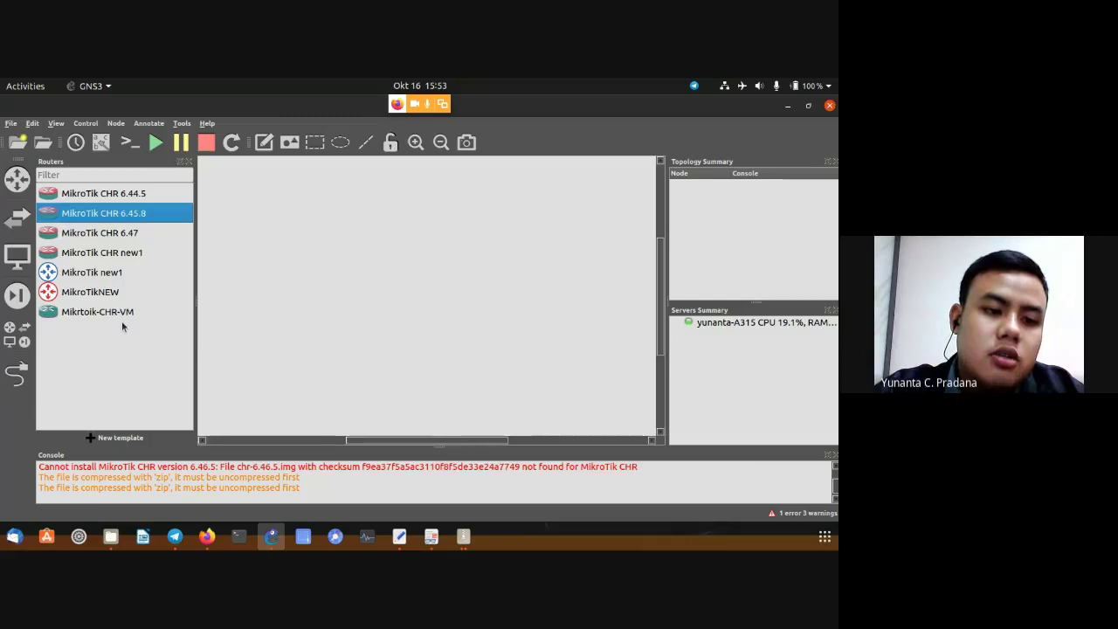
left_click(121, 315)
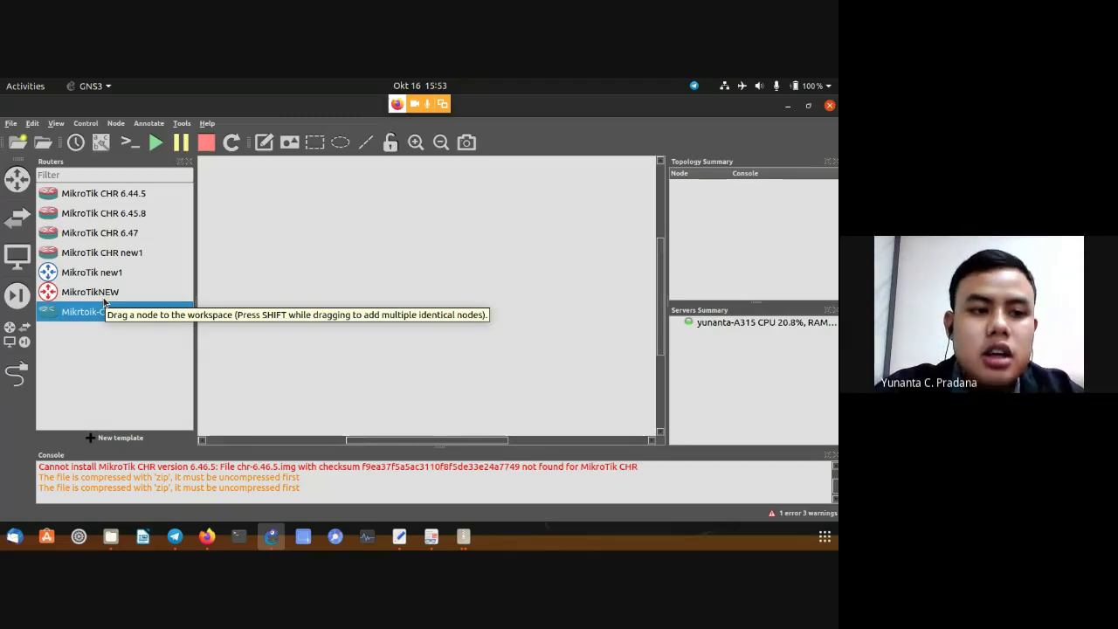
left_click(86, 238)
left_click(86, 222)
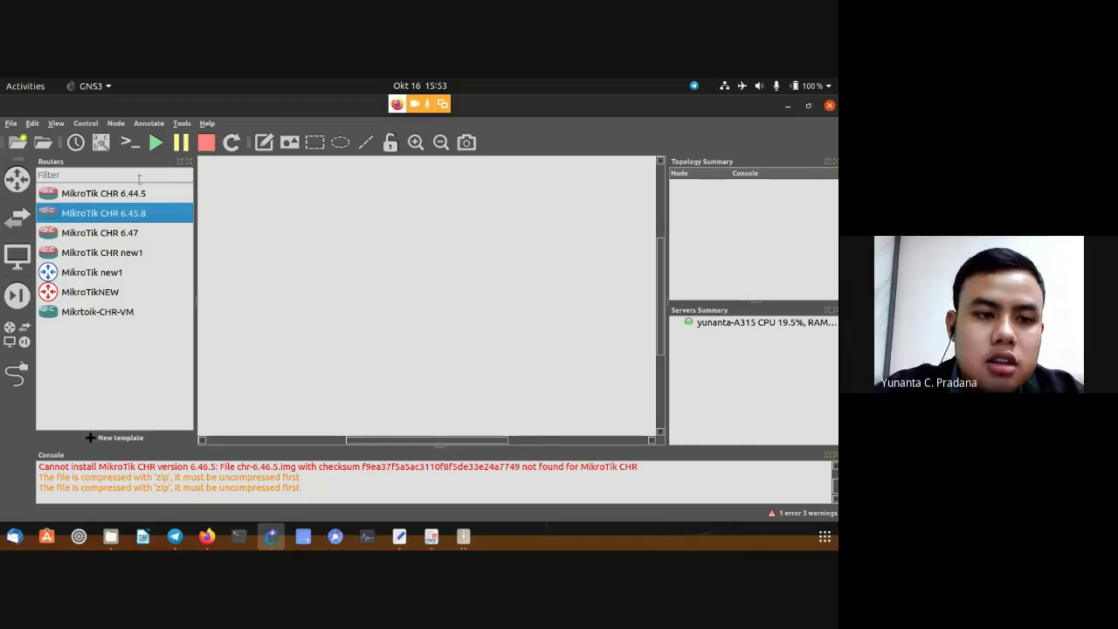
left_click(122, 199)
left_click(123, 233)
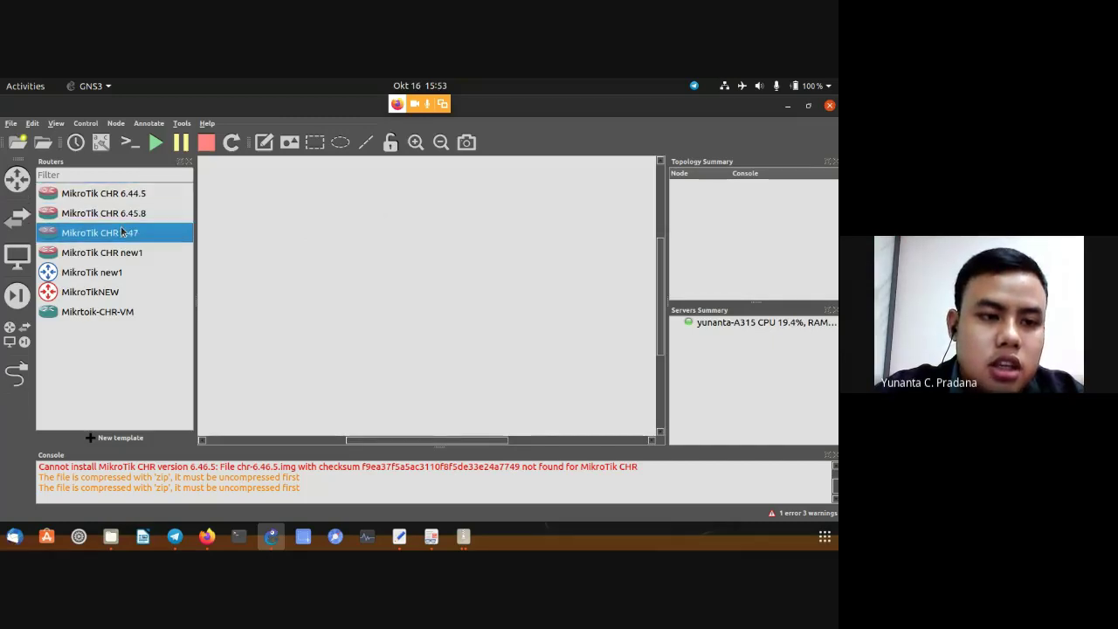
left_click(118, 216)
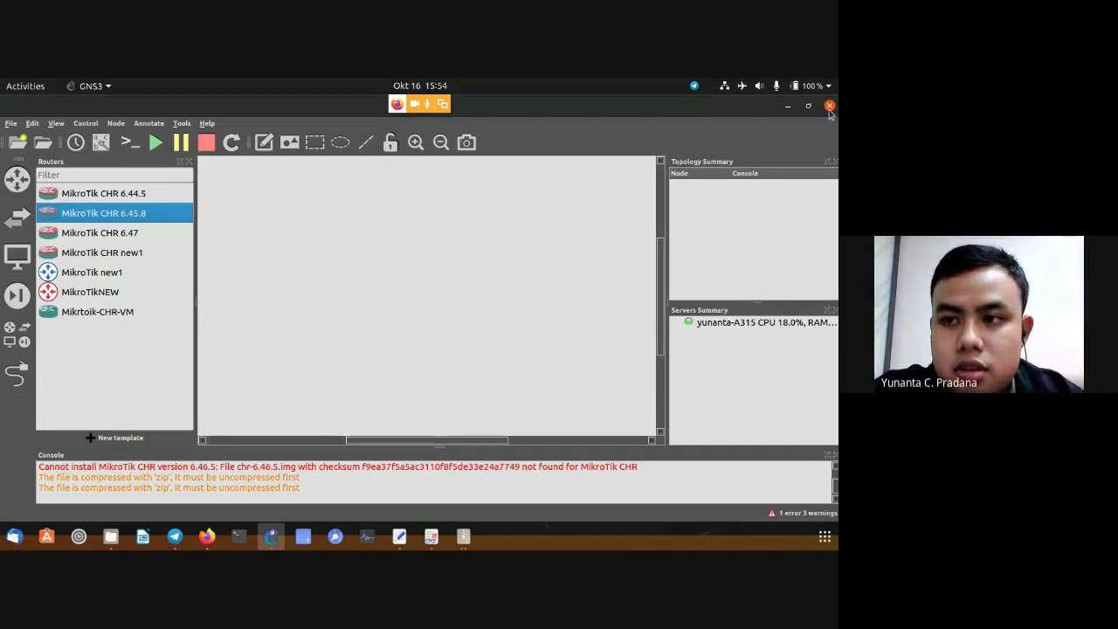
Close the Meeting details panel in Google Meet and bring GNS3 back to the front.
left_click(787, 105)
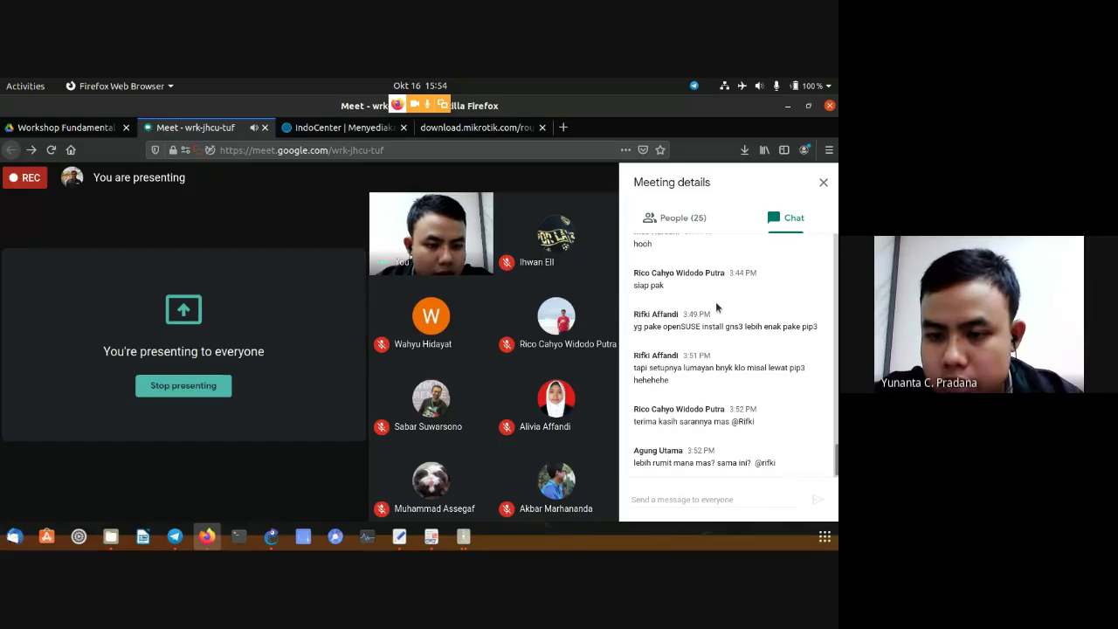
mouse_move(303, 344)
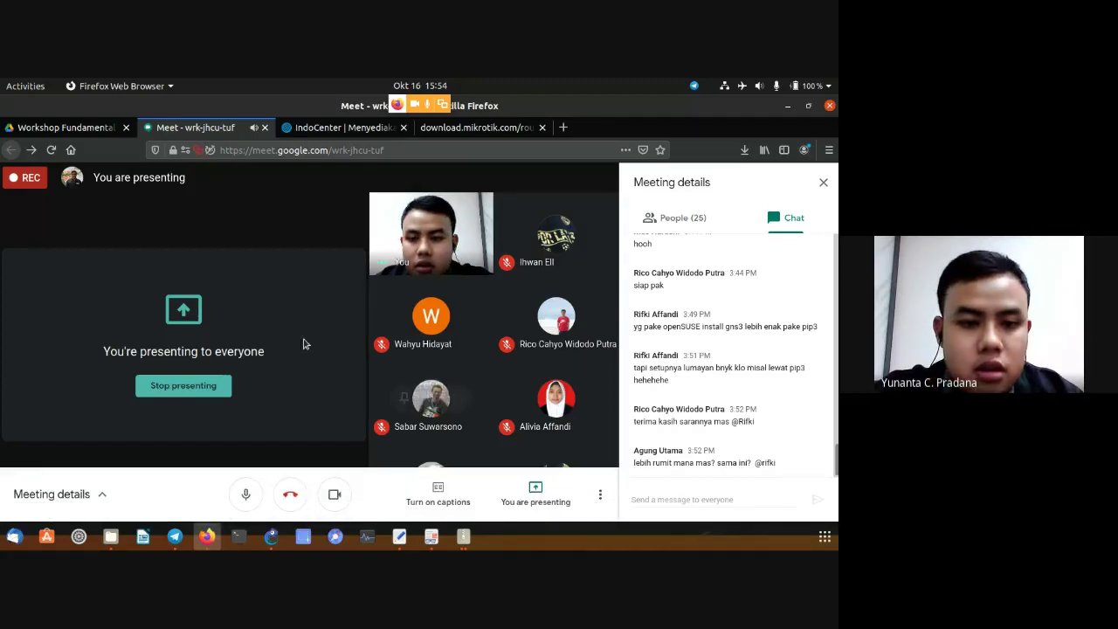
left_click(826, 181)
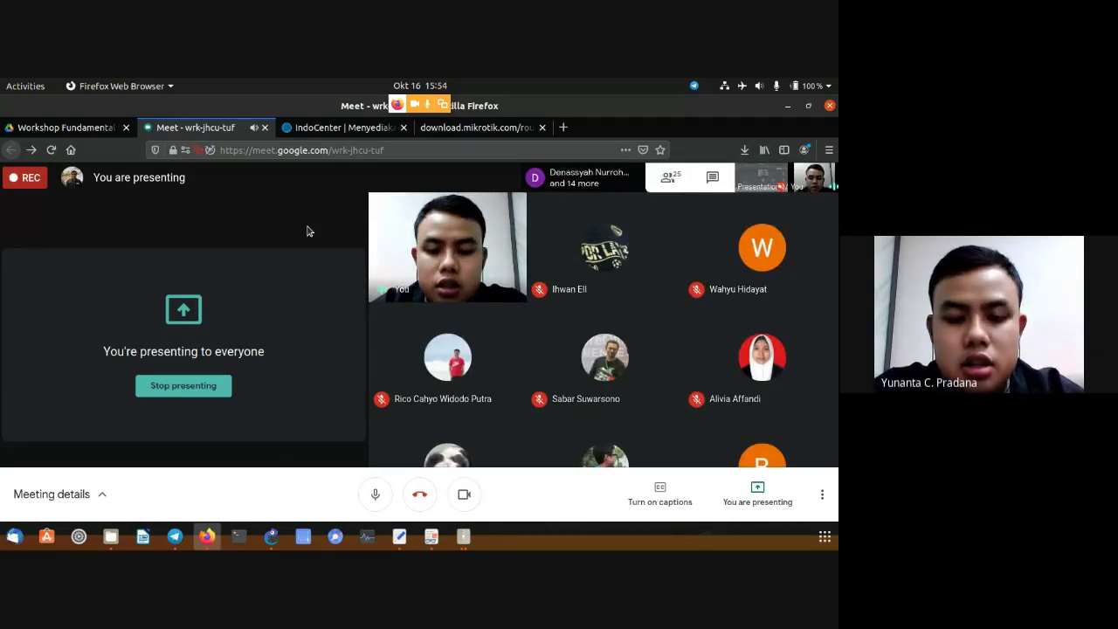
left_click(272, 537)
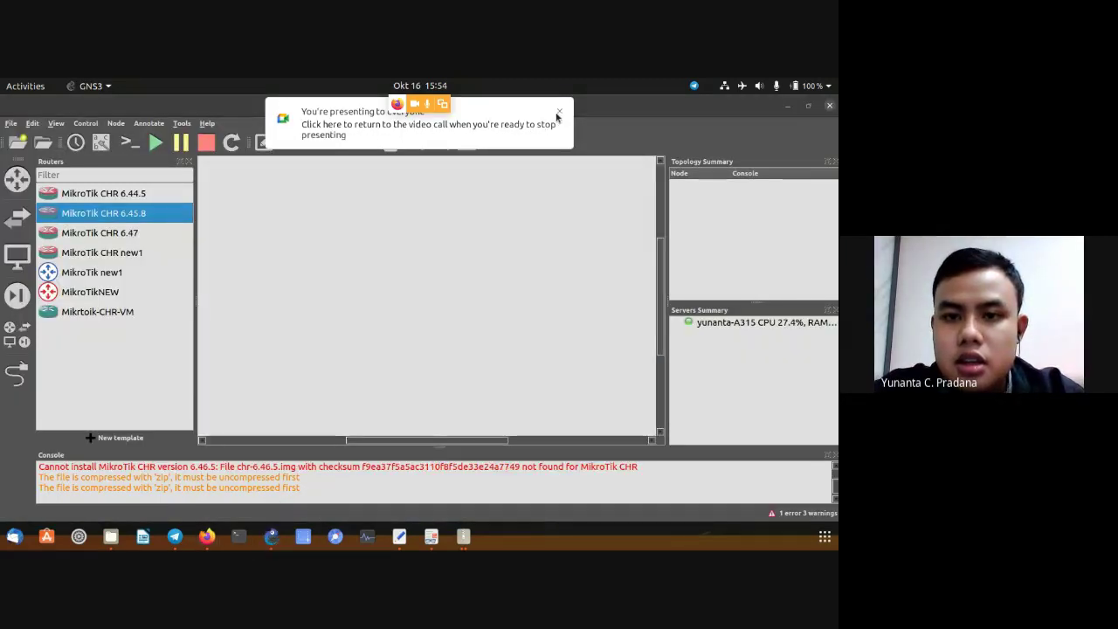
Place a MikroTik CHR 6.45.8 router from the router templates onto the workspace.
left_click(559, 114)
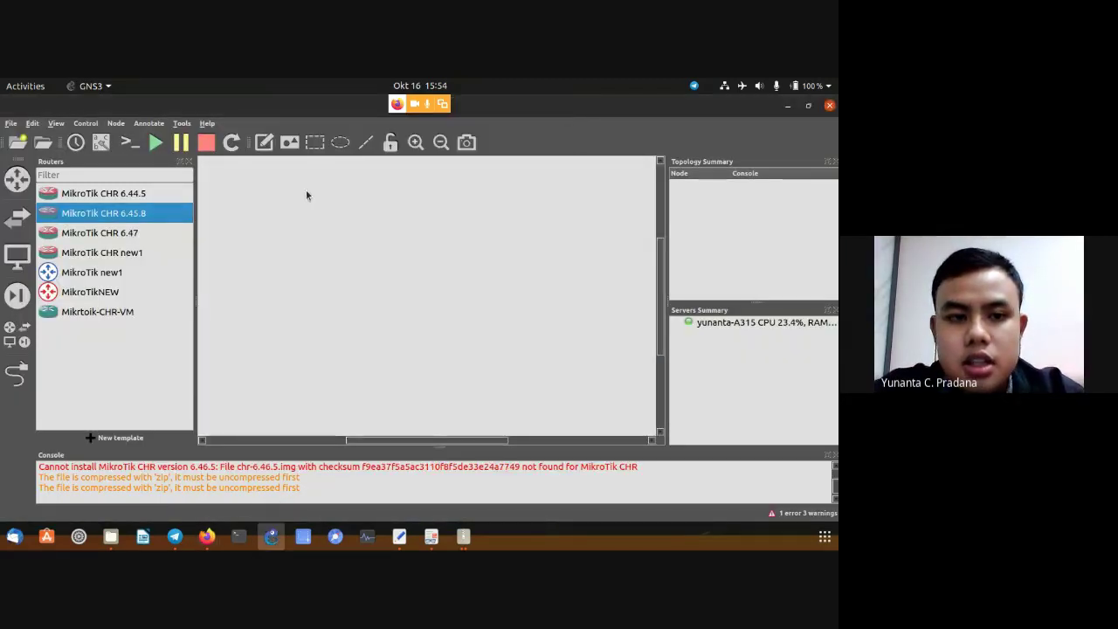
left_click(13, 192)
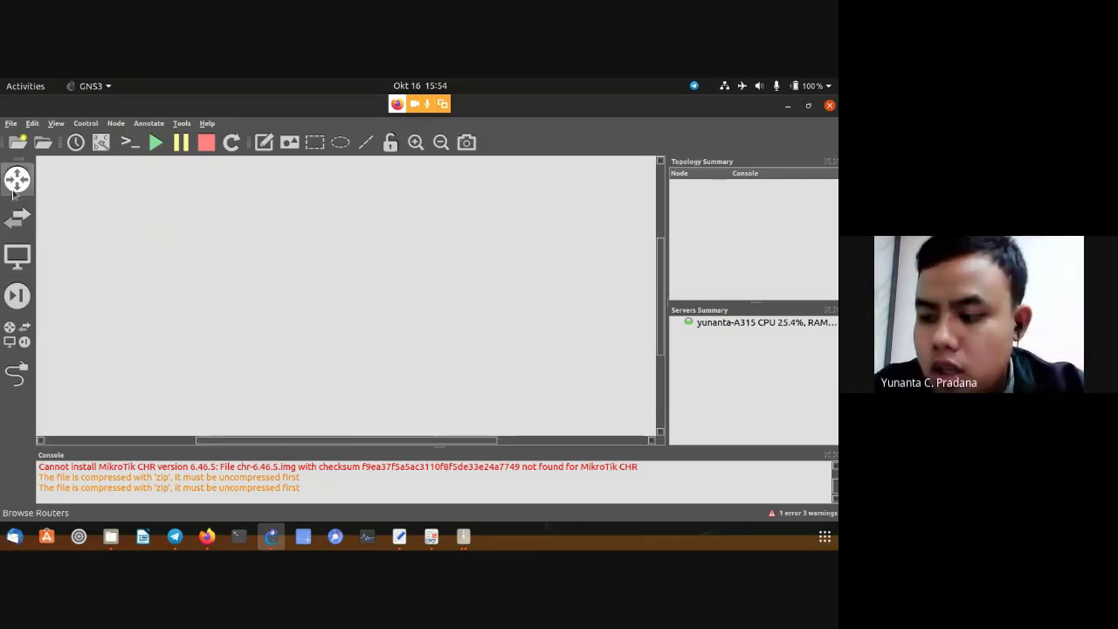
left_click(16, 188)
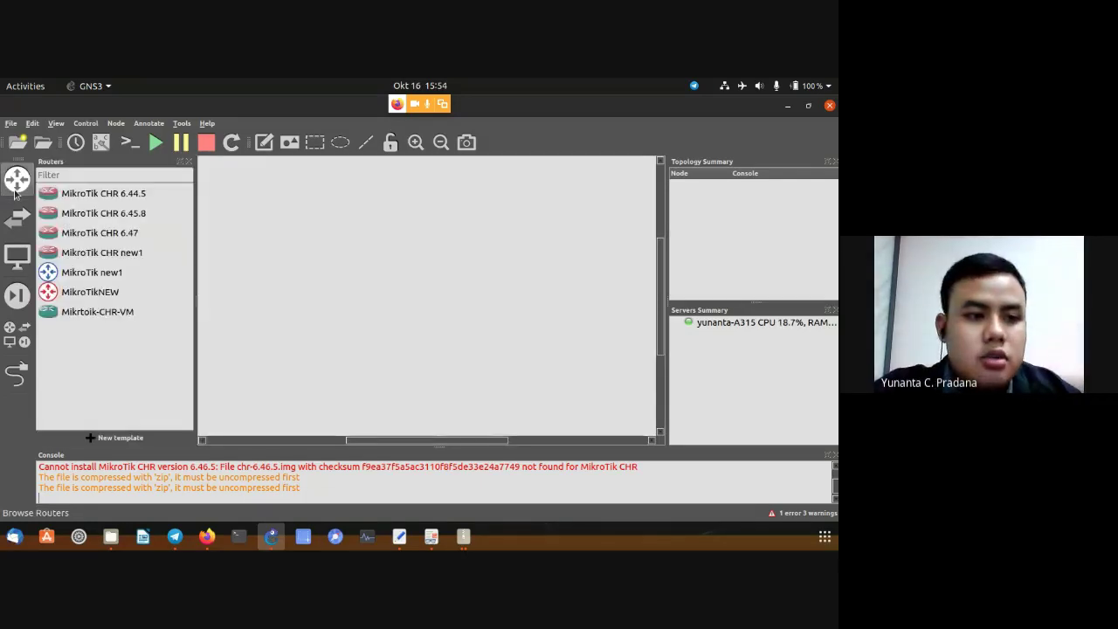
left_click(82, 214)
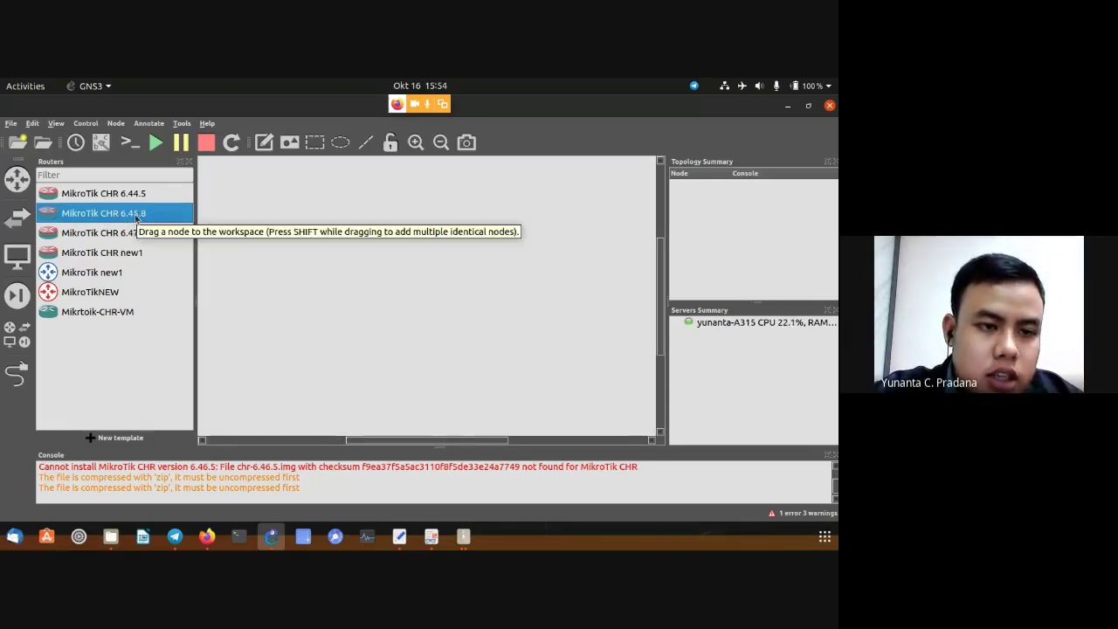
left_click(117, 294)
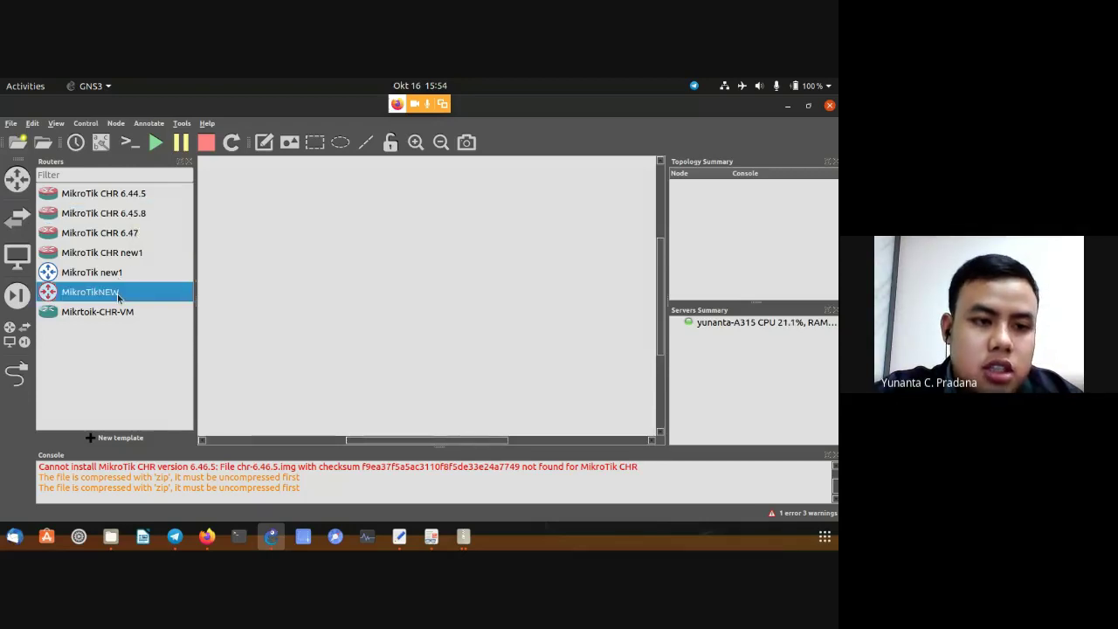
left_click_drag(85, 215, 358, 280)
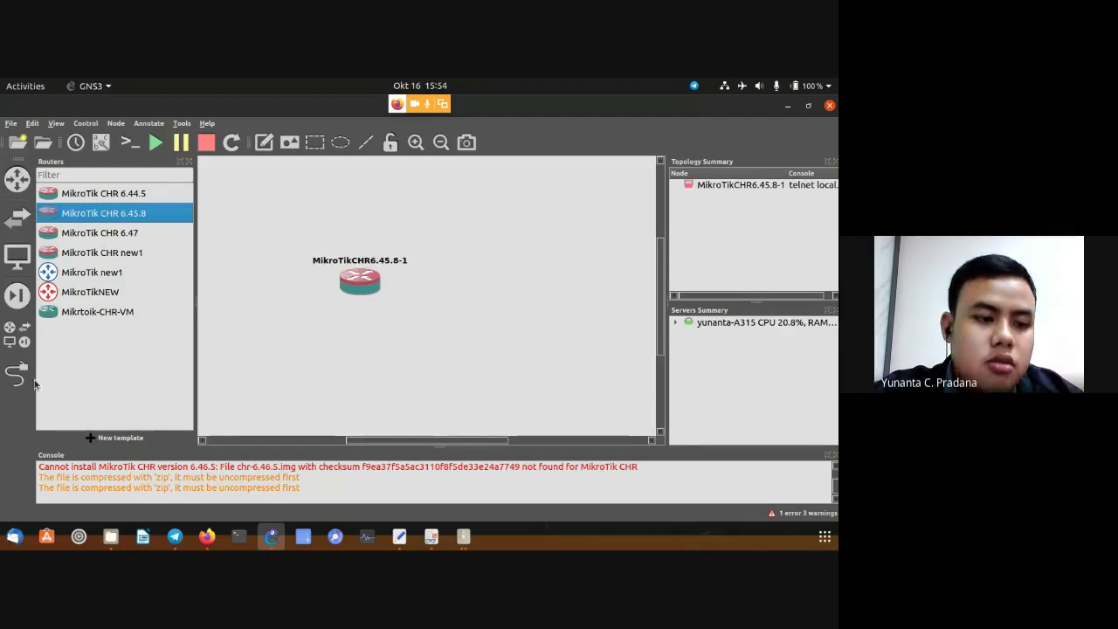
Add a NAT cloud, NAT1, to the right of the router.
left_click(14, 338)
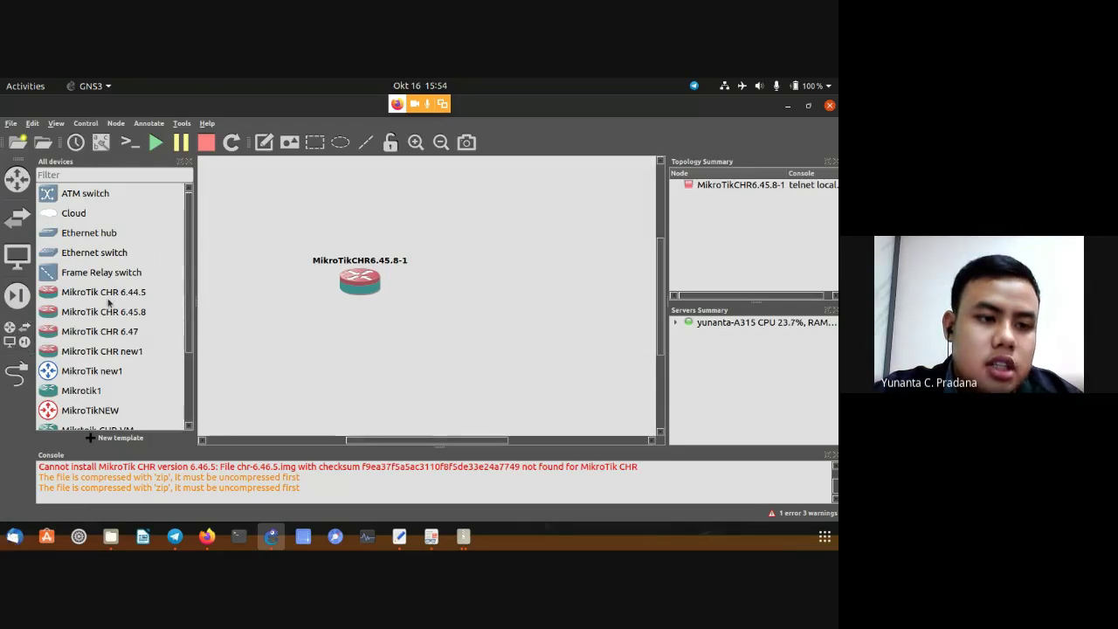
scroll(110, 303, "down", 2)
left_click_drag(60, 353, 502, 270)
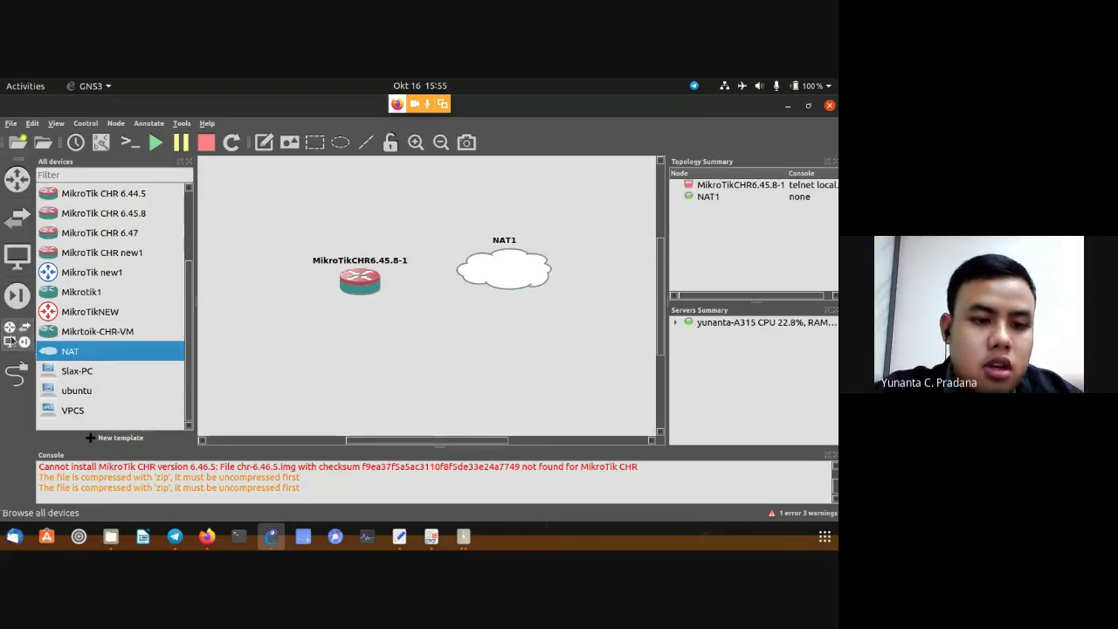
left_click(17, 334)
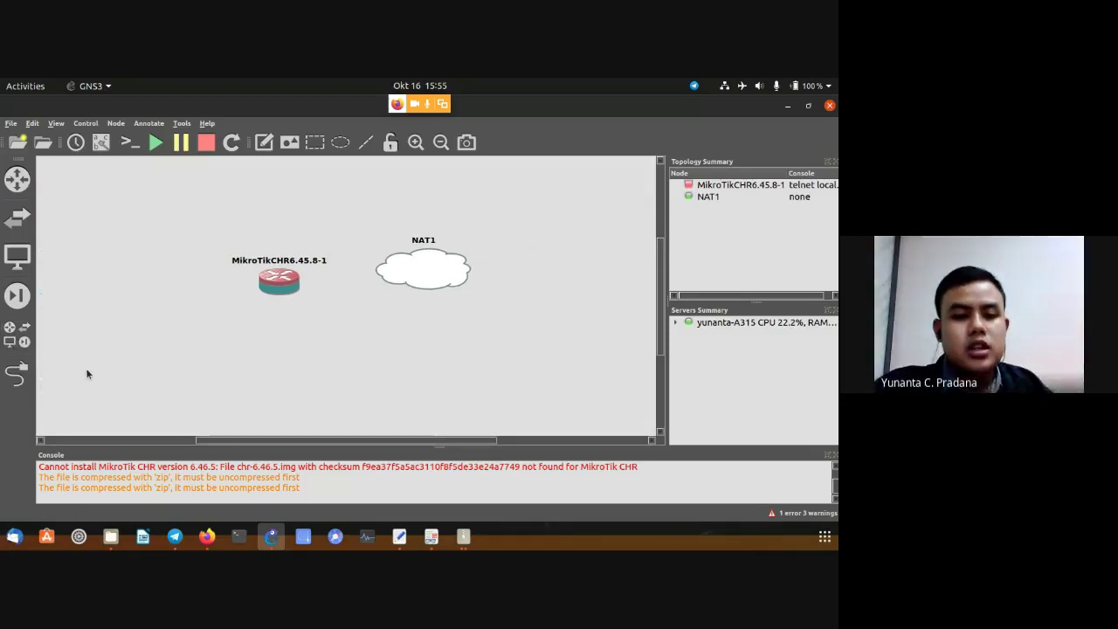
Link the MikroTik router's ether1 port to NAT1's nat0 port.
left_click(19, 376)
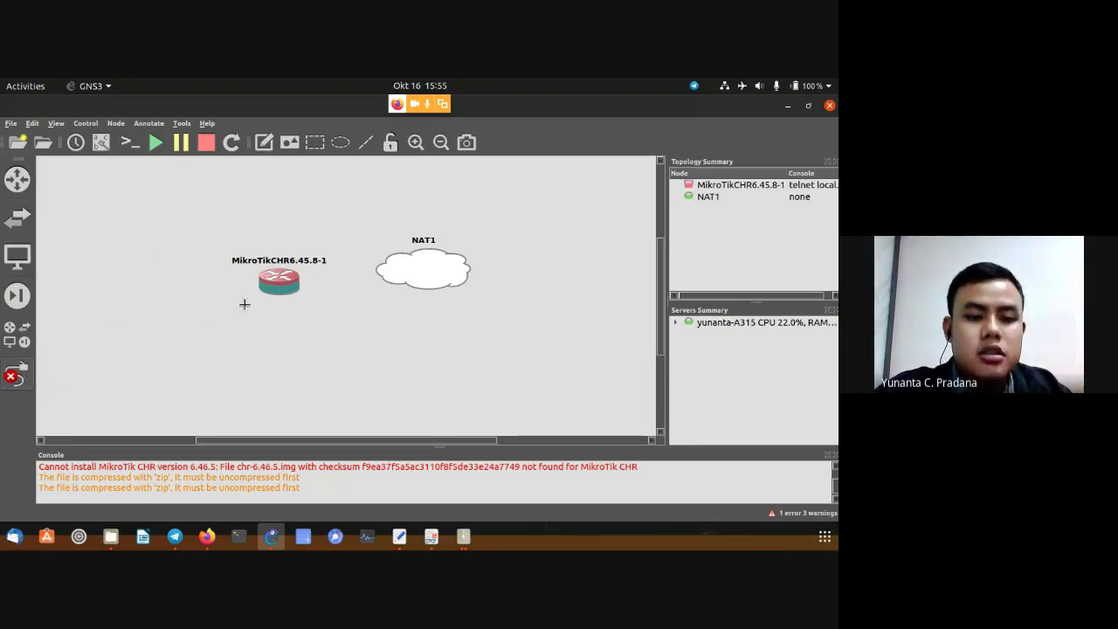
left_click(279, 282)
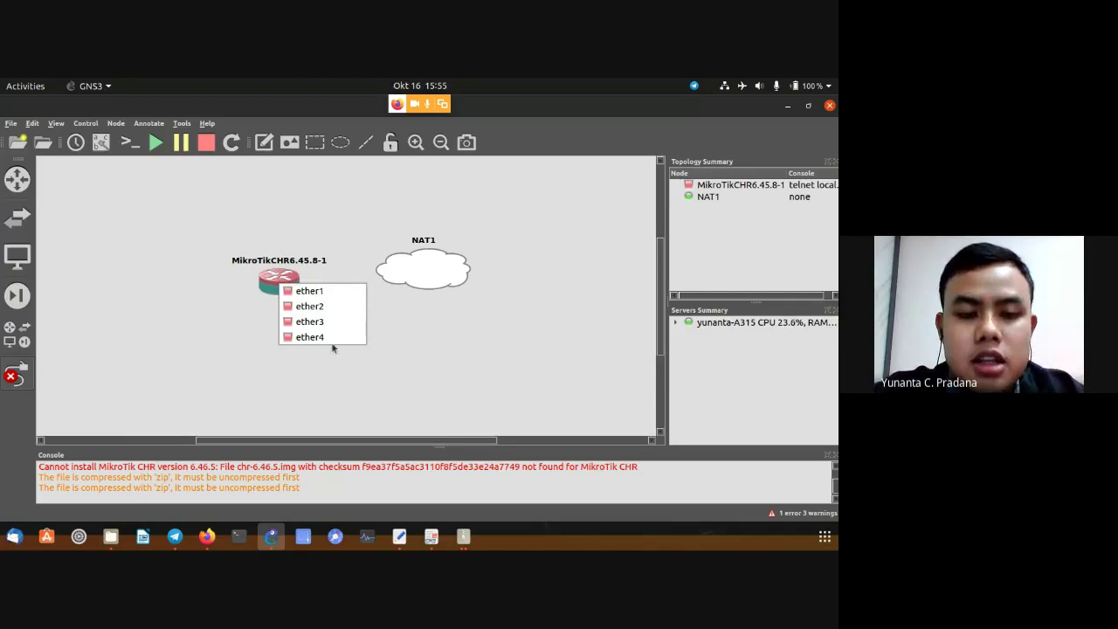
left_click(333, 286)
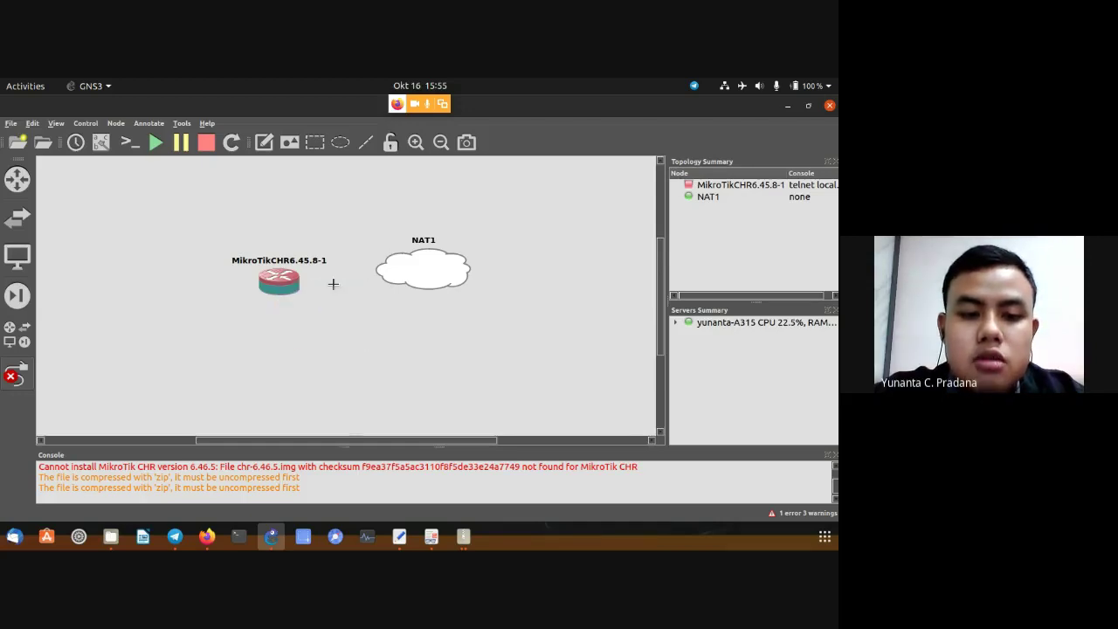
left_click(408, 266)
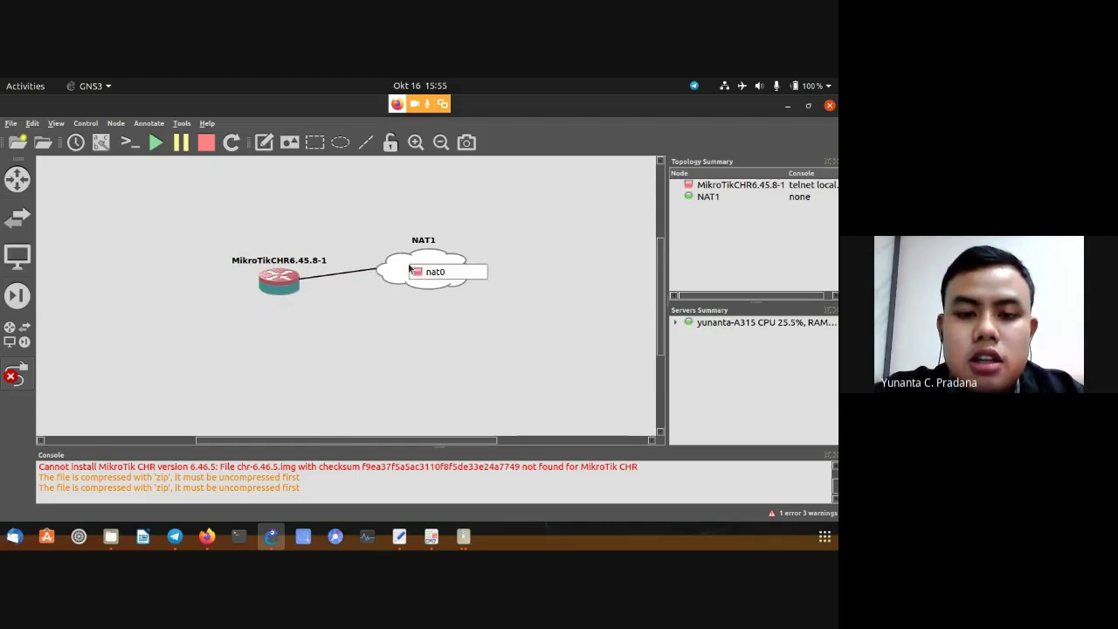
left_click(430, 272)
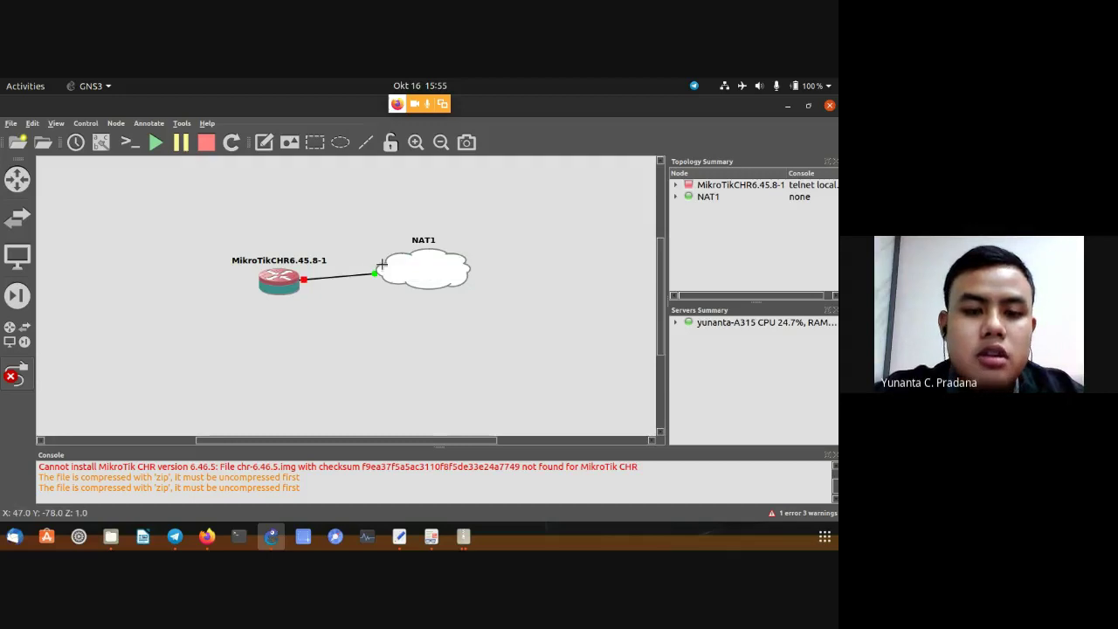
key("Escape")
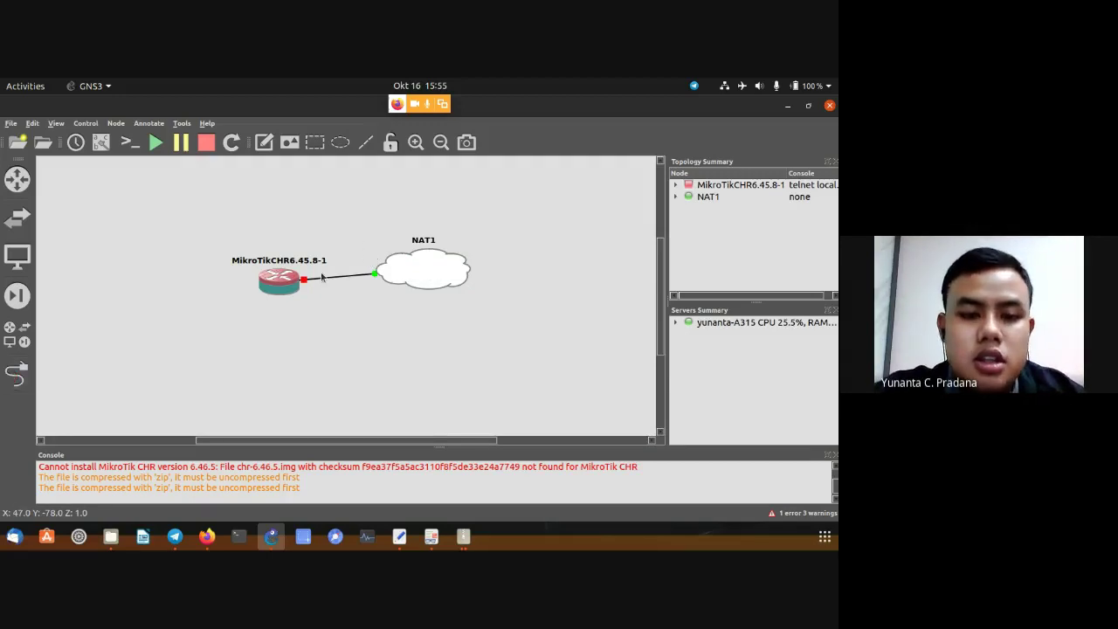
left_click_drag(289, 283, 280, 279)
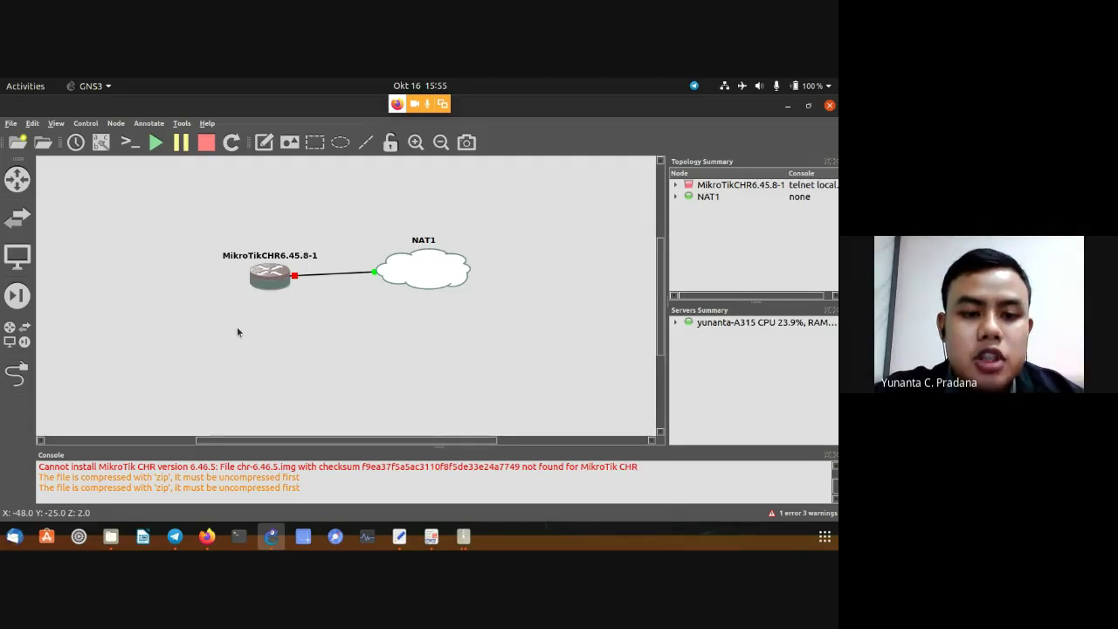
Start all nodes and check the router console boots to the MikroTik 6.45.8 login prompt.
left_click(154, 145)
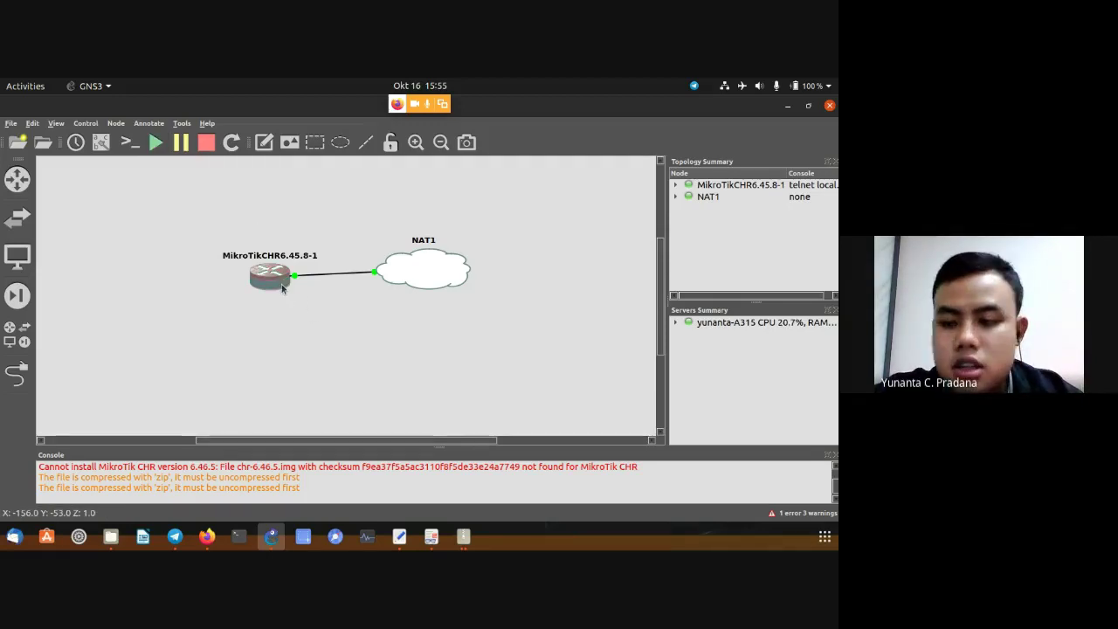
mouse_move(282, 290)
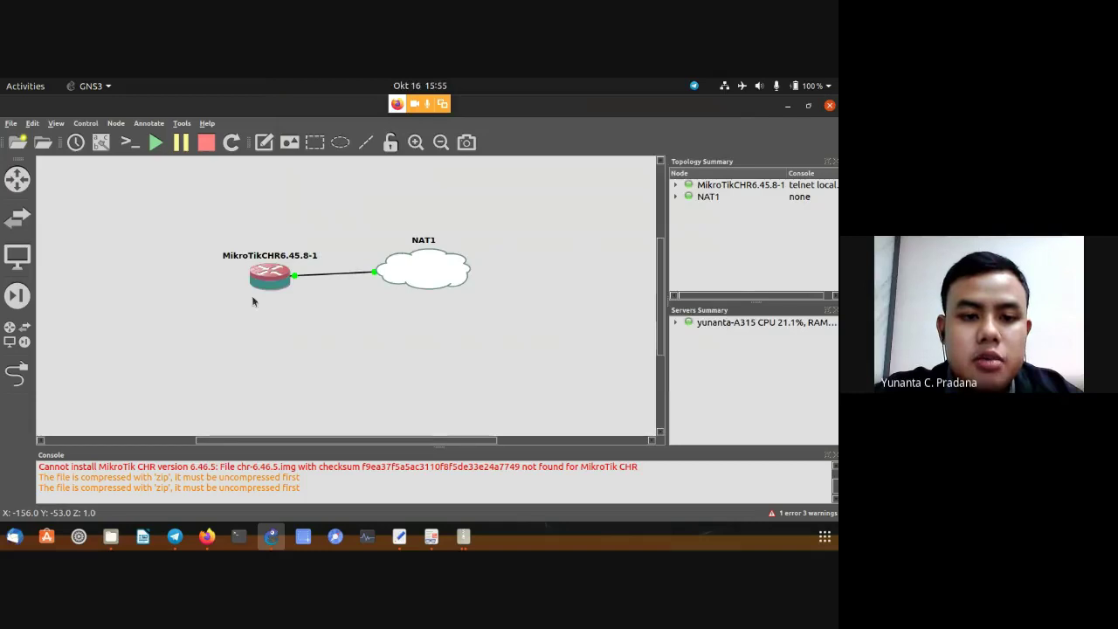
double_click(272, 291)
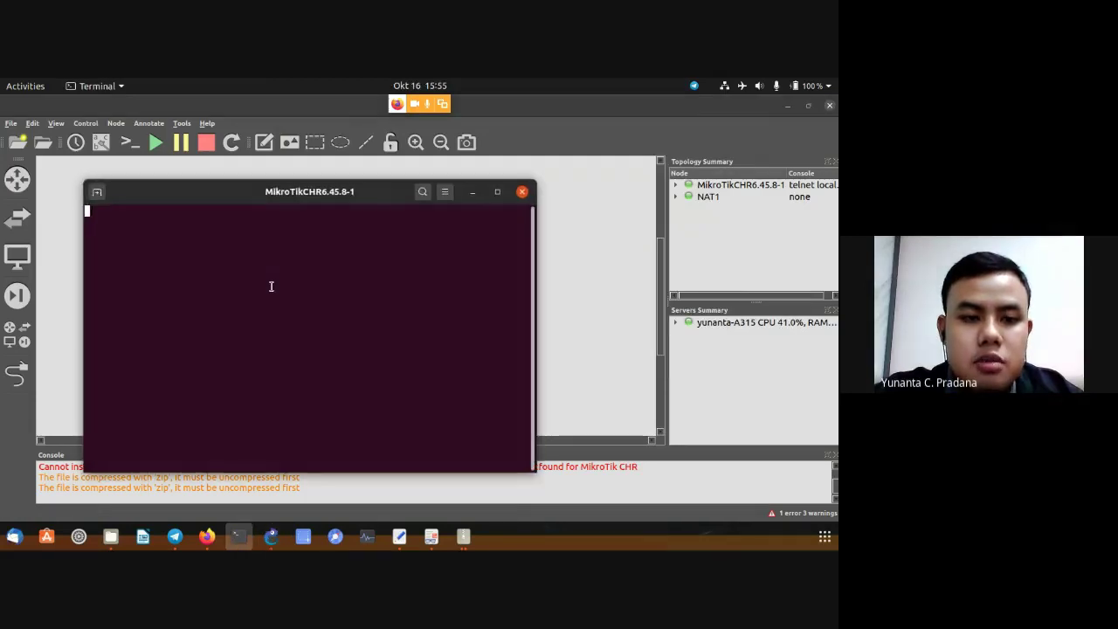
left_click(522, 192)
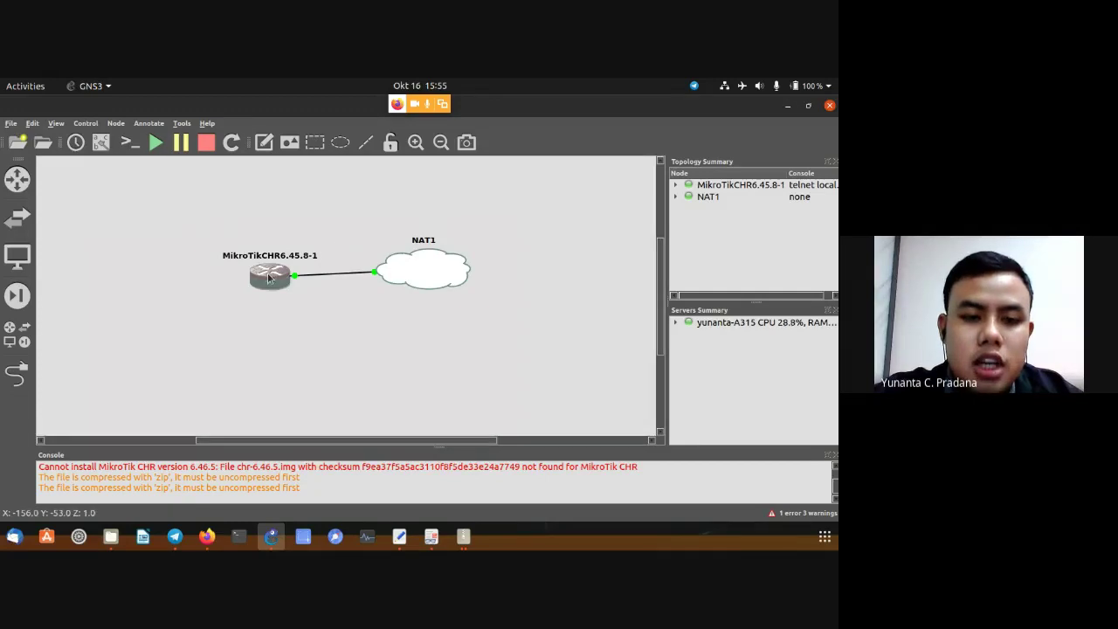
left_click_drag(269, 278, 256, 258)
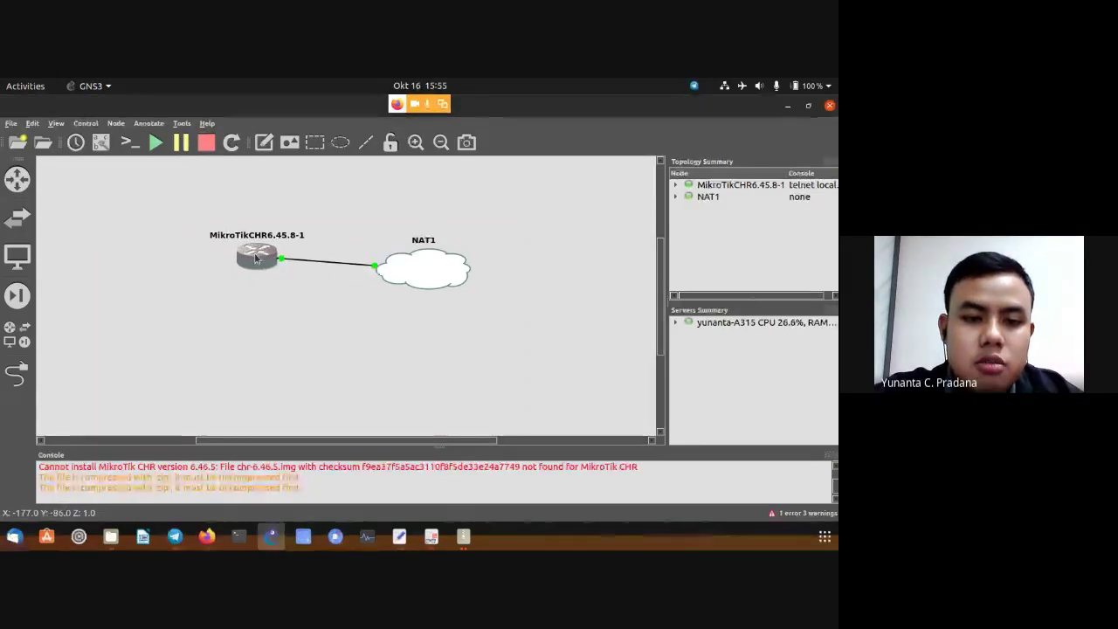
Open the router console, log in as admin with the password, and answer n to the licence.
right_click(256, 256)
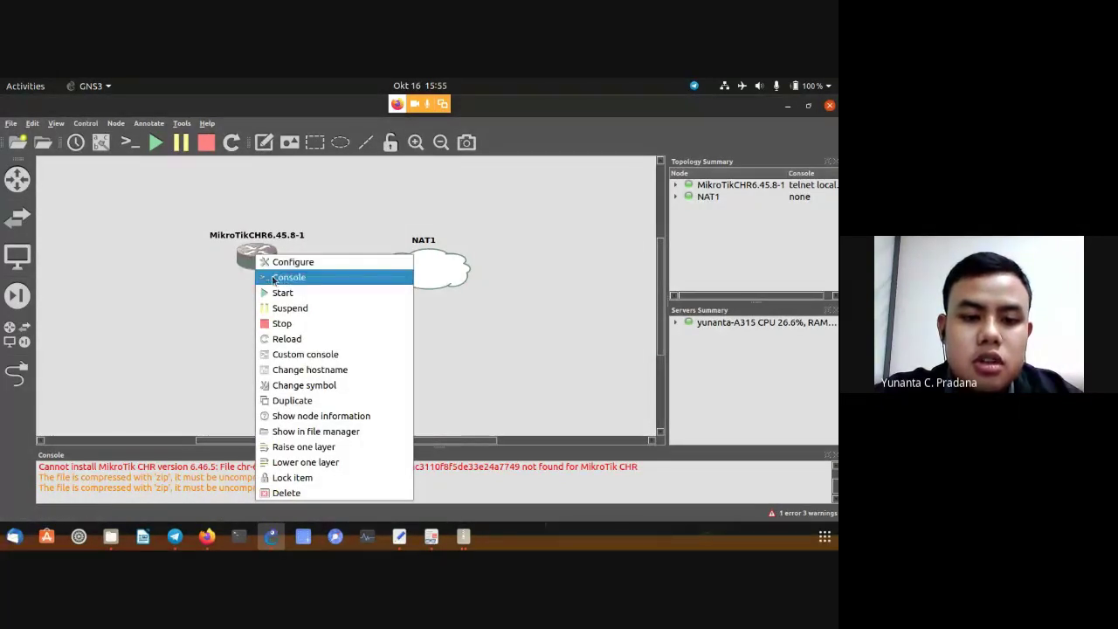
left_click(272, 276)
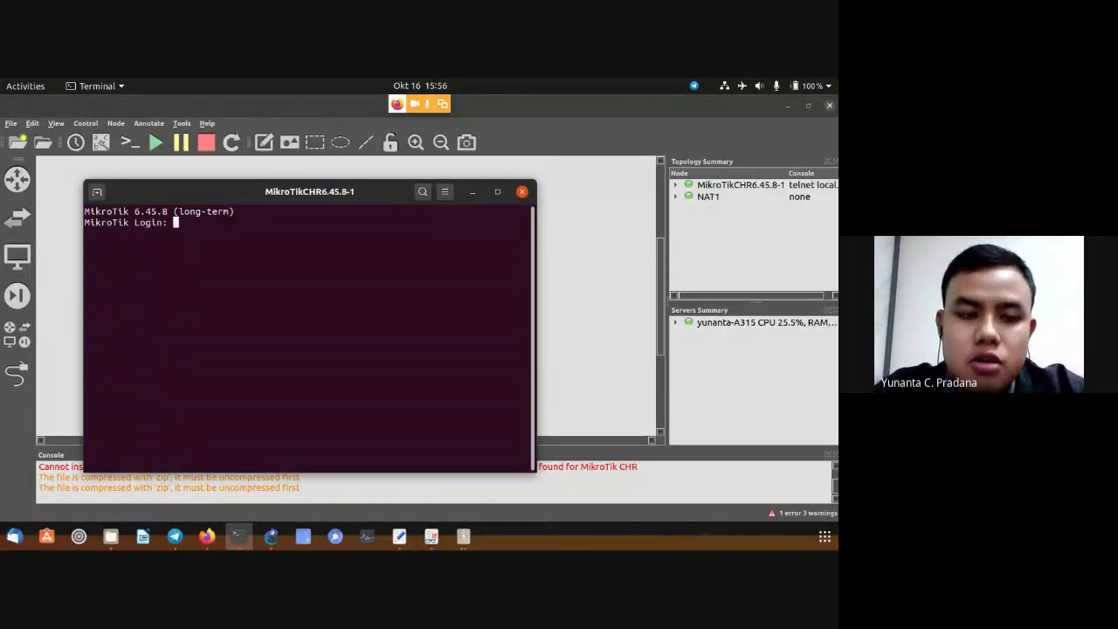
type("admin")
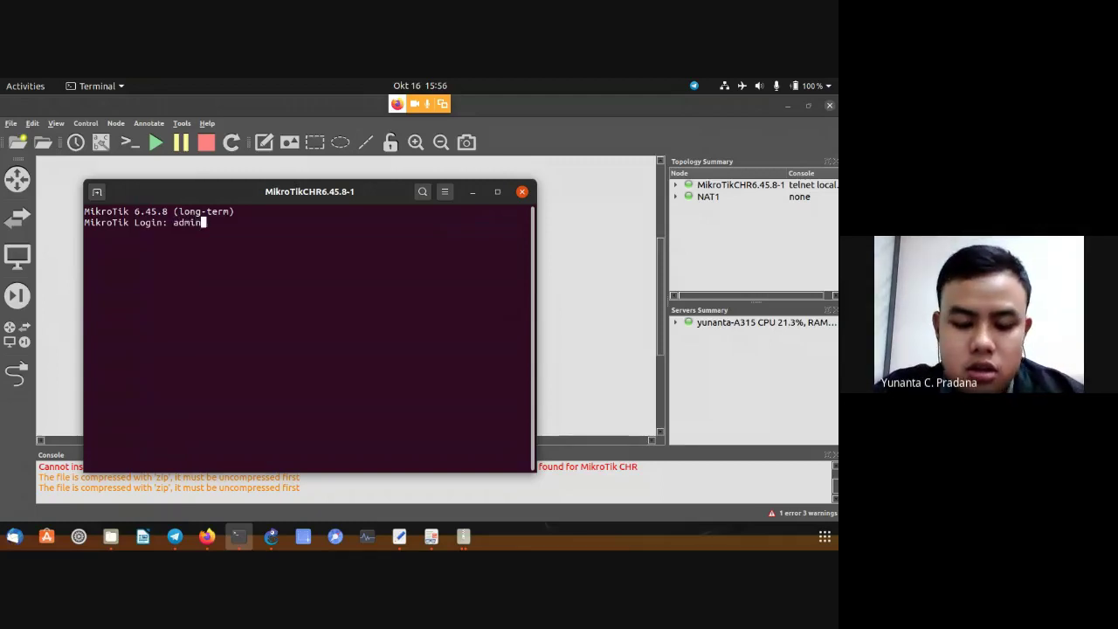
key("Return")
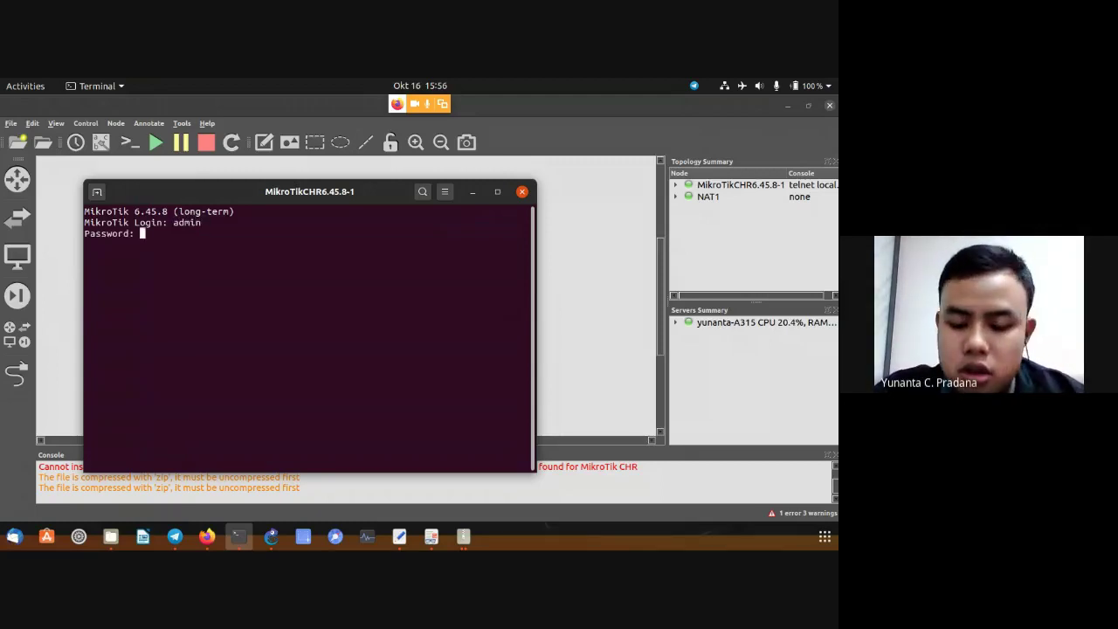
key("Return")
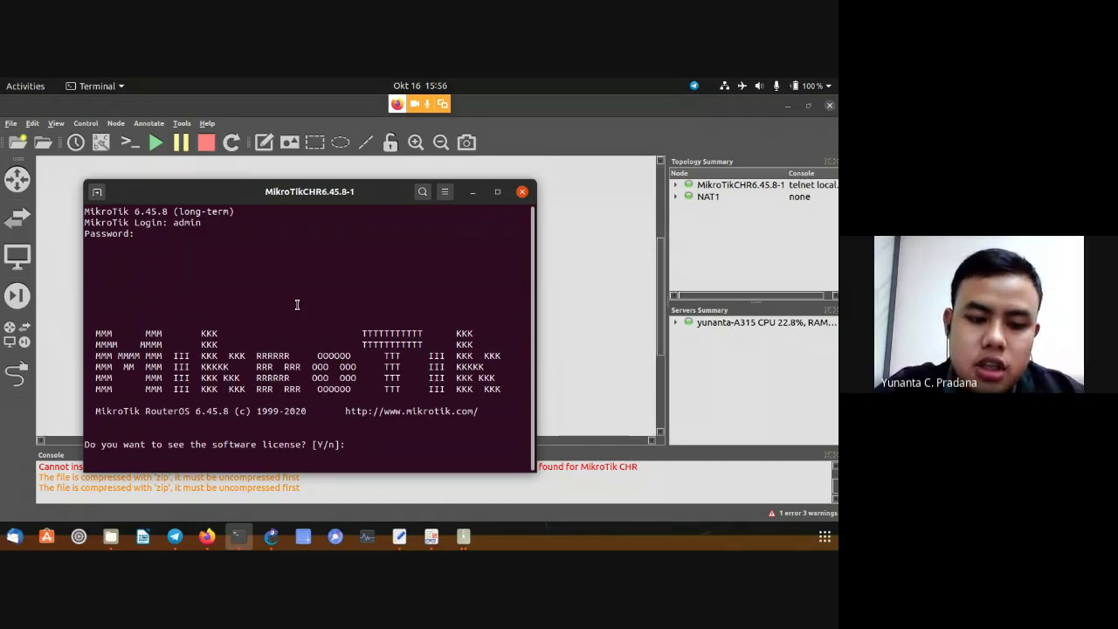
type("n")
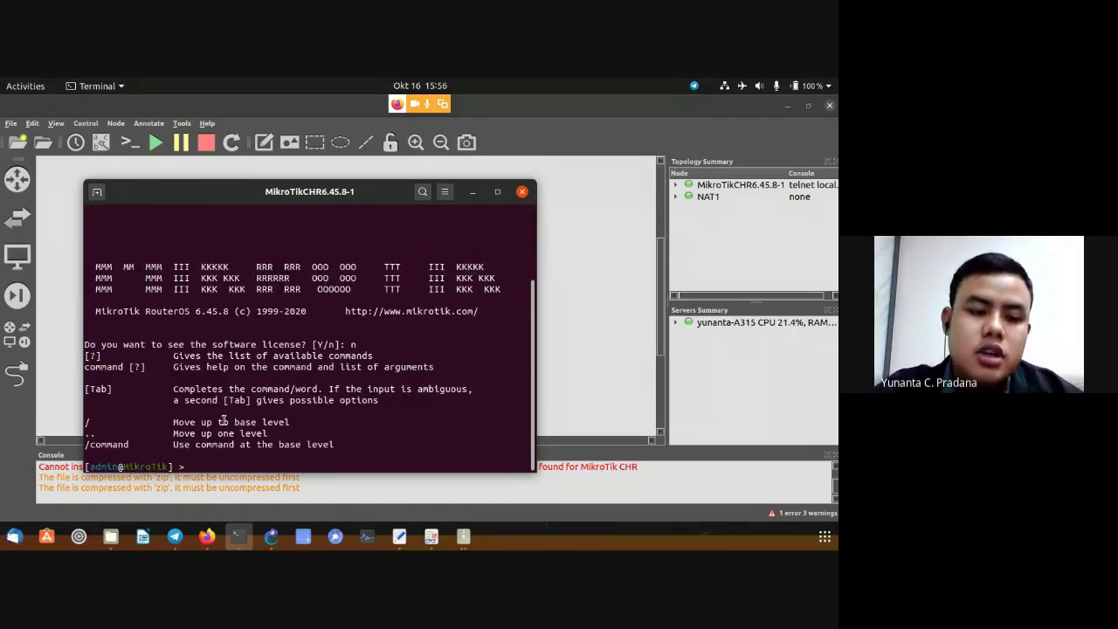
left_click_drag(325, 202, 380, 340)
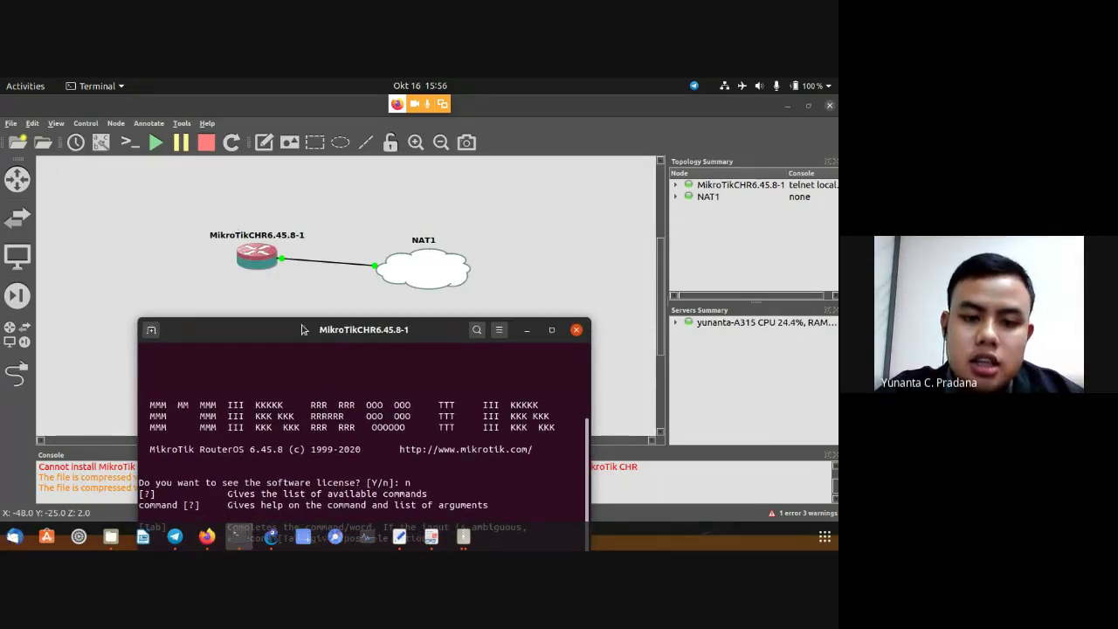
left_click_drag(312, 330, 263, 167)
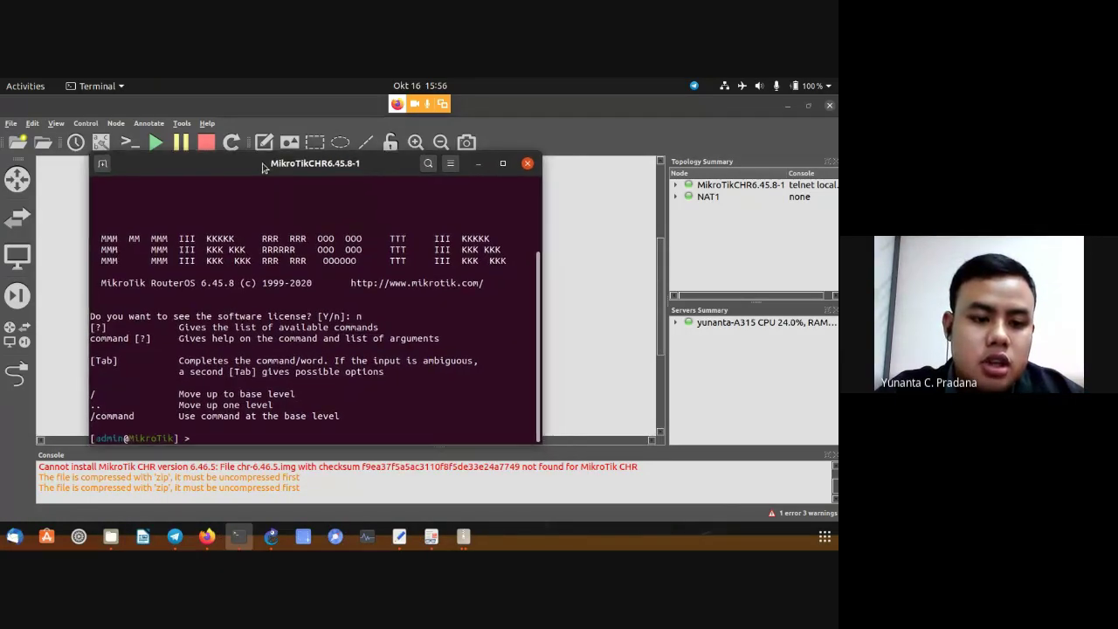
left_click_drag(99, 438, 126, 437)
Clear the partly typed system identity command and press Tab to list every top-level command.
left_click(126, 438)
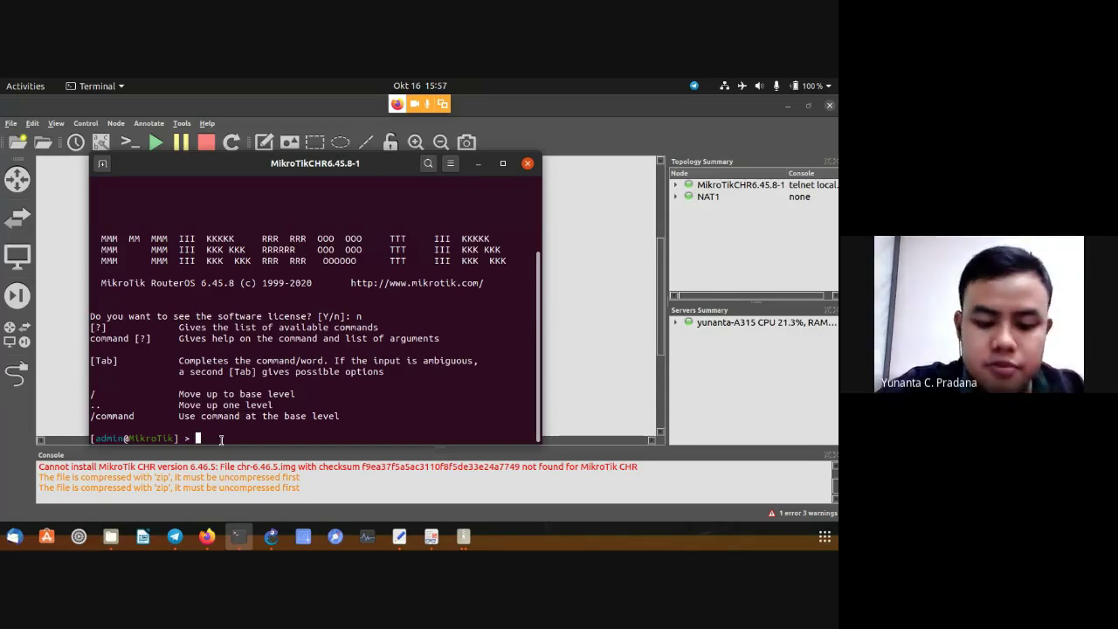
type("y")
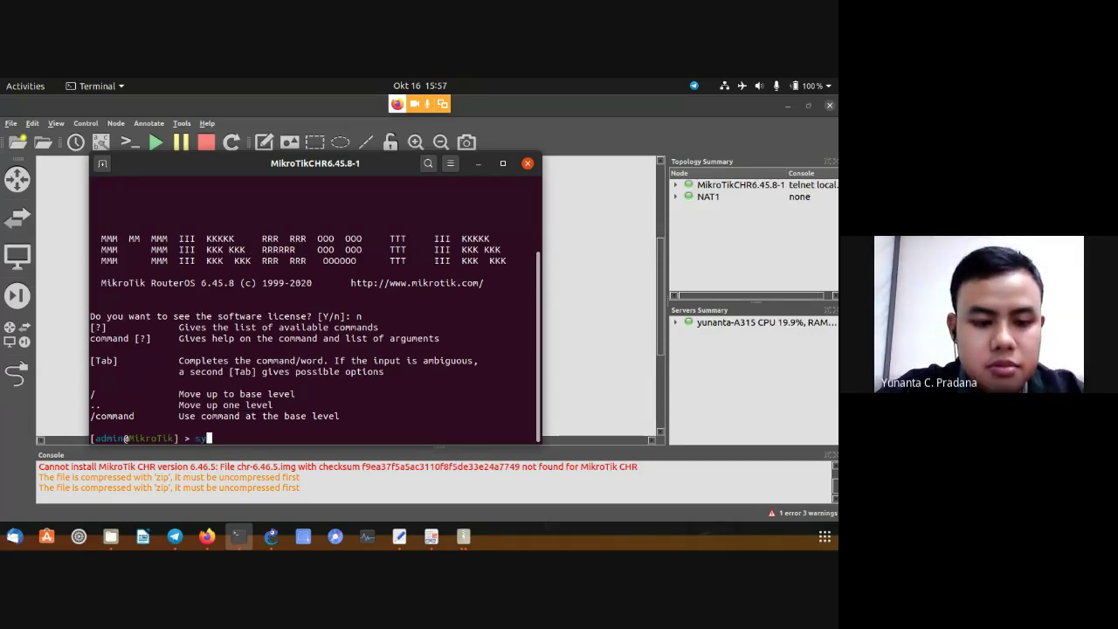
type("stem")
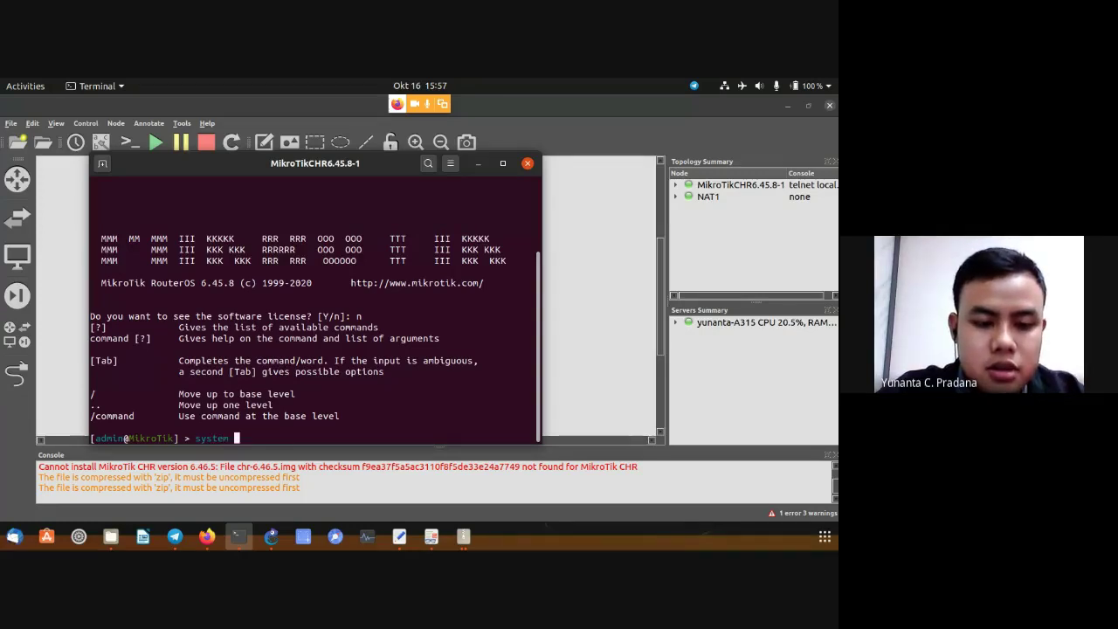
type(" ide")
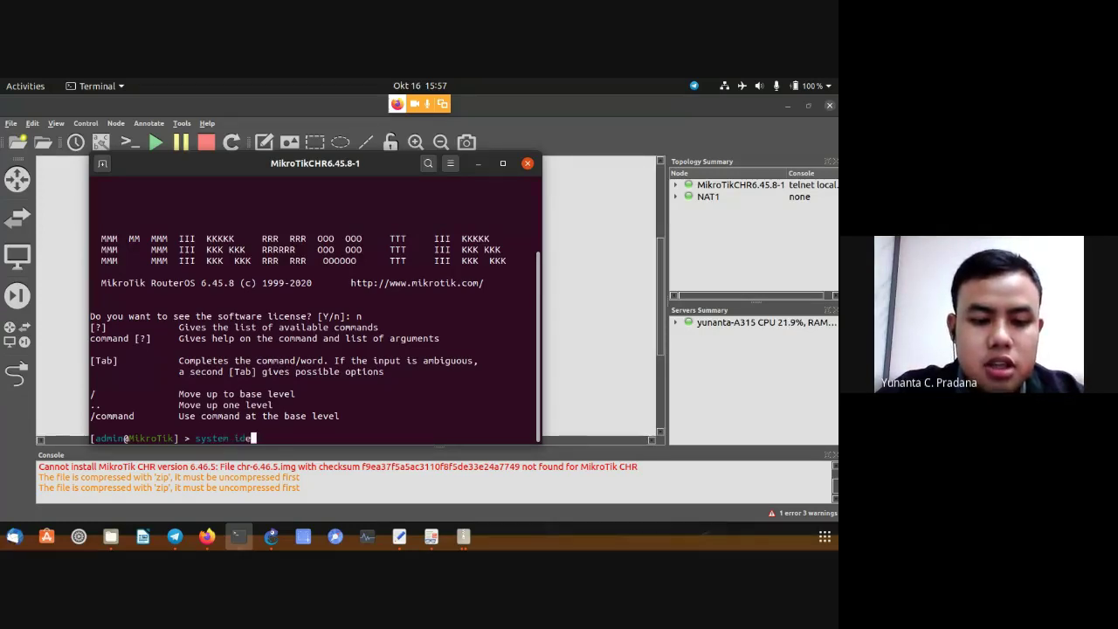
type("ntity")
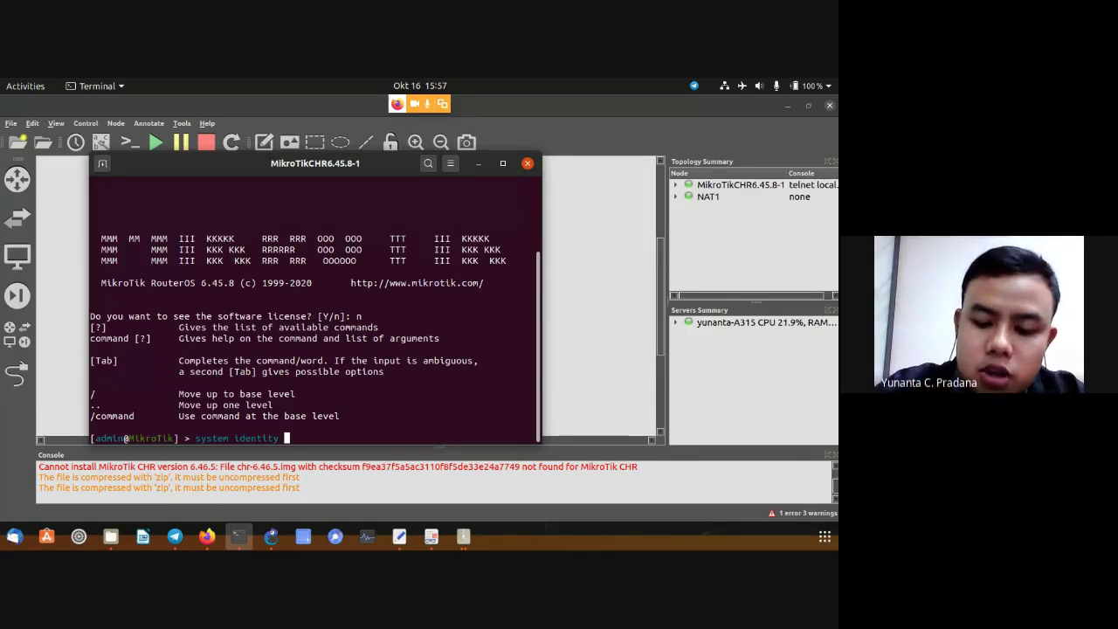
key("BackSpace")
key("BackSpace")
key("BackSpace")
key("BackSpace")
key("BackSpace")
key("BackSpace")
key("BackSpace")
key("BackSpace")
key("BackSpace")
key("BackSpace")
key("BackSpace")
key("BackSpace")
key("BackSpace")
key("BackSpace")
key("BackSpace")
key("BackSpace")
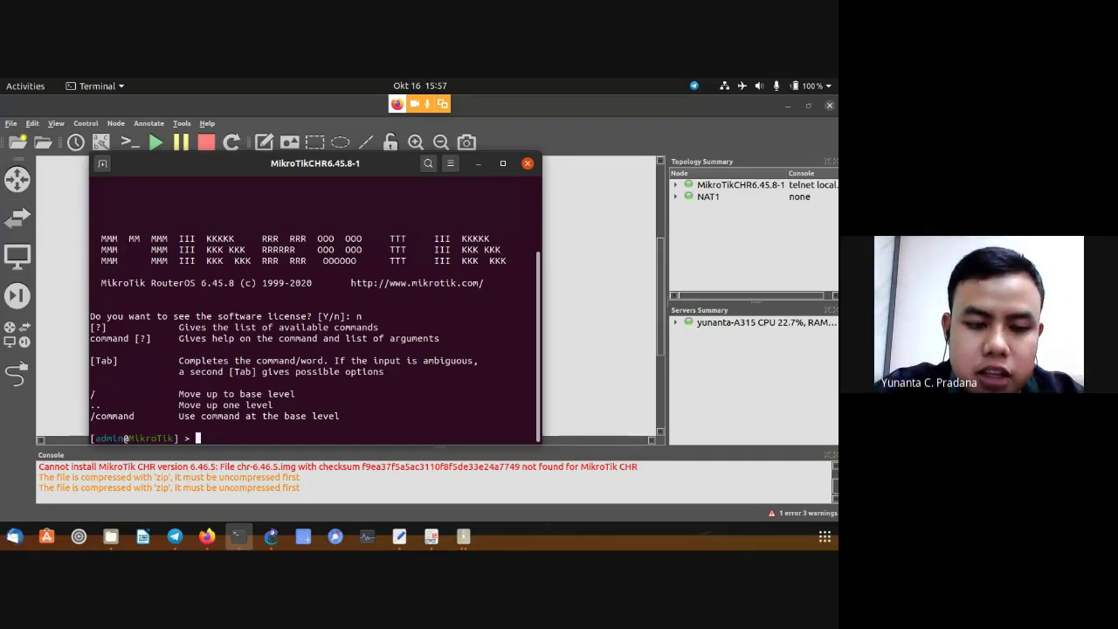
key("Tab")
key("Tab")
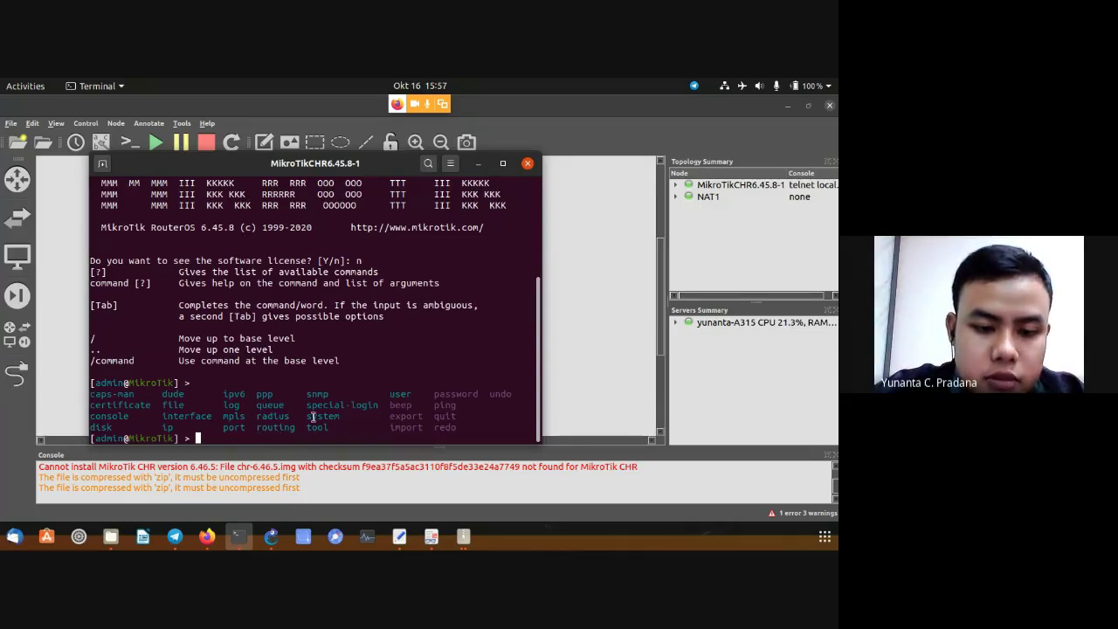
Complete sys to system and list the system subcommands.
left_click_drag(312, 416, 339, 422)
left_click(341, 421)
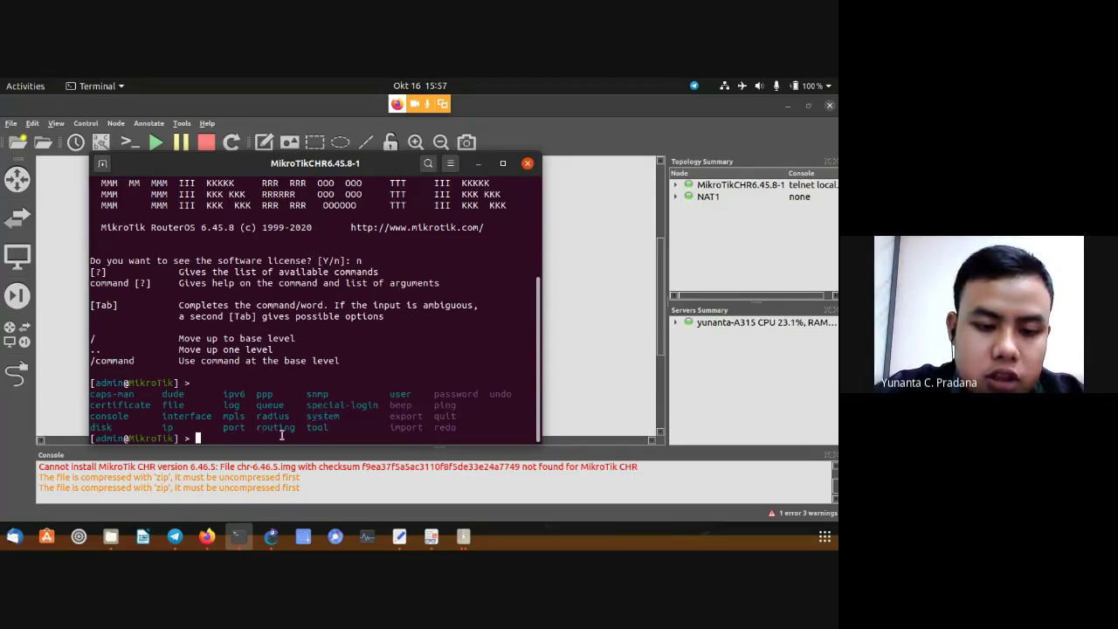
type("sys")
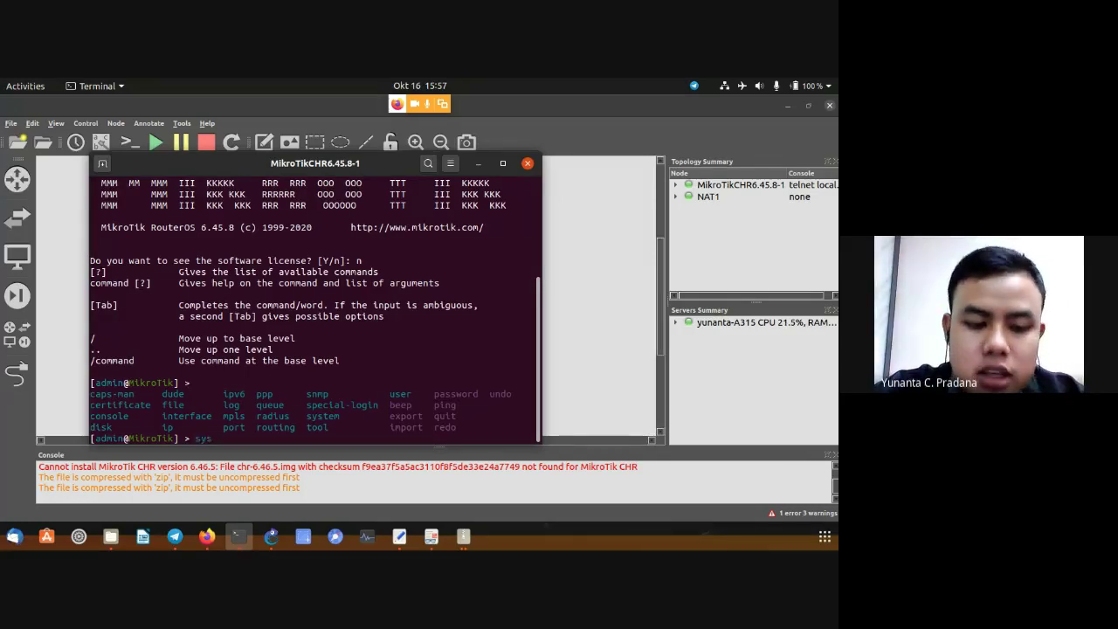
key("Tab")
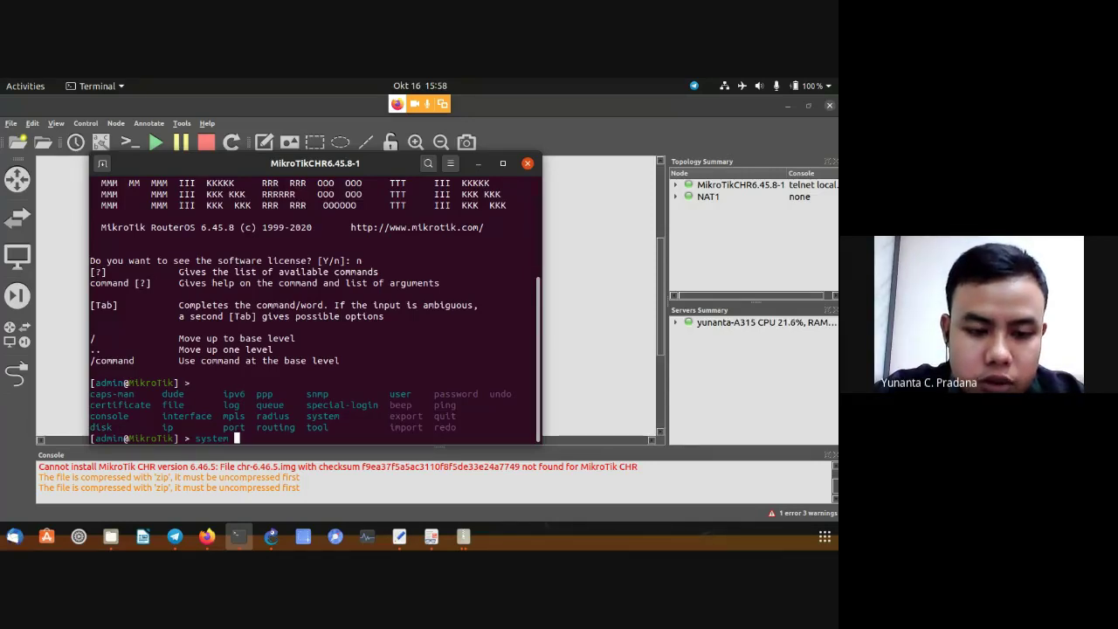
key("Tab")
key("Tab")
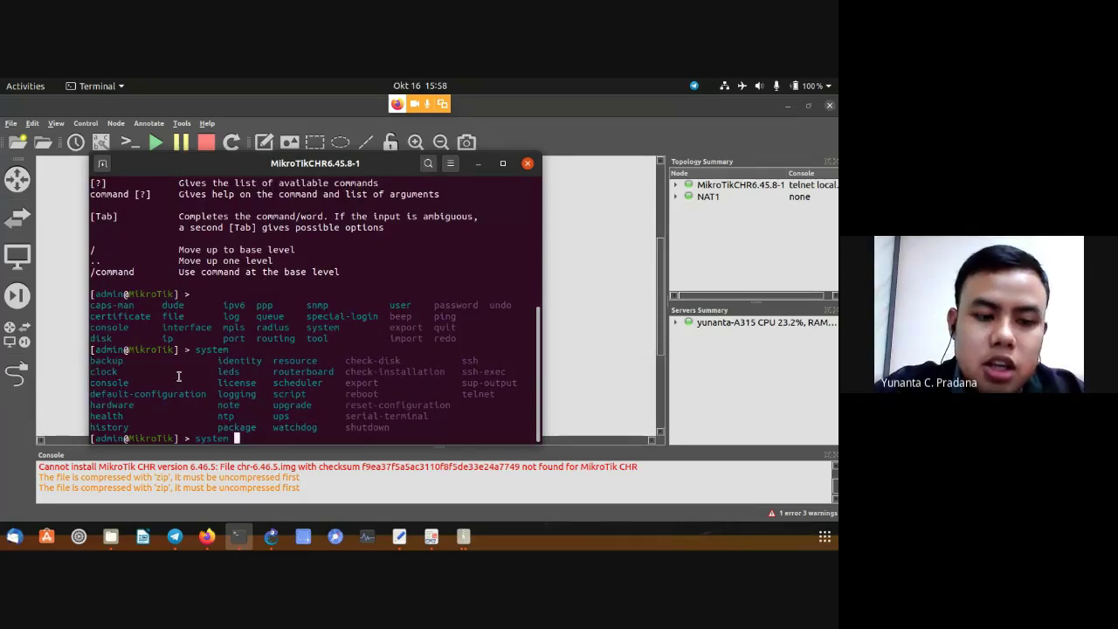
Complete iden to identity and list the actions available for system identity.
left_click_drag(90, 360, 236, 436)
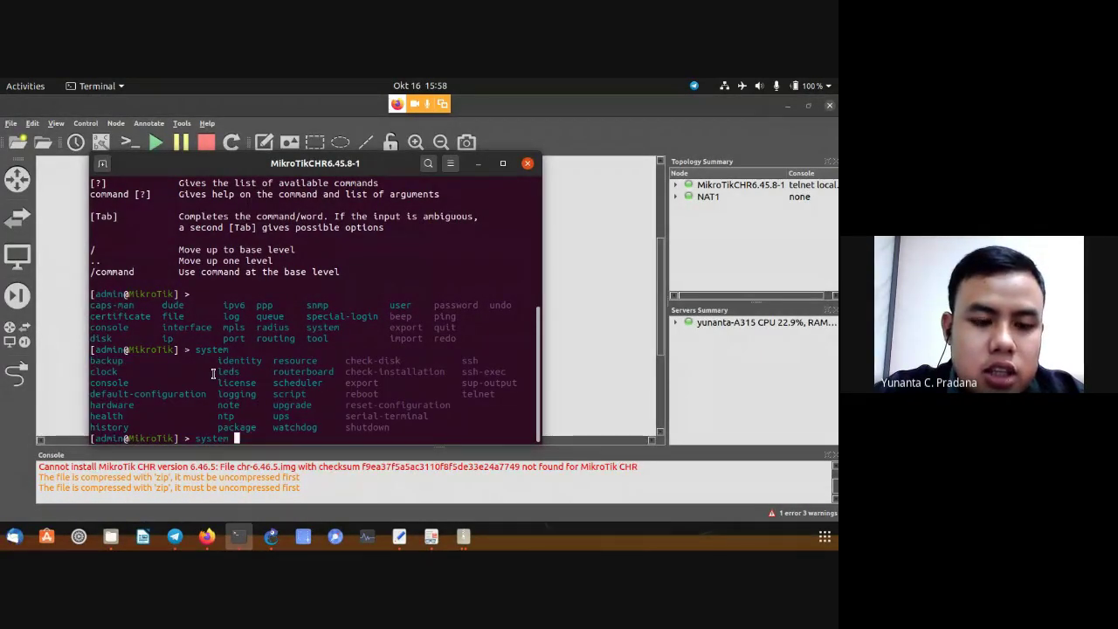
left_click_drag(218, 360, 264, 358)
left_click(269, 358)
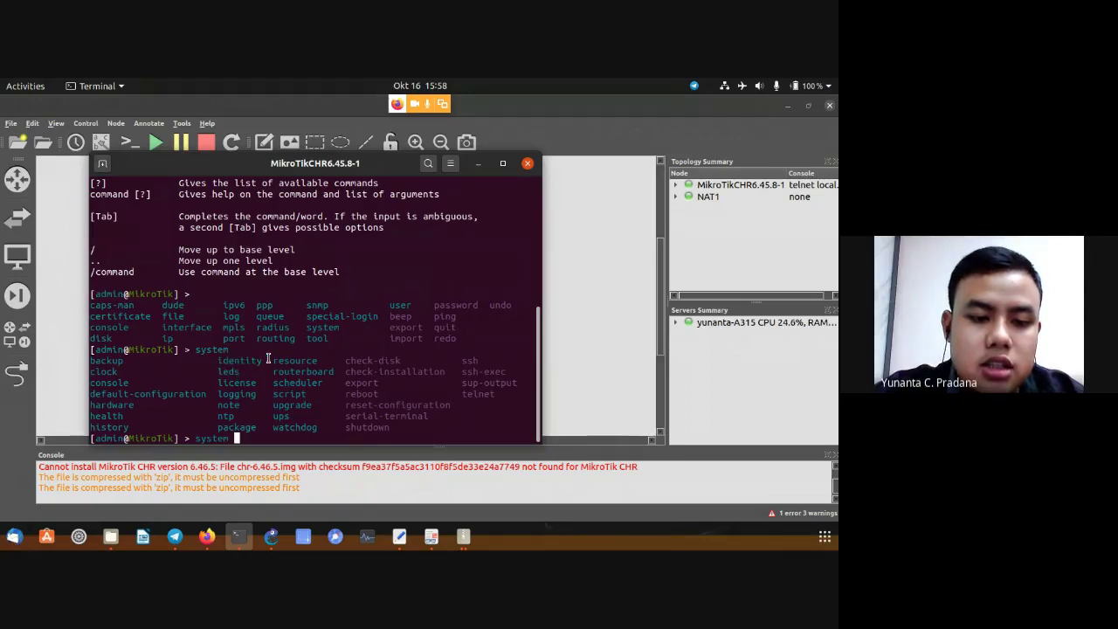
type("iden")
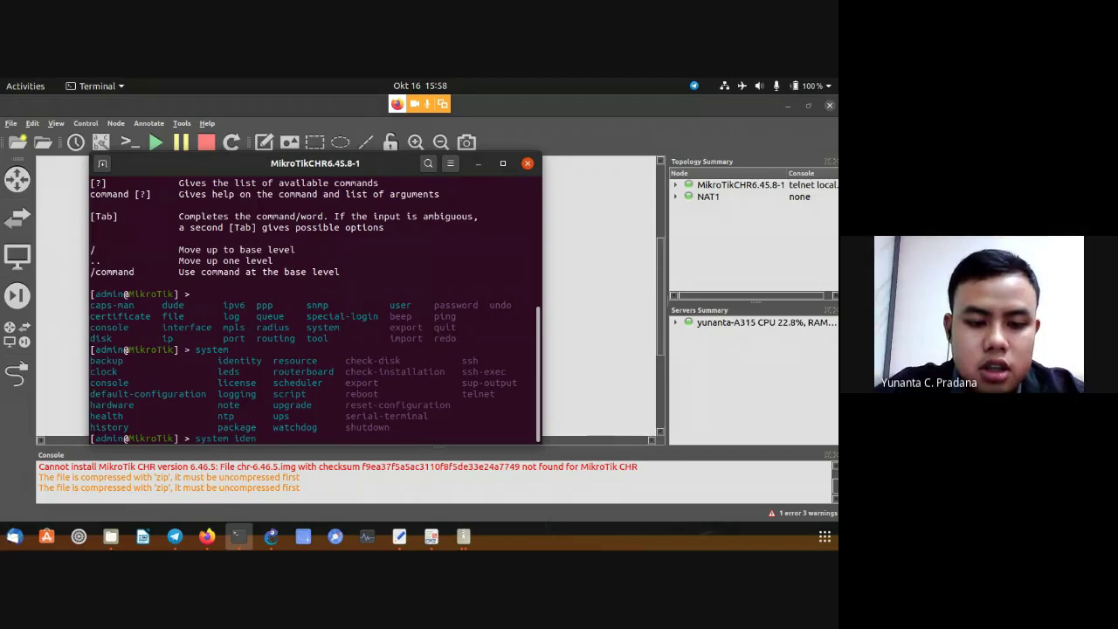
key("Tab")
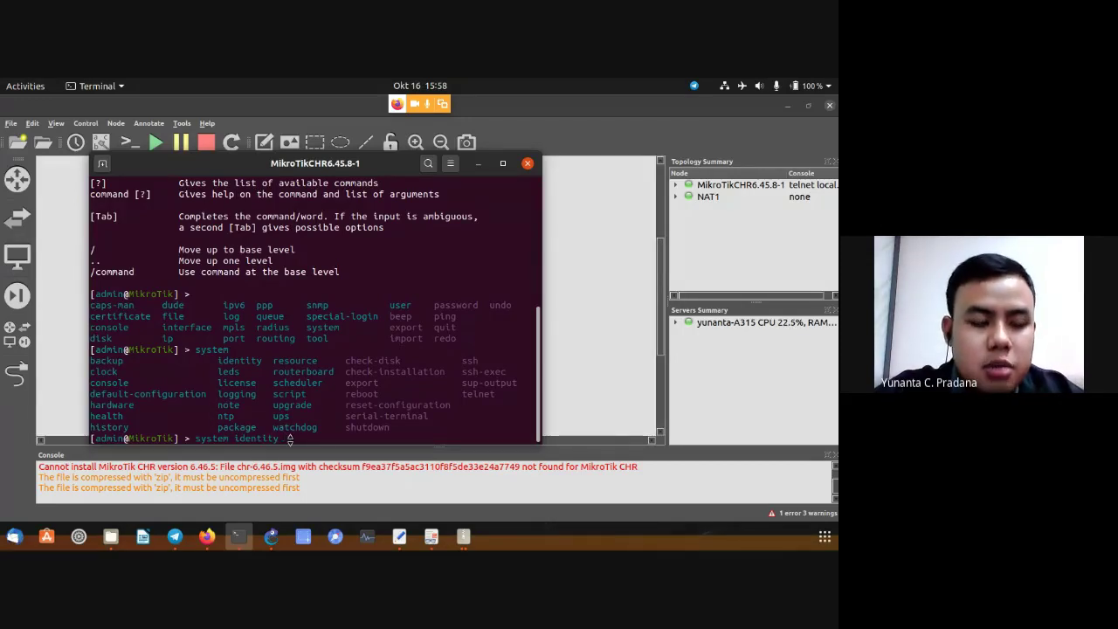
key("Tab")
key("Tab")
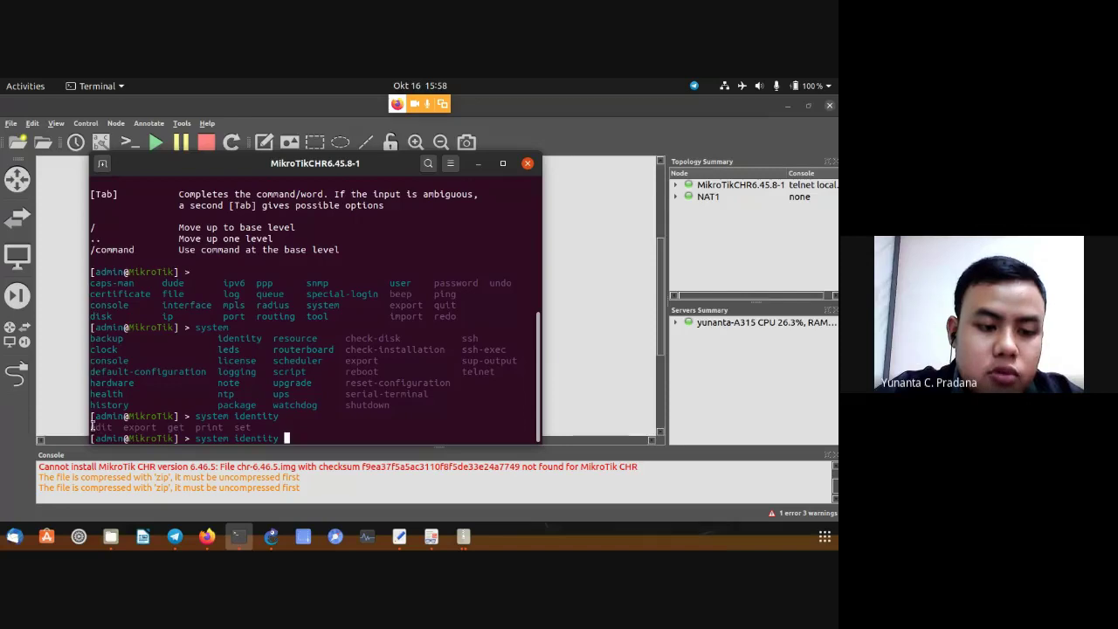
Run system identity print, which reports the name MikroTik.
left_click_drag(92, 423, 258, 426)
left_click(150, 426)
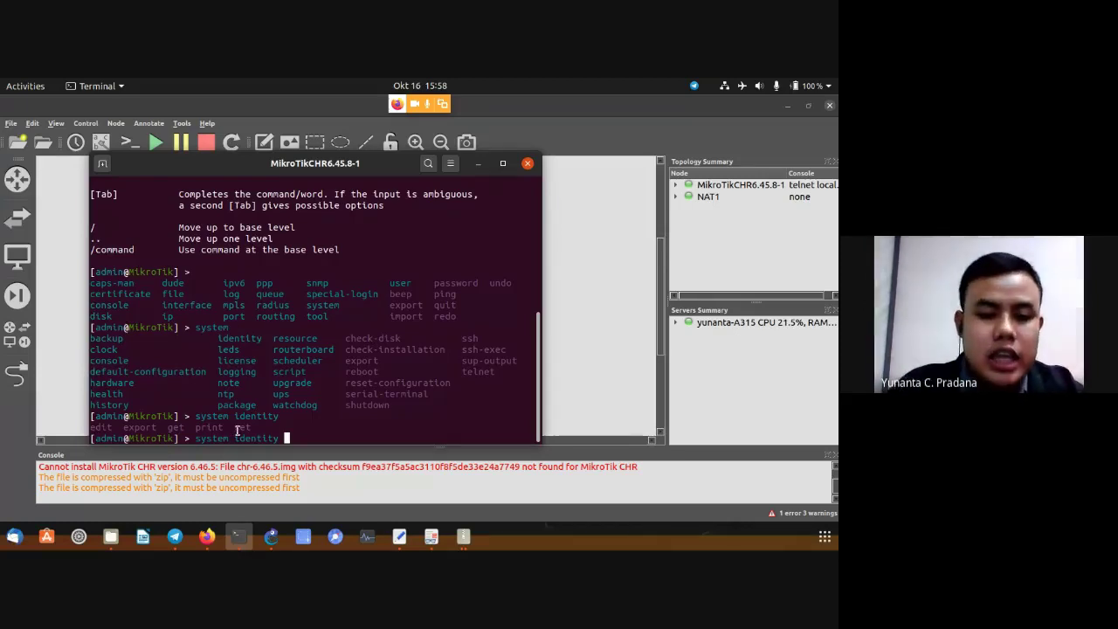
type("prin")
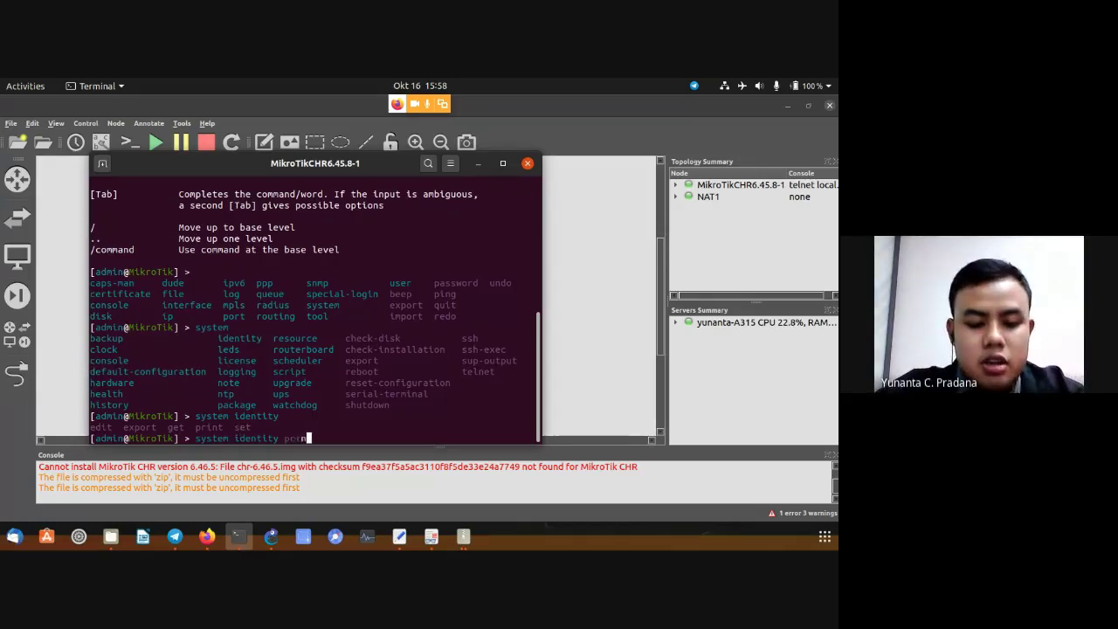
type("t")
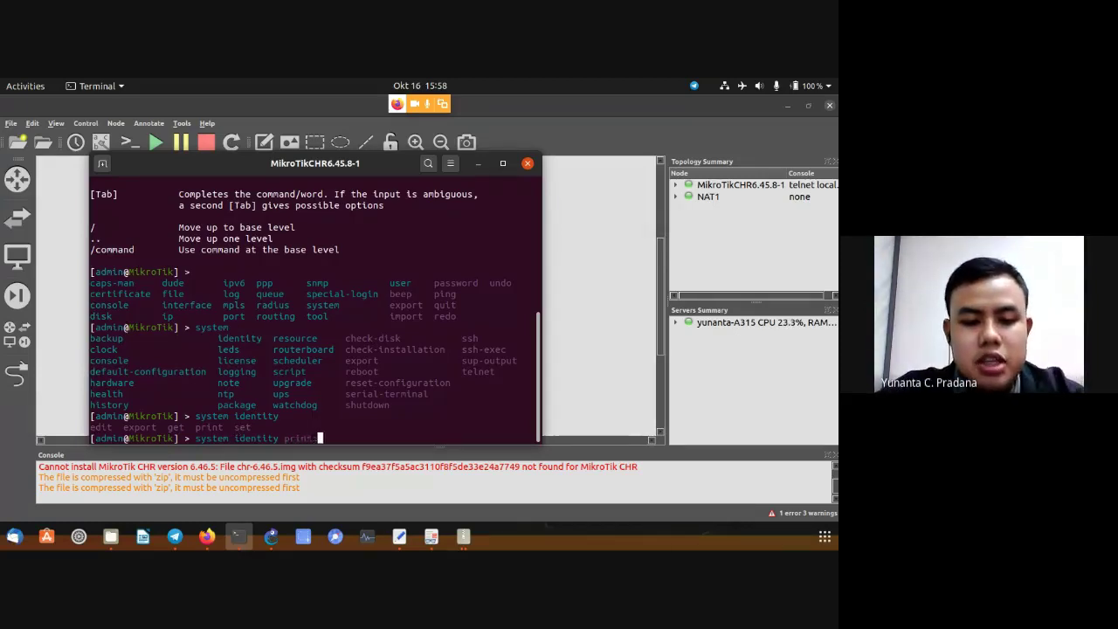
key("Return")
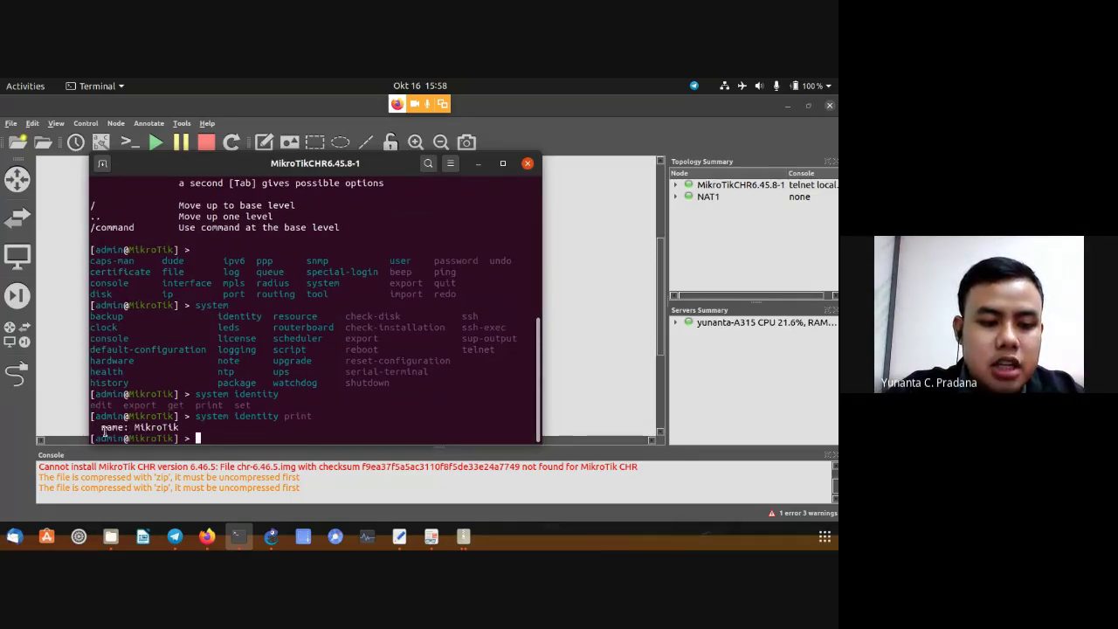
Type system identity edit and list its parameters, noting value-name.
left_click_drag(102, 427, 175, 417)
left_click(133, 417)
left_click(212, 429)
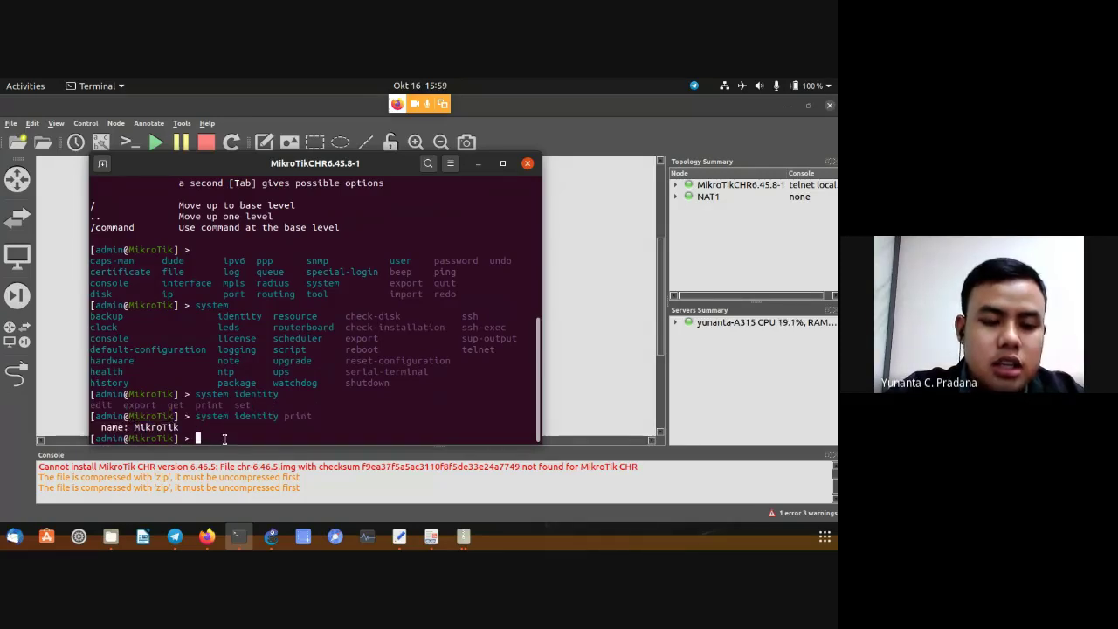
type("sys")
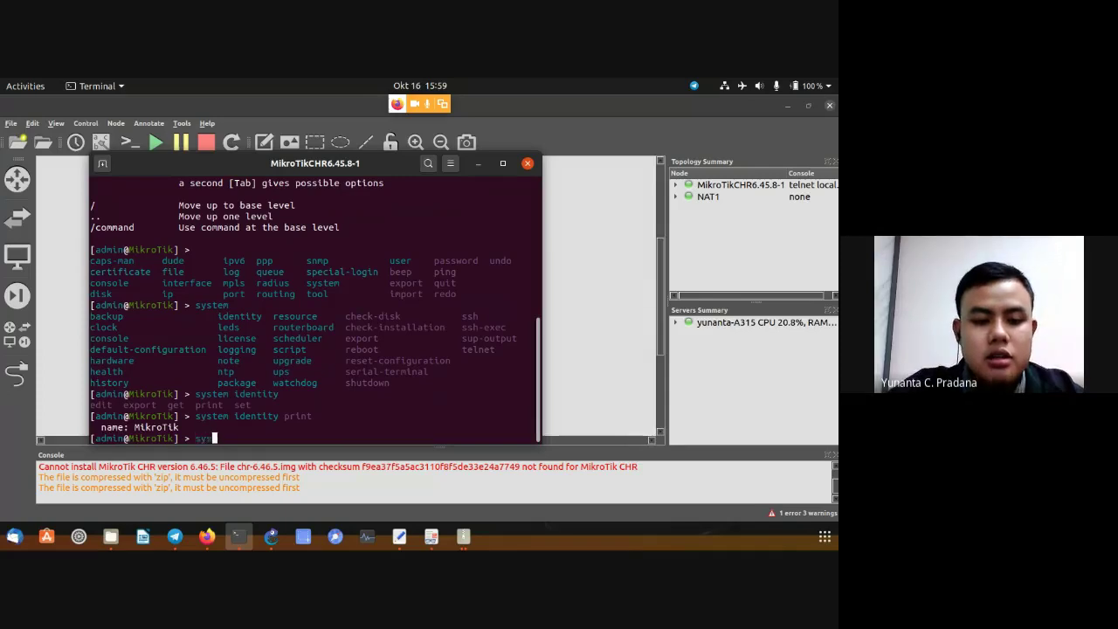
type("tem ide")
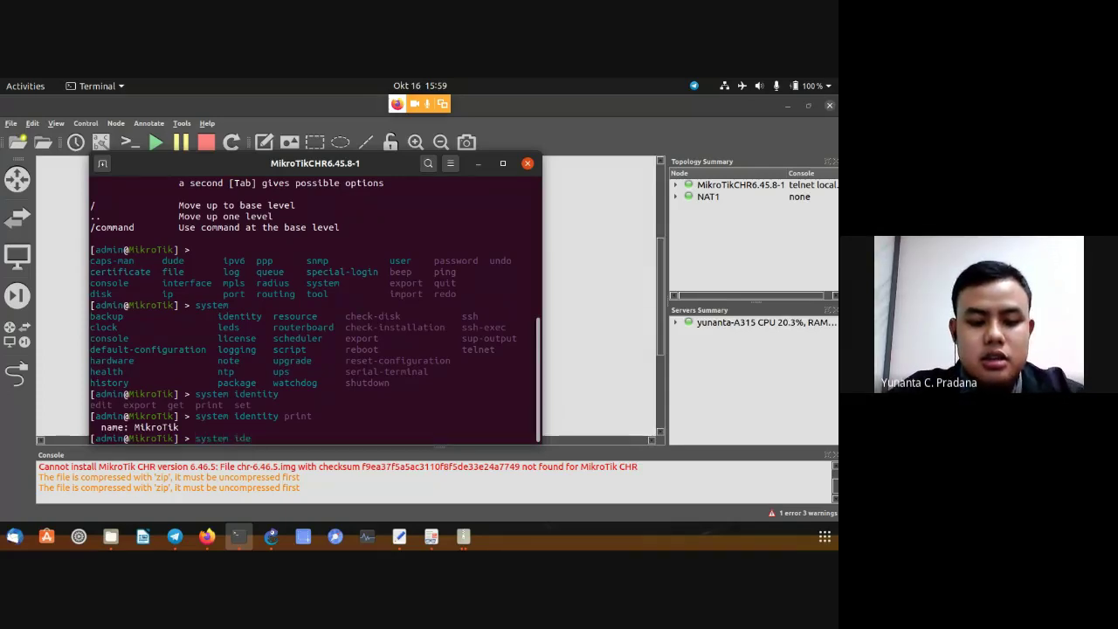
type("ntity ")
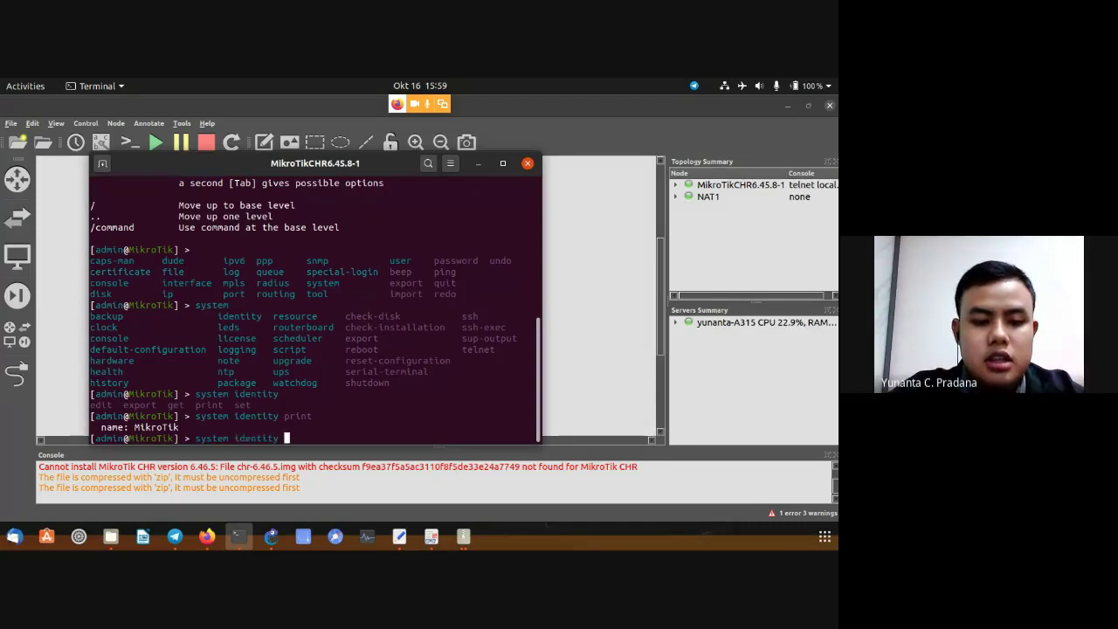
type("edit")
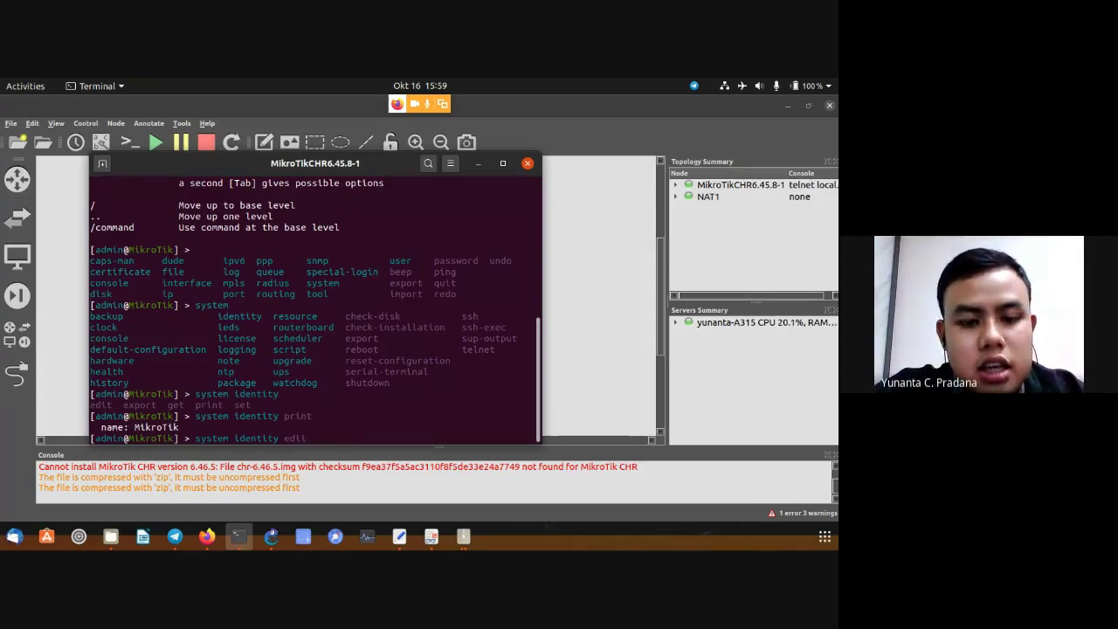
key("Tab")
key("Tab")
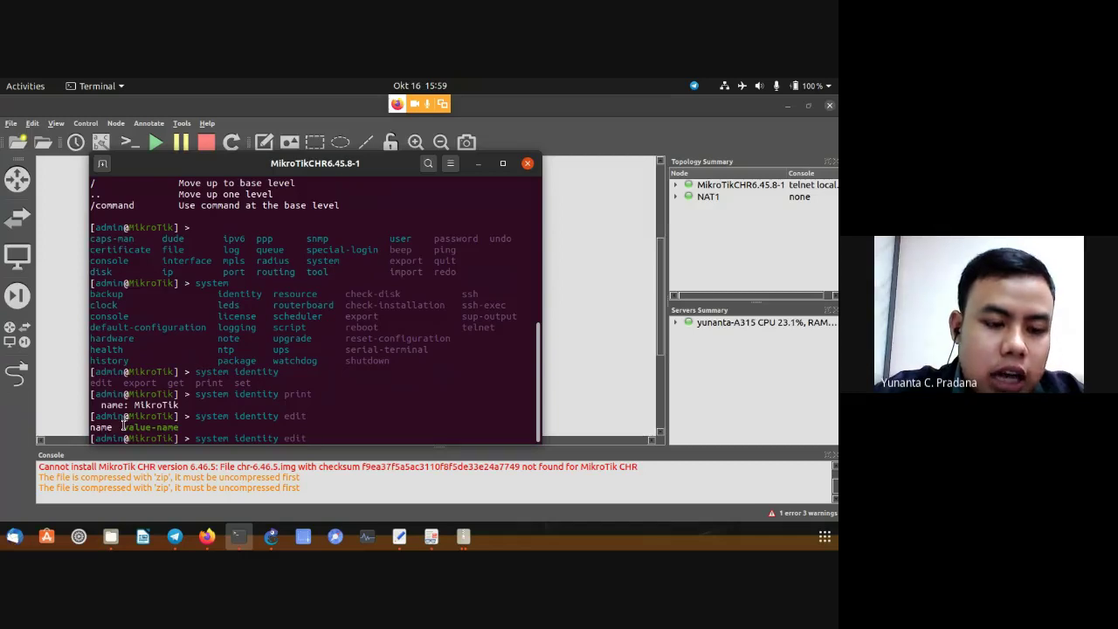
left_click_drag(123, 425, 170, 424)
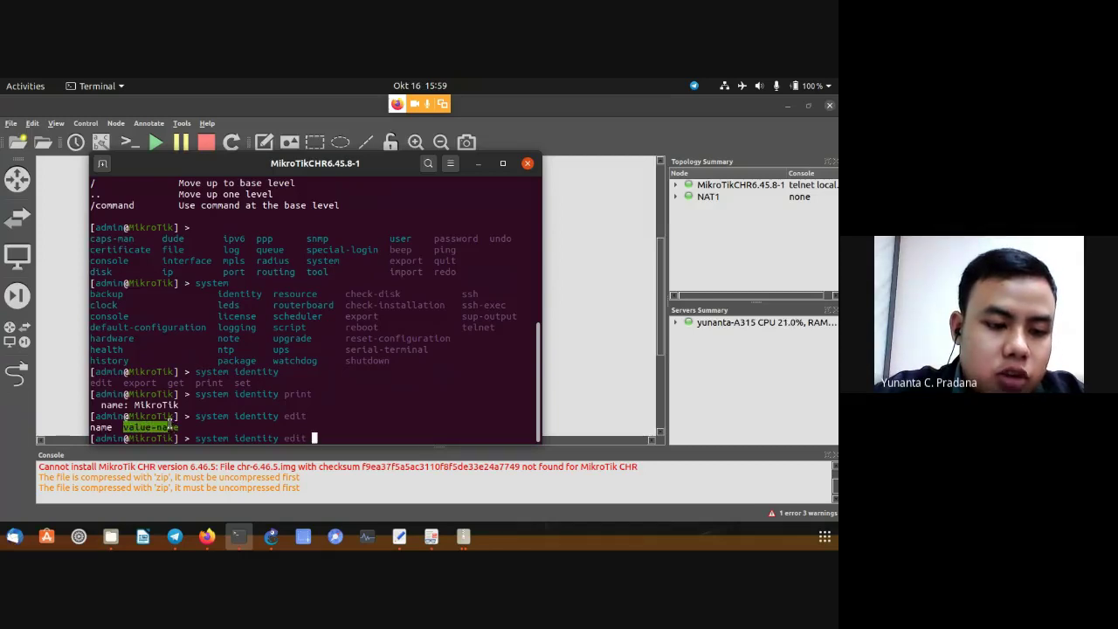
left_click(171, 423)
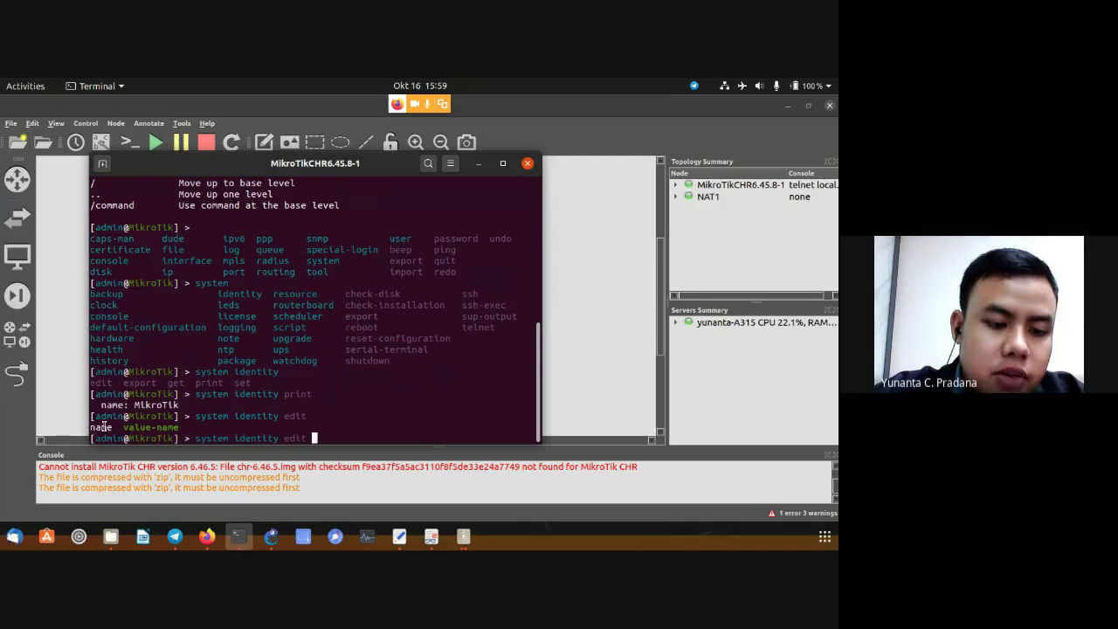
left_click_drag(125, 425, 180, 426)
left_click(191, 427)
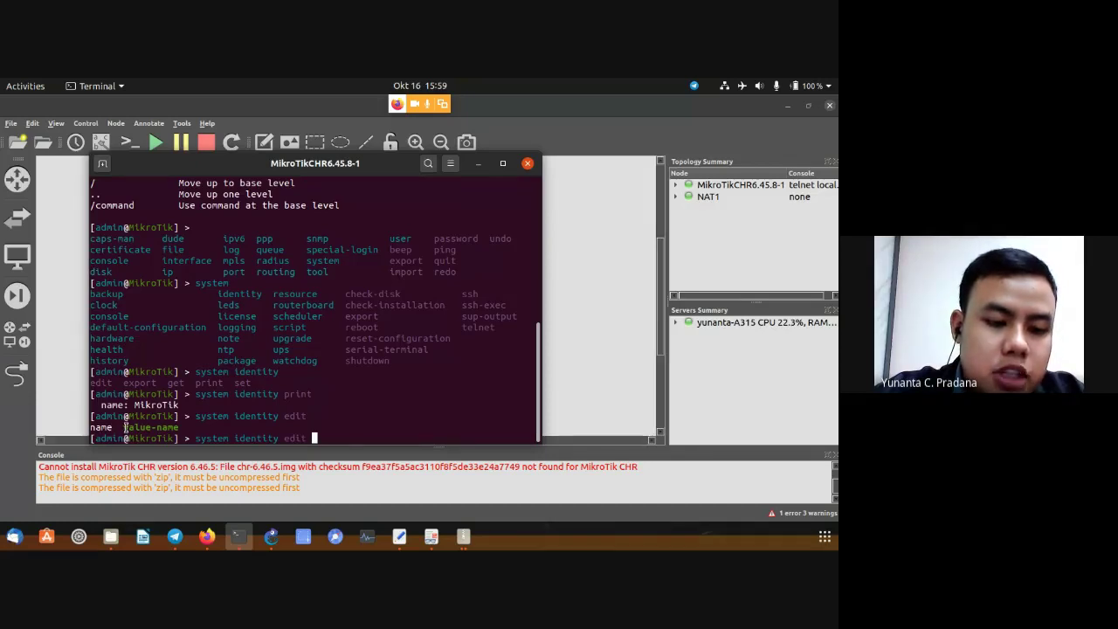
left_click_drag(126, 427, 179, 426)
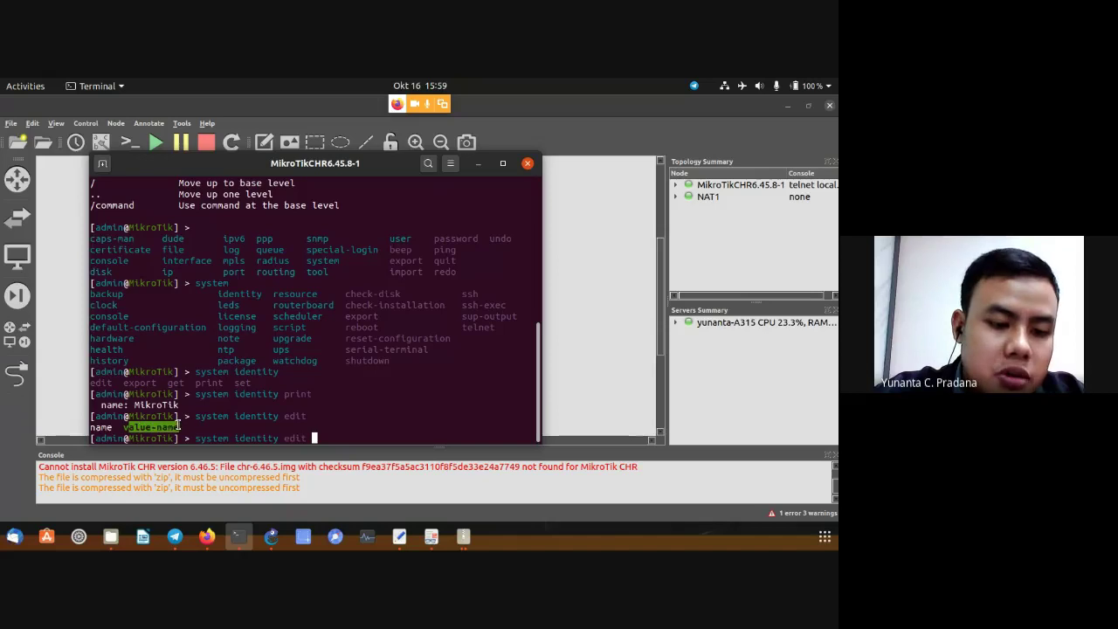
left_click(185, 427)
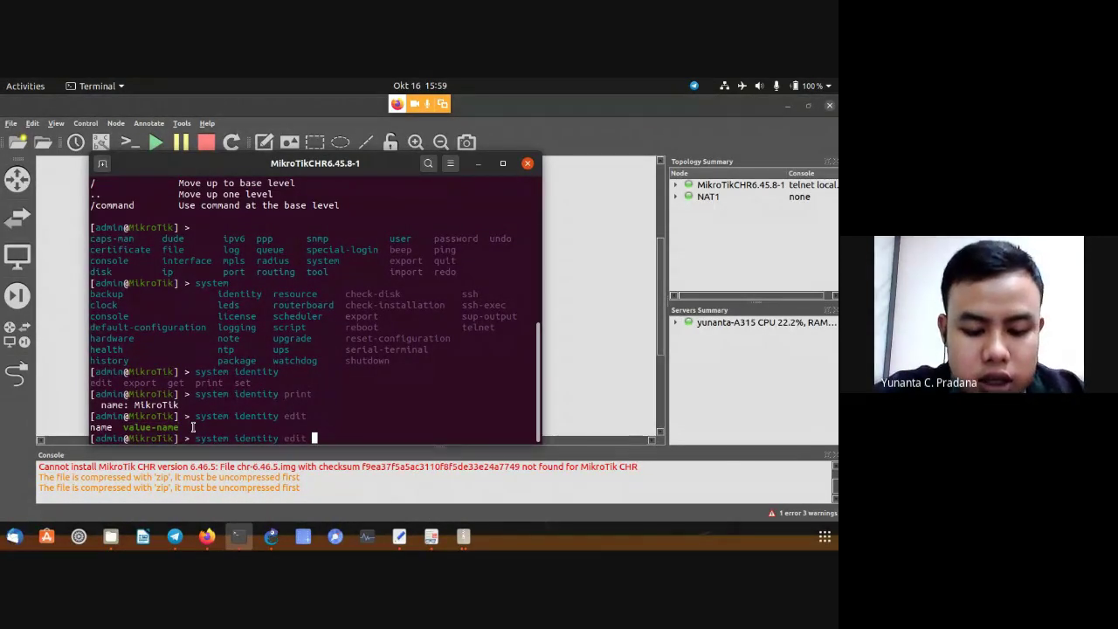
Run system identity edit value-name=name to open the name editor.
type("value")
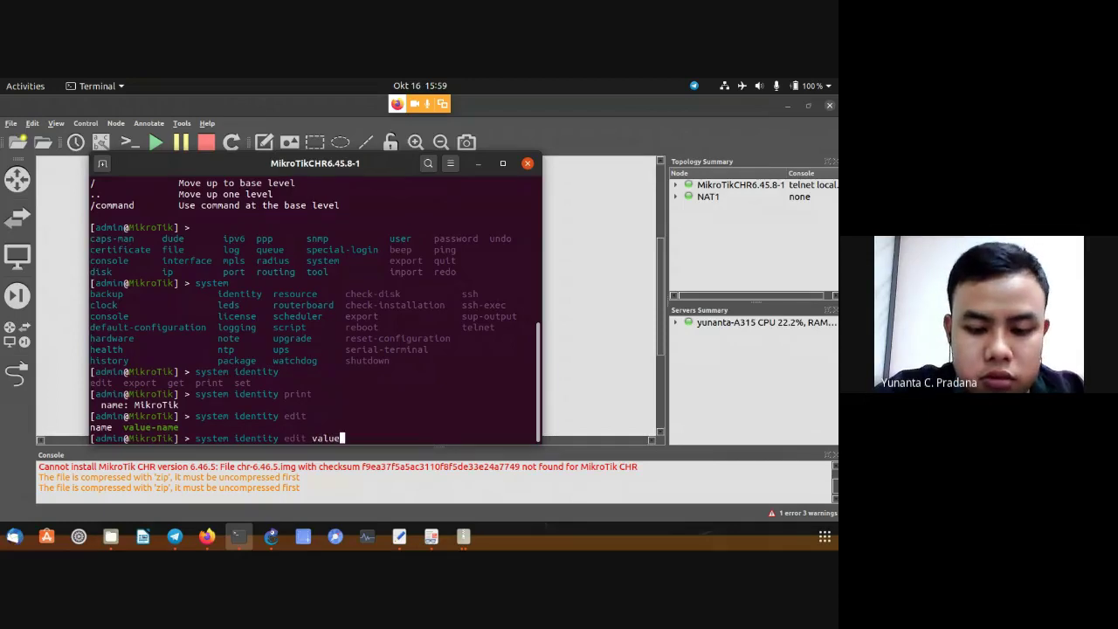
key("Tab")
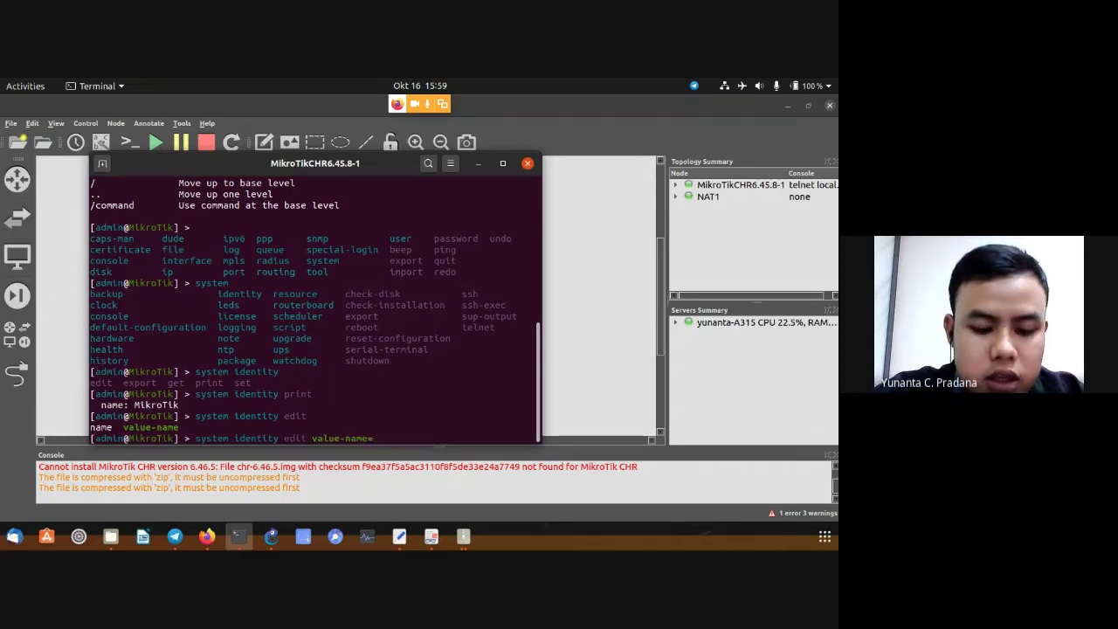
type("name l")
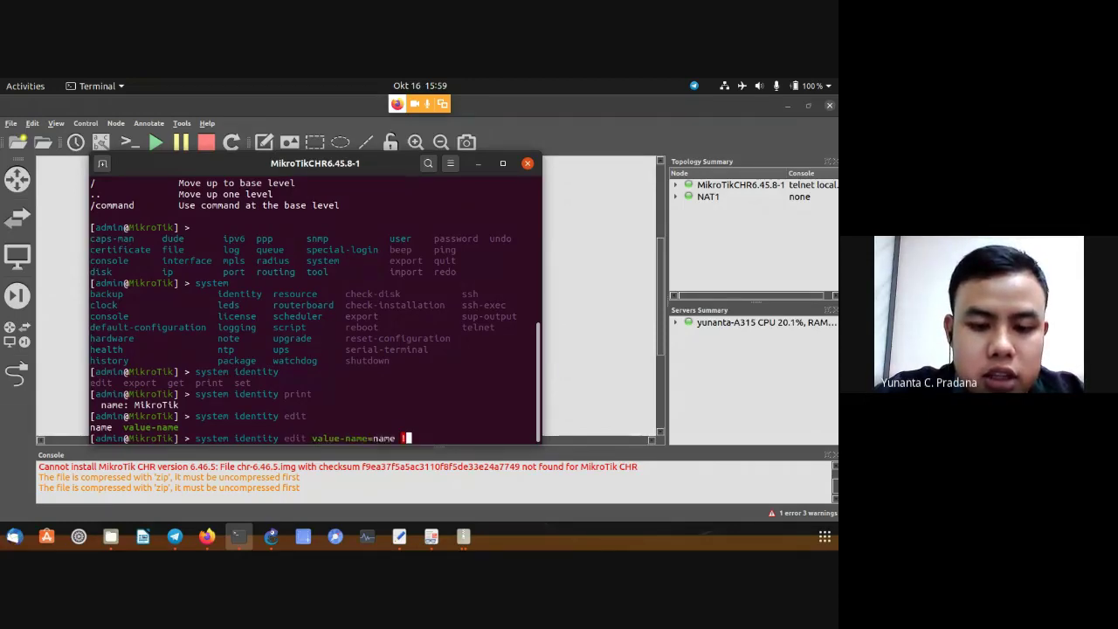
key("BackSpace")
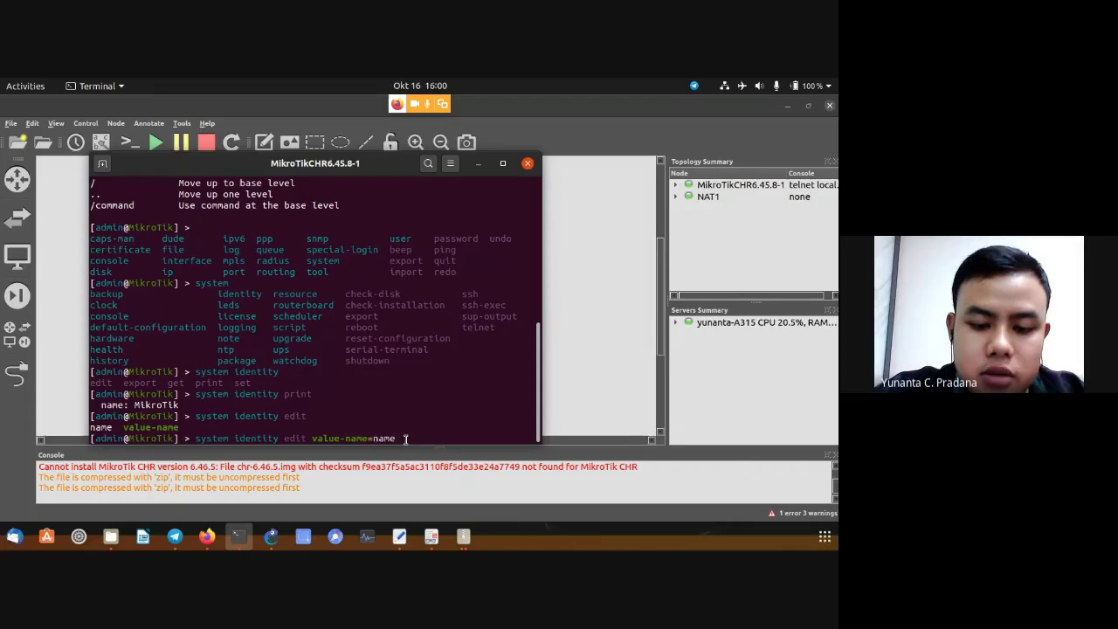
key("Return")
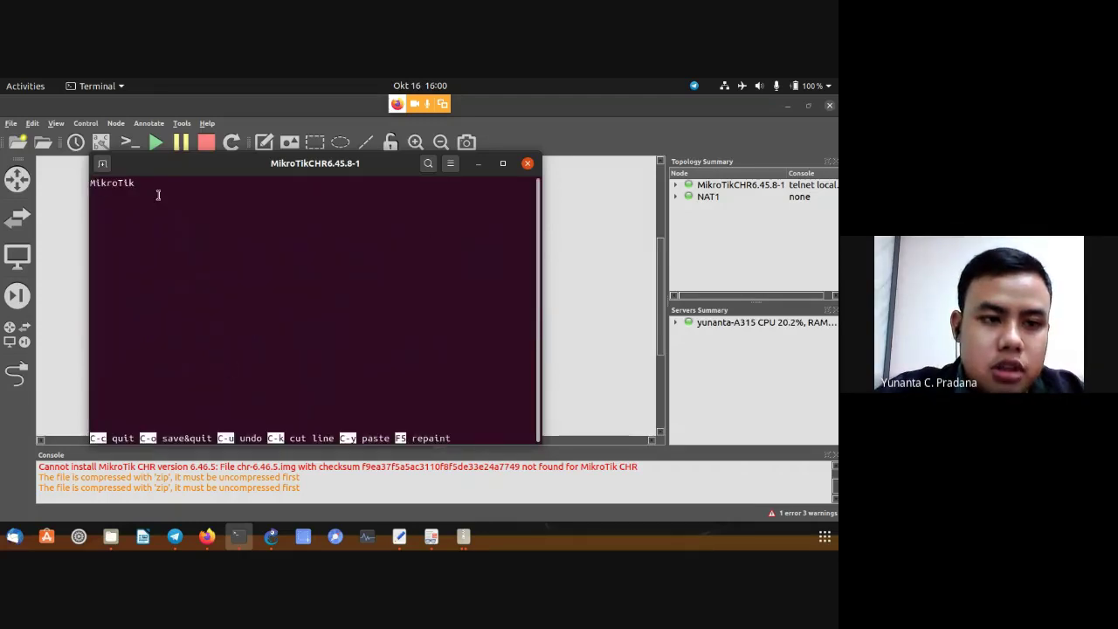
Replace MikroTik with Router A1 in the editor and save with Ctrl+O.
key("End")
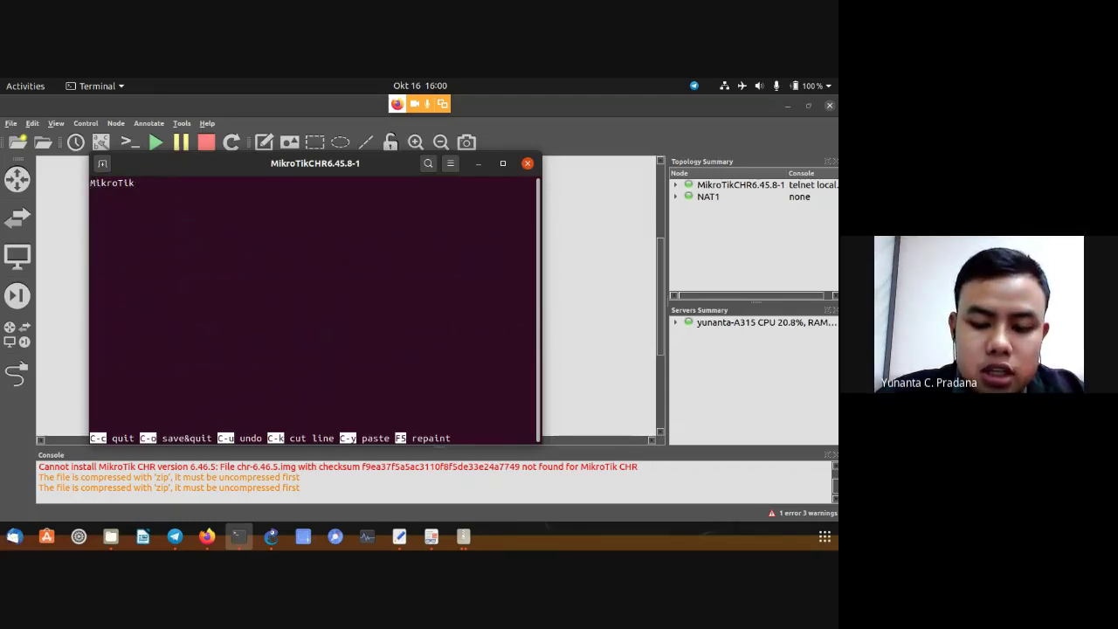
key("BackSpace")
key("BackSpace")
key("BackSpace")
key("BackSpace")
key("BackSpace")
key("BackSpace")
key("BackSpace")
key("BackSpace")
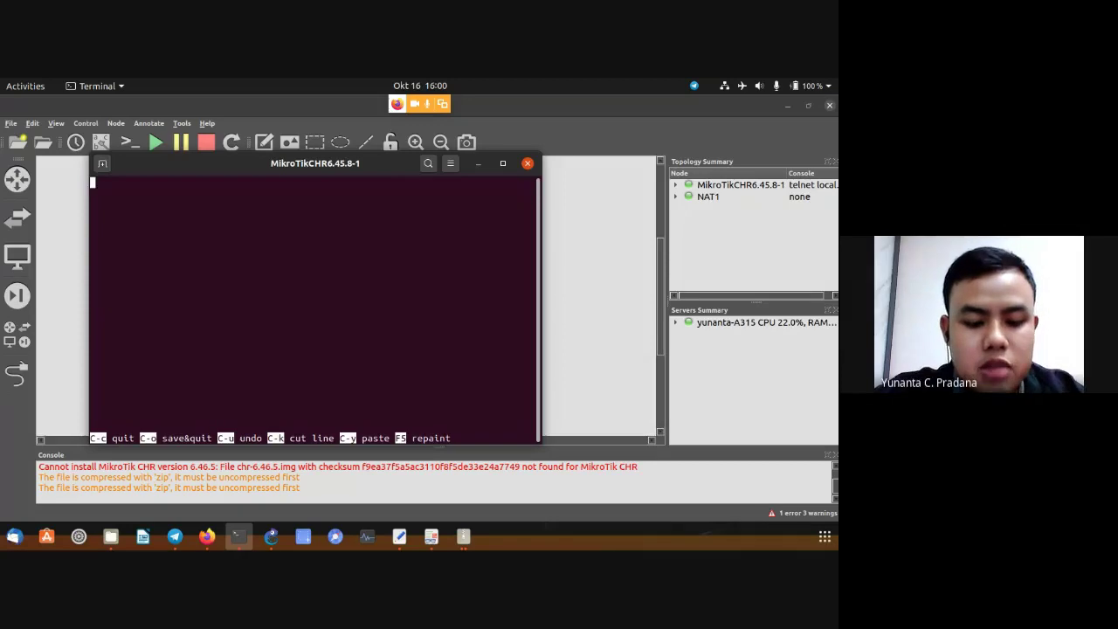
type("Router")
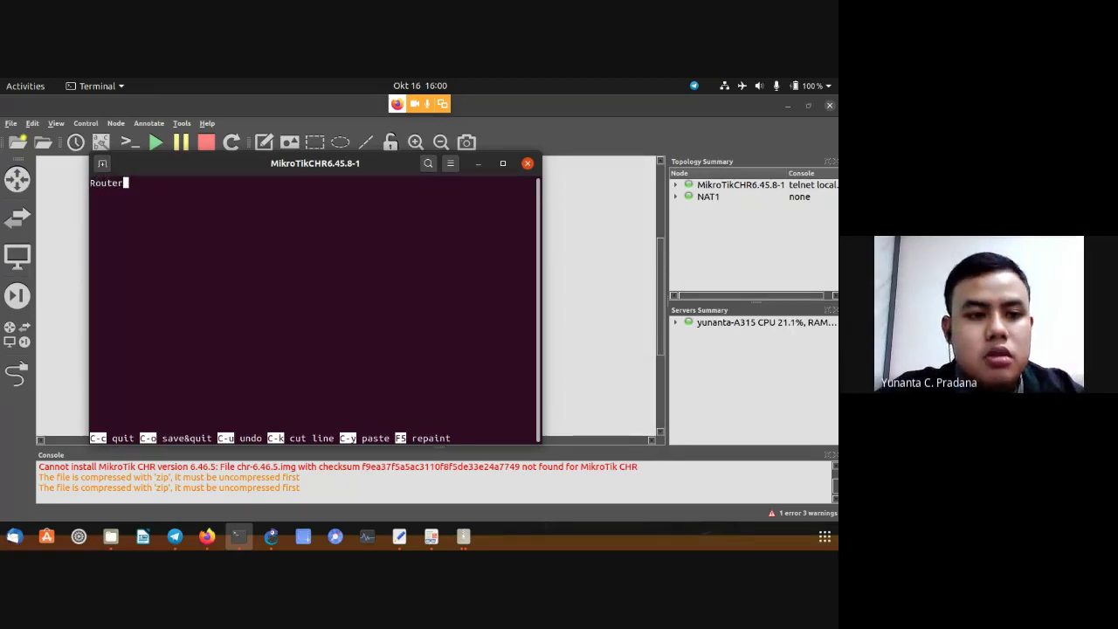
type(" A'")
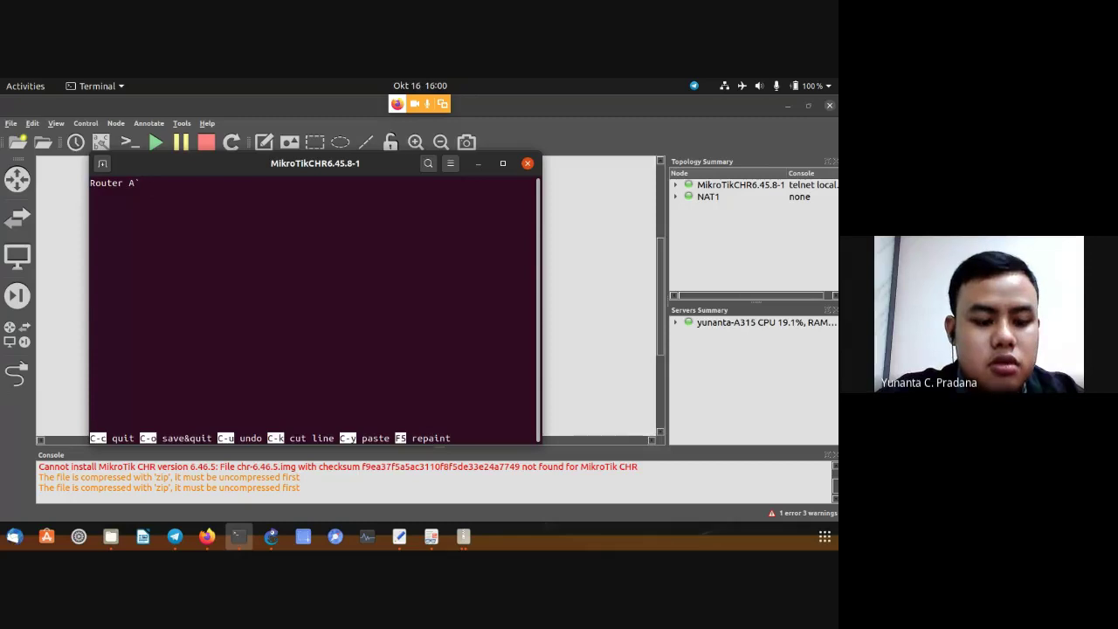
key("BackSpace")
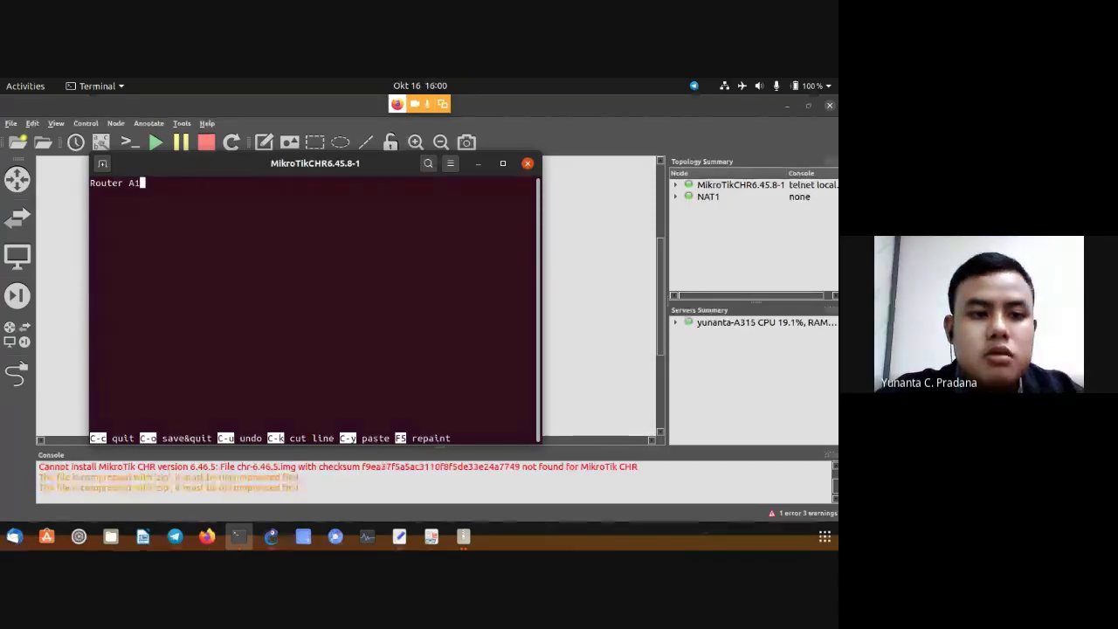
type("1")
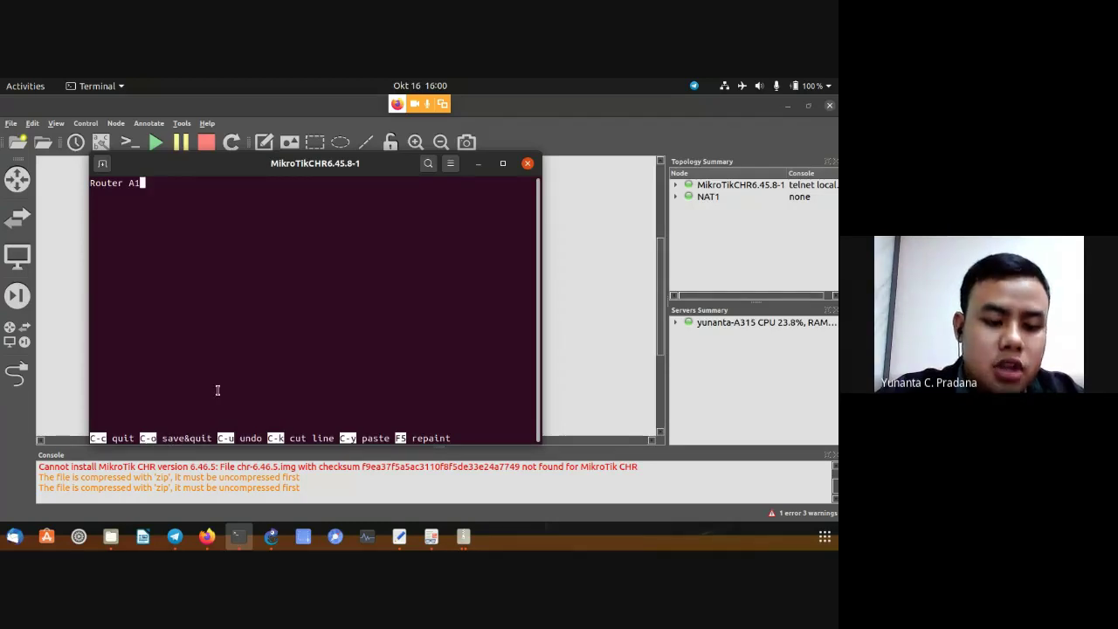
key("ctrl+o")
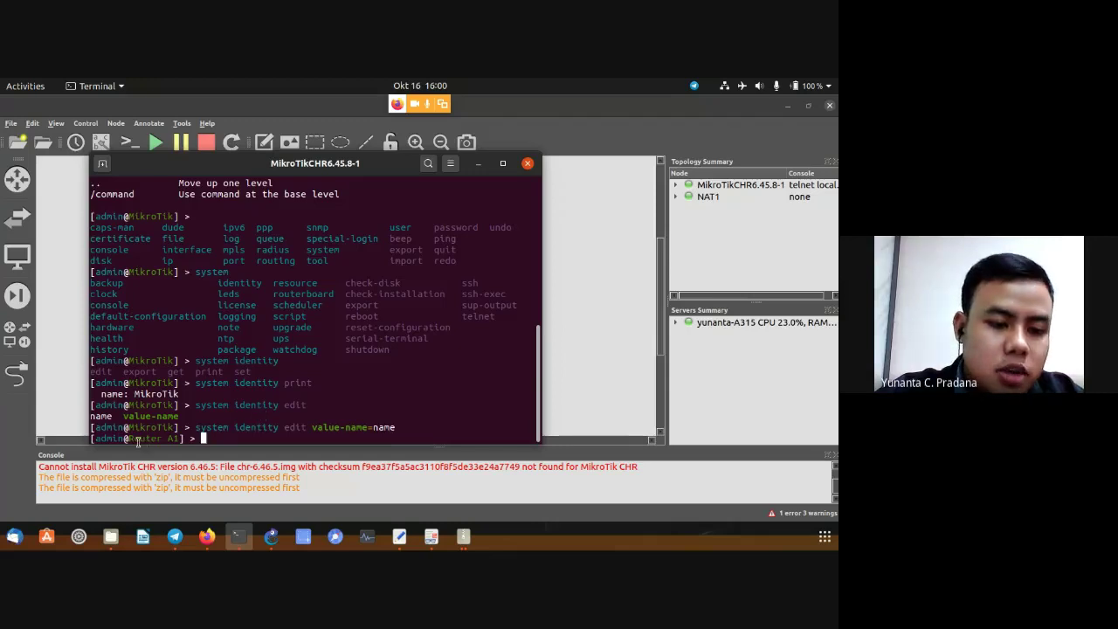
Check the admin@Router A1 prompt, then drag the console down to reveal the router–NAT1 link.
left_click_drag(129, 439, 177, 438)
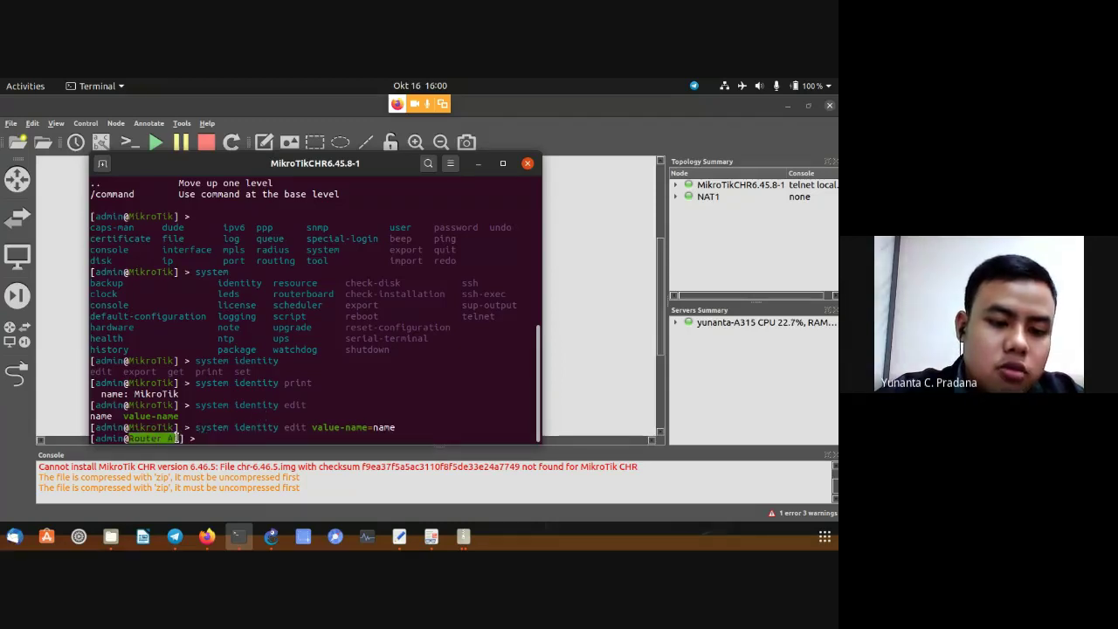
left_click(202, 437)
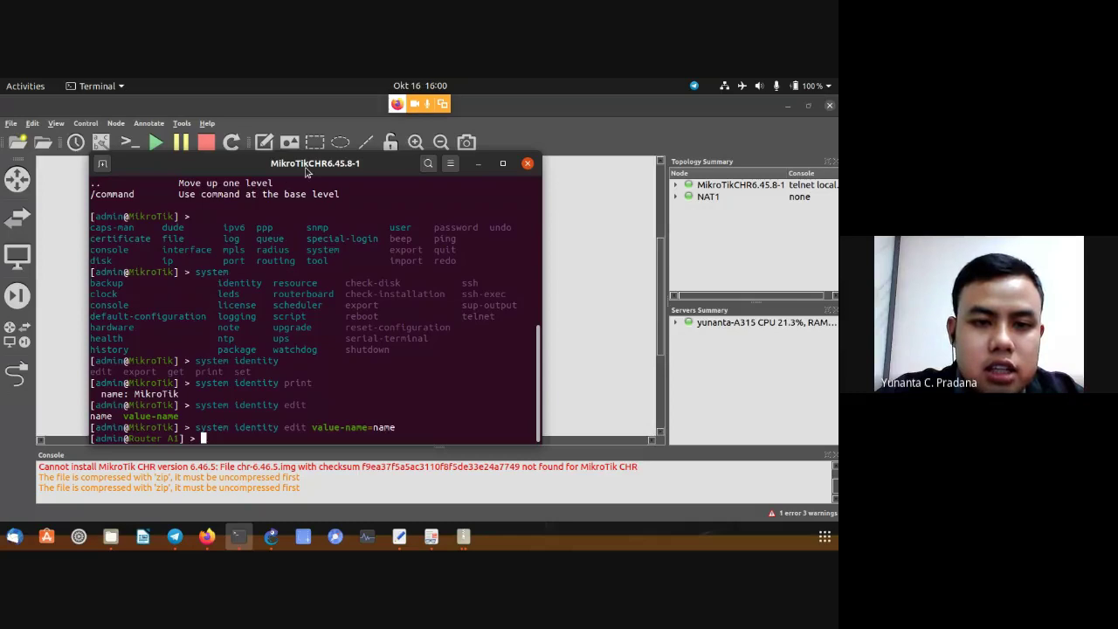
left_click_drag(307, 169, 300, 153)
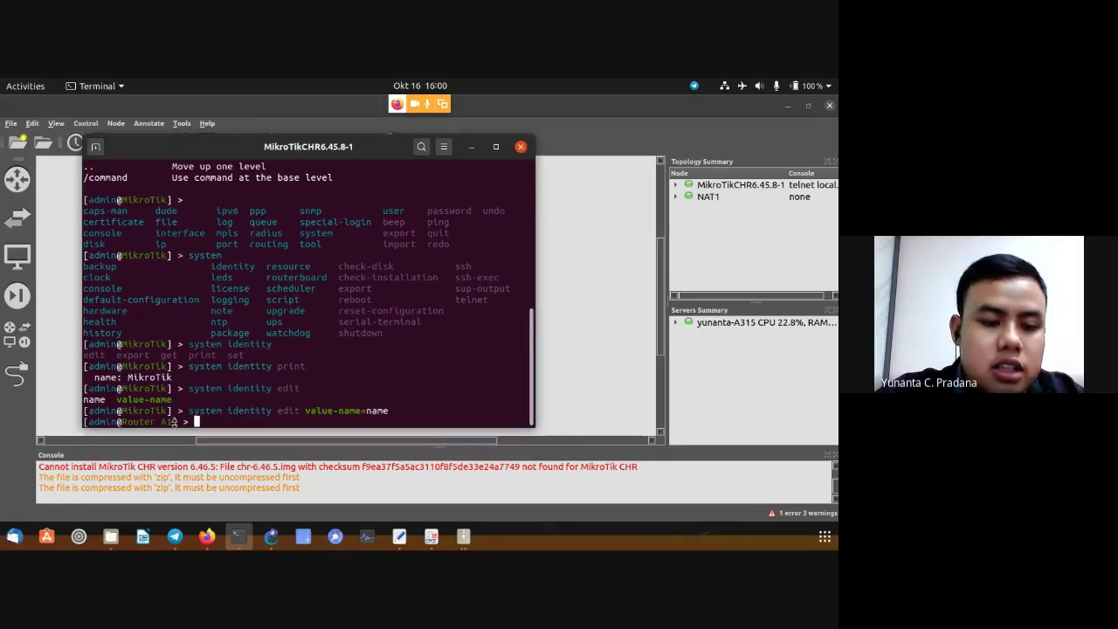
left_click_drag(174, 422, 120, 423)
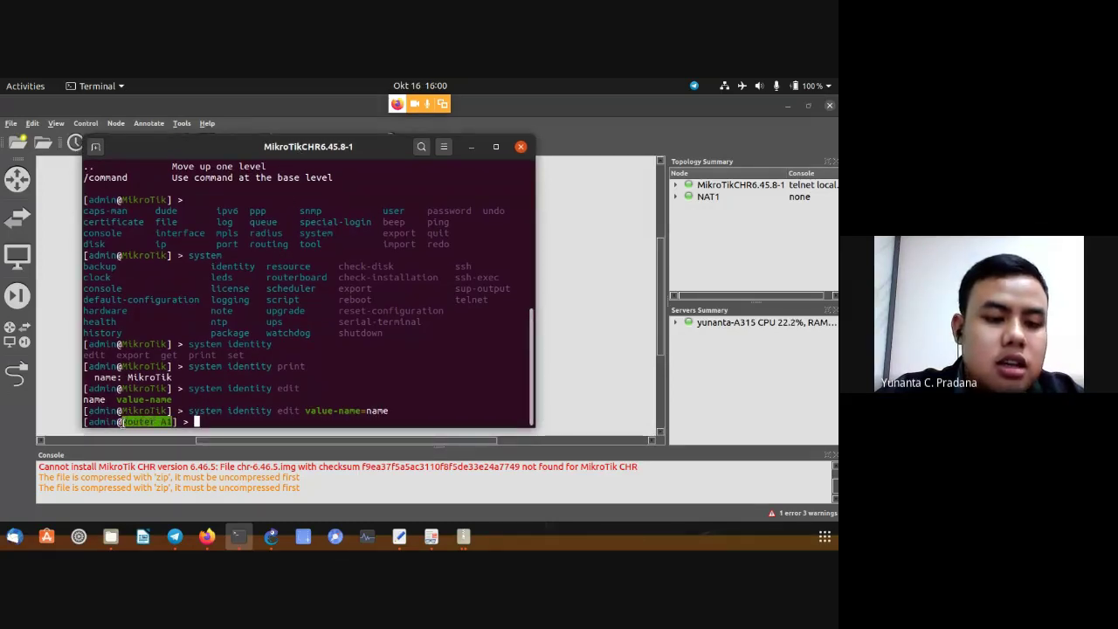
left_click(196, 423)
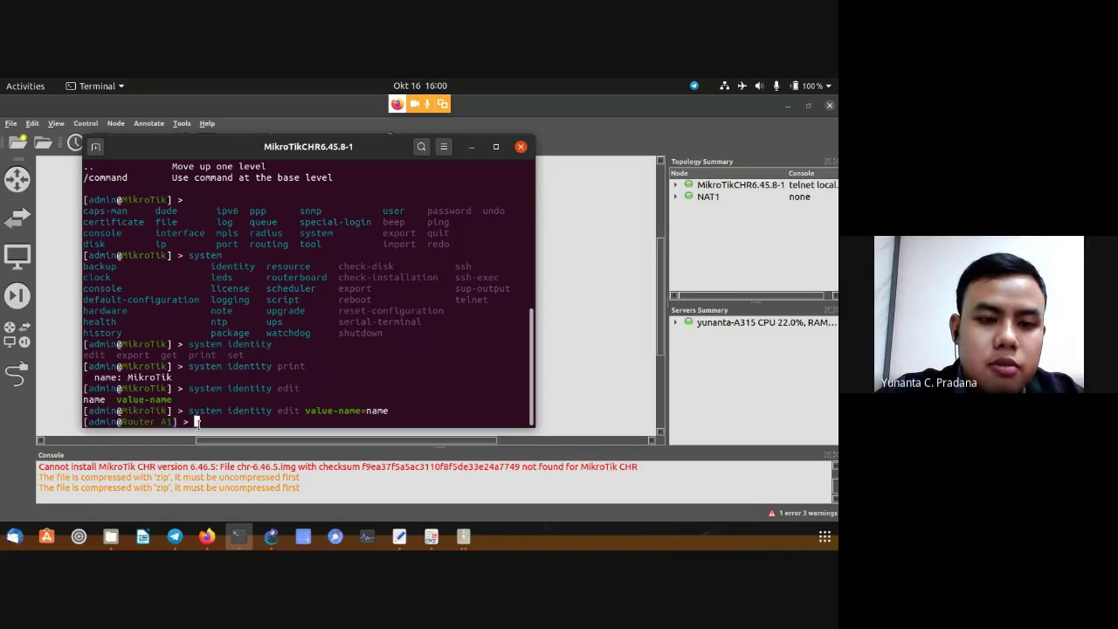
left_click_drag(332, 150, 426, 349)
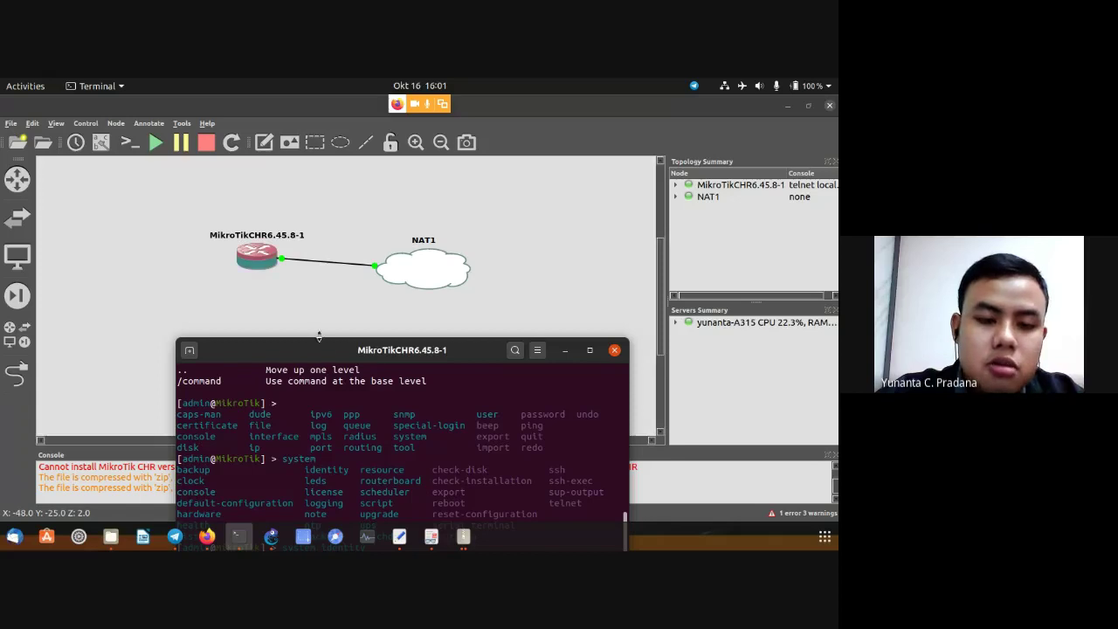
Rename the MikroTikCHR6.45.8-1 node on the canvas to RouterA1.
left_click_drag(327, 349, 292, 241)
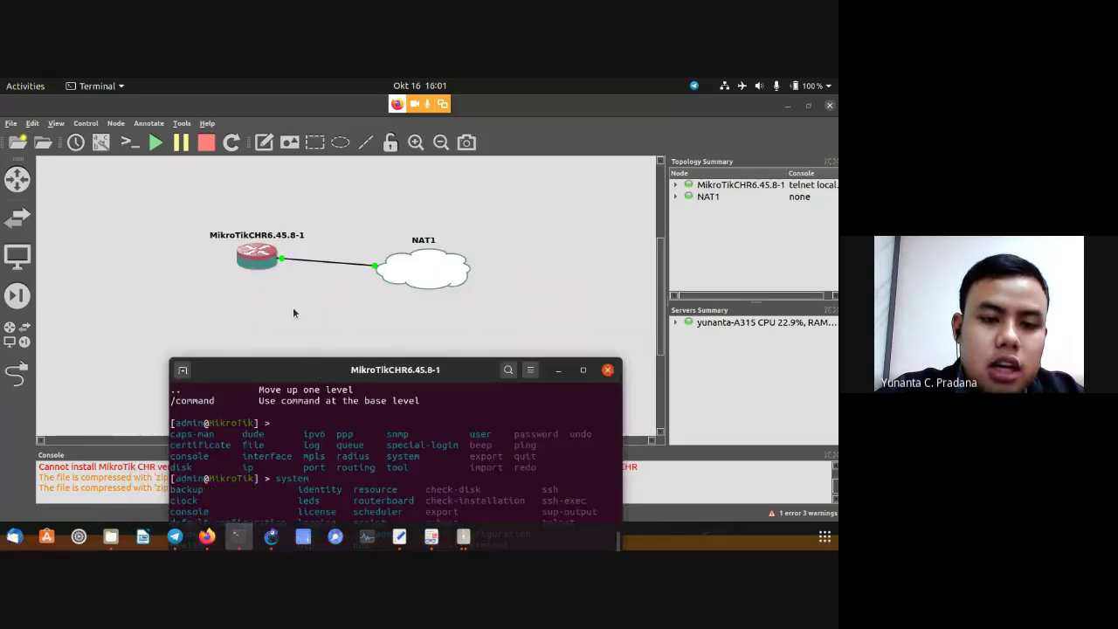
left_click(293, 307)
double_click(272, 236)
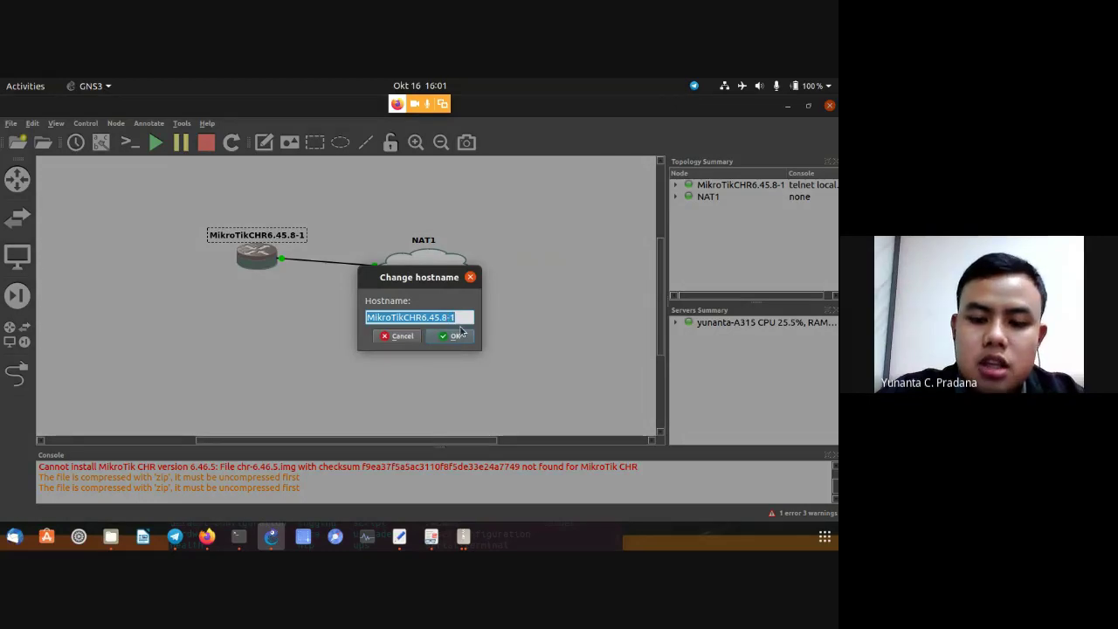
key("BackSpace")
type("Router A1")
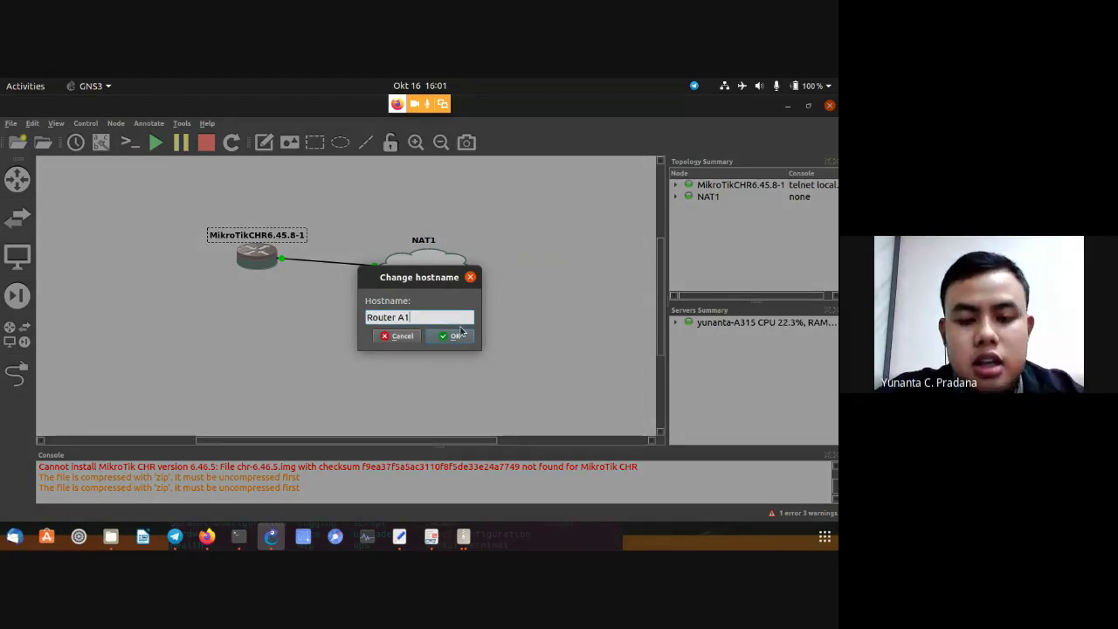
left_click(456, 337)
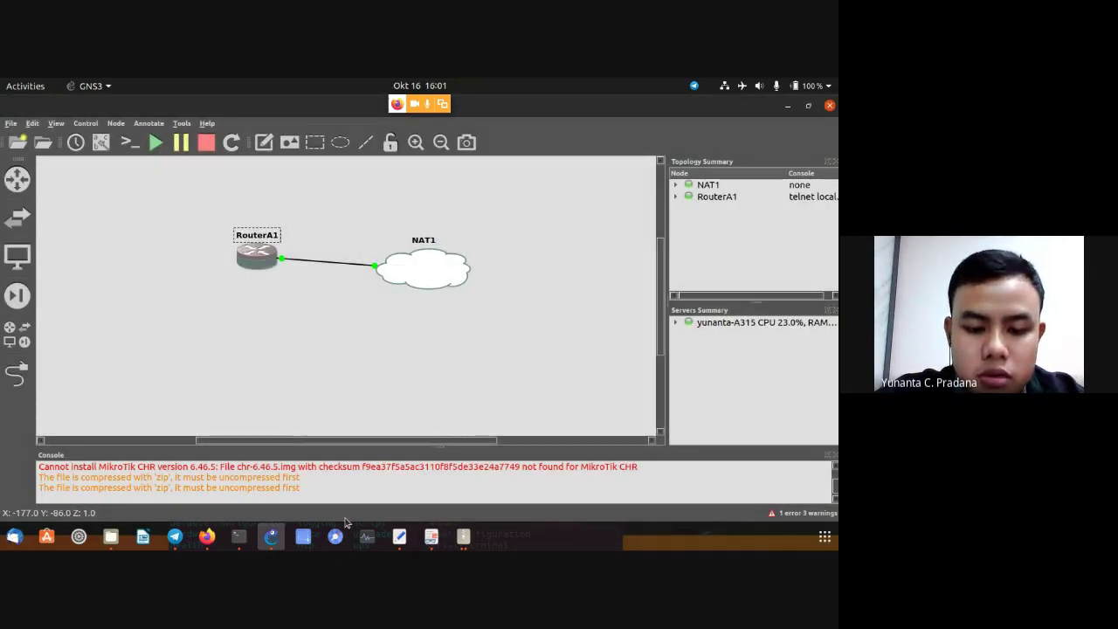
Reposition the Router A1 terminal window over the topology, then switch to the Firefox meeting window.
left_click(239, 537)
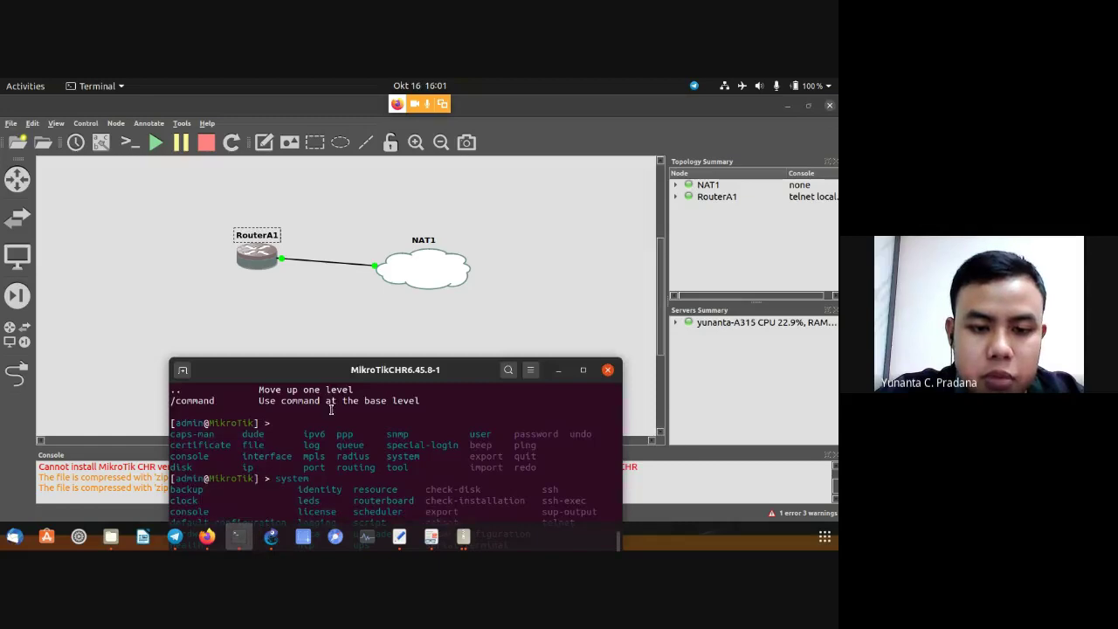
left_click_drag(394, 375, 309, 190)
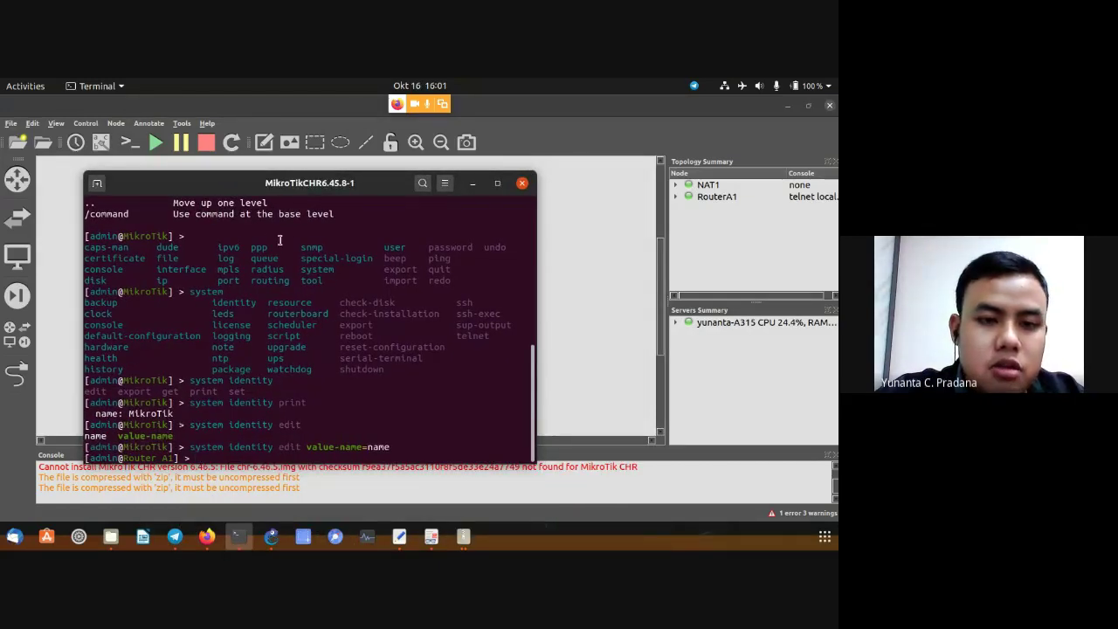
left_click_drag(323, 175, 304, 134)
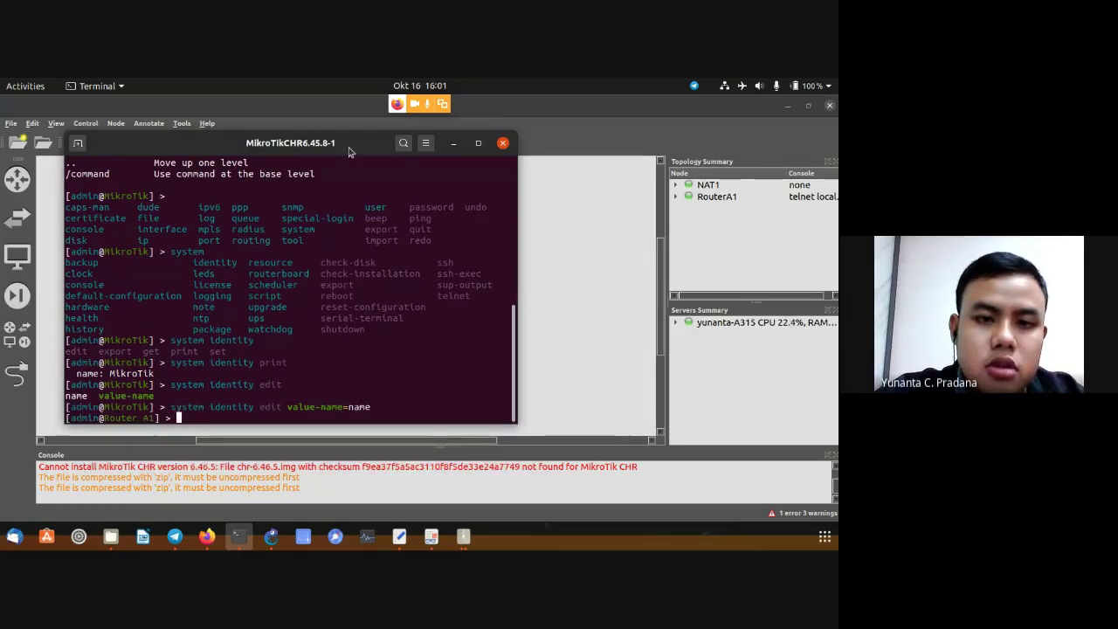
left_click_drag(349, 150, 471, 333)
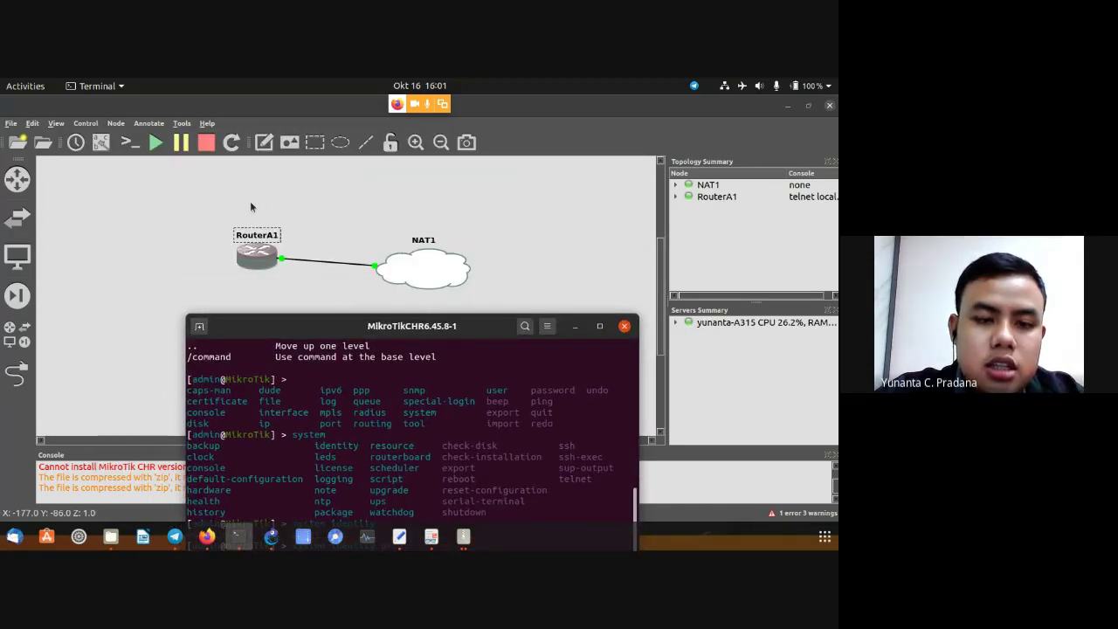
left_click_drag(383, 327, 257, 158)
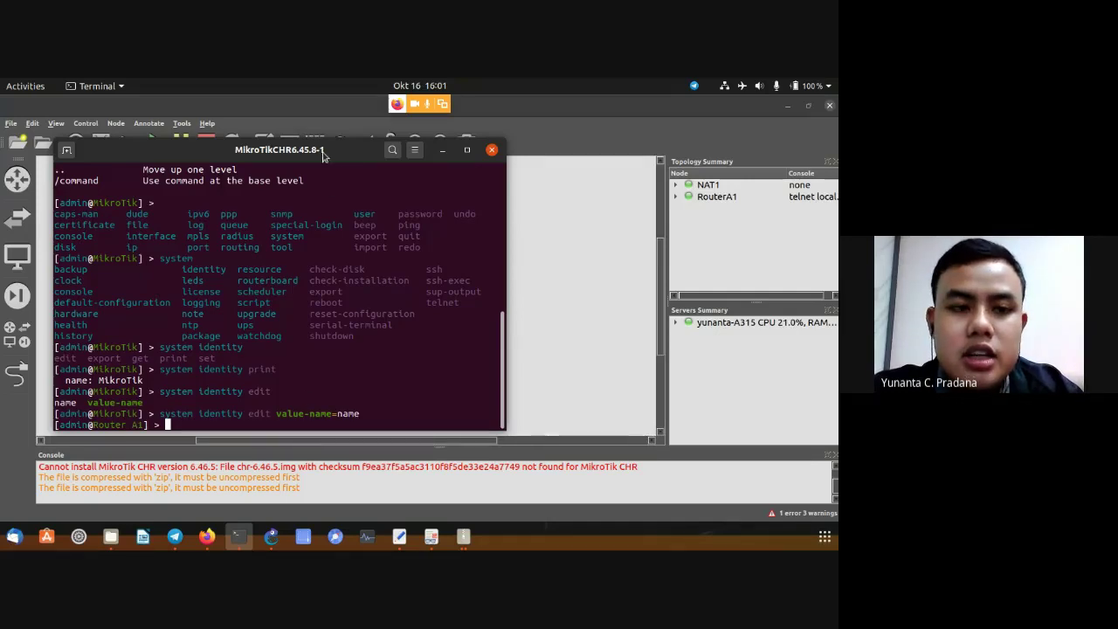
left_click_drag(322, 153, 368, 155)
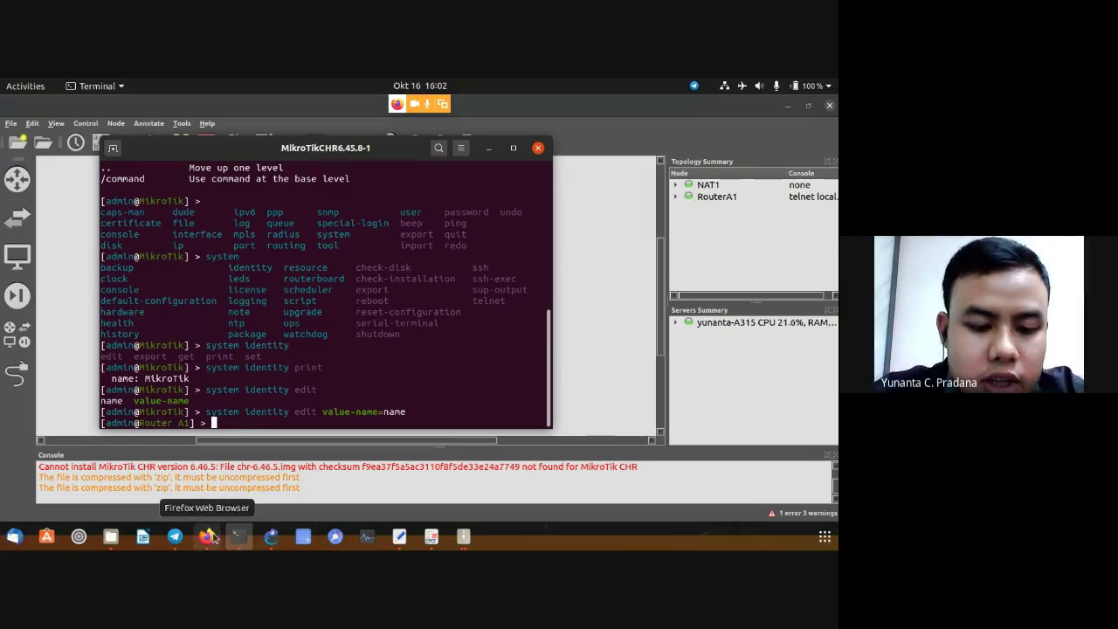
left_click(206, 536)
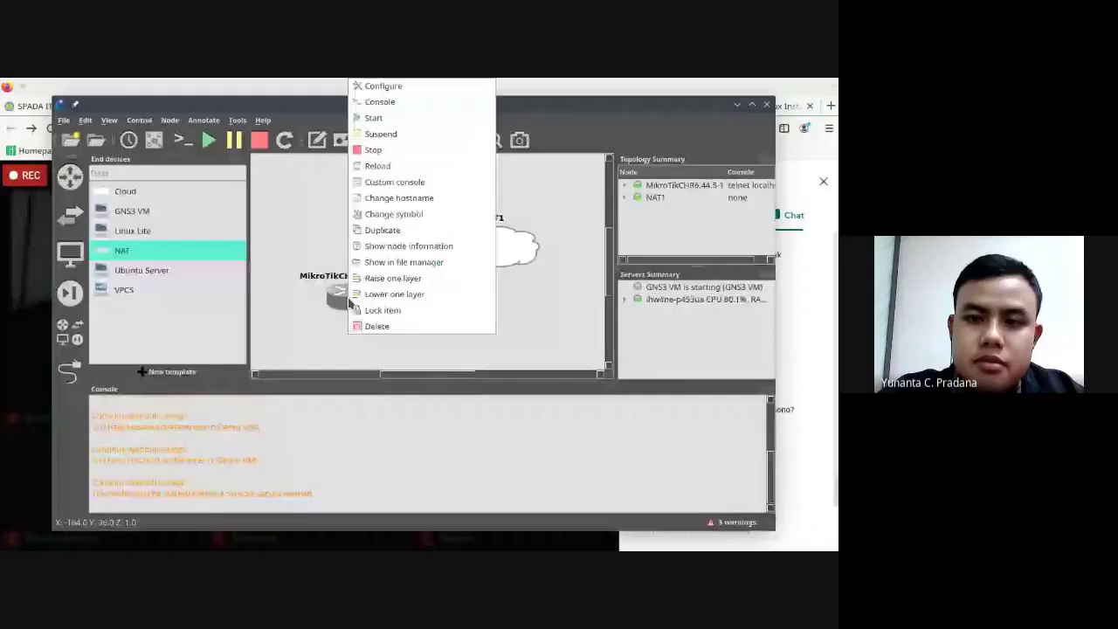
Set the router's custom console command to the predefined KDE Konsole entry.
left_click(385, 182)
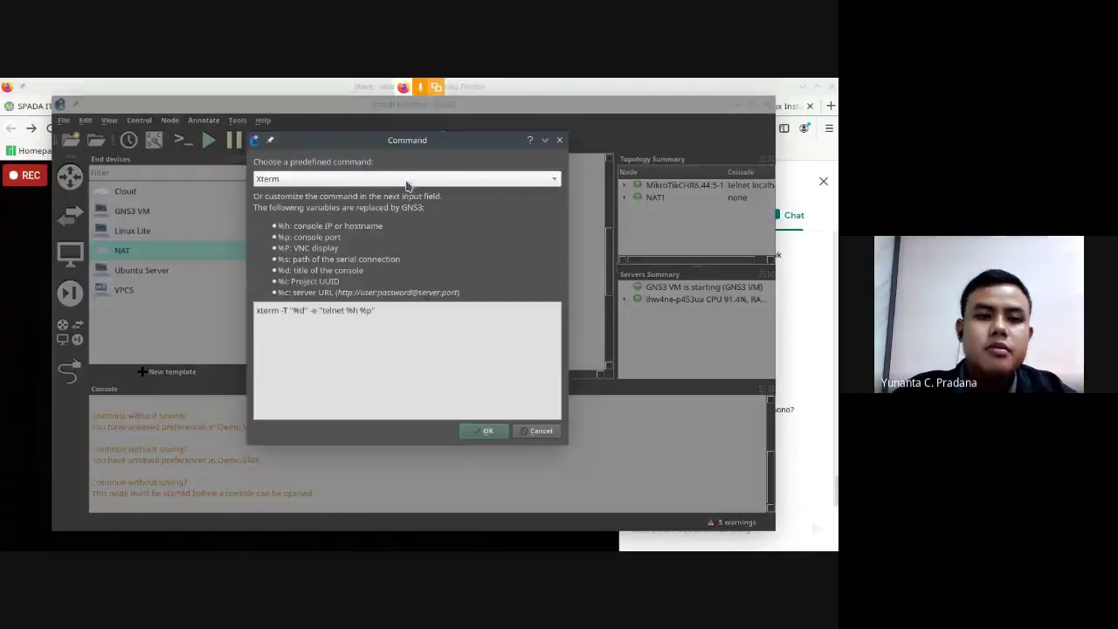
left_click(379, 181)
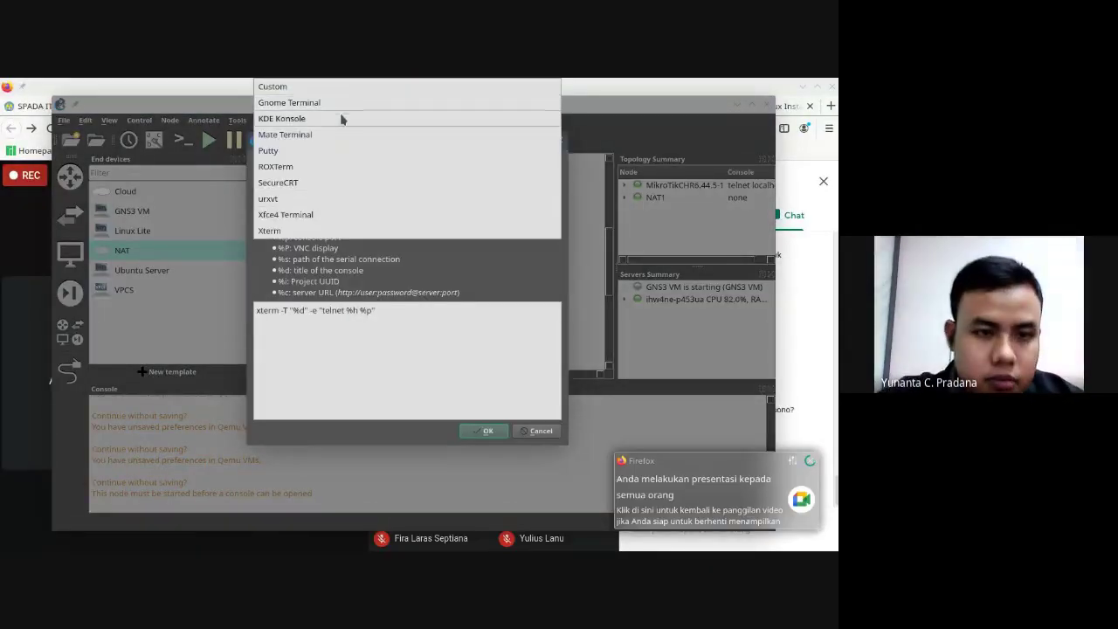
left_click(341, 119)
left_click(485, 431)
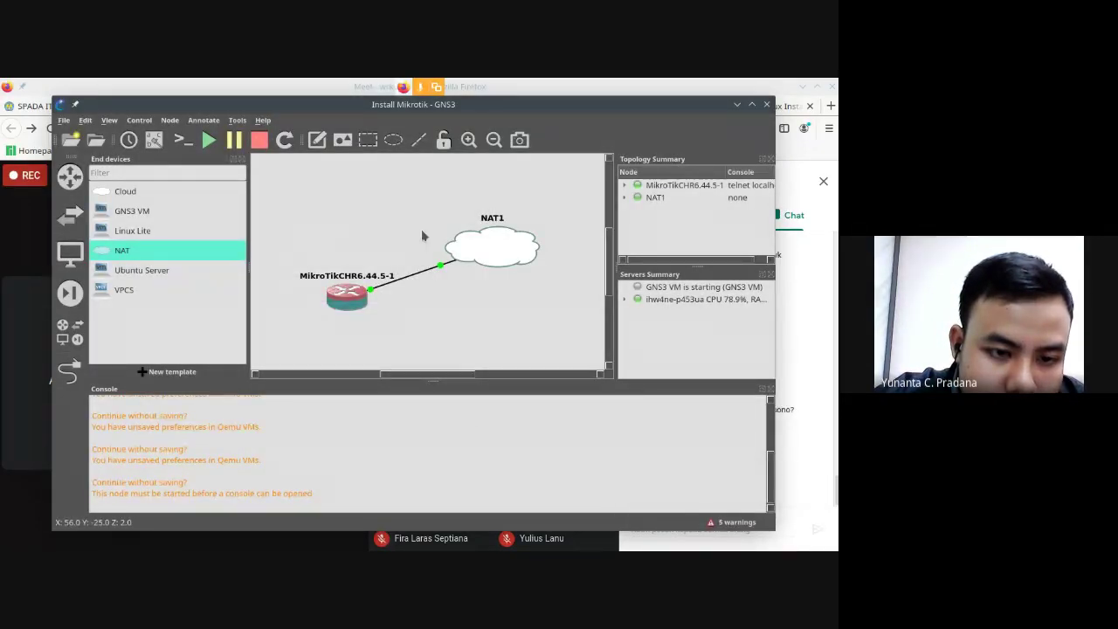
Move the Konsole window aside and abandon the pending value-name prompt with Ctrl+C.
left_click_drag(482, 111, 525, 146)
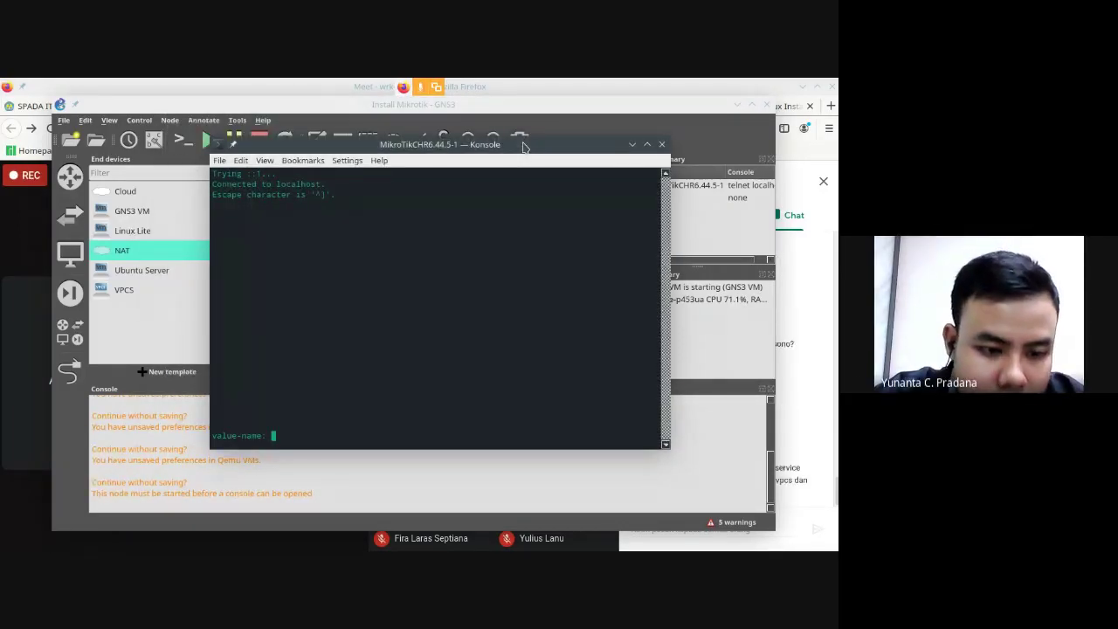
type("a")
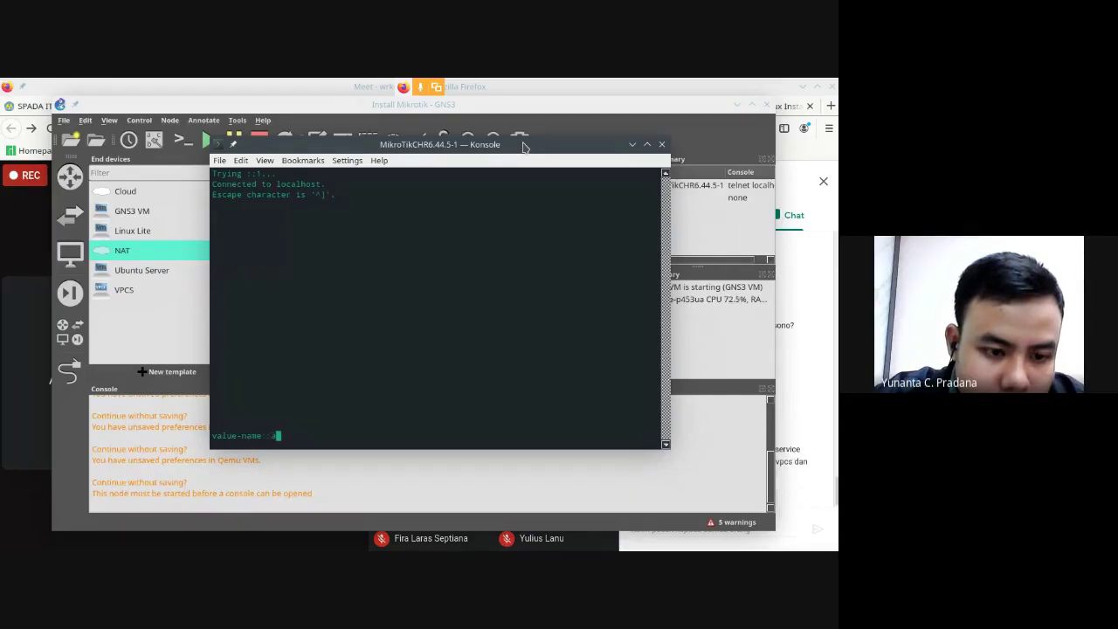
key("BackSpace")
type("M1")
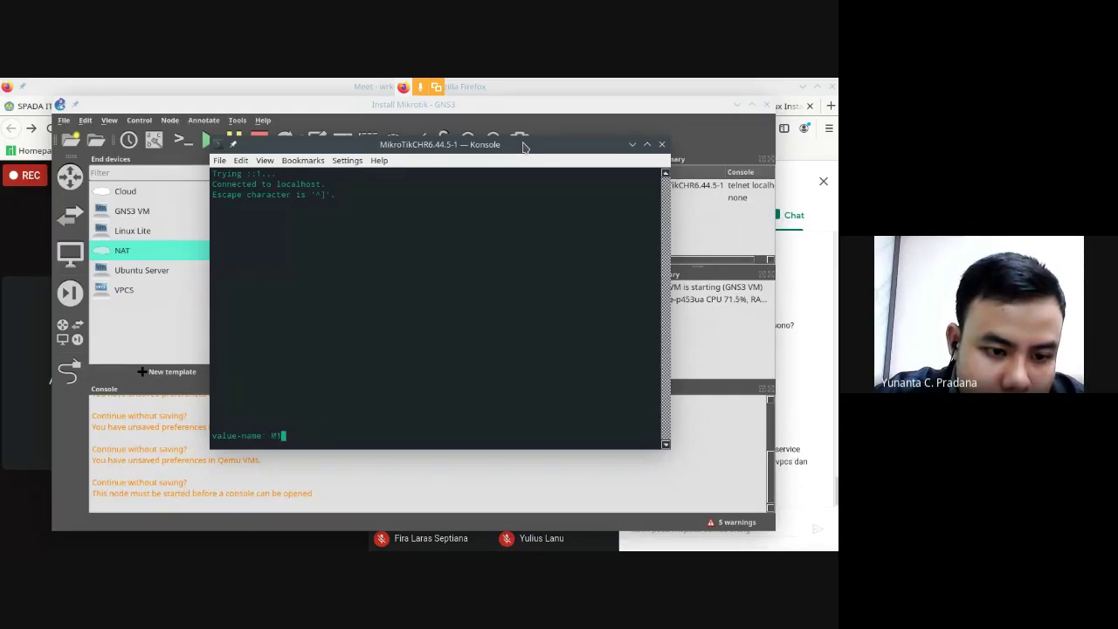
key("ctrl+c")
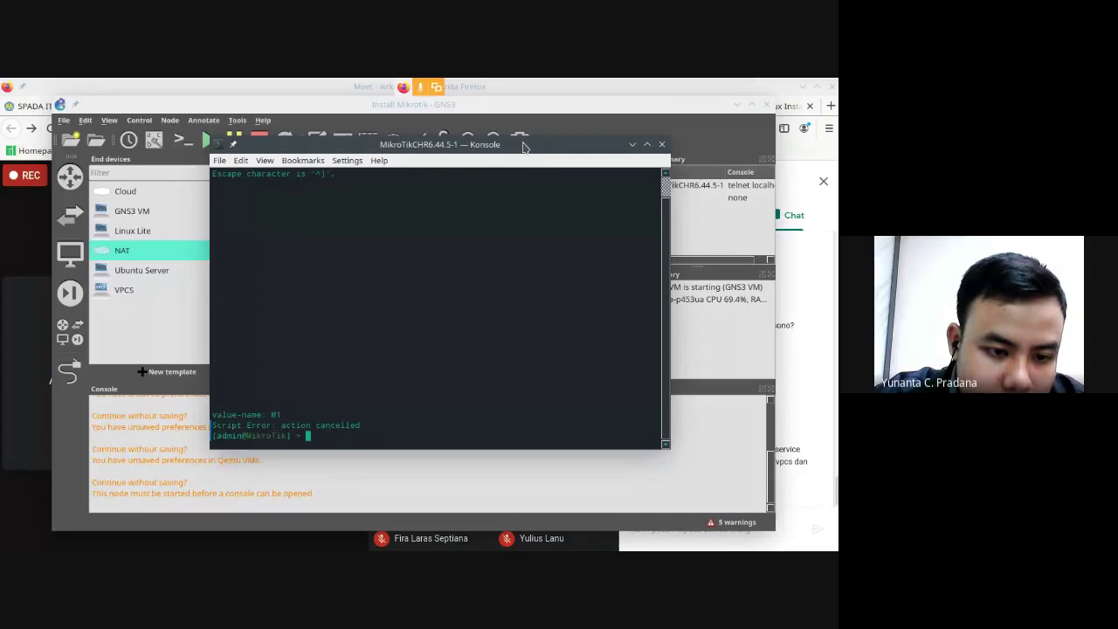
Rerun 'system identity edit' and enlarge the Konsole text size.
type("system id")
key("BackSpace")
key("BackSpace")
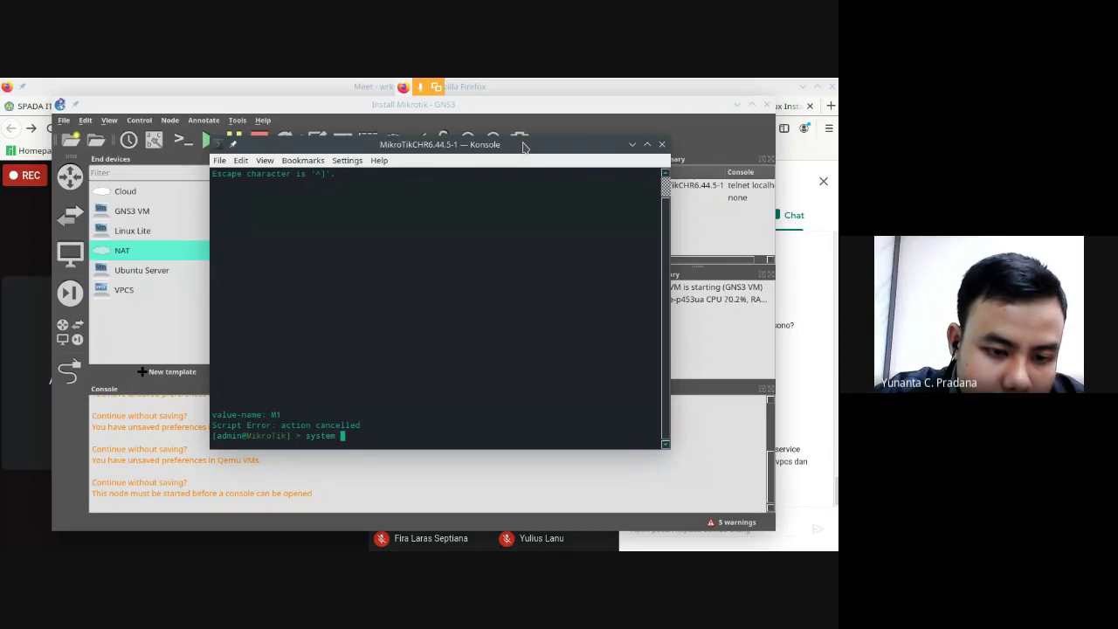
type("ide")
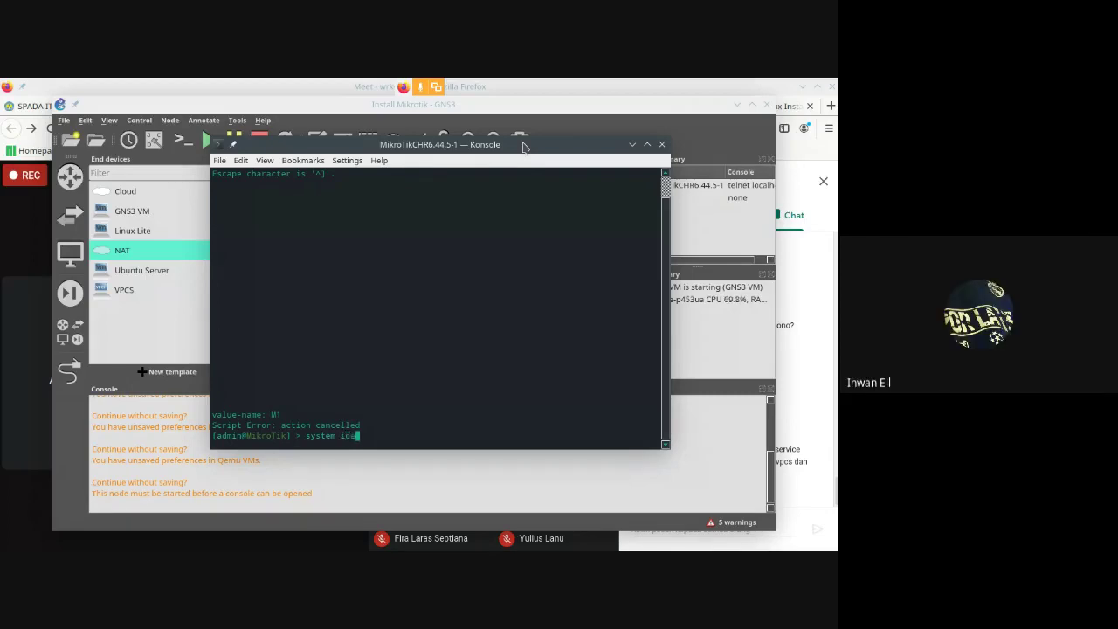
type("ntity edit")
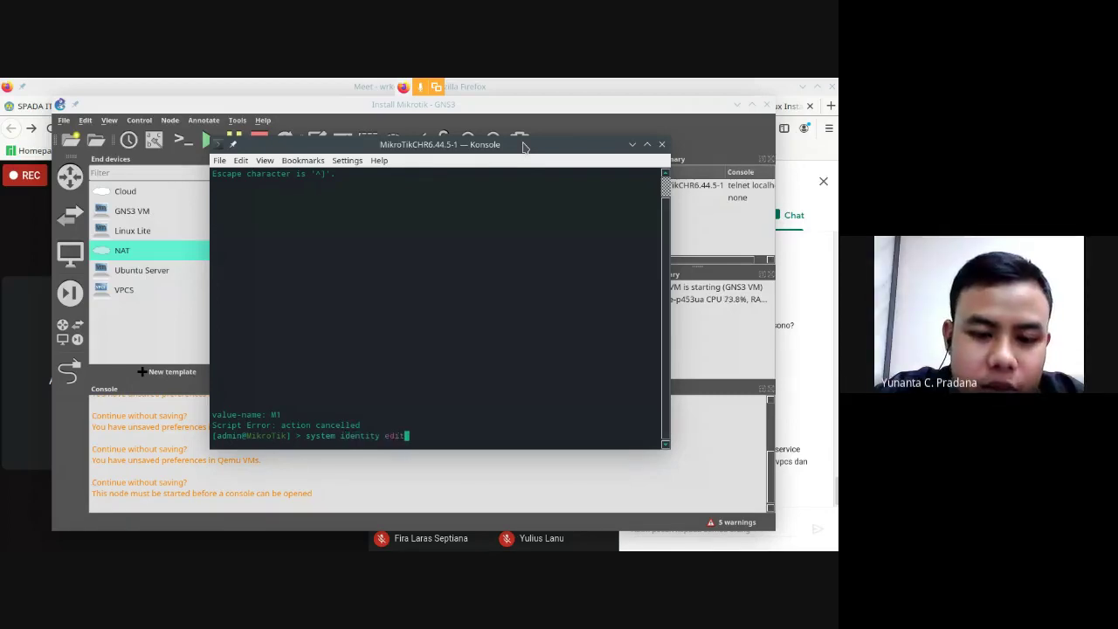
key("Return")
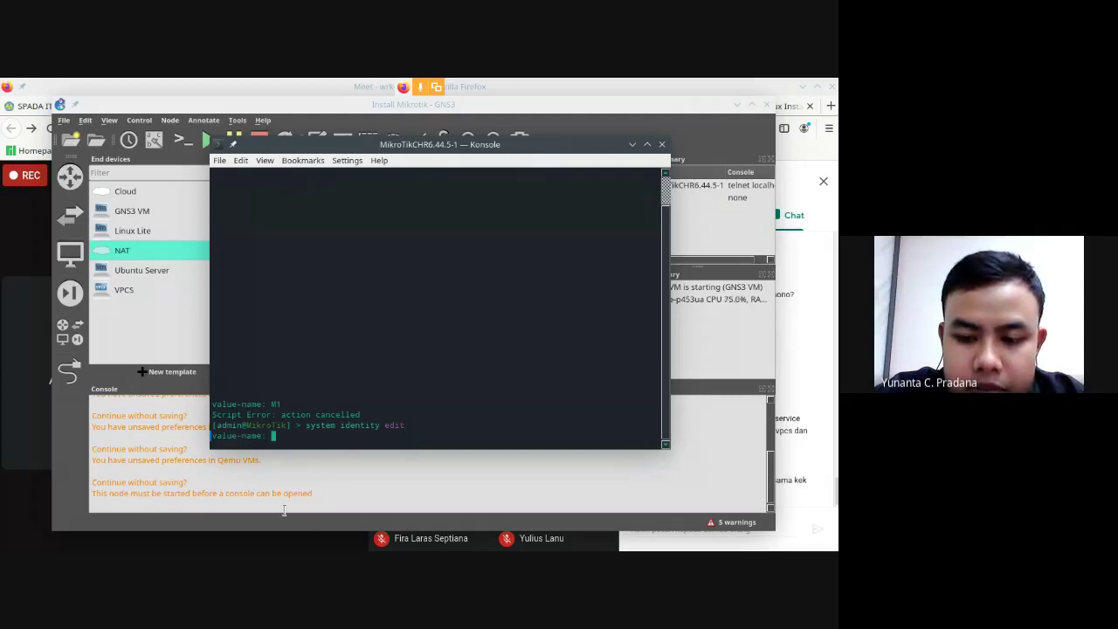
key("ctrl+plus")
key("ctrl+plus")
key("ctrl+plus")
key("ctrl+plus")
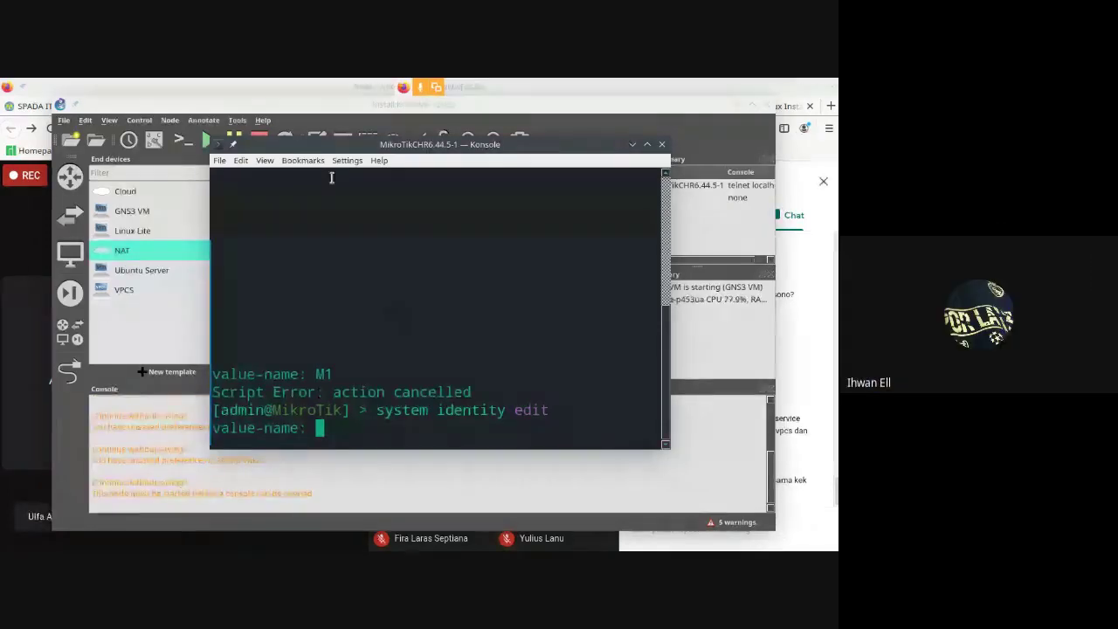
Type Mikrotik1 at the name prompt, then erase it and cancel the prompt.
left_click_drag(396, 144, 400, 166)
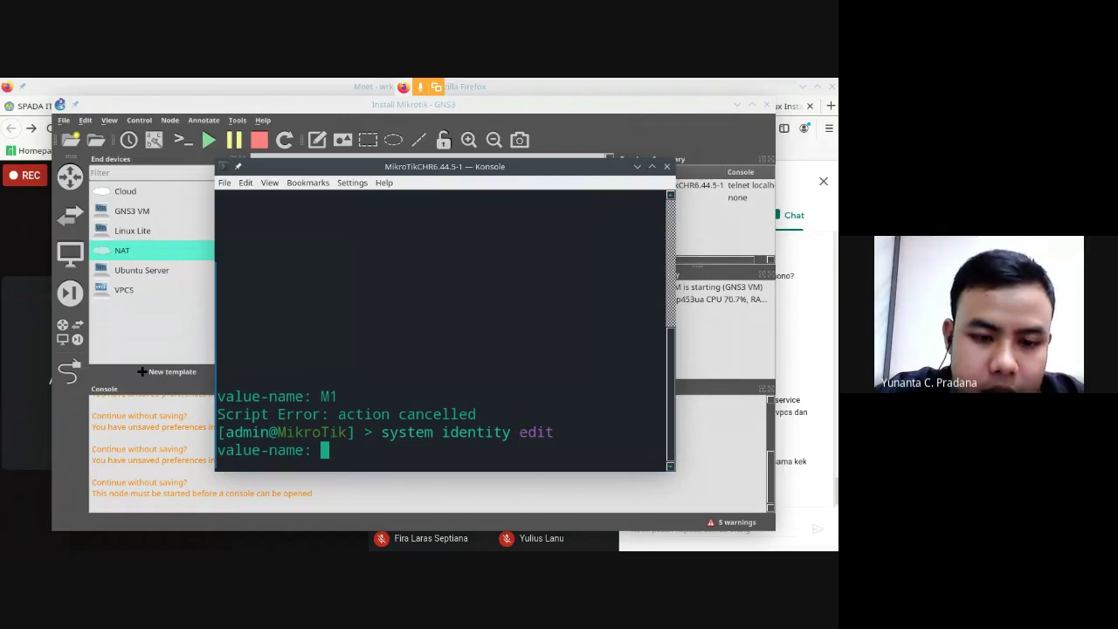
type("Mikrotik")
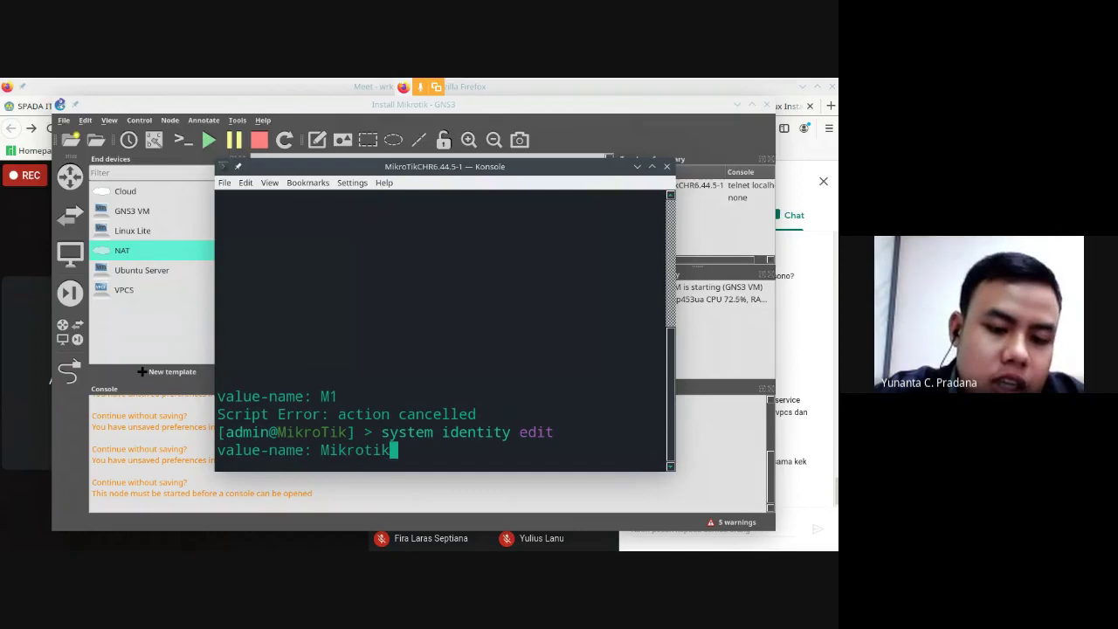
type("1")
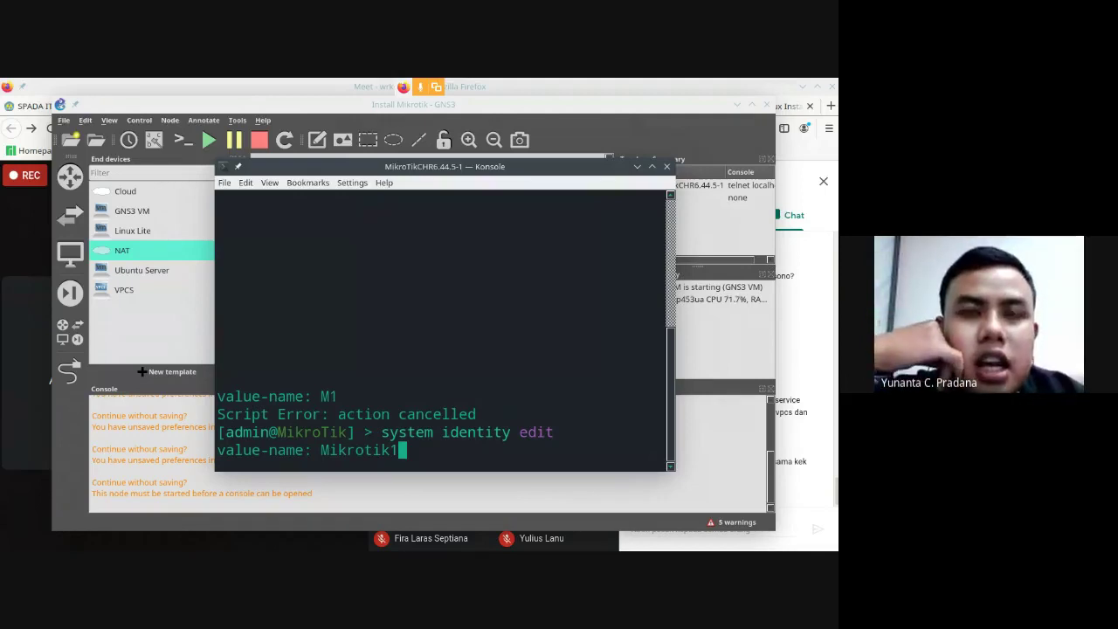
key("BackSpace")
key("BackSpace")
key("BackSpace")
key("BackSpace")
key("BackSpace")
key("BackSpace")
key("BackSpace")
key("BackSpace")
key("BackSpace")
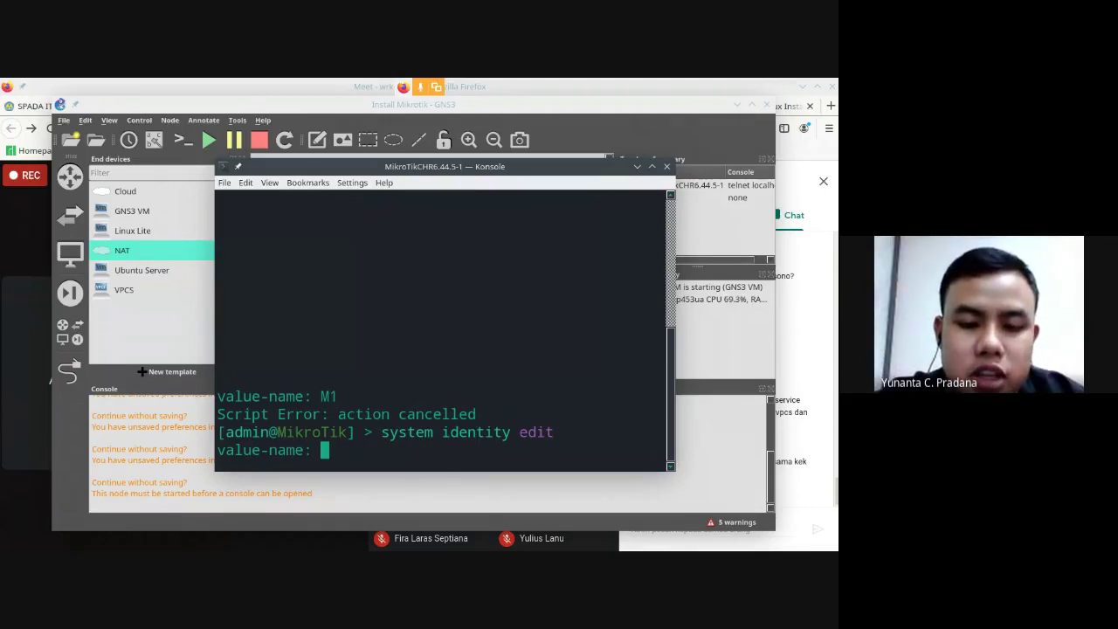
key("ctrl+c")
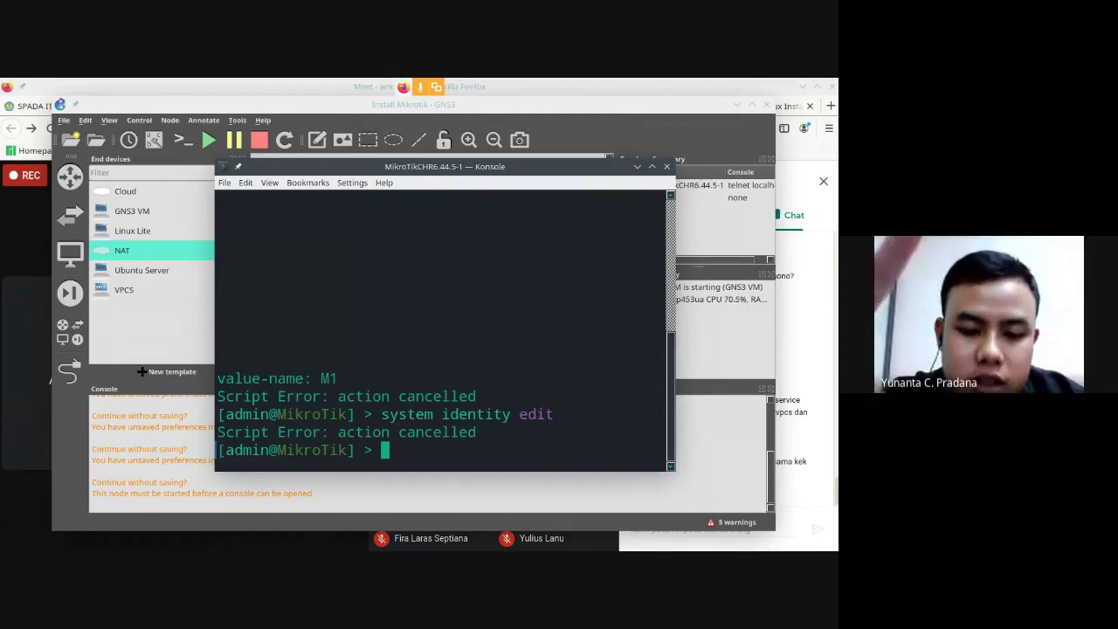
Explore Tab completion options for 'system identity edit', then clear the command line.
type("system ")
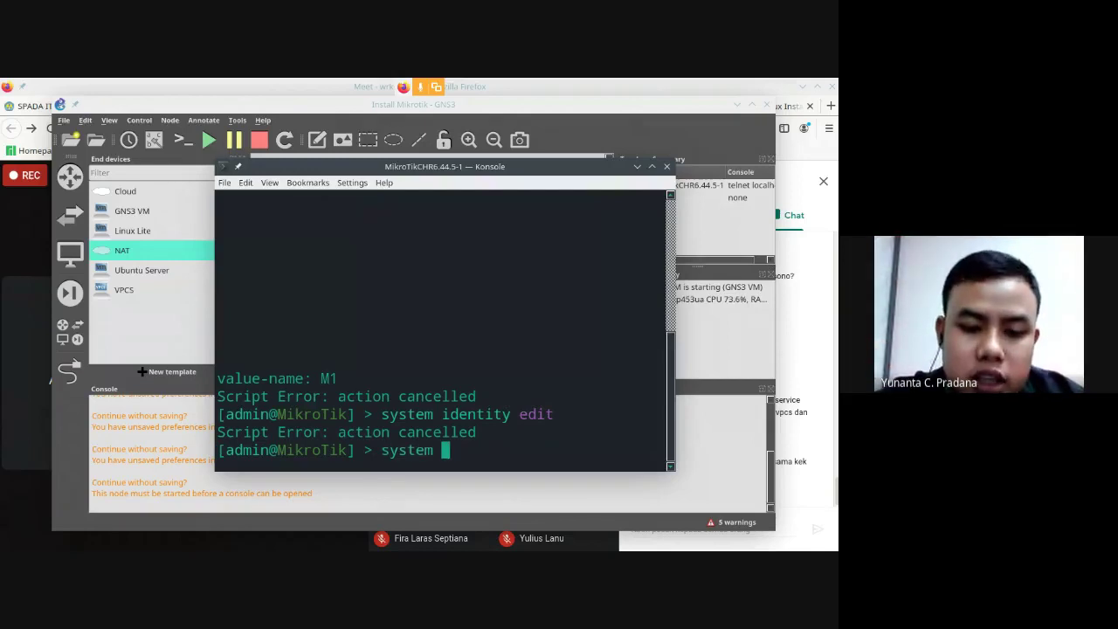
type("identity ")
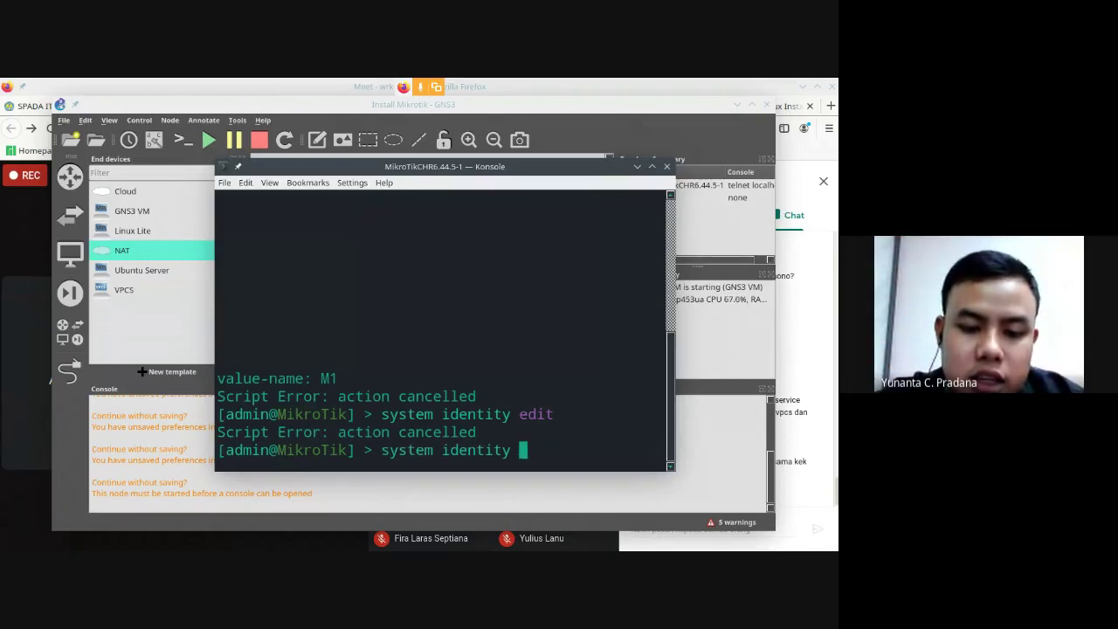
type("edit")
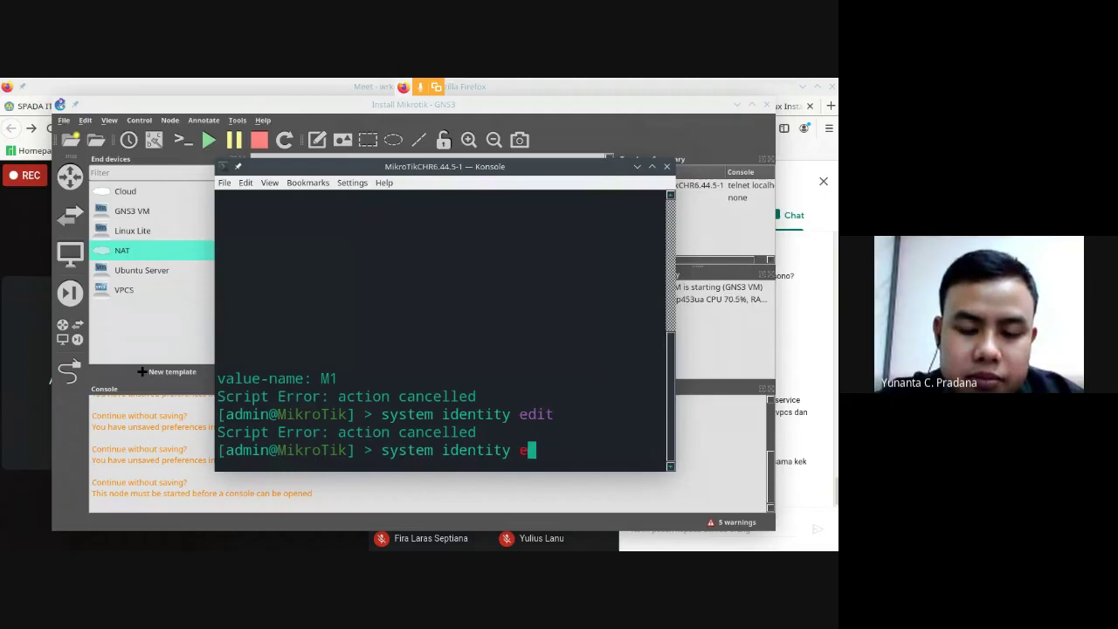
key("Tab")
key("Tab")
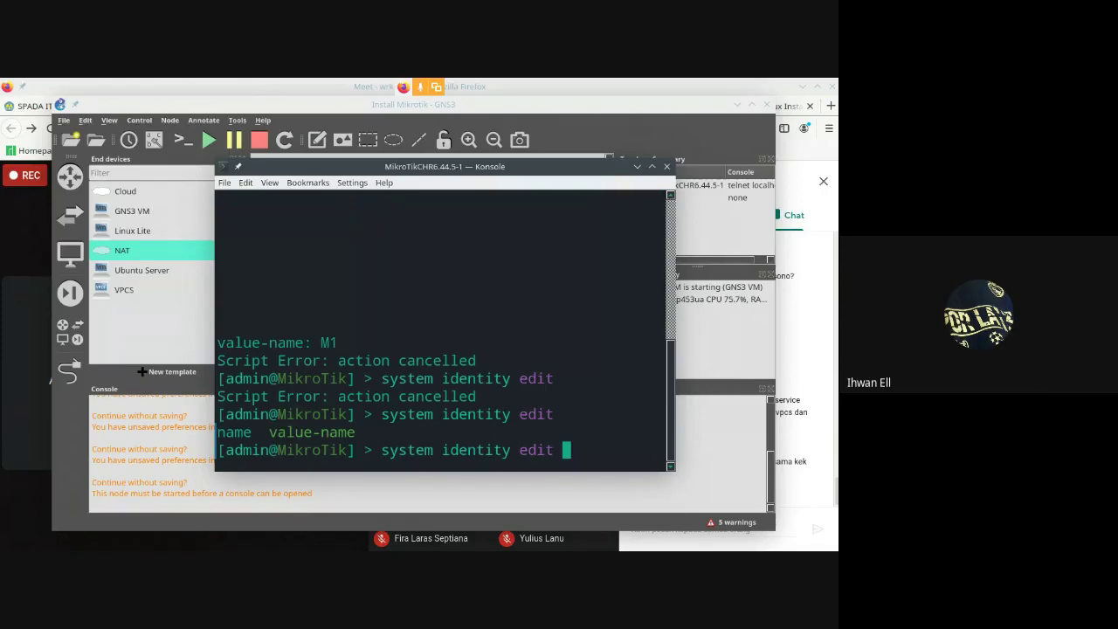
key("BackSpace")
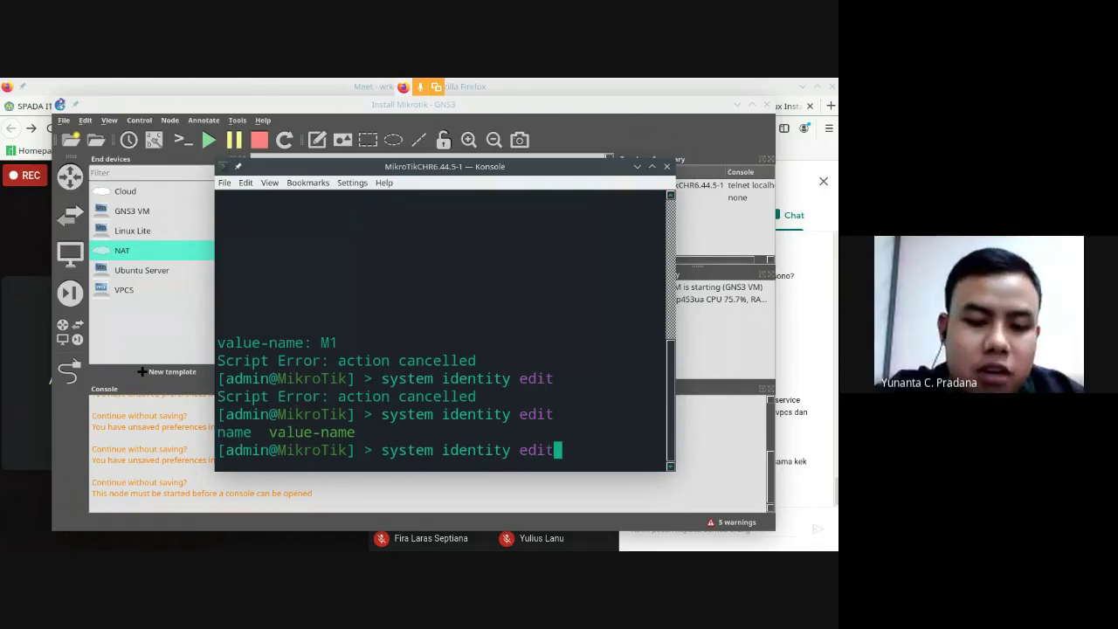
key("BackSpace")
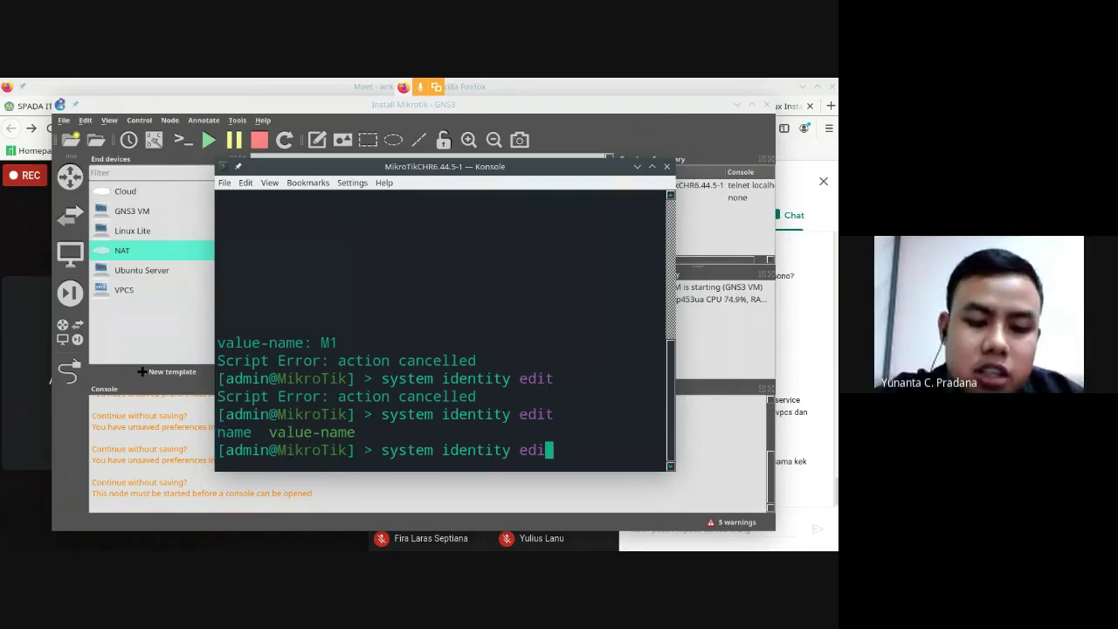
key("BackSpace")
key("BackSpace")
key("BackSpace")
key("BackSpace")
key("BackSpace")
key("BackSpace")
key("BackSpace")
key("BackSpace")
key("BackSpace")
key("BackSpace")
key("BackSpace")
key("BackSpace")
key("BackSpace")
key("BackSpace")
key("BackSpace")
key("BackSpace")
key("BackSpace")
key("BackSpace")
key("BackSpace")
type("ipv6")
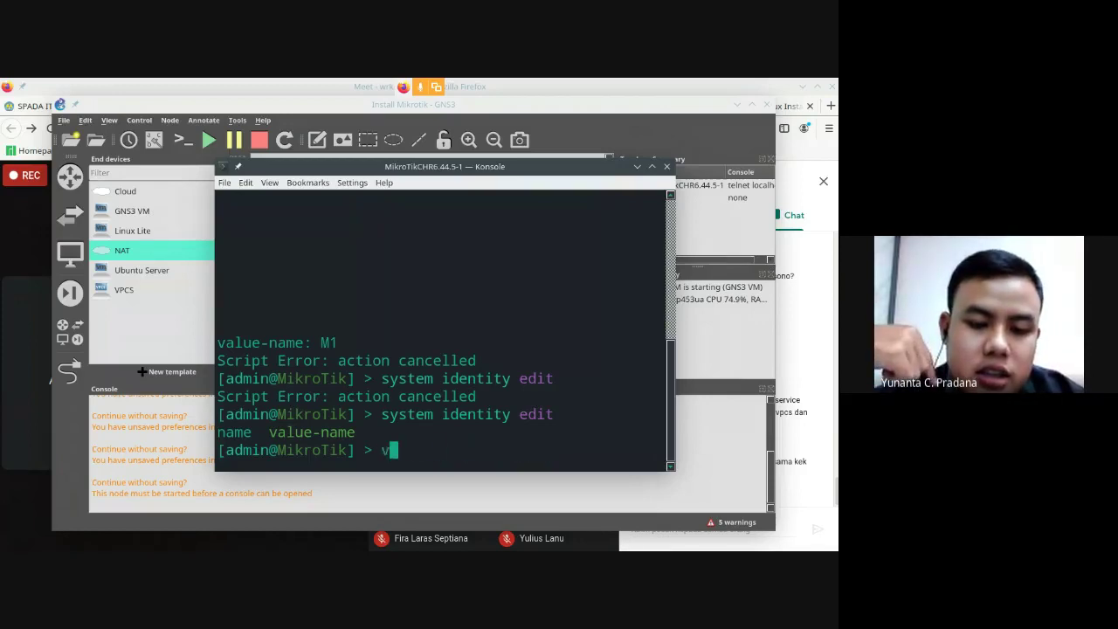
key("BackSpace")
key("BackSpace")
key("BackSpace")
key("BackSpace")
key("BackSpace")
type("valu")
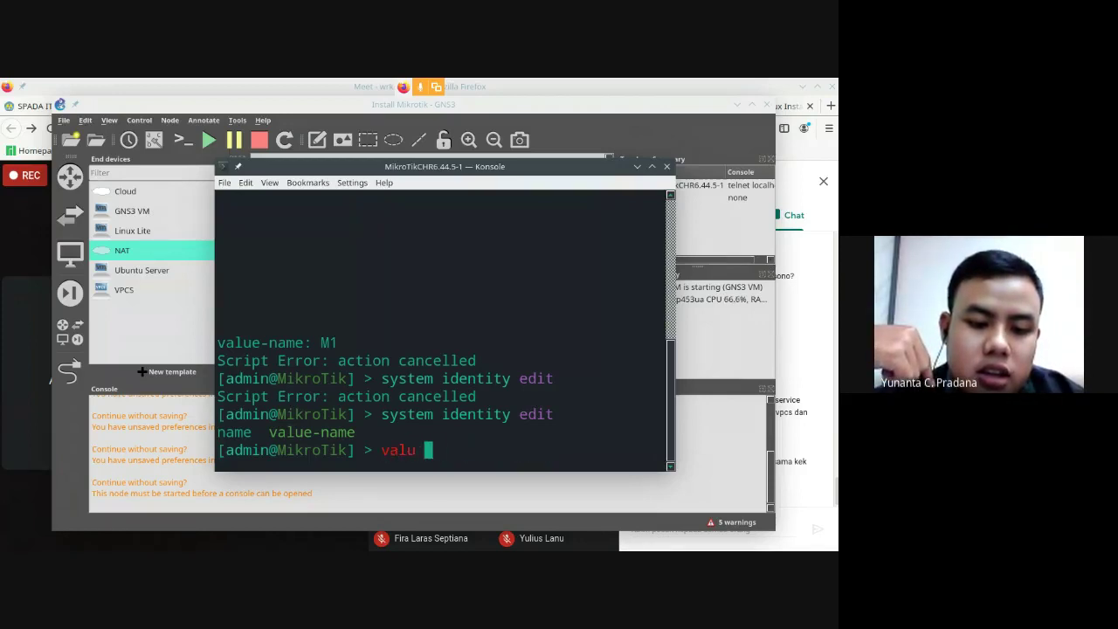
key("BackSpace")
type("e")
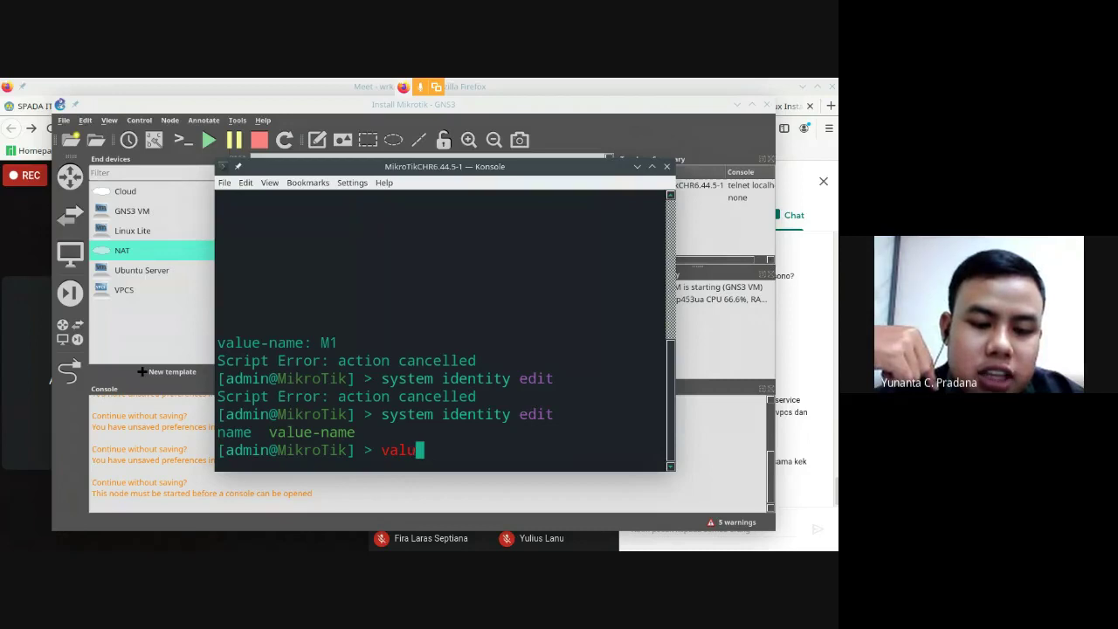
key("BackSpace")
key("BackSpace")
key("BackSpace")
key("BackSpace")
key("BackSpace")
Enter 'system identity edit value-name=name' with Tab completion and run it.
type("s")
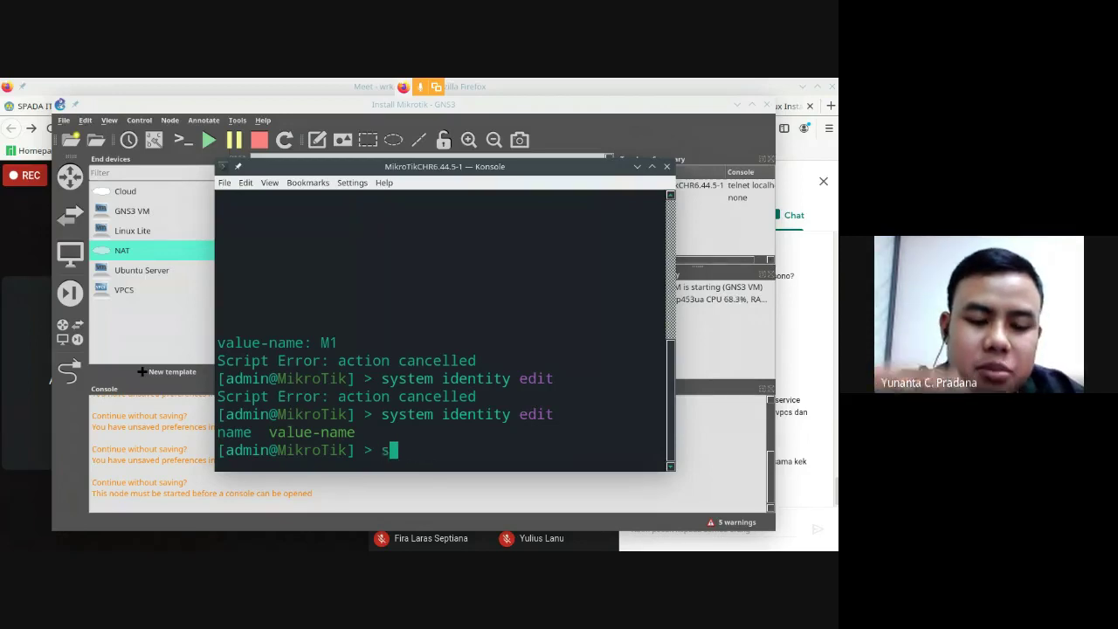
type("ystem i")
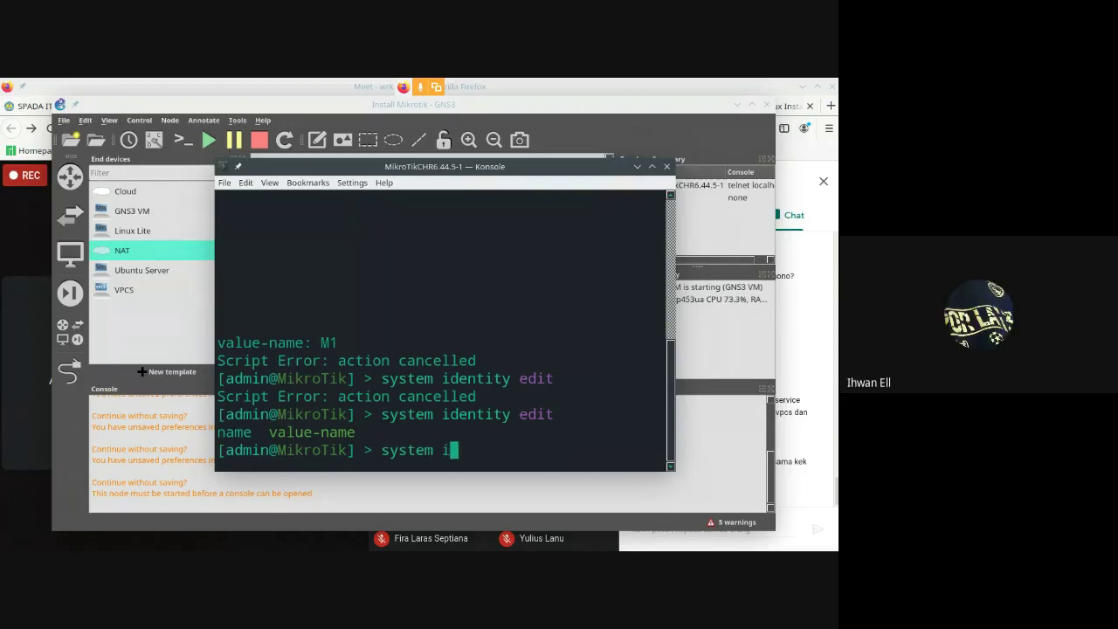
key("Tab")
type("edi")
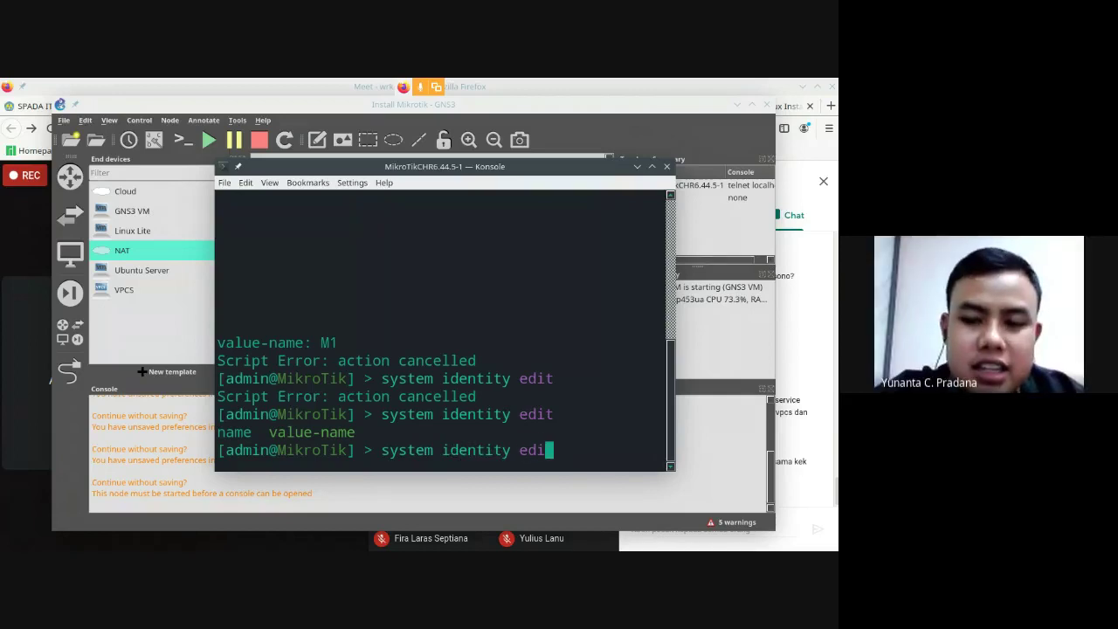
type("t va")
key("Tab")
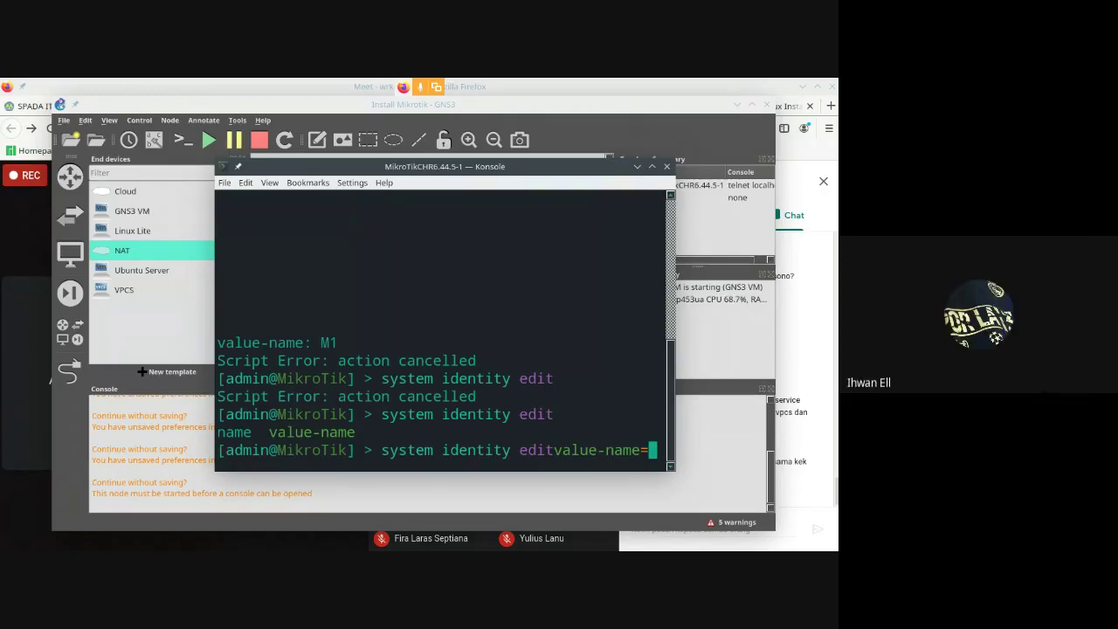
type("namw")
key("BackSpace")
type("e")
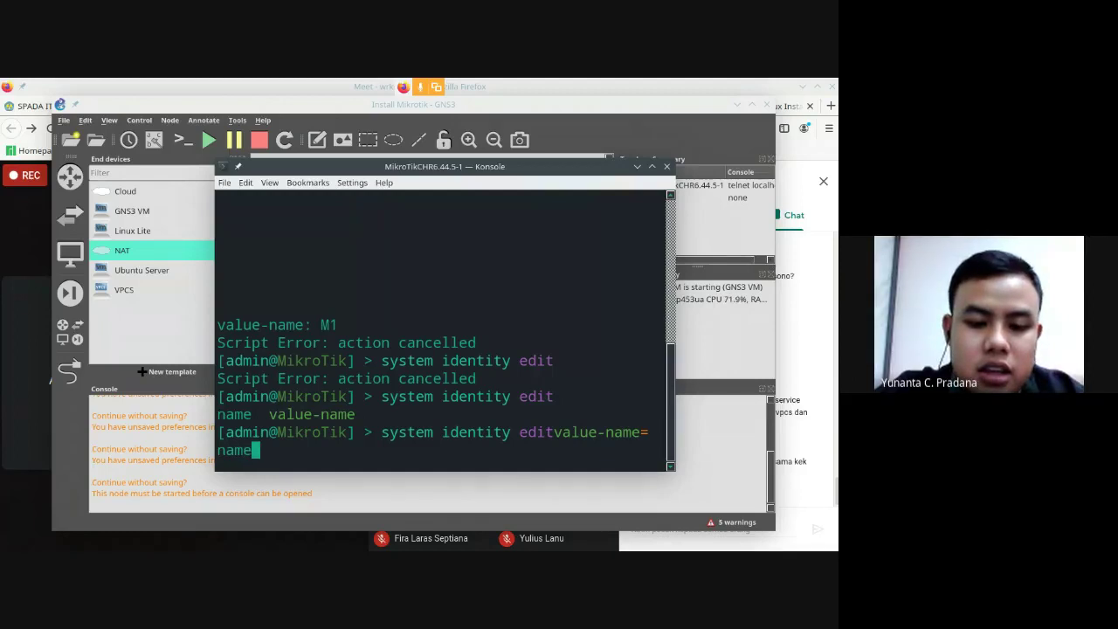
key("Return")
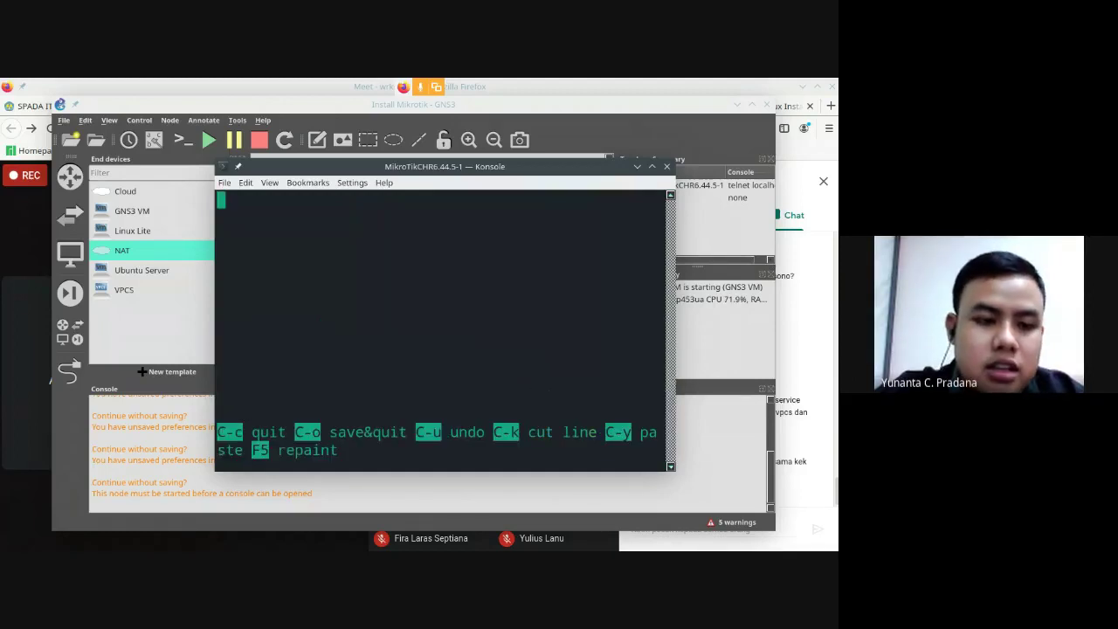
Replace the identity MikroTik with 'RouterMik 1' in the editor and save with Ctrl+O.
key("Home")
key("Right")
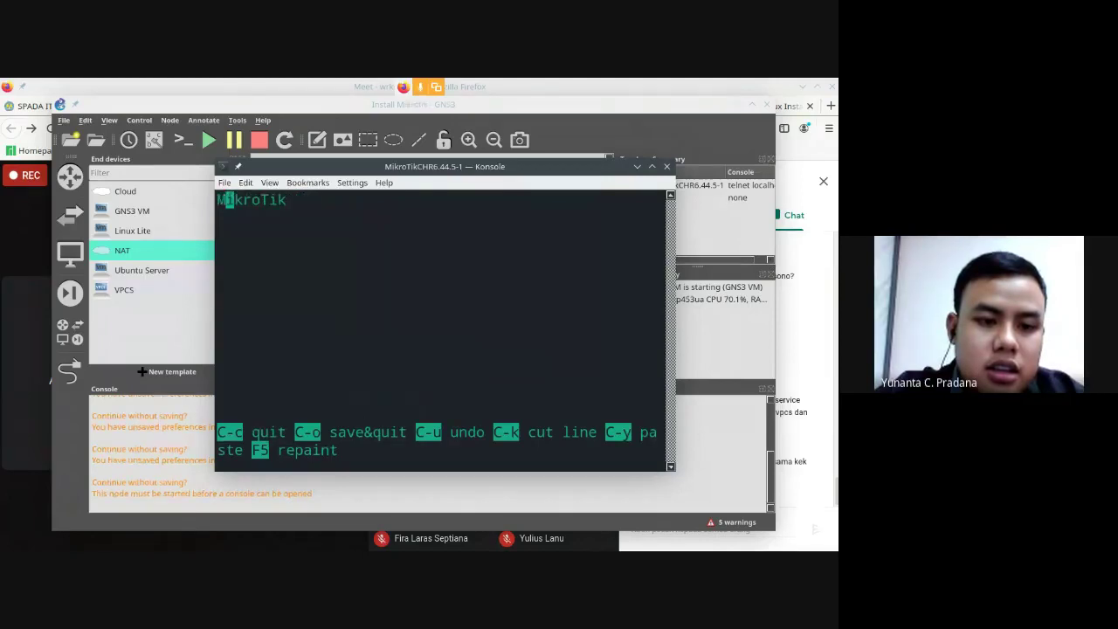
key("Right")
key("Right")
key("Right")
key("Right")
key("Right")
key("Right")
key("Right")
key("BackSpace")
key("BackSpace")
key("BackSpace")
key("BackSpace")
key("BackSpace")
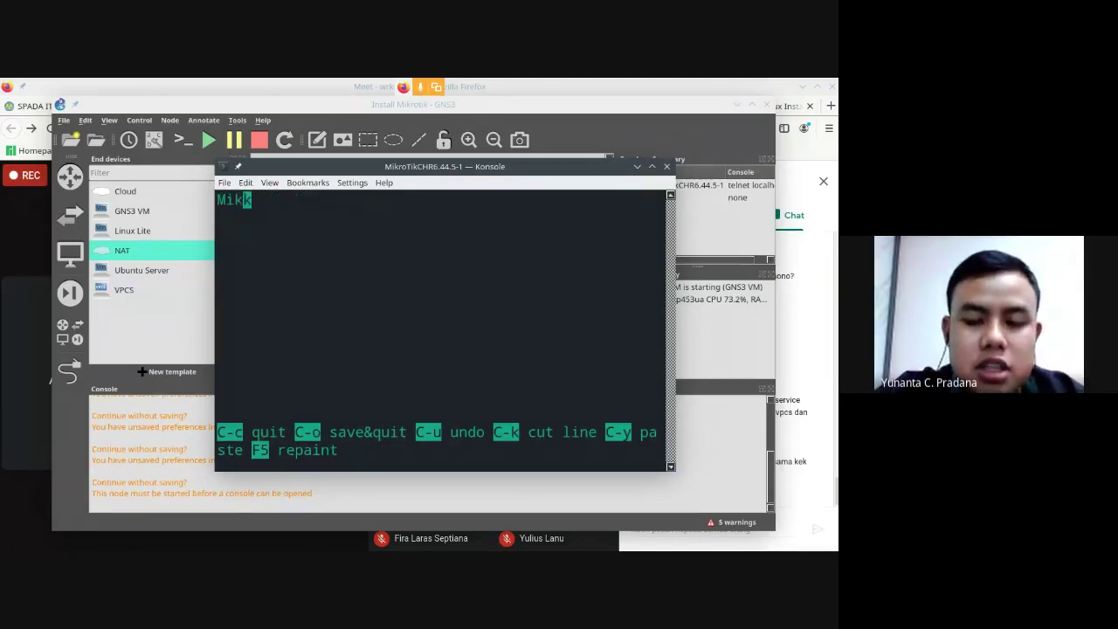
key("BackSpace")
key("BackSpace")
key("BackSpace")
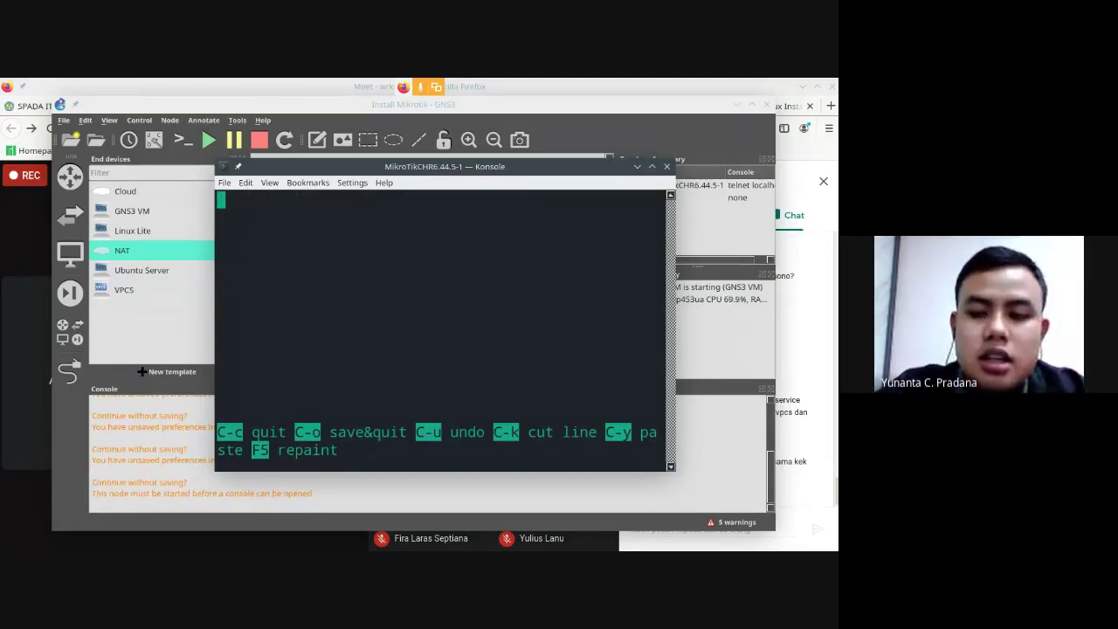
type("Rou")
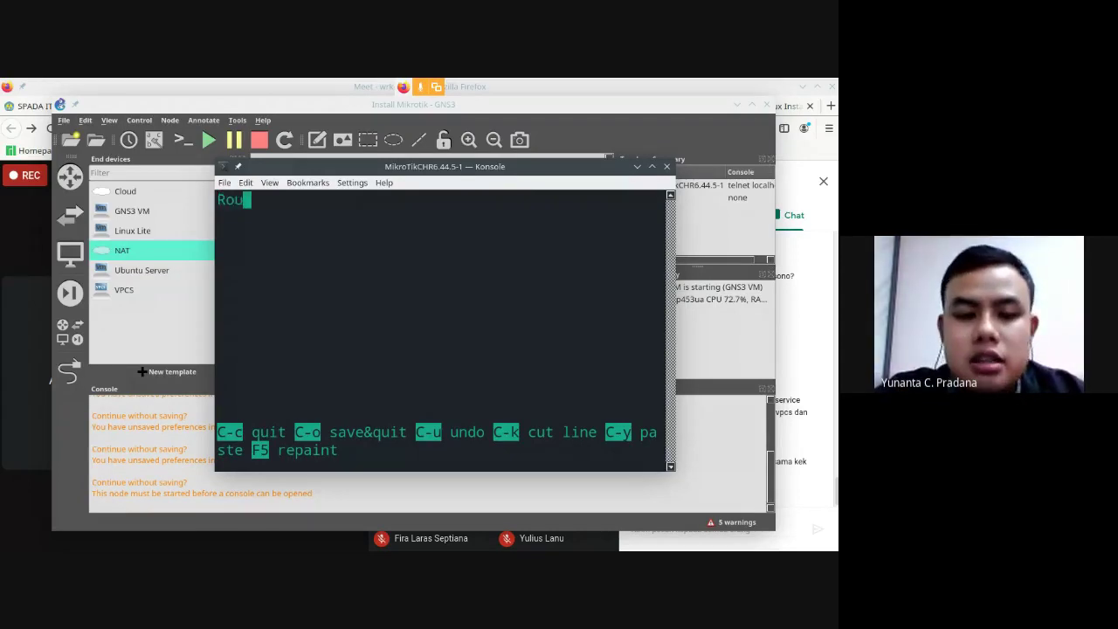
type("terMik")
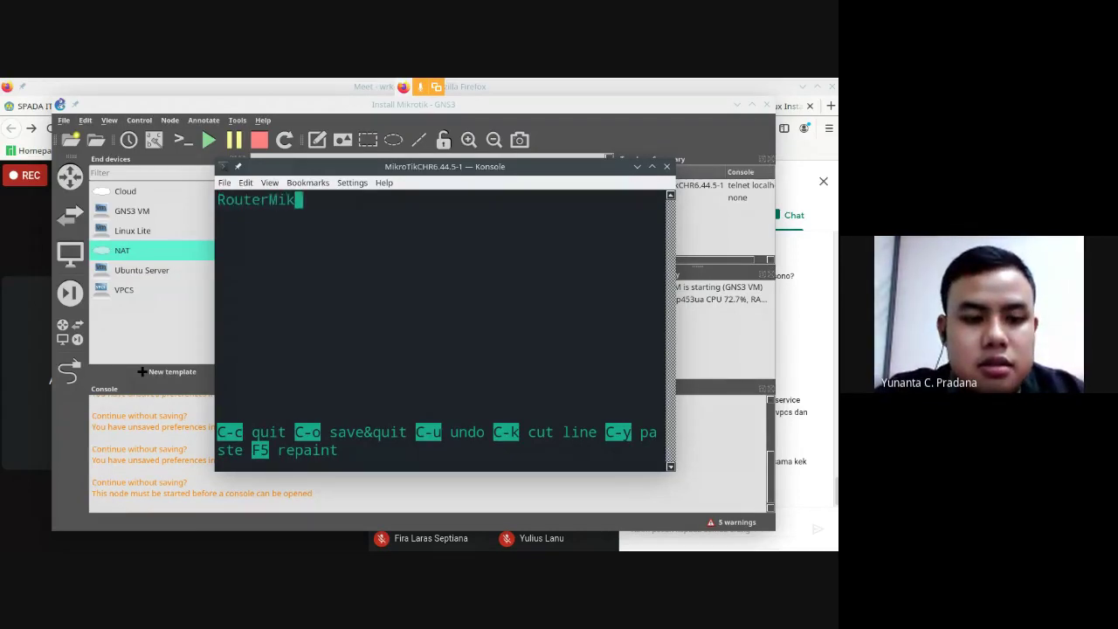
type(" 1")
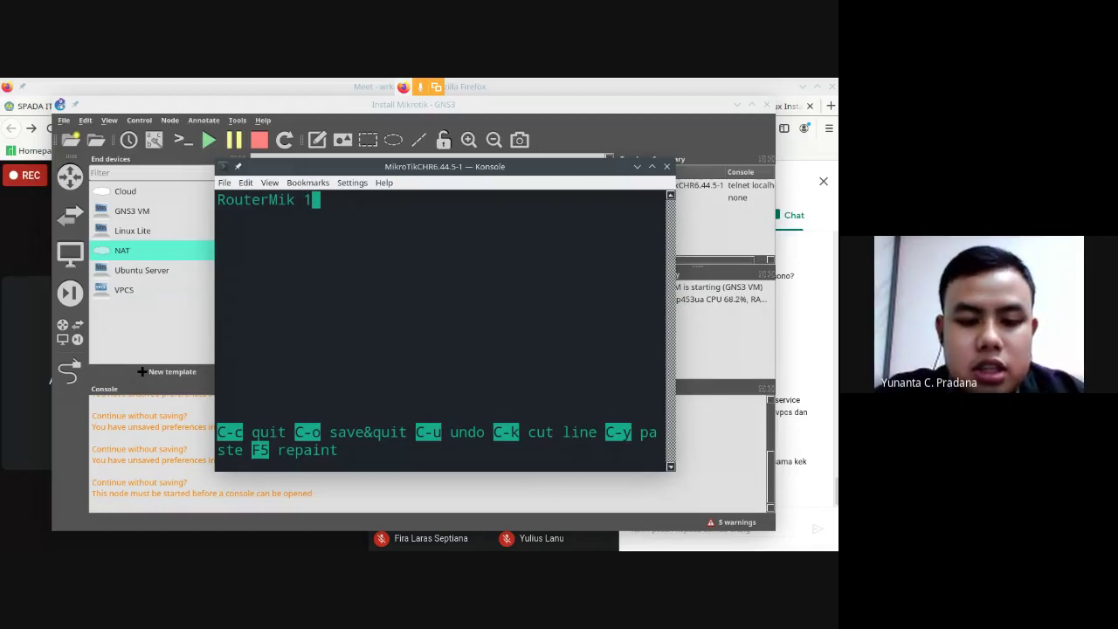
key("ctrl+o")
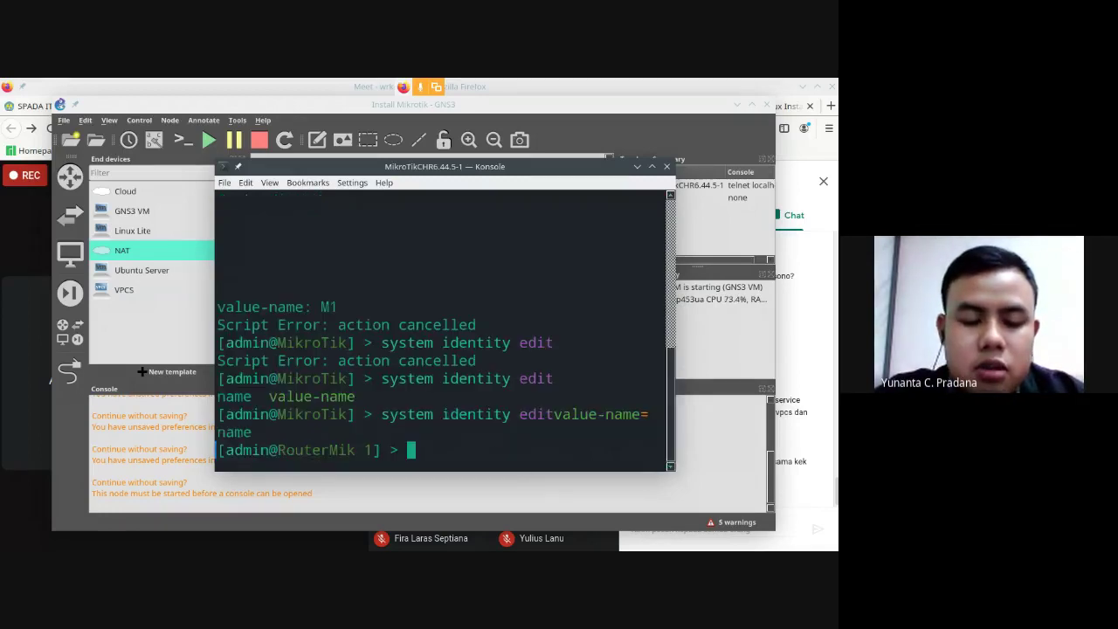
Retry the identity edit command, enter the system identity sub-menu, then return to root level.
key("Up")
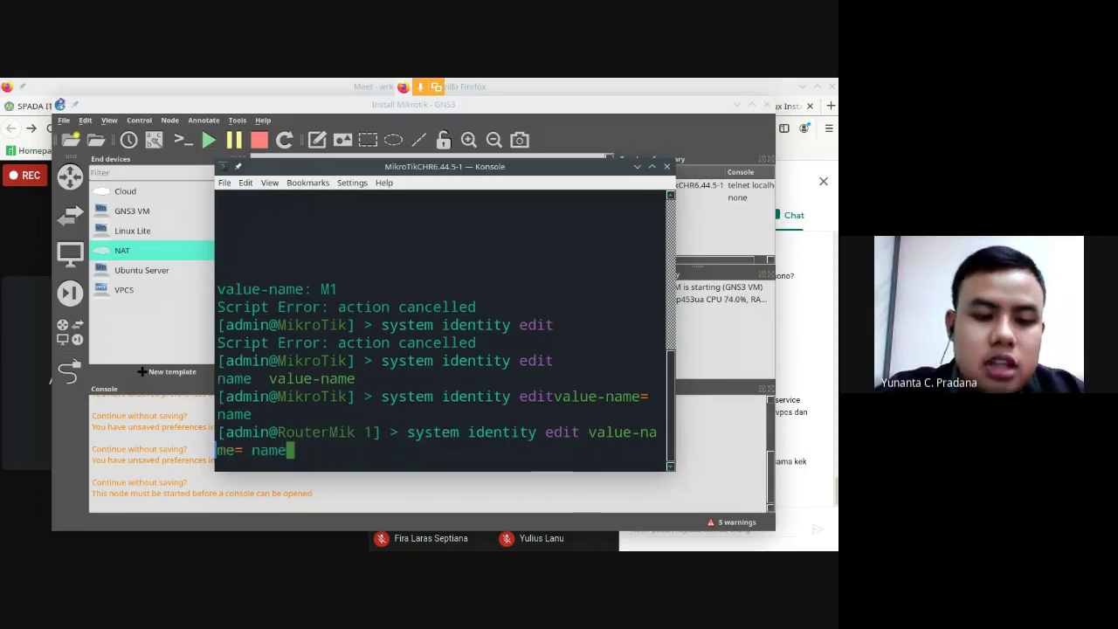
key("Return")
key("Return")
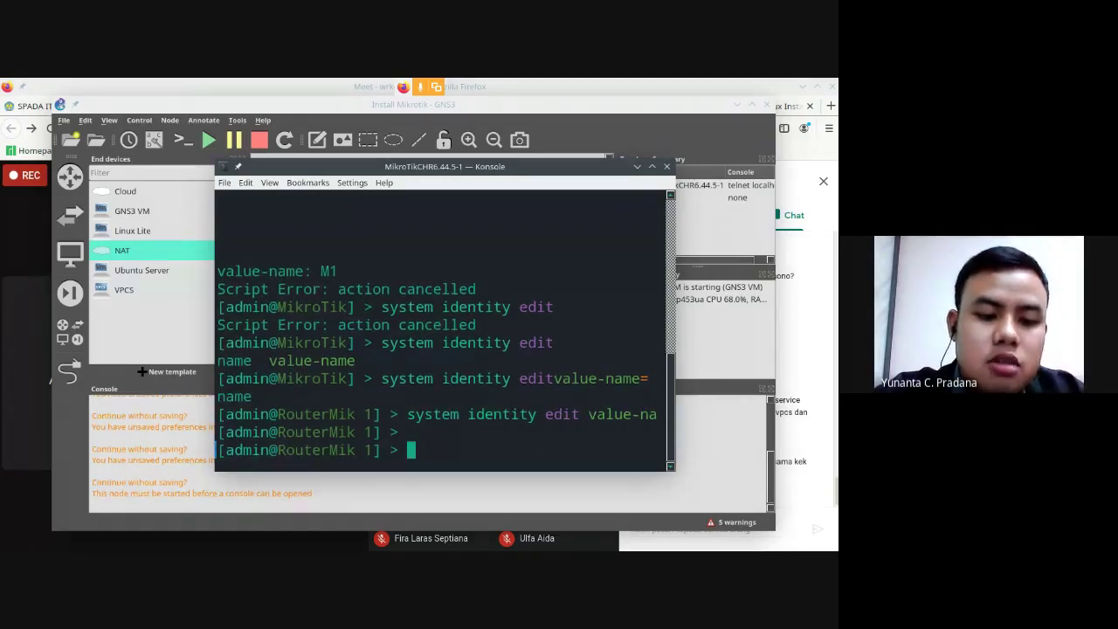
key("Up")
key("BackSpace")
key("BackSpace")
key("BackSpace")
key("BackSpace")
key("BackSpace")
key("BackSpace")
key("BackSpace")
key("BackSpace")
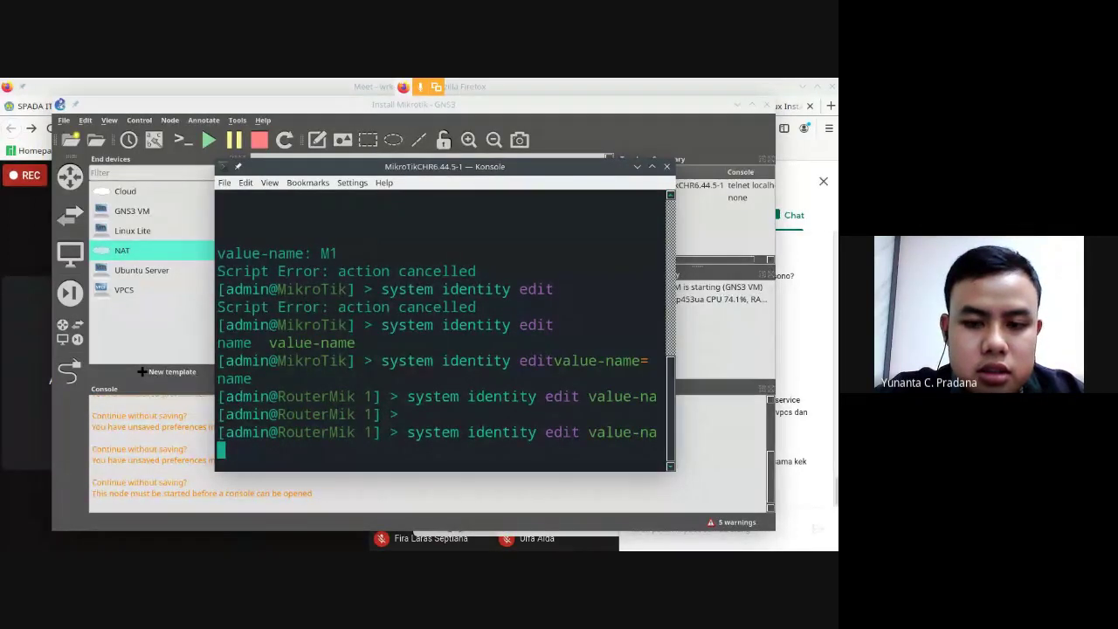
key("Return")
type("system identity edit")
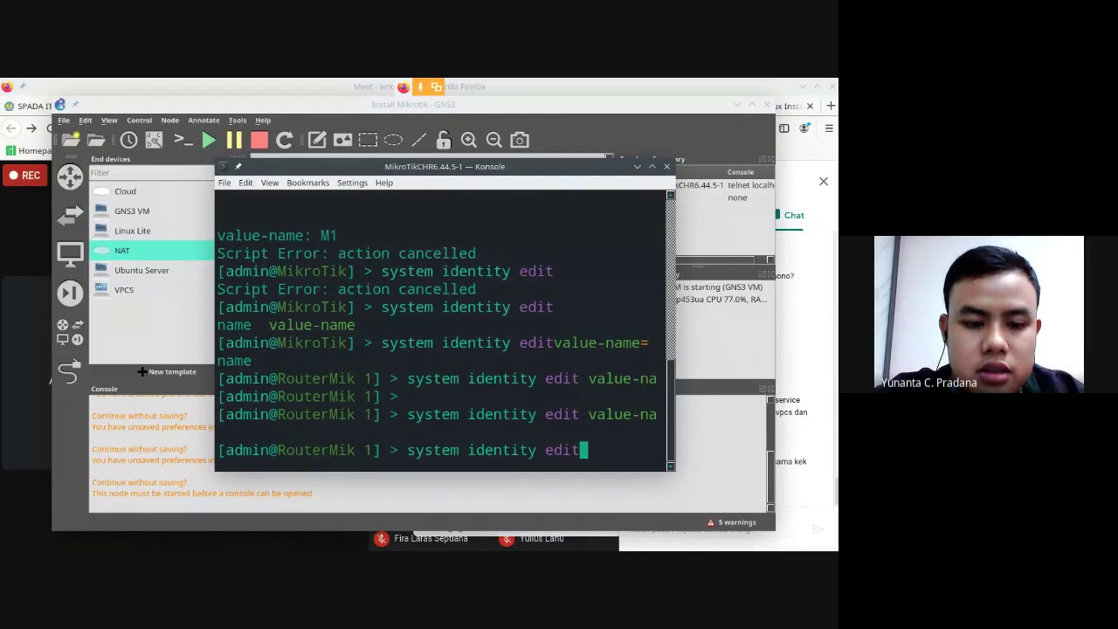
key("Return")
key("ctrl+c")
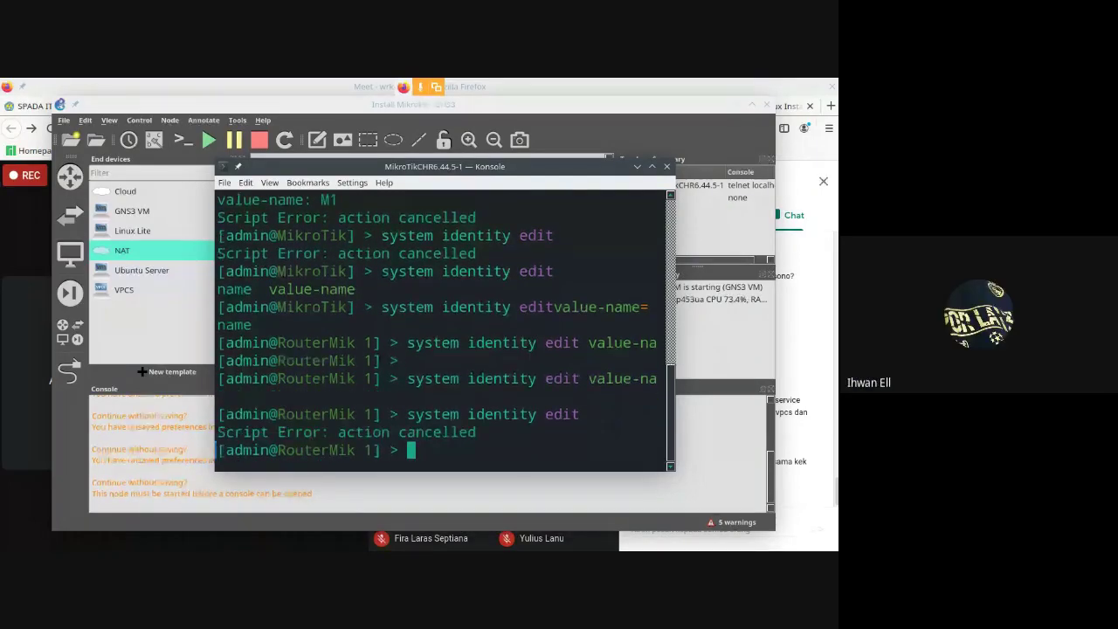
key("Up")
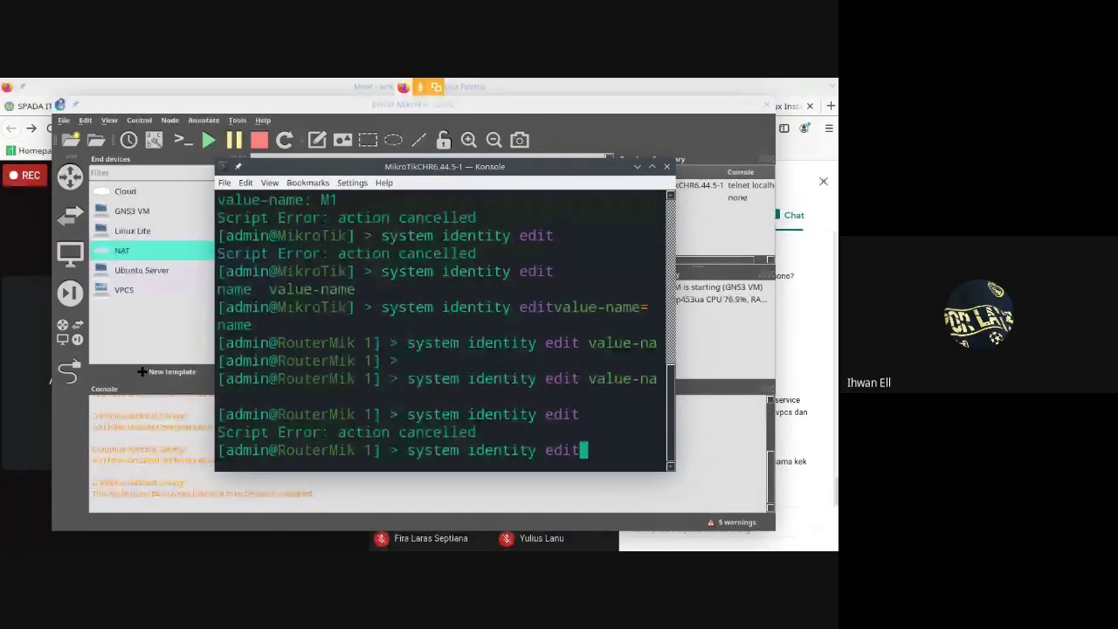
key("BackSpace")
key("BackSpace")
key("BackSpace")
key("BackSpace")
key("Return")
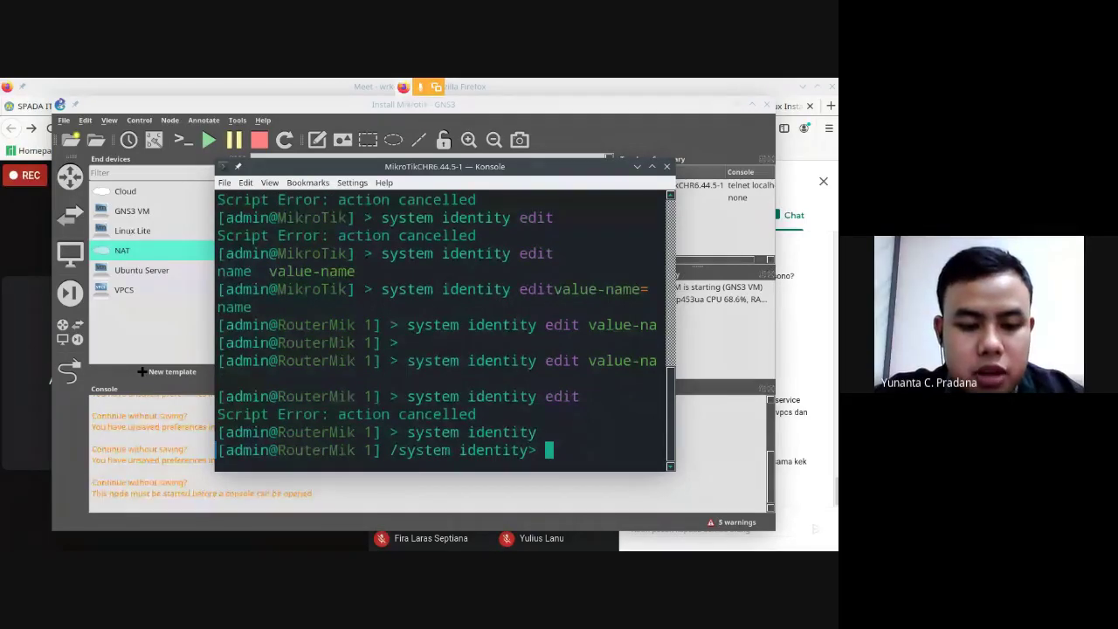
type("/")
key("Return")
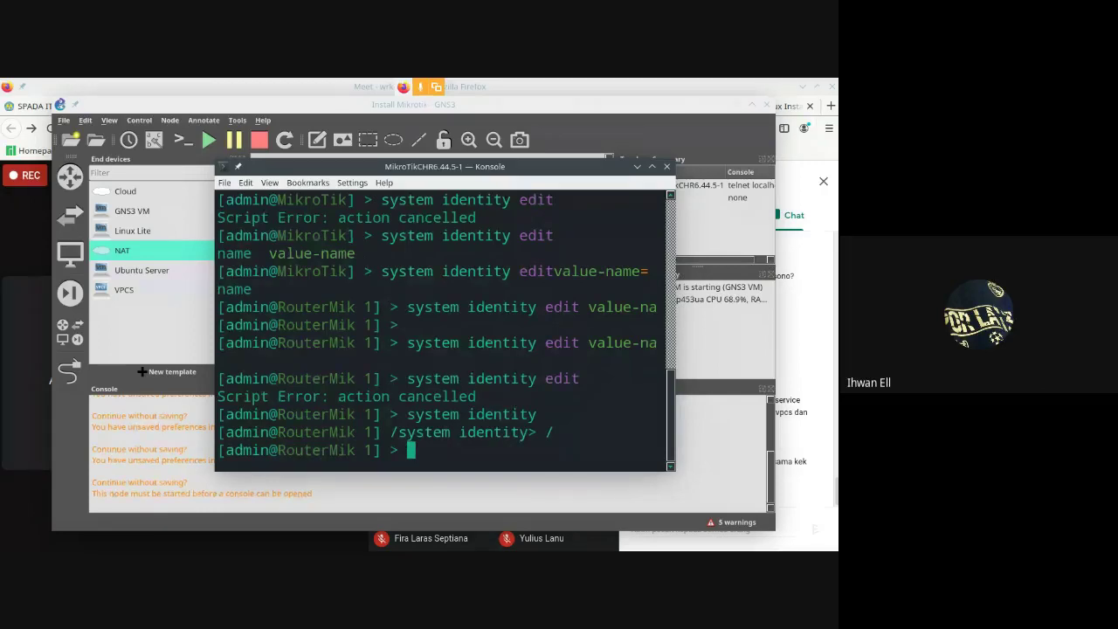
Run 'system identity print' to confirm the router name reads RouterMik 1.
type("sysyem")
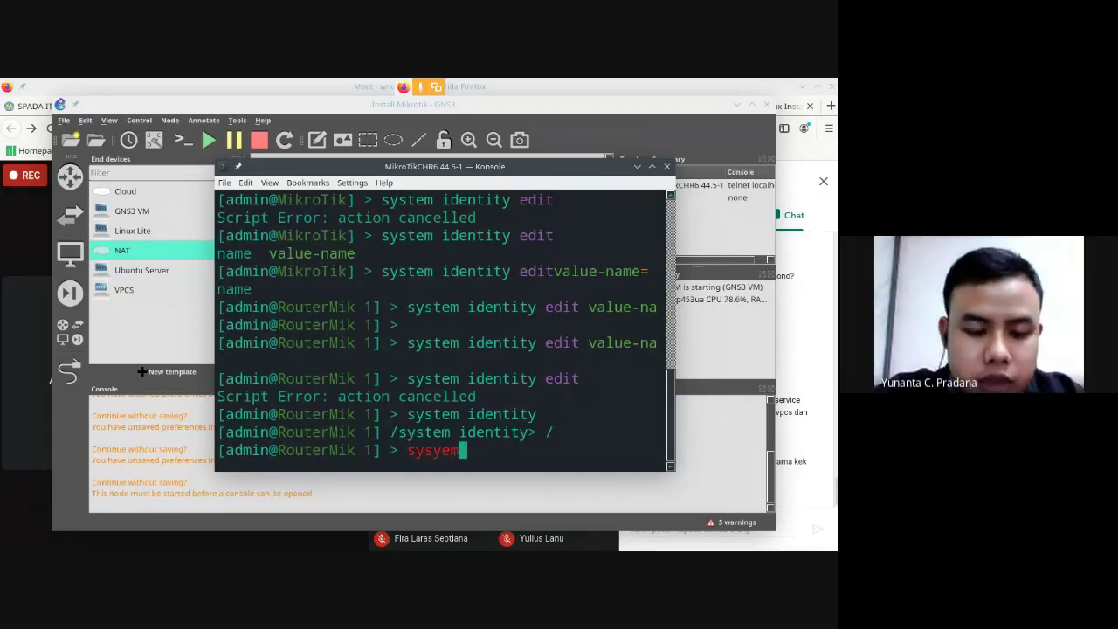
key("BackSpace")
key("BackSpace")
key("BackSpace")
type("te")
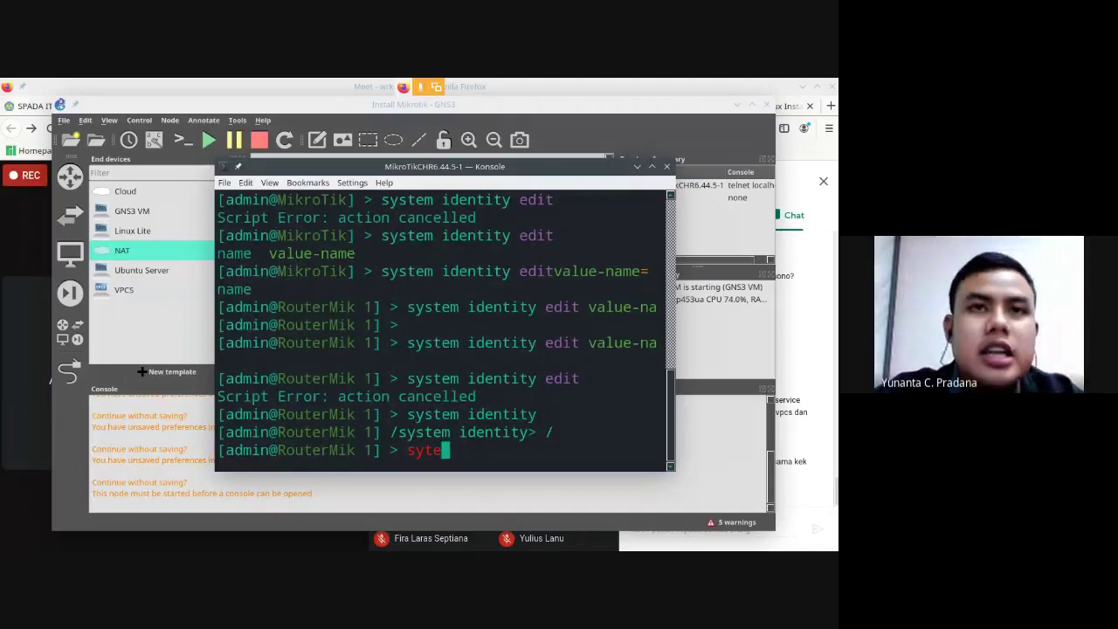
type("m")
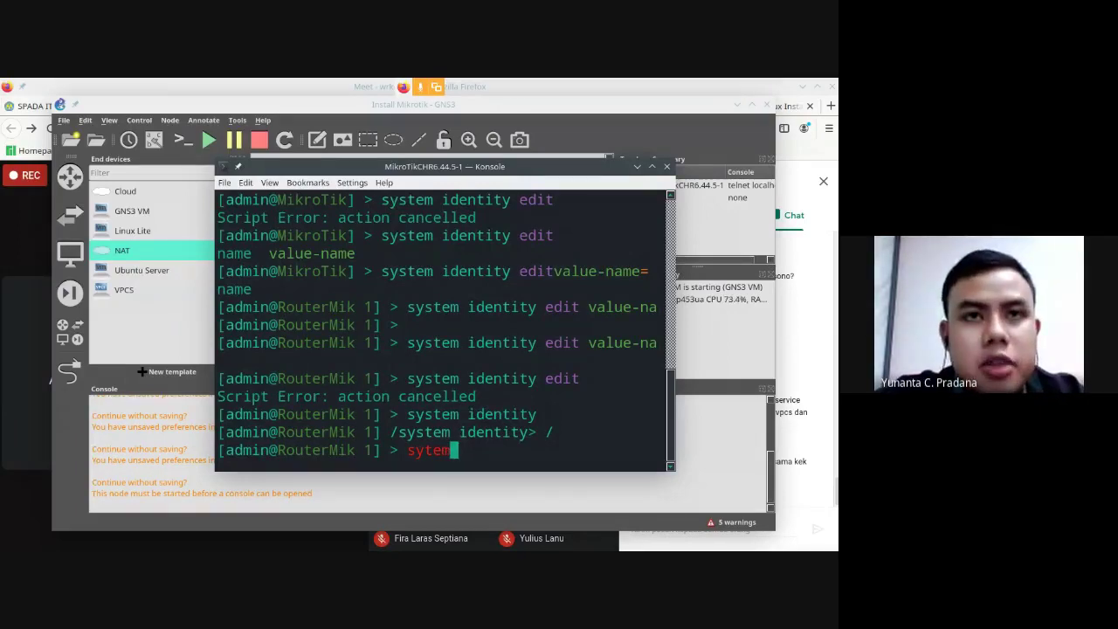
key("BackSpace")
key("BackSpace")
key("BackSpace")
key("BackSpace")
type("ys")
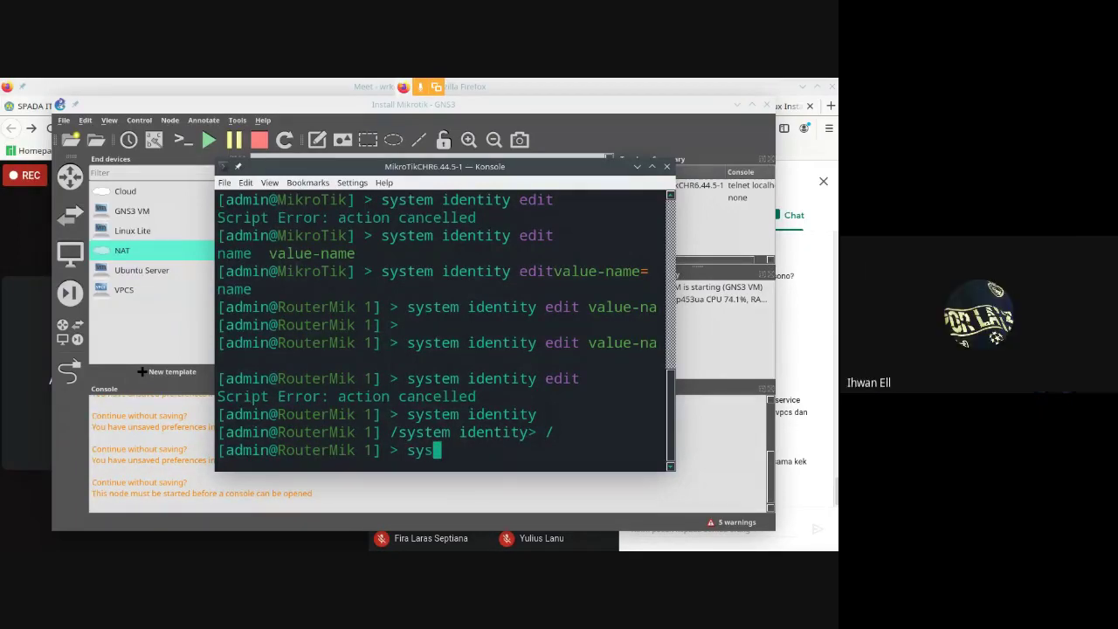
key("Tab")
type("ide")
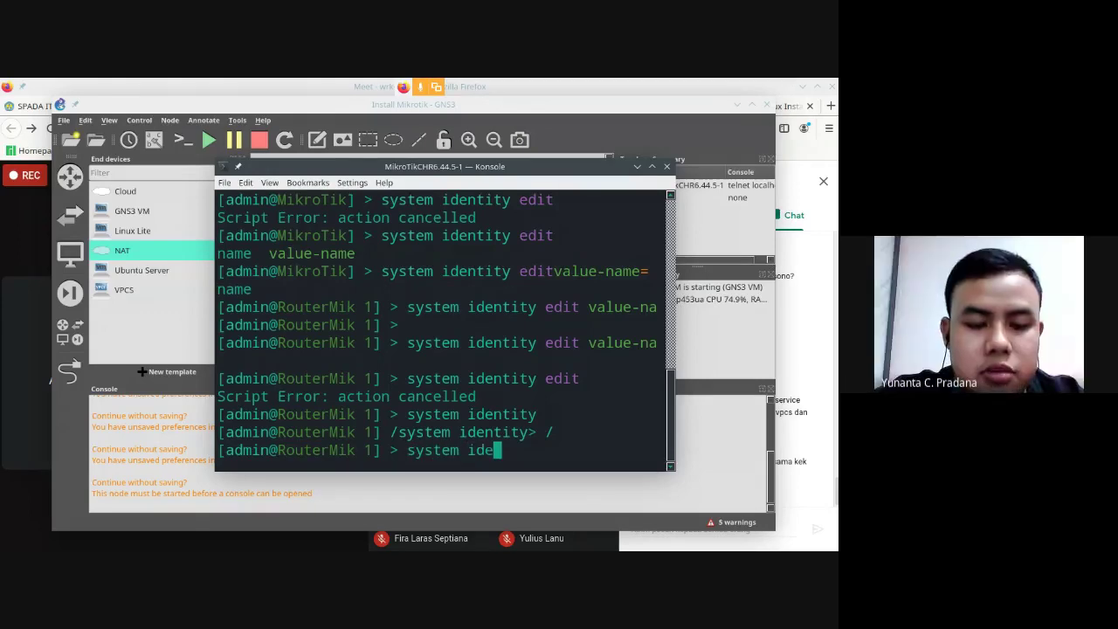
key("Tab")
type("print")
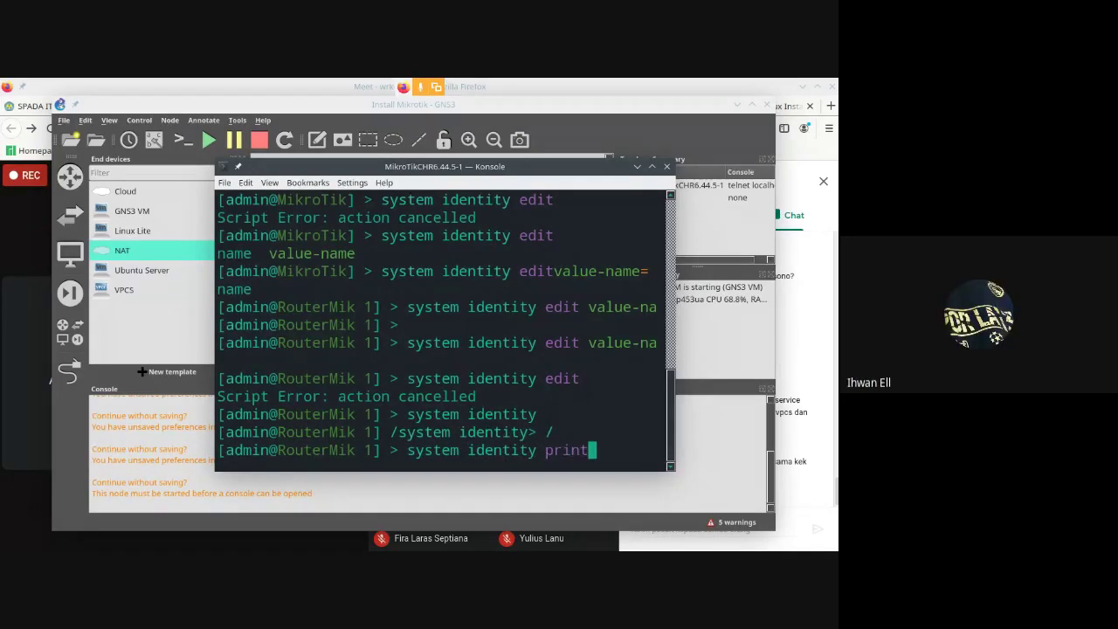
key("Return")
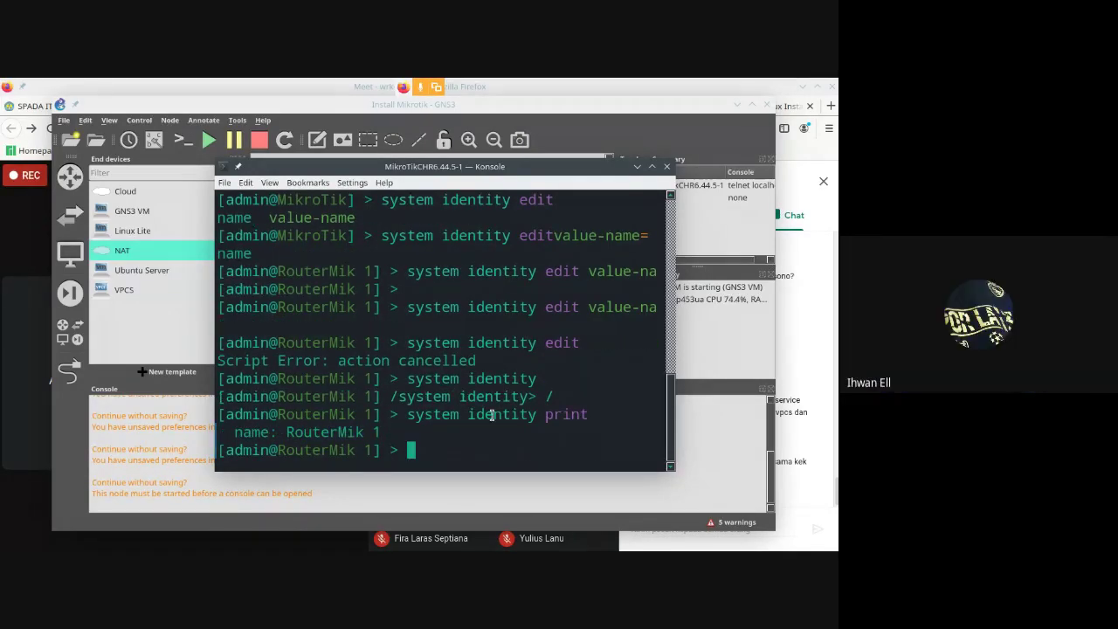
key("alt+Tab")
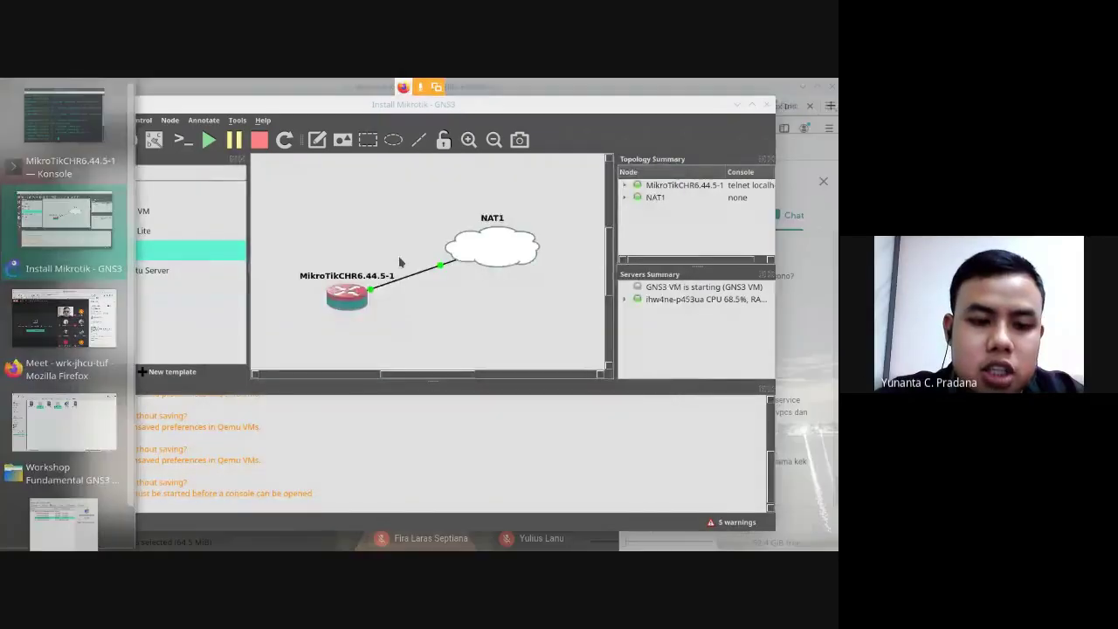
In the Google Meet window, stop presenting the current shared screen, then return to GNS3.
key("alt+shift+Tab")
key("alt+Tab")
left_click(210, 418)
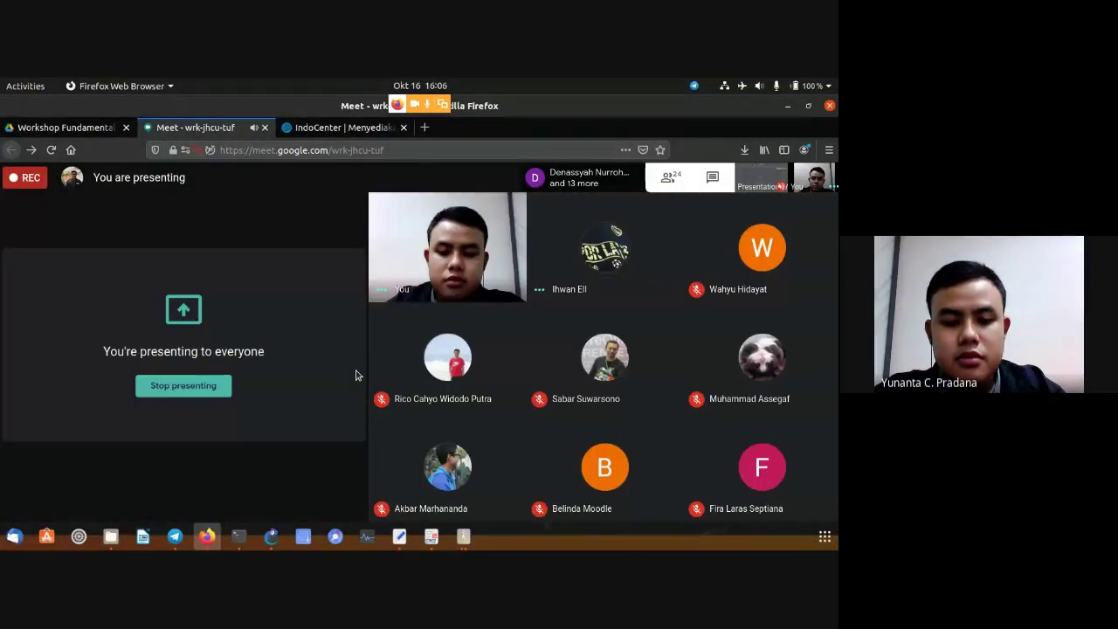
left_click(271, 538)
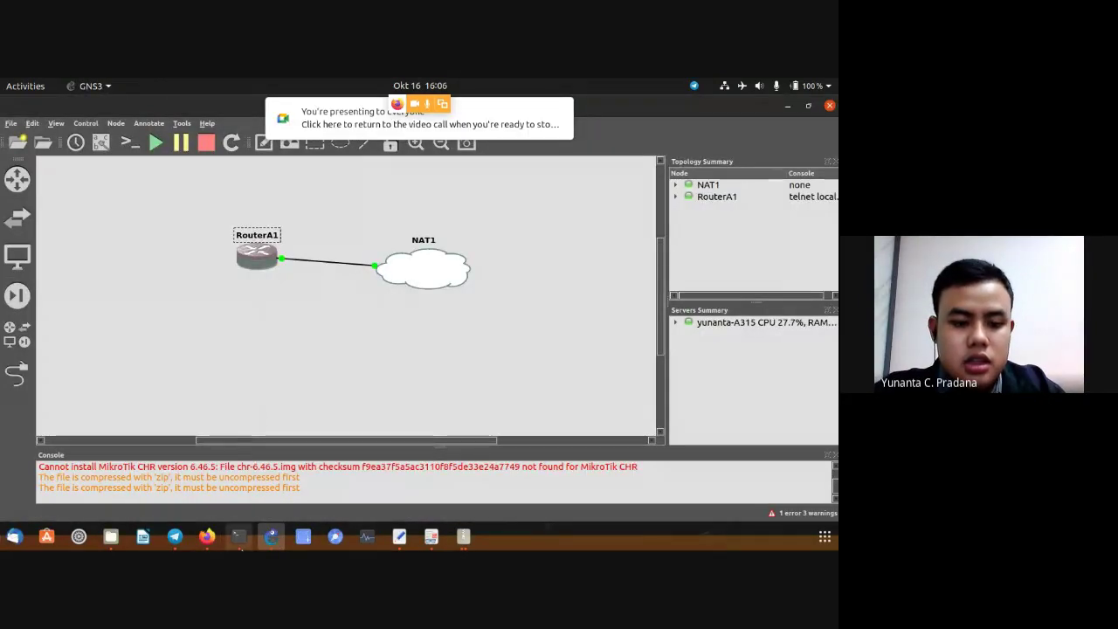
Bring the router console forward, shift it, and minimize it to reveal the topology.
left_click(239, 537)
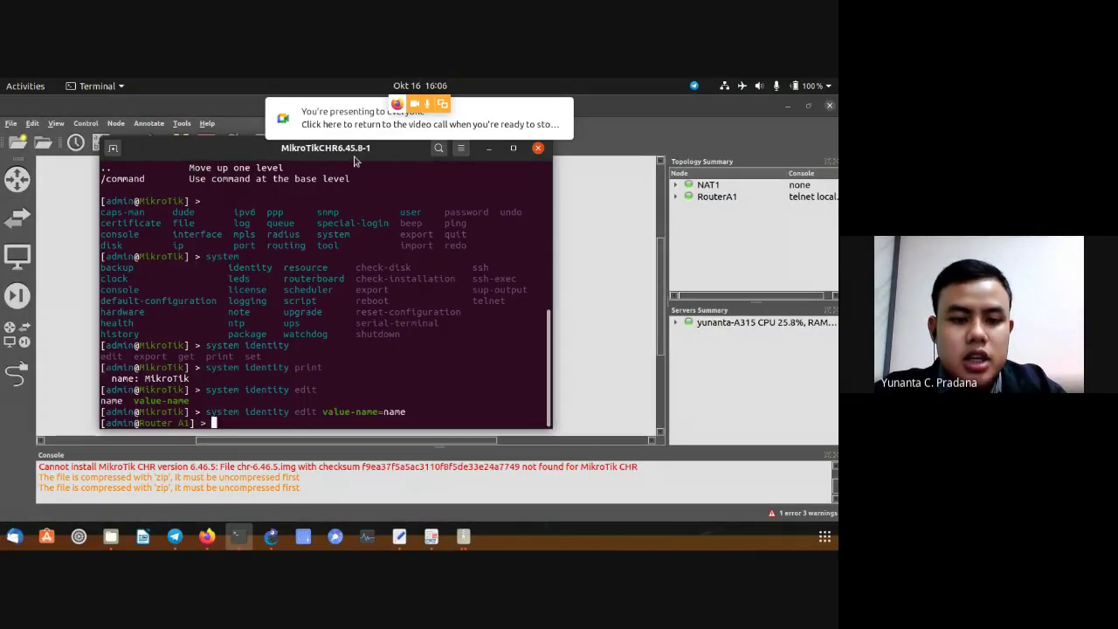
left_click_drag(354, 160, 343, 167)
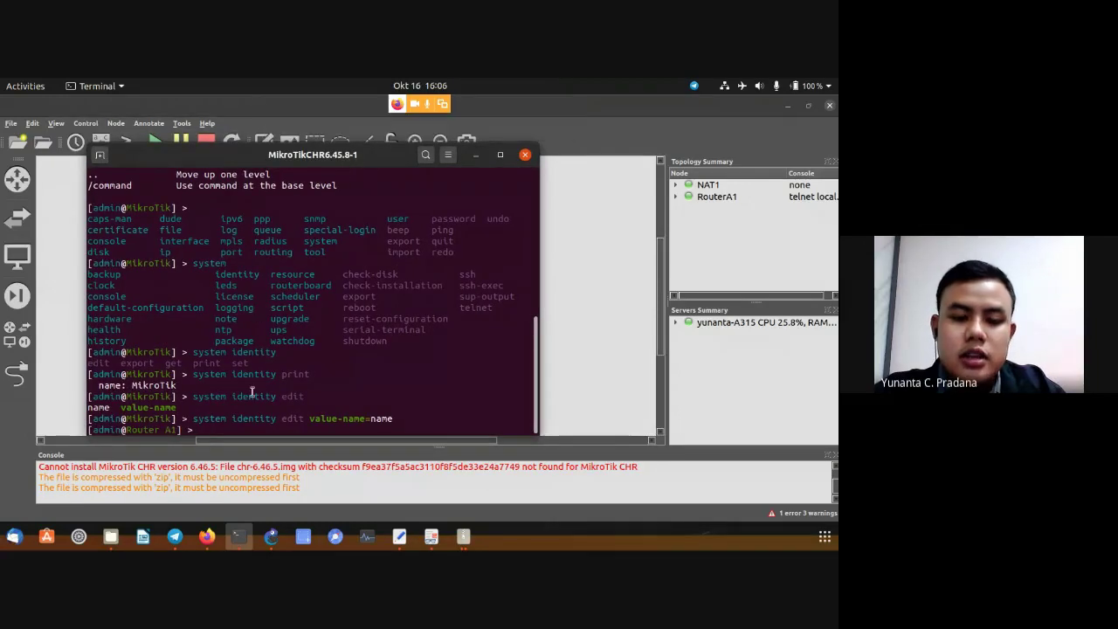
left_click_drag(328, 159, 271, 211)
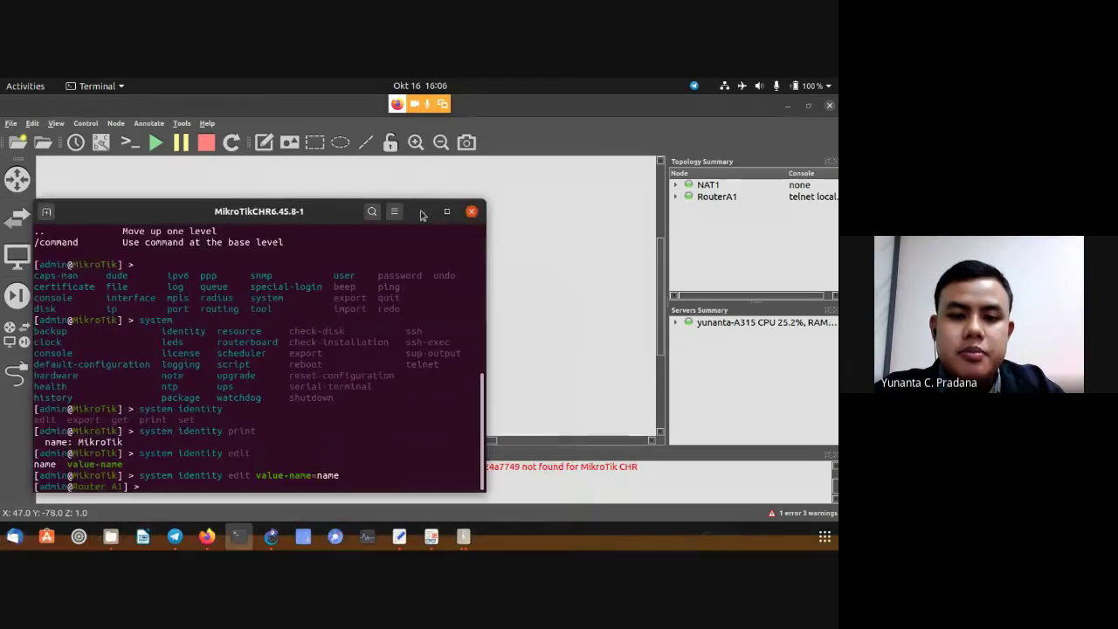
left_click(421, 211)
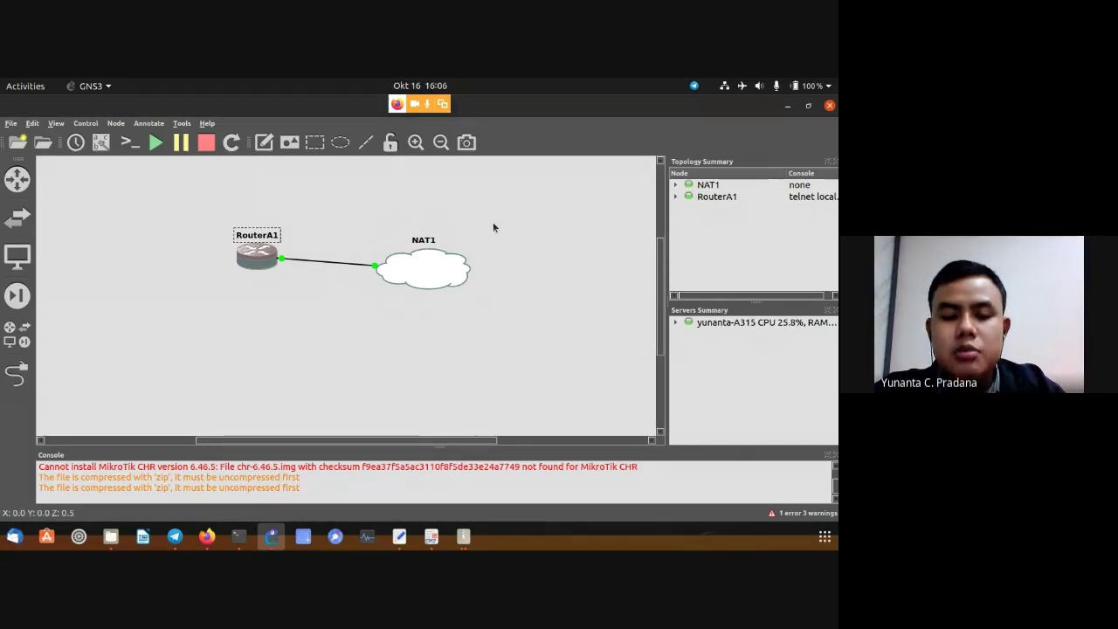
Move NAT1 up and RouterA1 left, widen the summary panels, and select the local server.
left_click_drag(423, 272, 469, 264)
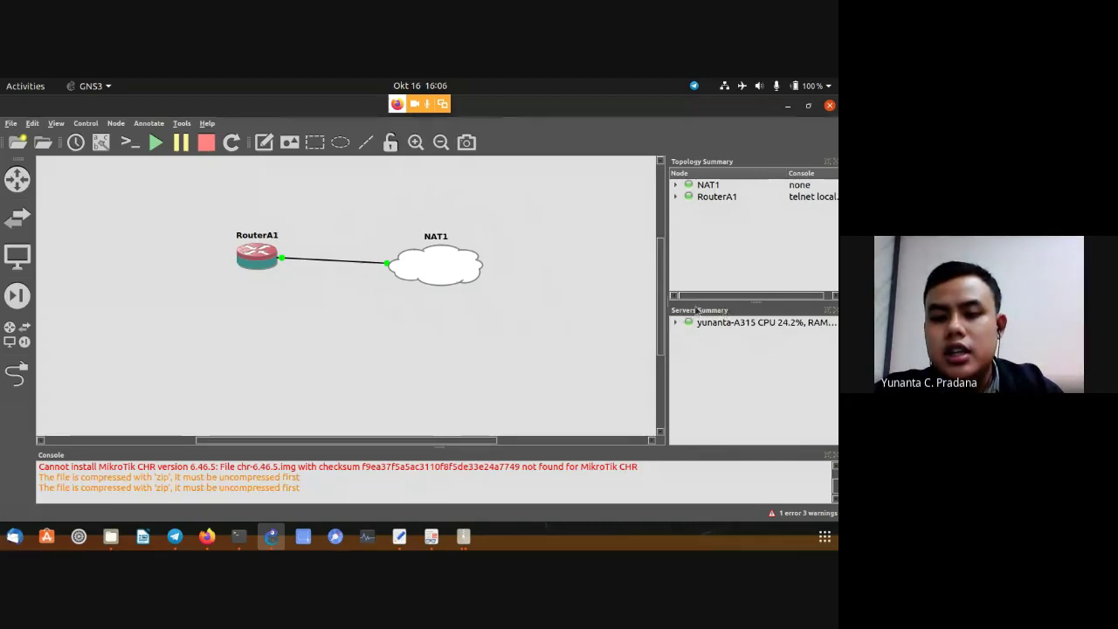
left_click_drag(664, 300, 627, 300)
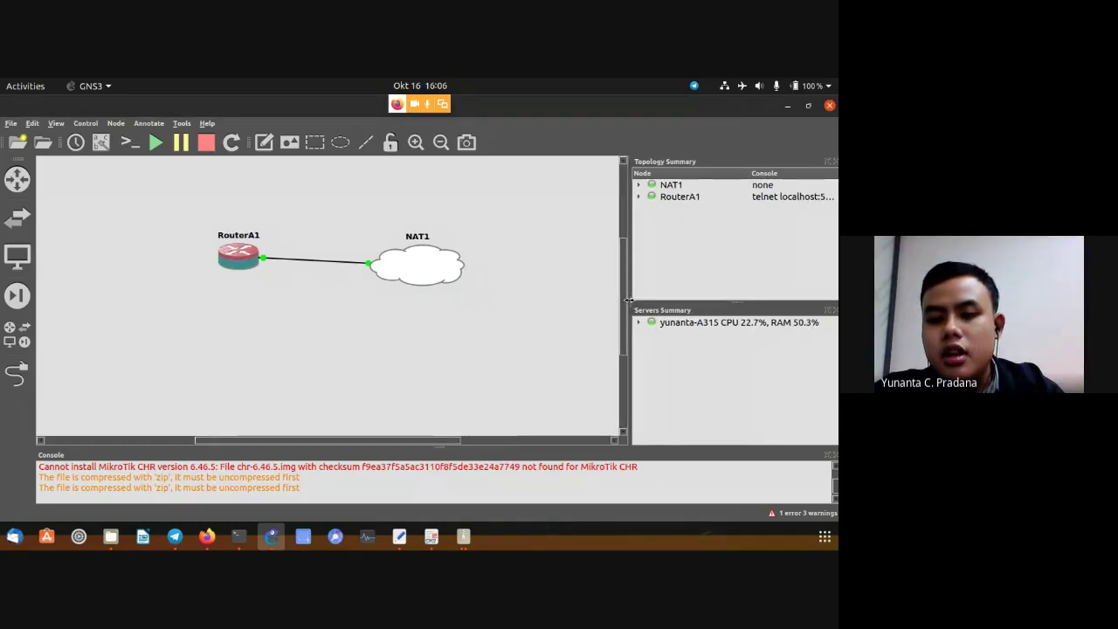
left_click(719, 324)
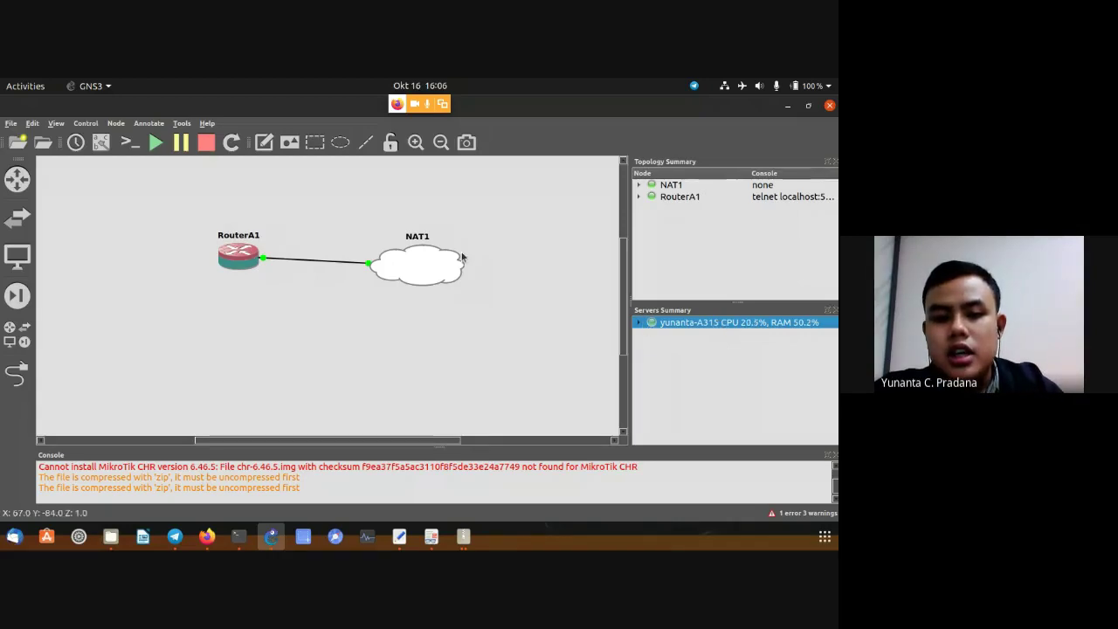
left_click_drag(252, 254, 223, 258)
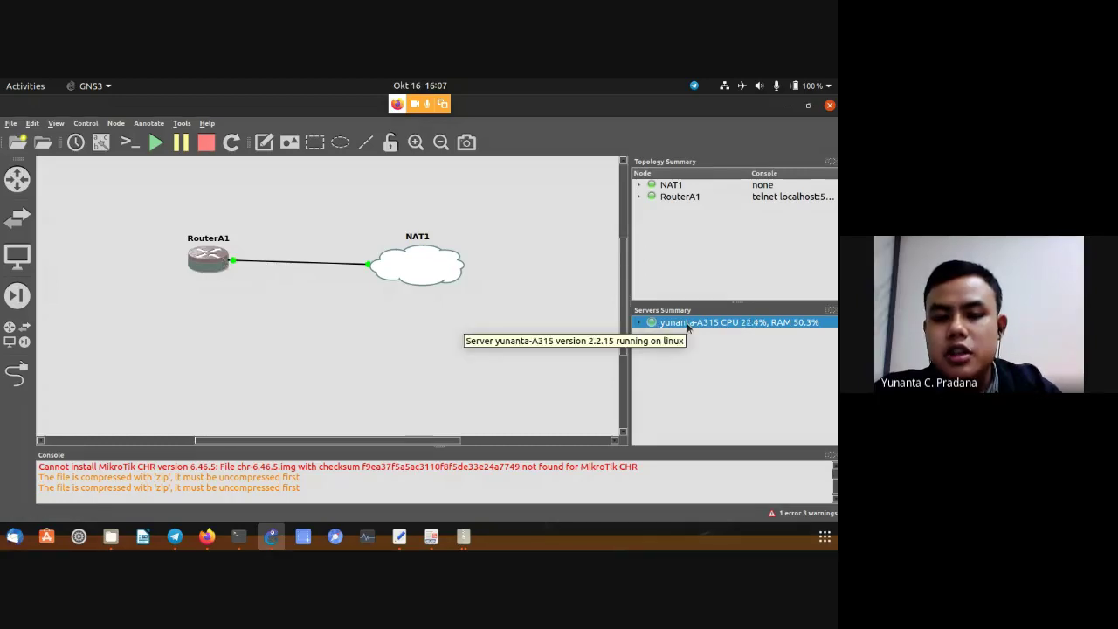
left_click_drag(444, 278, 445, 262)
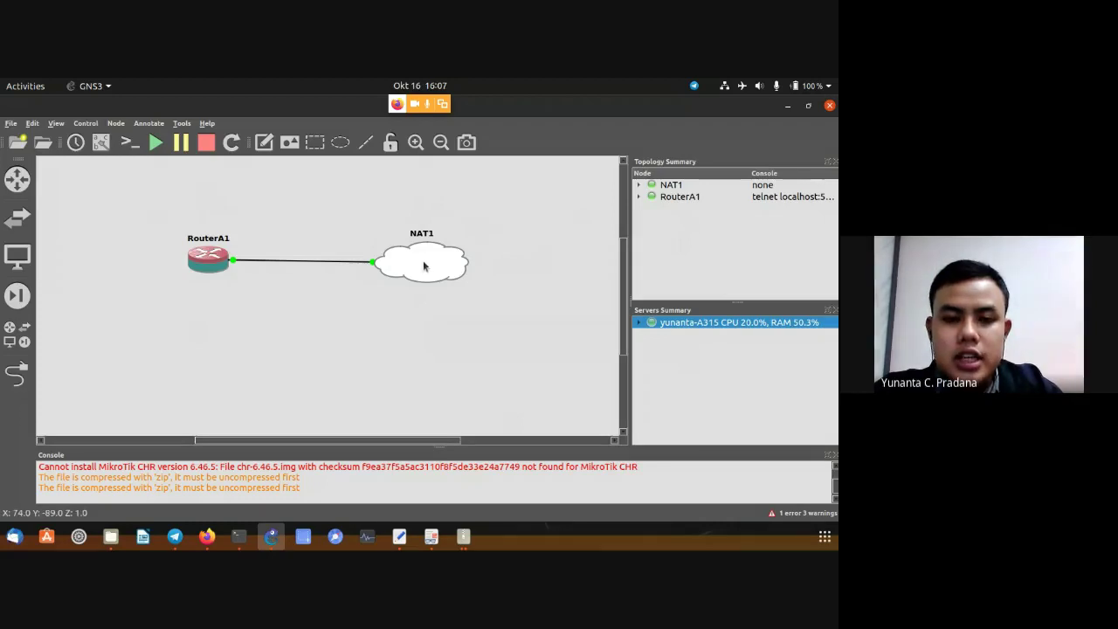
mouse_move(217, 269)
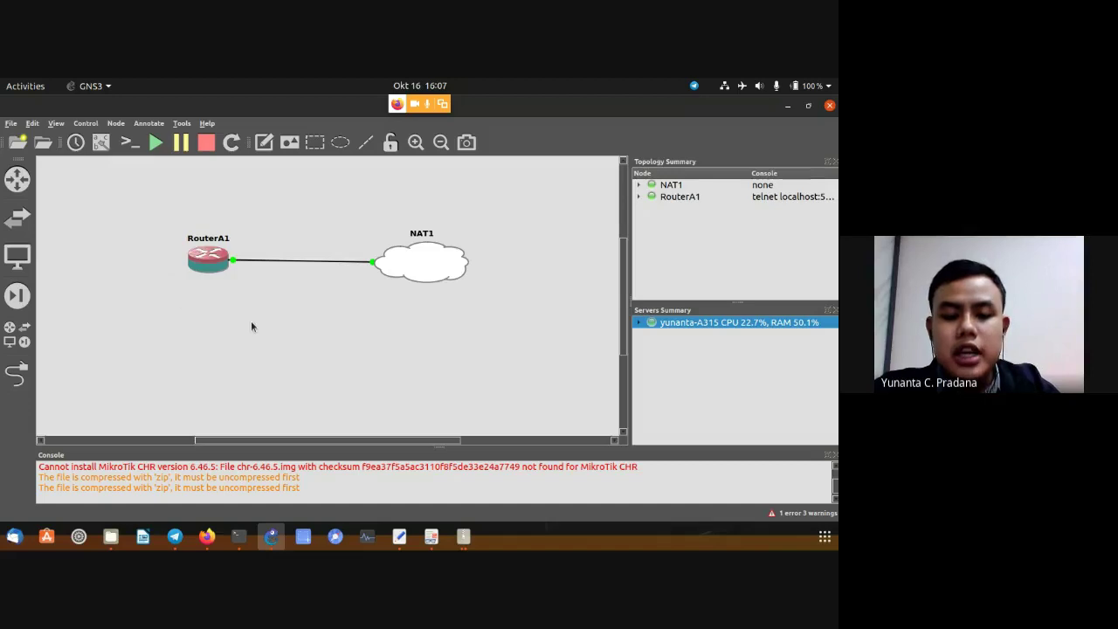
Bring the router console forward and list the commands available under ip.
left_click(238, 536)
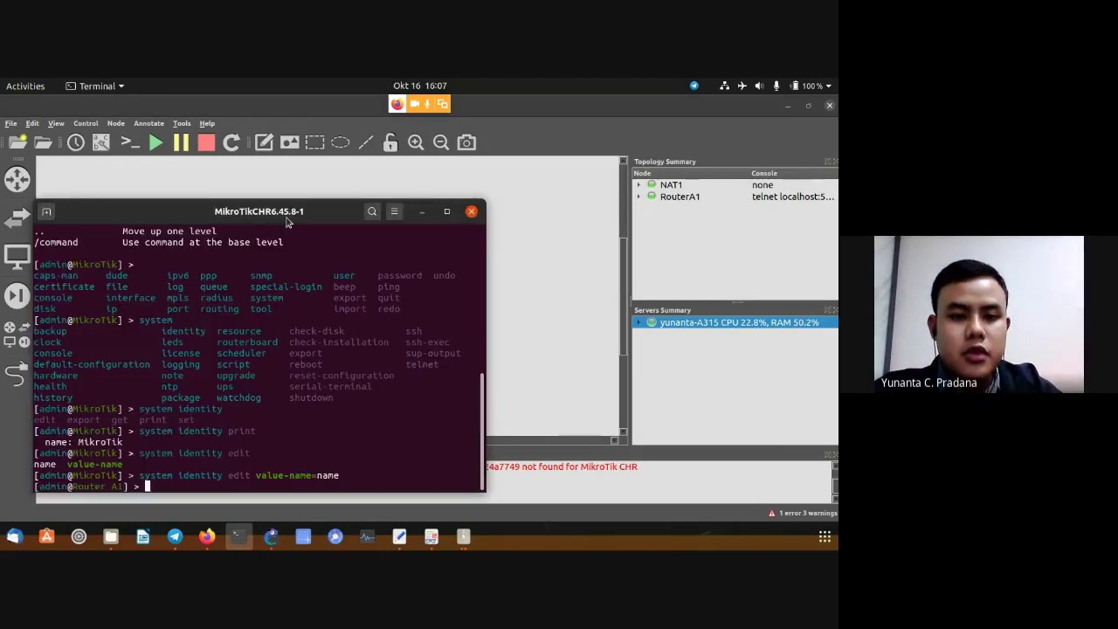
left_click_drag(287, 221, 339, 148)
key("Return")
key("Return")
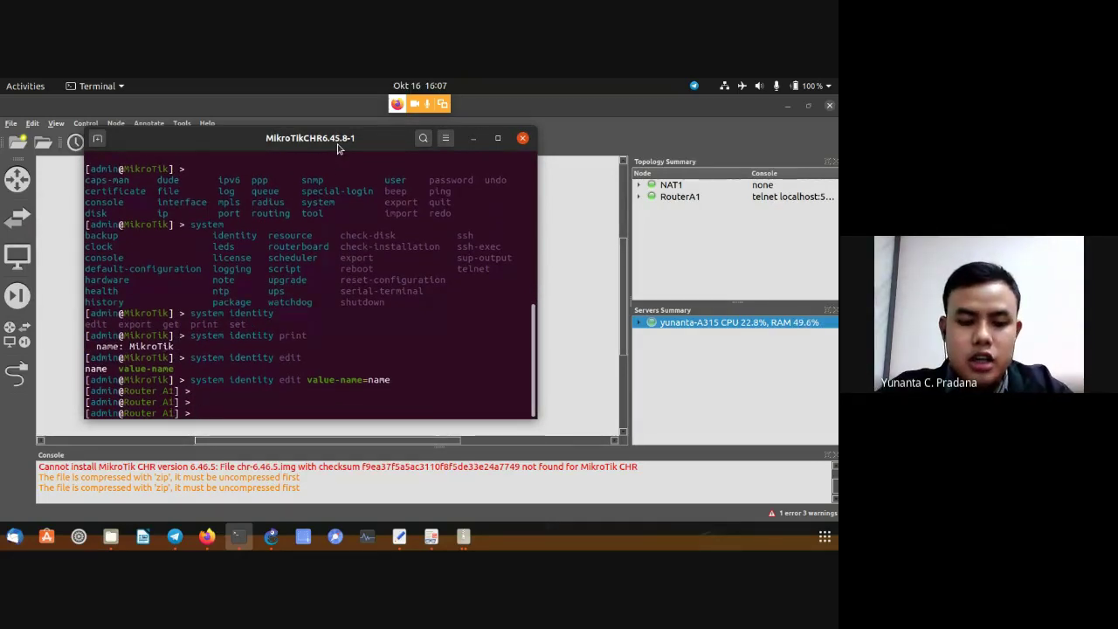
key("Tab")
key("Tab")
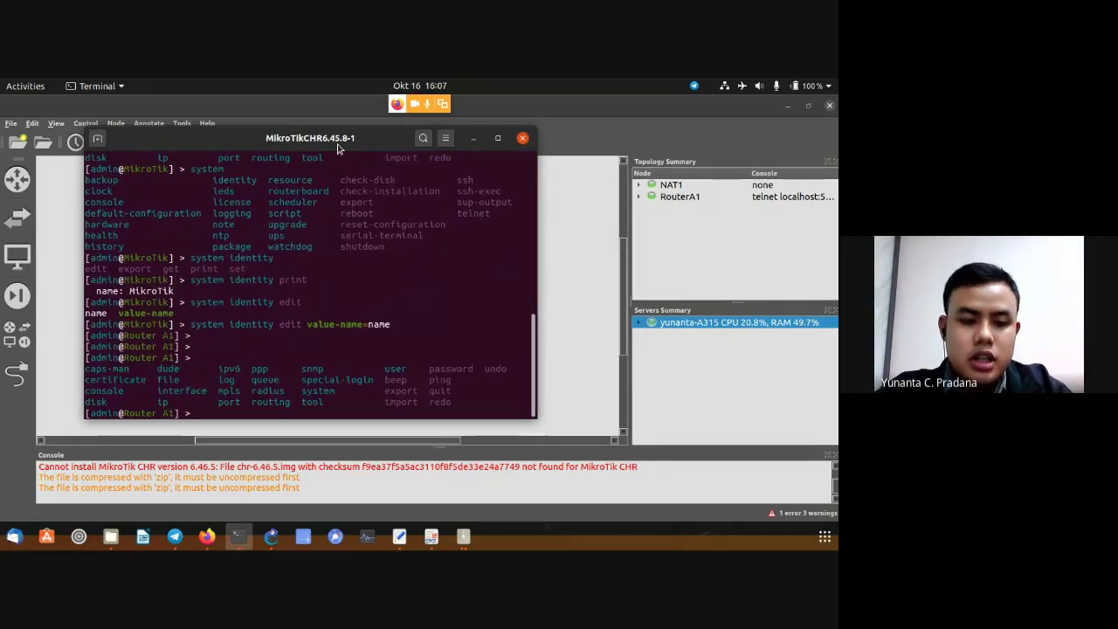
type("ip")
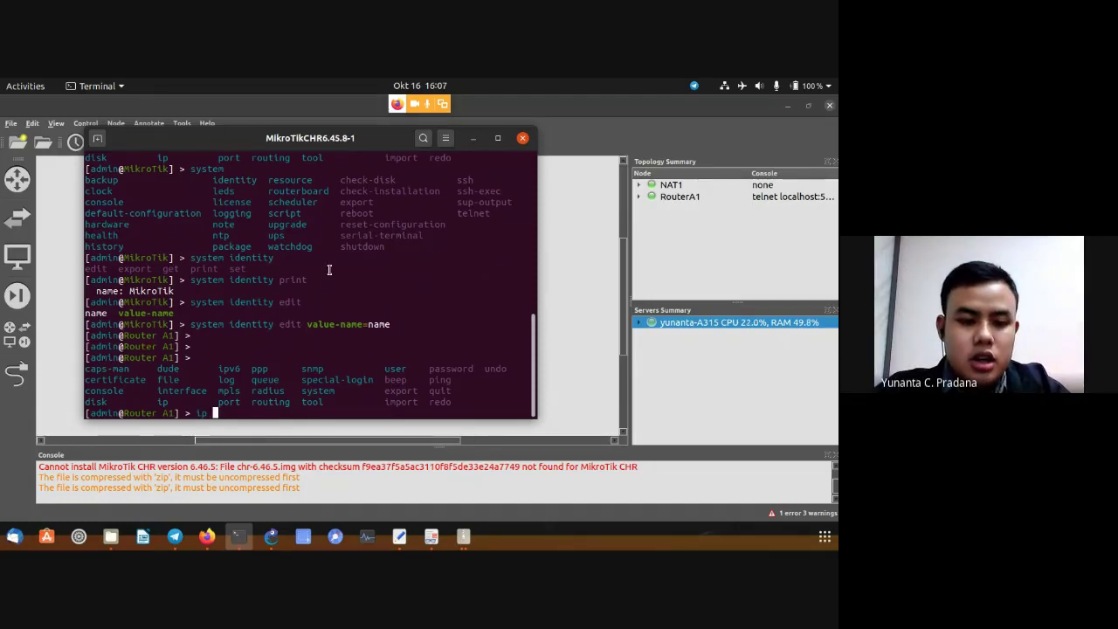
key("Tab")
key("Tab")
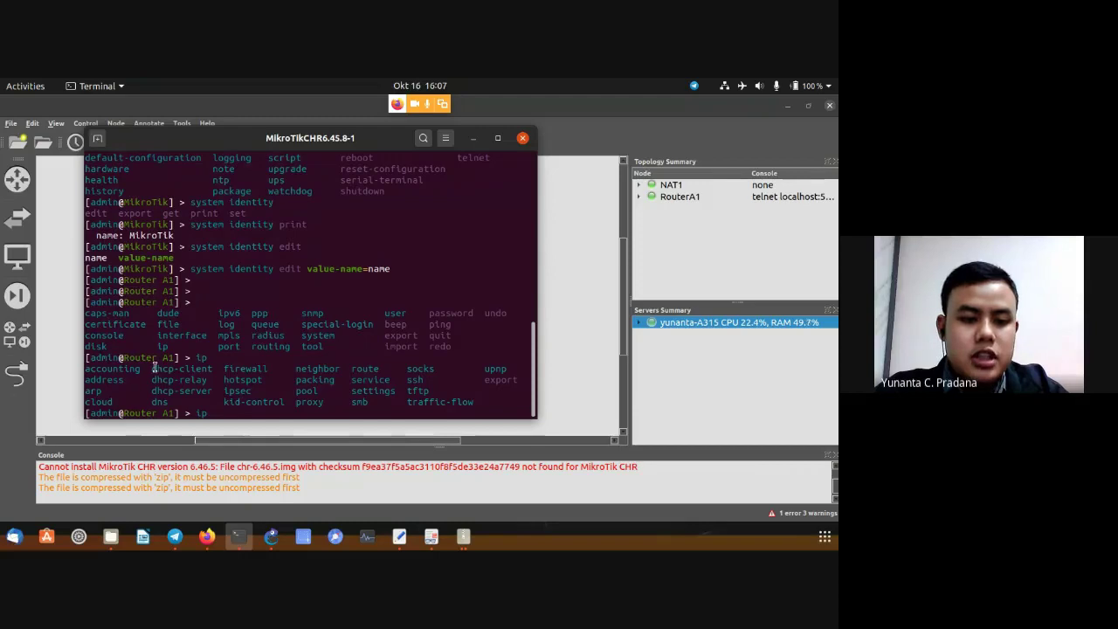
Run 'ip dhcp-client print' and highlight ether1 with its address 192.168.122.41/24.
left_click_drag(154, 369, 211, 369)
left_click(210, 371)
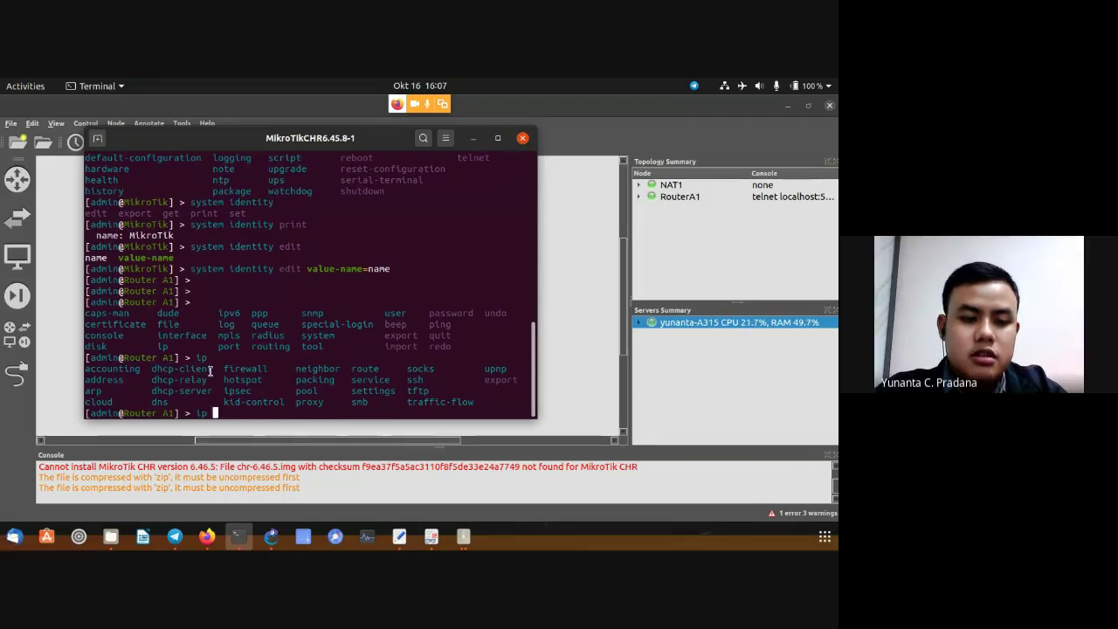
type("dhcp")
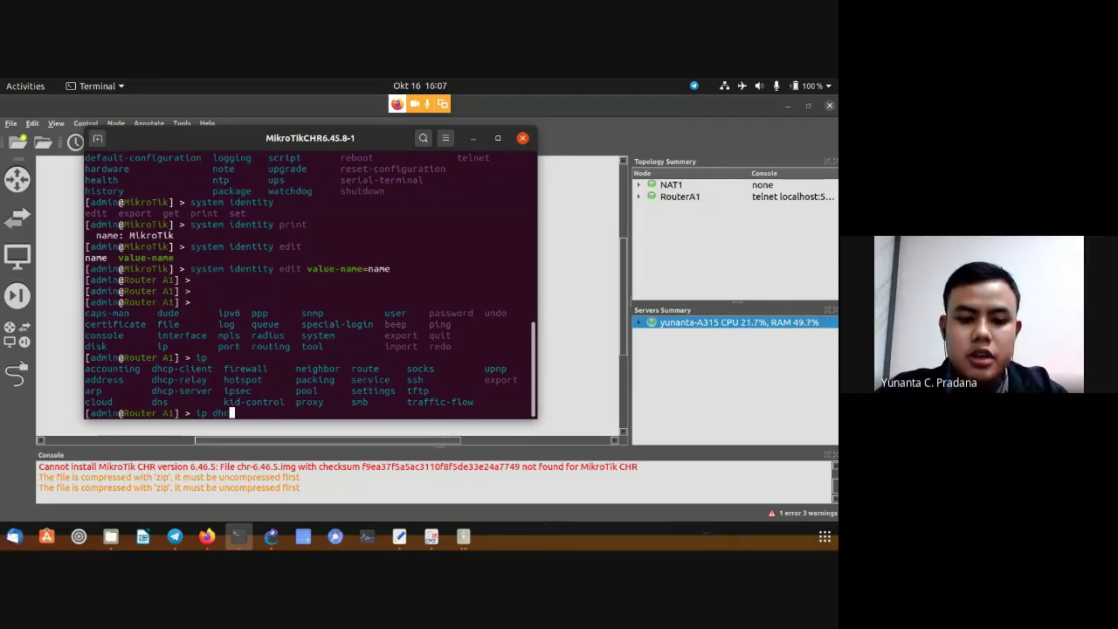
type("-")
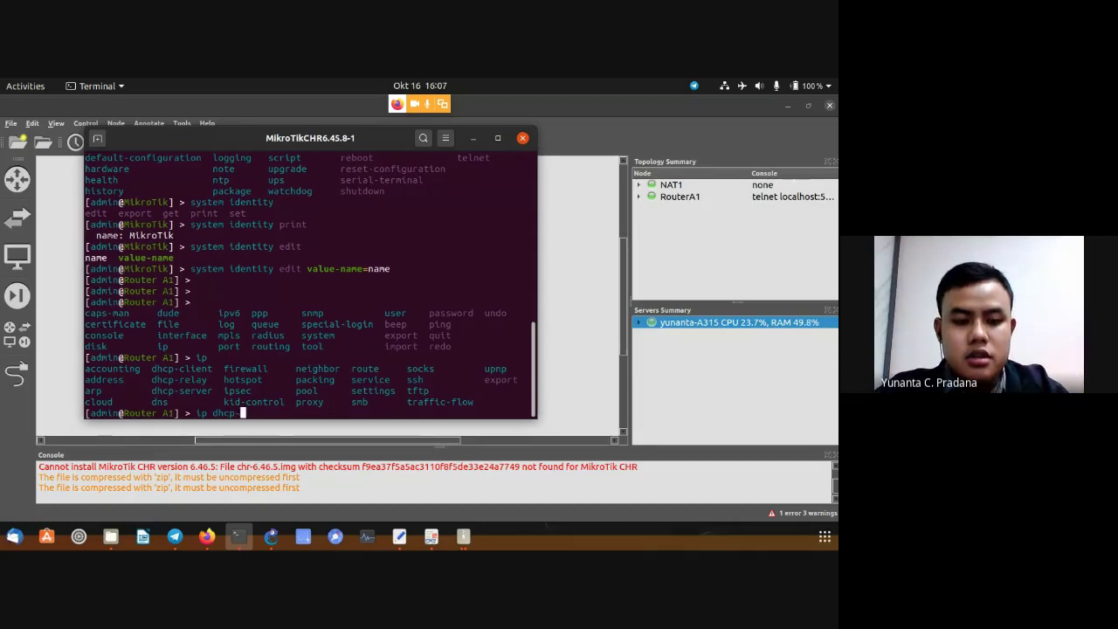
key("Tab")
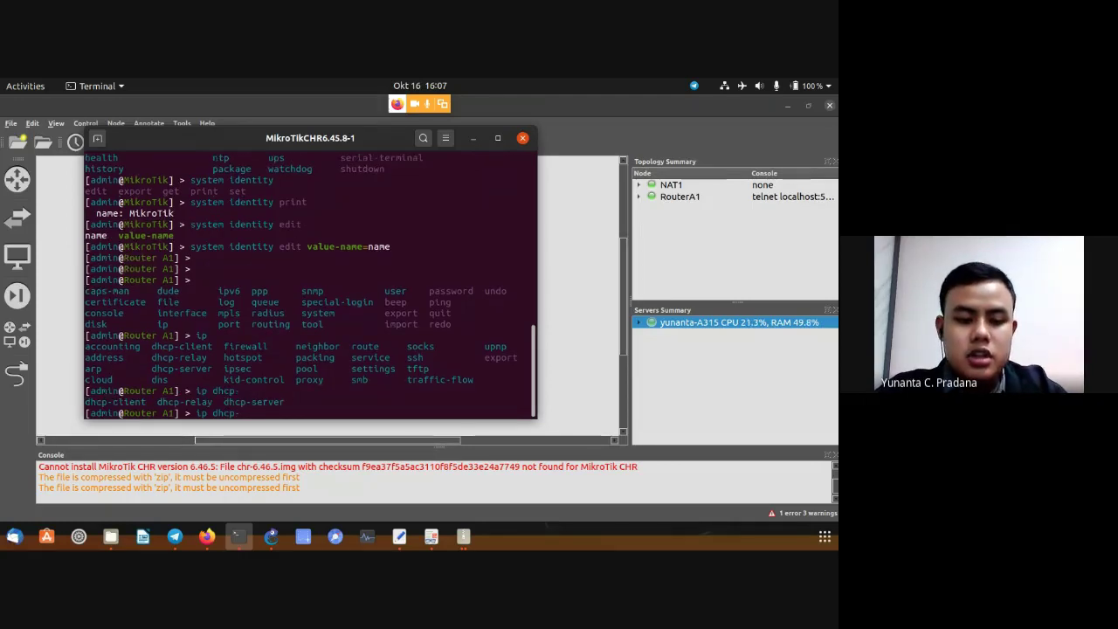
type("cli")
key("Tab")
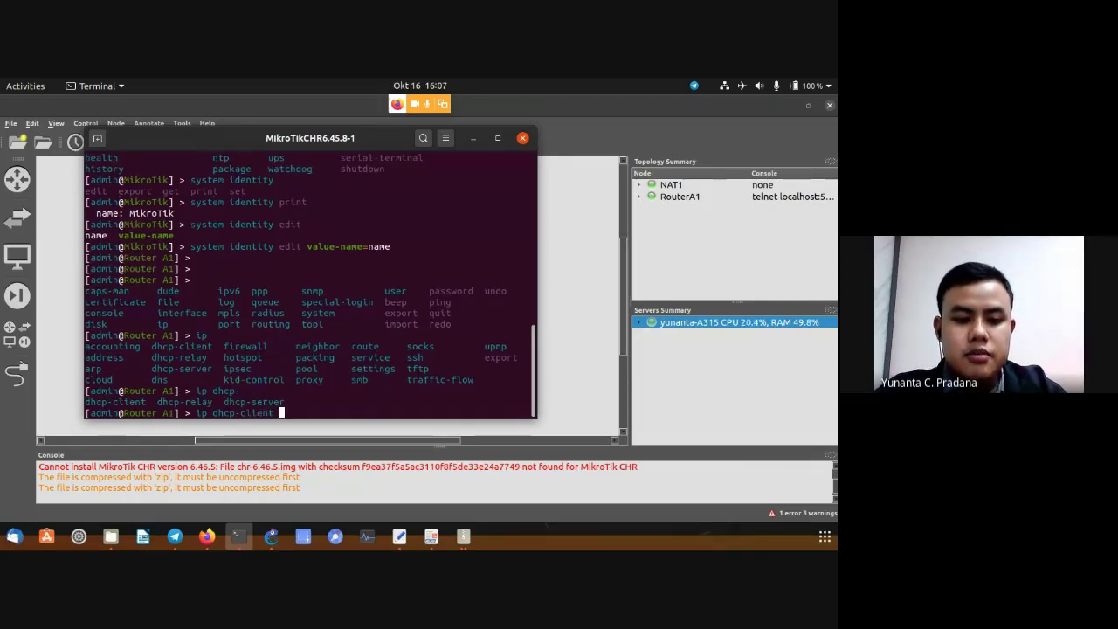
type("print")
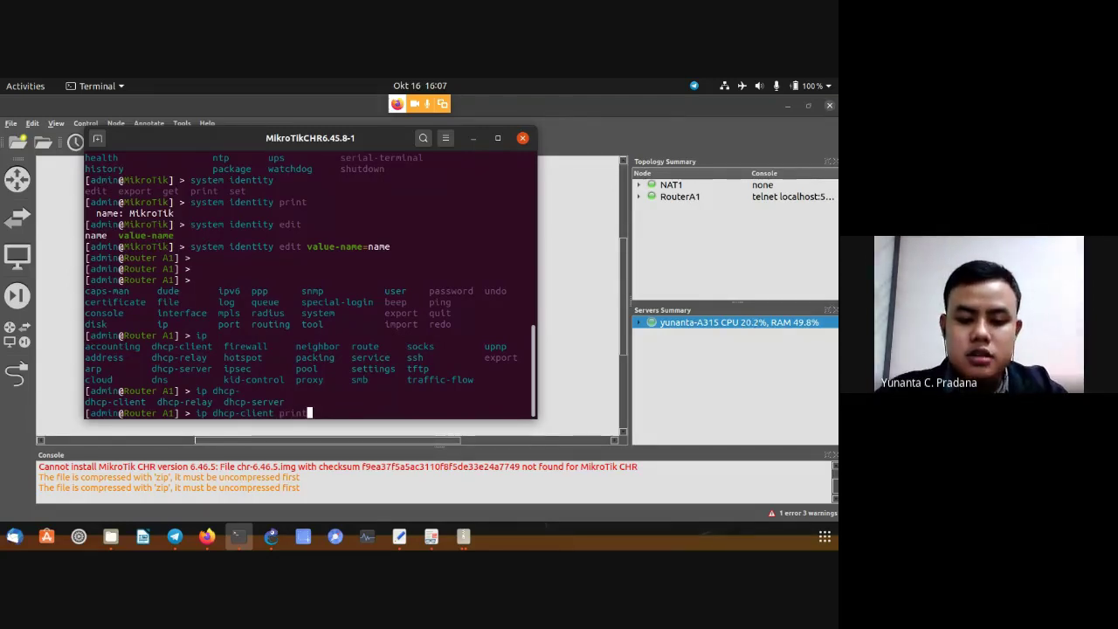
key("Return")
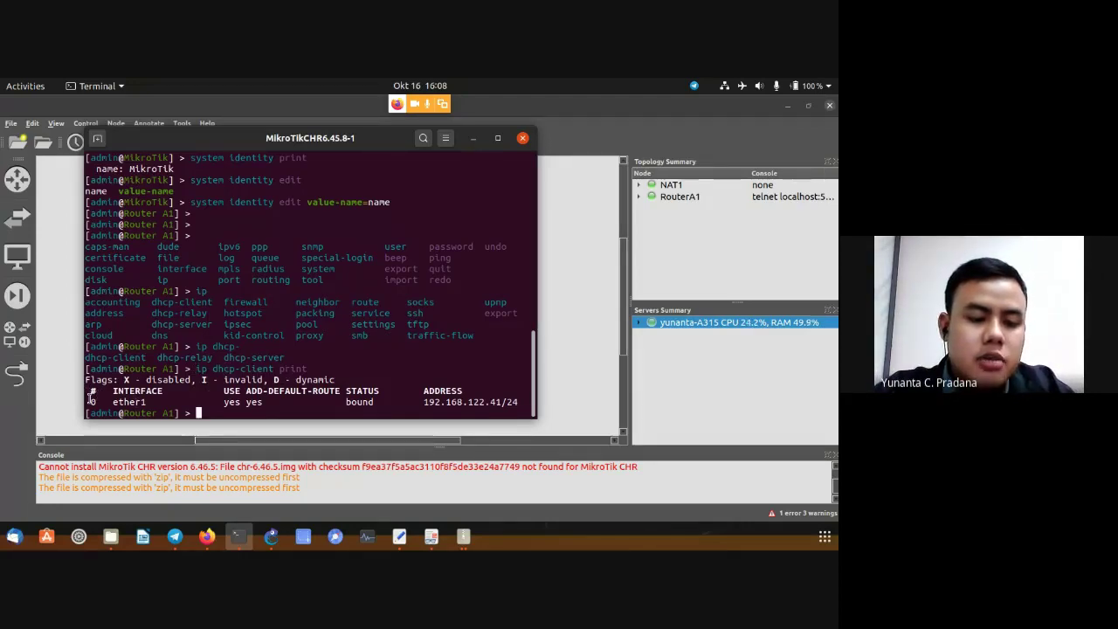
left_click_drag(113, 401, 163, 402)
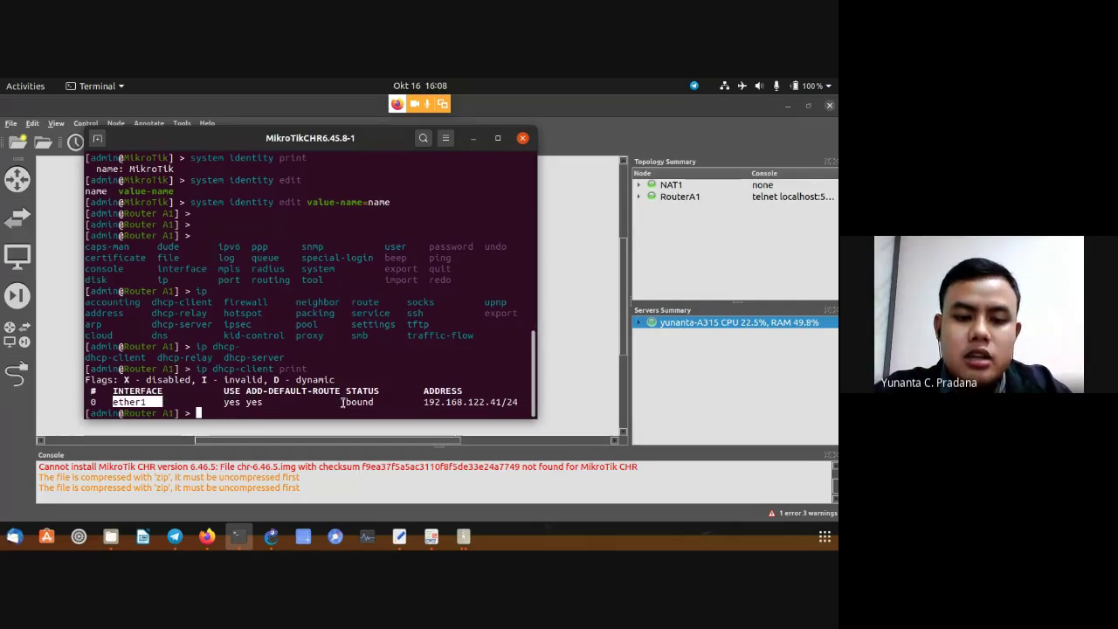
left_click_drag(423, 402, 522, 400)
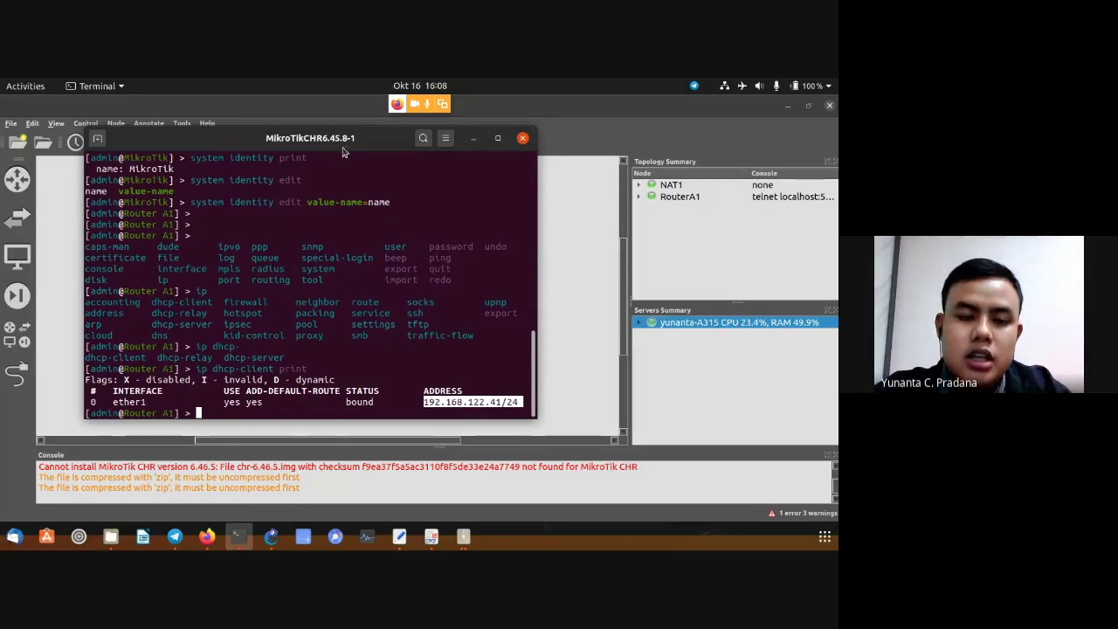
Nudge RouterA1 left and show the ether1 and nat0 interface labels on the link ends.
left_click(498, 138)
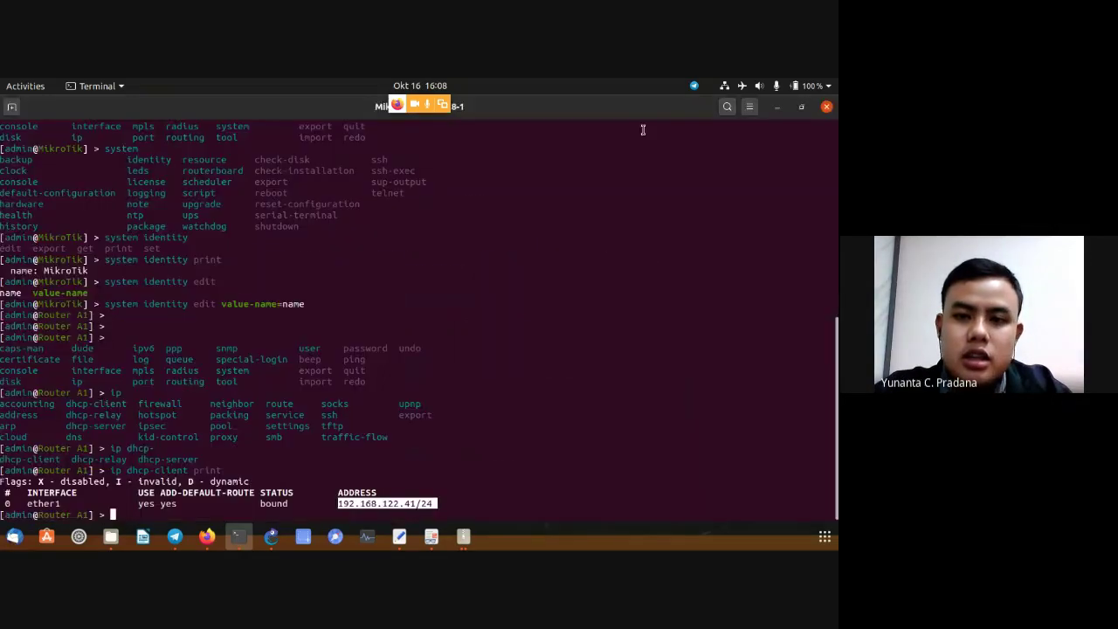
left_click(801, 108)
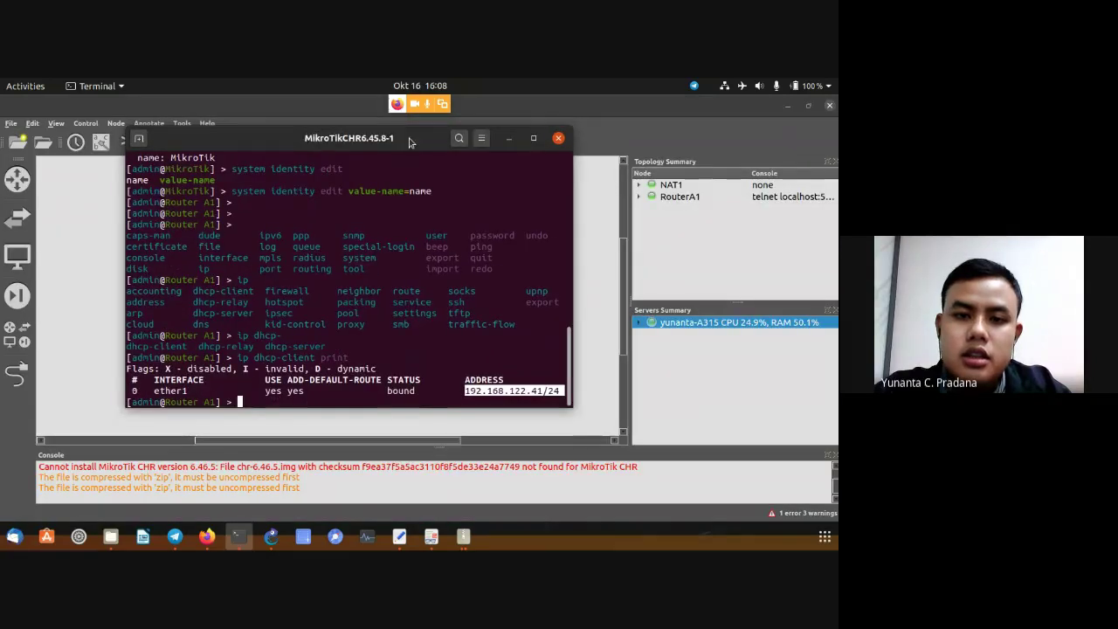
left_click_drag(398, 141, 589, 249)
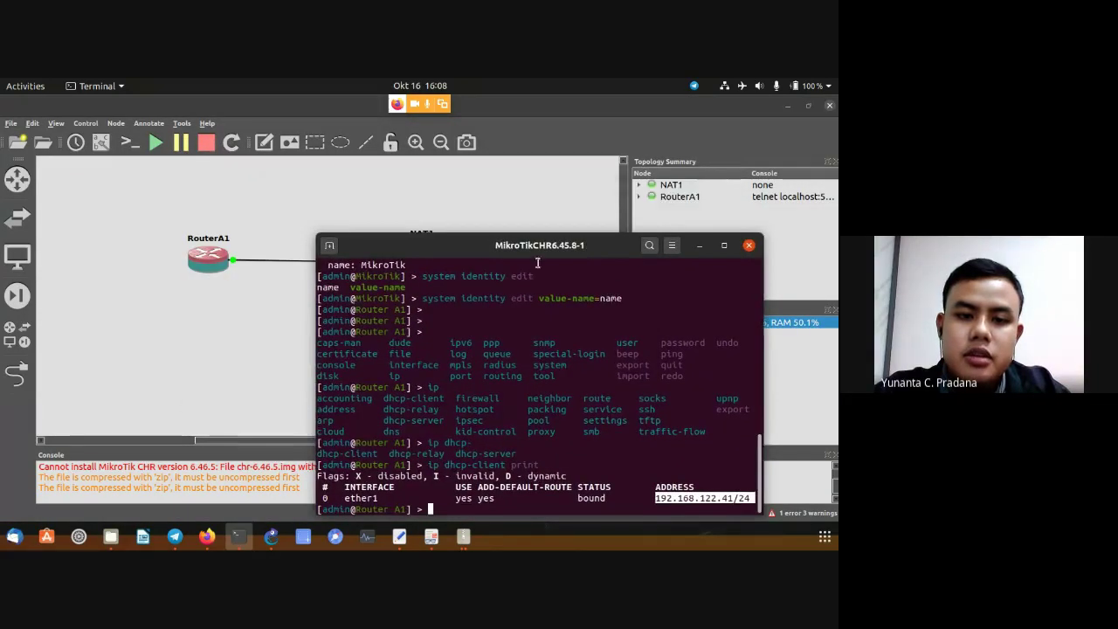
left_click_drag(513, 251, 347, 406)
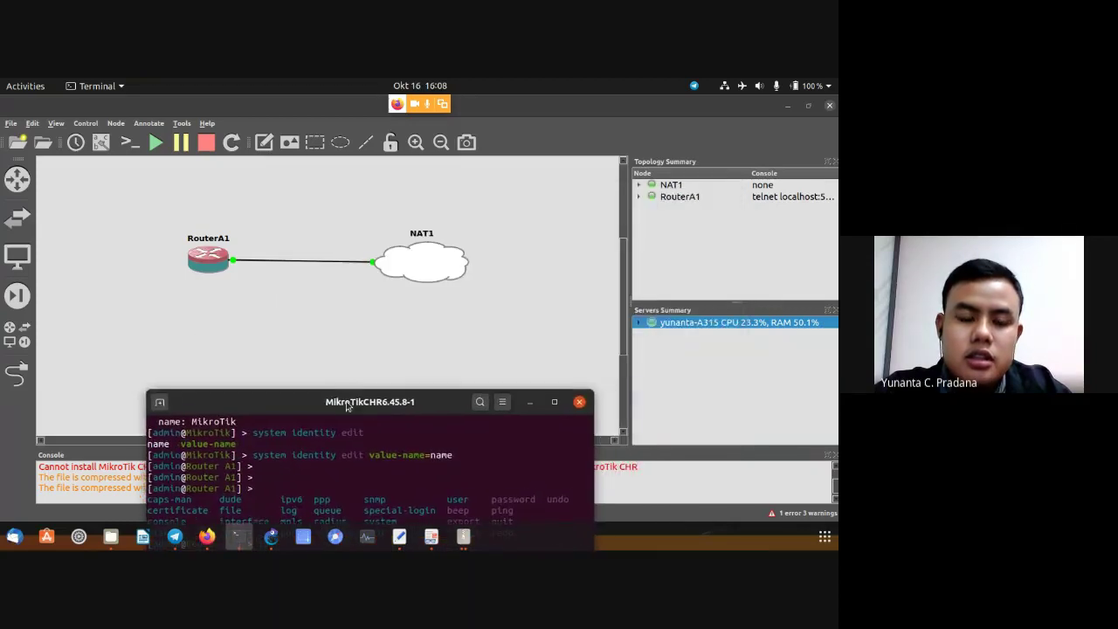
left_click(292, 334)
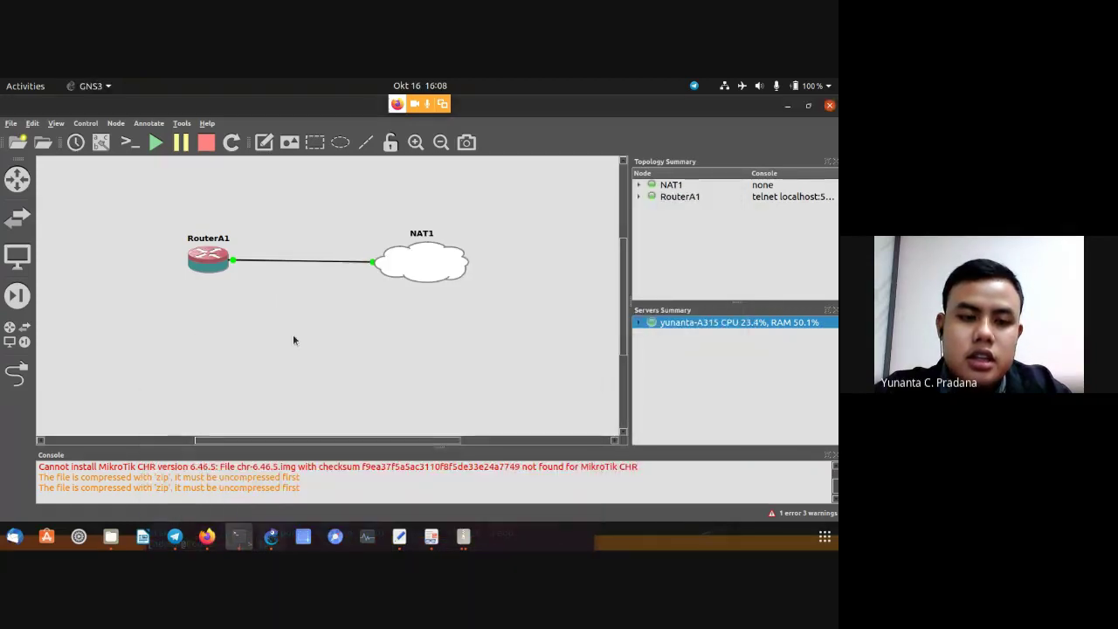
left_click_drag(203, 264, 180, 267)
left_click(101, 142)
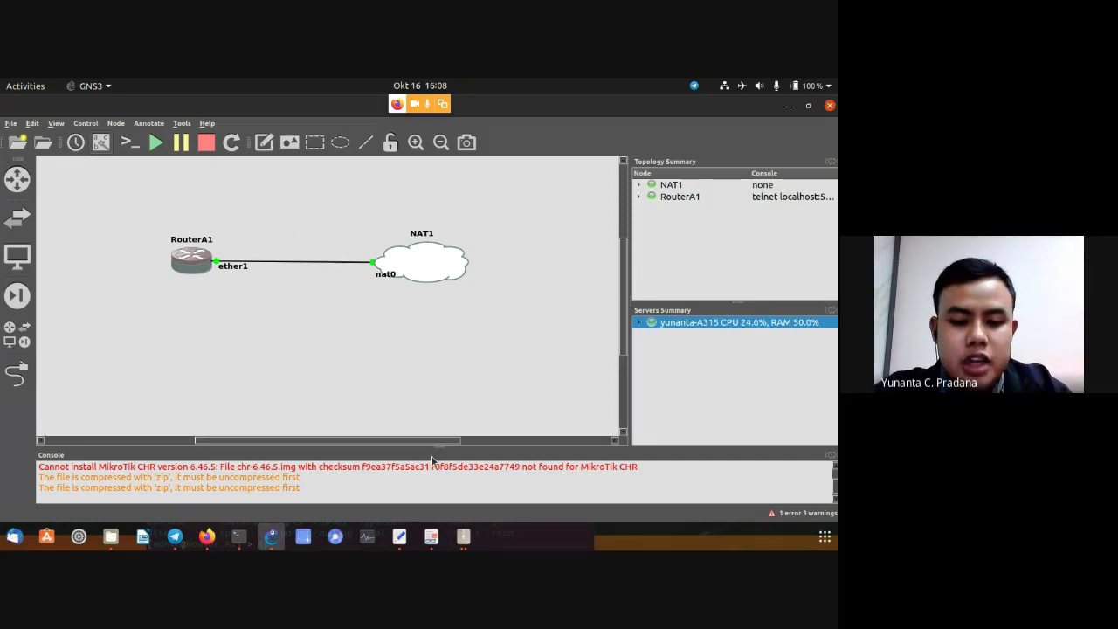
Close the chr-6.45.8 and chr-6.46.5 archive windows and bring the RouterA1 console forward.
left_click(463, 537)
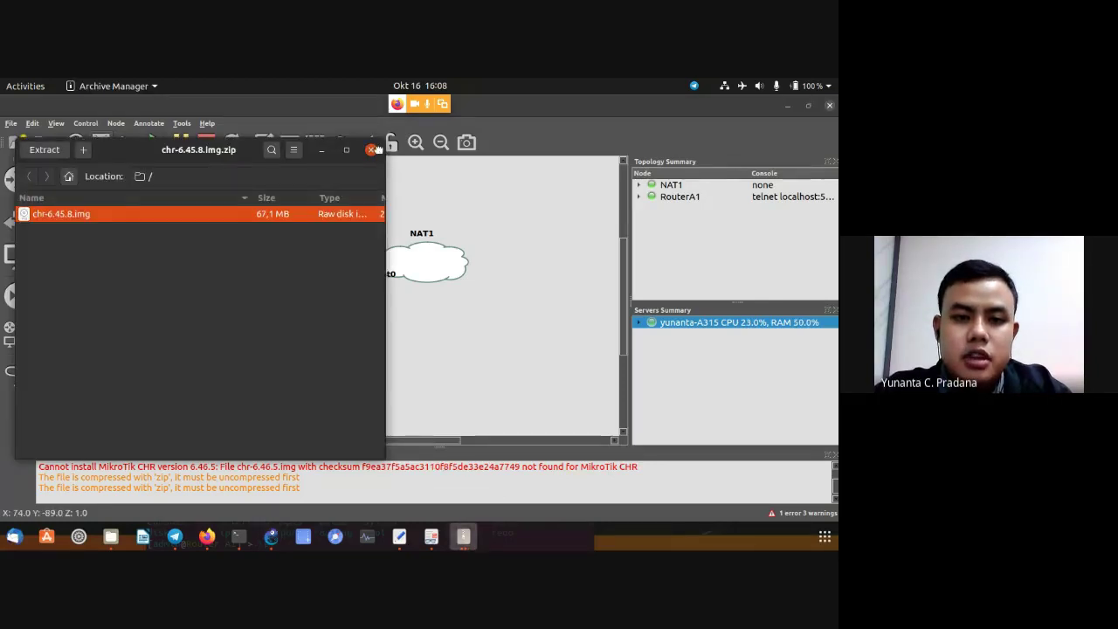
left_click(370, 149)
left_click(466, 542)
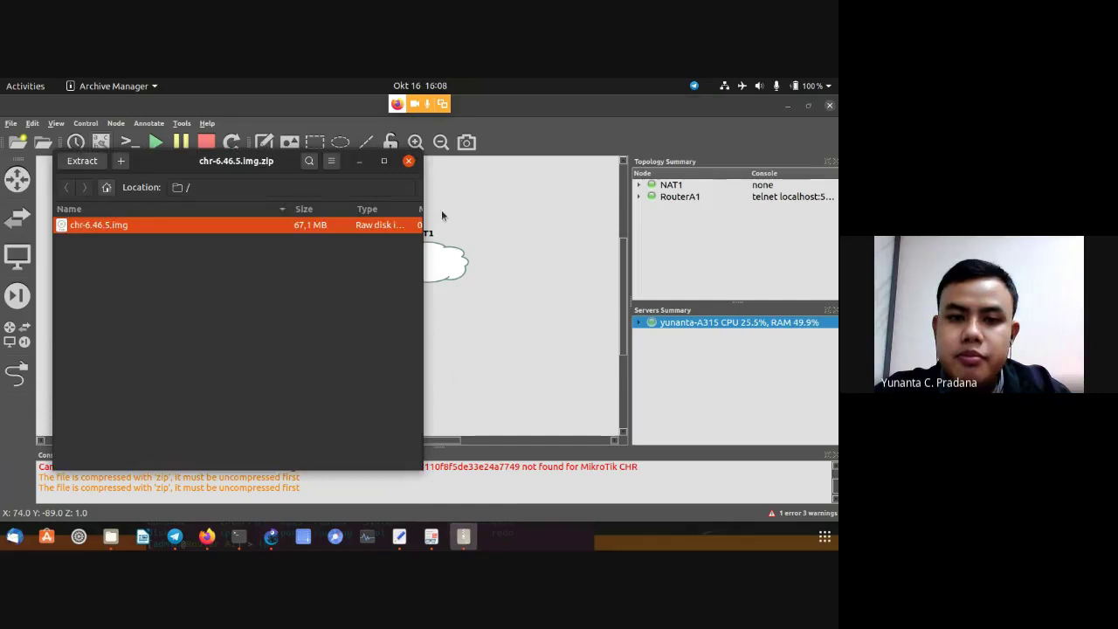
left_click(408, 162)
left_click(238, 536)
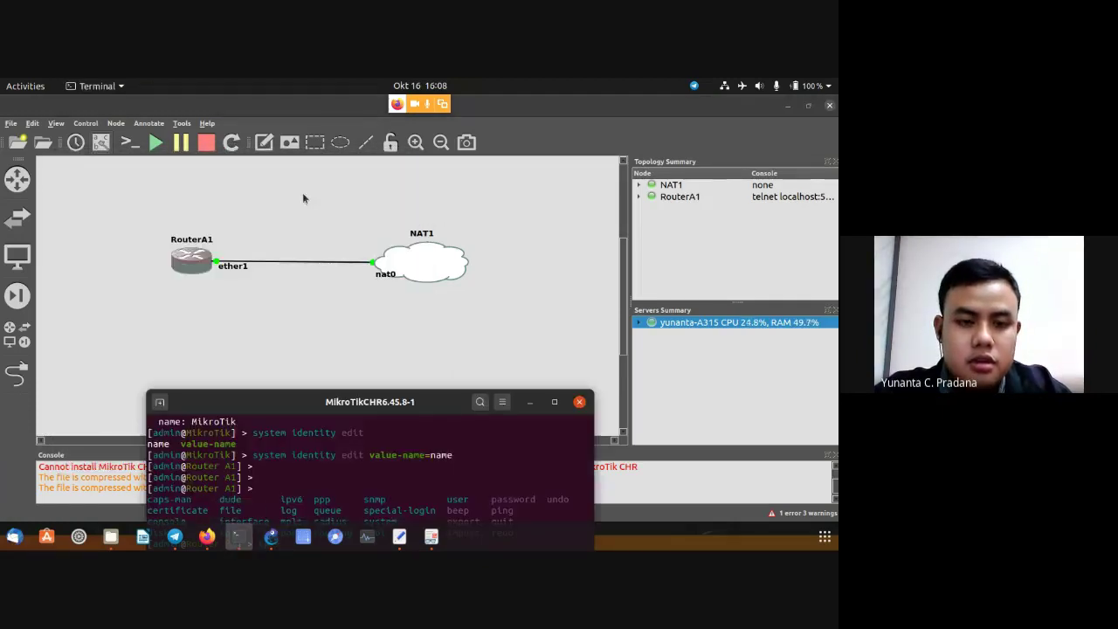
Add blank prompt lines below the DHCP output and keep the RouterA1 console in front of GNS3.
left_click_drag(372, 399, 319, 153)
double_click(319, 155)
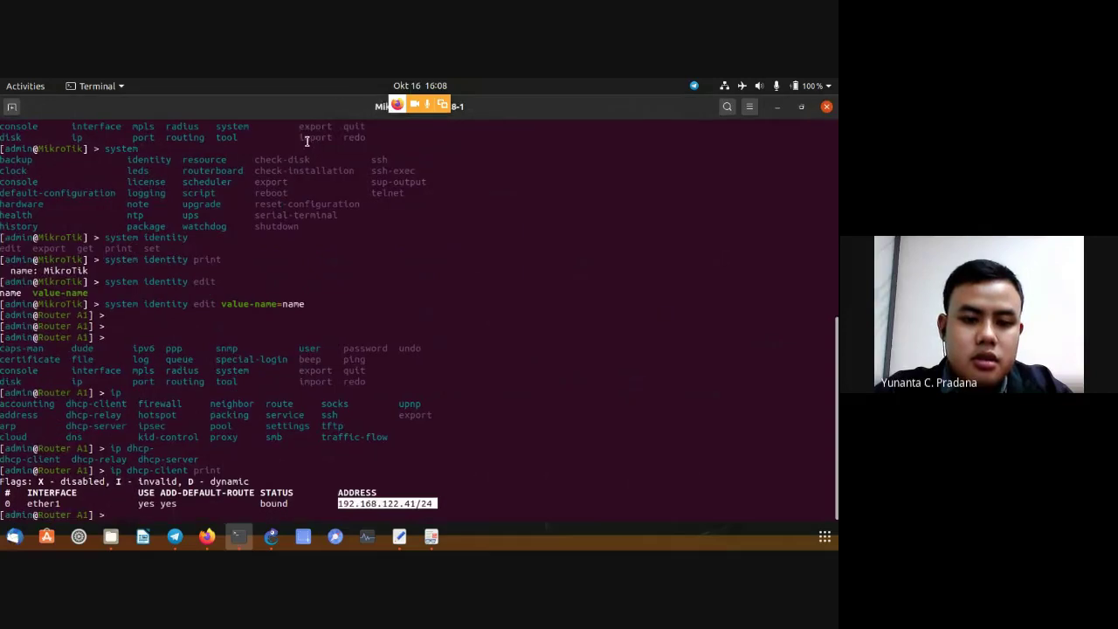
left_click(802, 107)
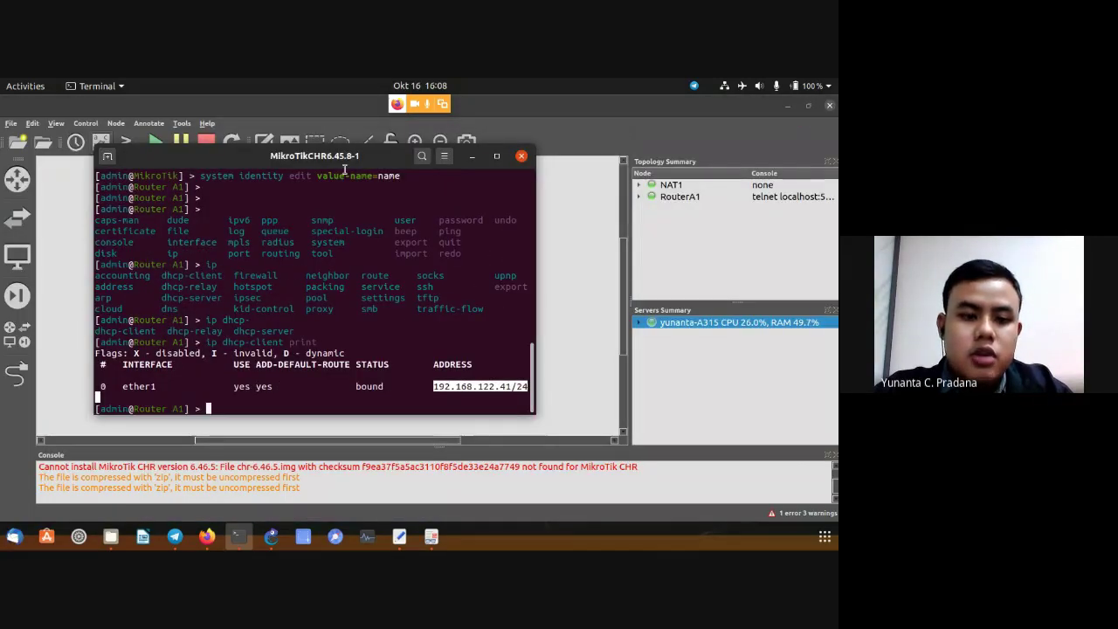
key("Return")
key("Return")
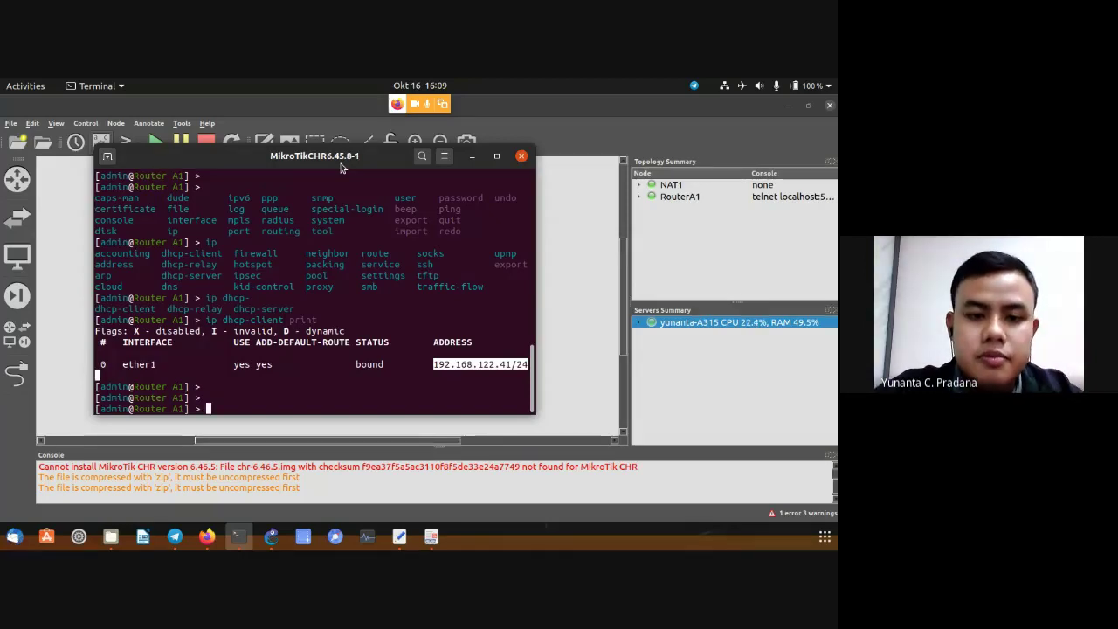
double_click(342, 168)
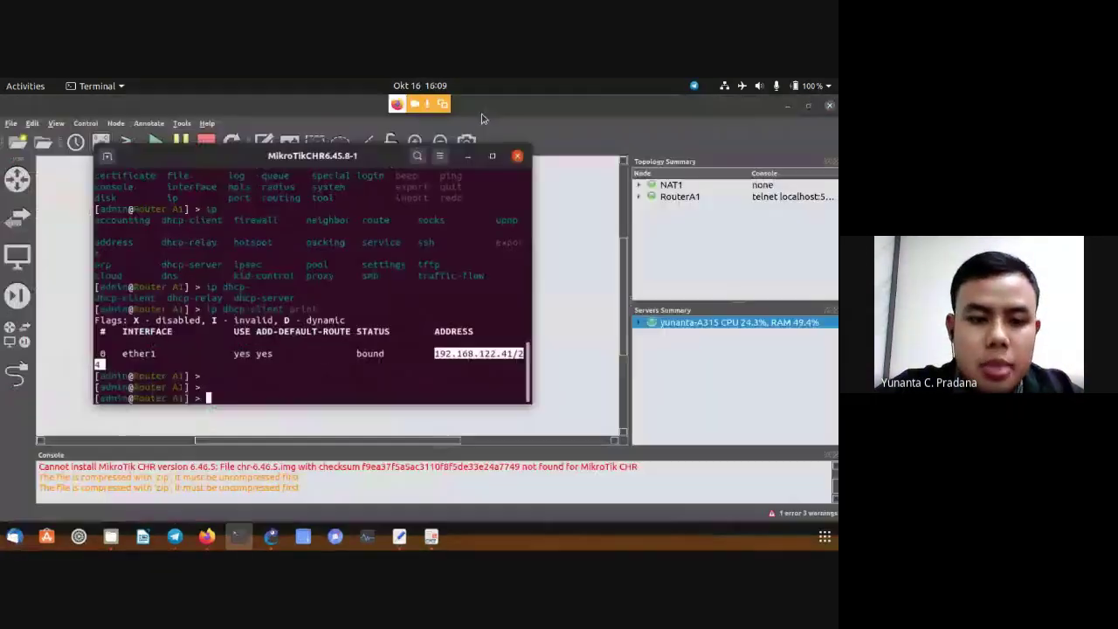
double_click(483, 117)
left_click(242, 408)
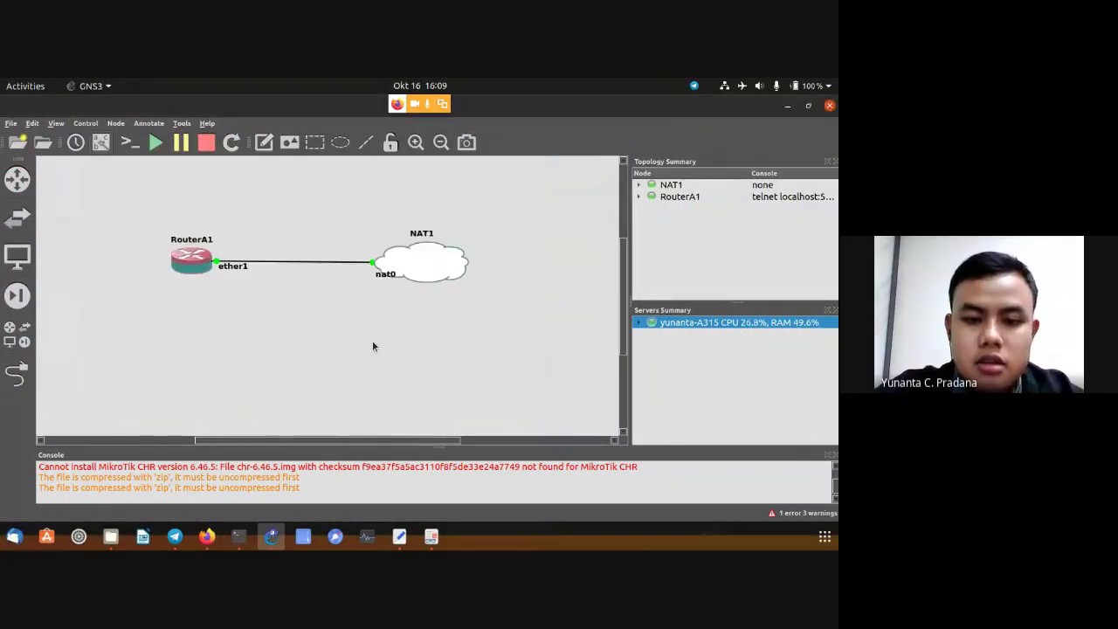
left_click(253, 544)
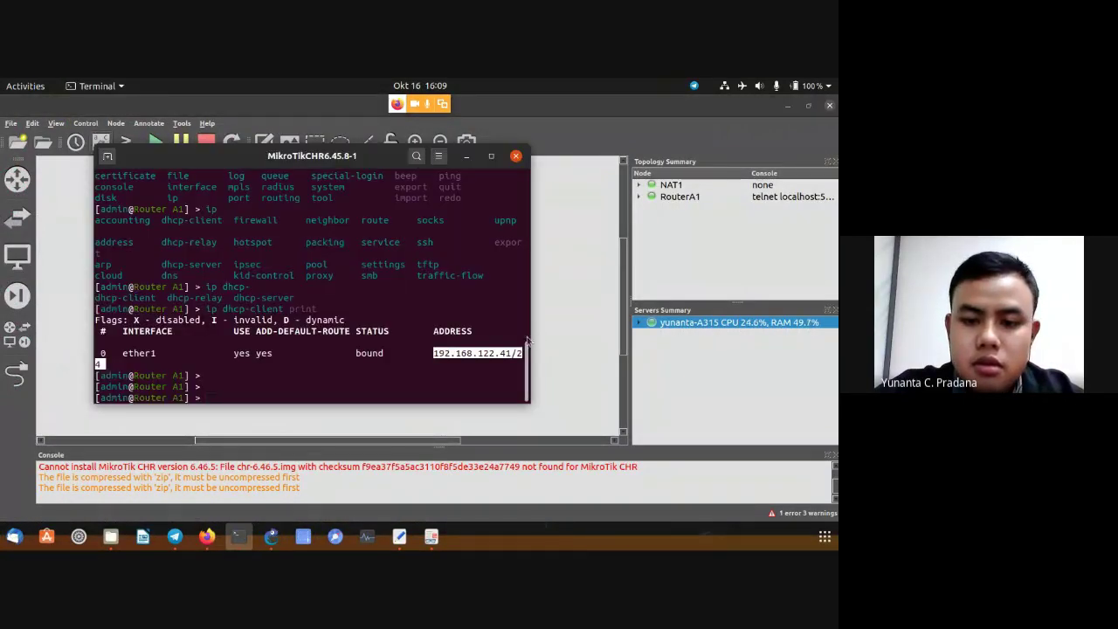
Widen the console so the ether1 lease 192.168.122.41/24 fits on one line, and highlight it.
left_click_drag(528, 338, 572, 333)
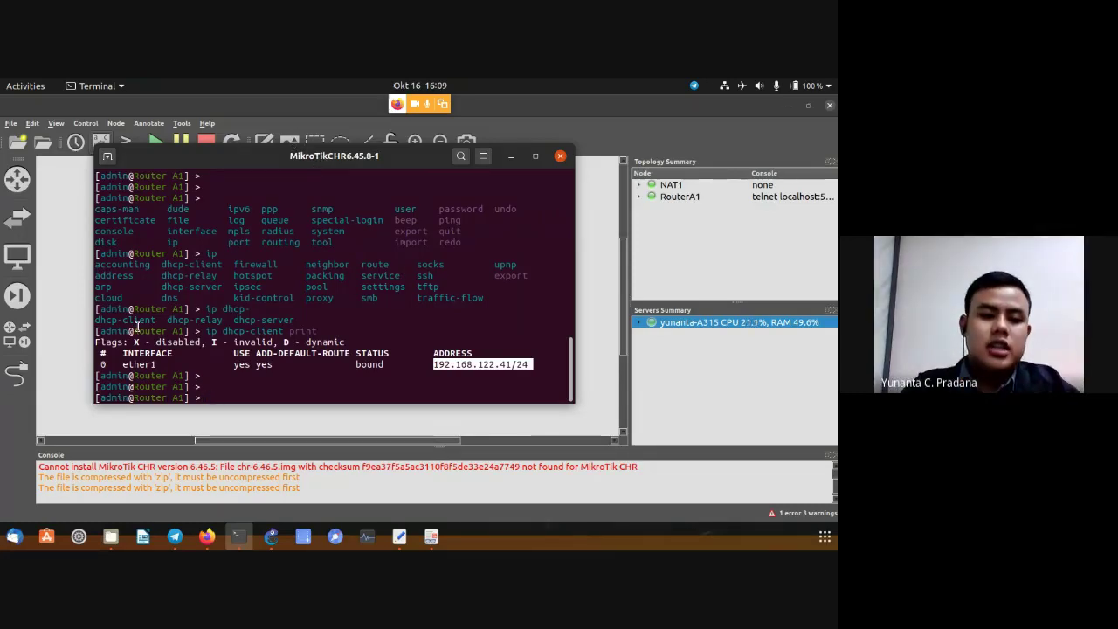
left_click_drag(102, 363, 450, 365)
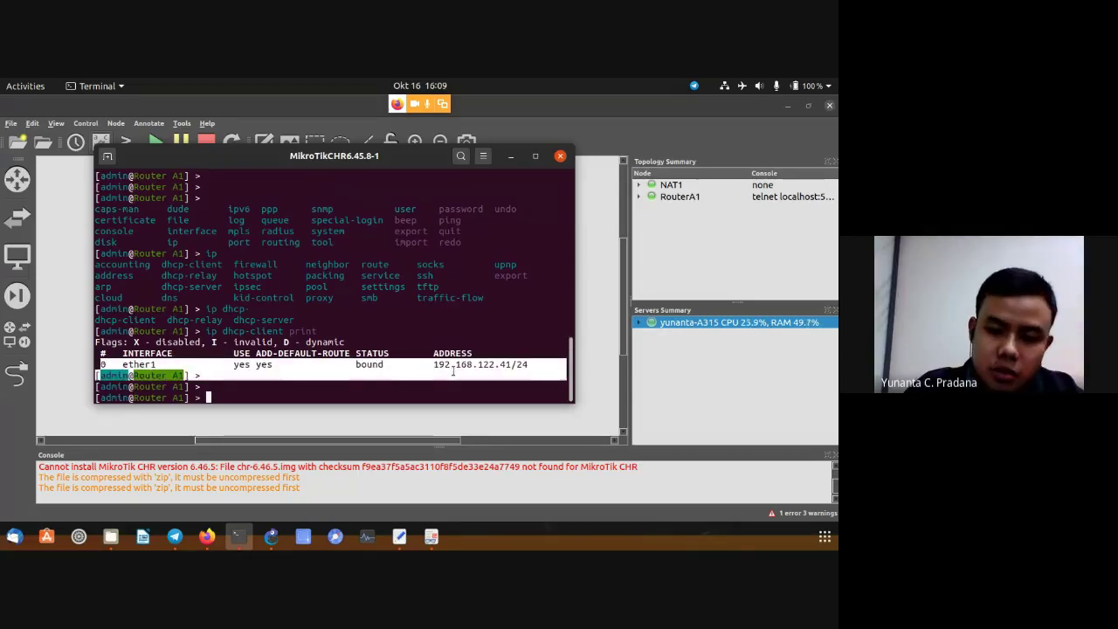
left_click(467, 364)
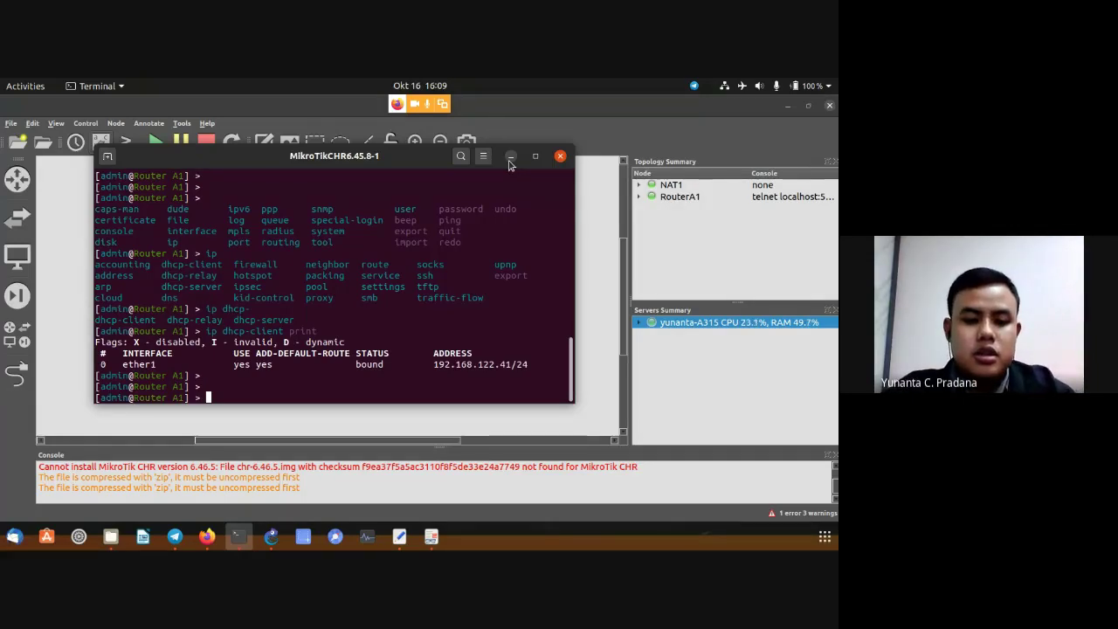
Run 'ip service print' at the RouterOS prompt, using Tab to show completions.
type("ip")
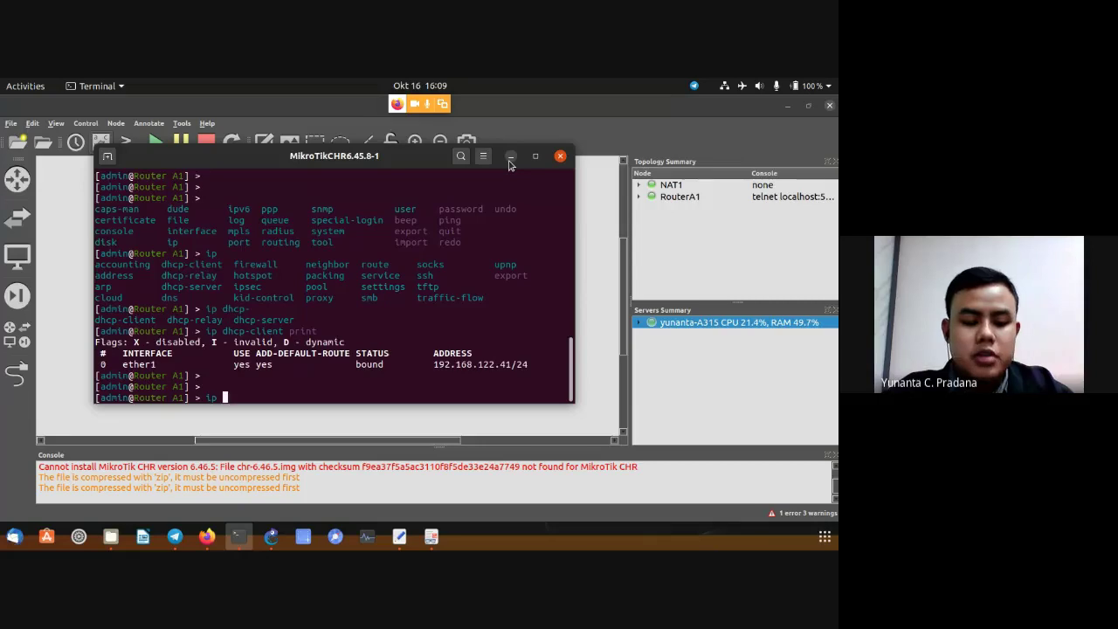
key("Tab")
key("Tab")
type("service")
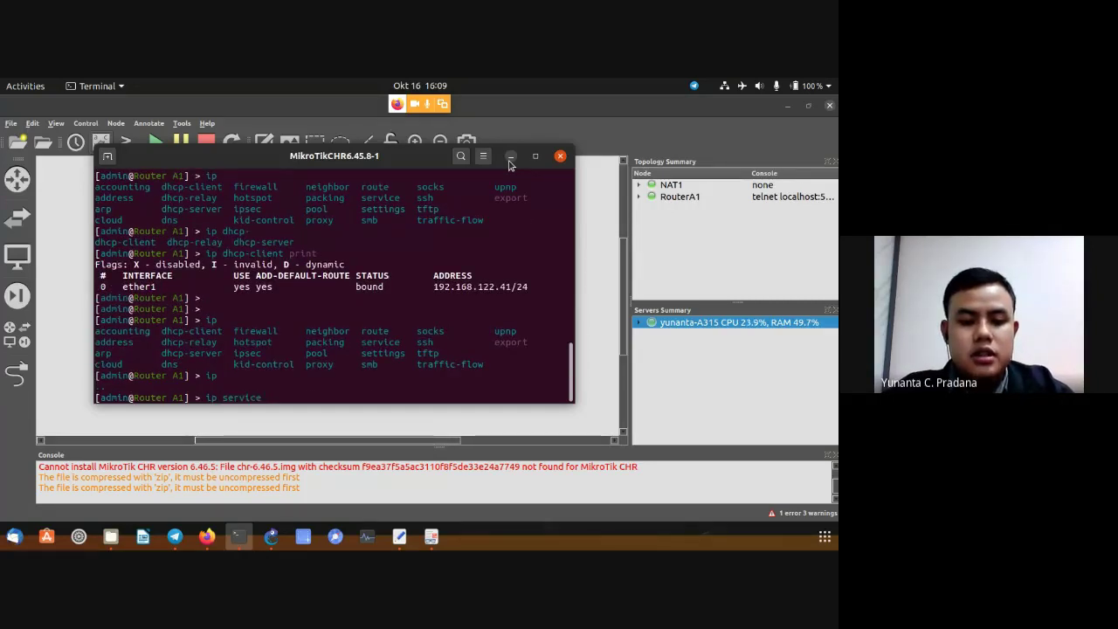
key("Tab")
key("Tab")
type("print")
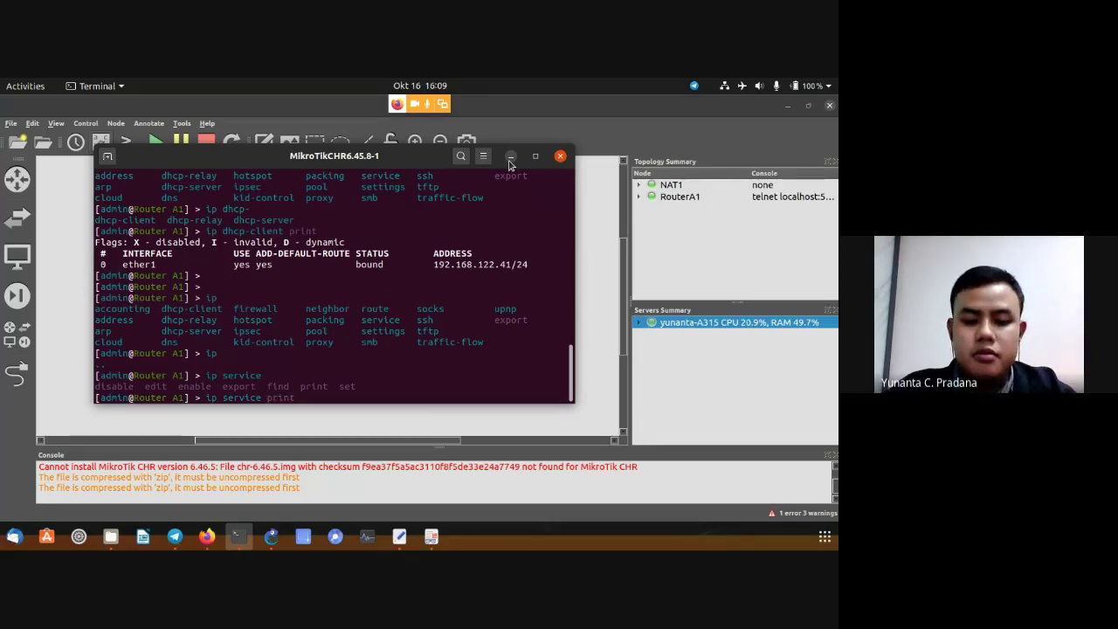
key("Return")
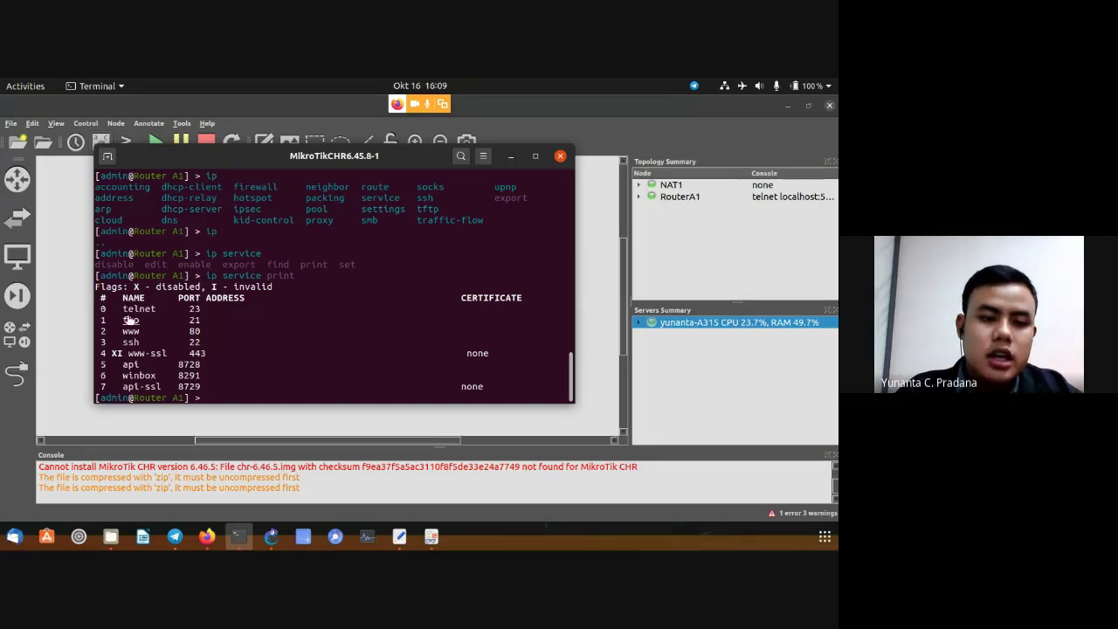
Highlight the telnet and ftp rows, then the service ports from telnet 23 to winbox 8291.
left_click_drag(128, 308, 166, 386)
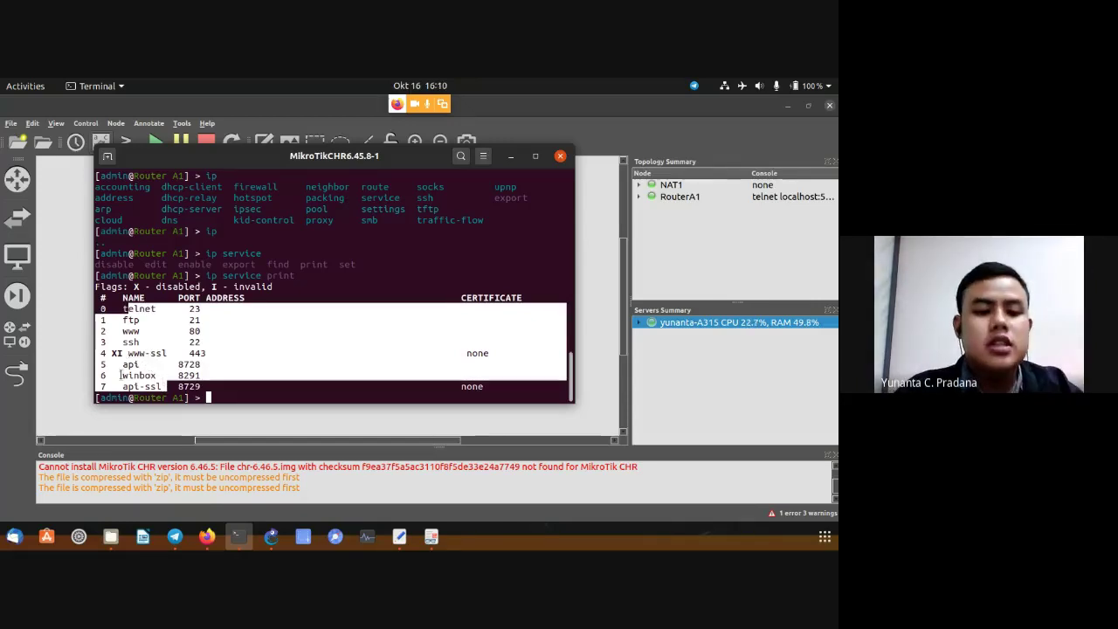
left_click(190, 378)
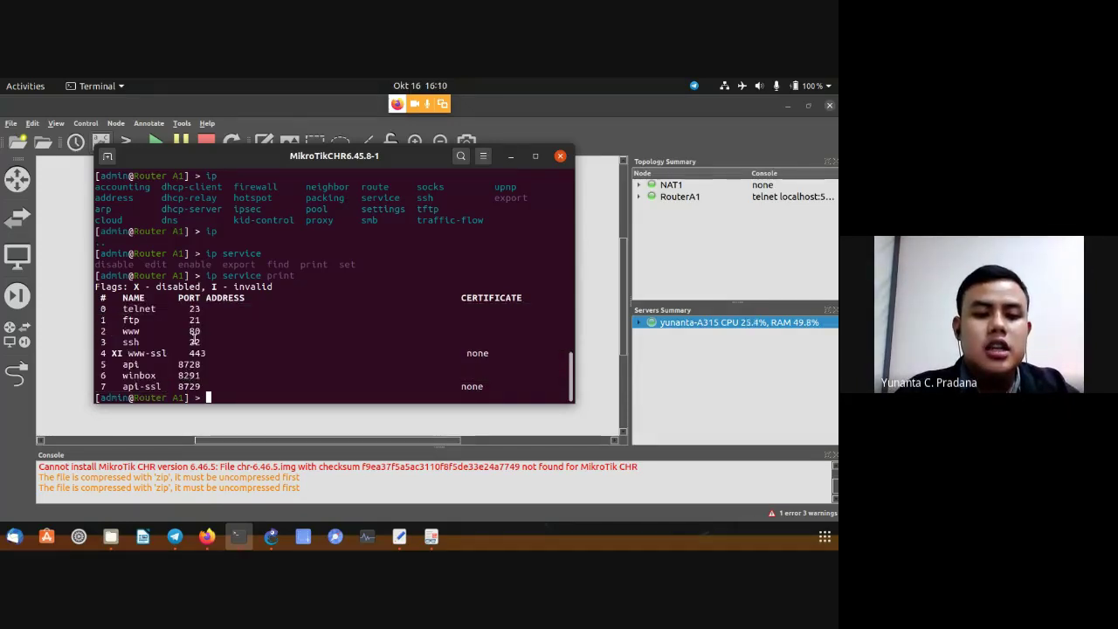
left_click_drag(189, 308, 196, 376)
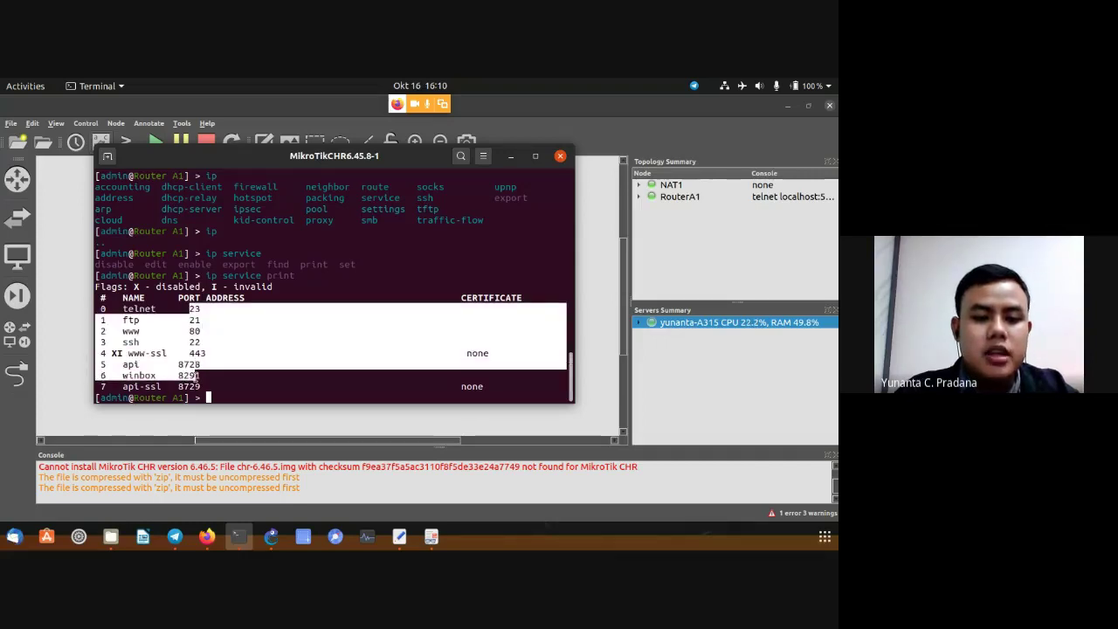
left_click(196, 376)
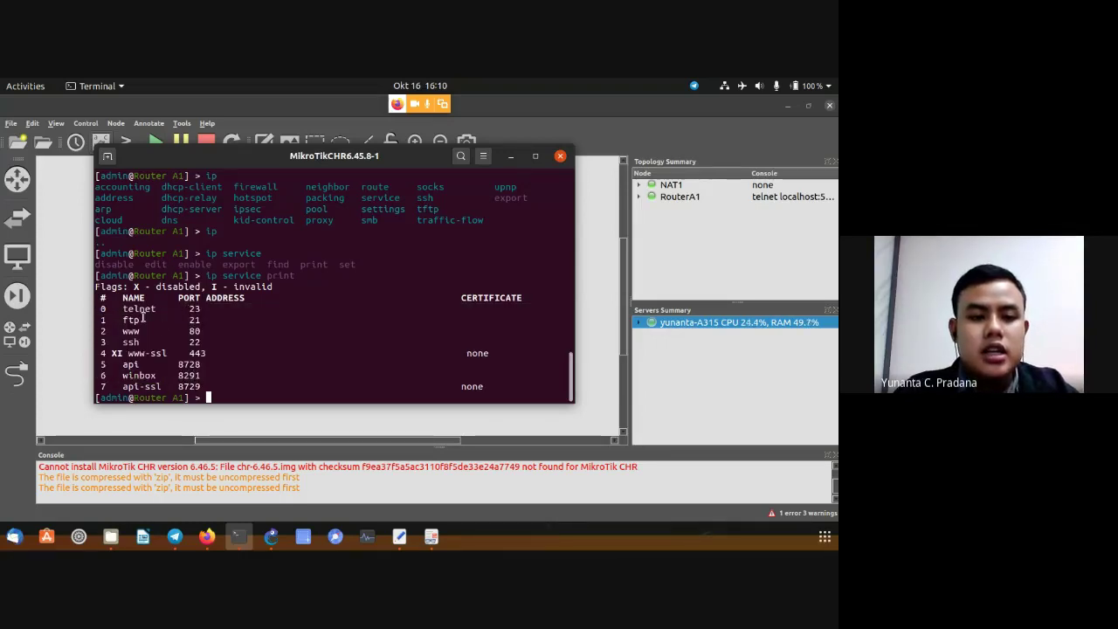
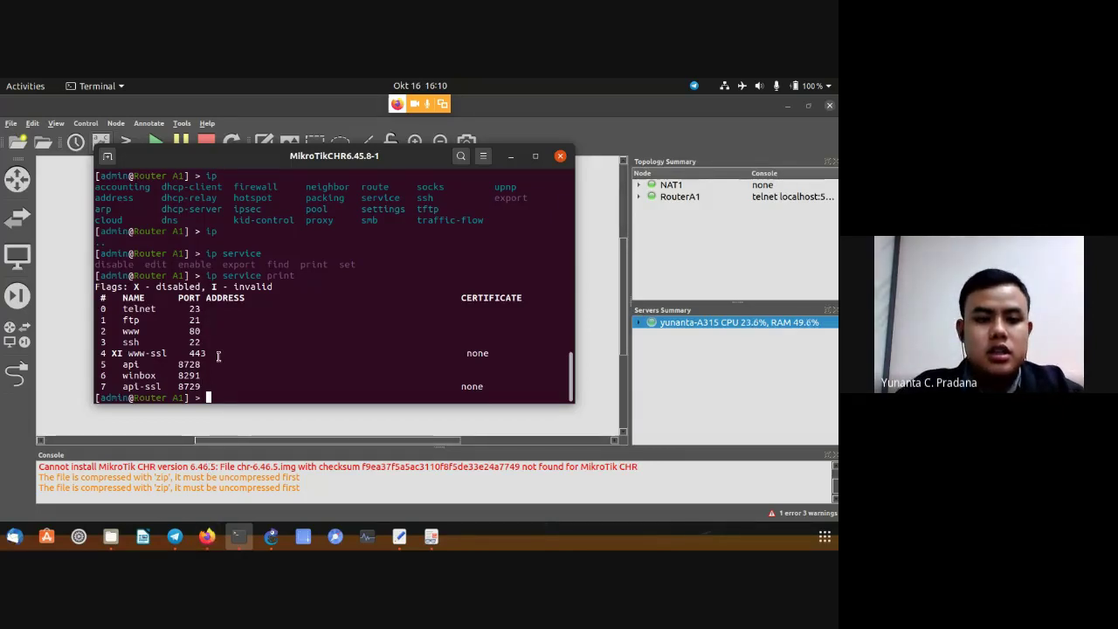
Run 'ip address print' and pick out 192.168.122.41/24 on ether1 in the output.
type("ip ")
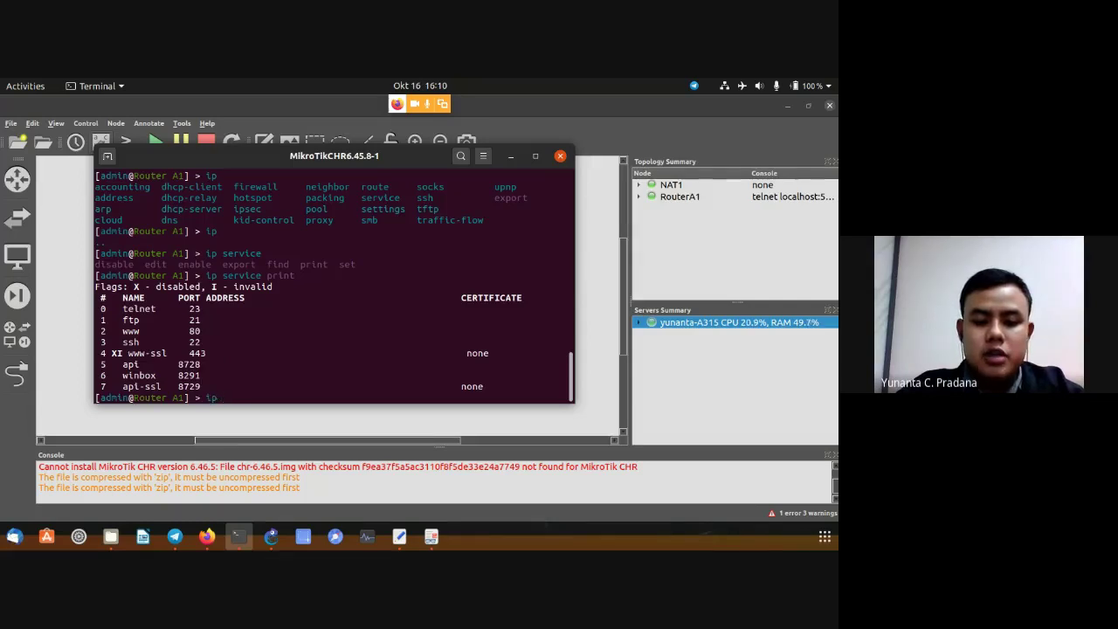
type("add")
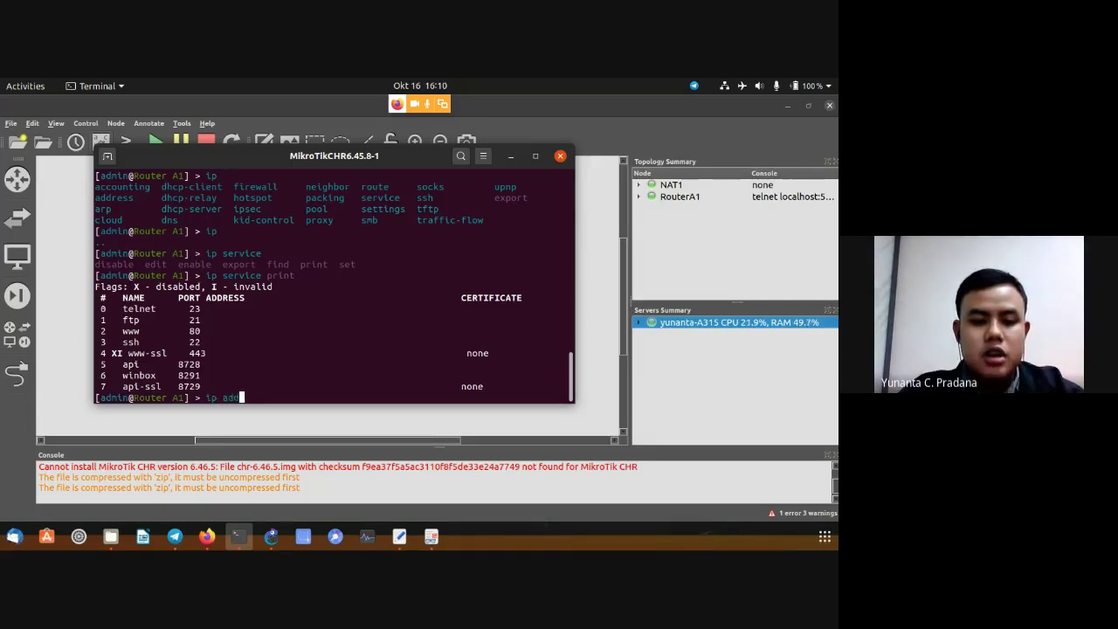
type("ress p")
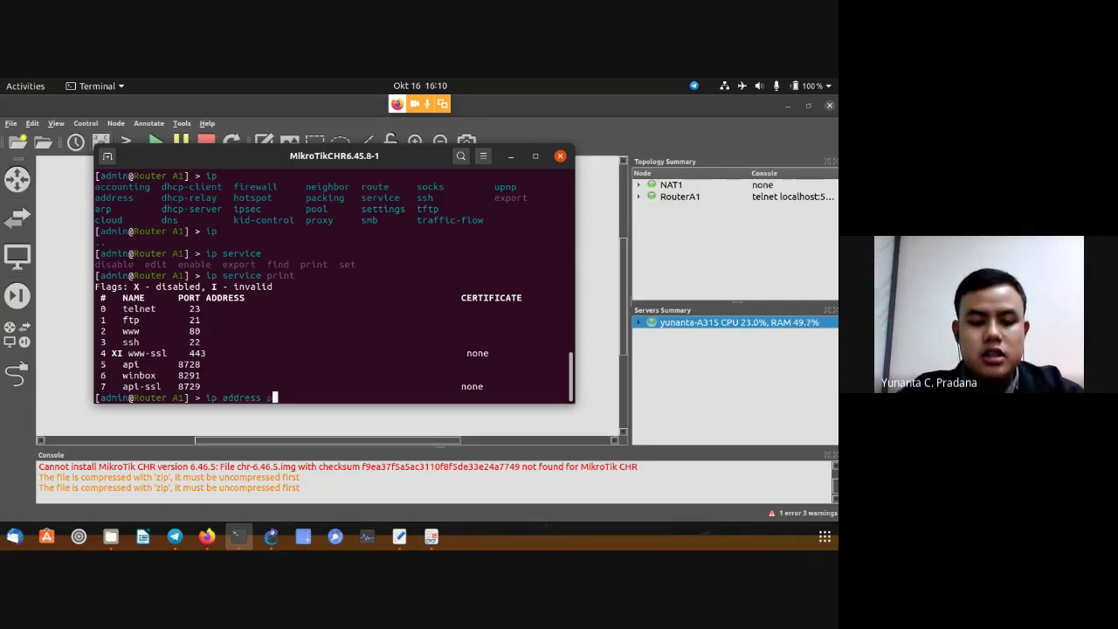
type("rint")
key("Return")
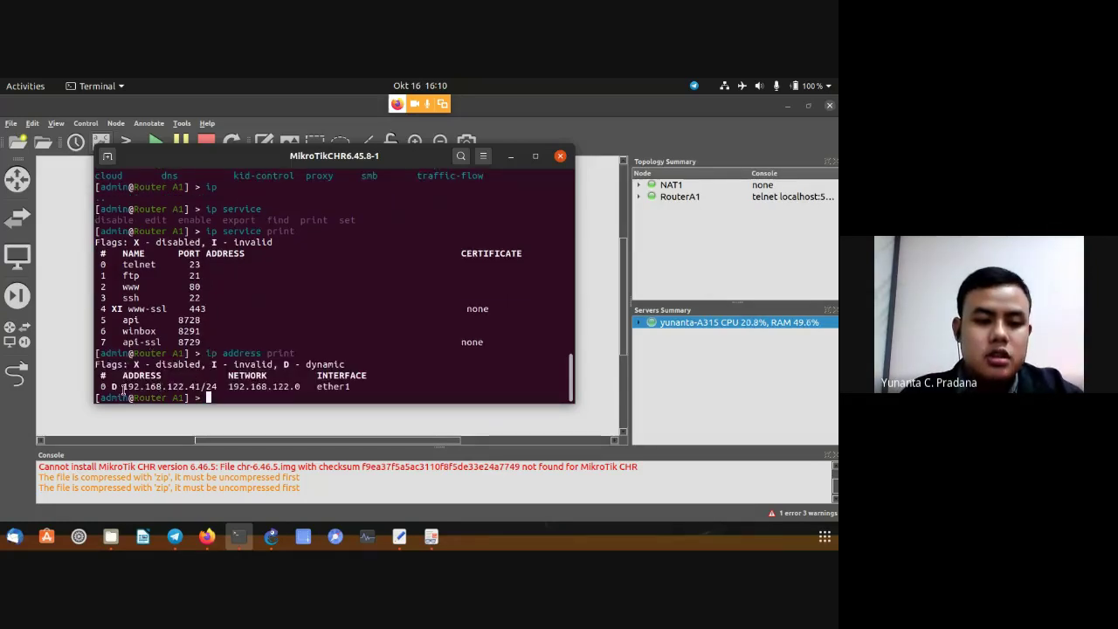
left_click_drag(122, 387, 206, 386)
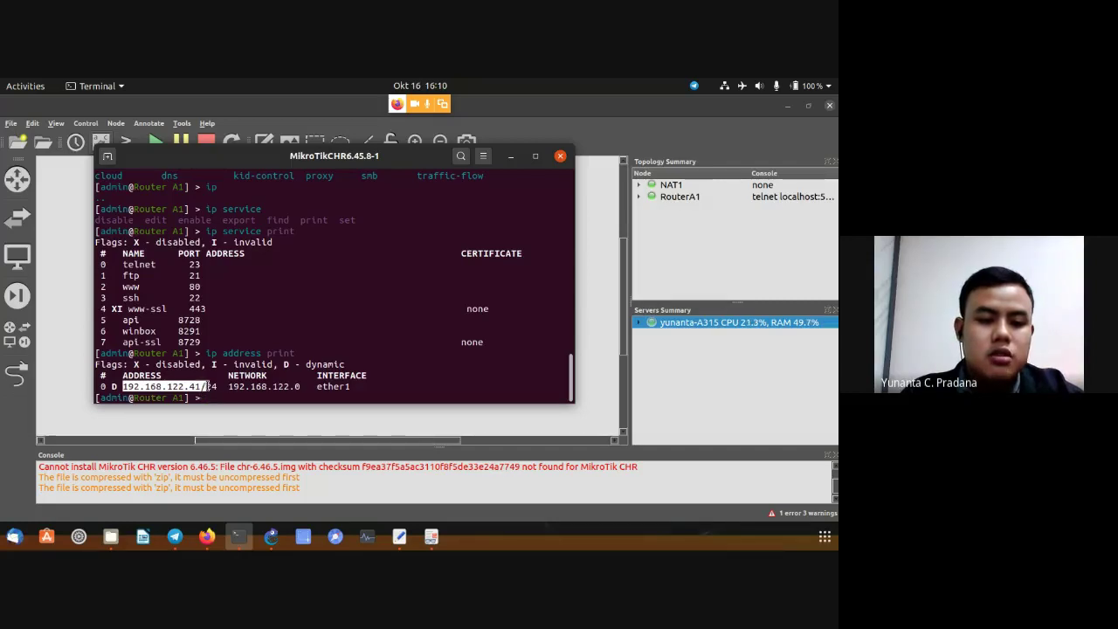
left_click(200, 364)
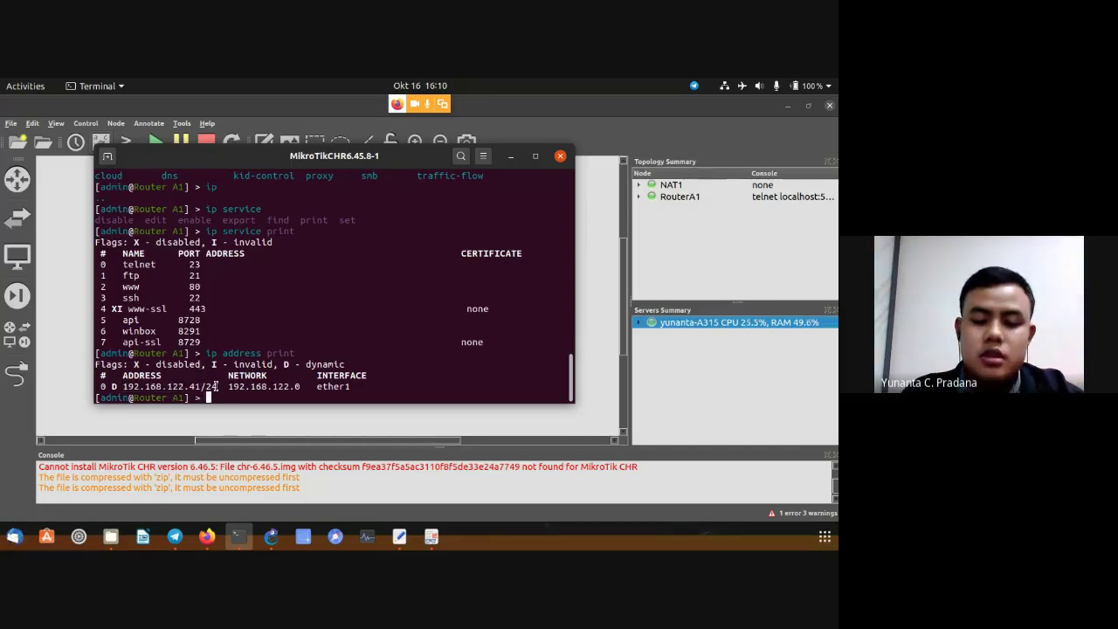
Open a new Firefox tab and start entering the router address 192.168., checking it in Terminal.
left_click(206, 539)
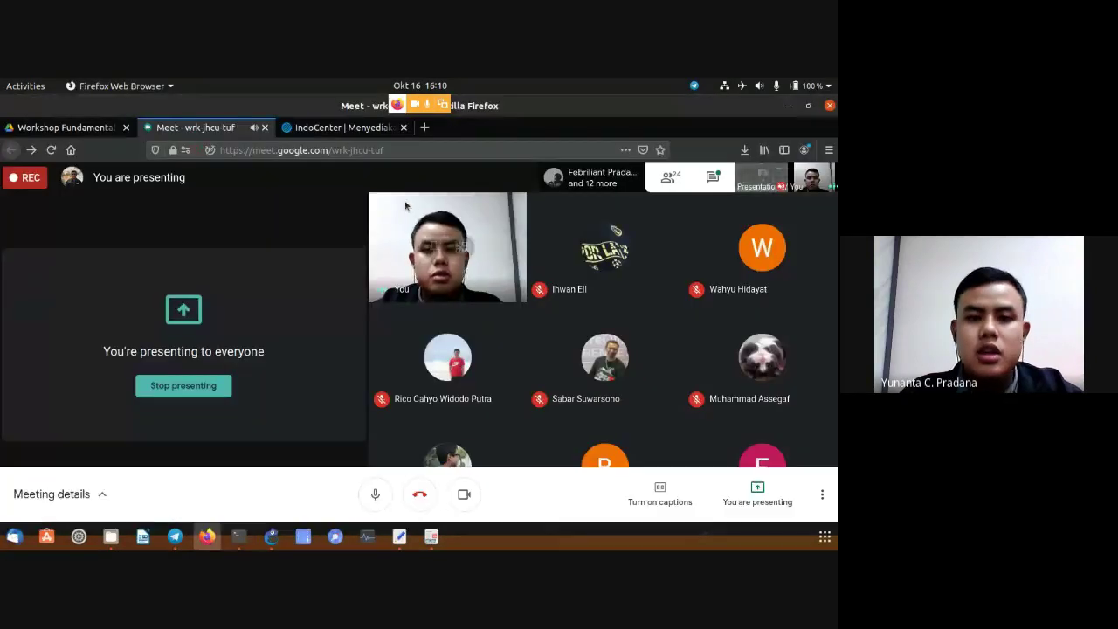
left_click(425, 128)
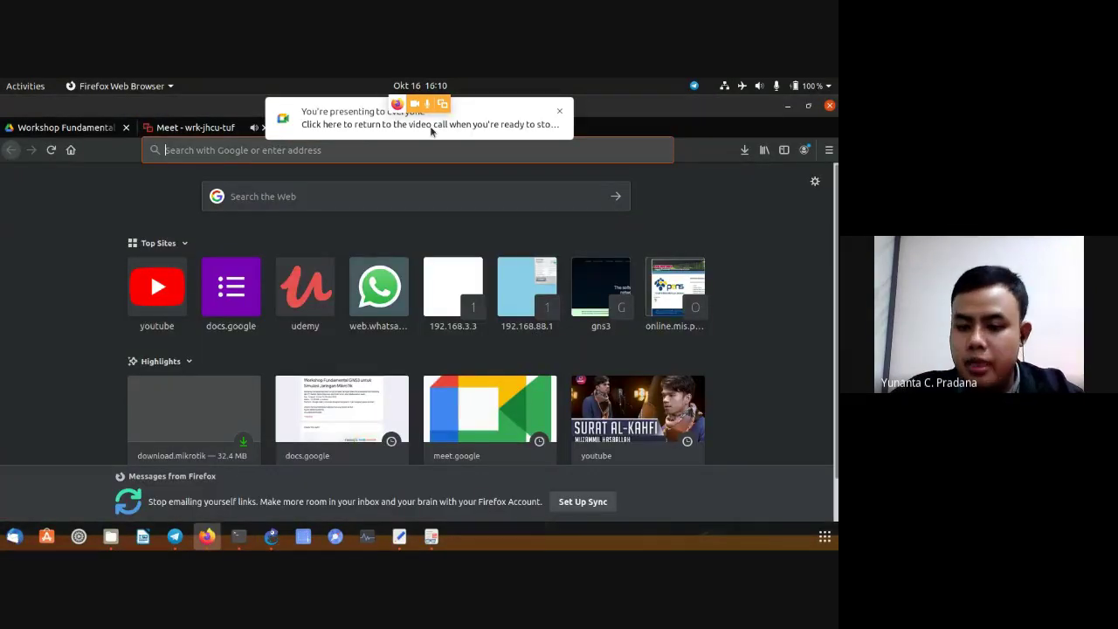
type("192.168.3.3/")
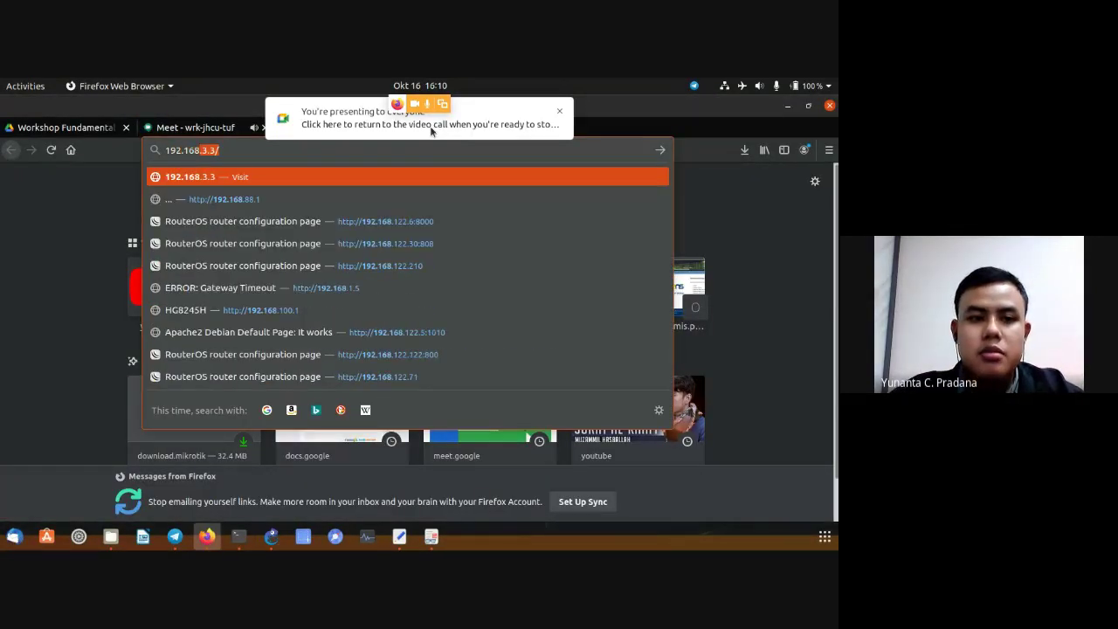
left_click(238, 537)
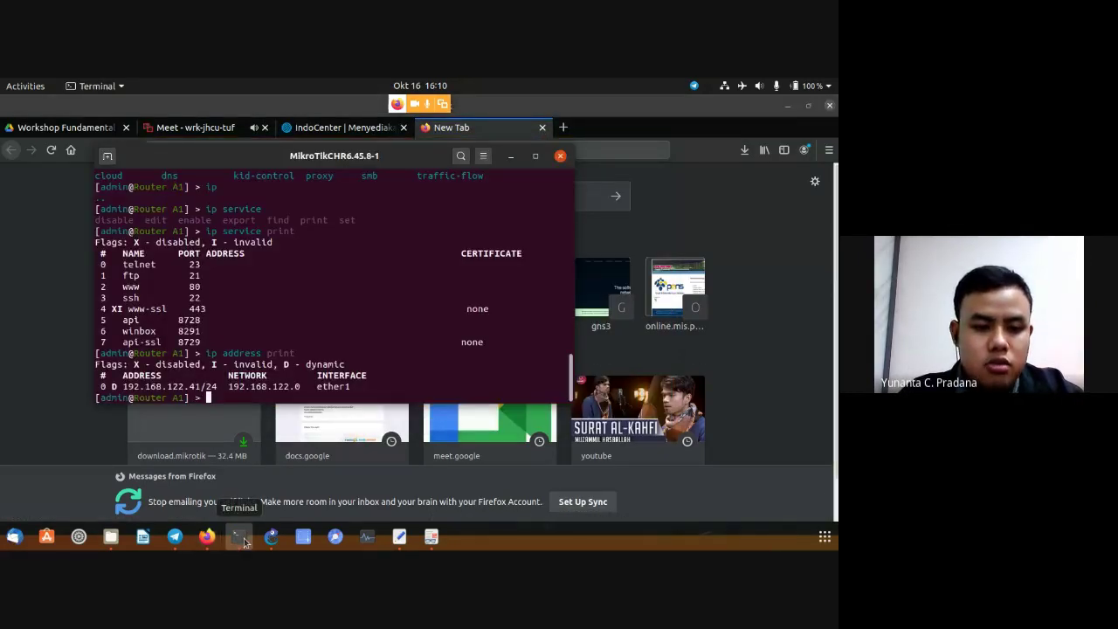
left_click(462, 137)
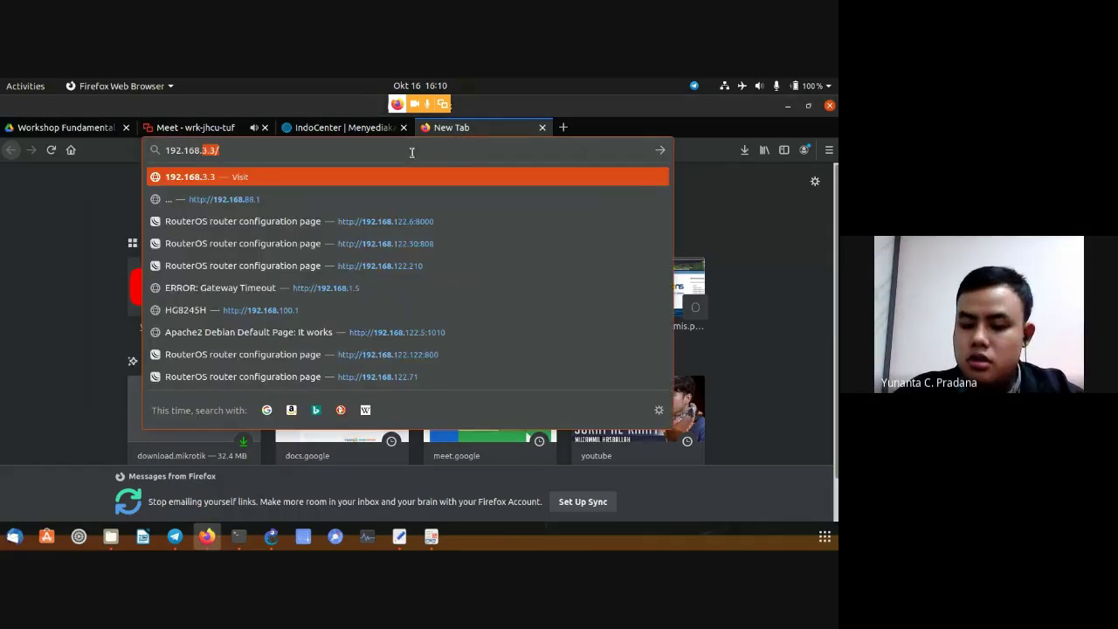
Complete the address as 192.168.122.41 and load the router's WebFig Quick Set page.
type("1")
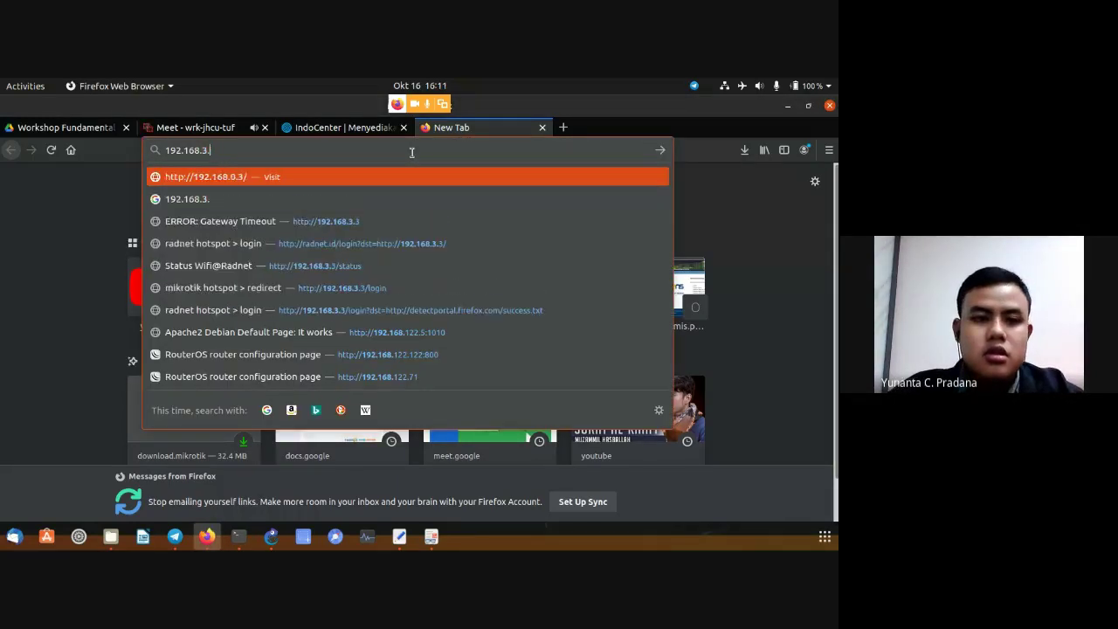
key("BackSpace")
type("122")
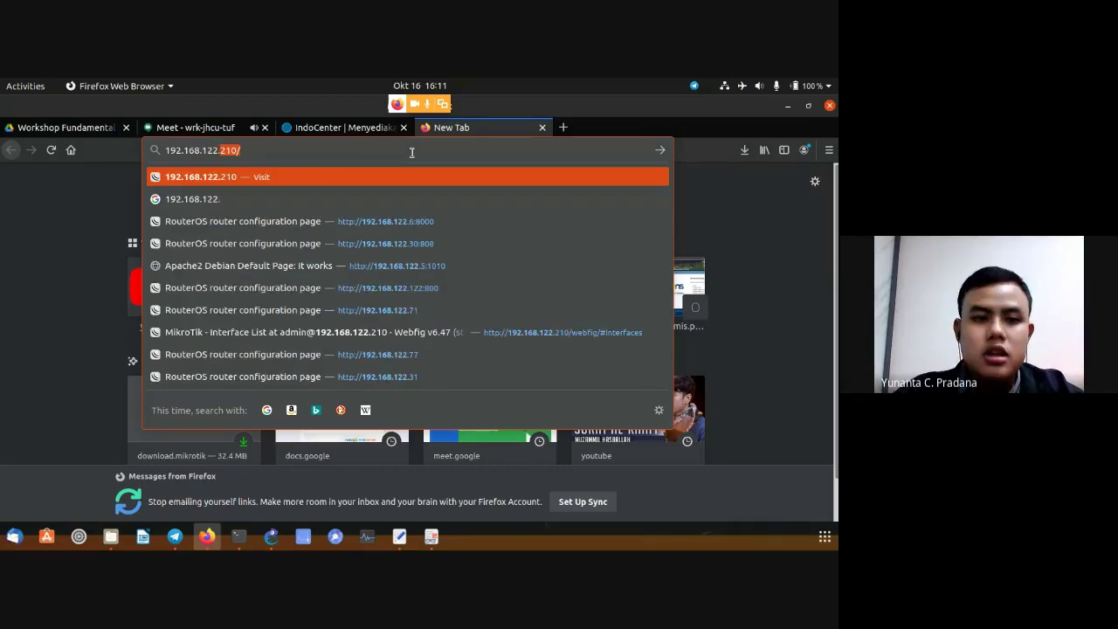
type(".41")
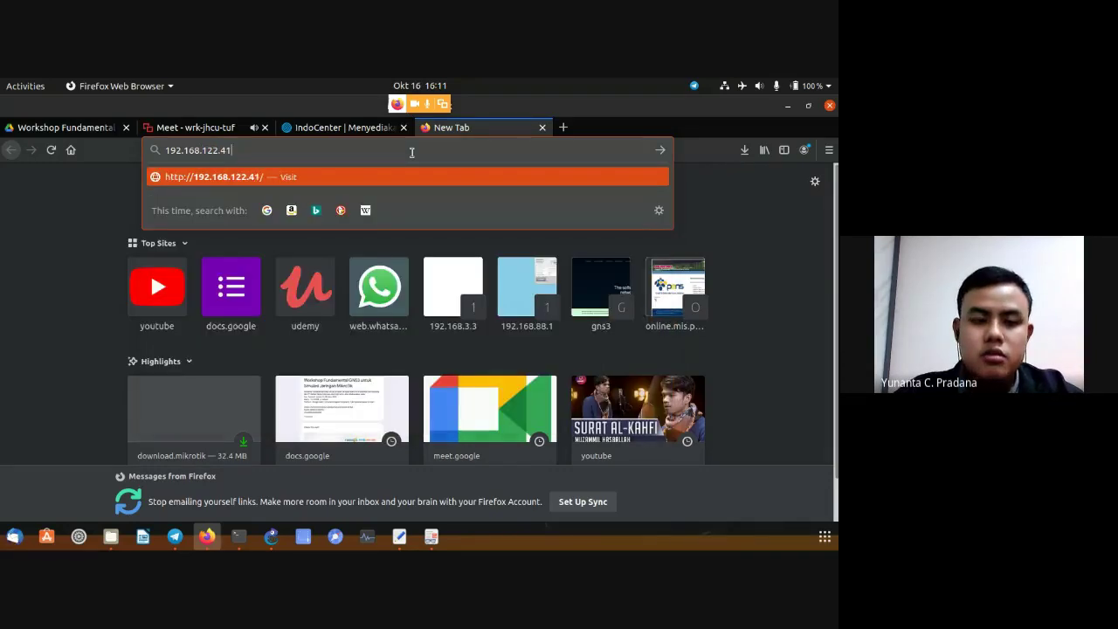
left_click(239, 537)
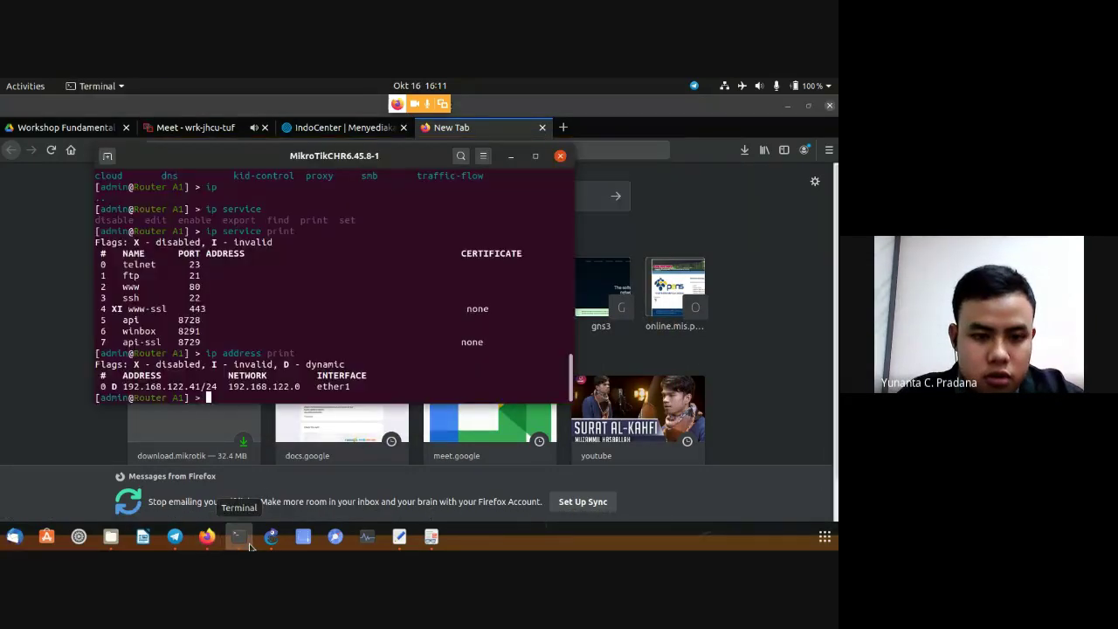
left_click(239, 537)
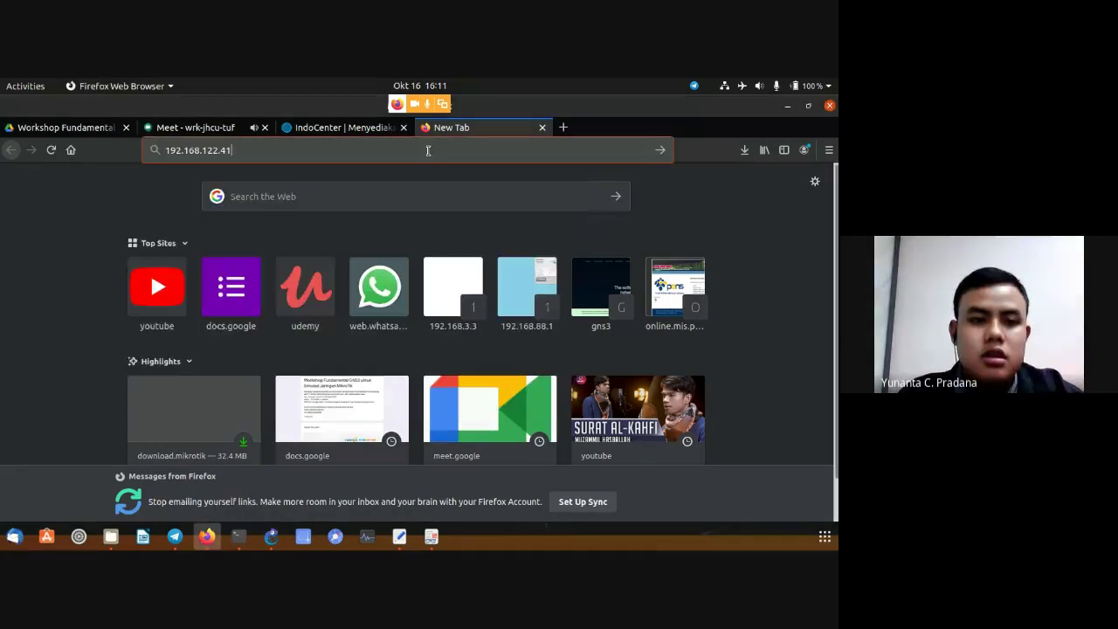
left_click(429, 149)
key("Return")
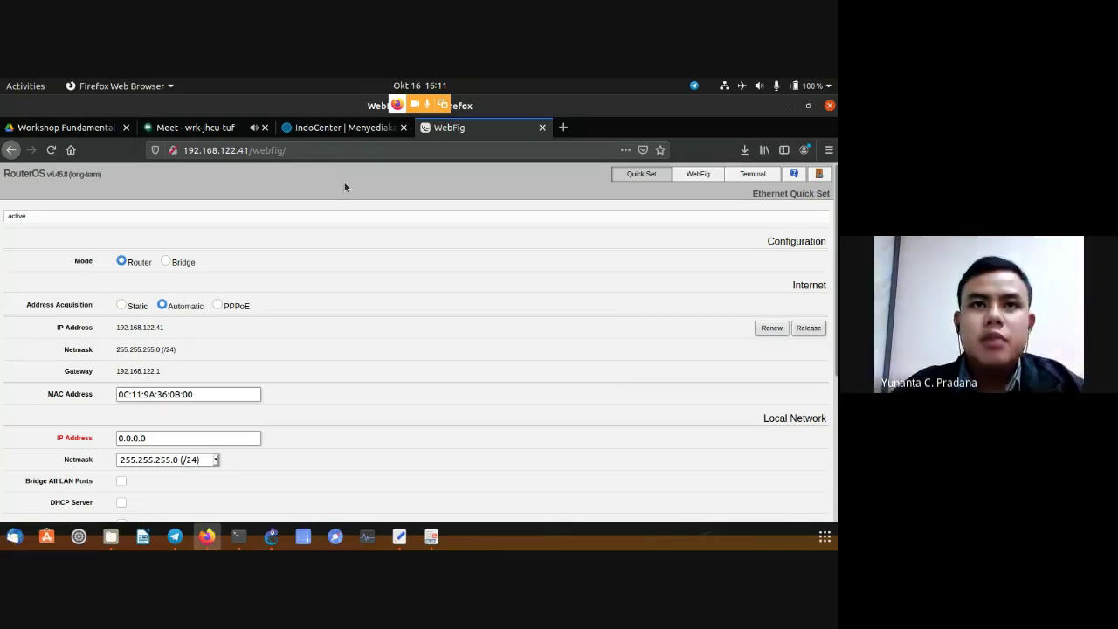
Glance at the GNS3 topology, then switch WebFig from Quick Set to the Interface List.
left_click(271, 537)
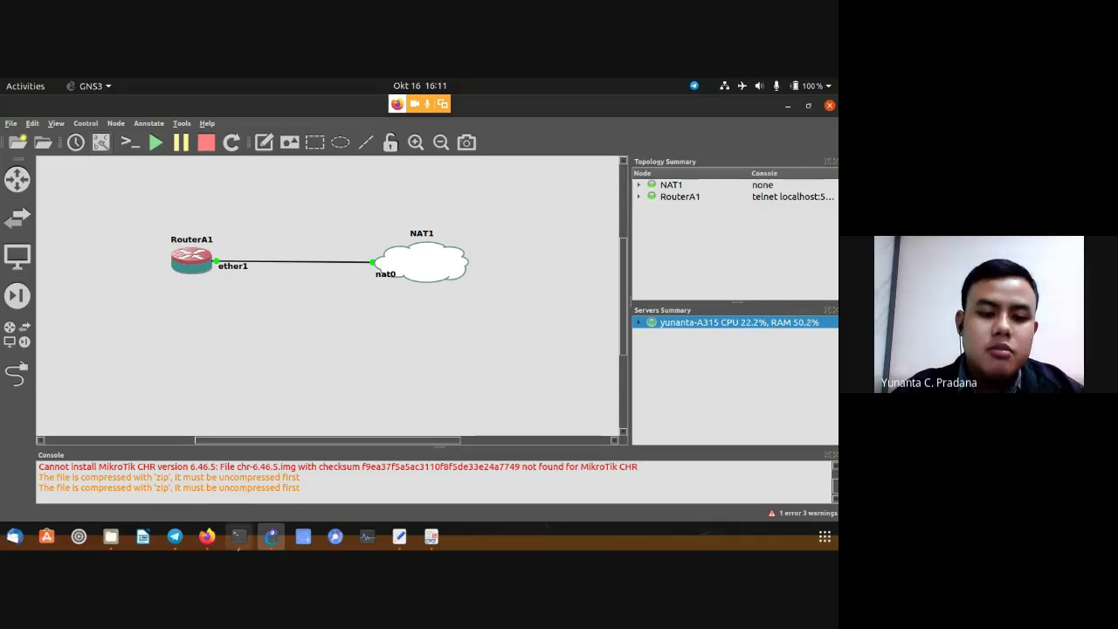
left_click(207, 537)
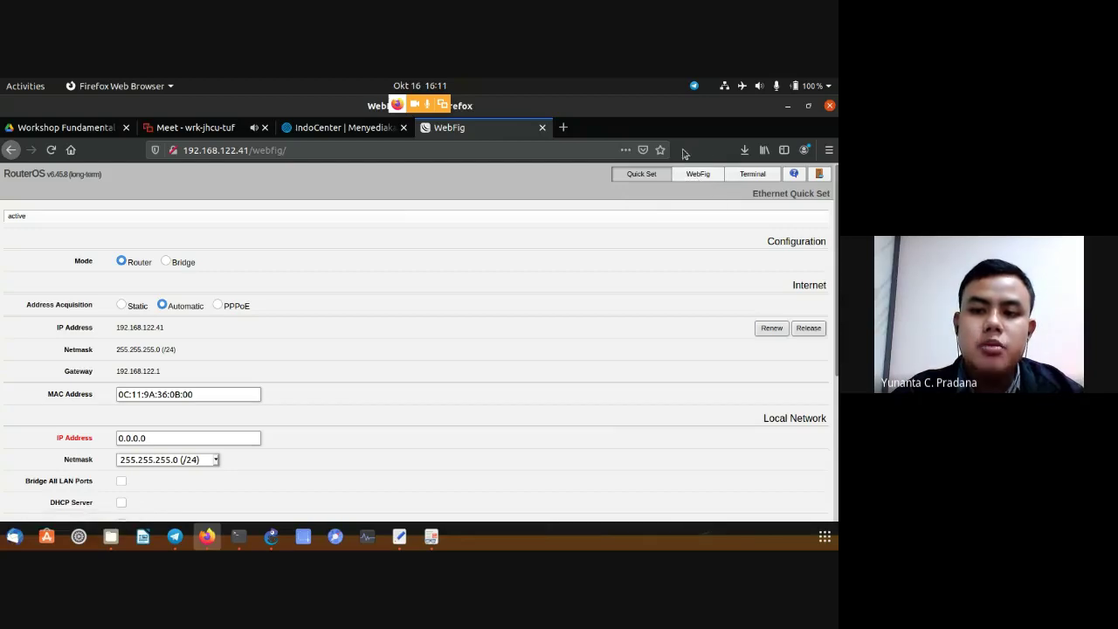
left_click(691, 177)
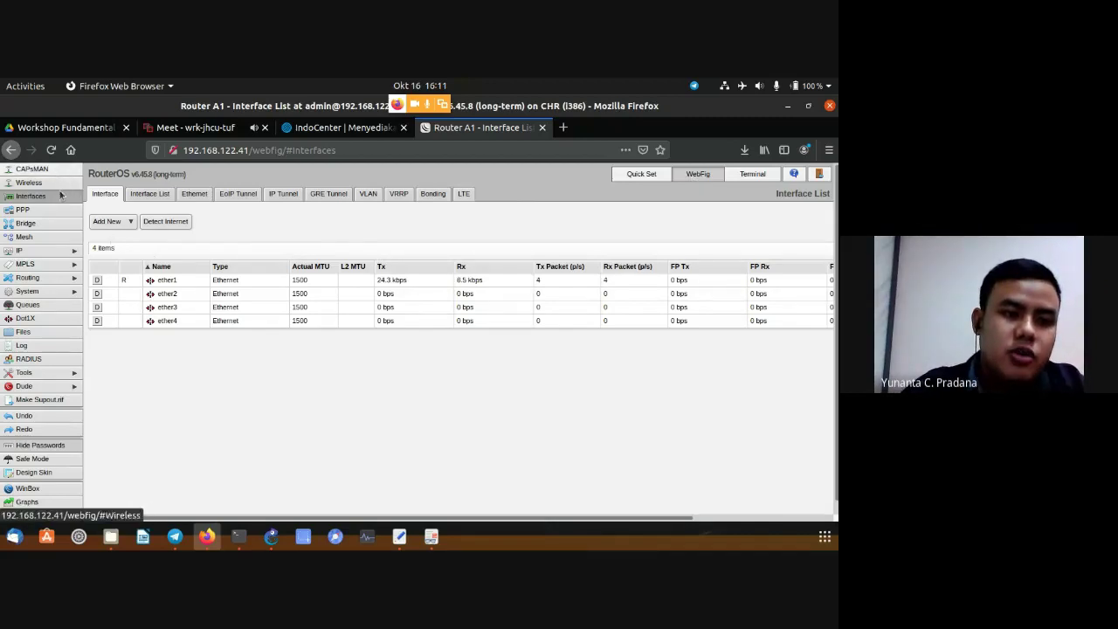
Return to the MikroTik terminal and list the top-level router commands with Tab.
left_click(240, 538)
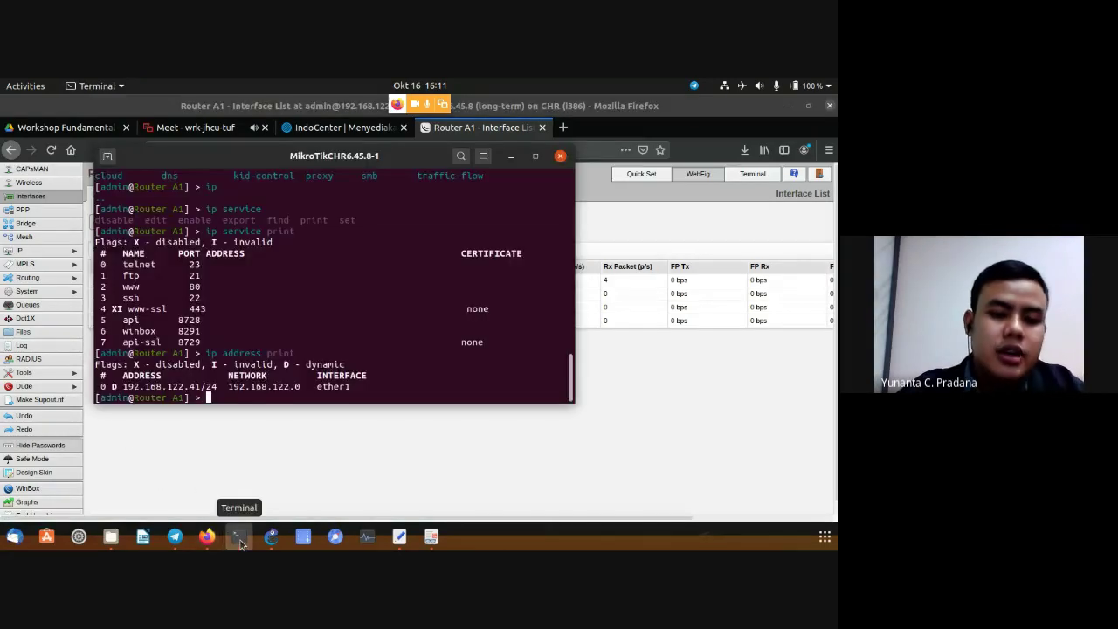
key("Return")
key("Return")
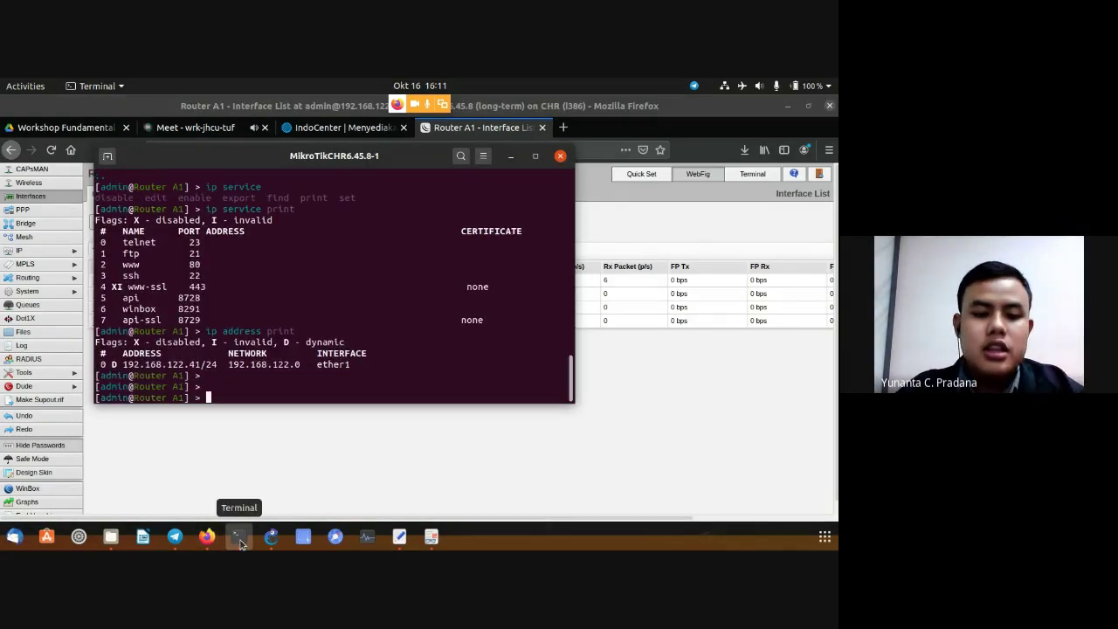
key("Tab")
key("Tab")
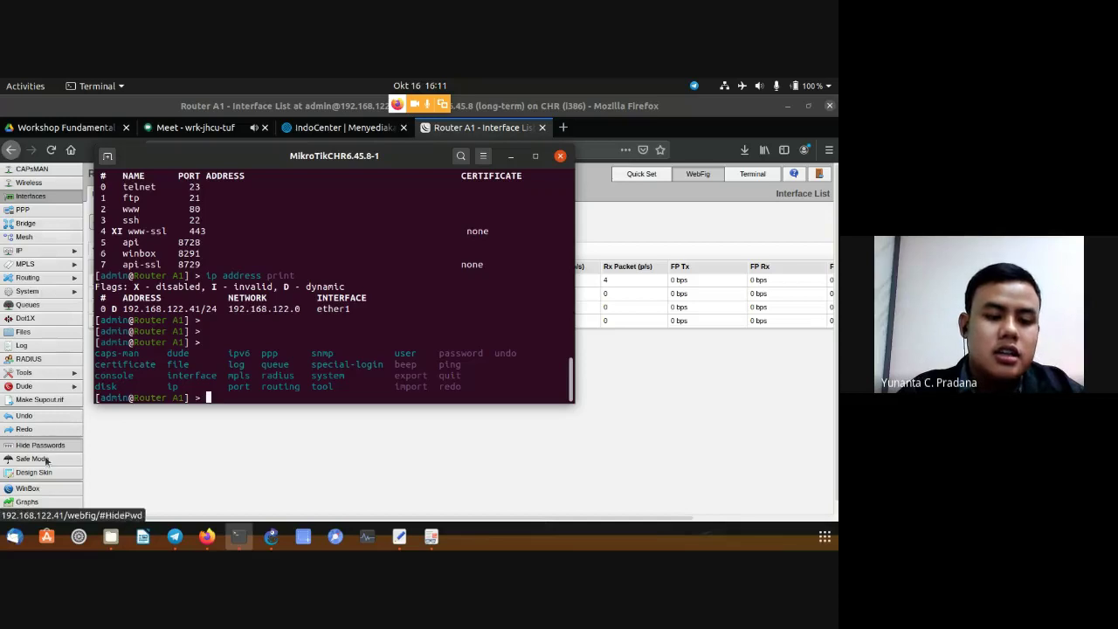
Move the terminal aside and check the WebFig page address in Firefox.
left_click_drag(317, 161, 353, 192)
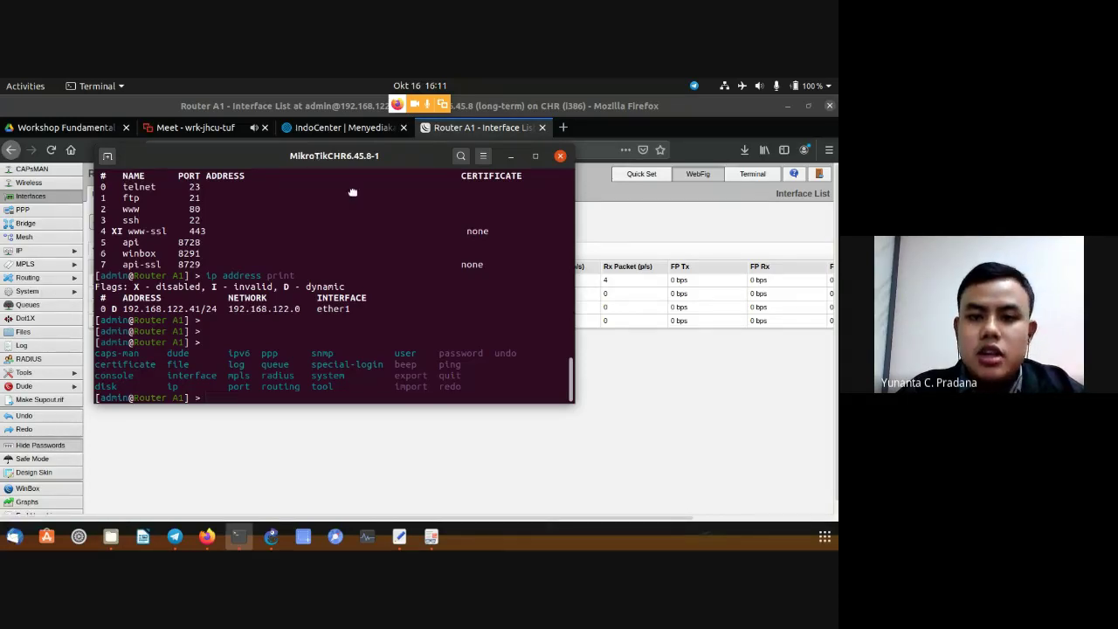
left_click(550, 190)
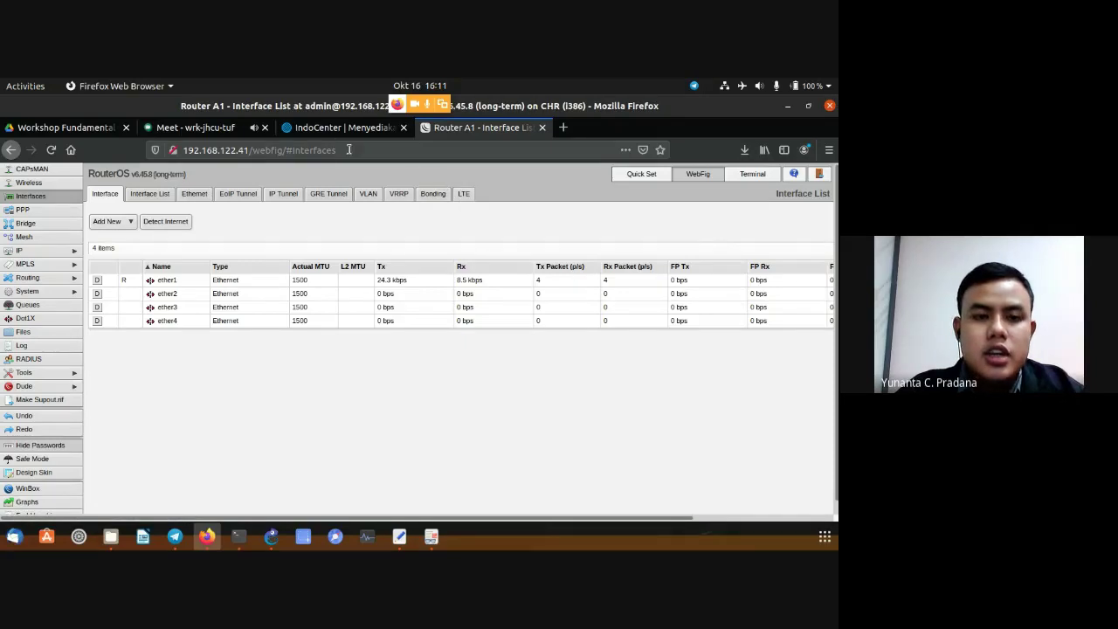
left_click(179, 150)
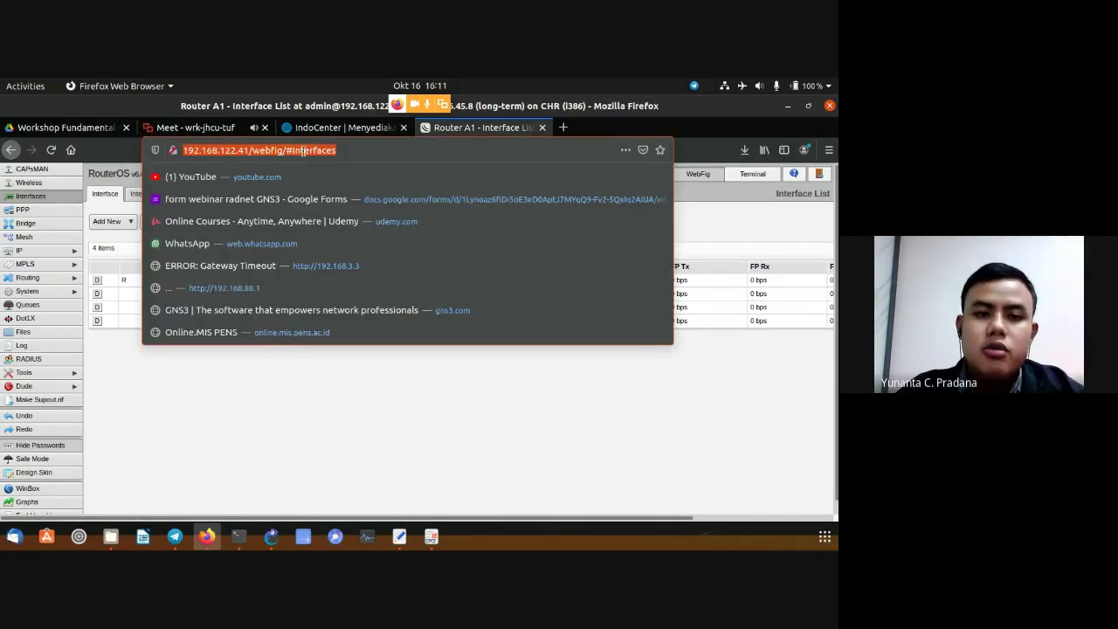
left_click(312, 150)
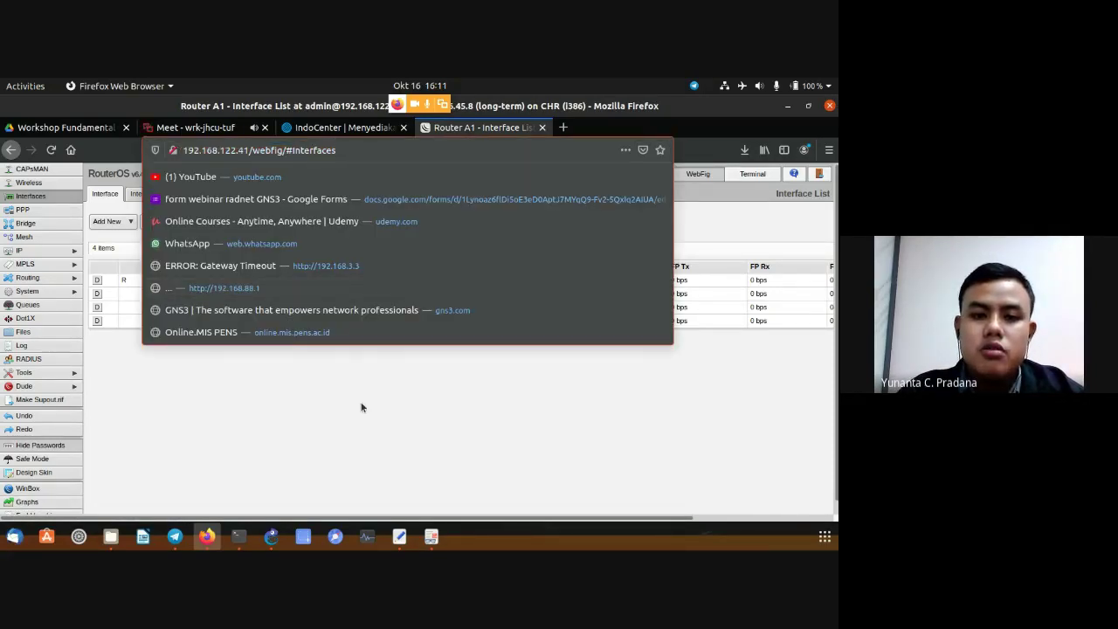
left_click(363, 407)
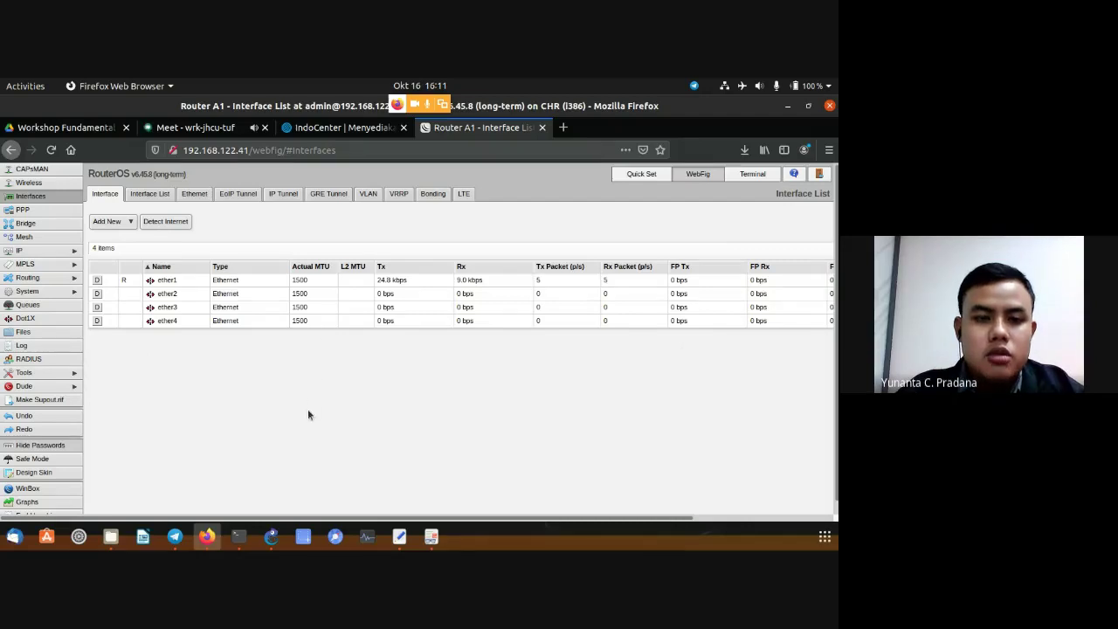
Back in the terminal, scroll up and highlight the winbox service on port 8291.
left_click(245, 544)
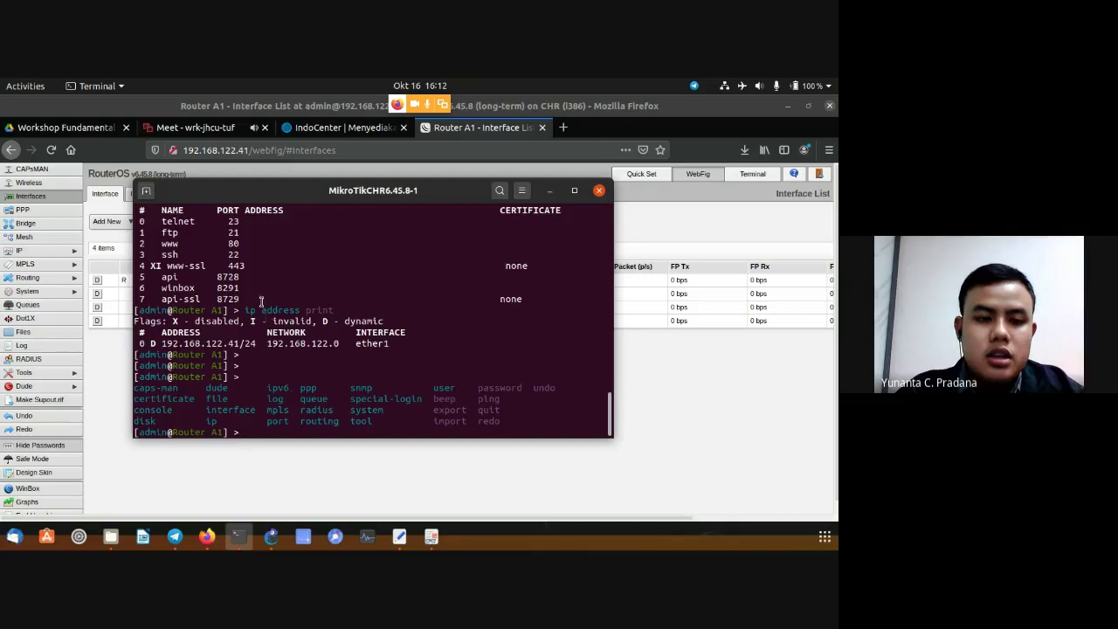
scroll(261, 301, "up", 2)
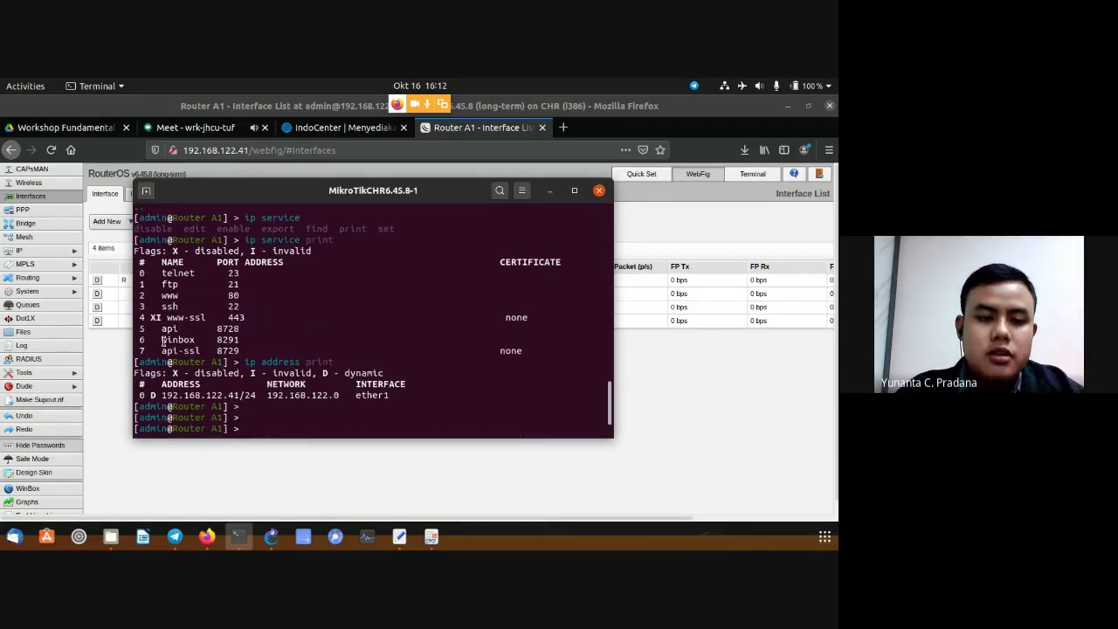
mouse_move(162, 340)
left_mouse_down()
mouse_move(238, 341)
mouse_move(159, 342)
left_mouse_up()
left_click(237, 341)
left_click(159, 341)
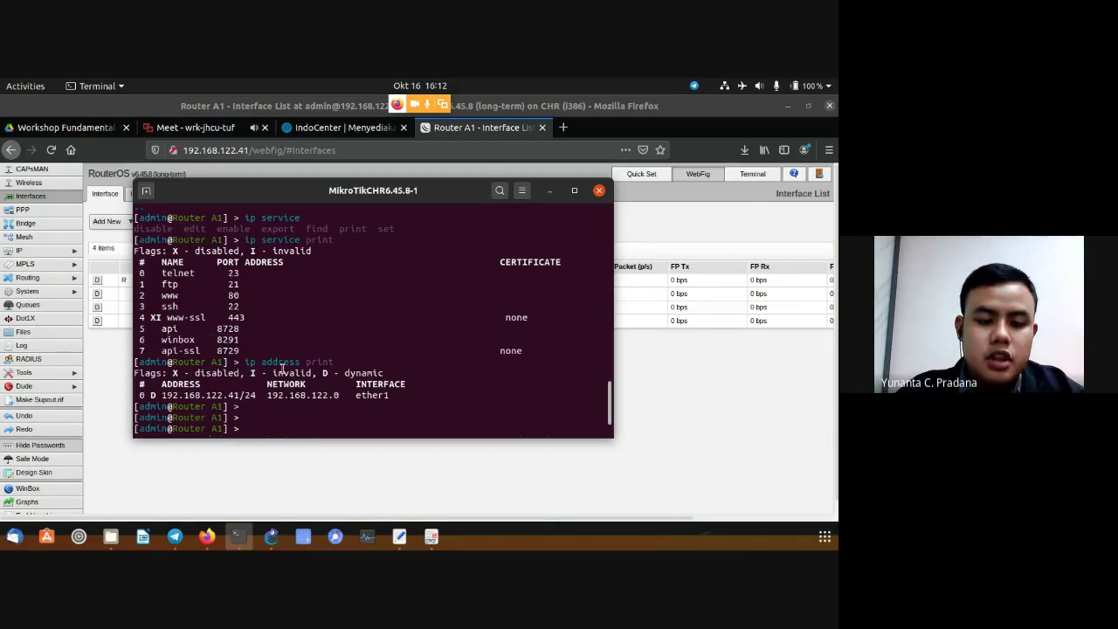
Launch Winbox and connect to Router A1 at 192.168.122.41 from the Neighbors list.
key("super")
type("winb")
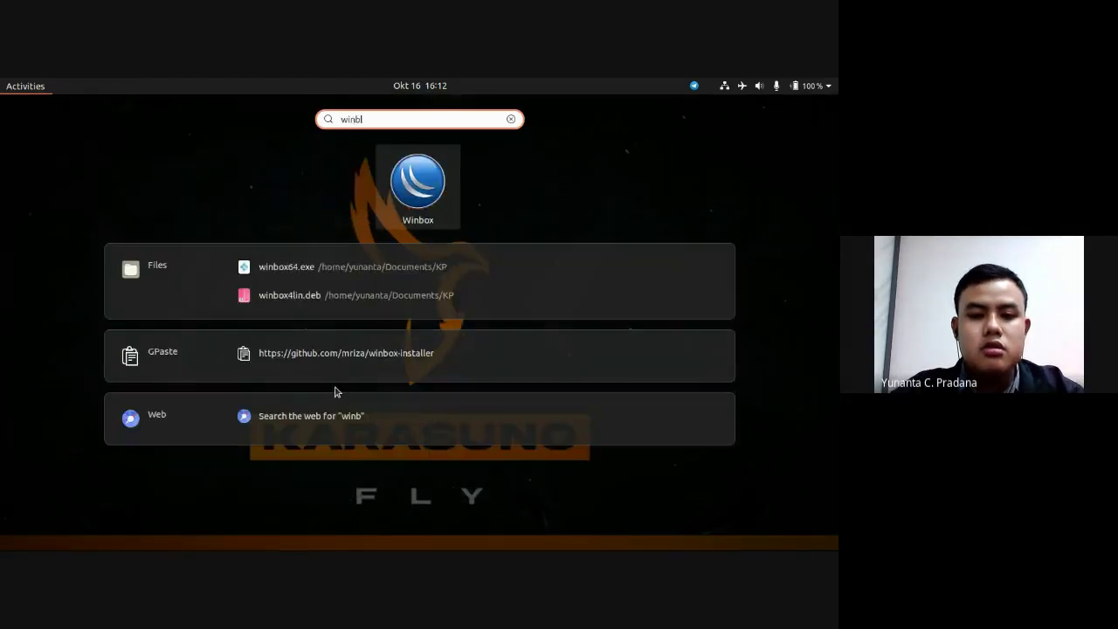
key("Return")
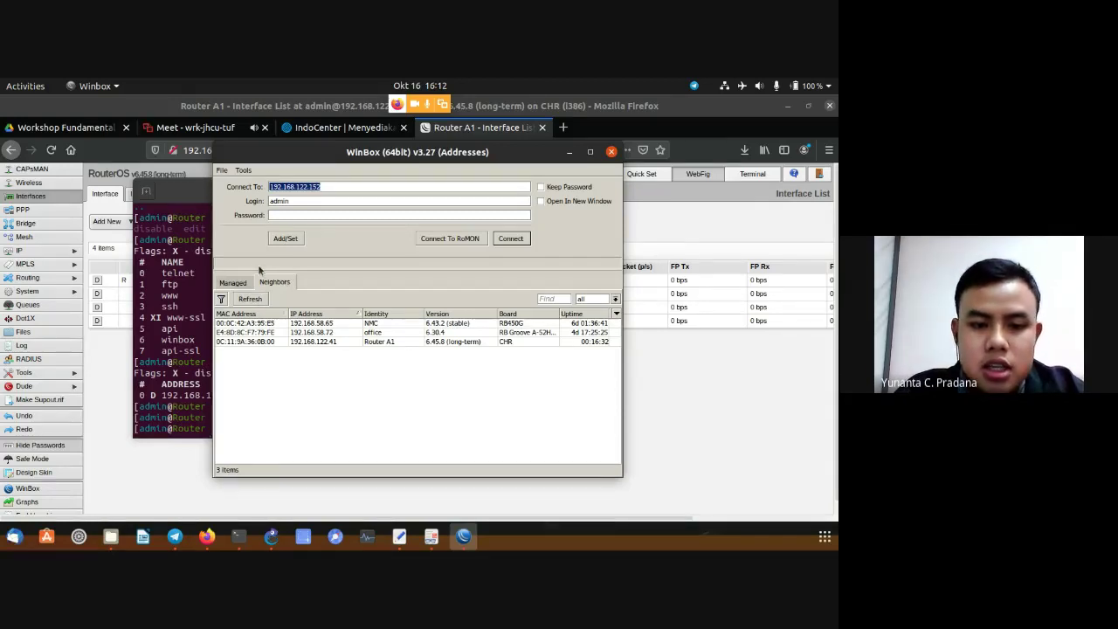
left_click(315, 344)
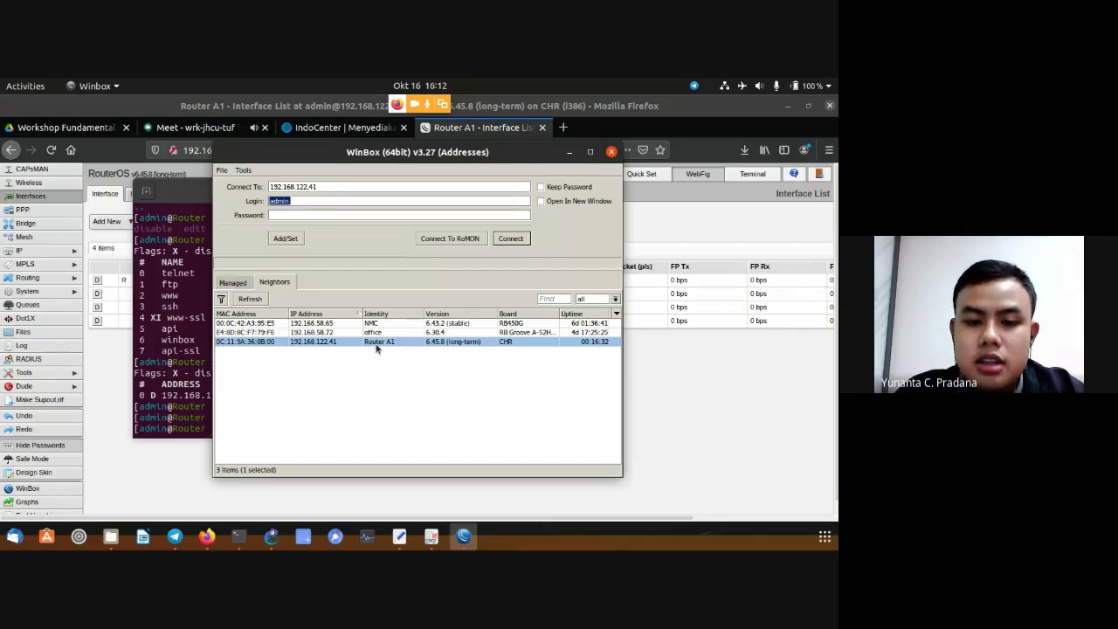
left_click(298, 199)
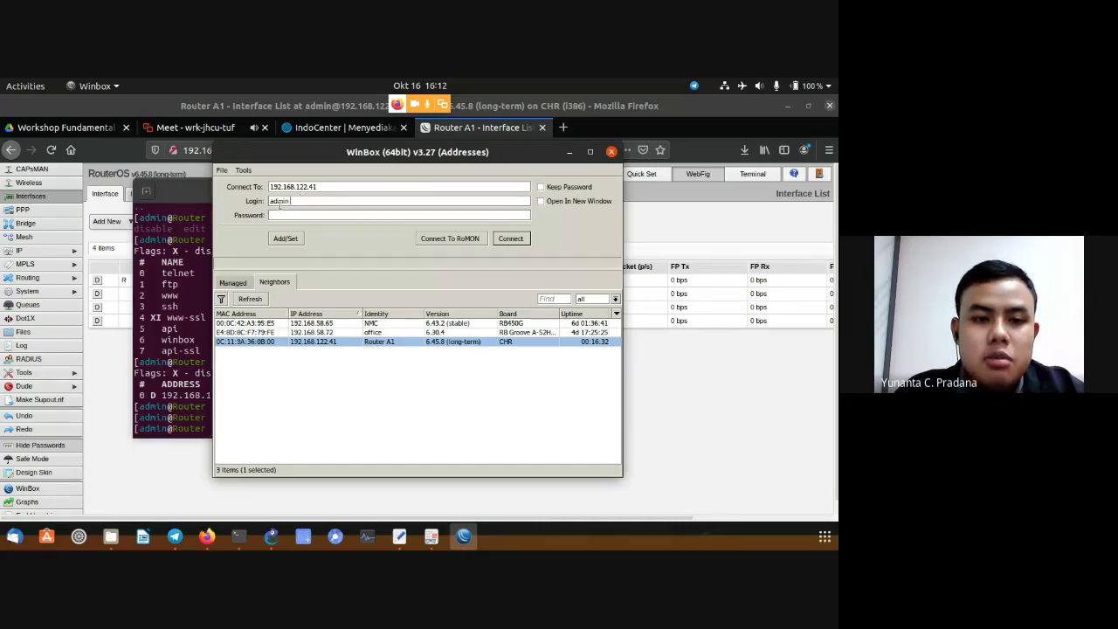
left_click(519, 238)
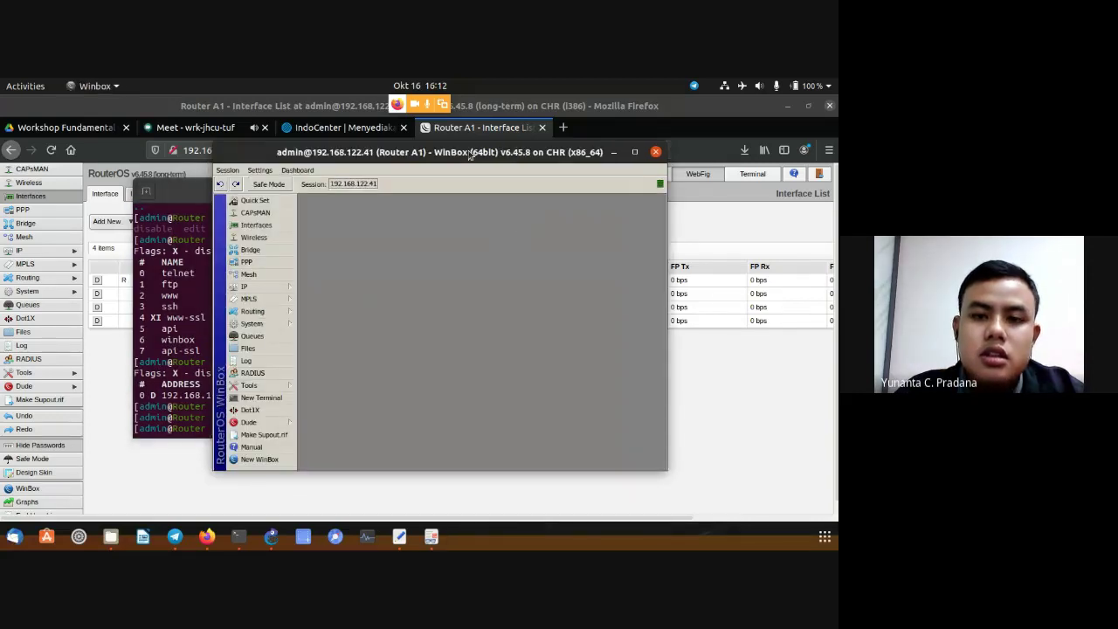
Reposition and minimize the Router A1 Winbox window, then switch to the GNS3 topology.
left_click_drag(468, 153, 529, 172)
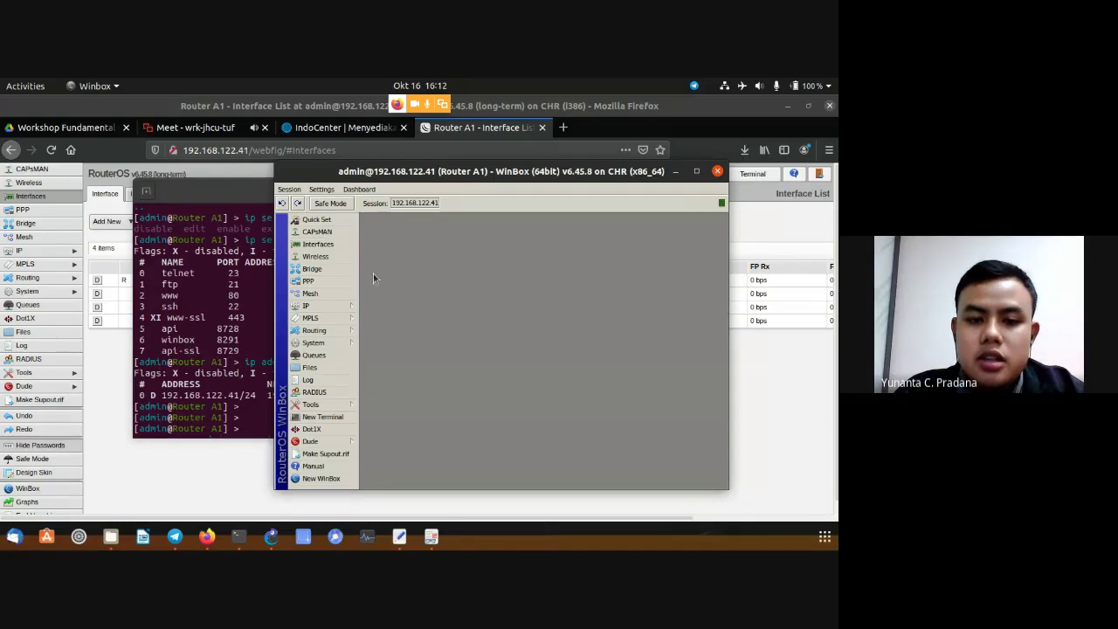
left_click_drag(501, 175, 462, 170)
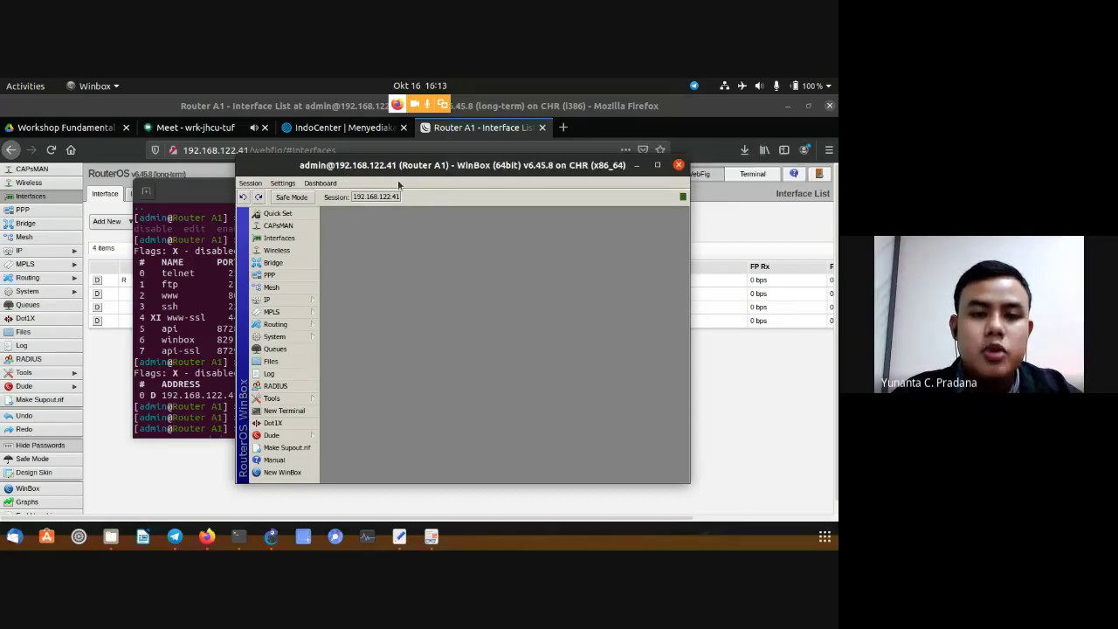
left_click_drag(386, 172, 426, 160)
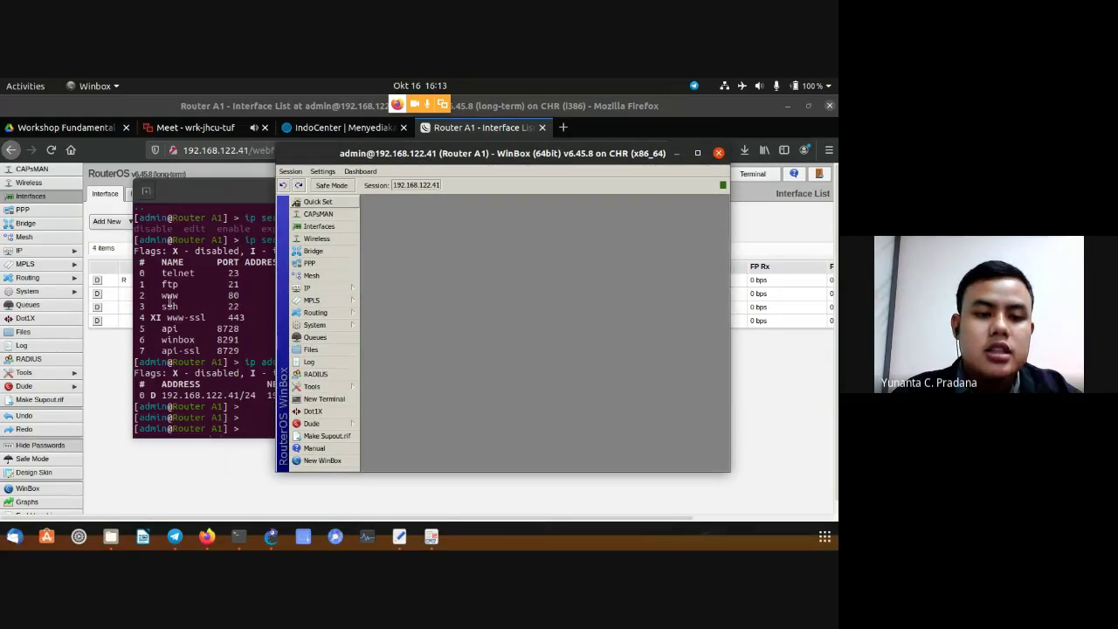
left_click(231, 205)
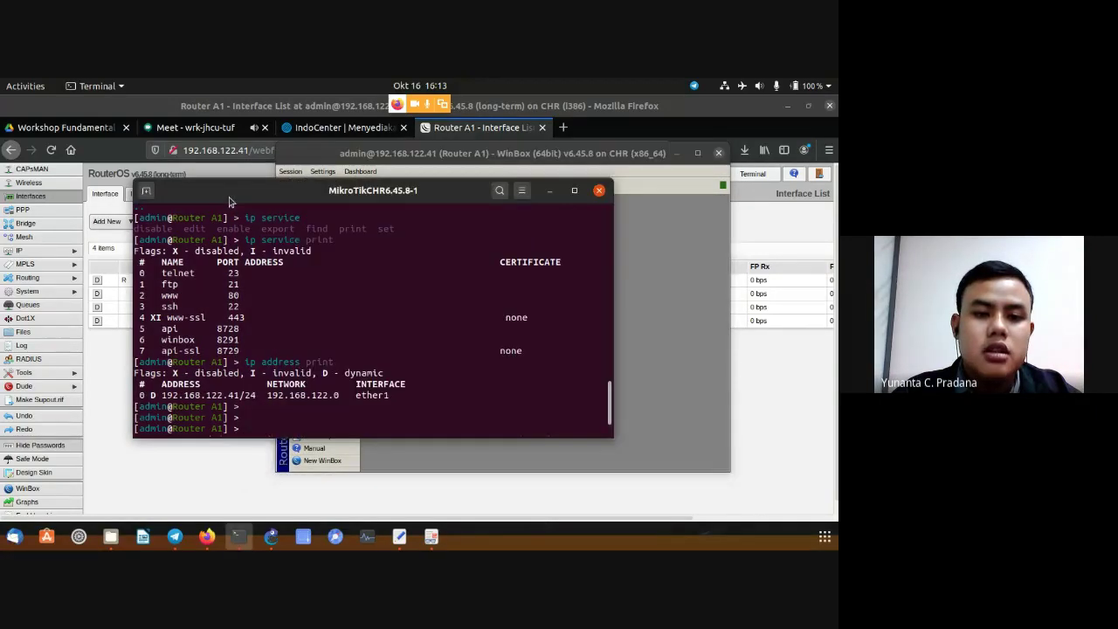
left_click(637, 281)
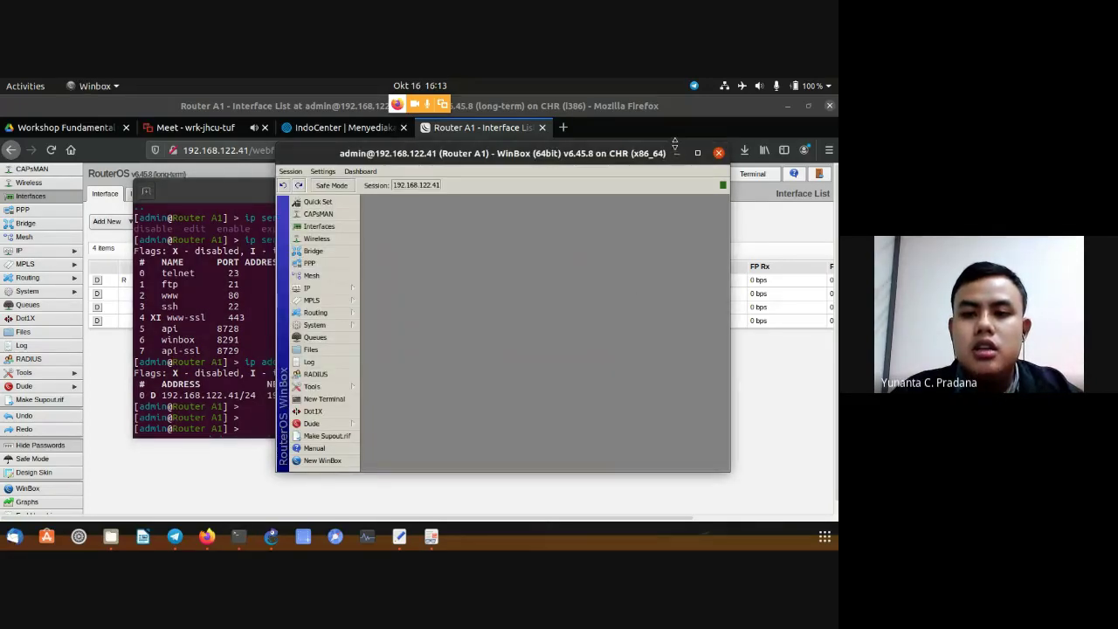
left_click(675, 154)
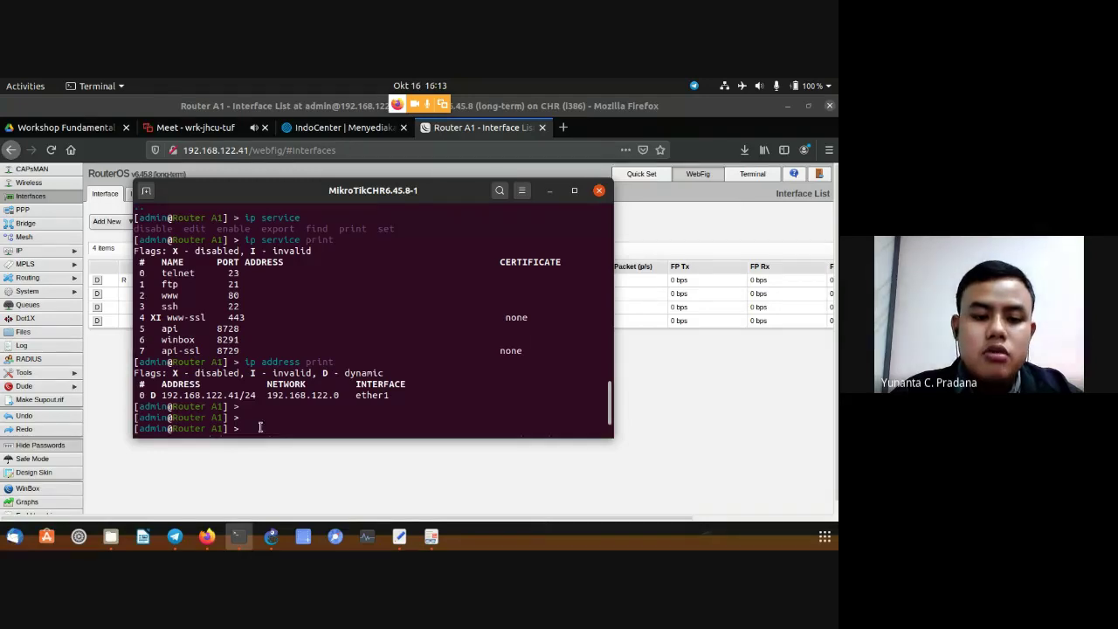
left_click(271, 536)
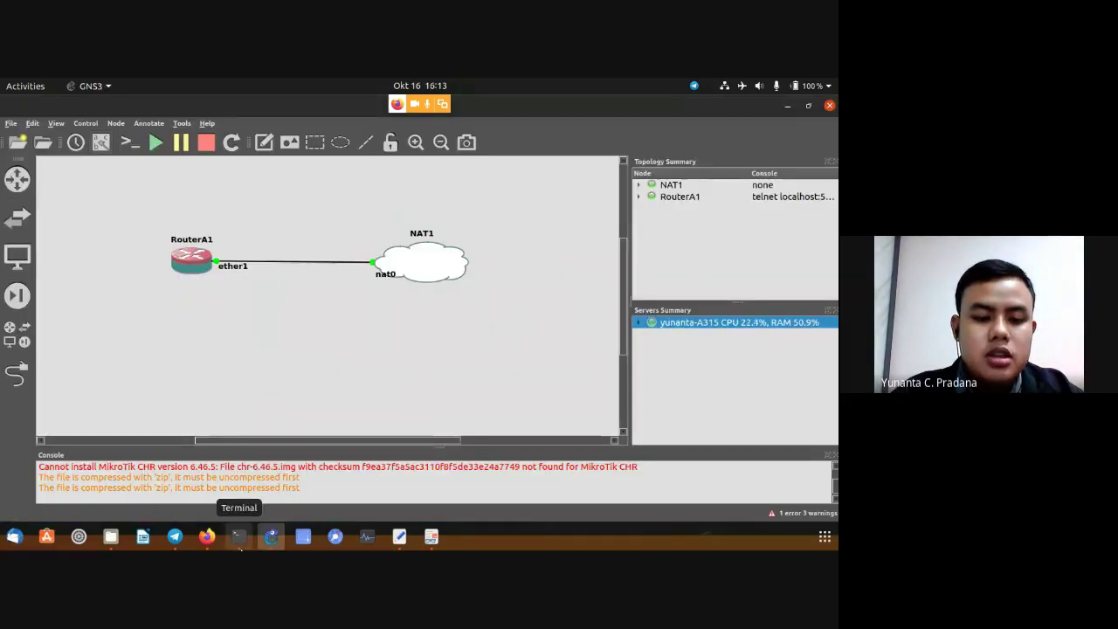
Bring the MikroTik console over GNS3 and highlight the ip service list from telnet to api-ssl.
left_click(238, 537)
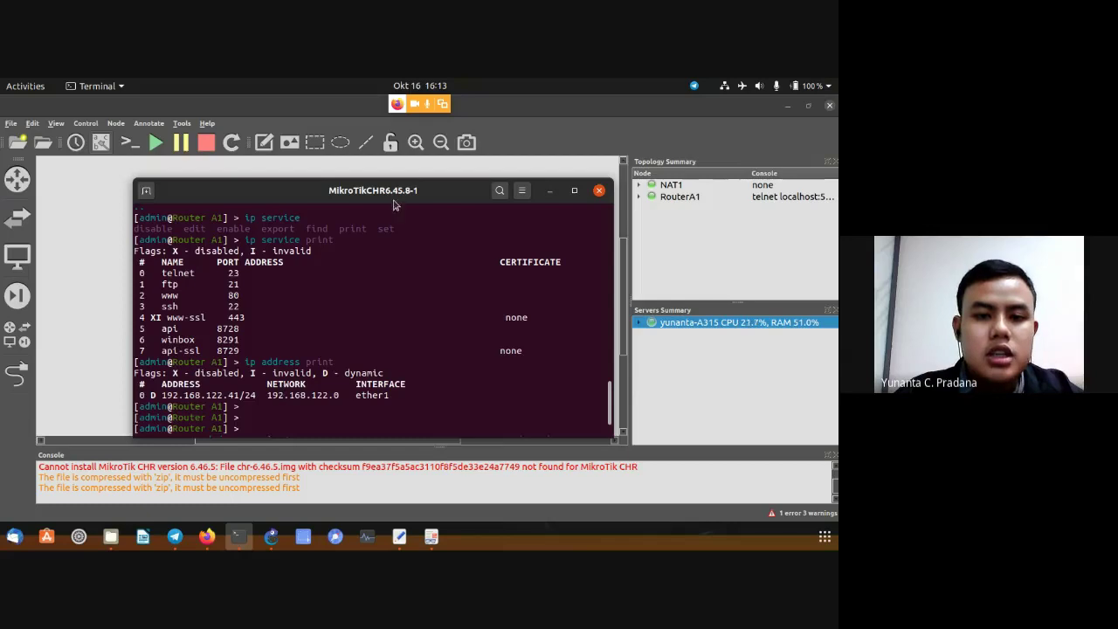
left_click_drag(393, 204, 351, 175)
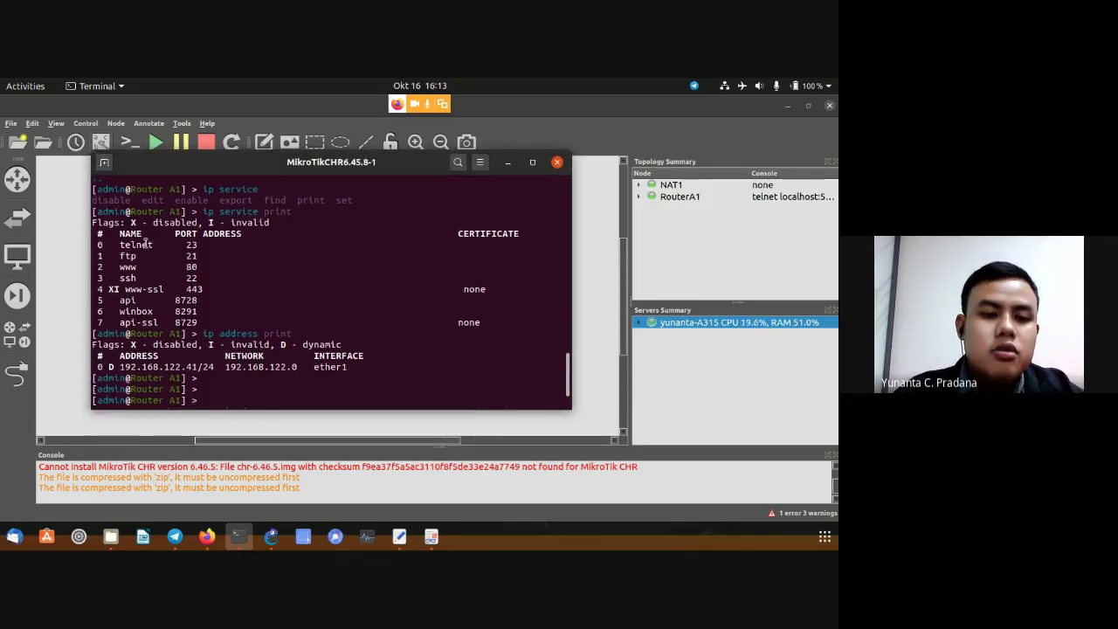
left_click_drag(114, 251, 177, 307)
left_click(178, 307)
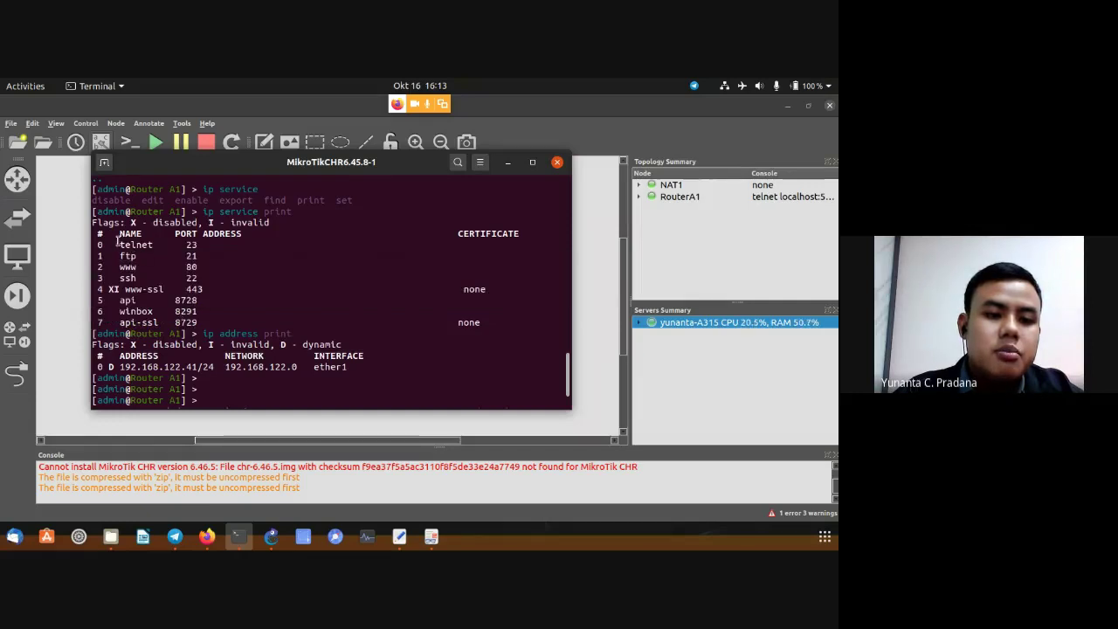
left_click_drag(116, 244, 210, 324)
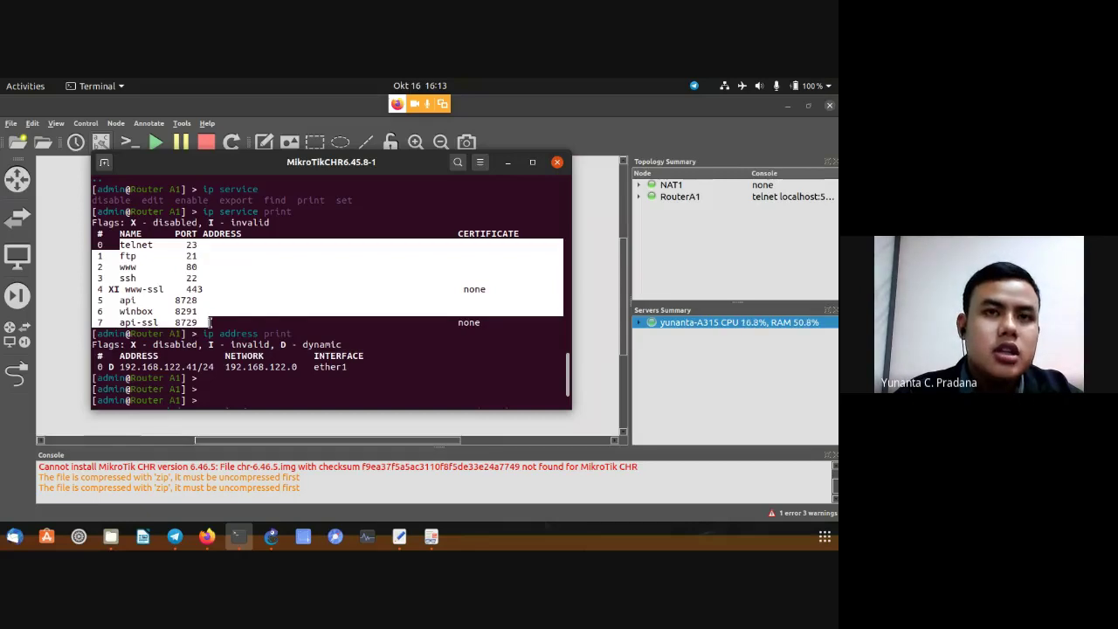
left_click(209, 322)
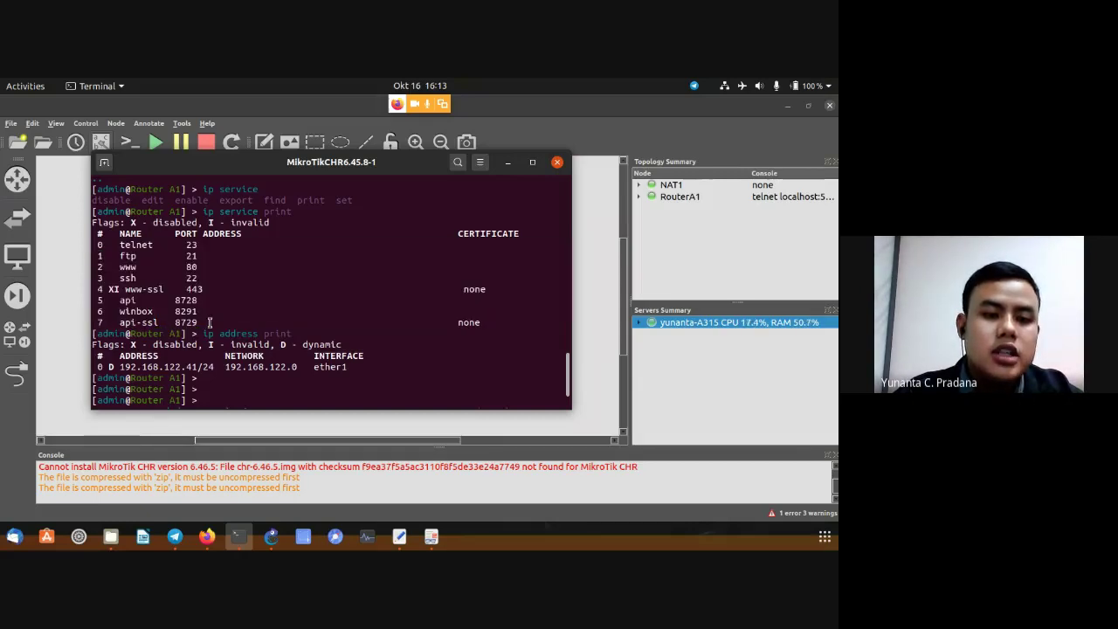
Point out ftp, www-ssl's disabled XI flags, the flag legend, and ports for telnet through ssh.
double_click(135, 254)
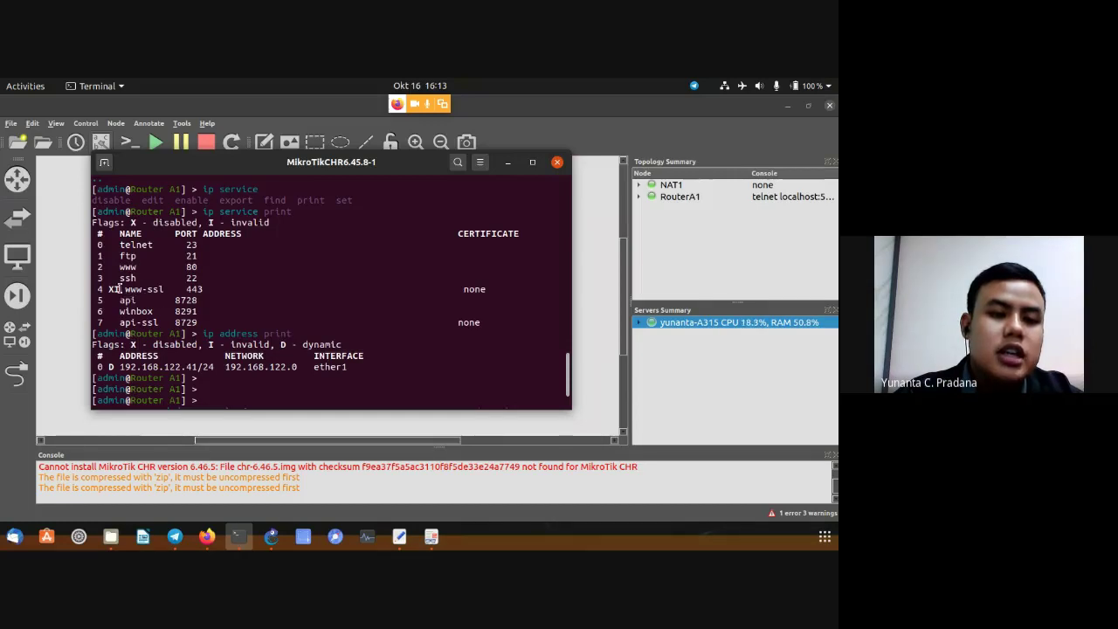
double_click(112, 288)
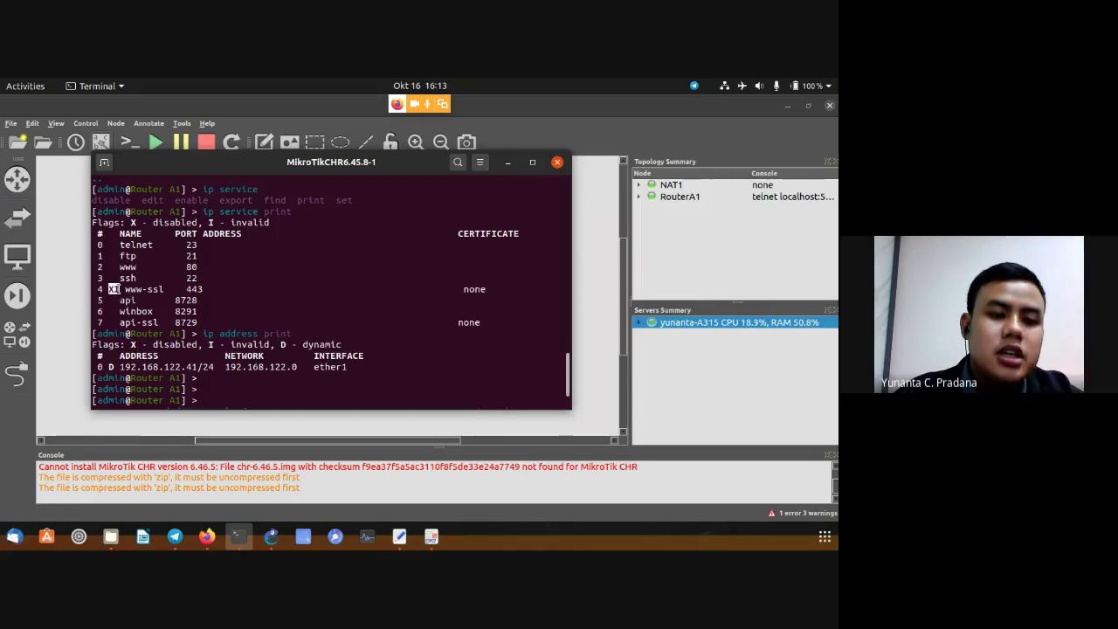
left_click_drag(132, 222, 273, 223)
left_click(150, 256)
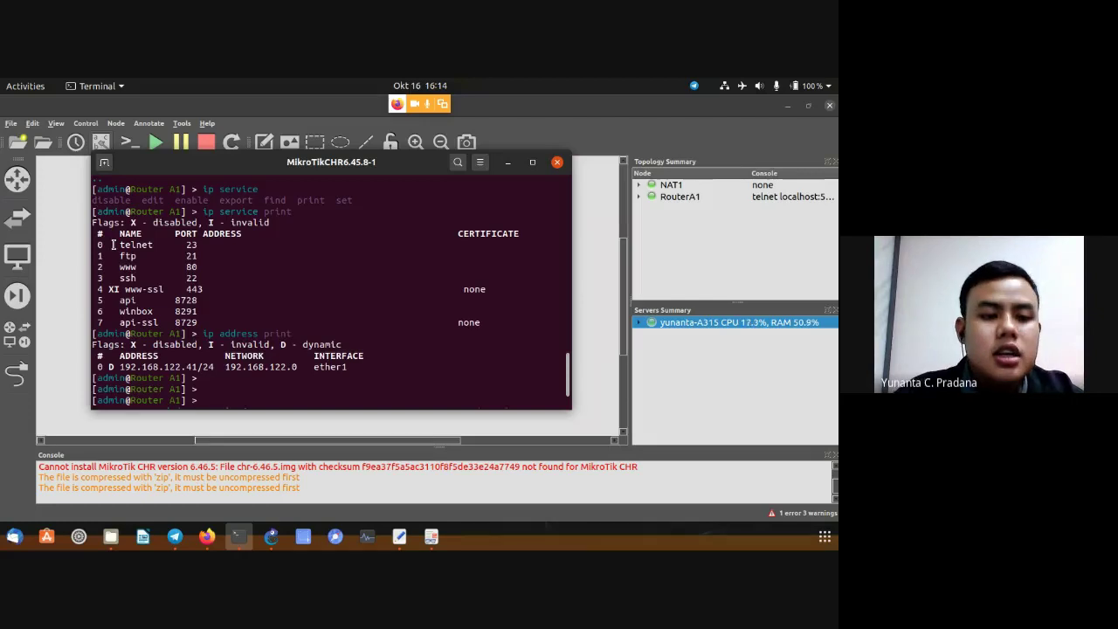
left_click_drag(118, 246, 213, 322)
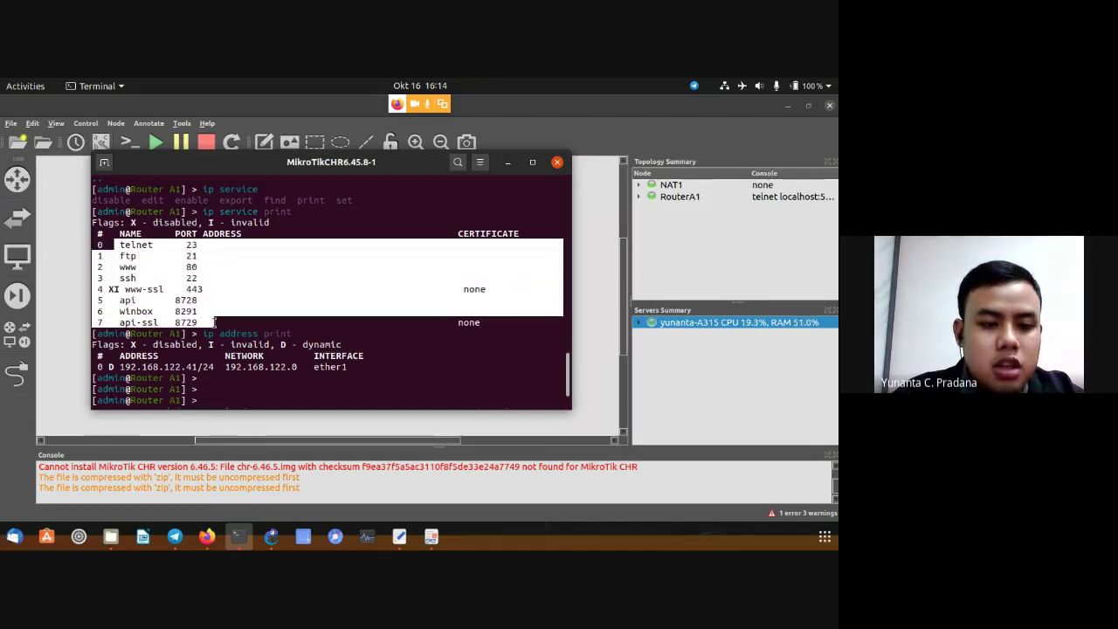
left_click(214, 322)
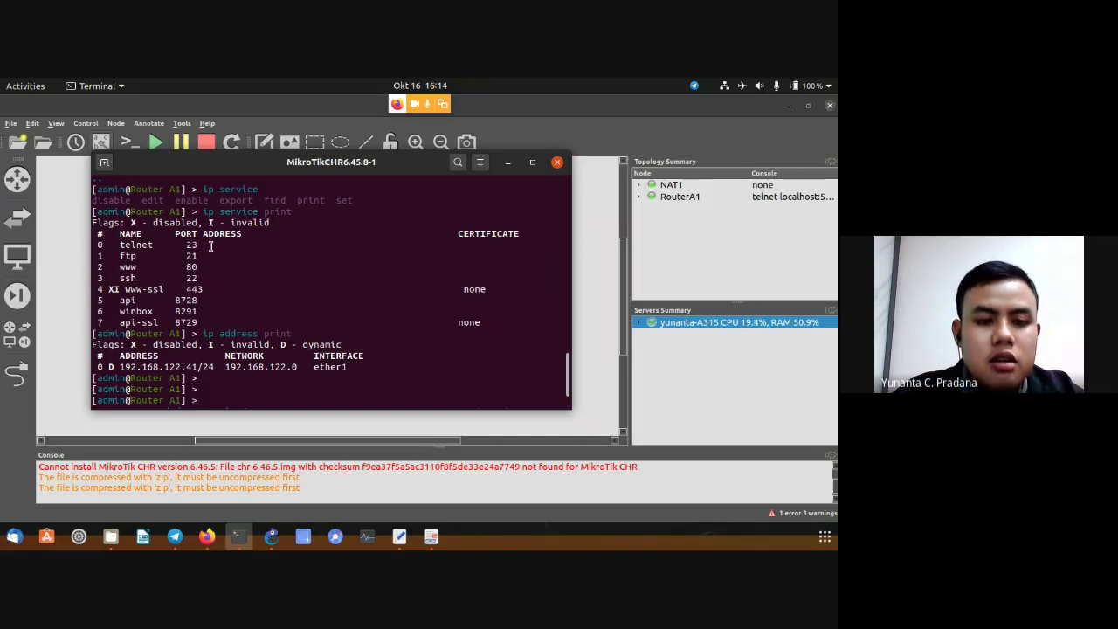
mouse_move(184, 244)
left_mouse_down()
mouse_move(208, 271)
mouse_move(219, 319)
mouse_move(190, 244)
left_mouse_up()
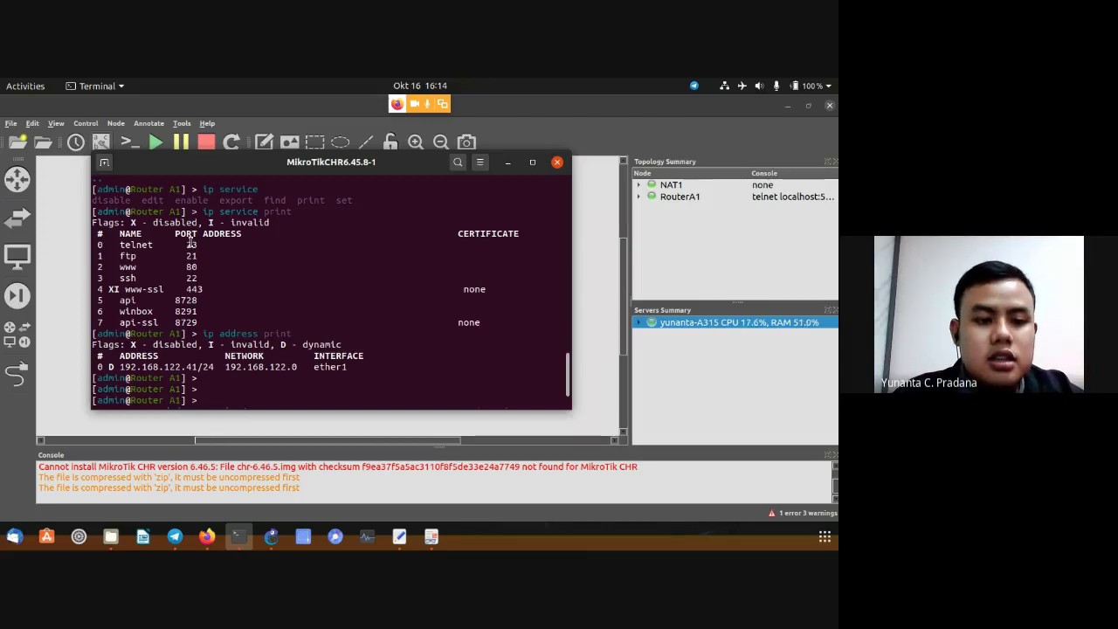
Build 'ip service edit' with Tab completion, reviewing the number and value-name options.
key("Tab")
key("Tab")
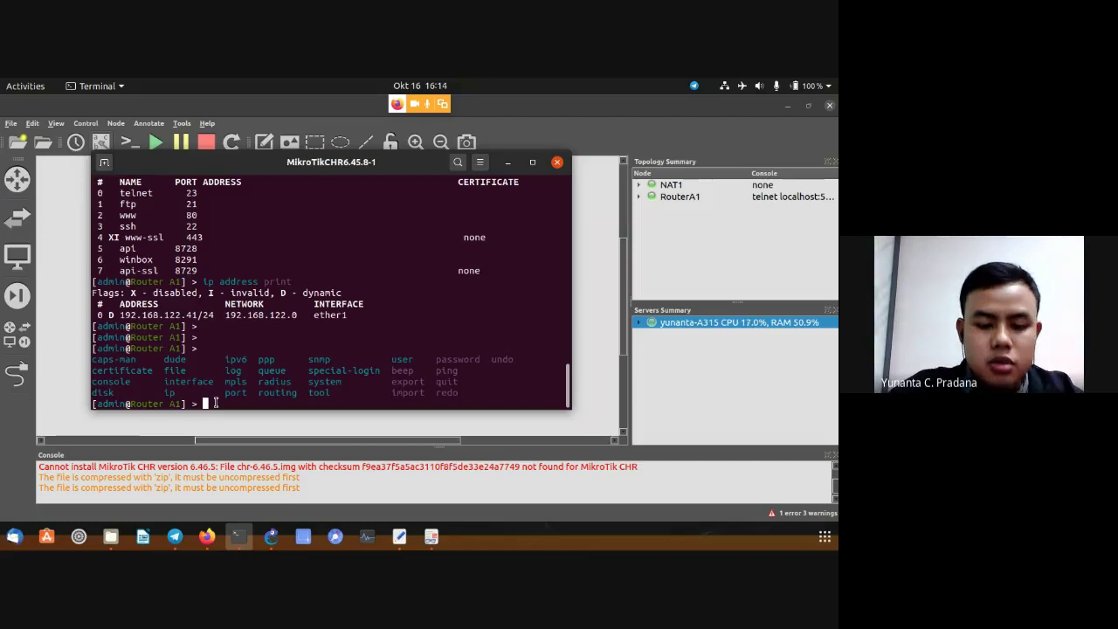
type("ip")
key("Tab")
key("Tab")
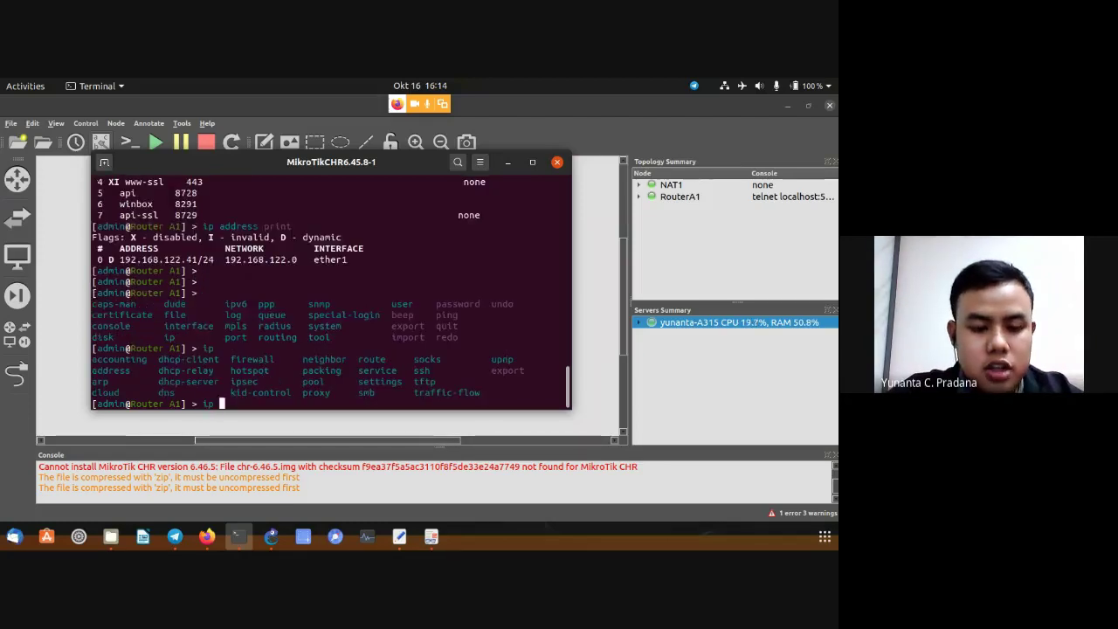
type("service")
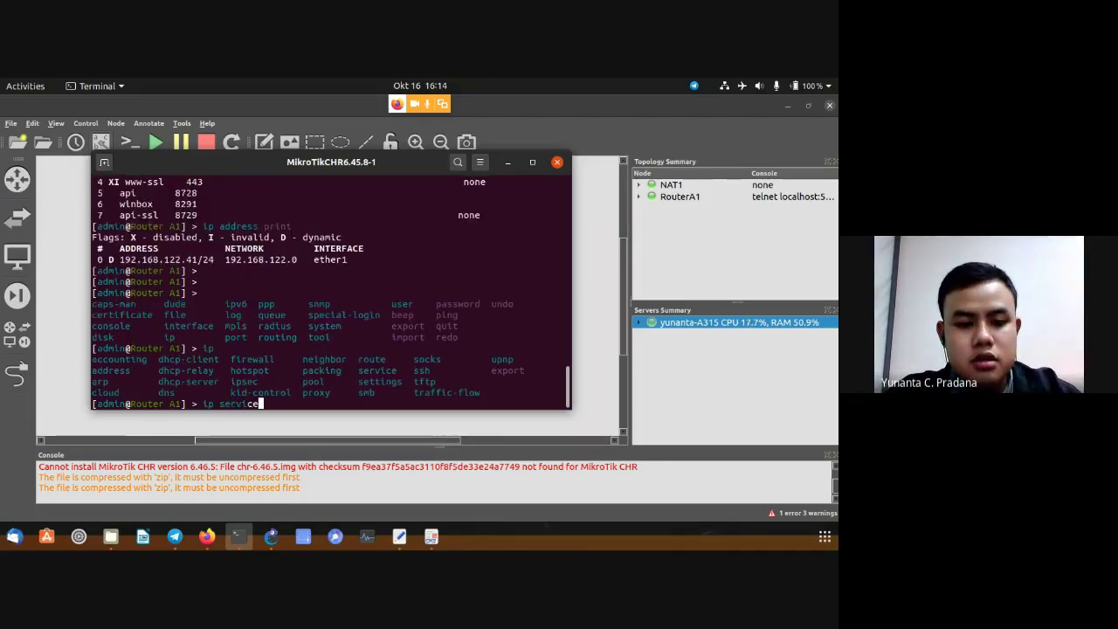
key("Tab")
key("Tab")
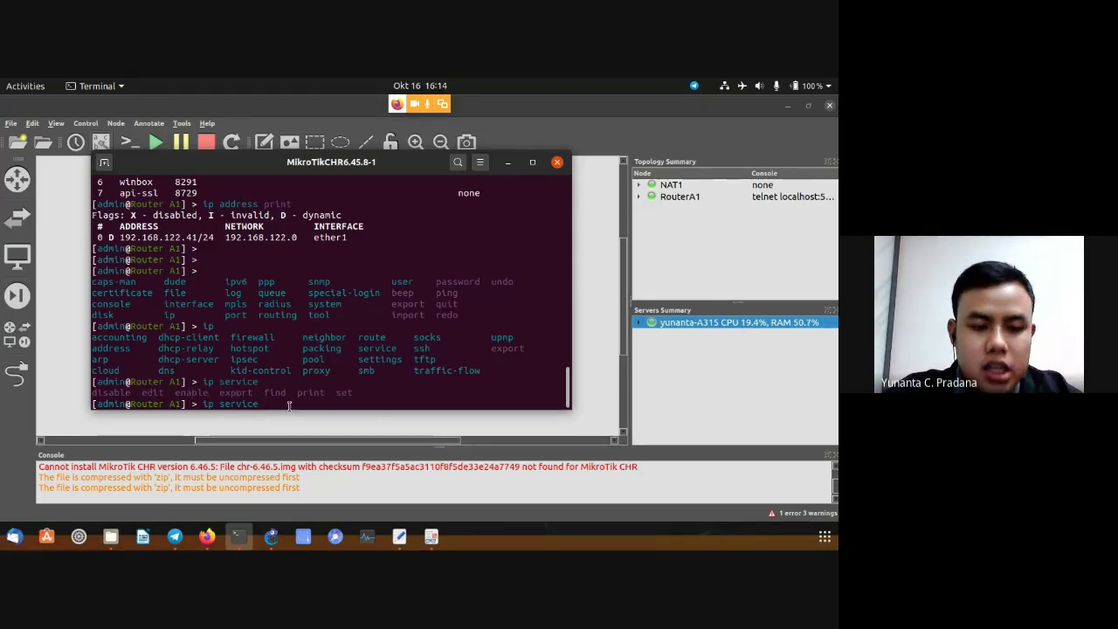
type("edit")
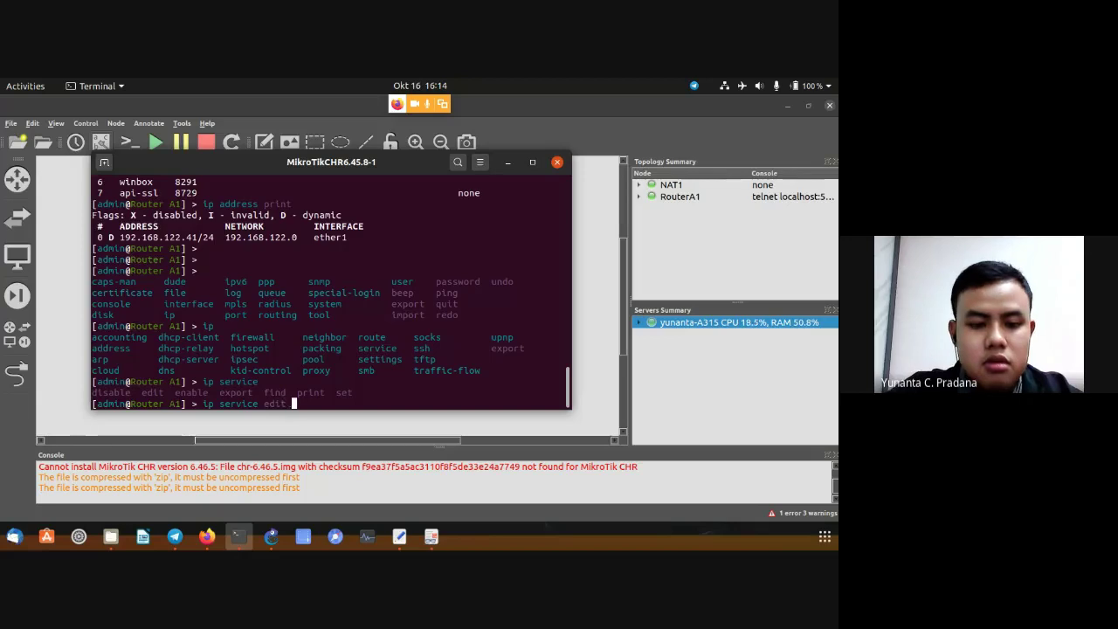
key("Tab")
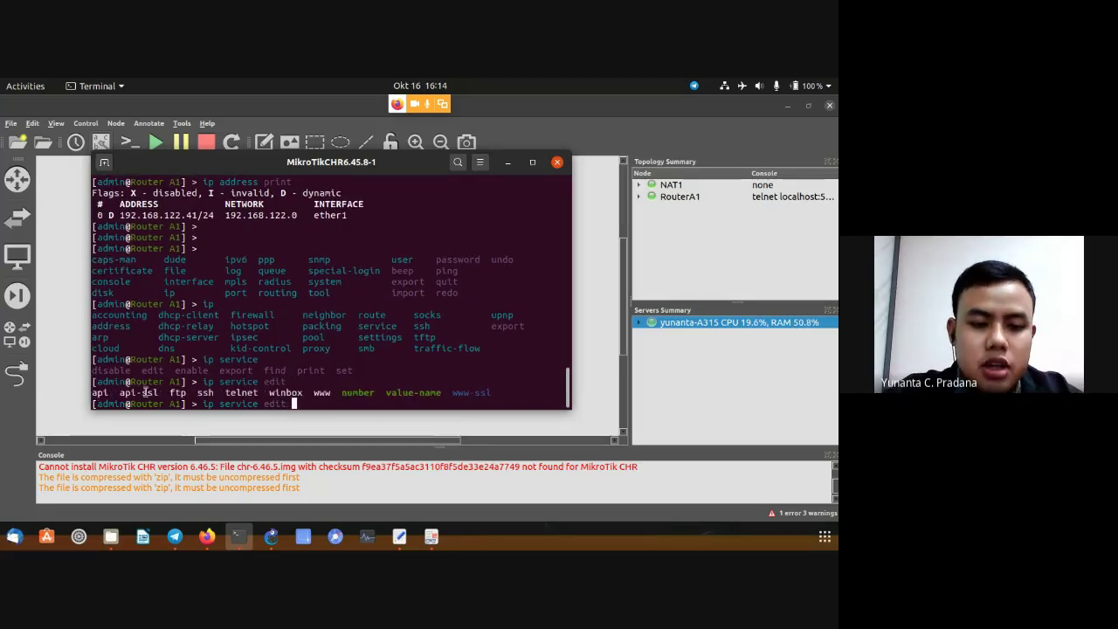
left_click_drag(343, 393, 441, 395)
left_click(325, 398)
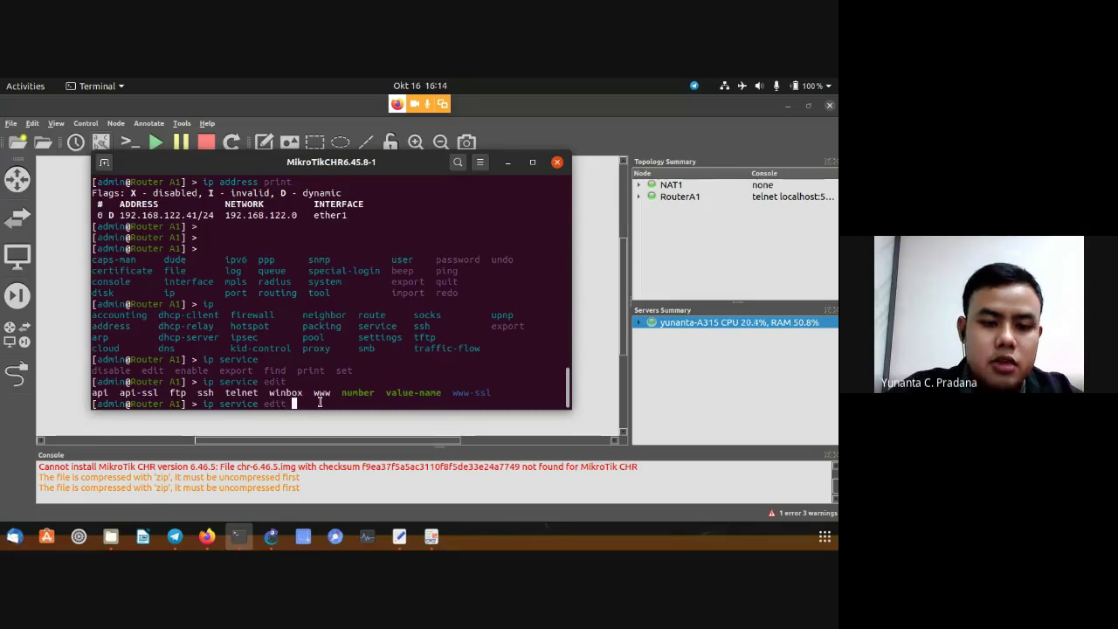
Add the number parameter and check the service list to find www's number.
type("numb")
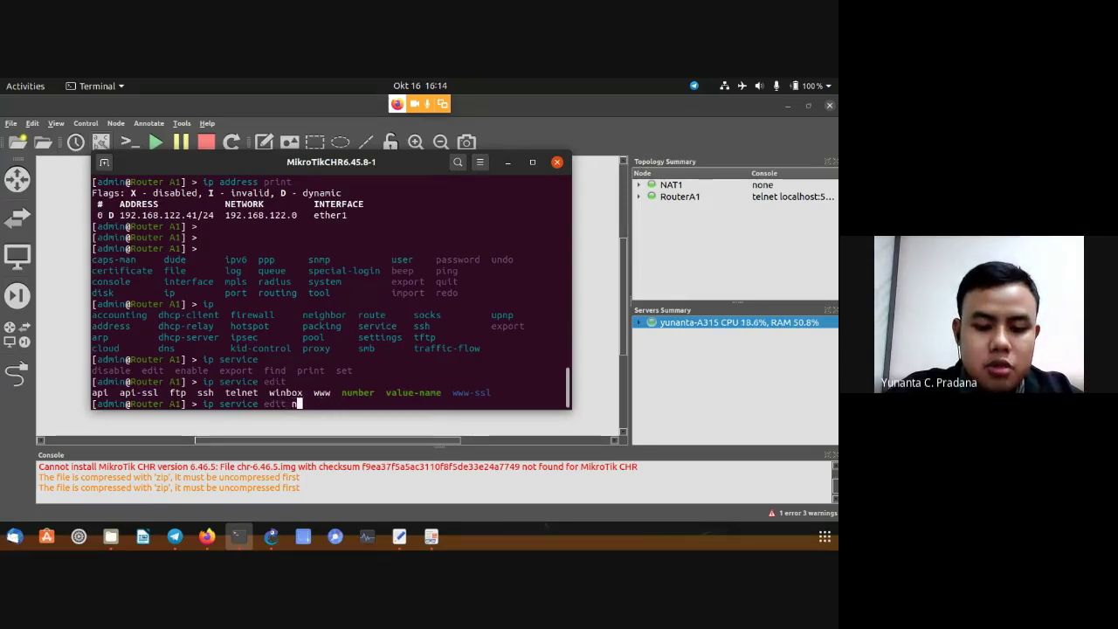
key("Tab")
key("Tab")
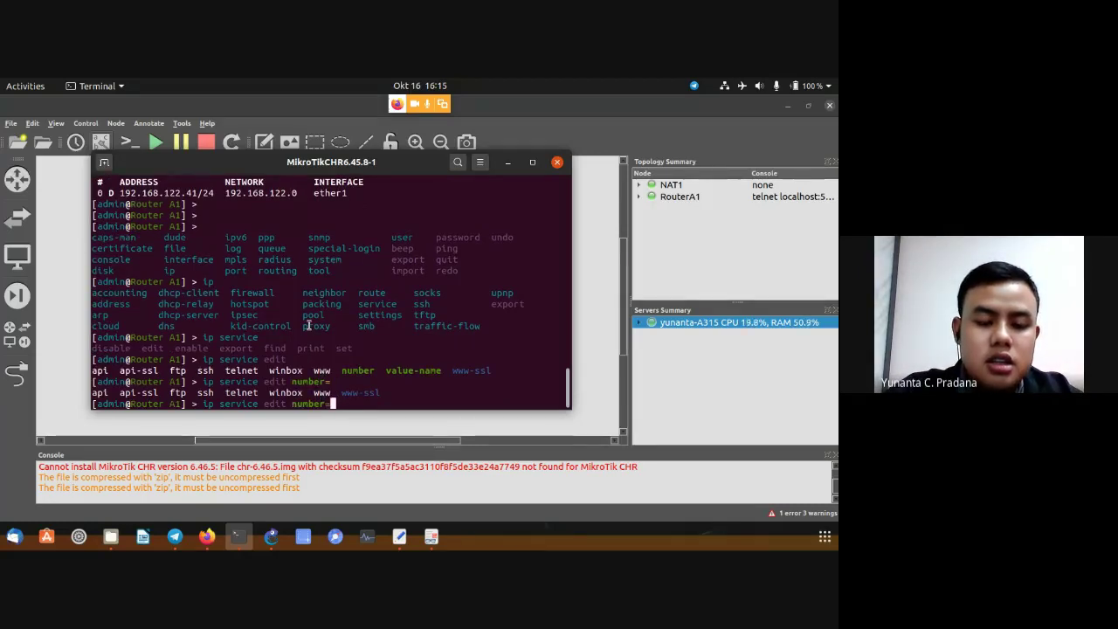
scroll(308, 325, "up", 5)
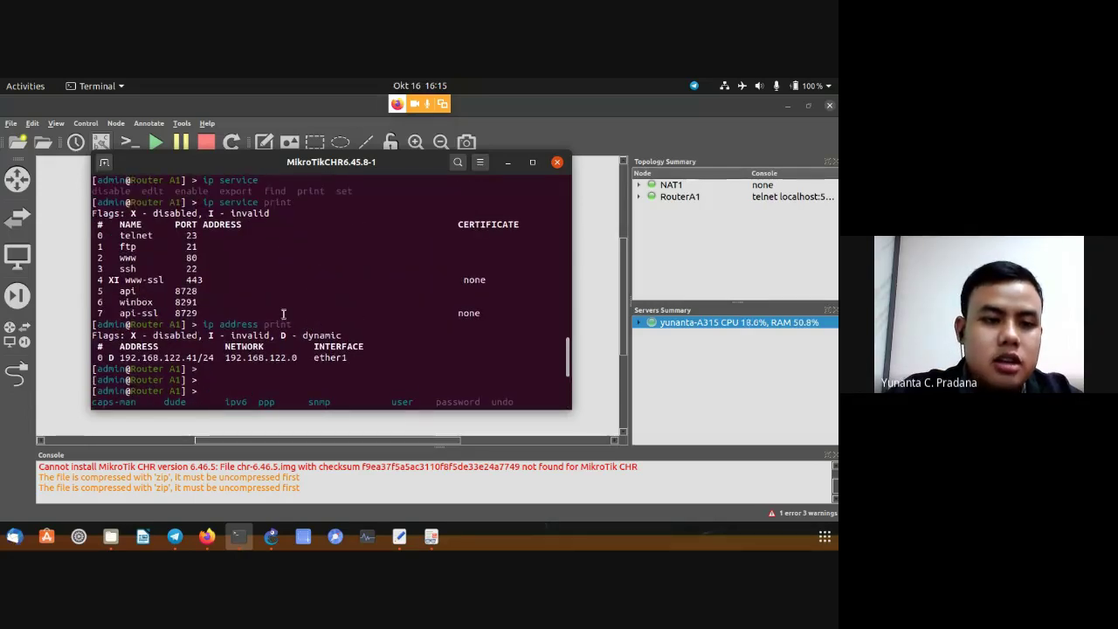
left_click_drag(97, 233, 108, 302)
left_click(111, 302)
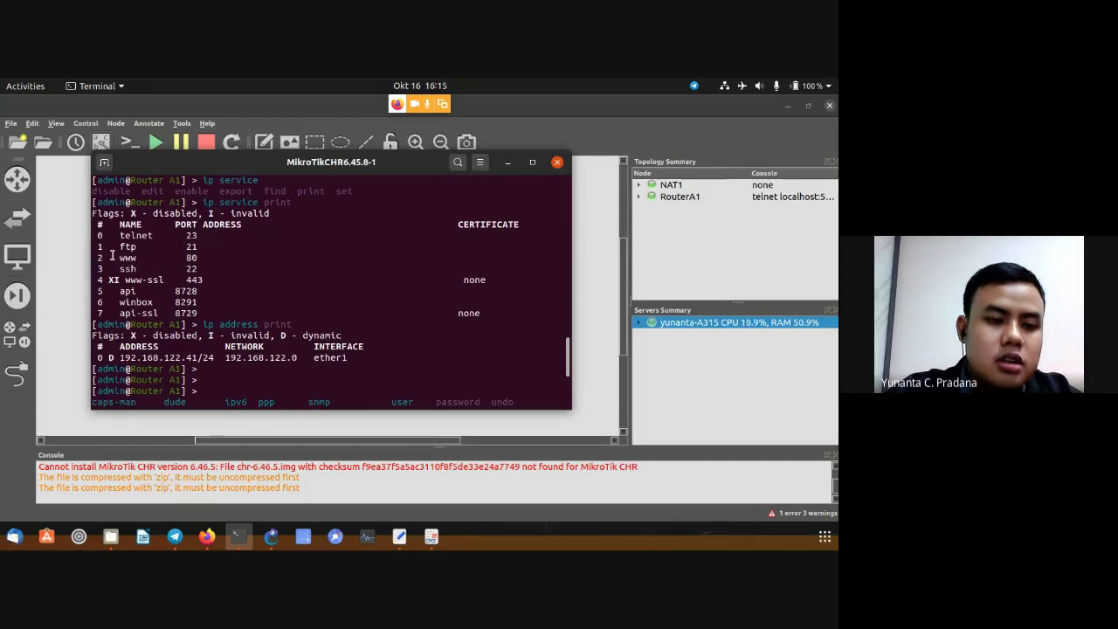
scroll(194, 255, "down", 5)
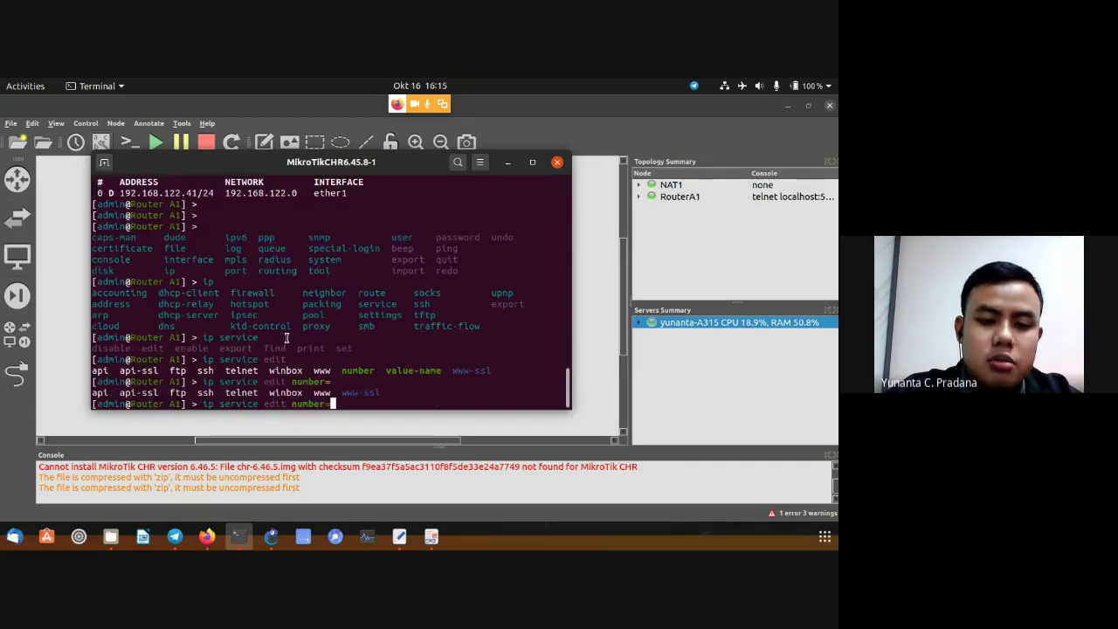
Complete 'number=2 value-name=port' and run it to open the port value, currently 80.
type("2")
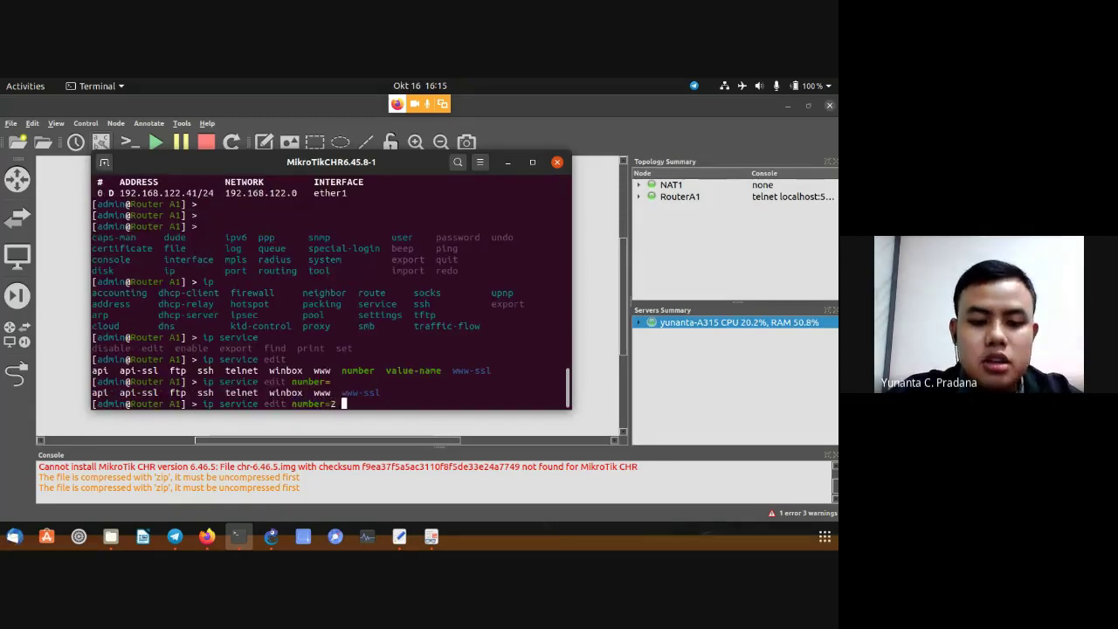
key("Tab")
type("value-name=")
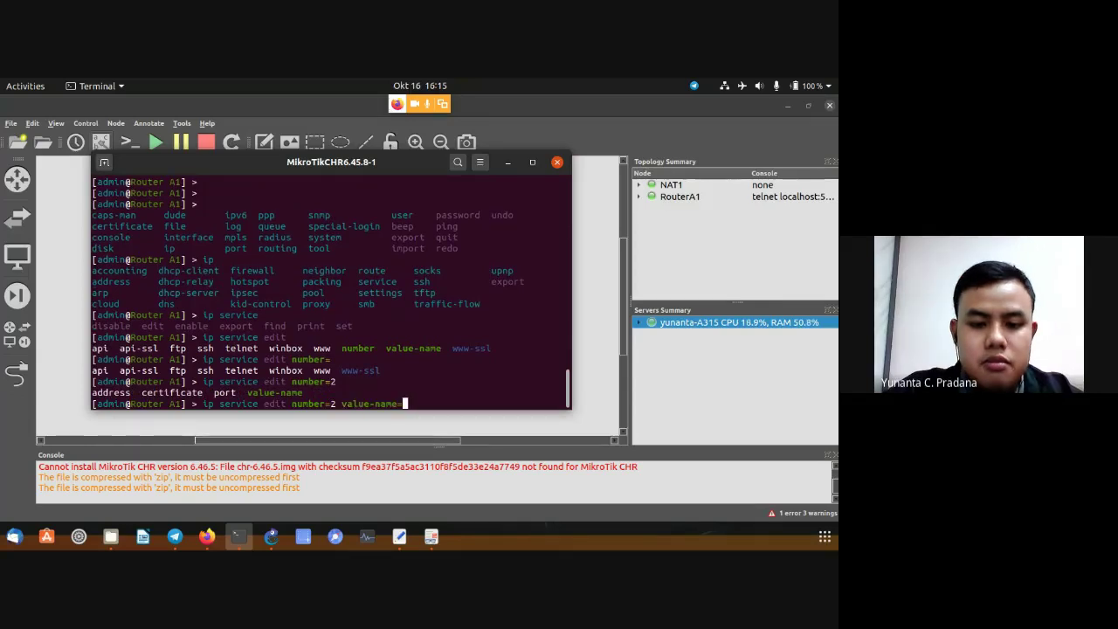
key("Tab")
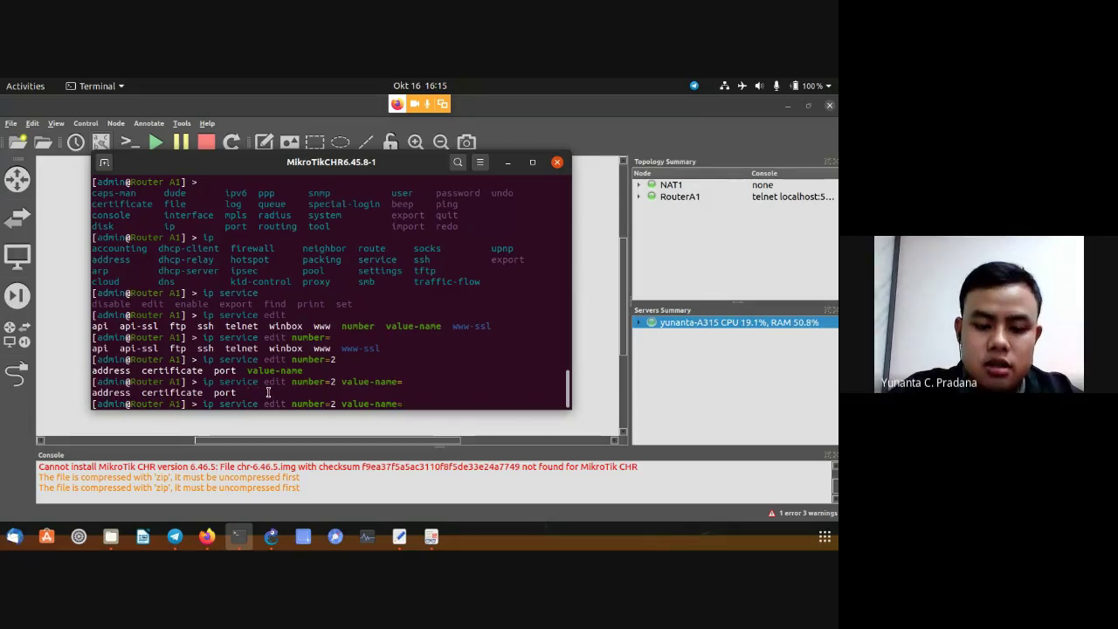
type("port")
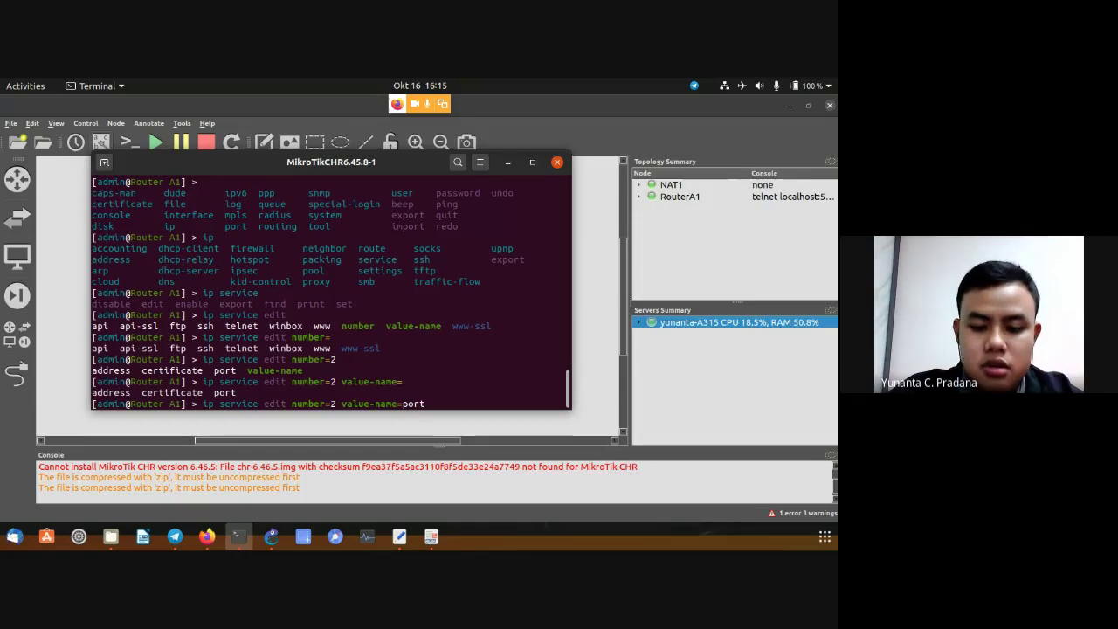
type(" i")
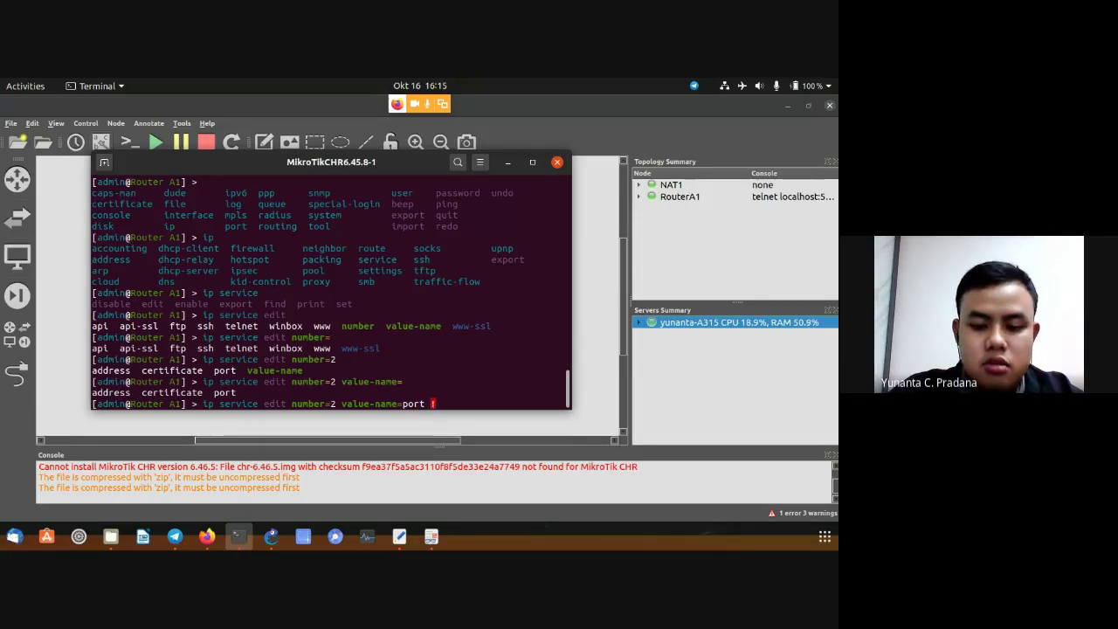
key("BackSpace")
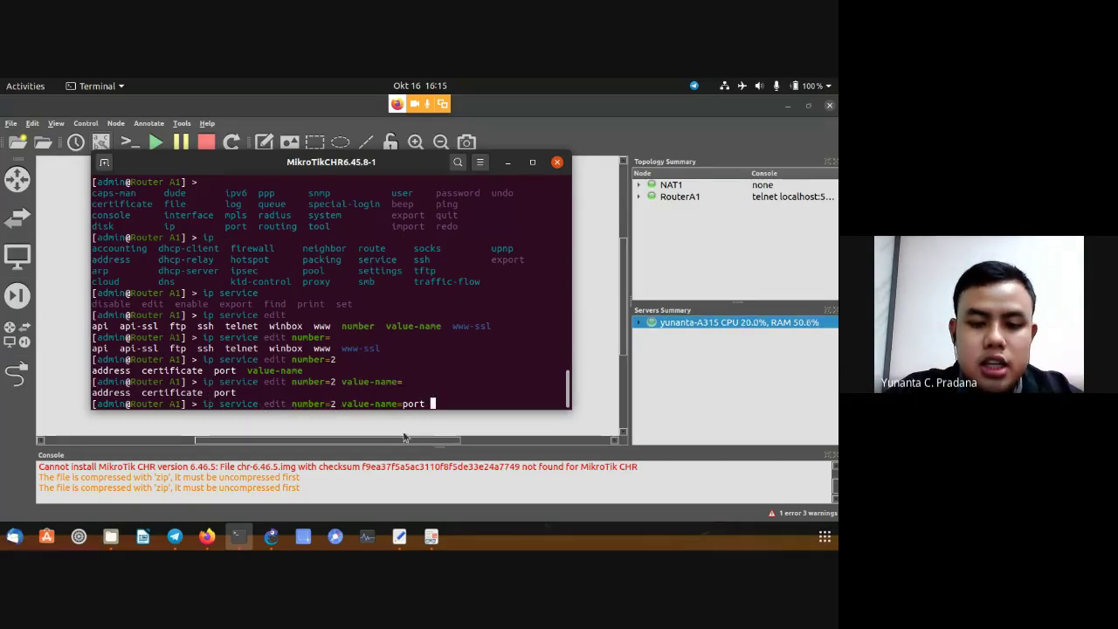
key("Return")
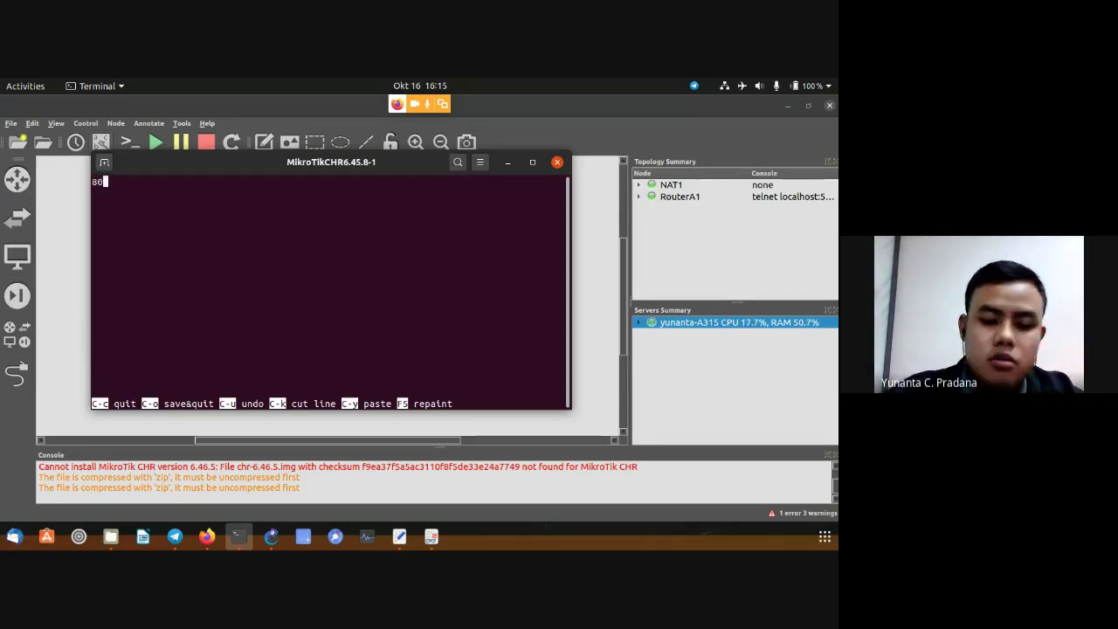
Append 00 so the www port reads 8000, then save with Ctrl+O.
type("00")
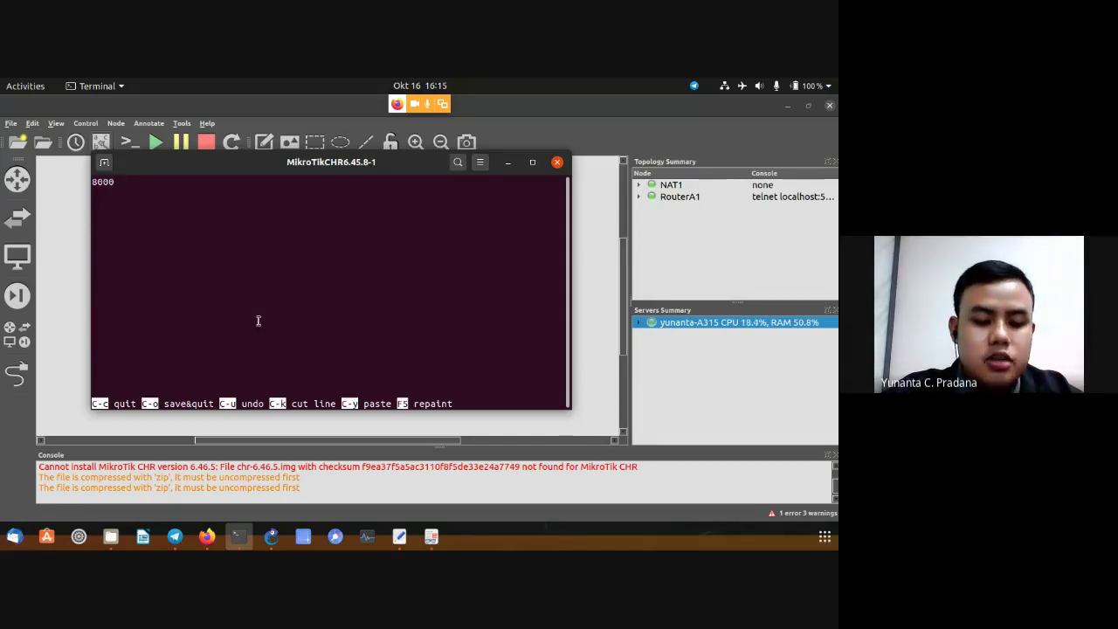
key("ctrl+o")
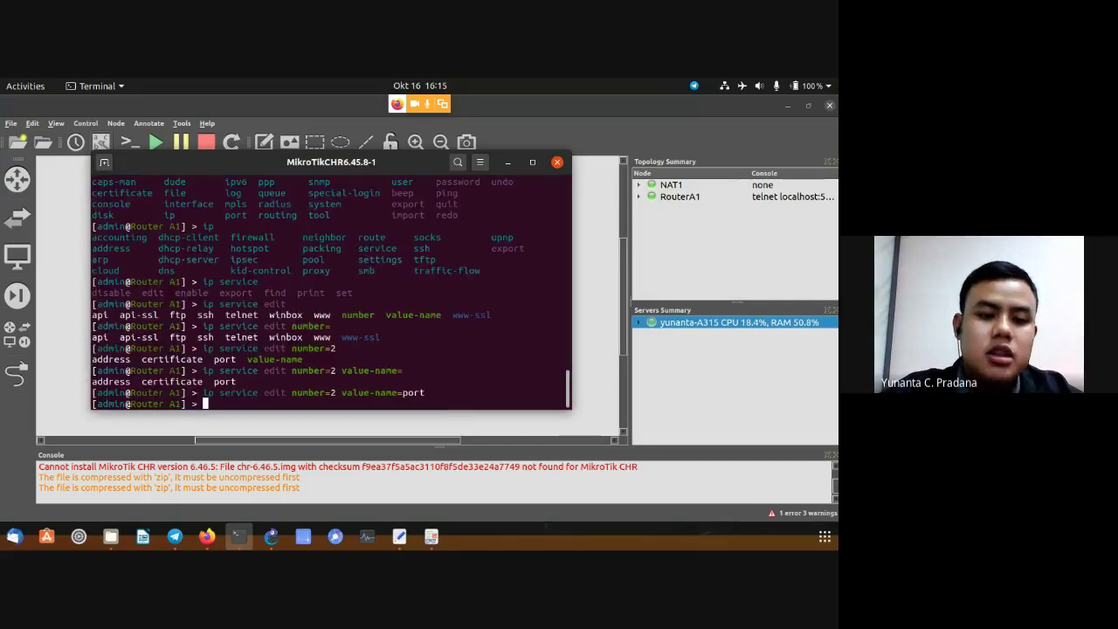
Run 'ip service print' and highlight the www row now showing port 8000.
key("Return")
key("Return")
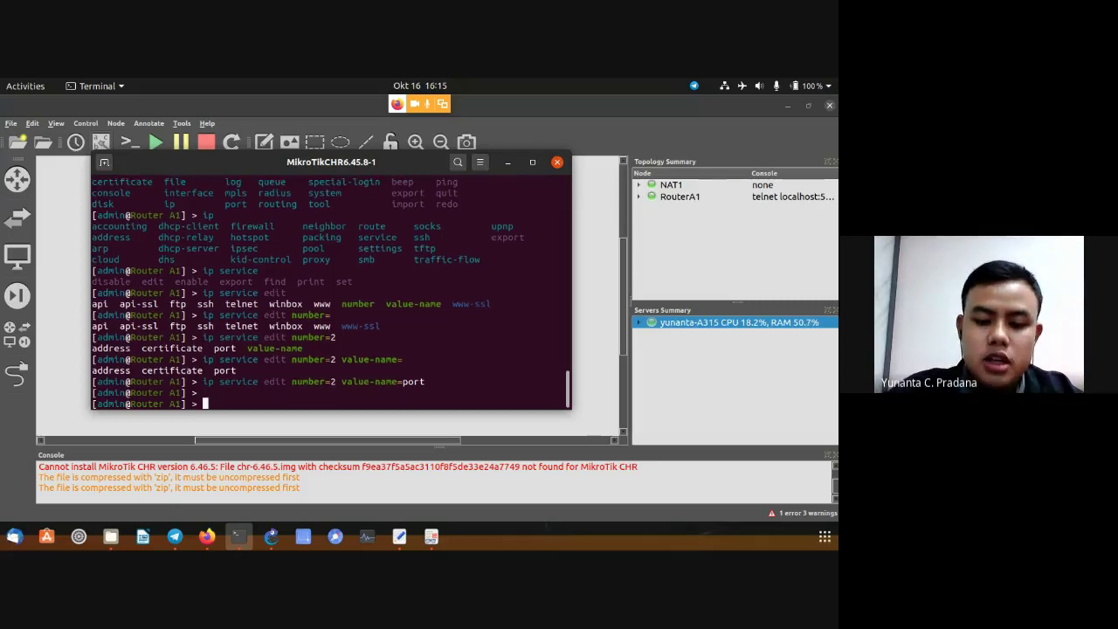
type("ip s")
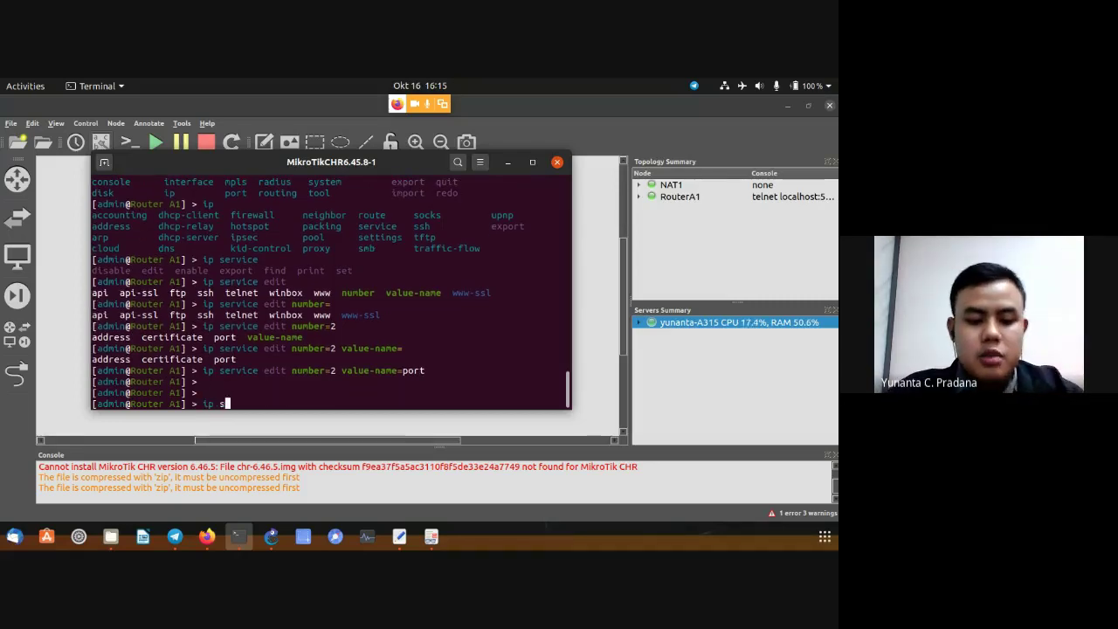
type("ervice ")
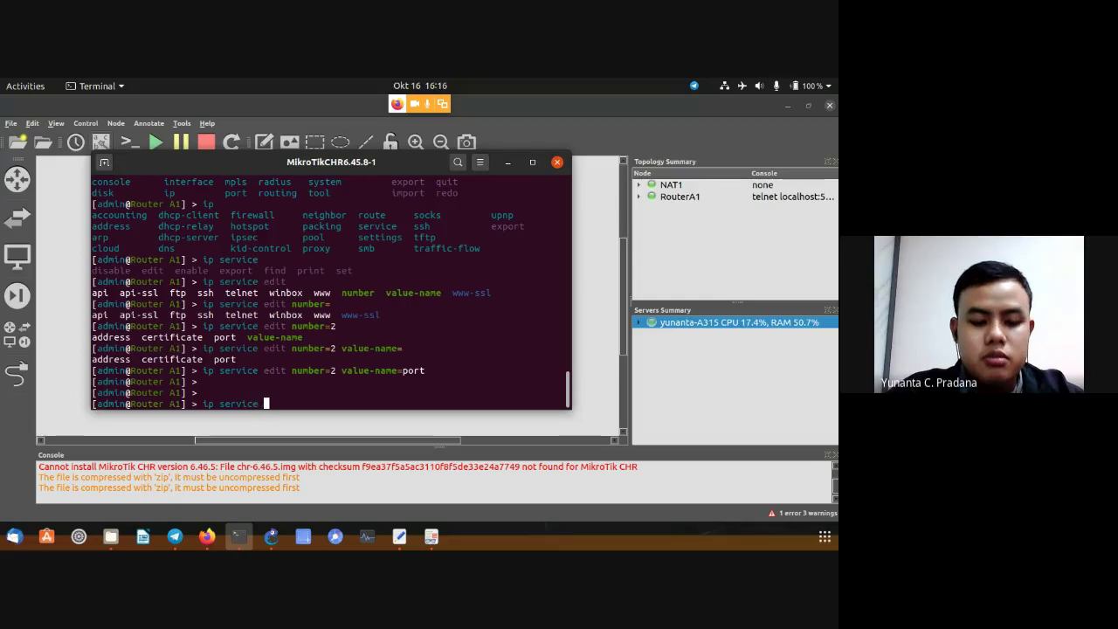
type("print")
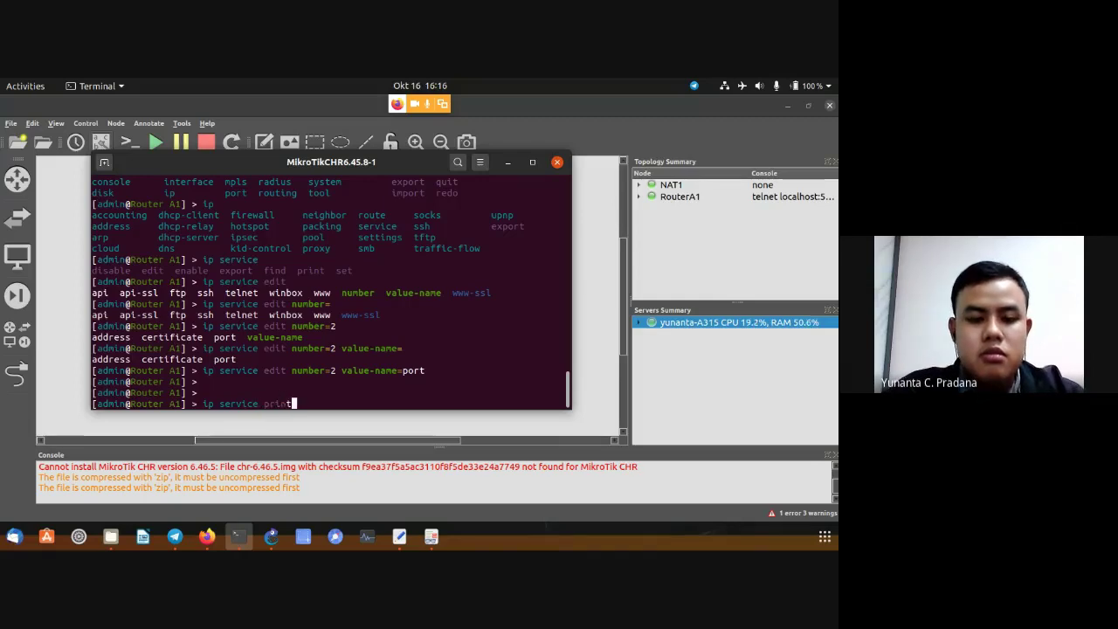
key("Return")
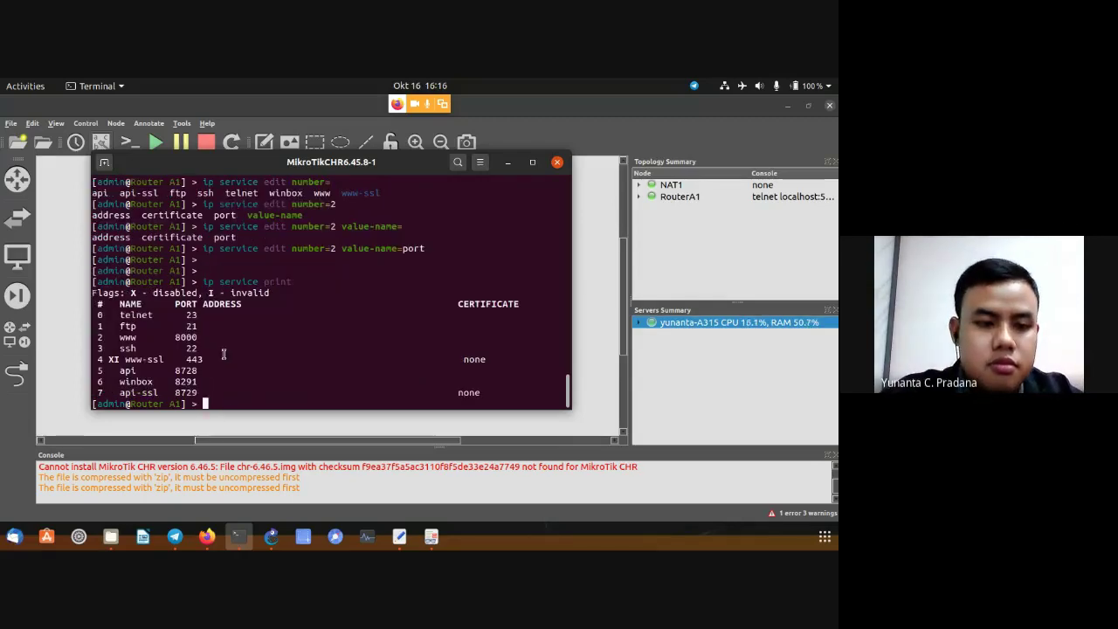
left_click_drag(98, 338, 200, 336)
left_click(201, 336)
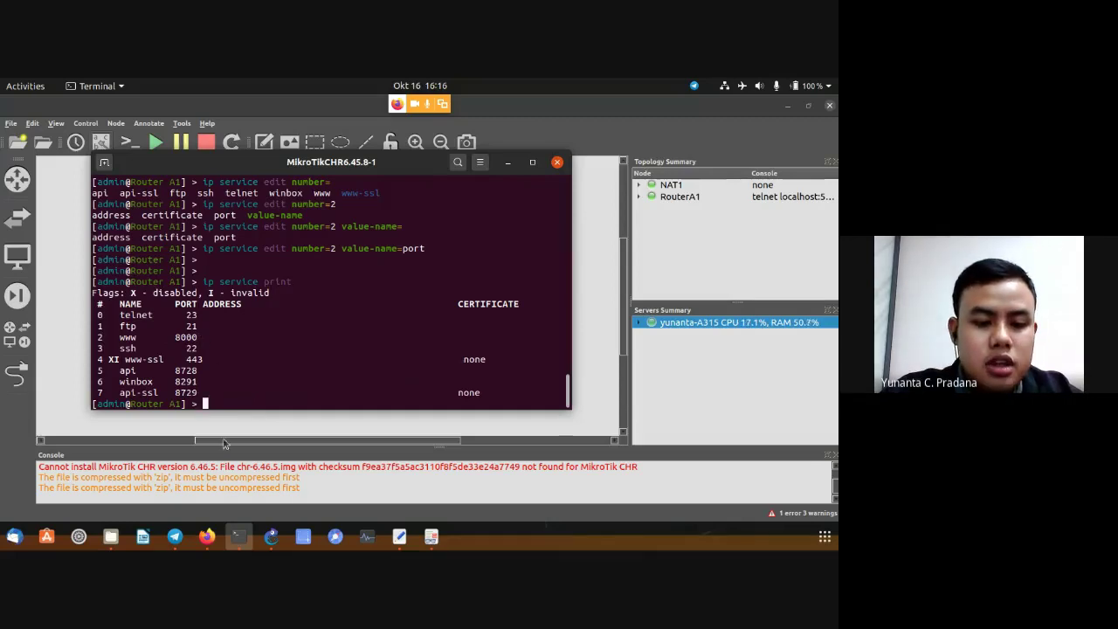
Reload WebFig, then load 192.168.122.41 in a fresh Firefox tab in place of the old one.
left_click(215, 544)
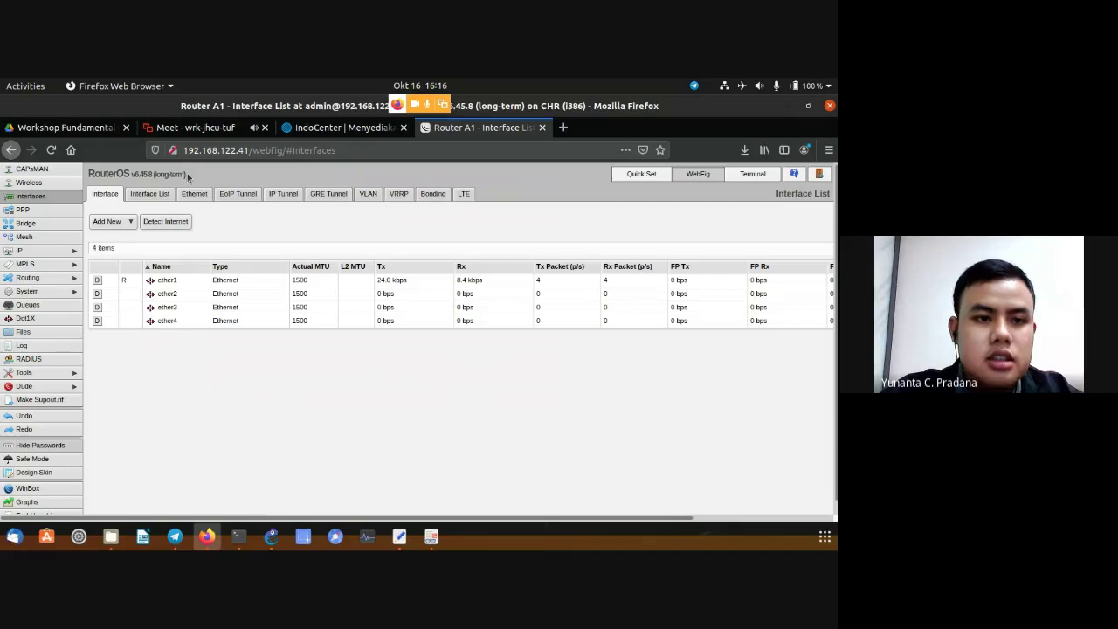
left_click(49, 150)
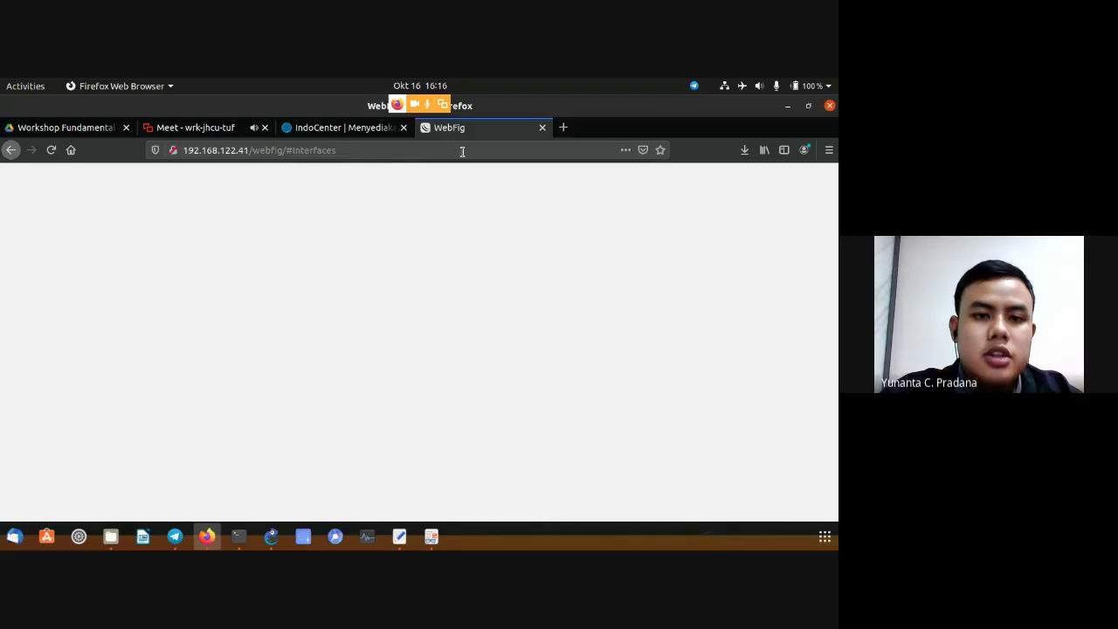
left_click(564, 127)
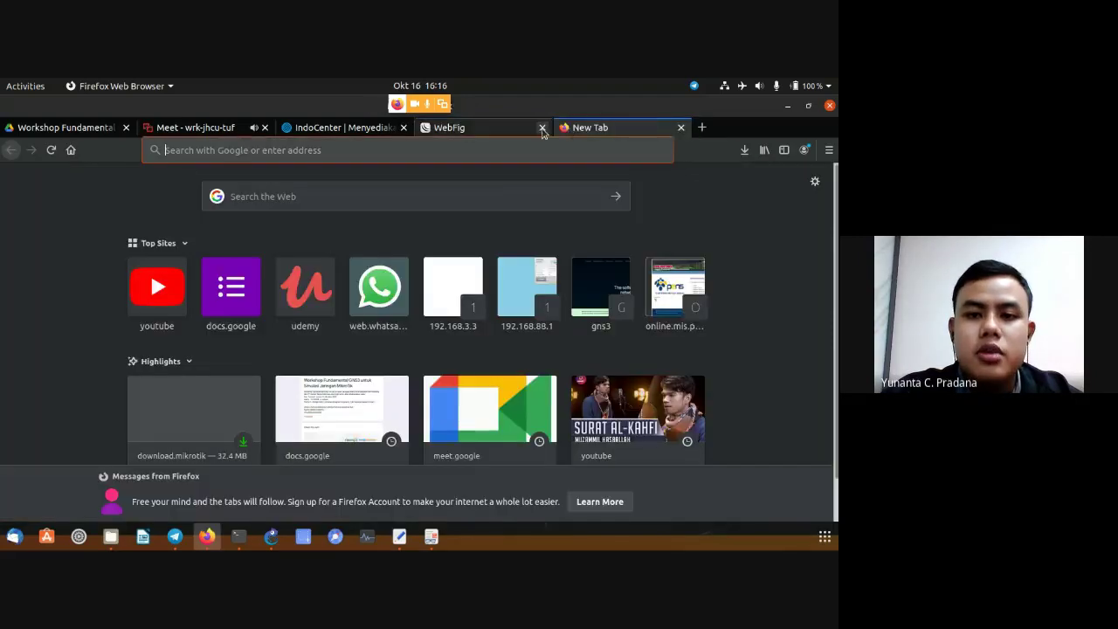
left_click(542, 128)
type("19")
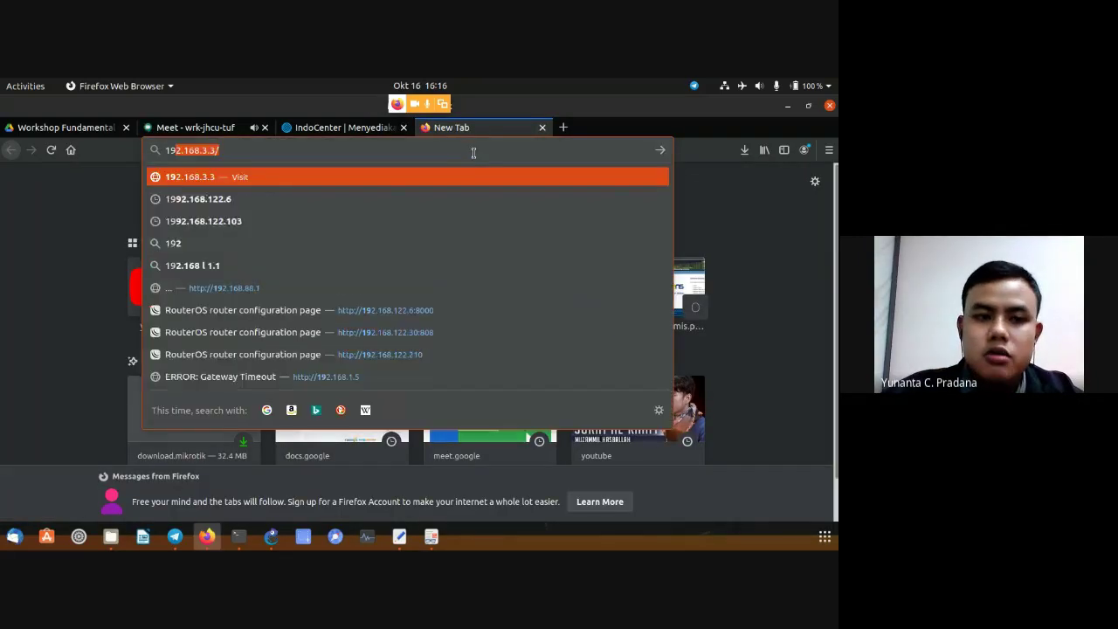
type("2.168")
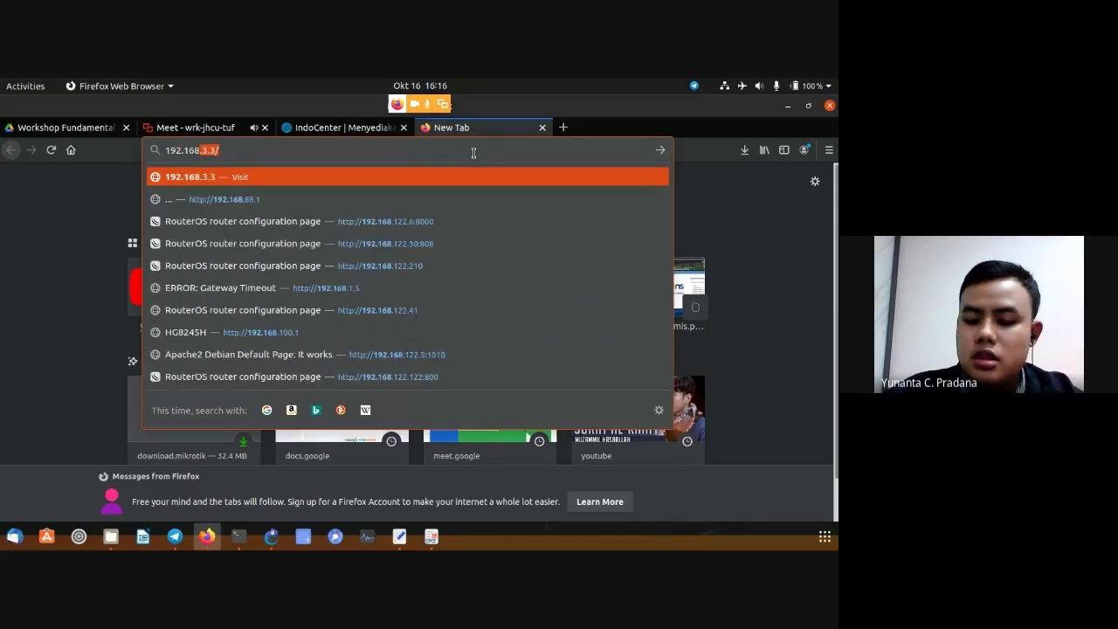
type(".122.41")
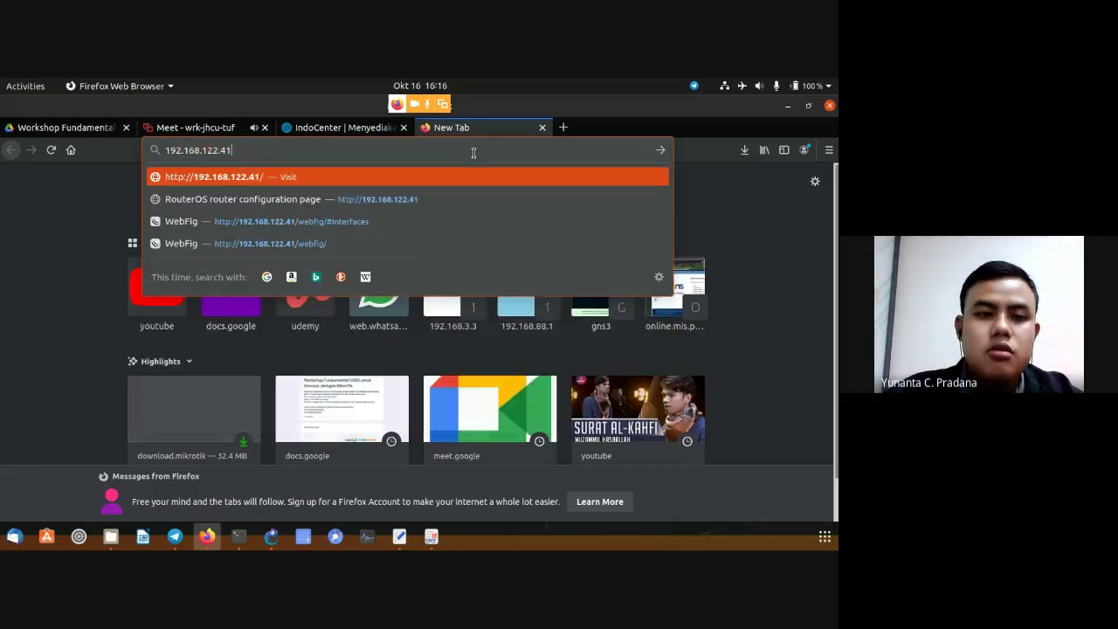
key("Return")
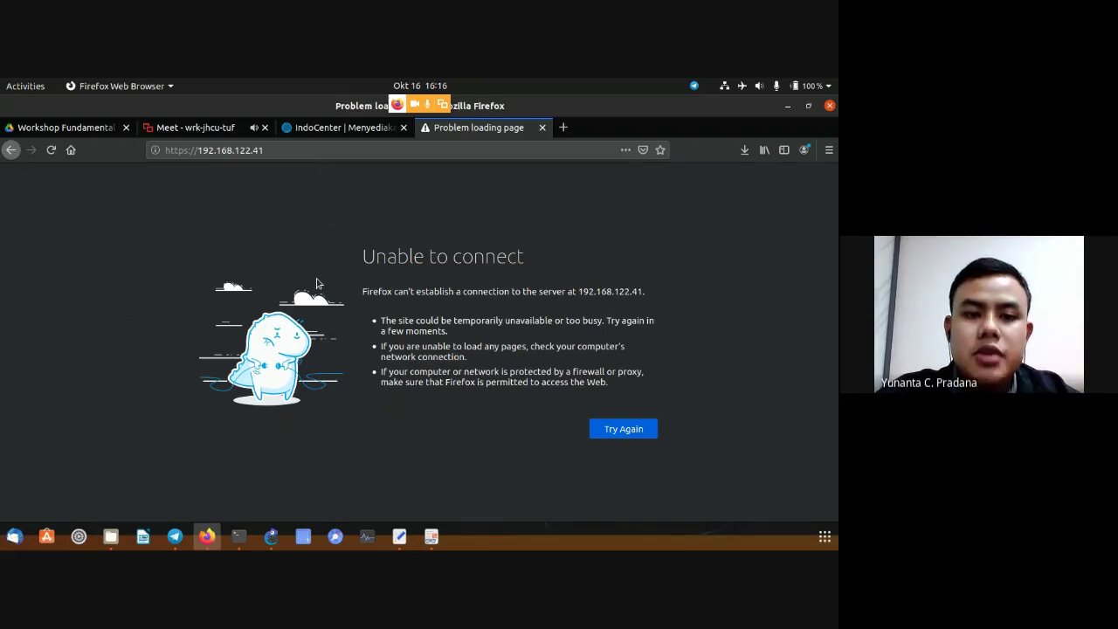
Append port 8000 and load the https address, getting SSL_ERROR_RX_RECORD_TOO_LONG.
left_click(291, 150)
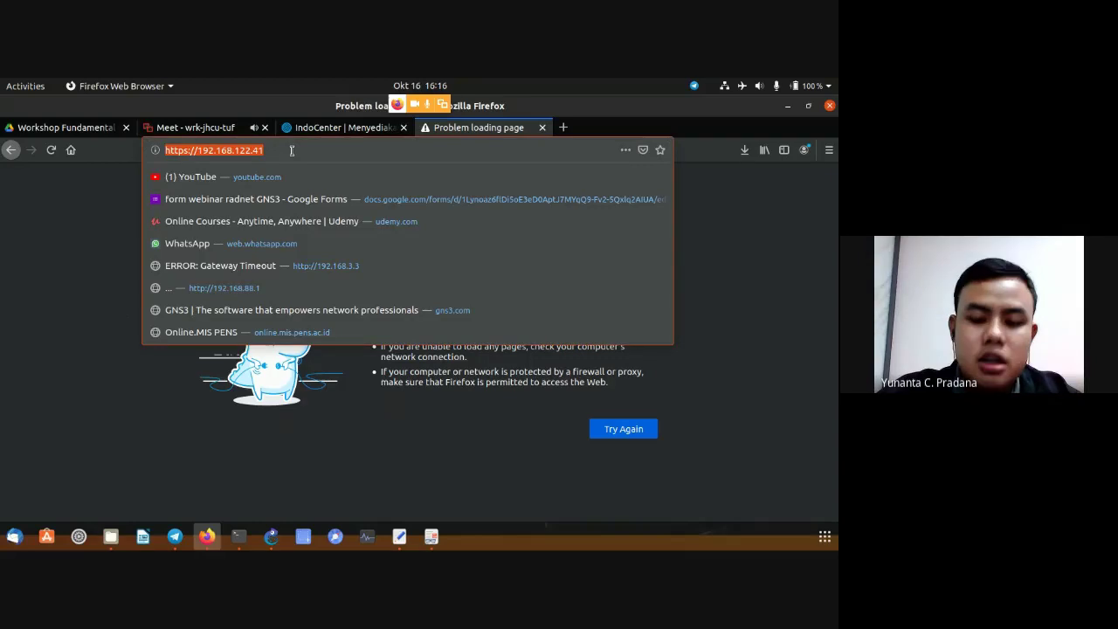
left_click(291, 151)
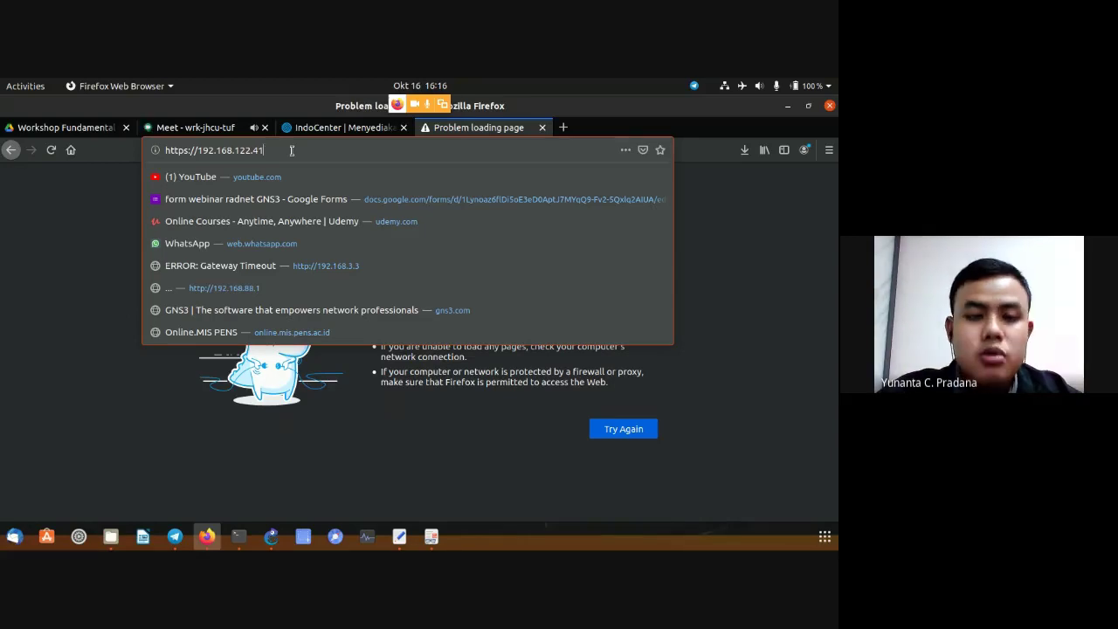
type("/")
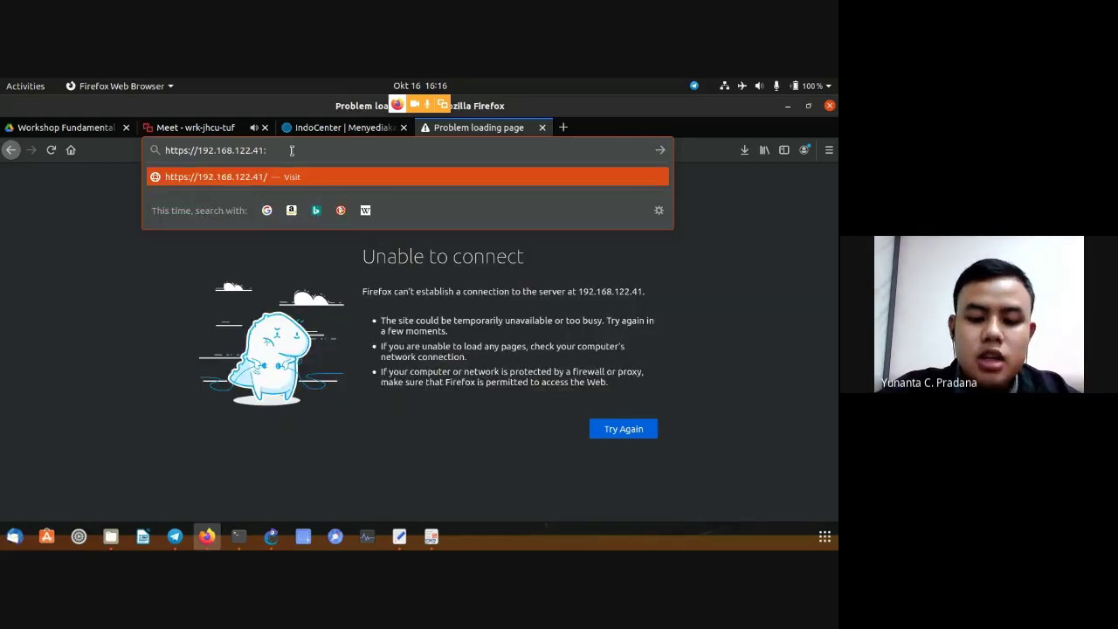
type(":8000")
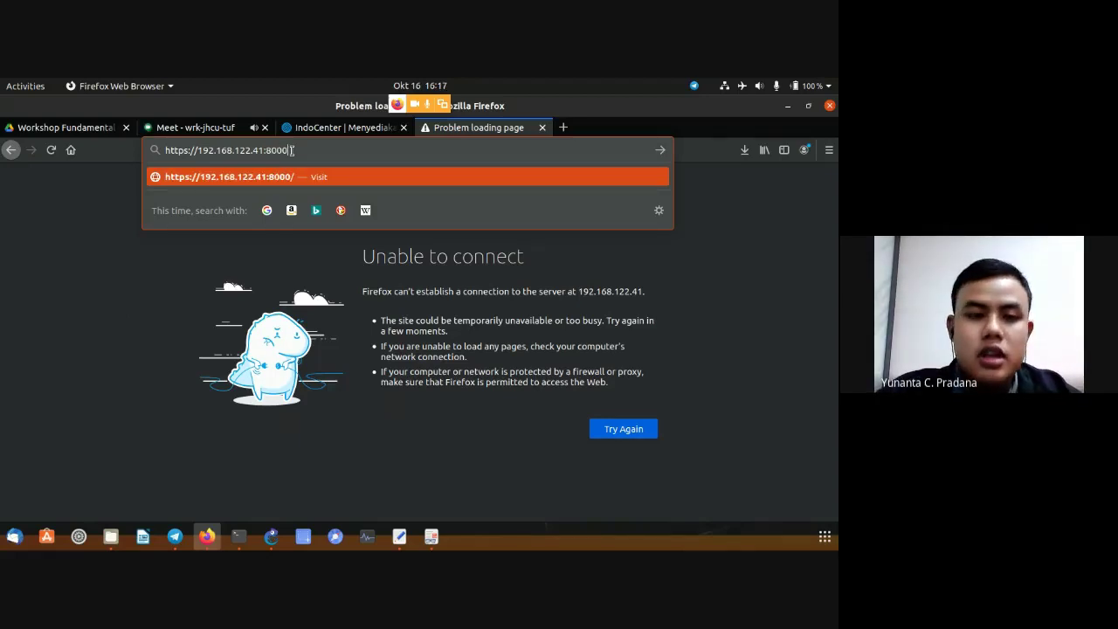
key("Return")
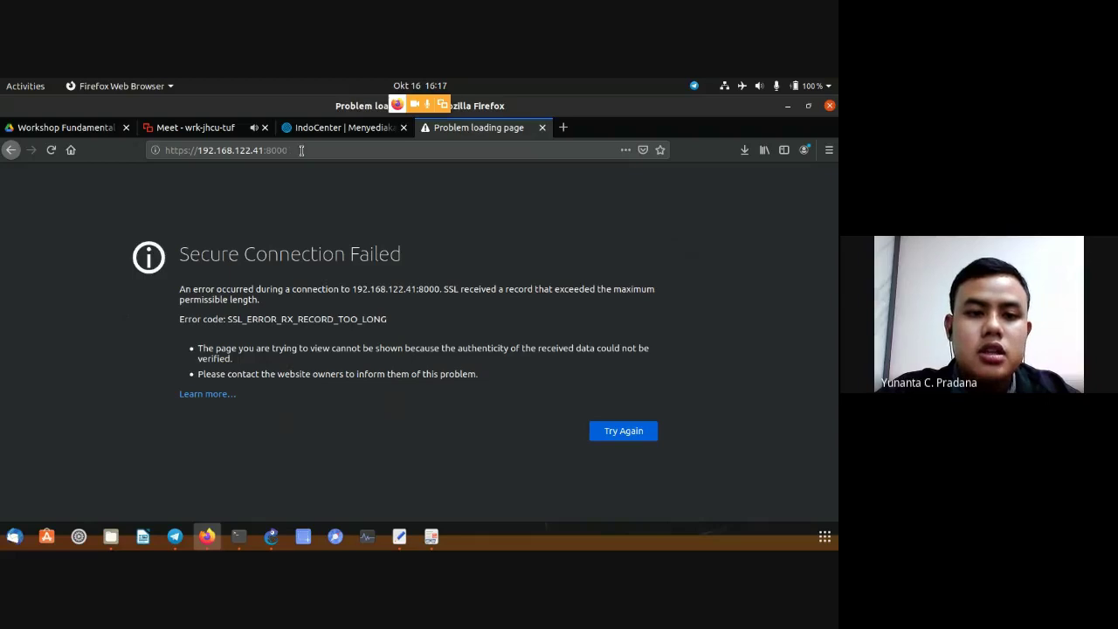
left_click(302, 150)
left_click(301, 150)
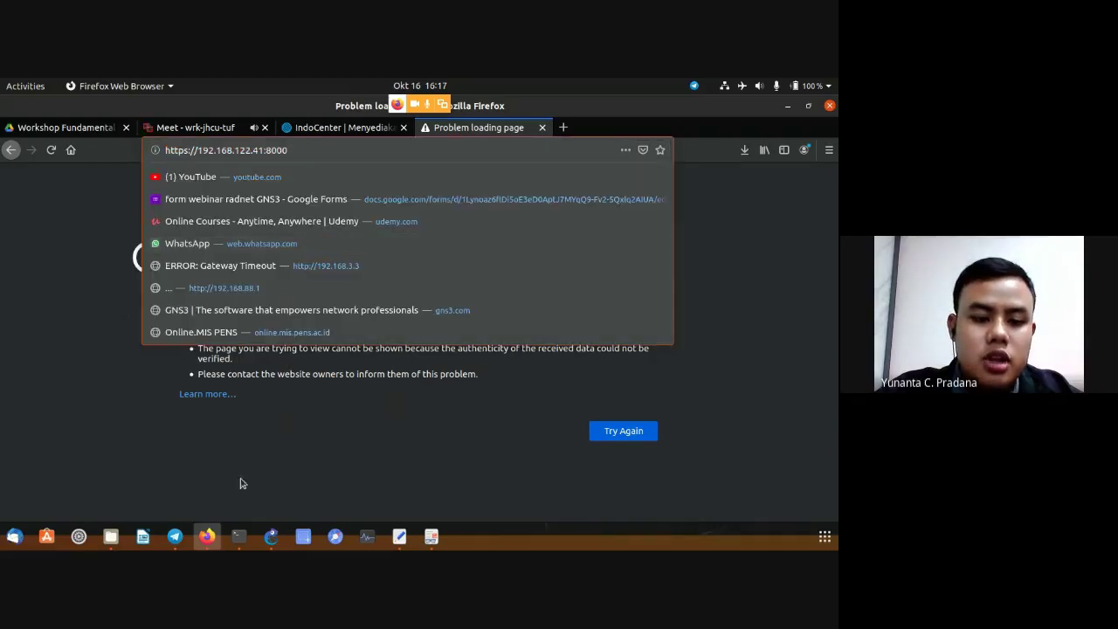
Run 'ip address print' in the router console to confirm 192.168.122.41/24 on ether1.
left_click(243, 540)
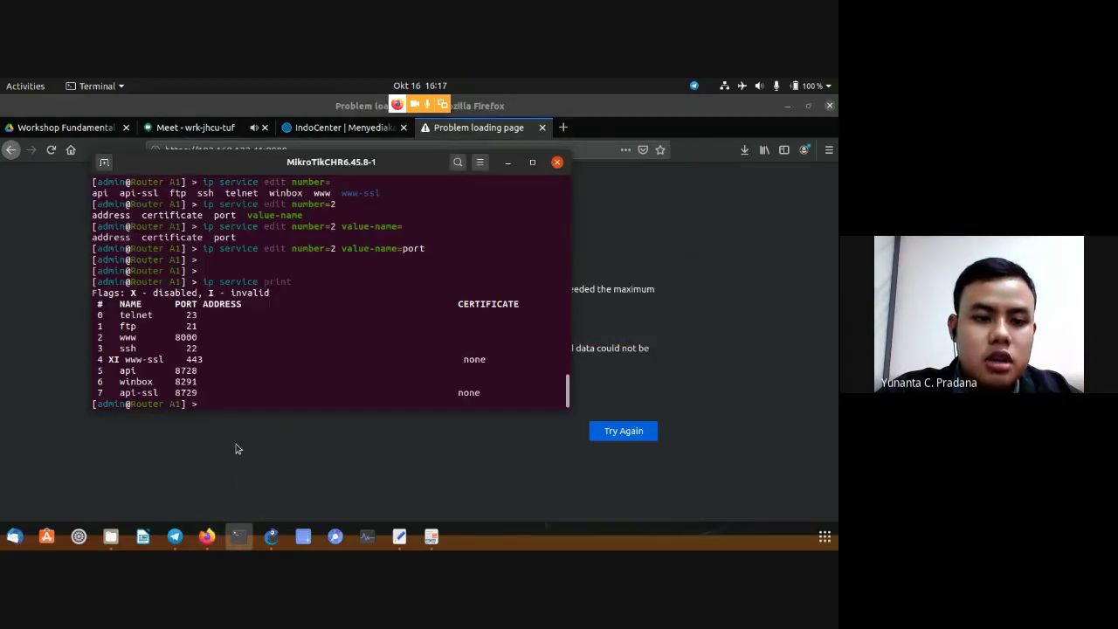
type("ip ")
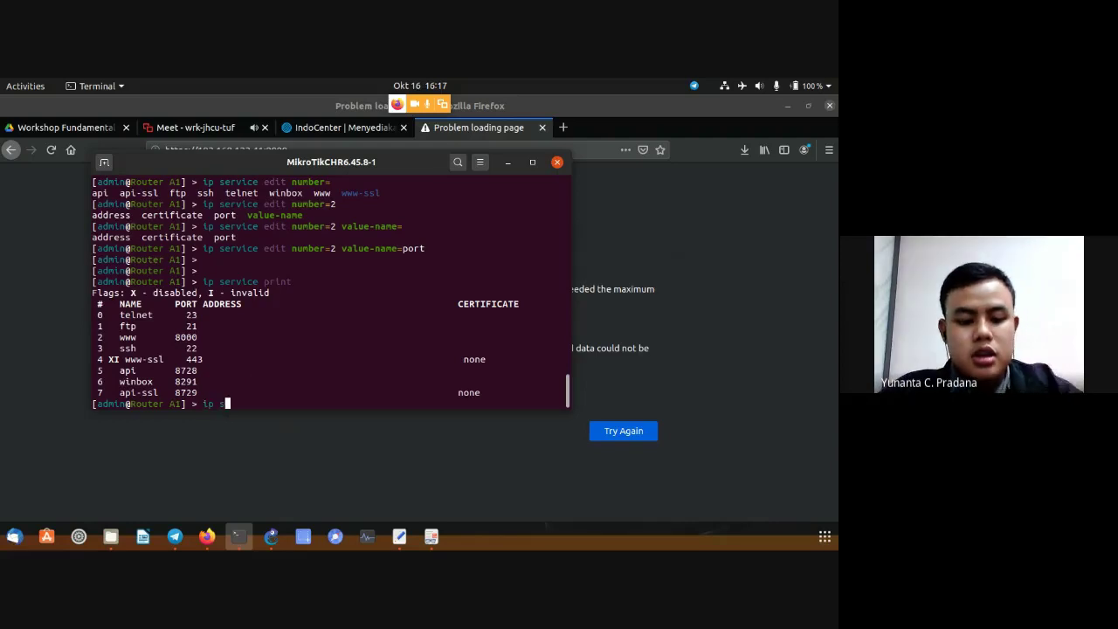
type("add")
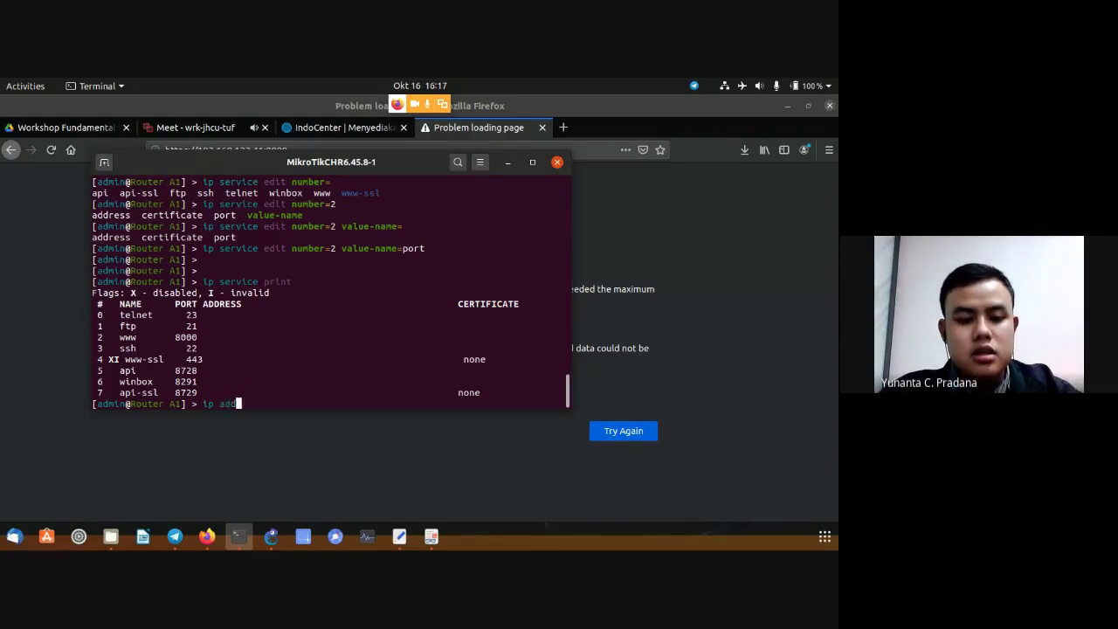
type("ress print")
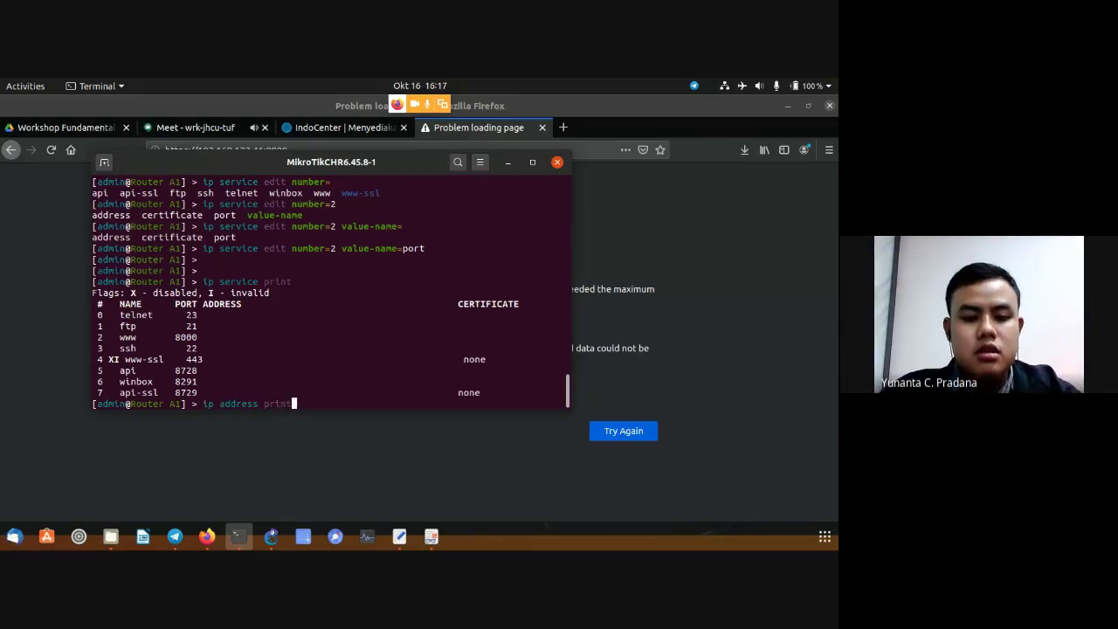
key("Return")
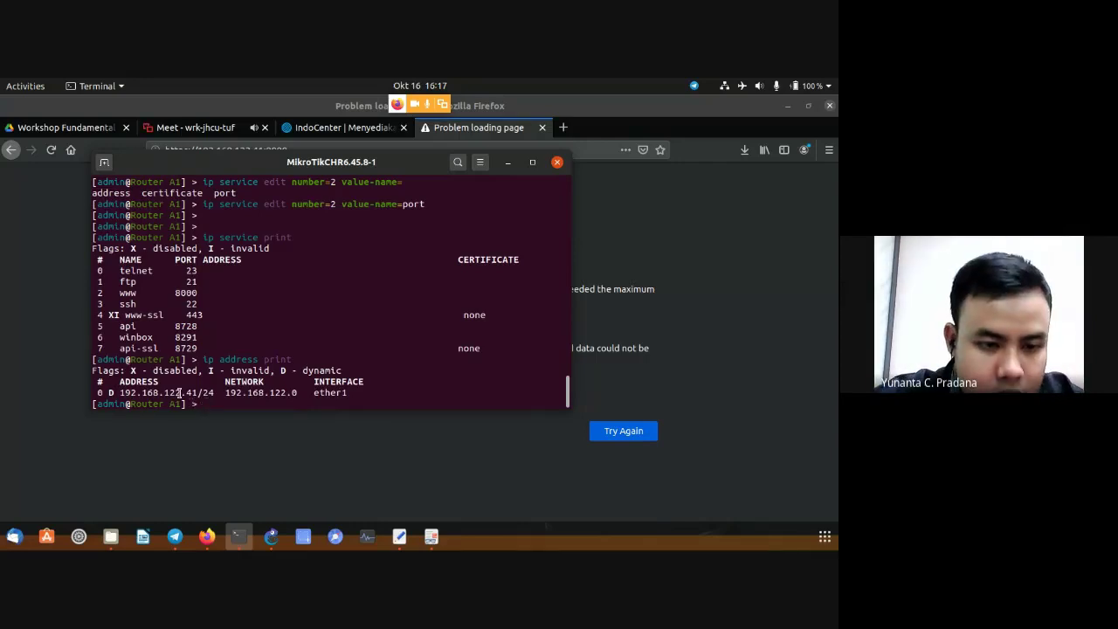
left_click(576, 248)
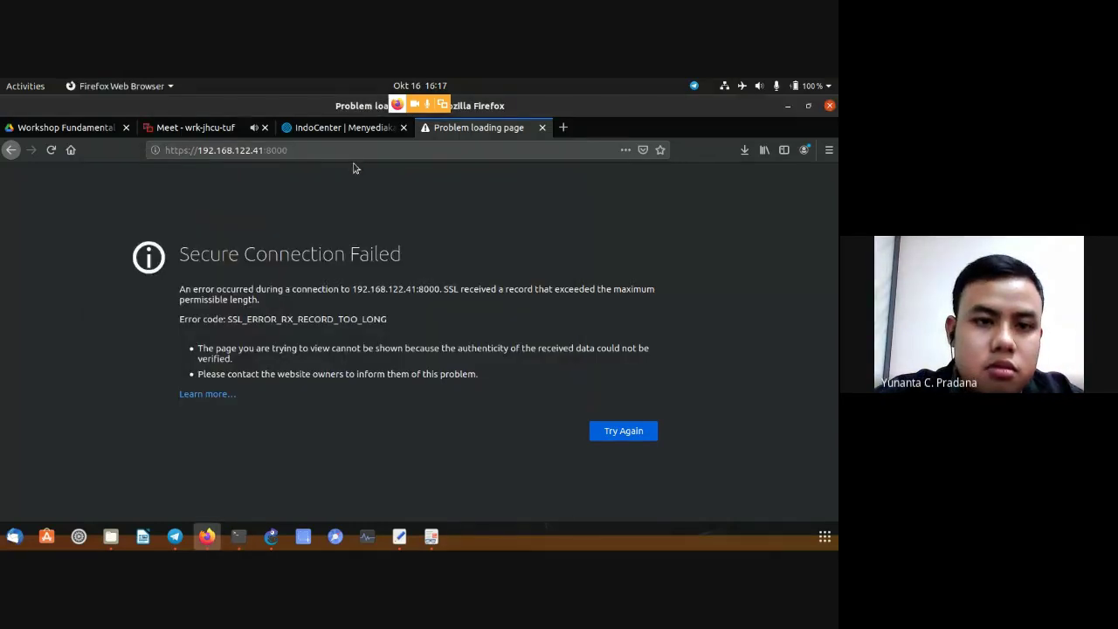
Replace the URL with plain 192.168.122.41:8000 and load WebFig.
left_click(295, 148)
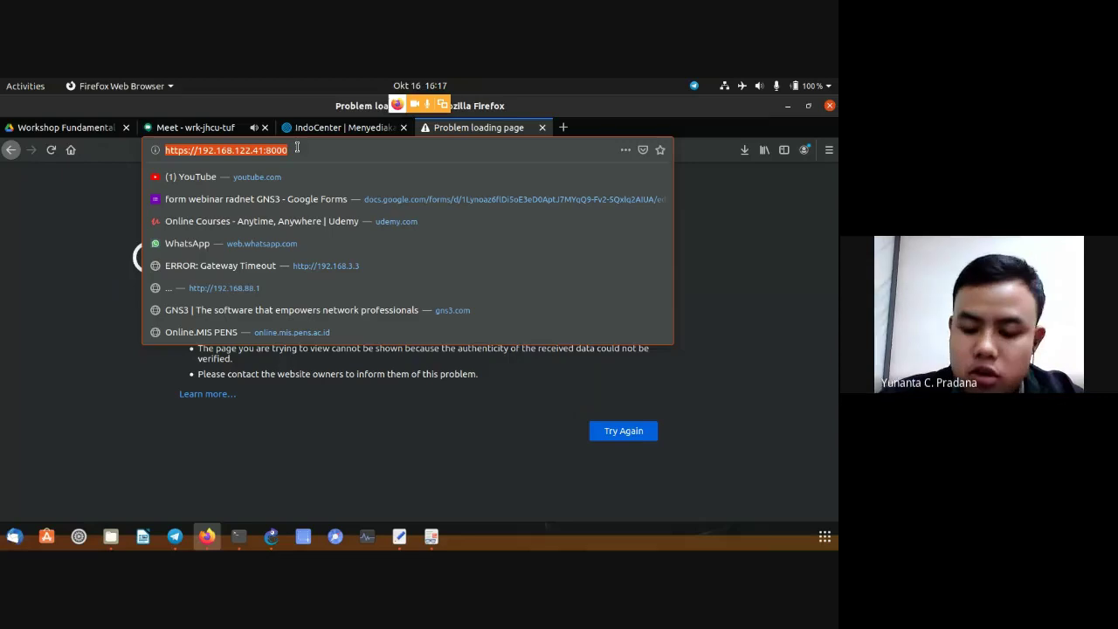
left_click(298, 148)
key("BackSpace")
key("BackSpace")
key("BackSpace")
key("BackSpace")
key("BackSpace")
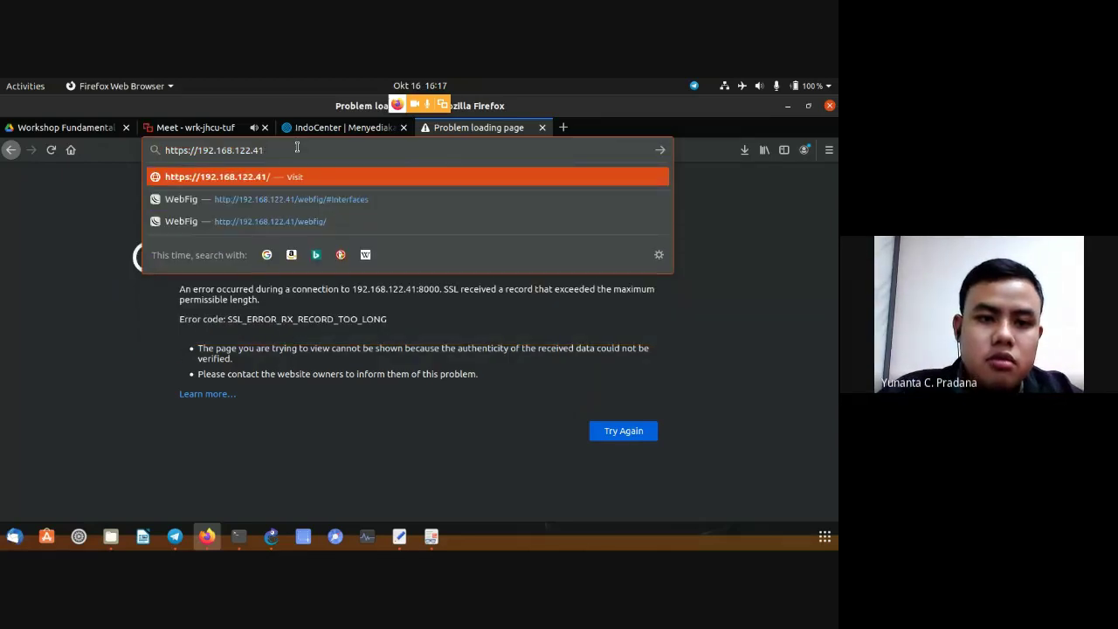
key("BackSpace")
key("BackSpace")
key("BackSpace")
key("BackSpace")
key("BackSpace")
key("BackSpace")
key("BackSpace")
key("BackSpace")
key("BackSpace")
key("BackSpace")
key("BackSpace")
key("BackSpace")
key("BackSpace")
key("BackSpace")
key("BackSpace")
key("BackSpace")
key("BackSpace")
key("BackSpace")
key("BackSpace")
key("BackSpace")
type("19")
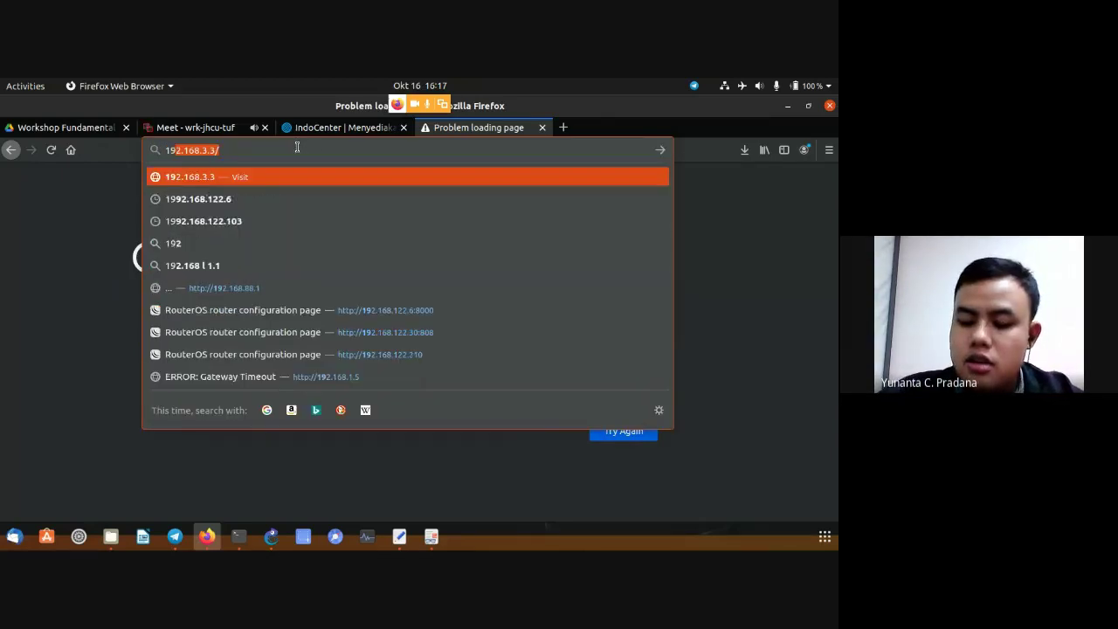
type("2.168.")
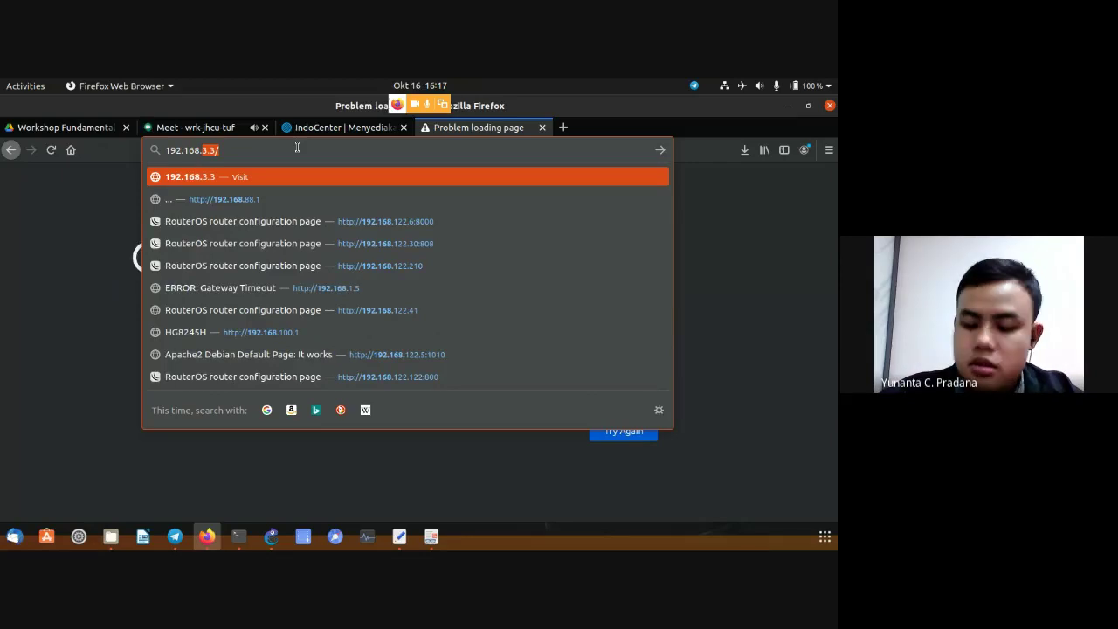
type("122.41")
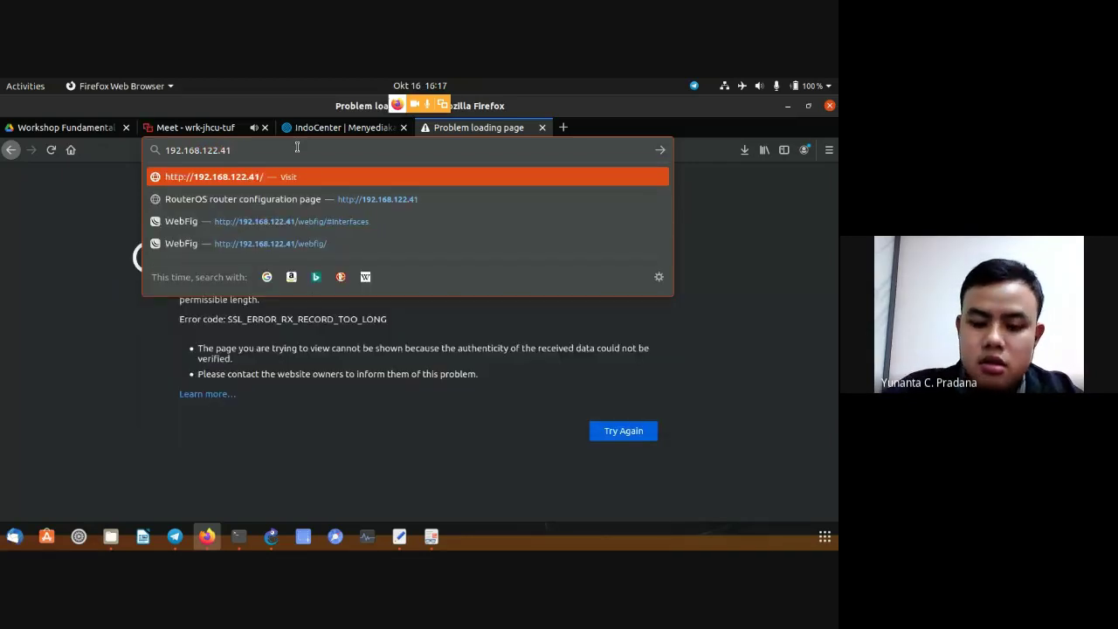
type(":8000")
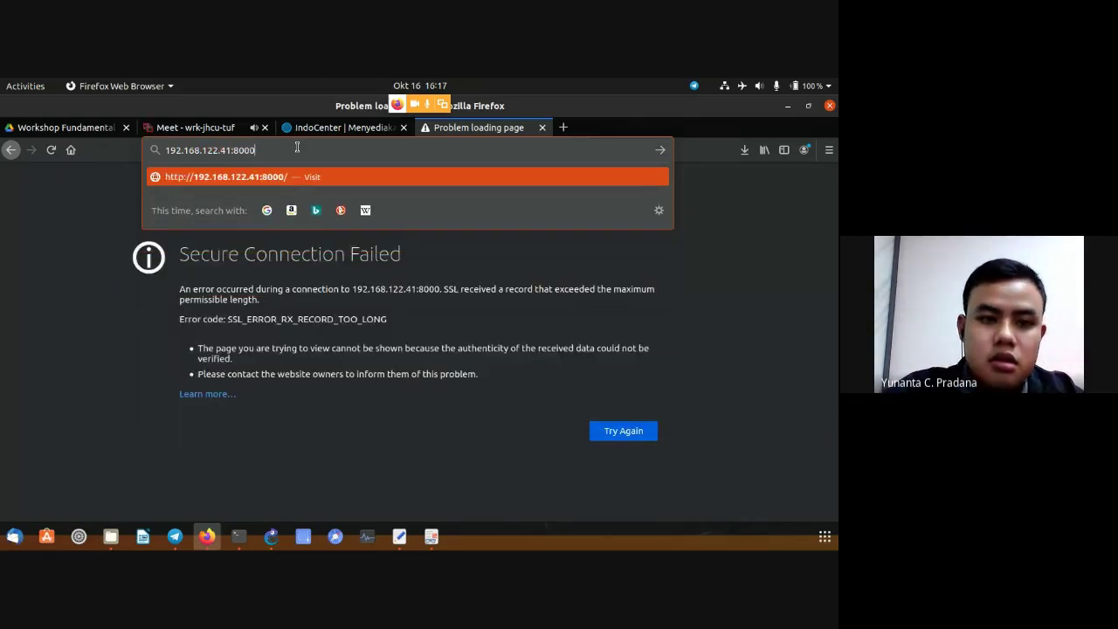
key("Return")
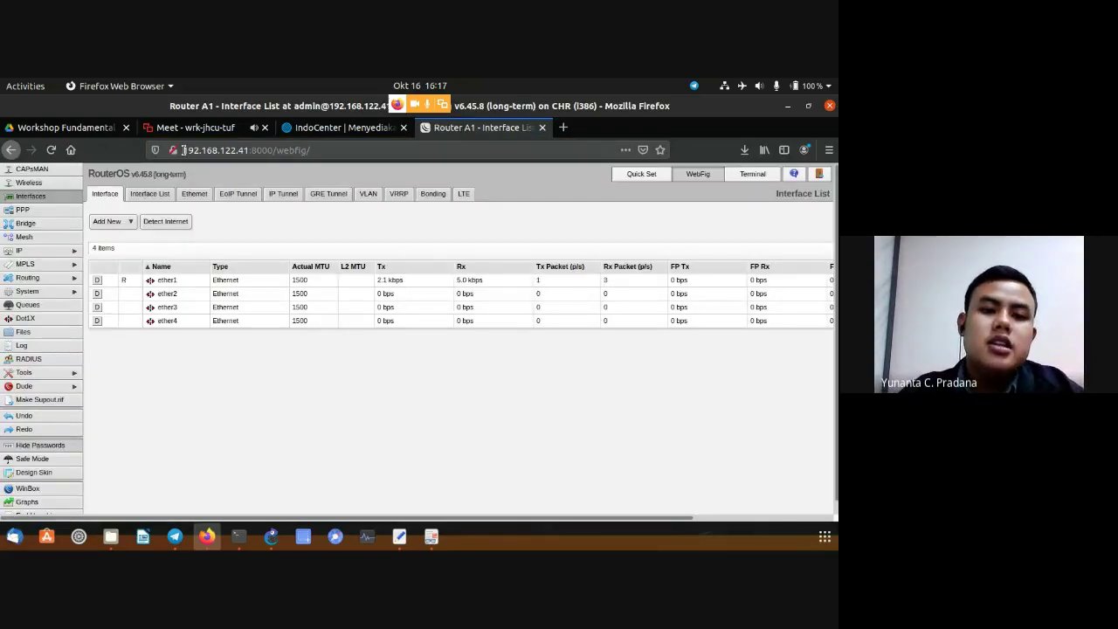
Highlight the router IP and port 8000 in the WebFig address, then return to GNS3.
left_click_drag(183, 149, 251, 149)
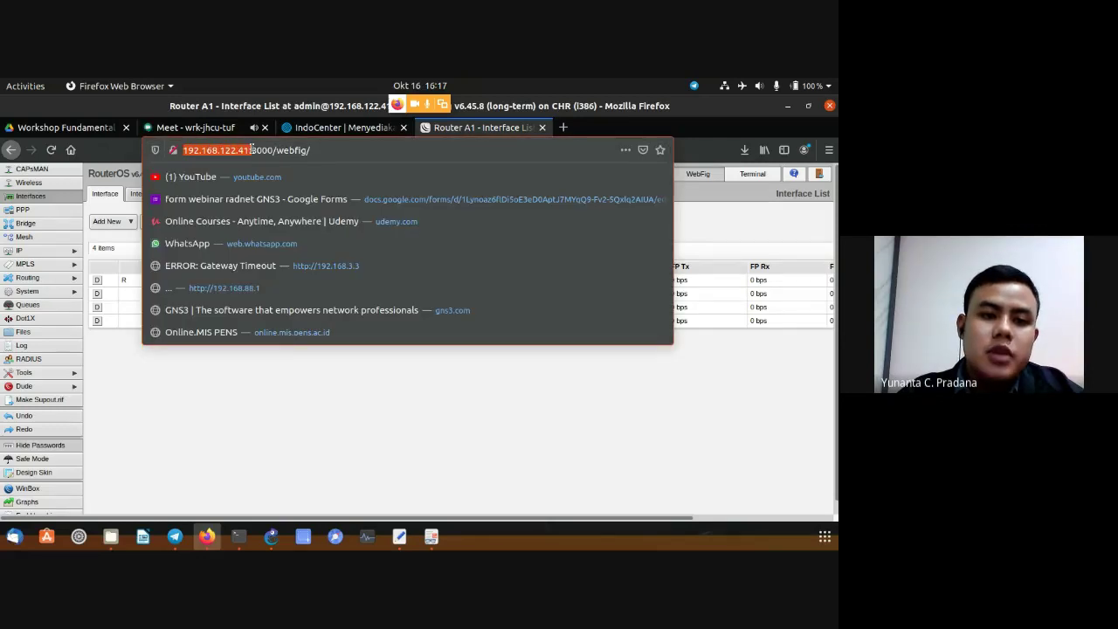
left_click(253, 150)
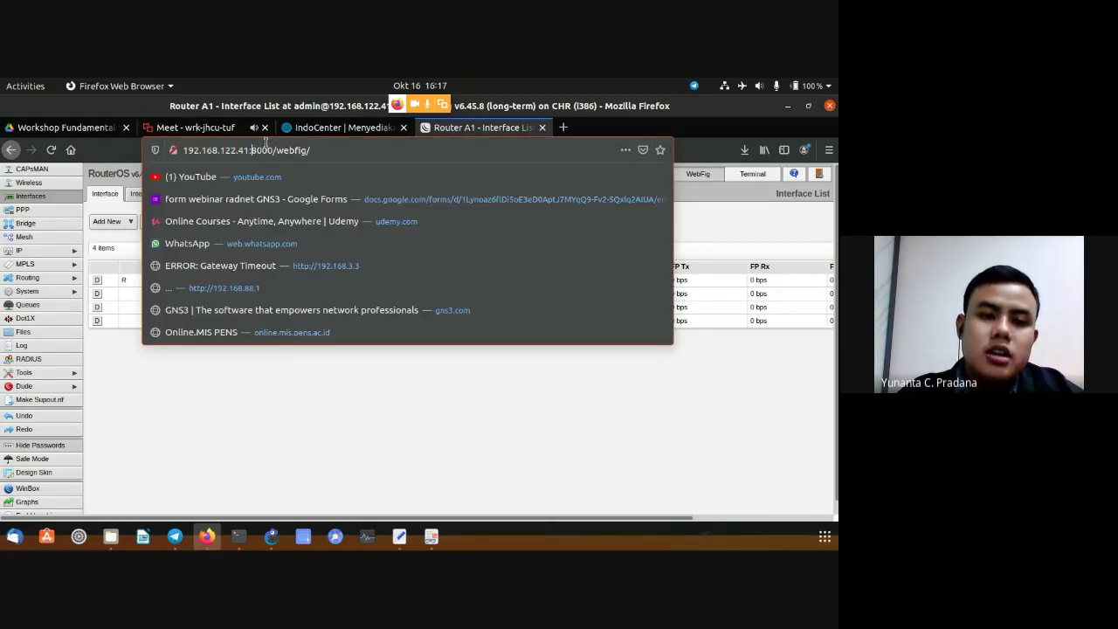
left_click_drag(251, 149, 264, 149)
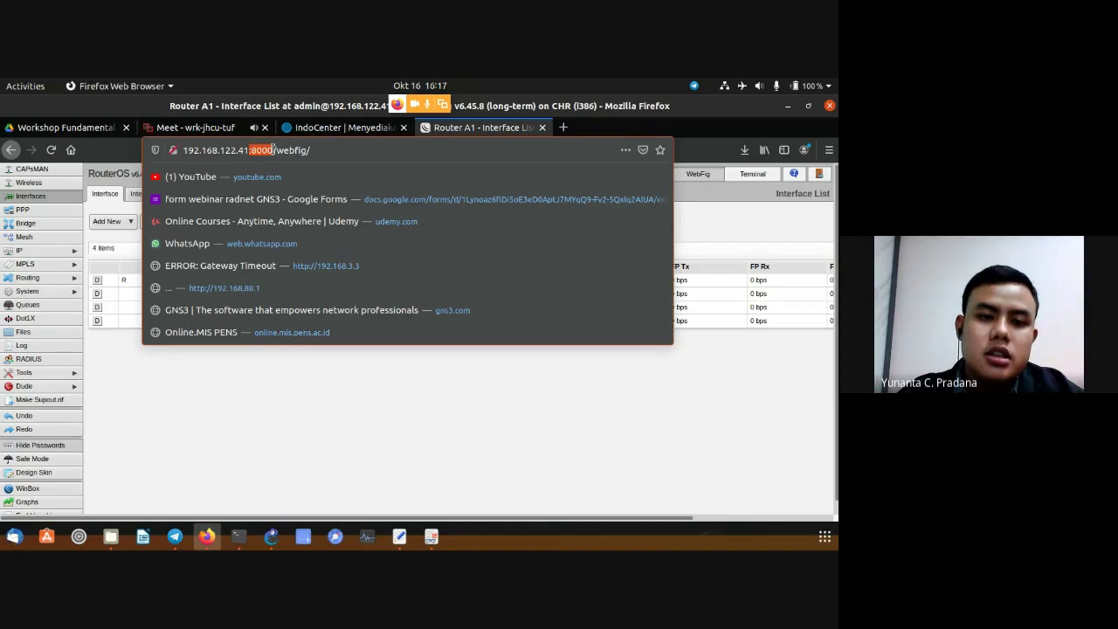
left_click(271, 149)
left_click(360, 403)
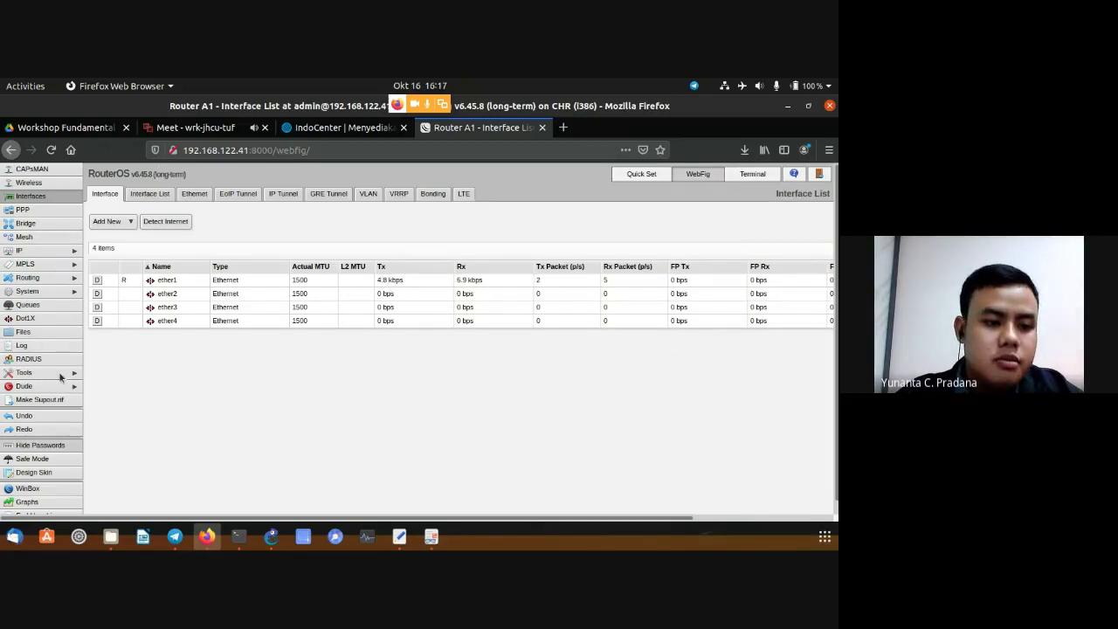
left_click(271, 535)
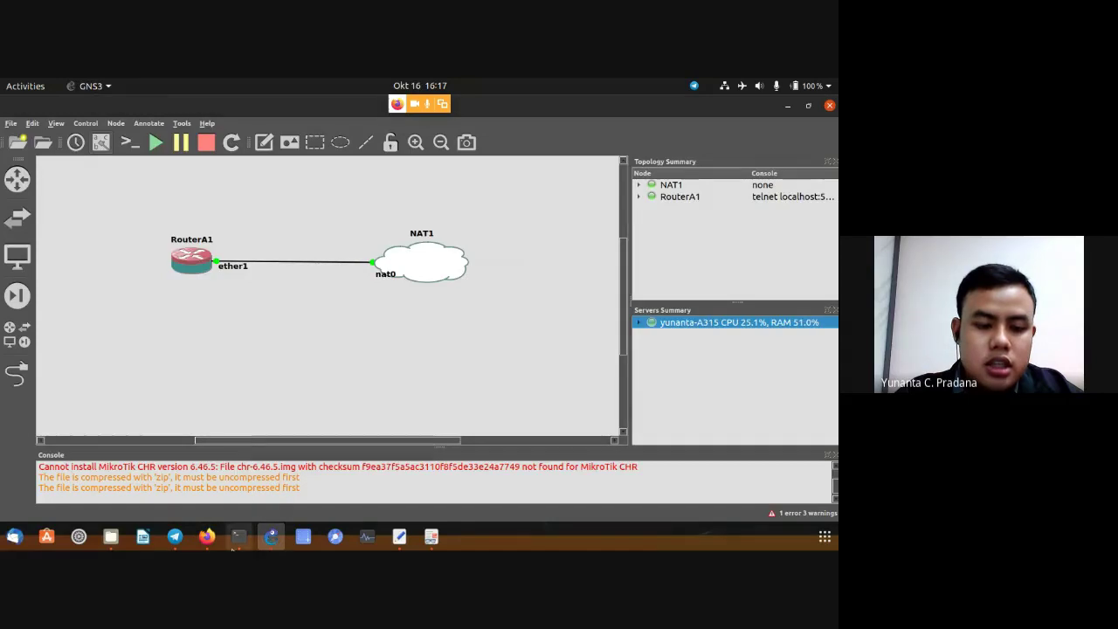
Build 'ip service disable' in the router console using Tab completion.
left_click(237, 537)
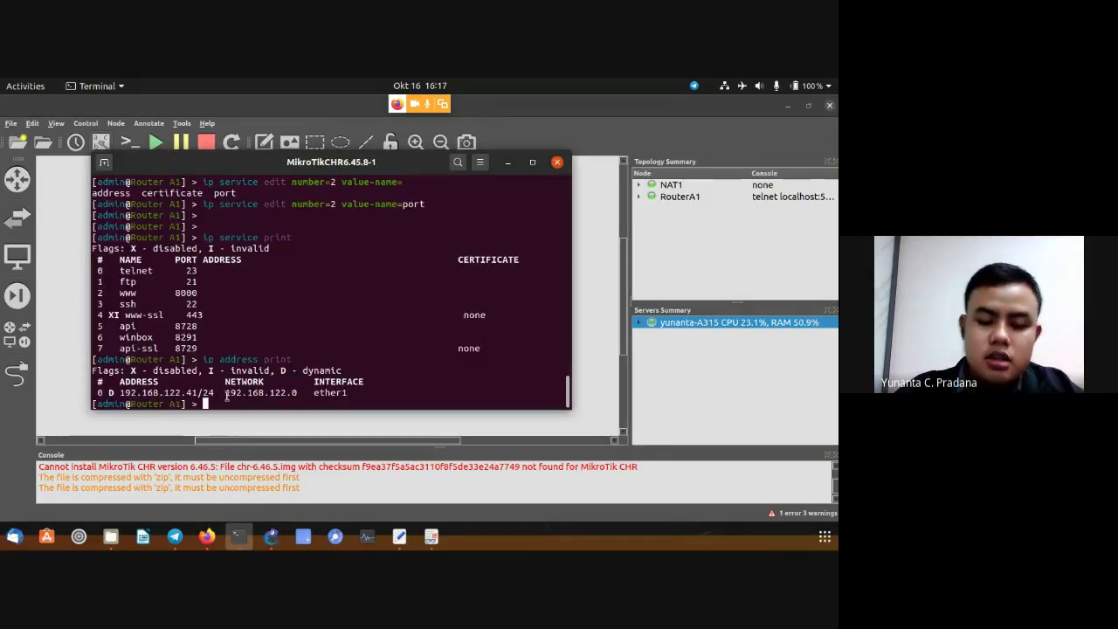
key("Return")
key("Return")
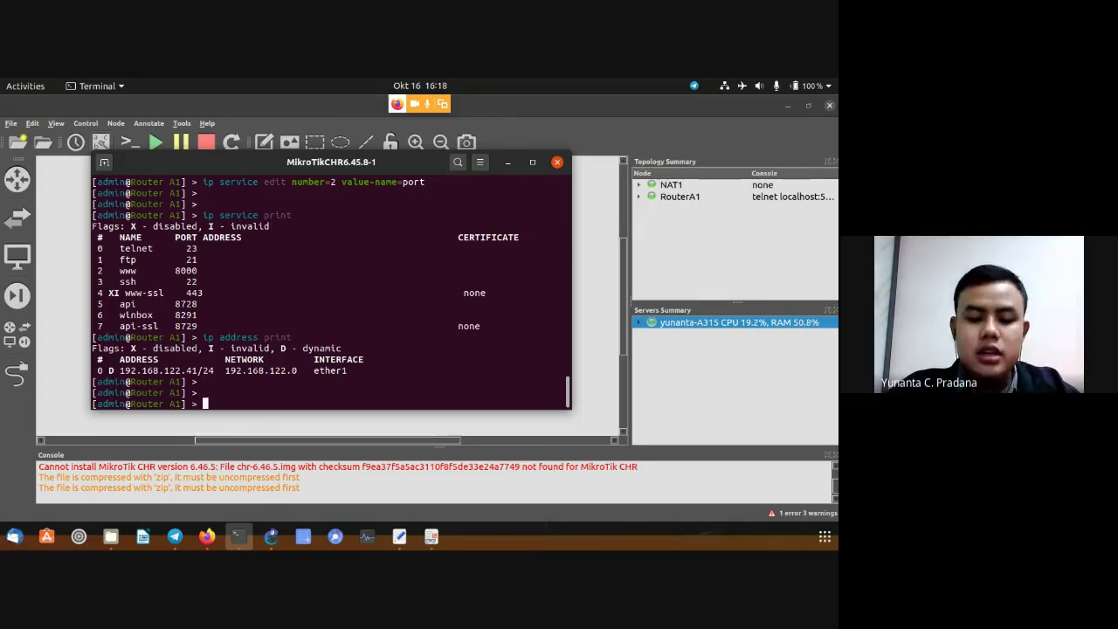
type("ip servi")
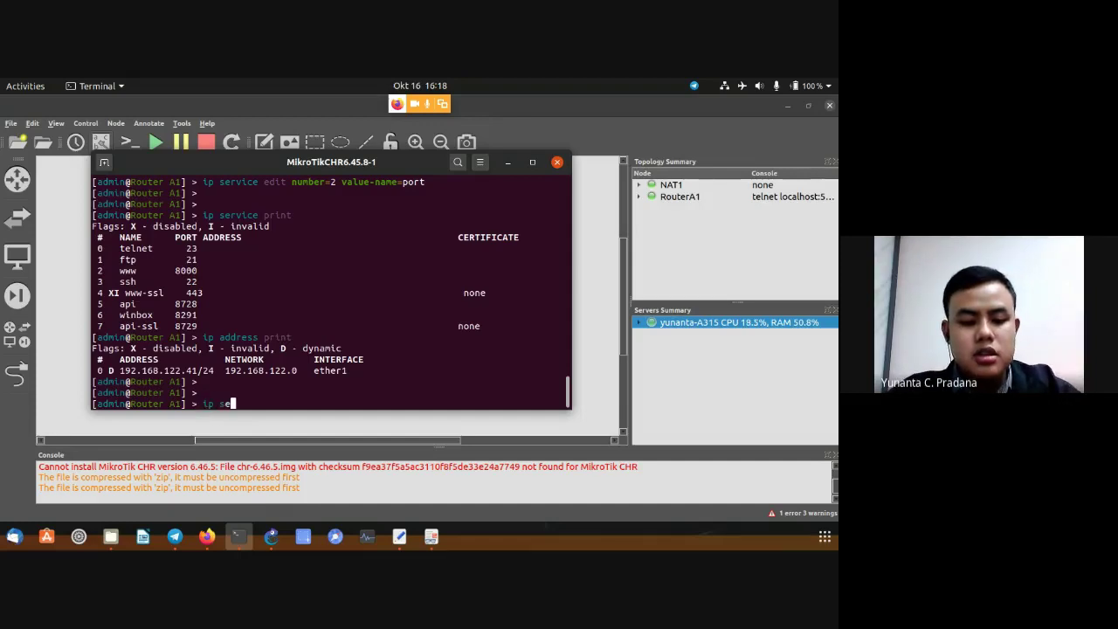
key("Tab")
key("Tab")
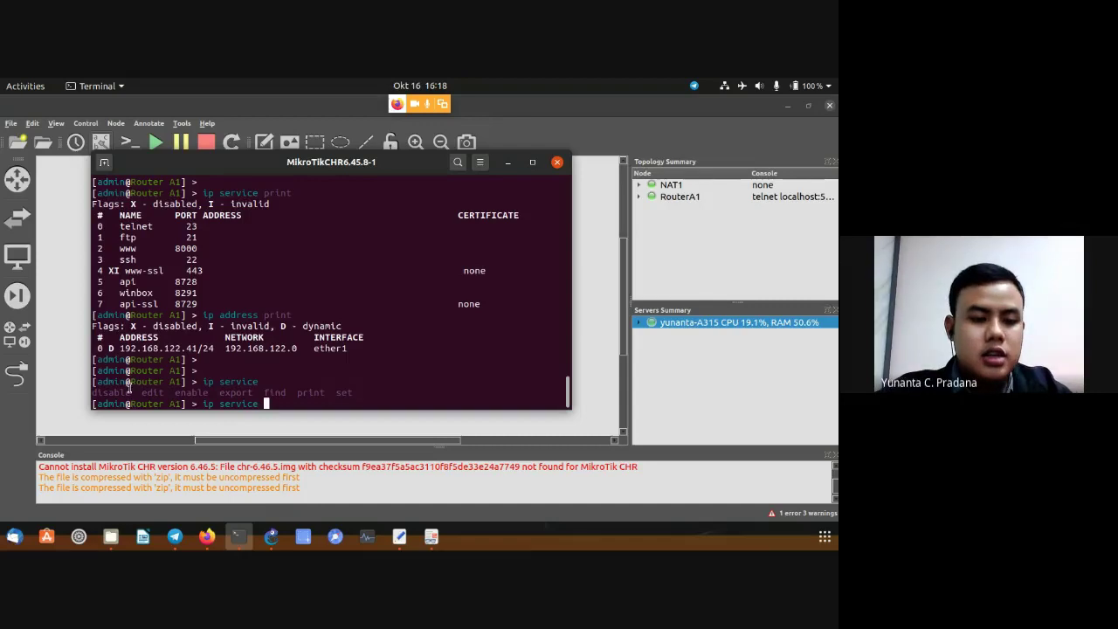
left_click_drag(102, 393, 131, 393)
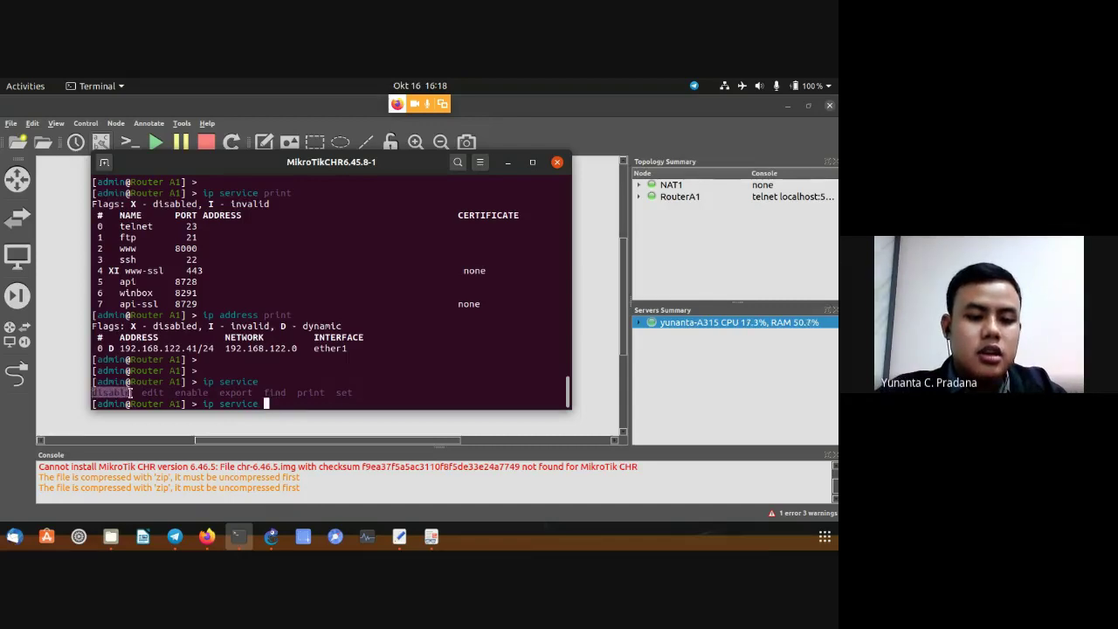
left_click(291, 401)
type("disable")
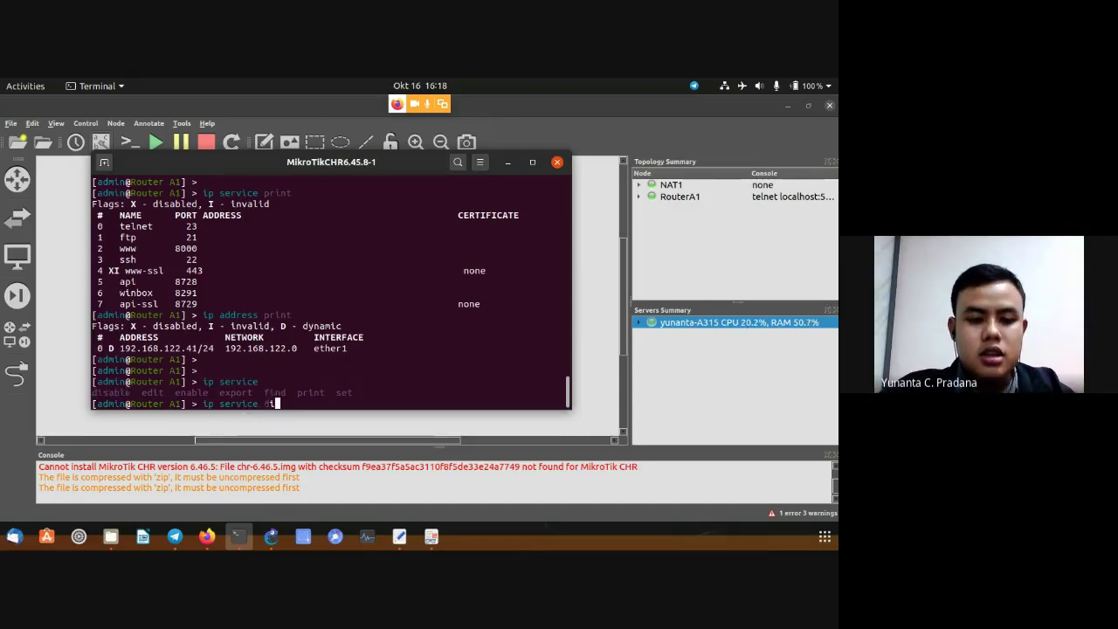
key("Tab")
key("Tab")
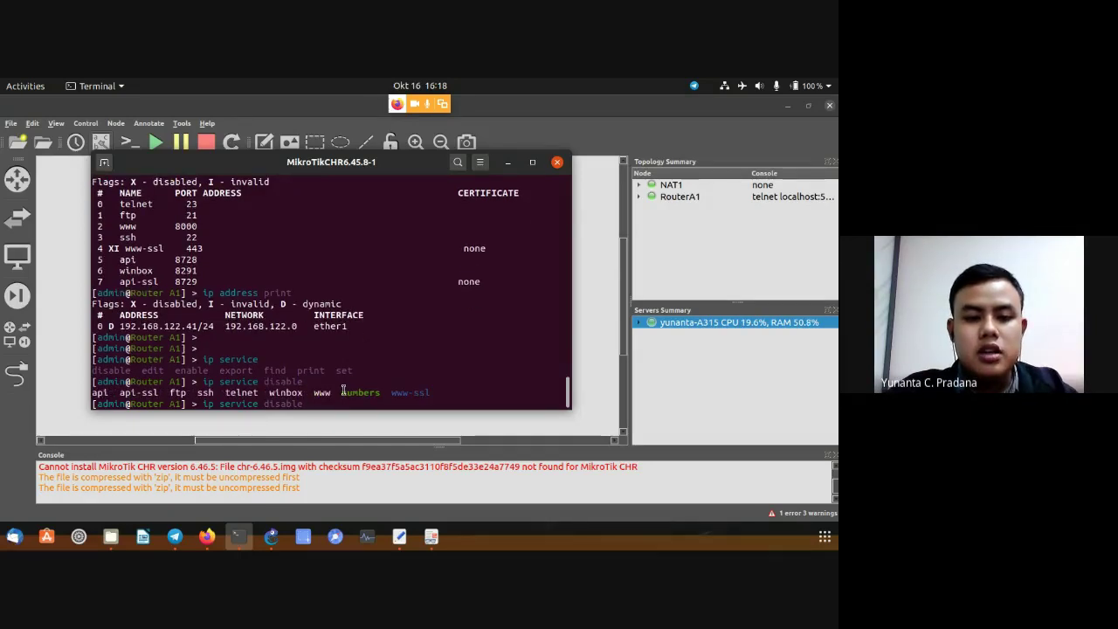
Finish the command with numbers=2 and run it to disable the www service.
left_click_drag(342, 392, 383, 392)
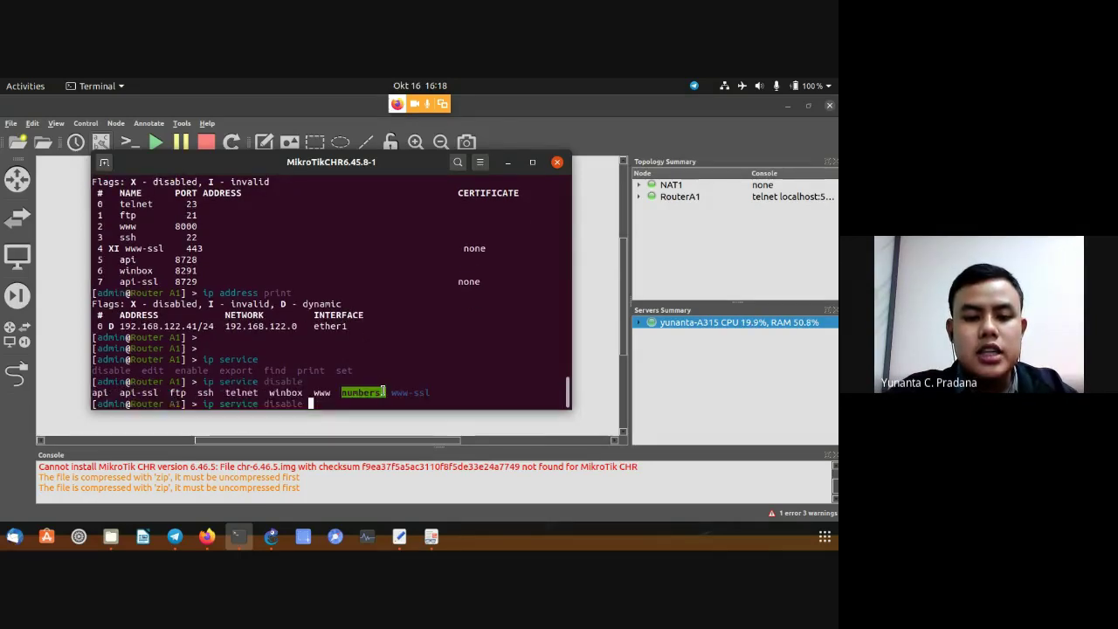
left_click(329, 404)
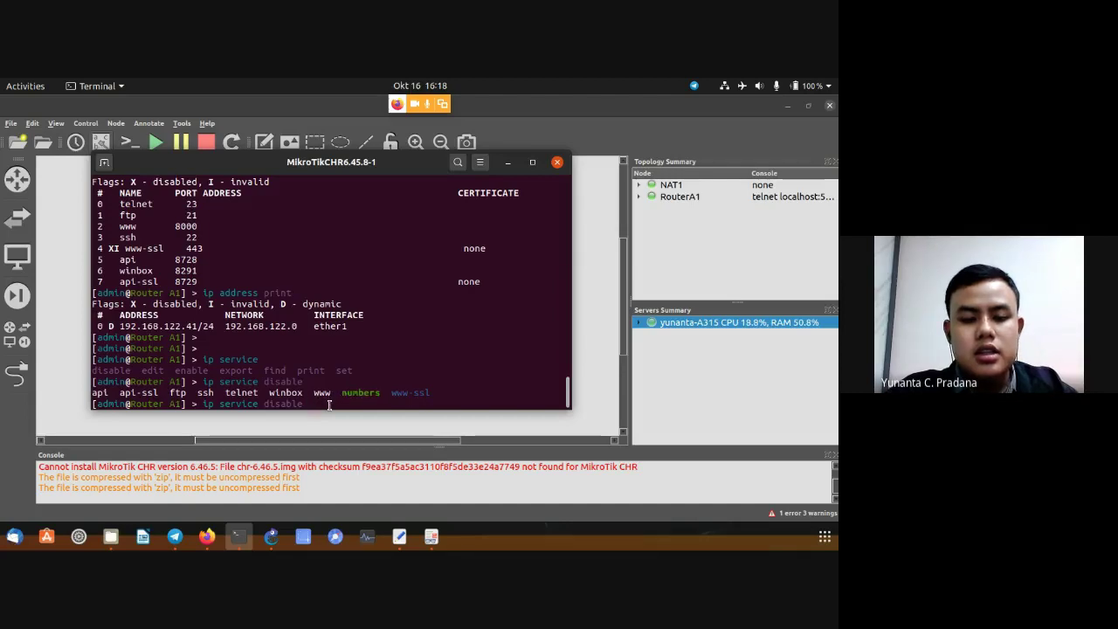
type("numbers=")
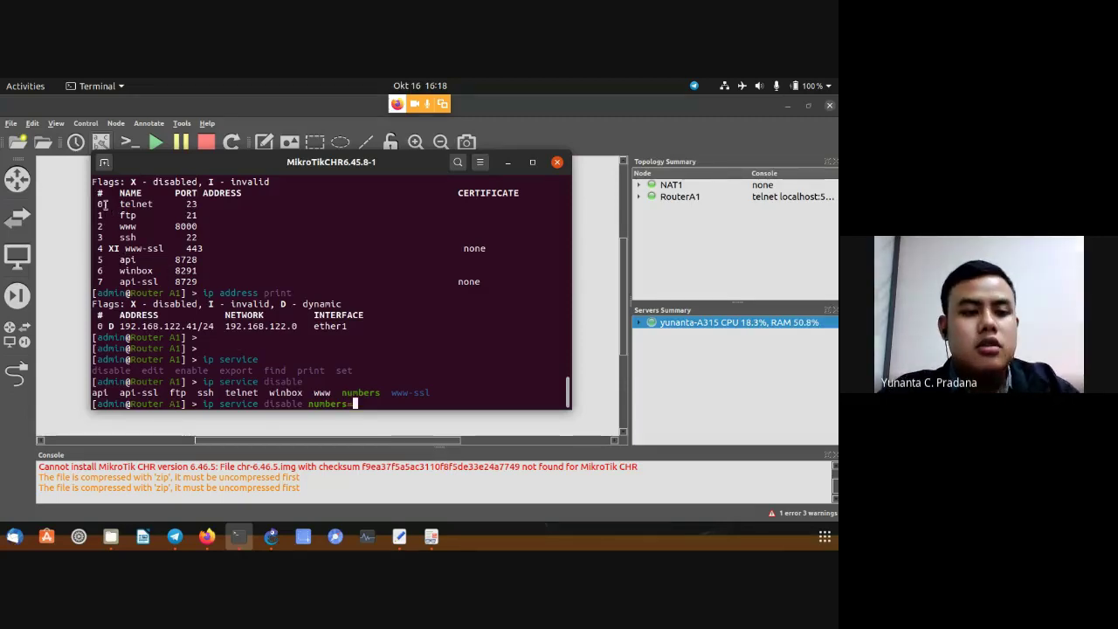
left_click_drag(99, 204, 116, 279)
left_click(116, 279)
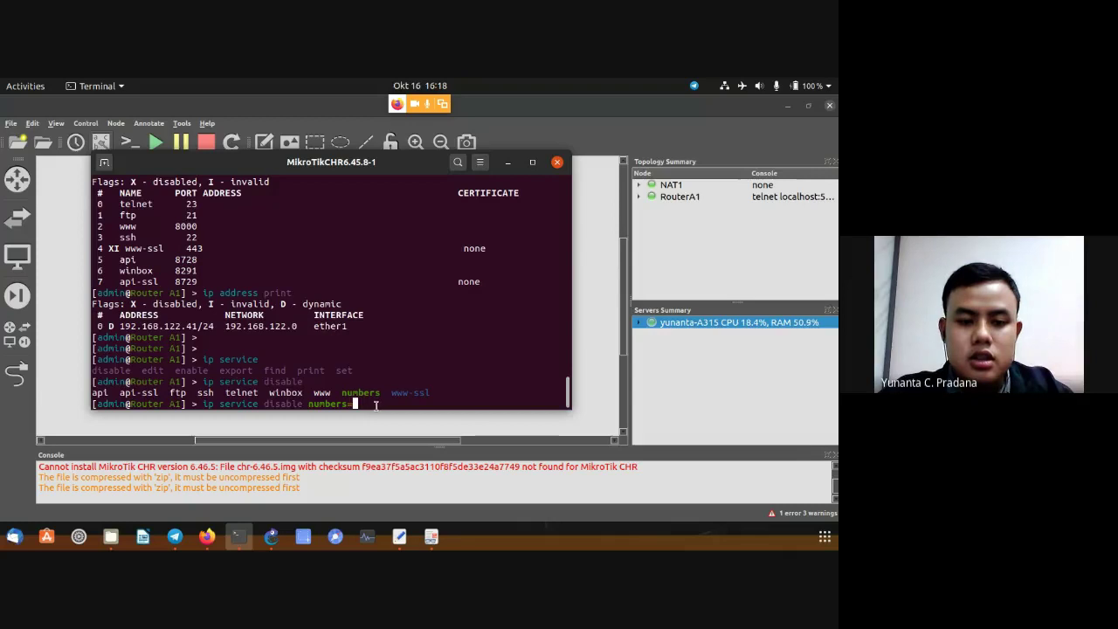
type("2")
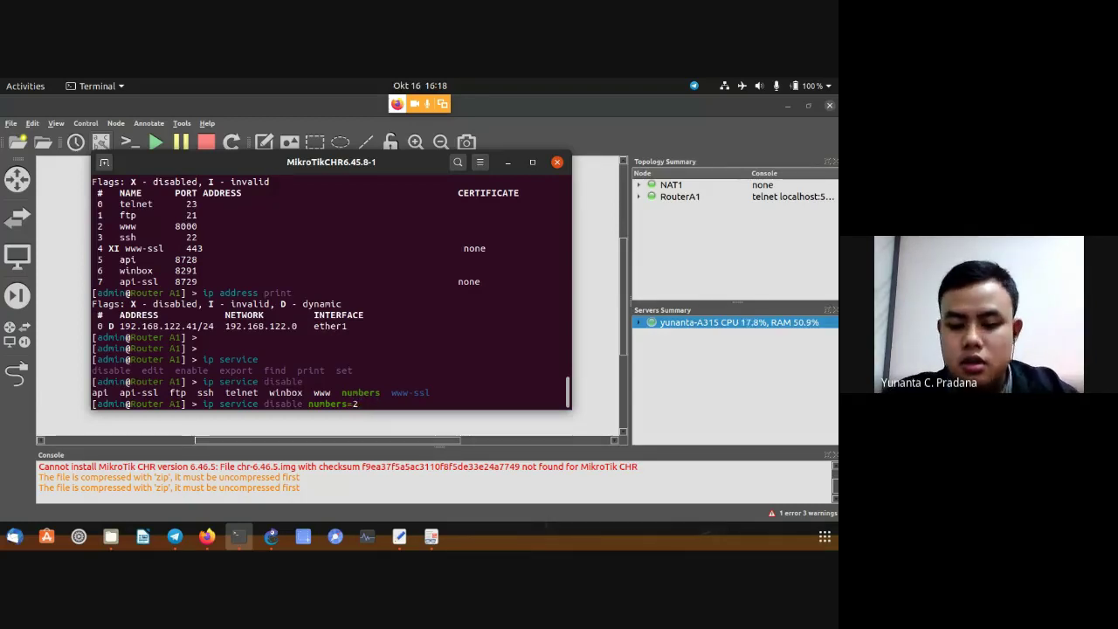
key("Return")
key("Return")
key("Return")
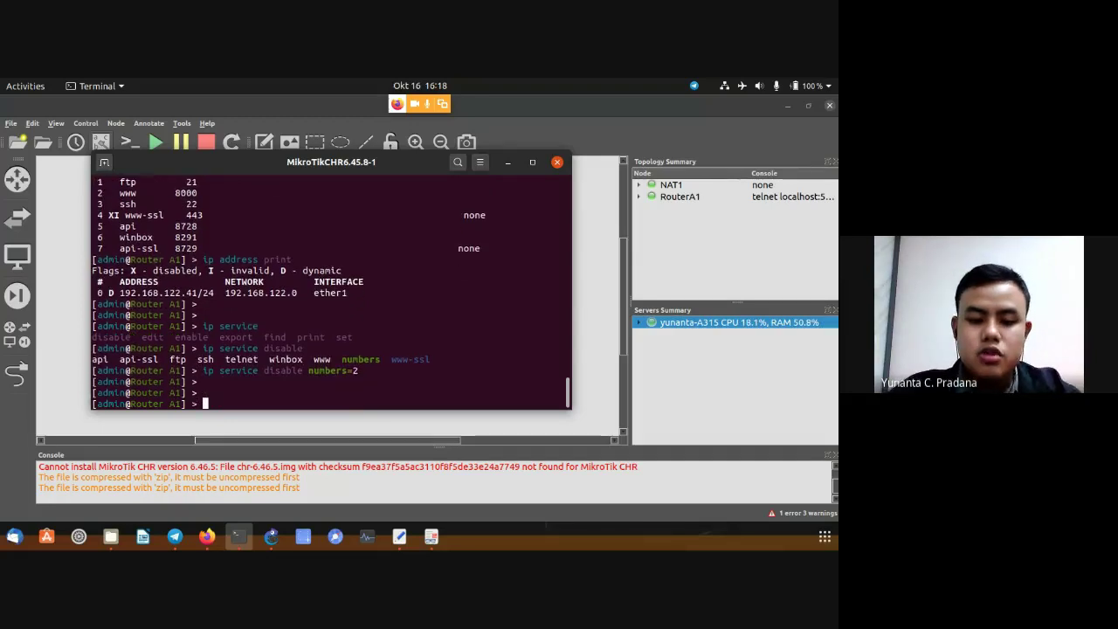
Run 'ip service print' and highlight the disabled flag on the www port-8000 row.
type("ip serv")
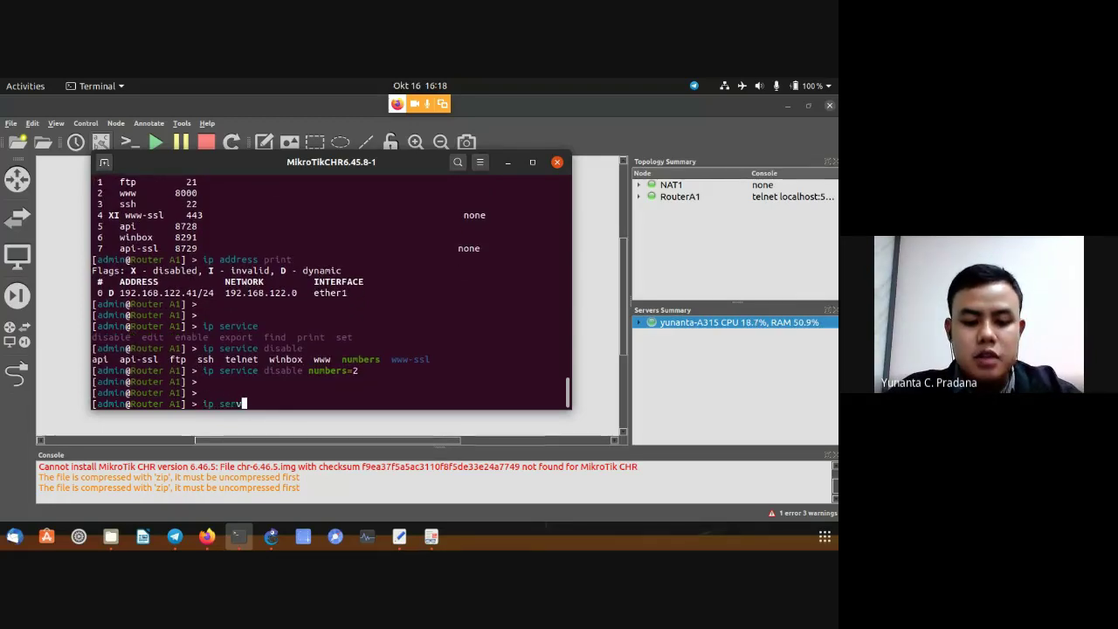
type("ice pri")
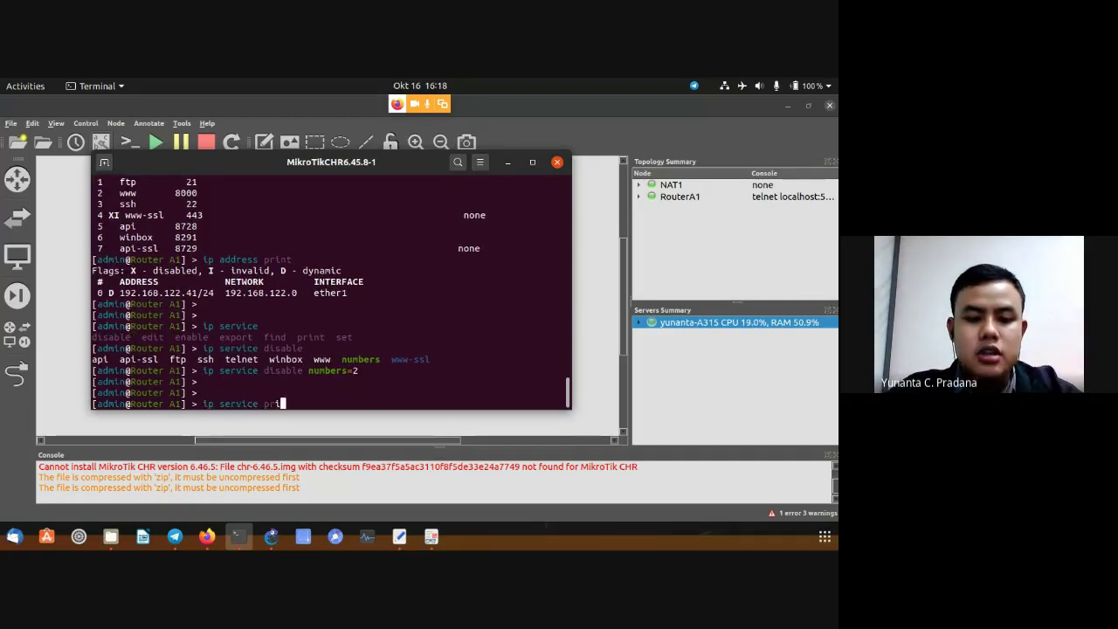
type("nt")
key("Return")
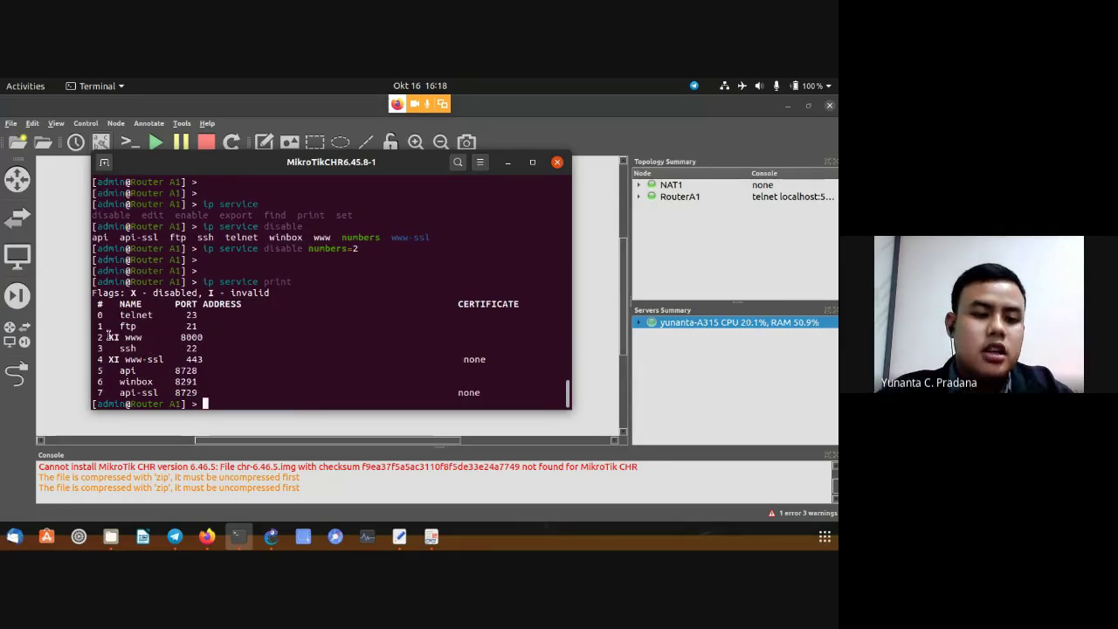
left_click_drag(107, 334, 120, 337)
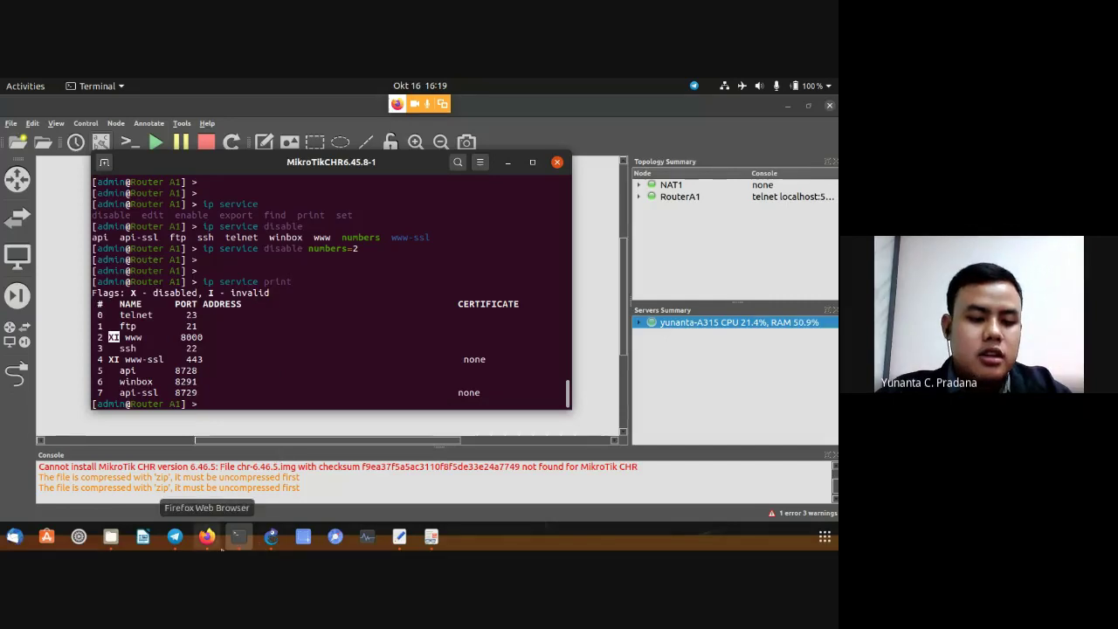
left_click(206, 537)
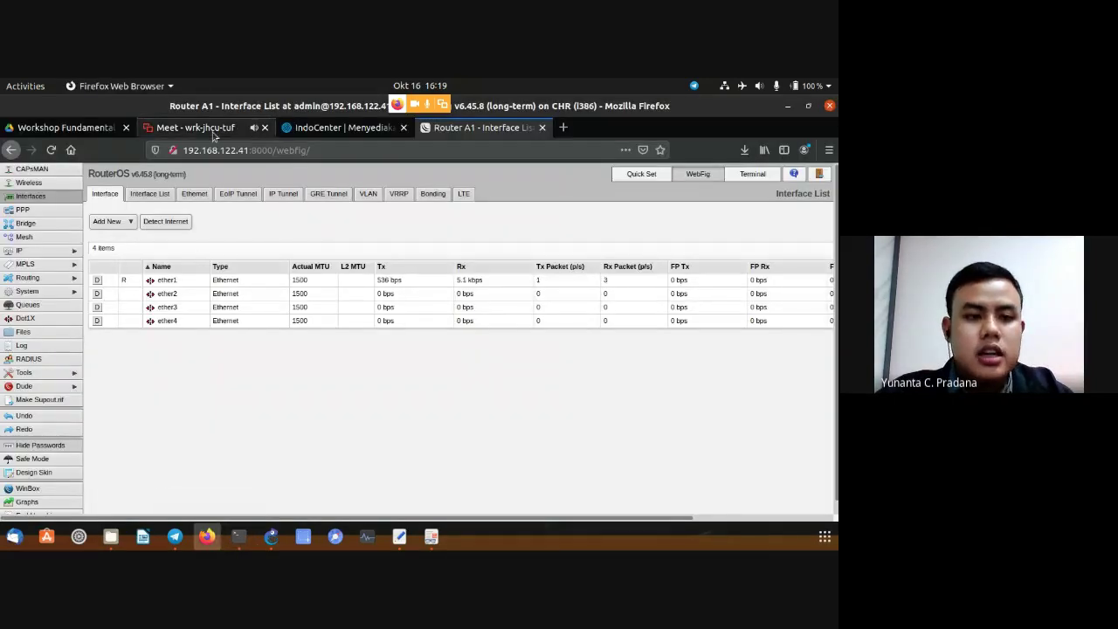
Reload WebFig and load 192.168.122.41:8000 in a new tab, getting 'Unable to connect'.
left_click(53, 151)
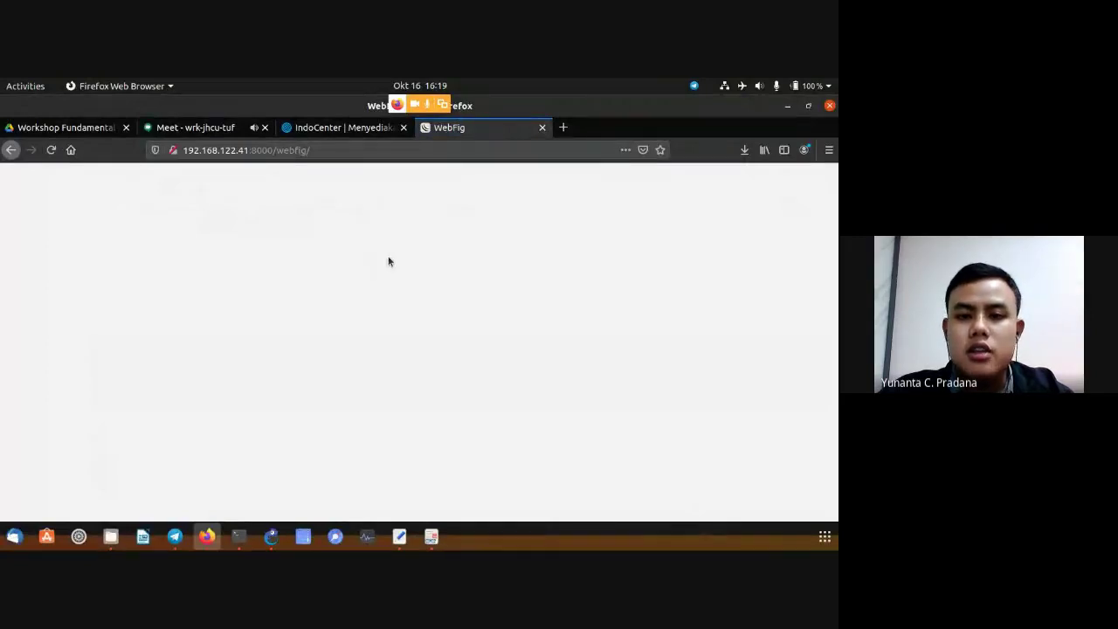
left_click(562, 127)
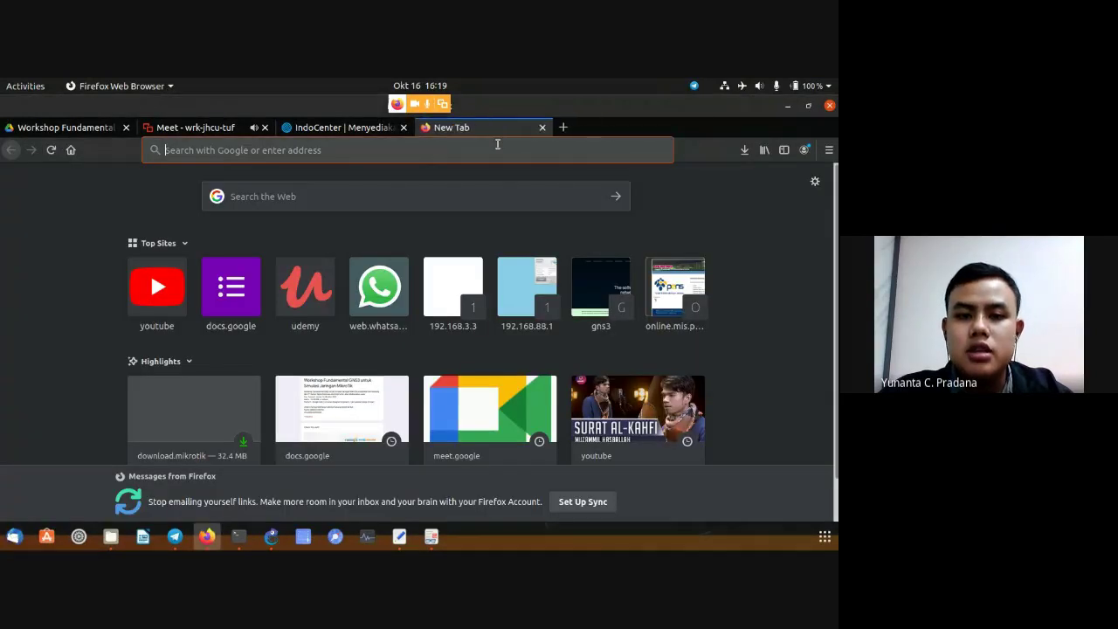
left_click(497, 144)
type("192")
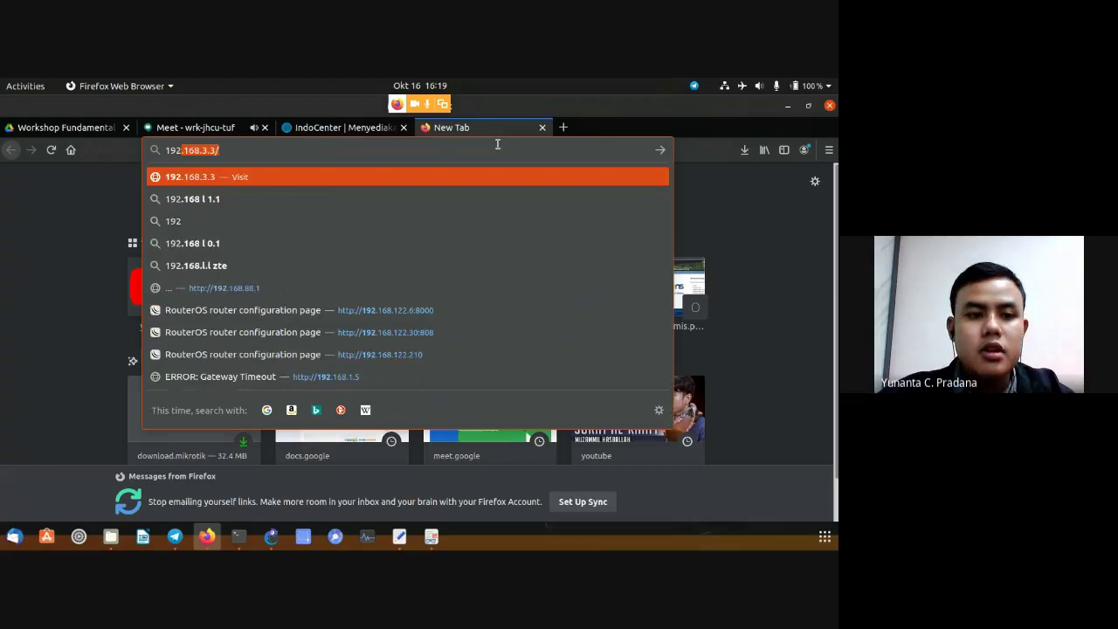
type(".168.")
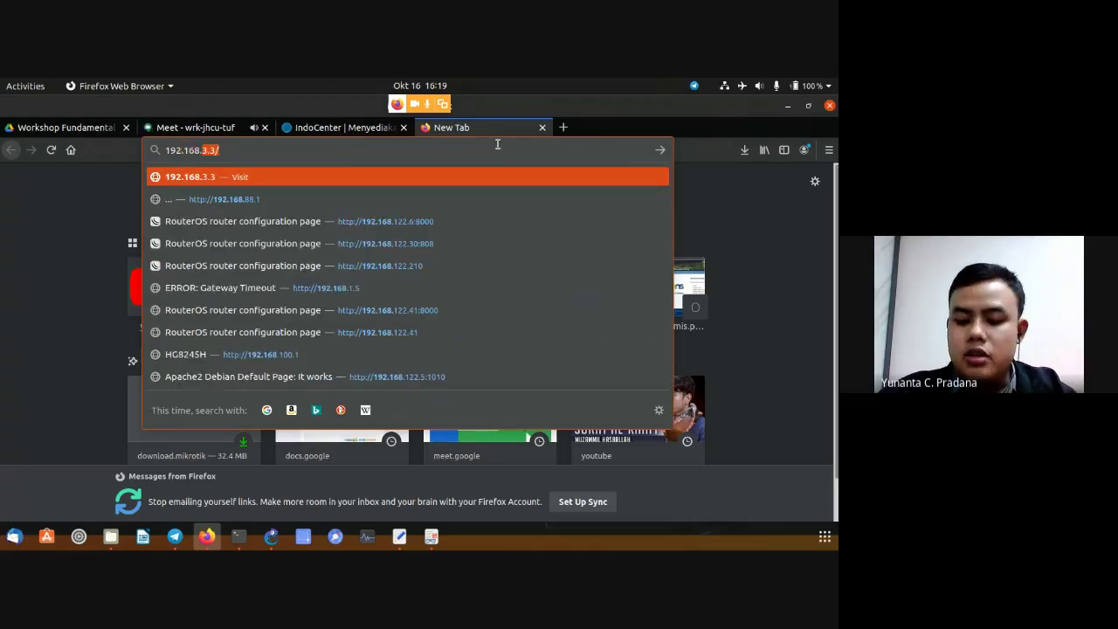
type("122.41")
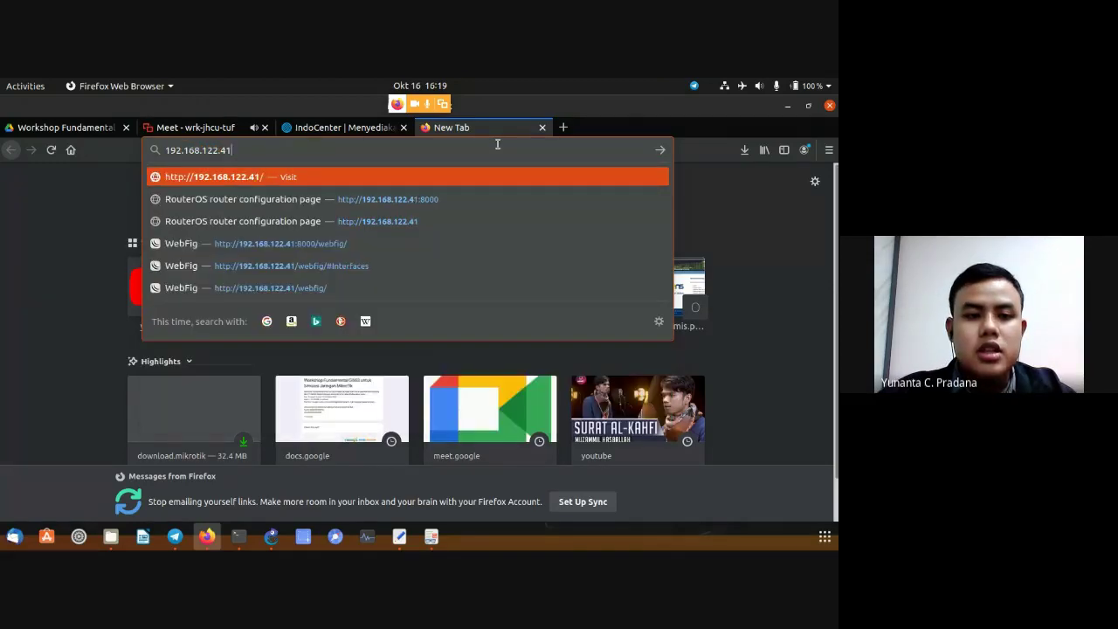
type(":")
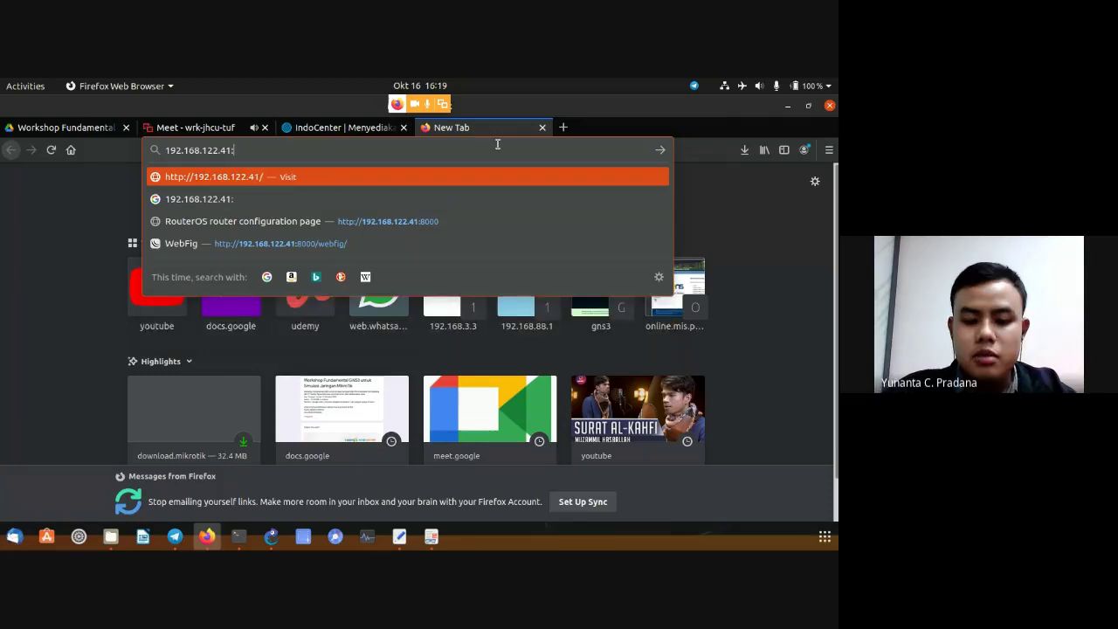
type("8000")
key("Return")
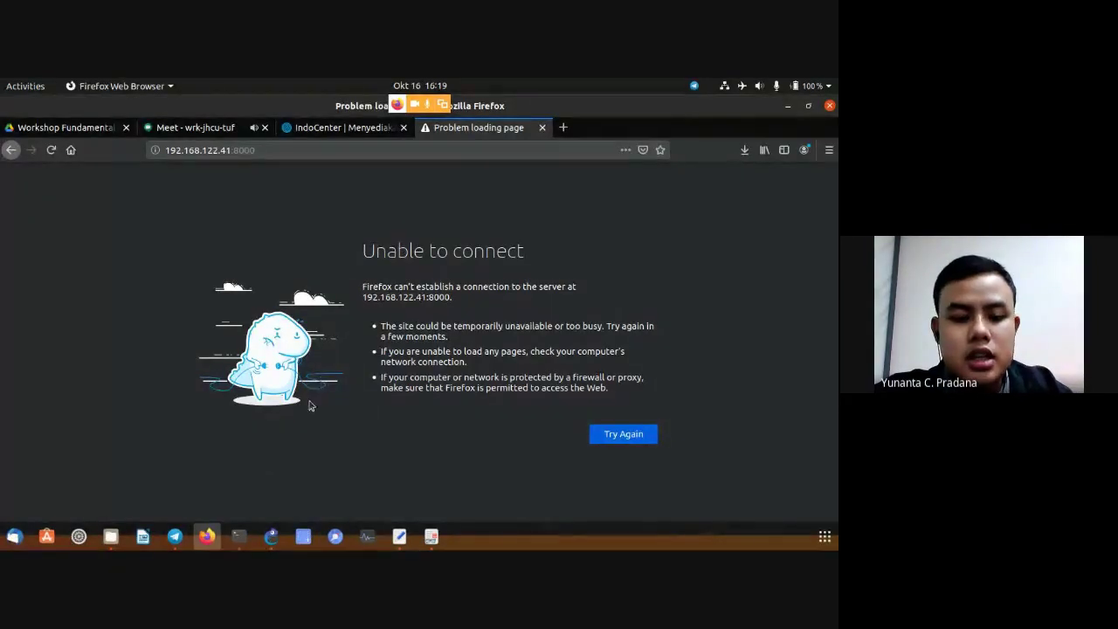
left_click(239, 537)
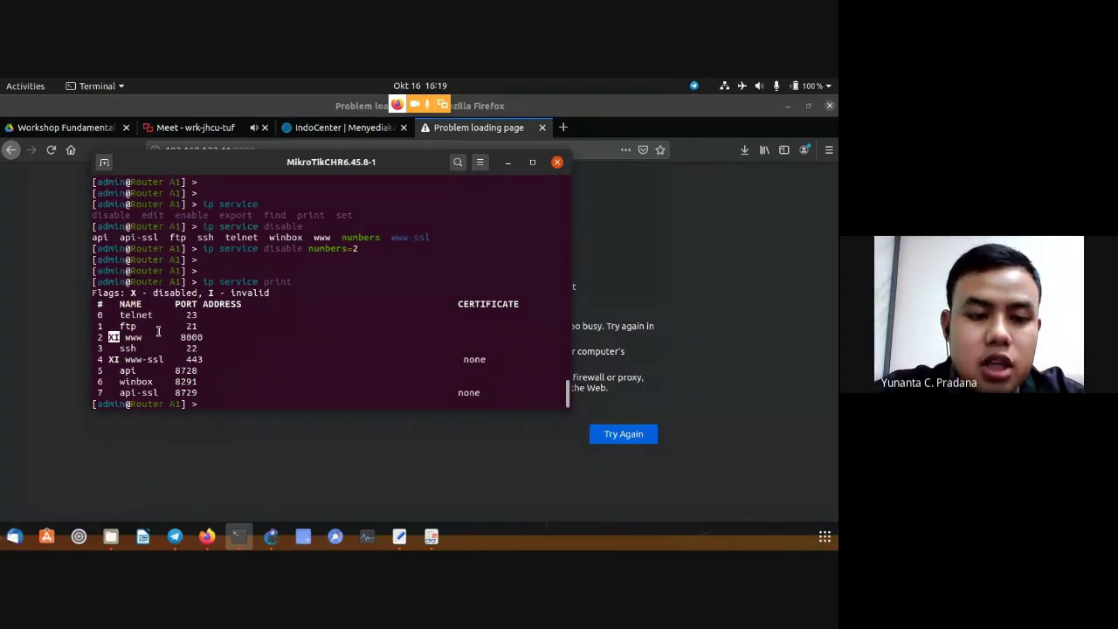
Highlight the service rows from telnet to api-ssl and their port numbers down to winbox.
left_click(119, 314)
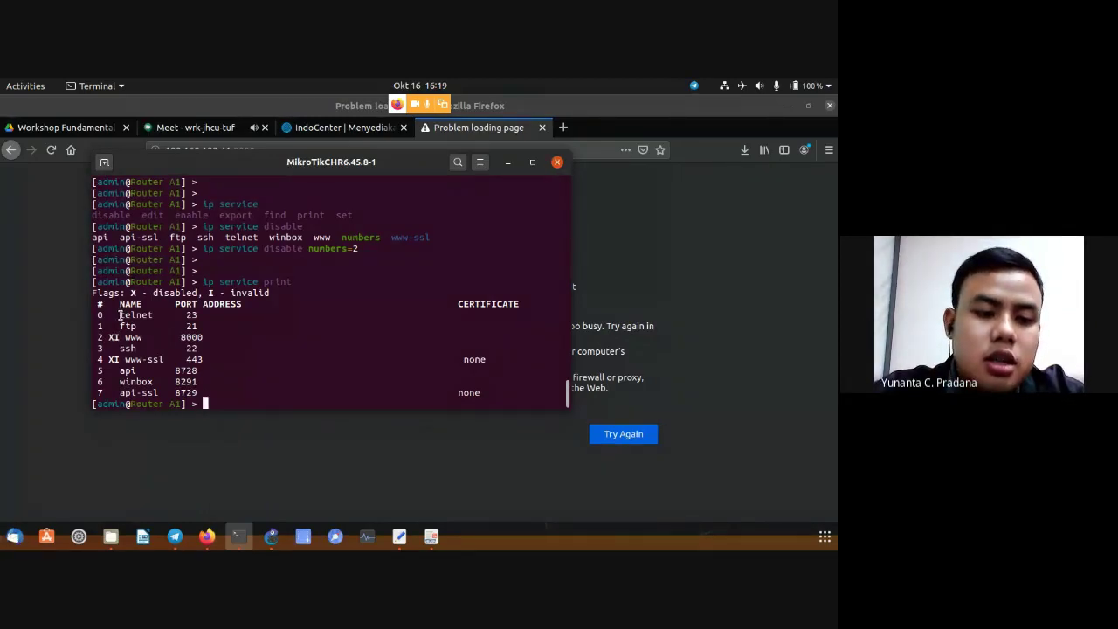
left_click_drag(120, 314, 93, 294)
left_click(240, 393)
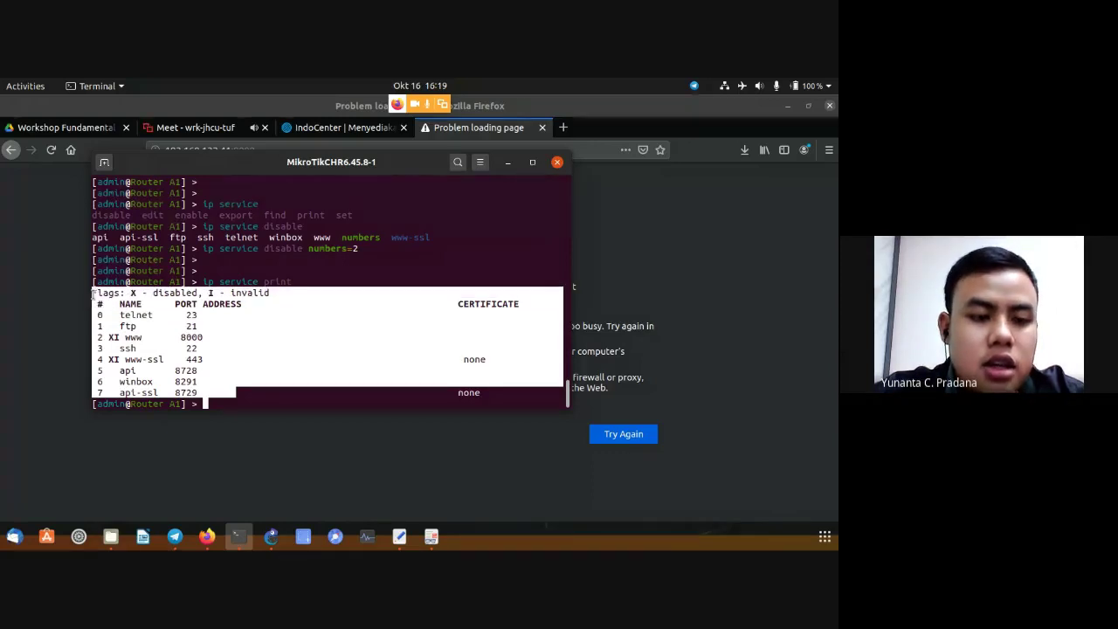
left_click(129, 320)
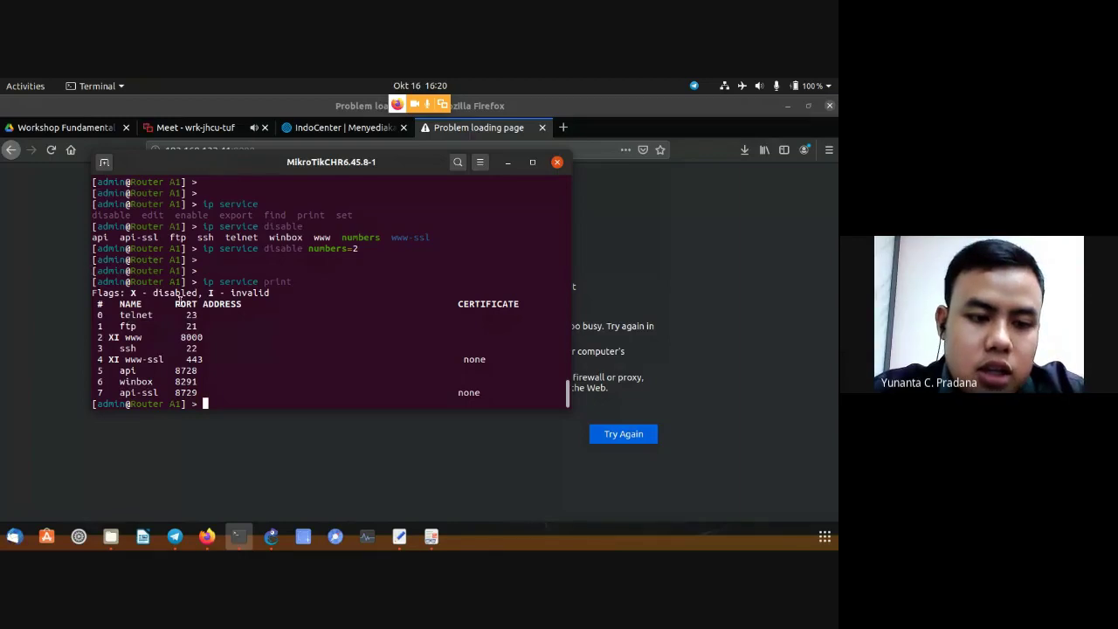
left_click_drag(186, 315, 202, 388)
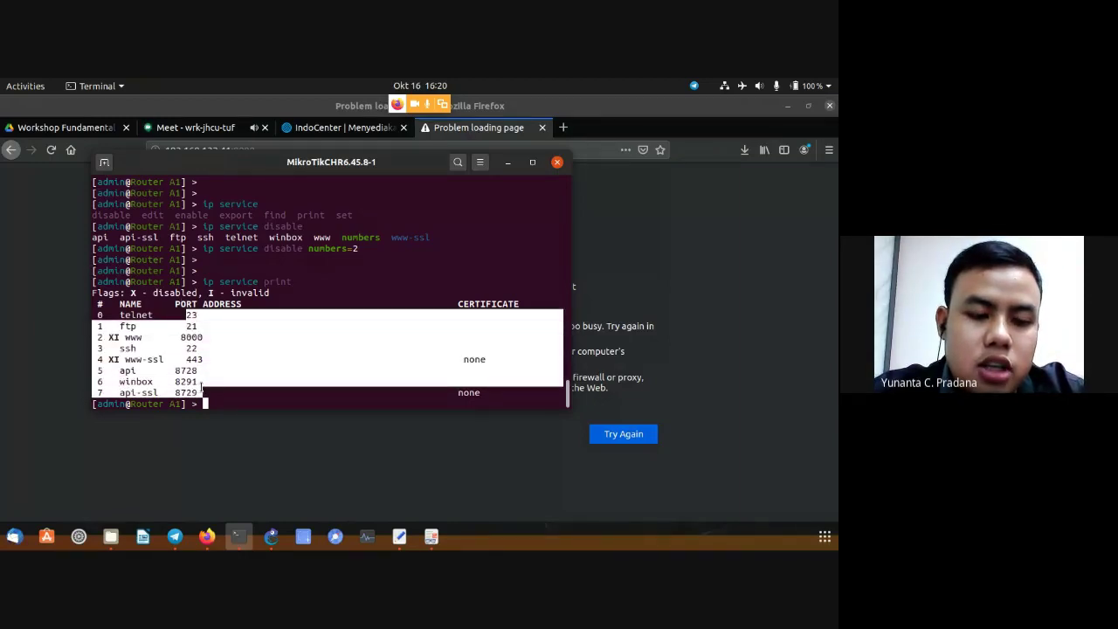
left_click(221, 390)
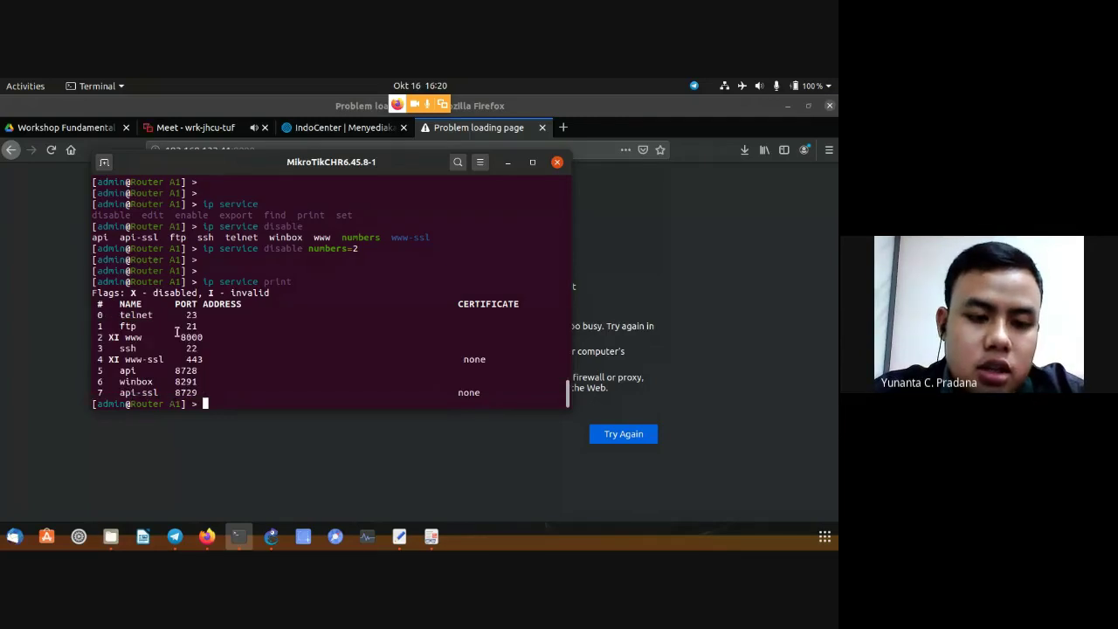
left_click_drag(188, 310, 201, 390)
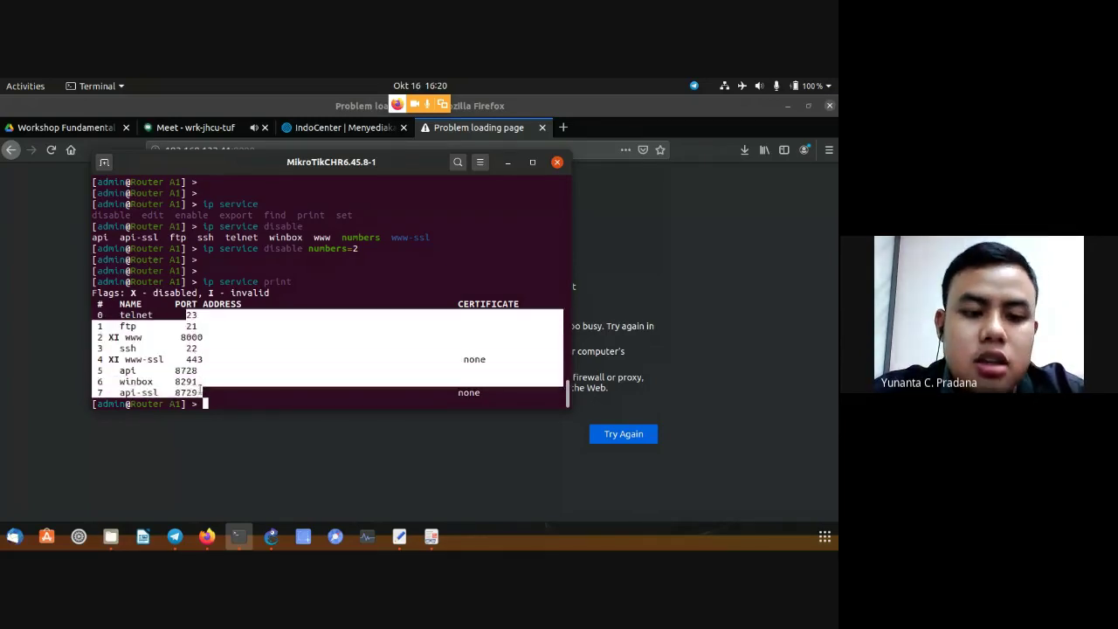
left_click(201, 391)
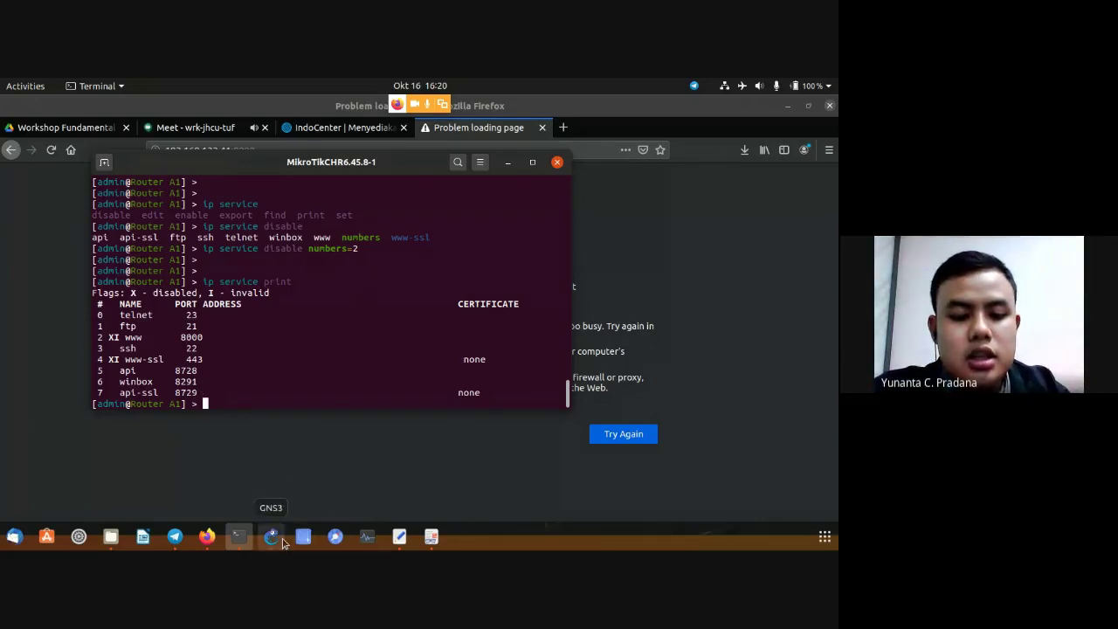
Add blank prompt lines in the router console and return to the Firefox error page.
left_click(273, 537)
left_click(239, 536)
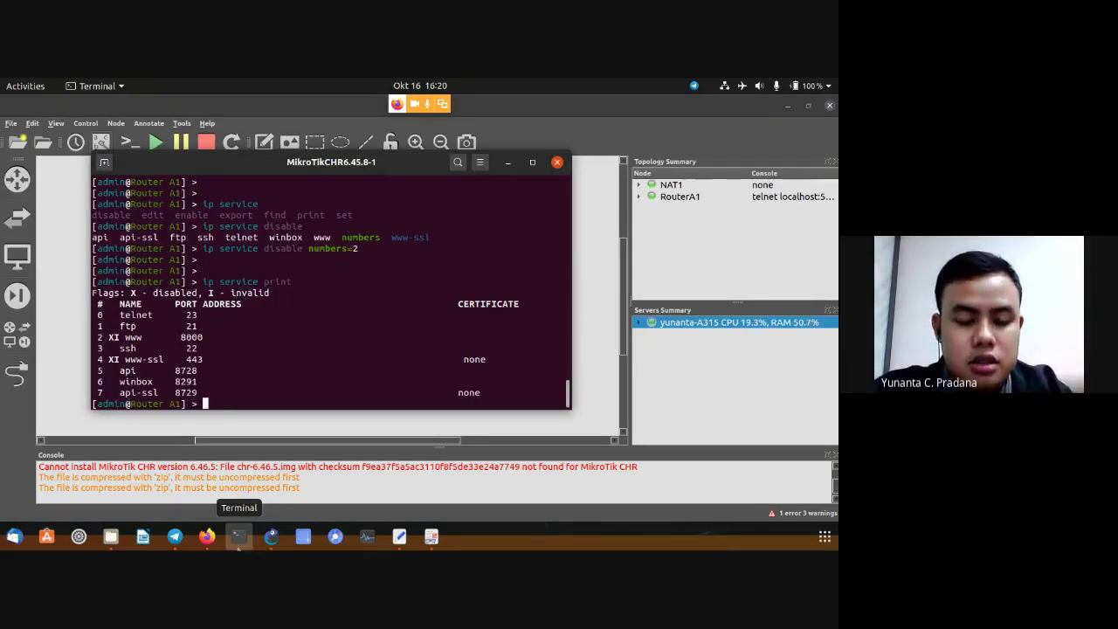
key("Return")
key("Return")
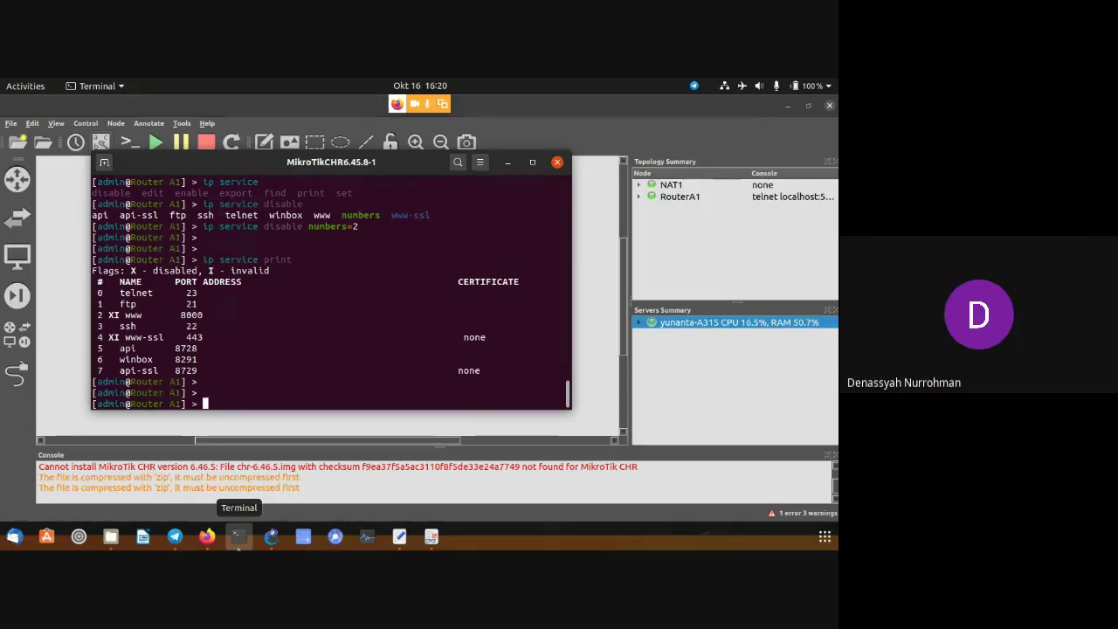
left_click(207, 537)
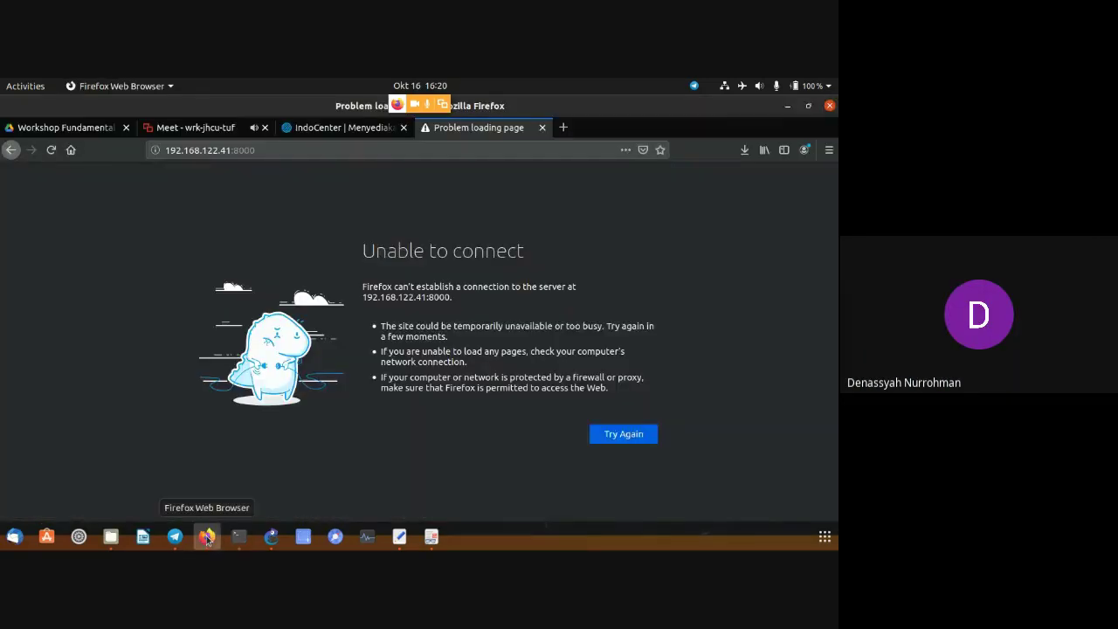
Close the failed 'Problem loading page' tab and bring up the GNS3 topology.
left_click(542, 128)
left_click(271, 539)
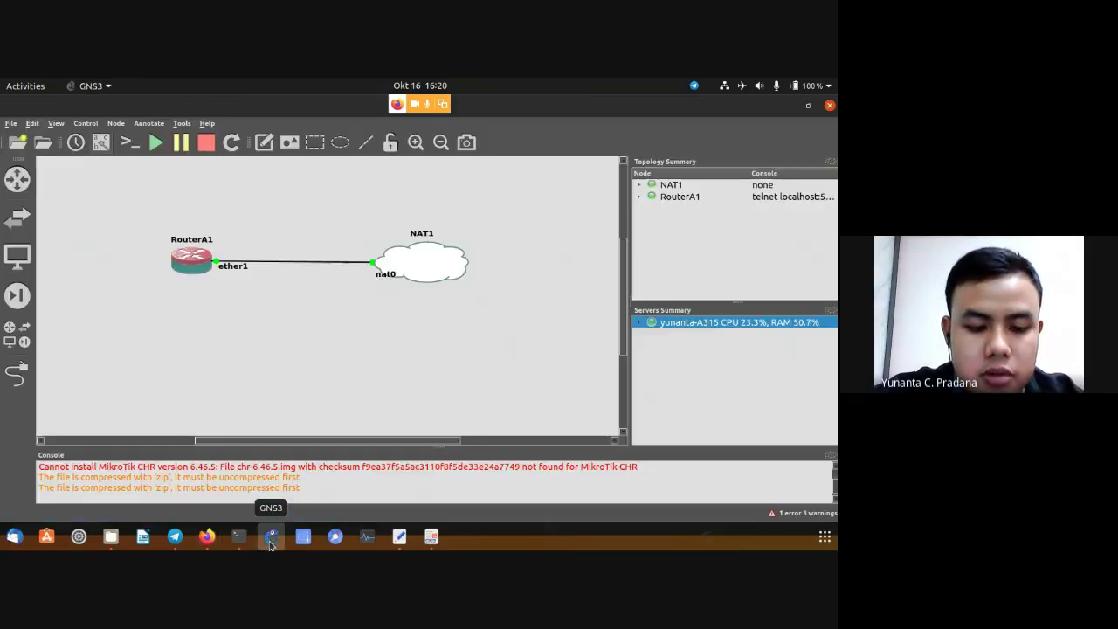
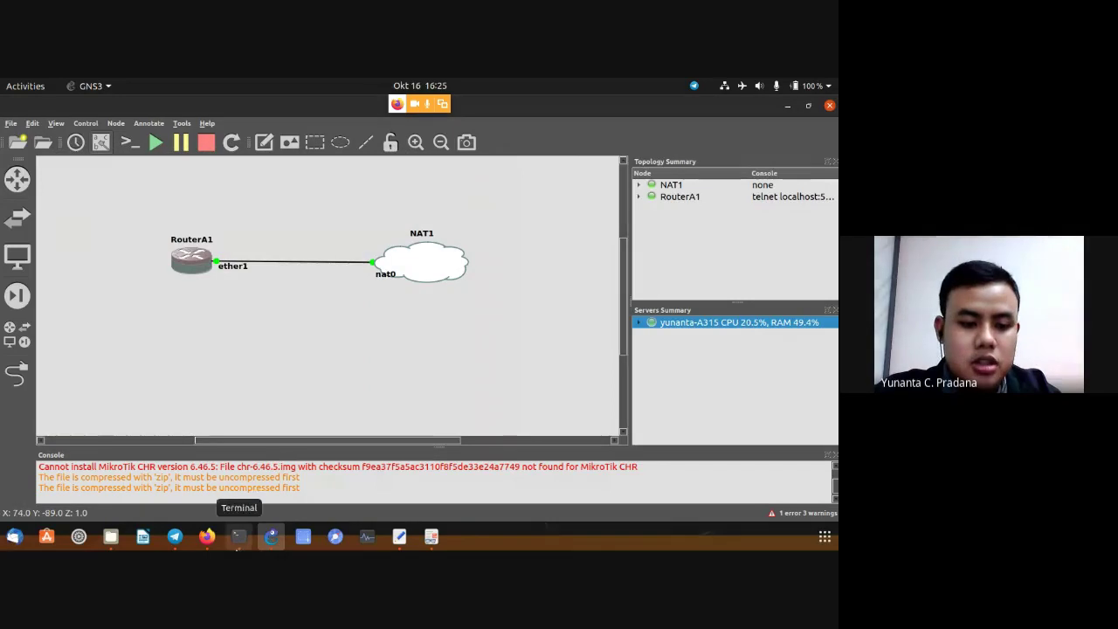
Enable IP service number 2 (www on port 8000) with 'ip service enable numbers=2'.
left_click(239, 536)
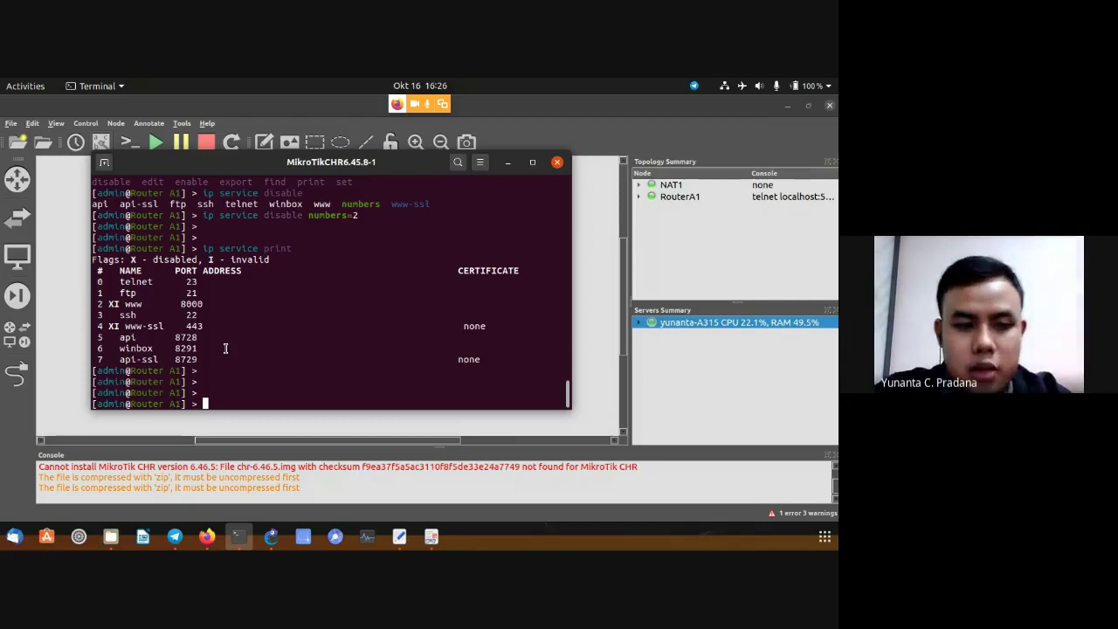
type("ip serv")
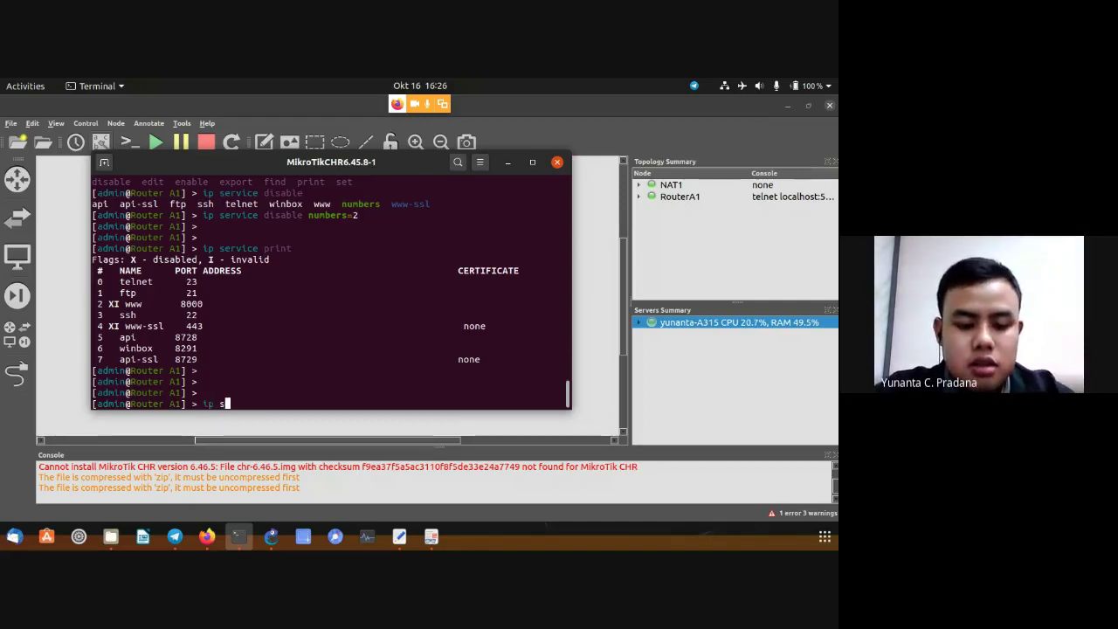
key("Tab")
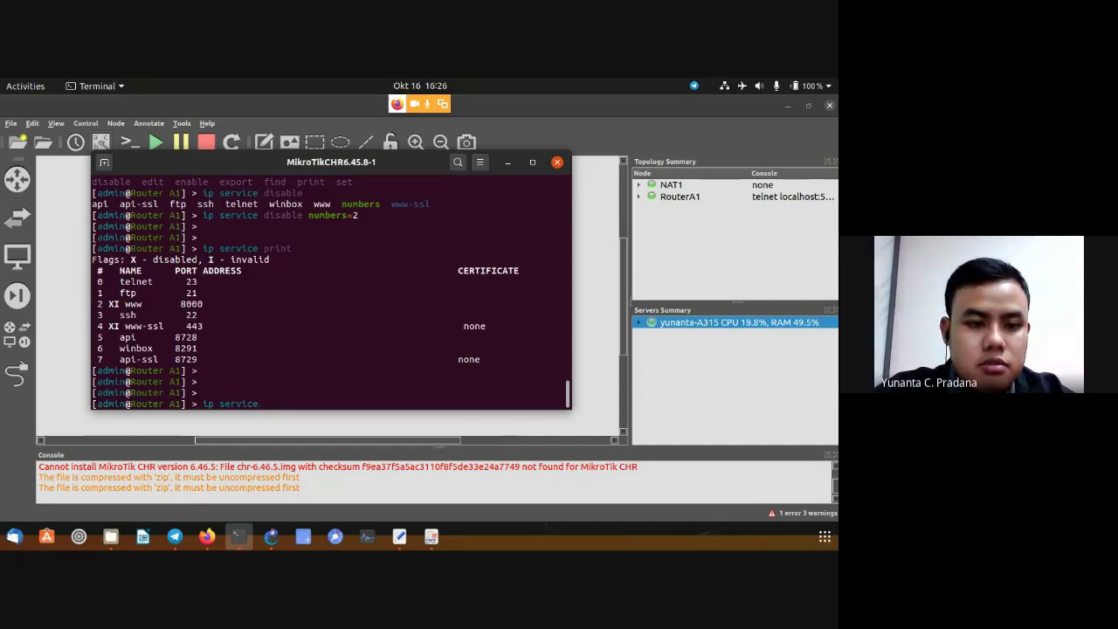
key("Tab")
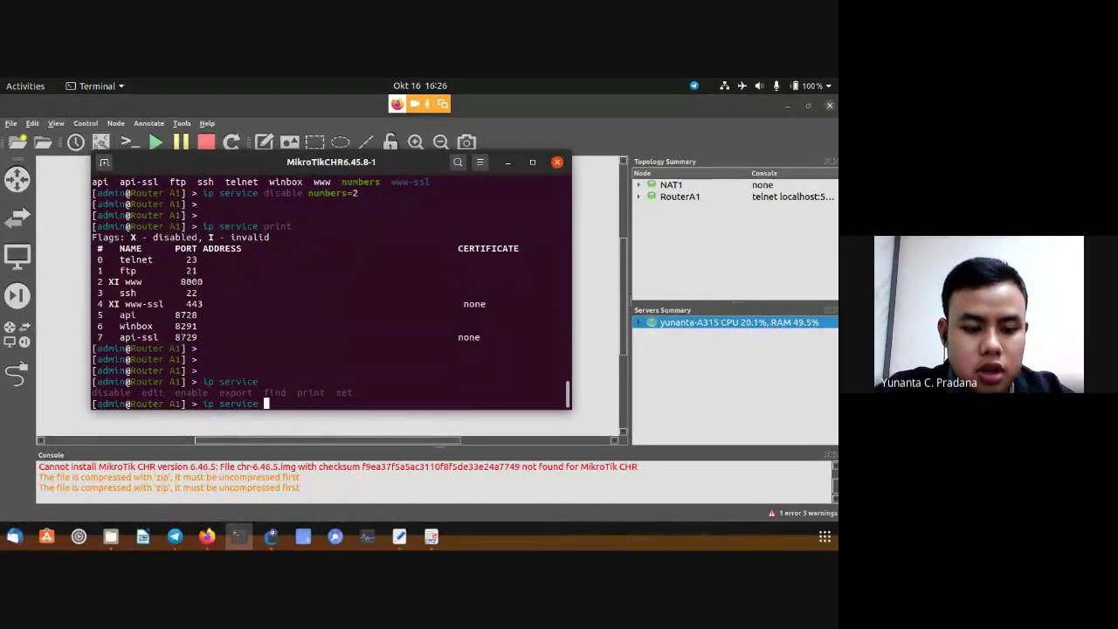
type("d")
key("Tab")
key("Tab")
type("nu")
key("Tab")
key("Tab")
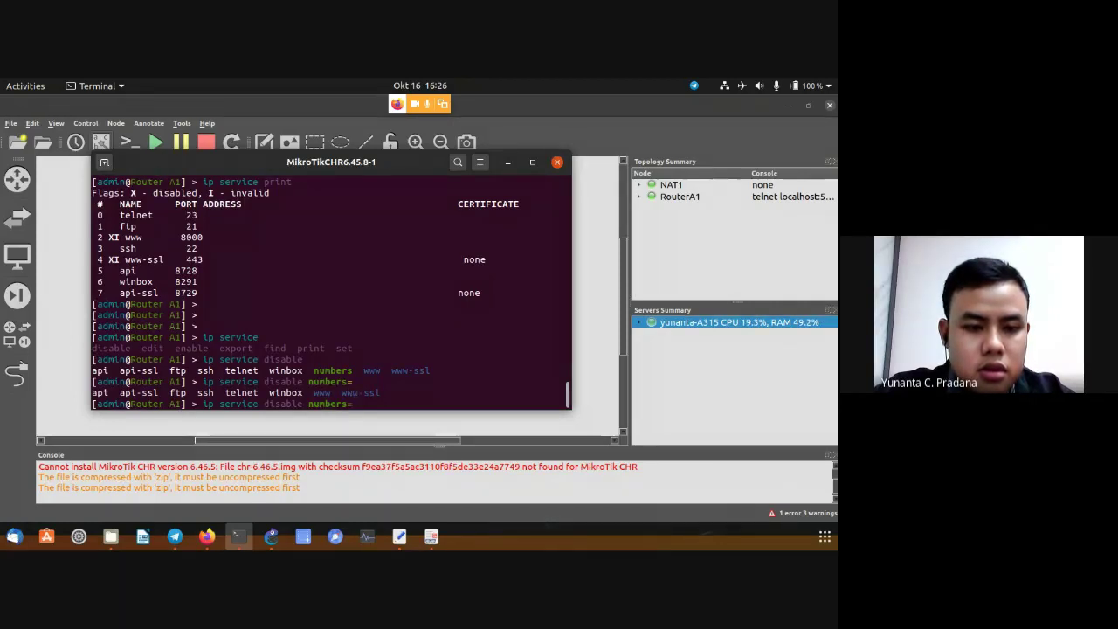
key("BackSpace")
key("BackSpace")
key("BackSpace")
key("BackSpace")
key("BackSpace")
key("BackSpace")
key("BackSpace")
key("BackSpace")
key("BackSpace")
key("BackSpace")
key("BackSpace")
key("BackSpace")
key("BackSpace")
key("BackSpace")
key("BackSpace")
key("BackSpace")
type("enable")
key("Tab")
key("Tab")
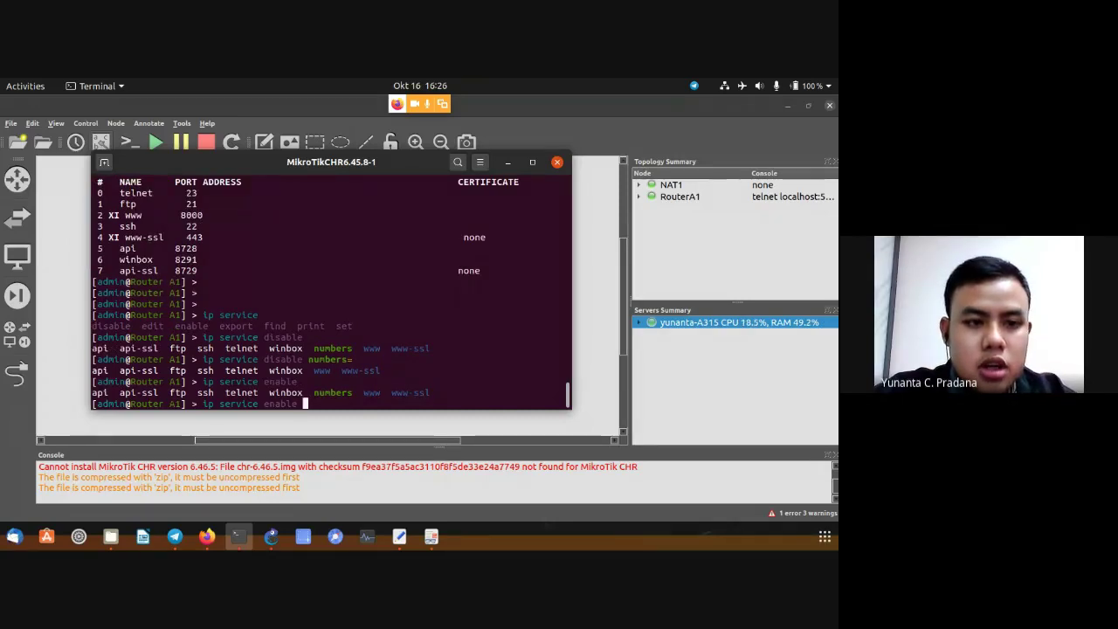
type("numbers=")
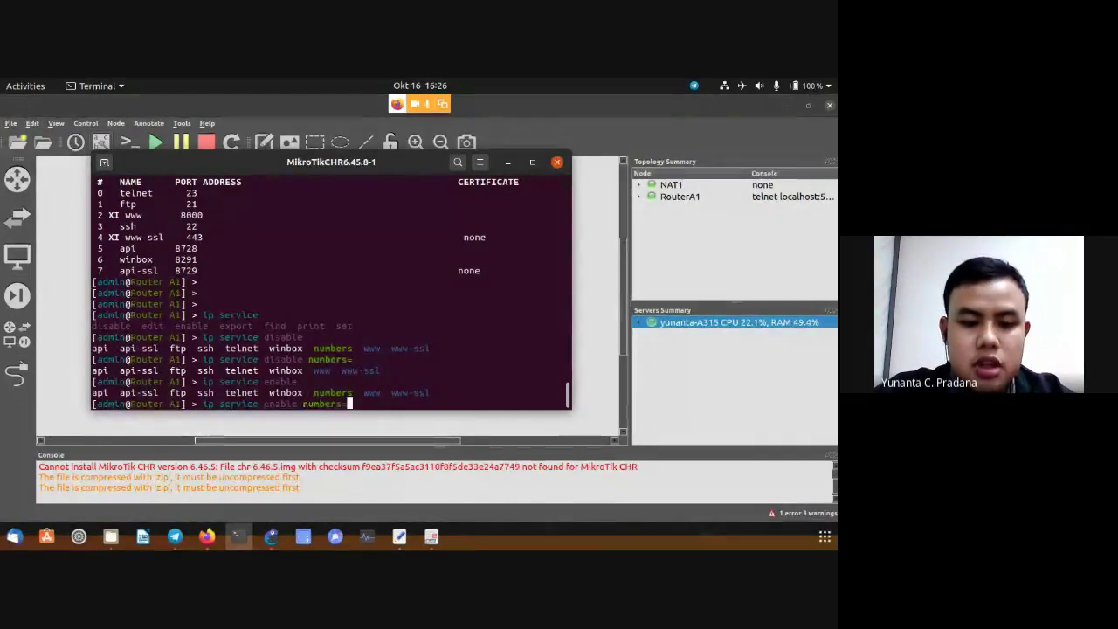
key("Tab")
key("Tab")
type("2")
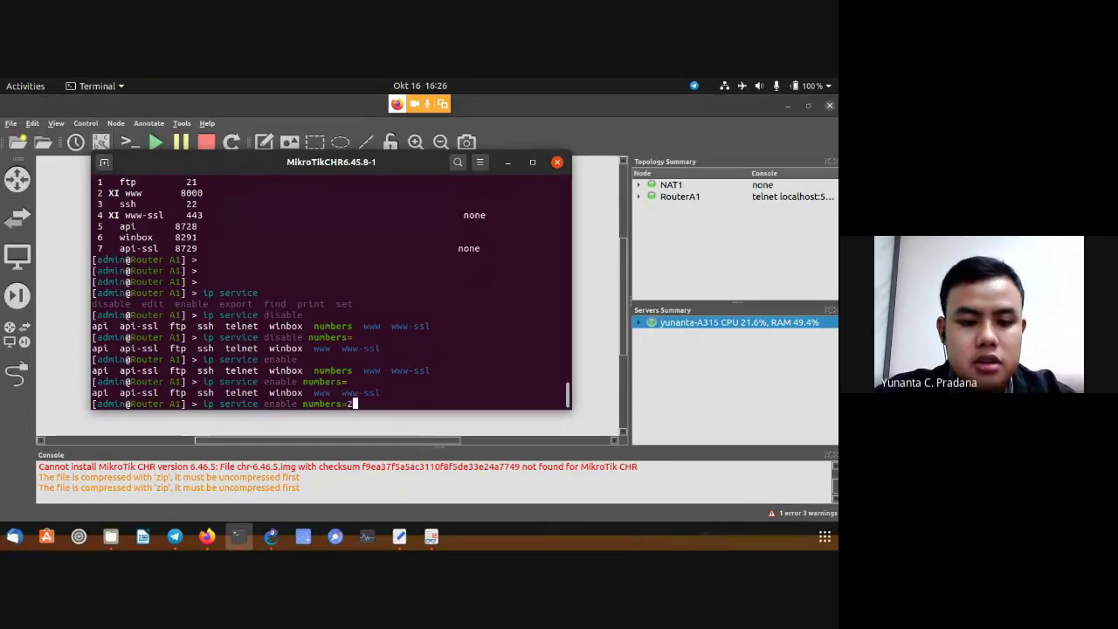
key("Return")
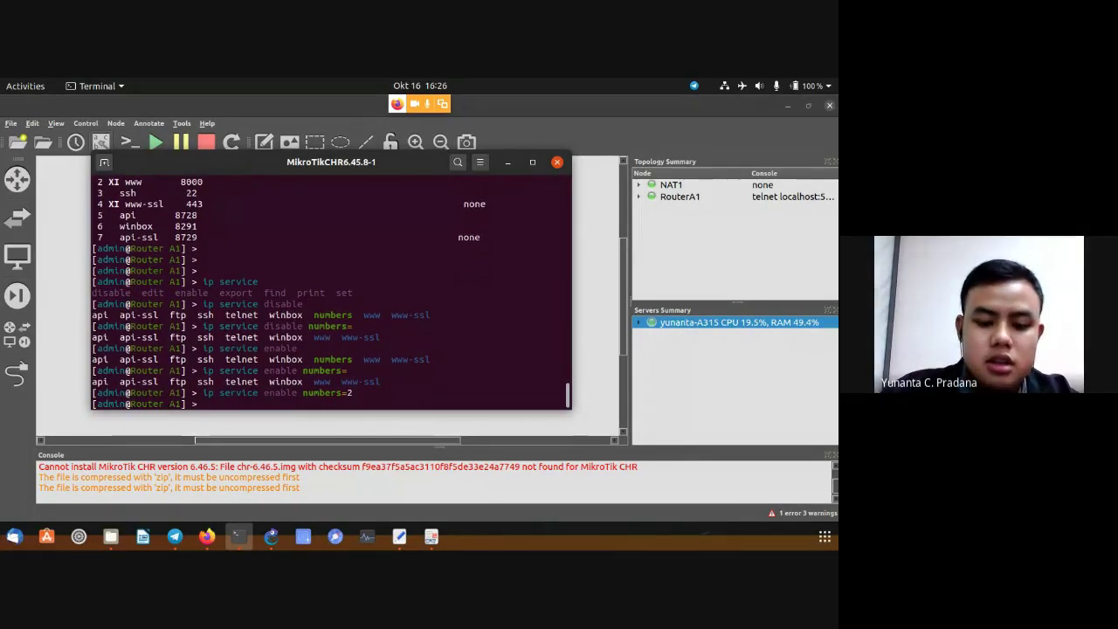
Run 'ip service print' to confirm www is no longer disabled.
key("Return")
key("Return")
type("ip ser")
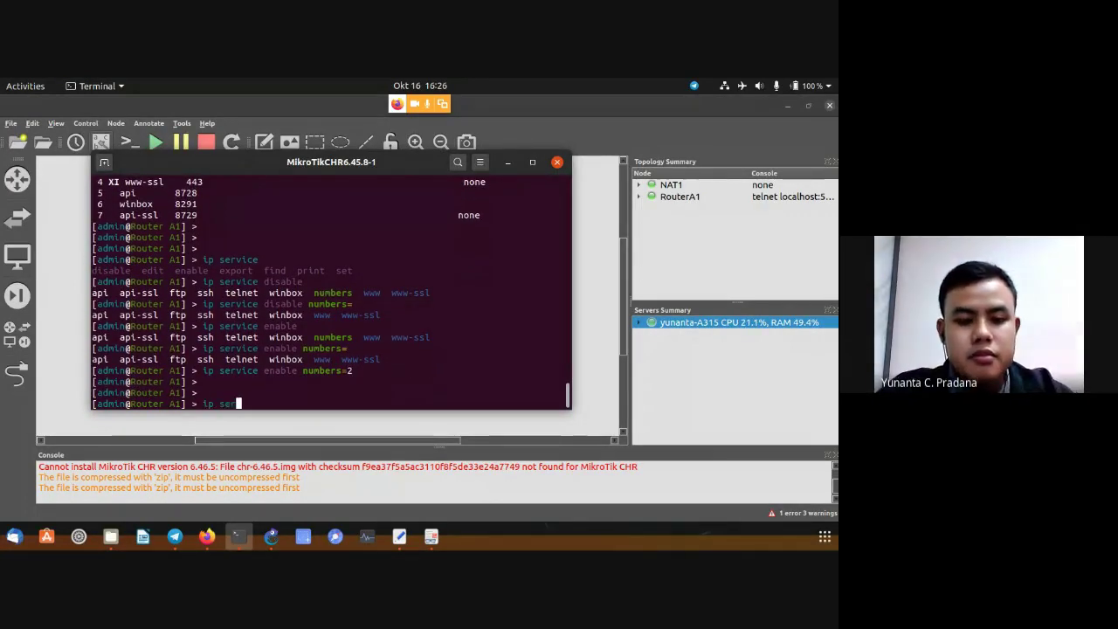
type("vice p")
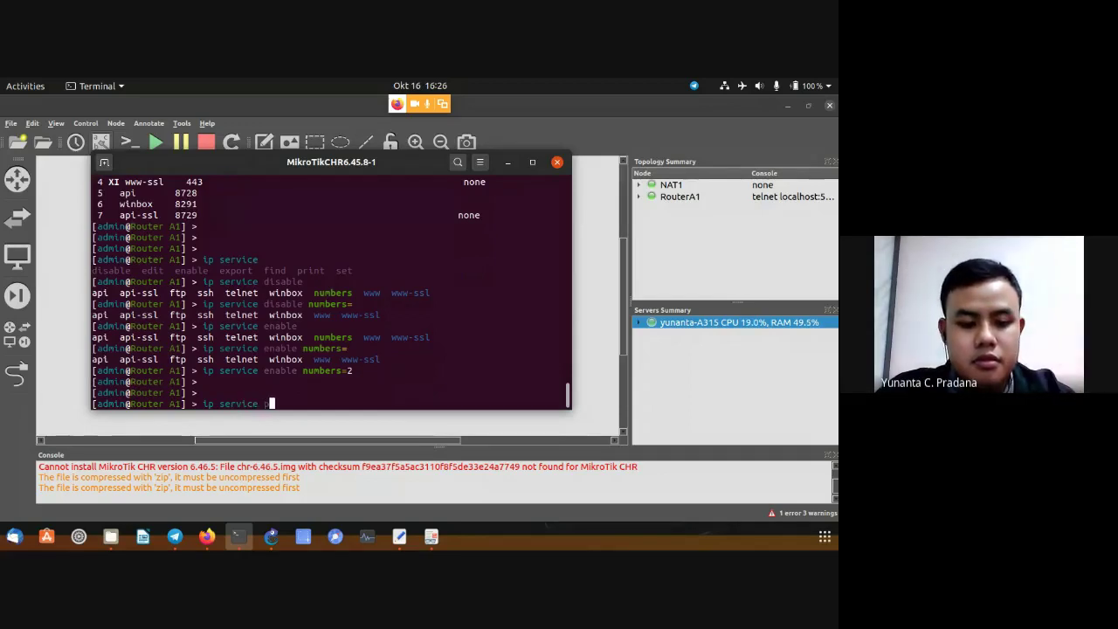
type("rint")
key("Return")
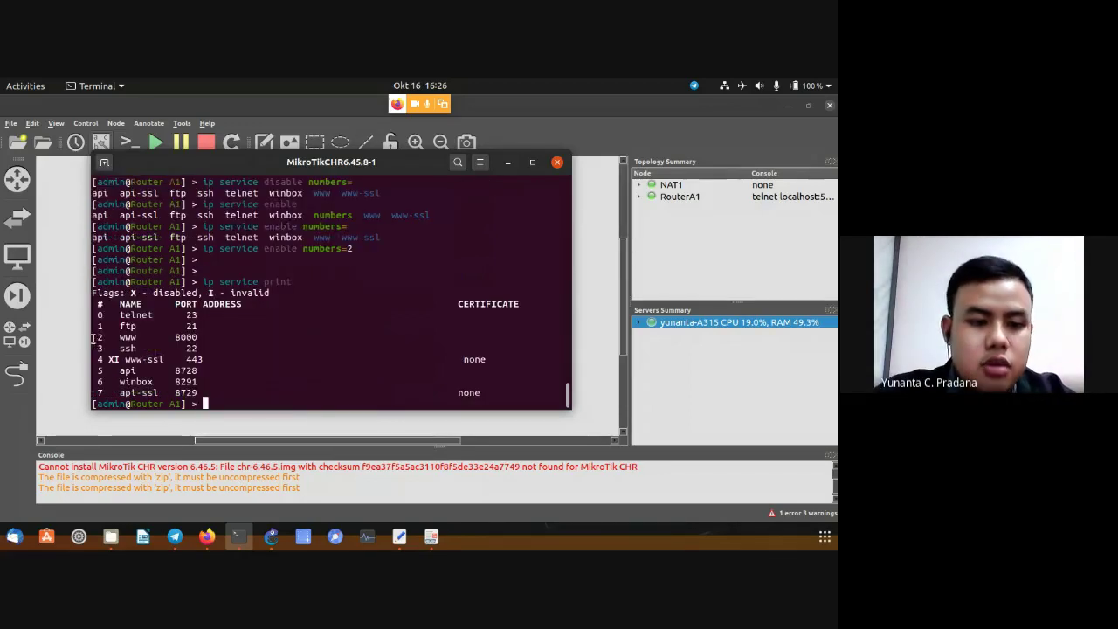
Load 192.168.122.41:8000 in a new Firefox tab to reach RouterA1's WebFig.
left_click(218, 543)
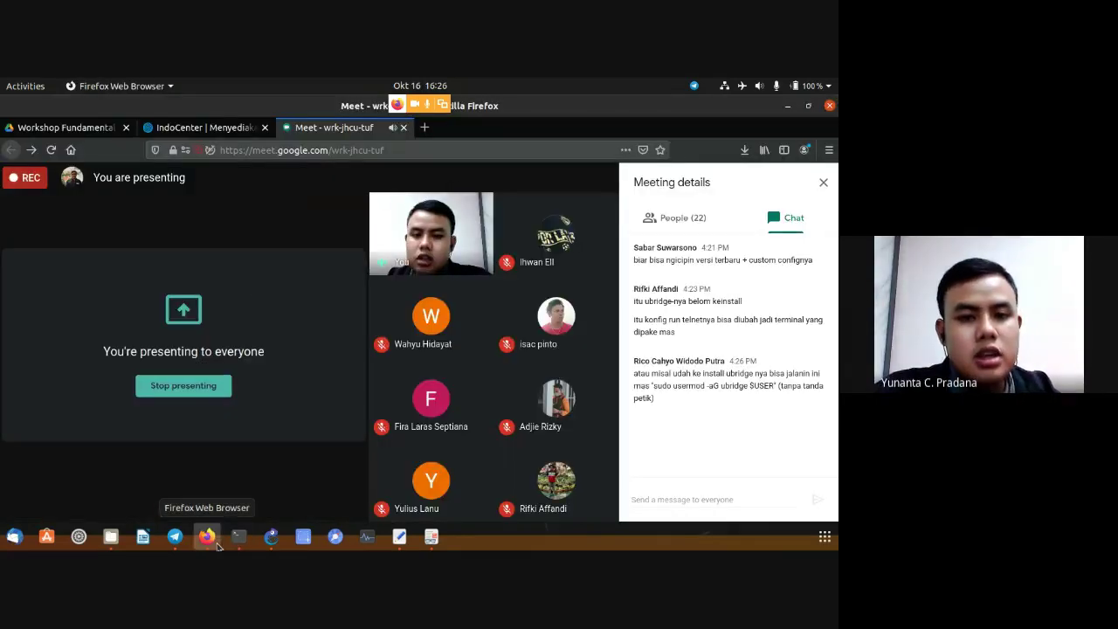
left_click(425, 127)
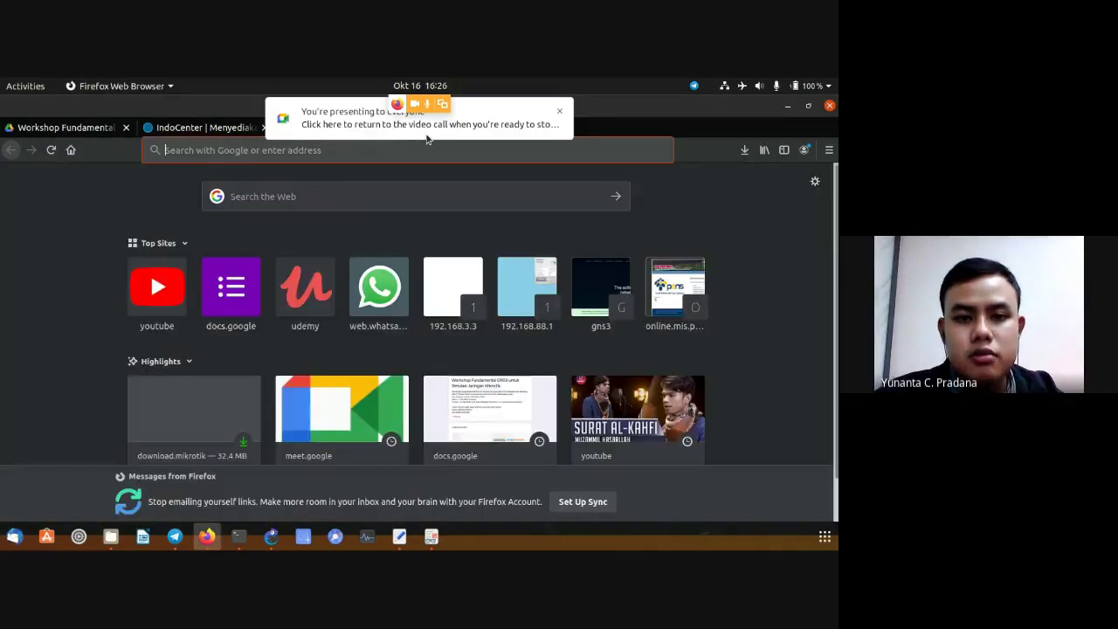
type("192.168")
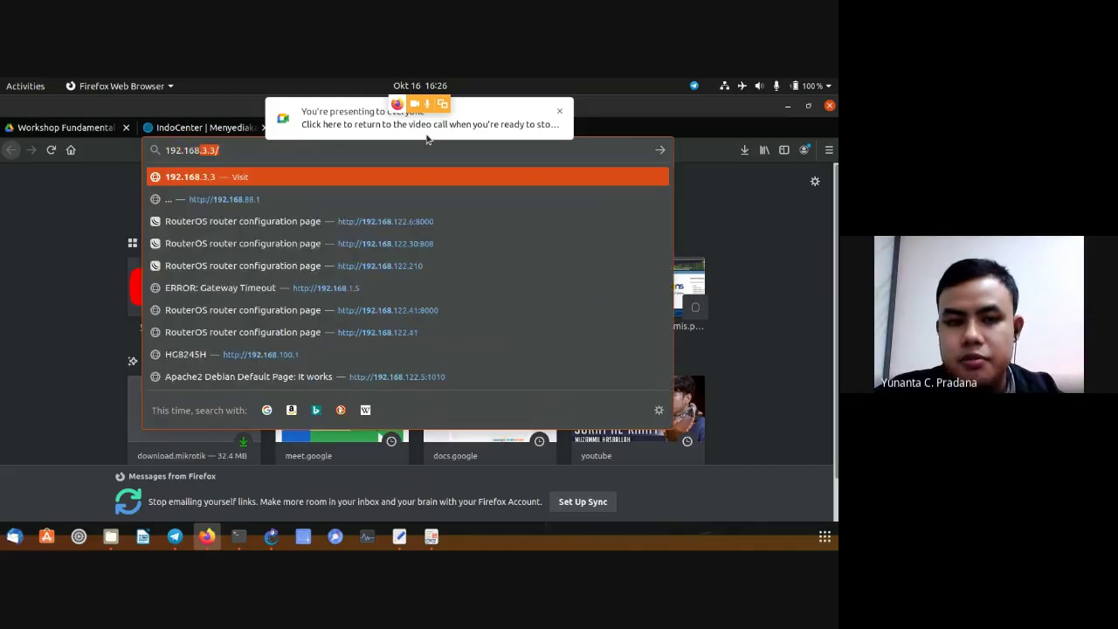
type(".122.4")
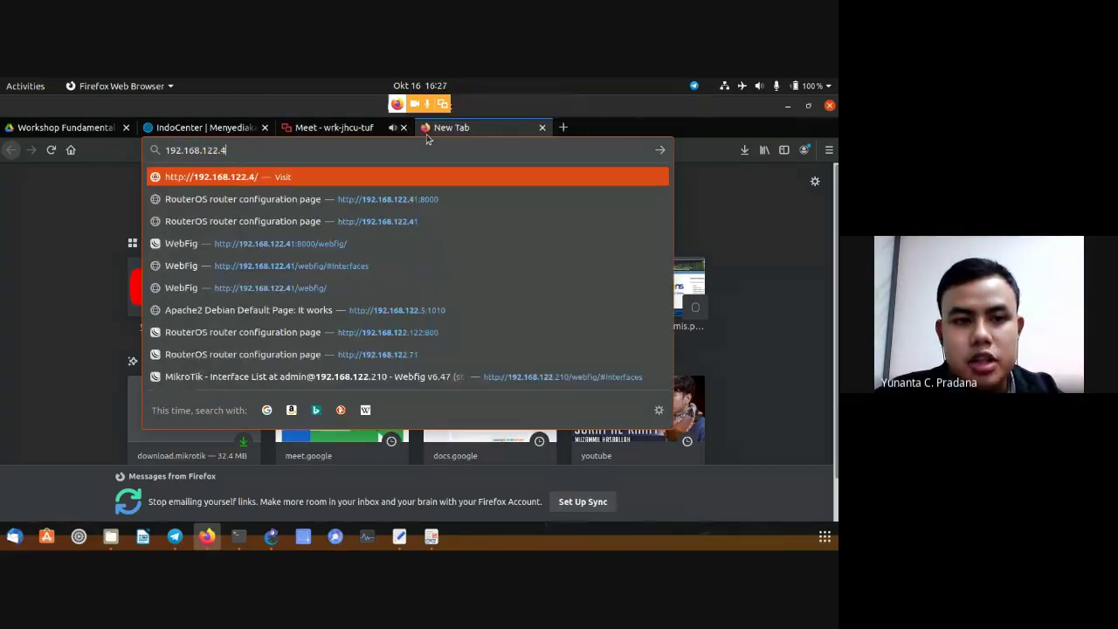
type("1:")
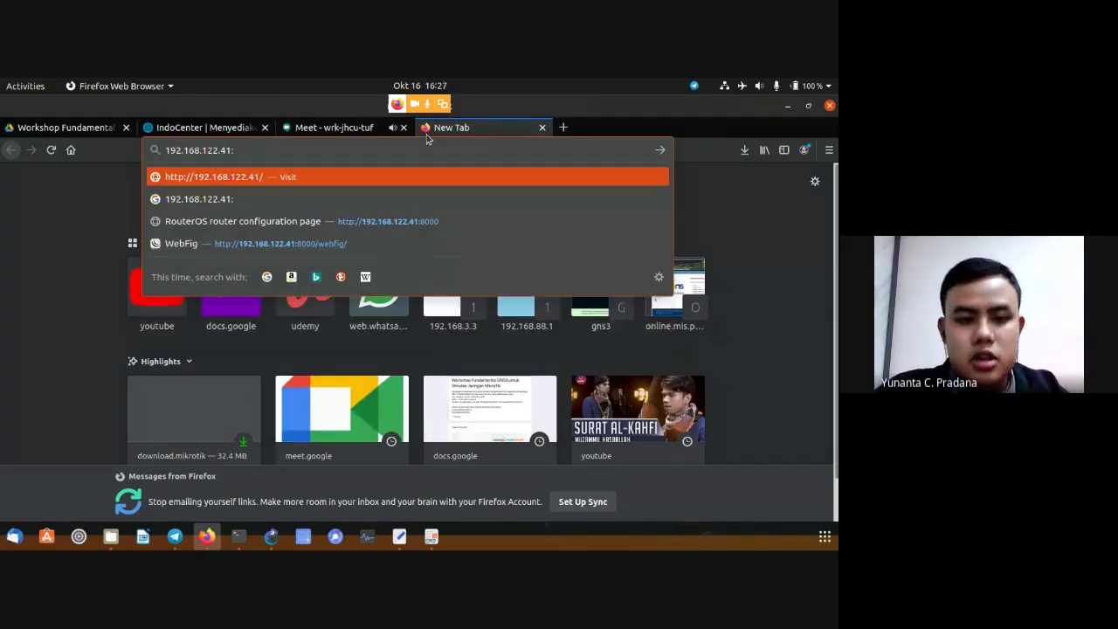
type("8000")
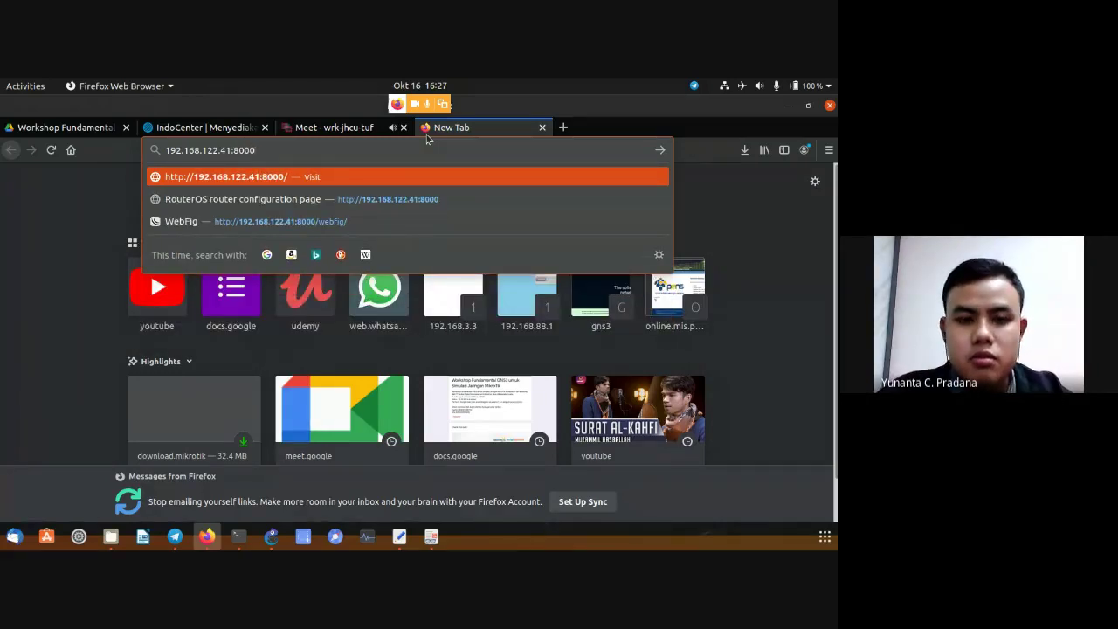
key("Return")
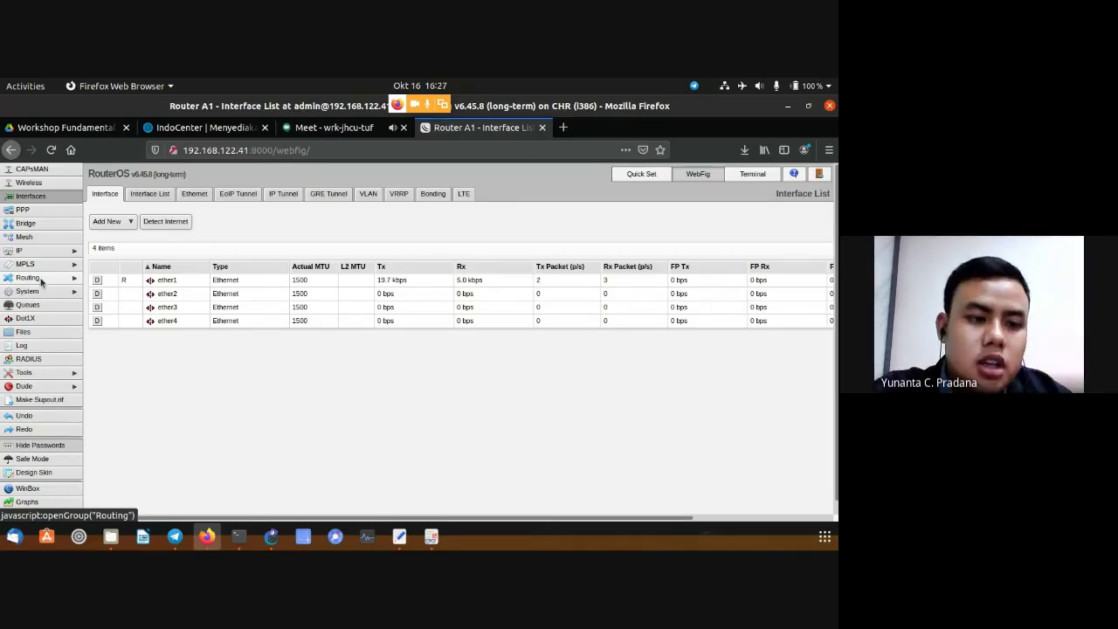
Open the User List under the System menu in WebFig.
left_click(48, 291)
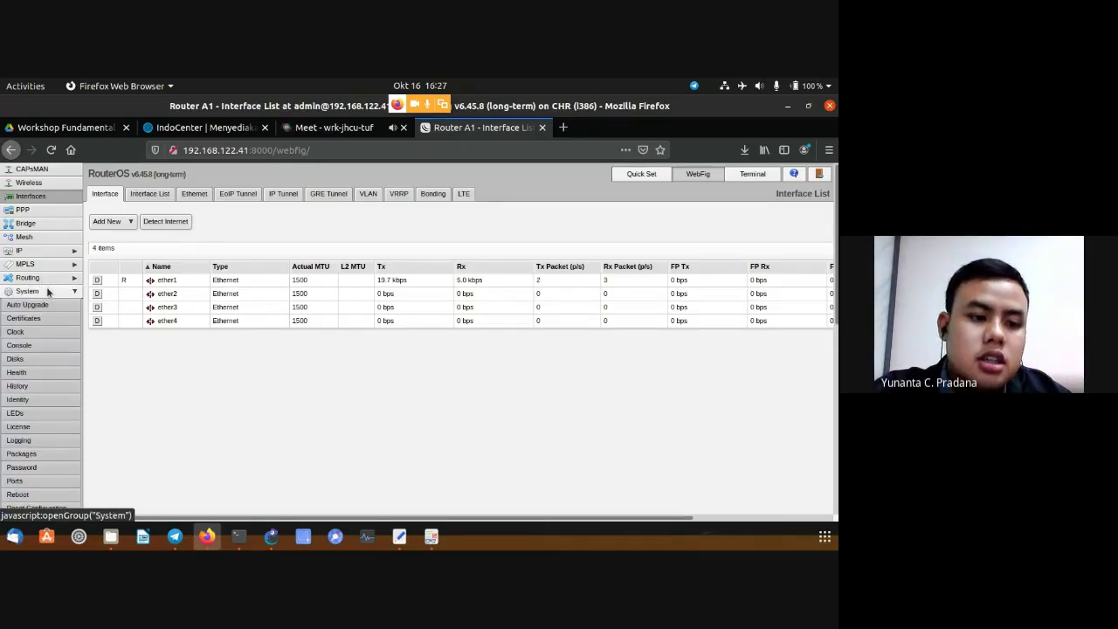
scroll(60, 330, "down", 3)
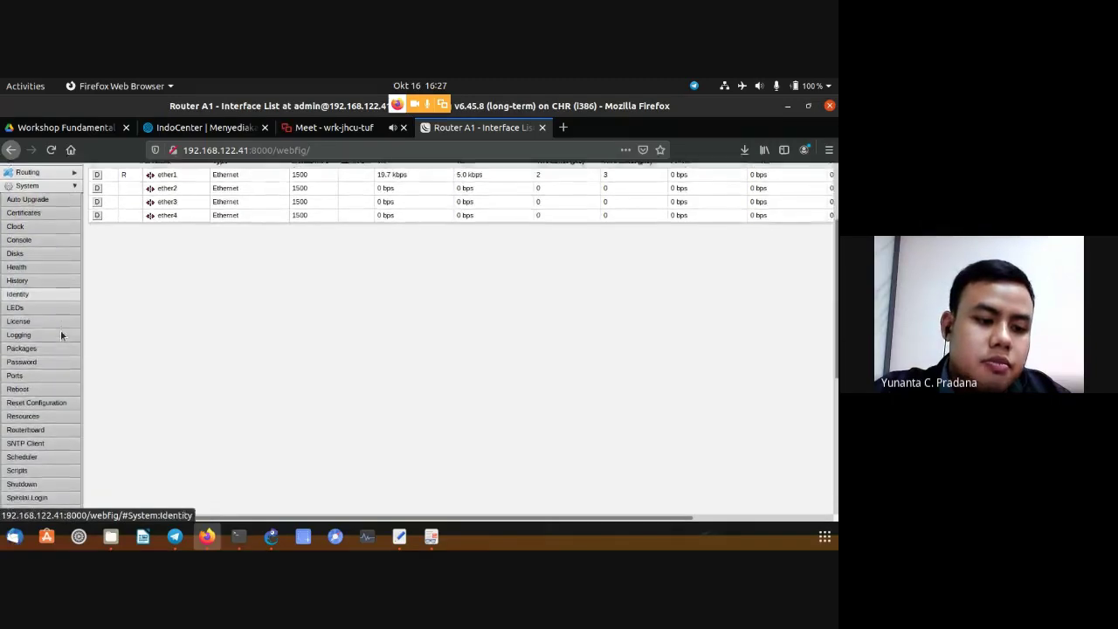
scroll(60, 330, "down", 3)
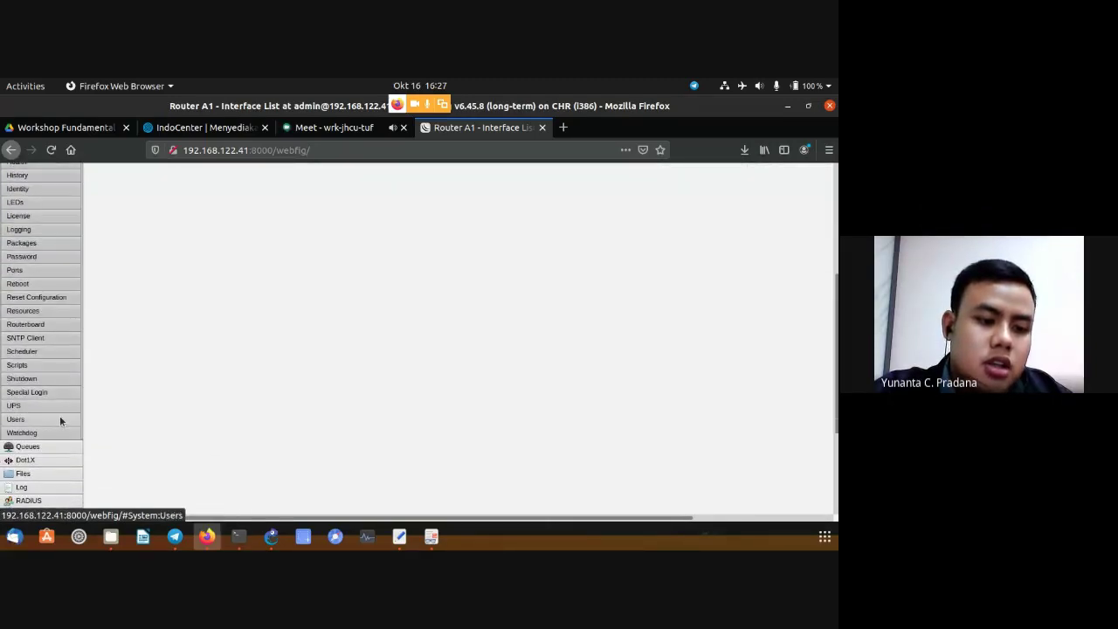
left_click(60, 420)
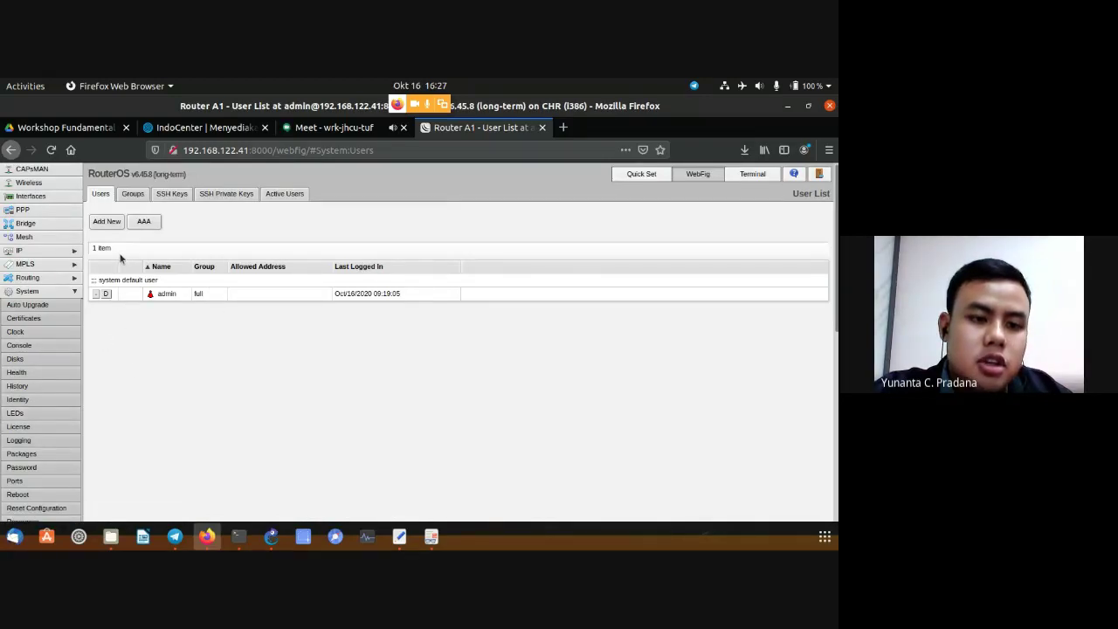
Inspect the admin user's settings and the Groups, SSH Keys and Active Users tabs without changes.
left_click(175, 294)
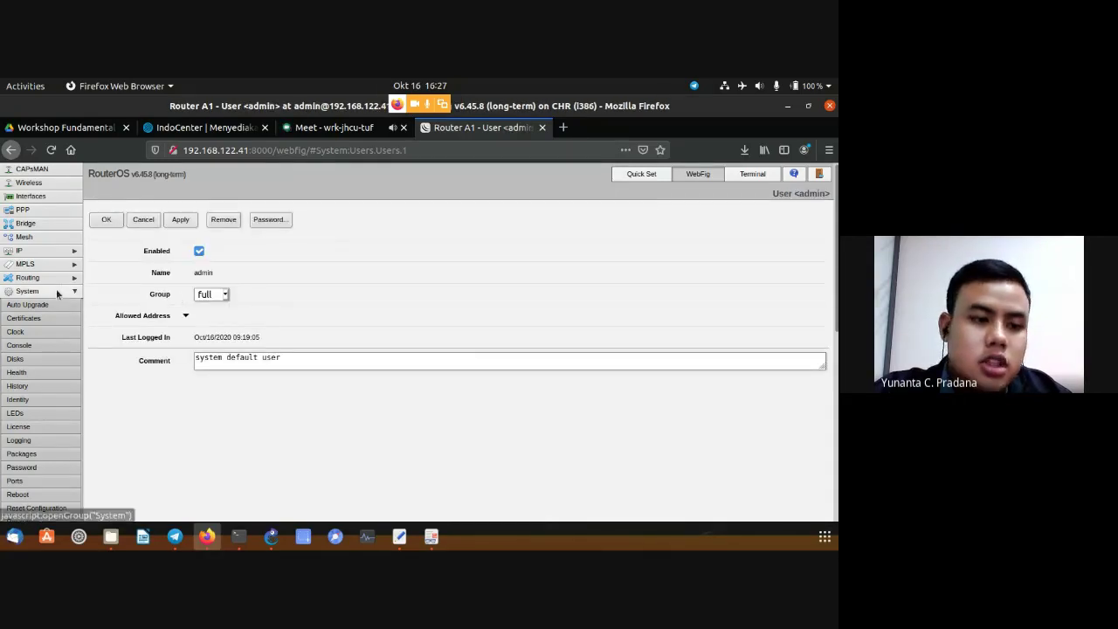
left_click(143, 219)
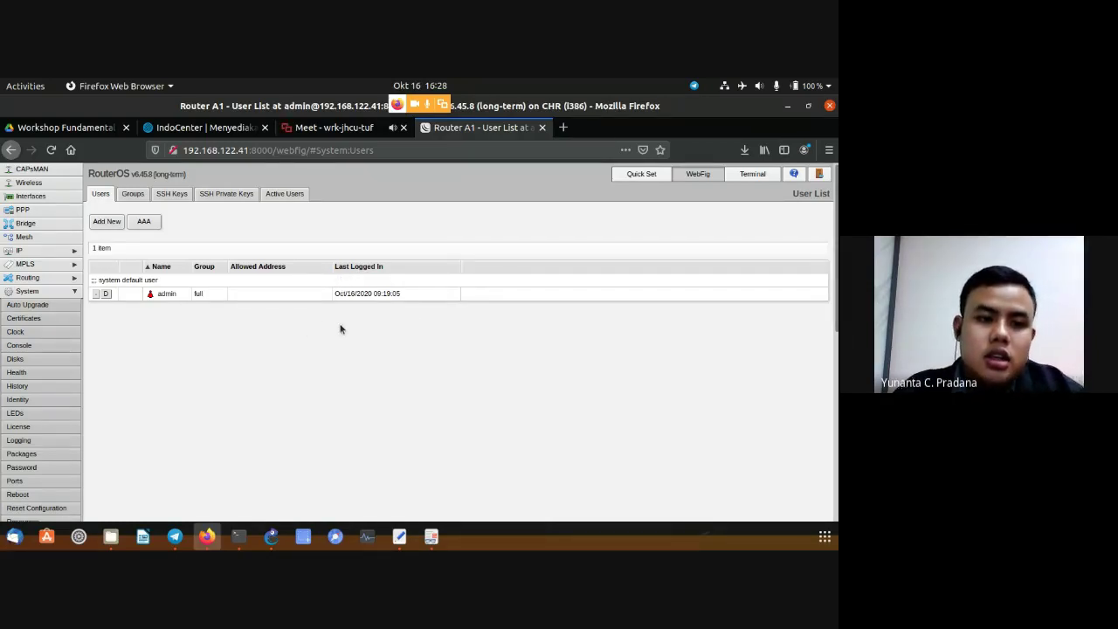
left_click(134, 194)
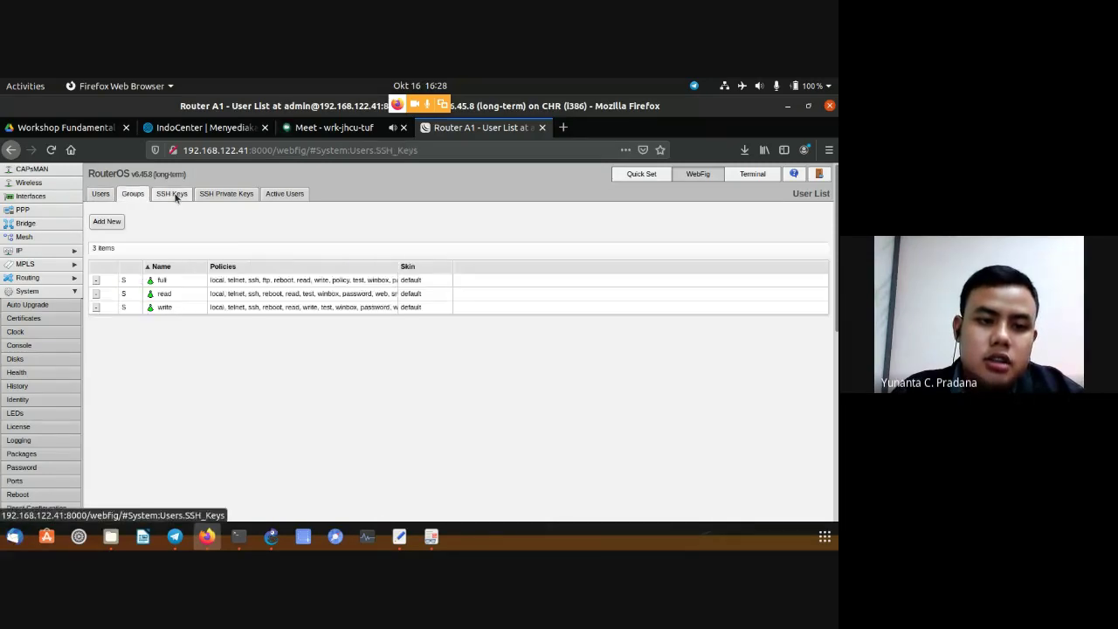
left_click(172, 193)
left_click(229, 193)
left_click(267, 193)
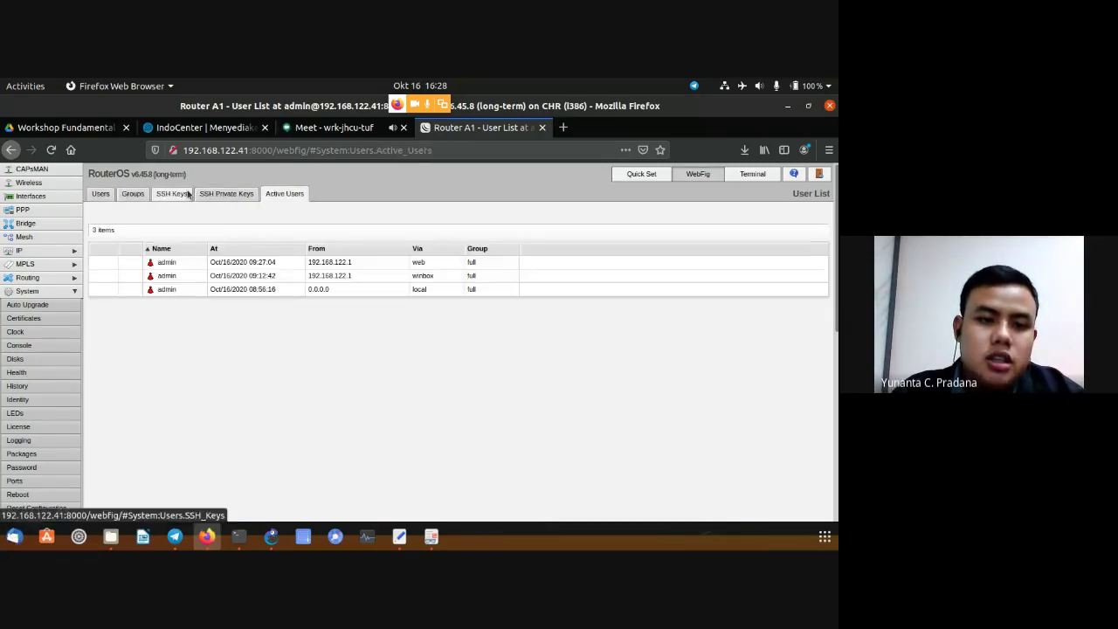
left_click(99, 194)
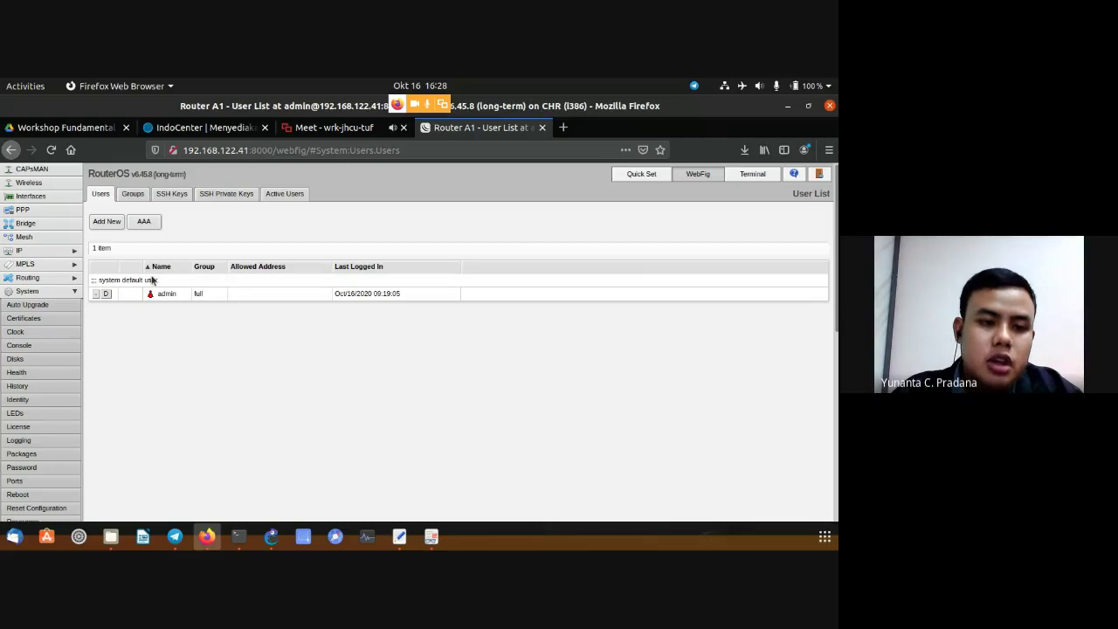
left_click(209, 293)
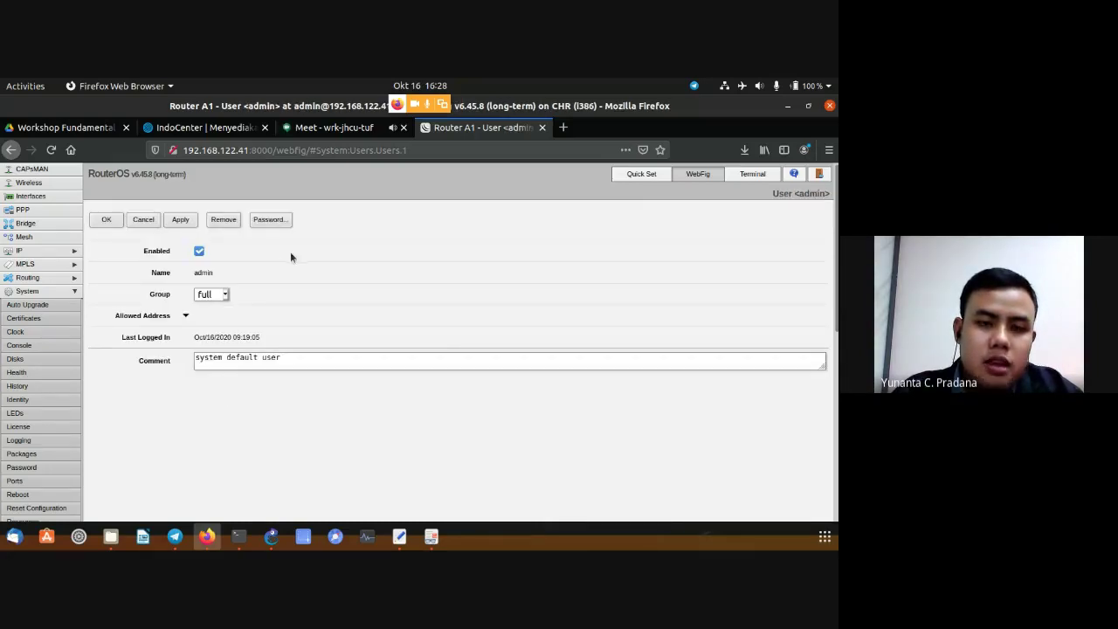
left_click(144, 220)
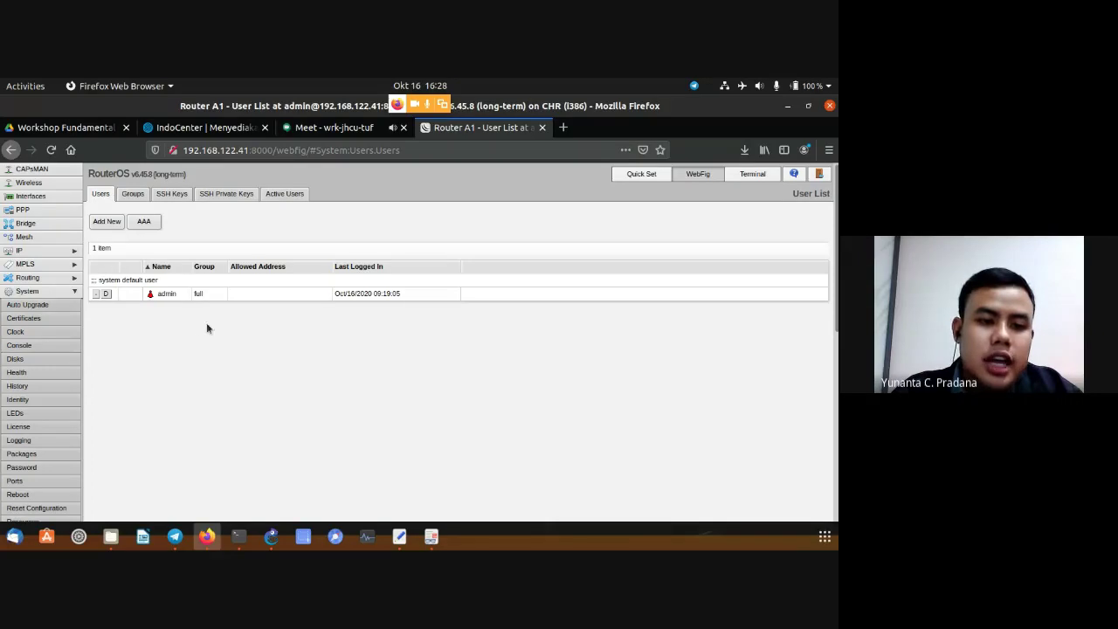
Add user NEW1 in the full group with a password and confirmation, then apply and close.
left_click(105, 222)
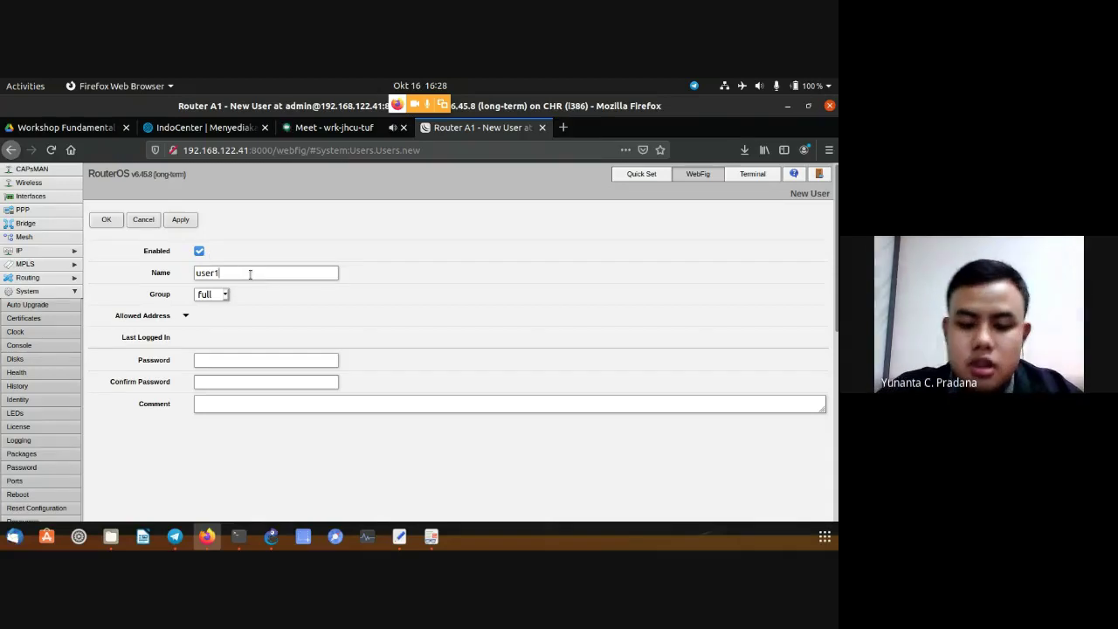
key("BackSpace")
key("BackSpace")
key("BackSpace")
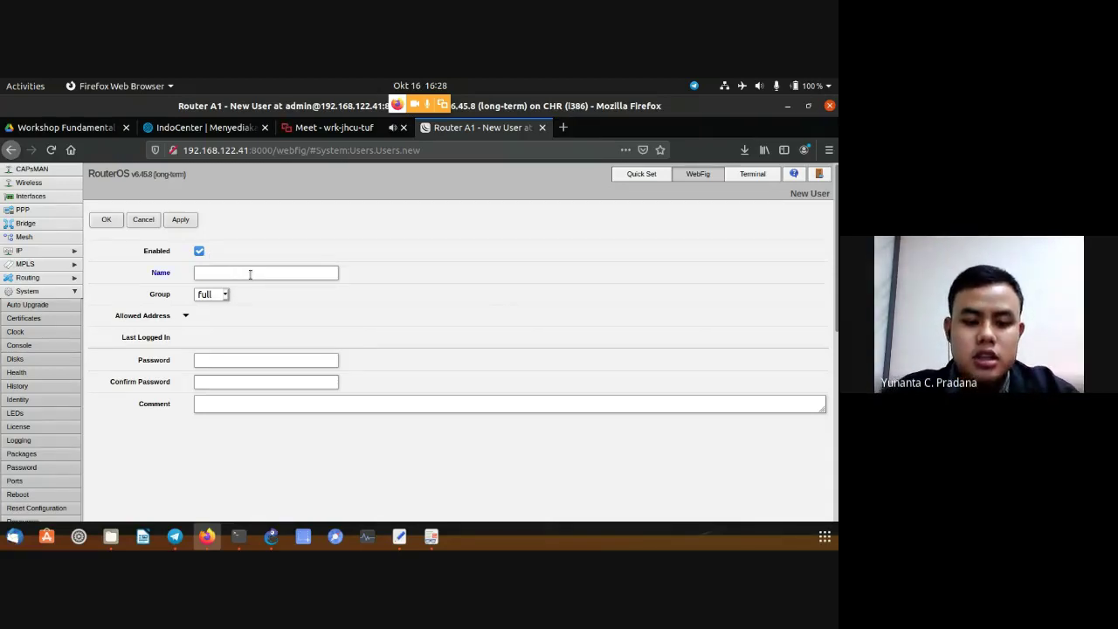
type("NEW1")
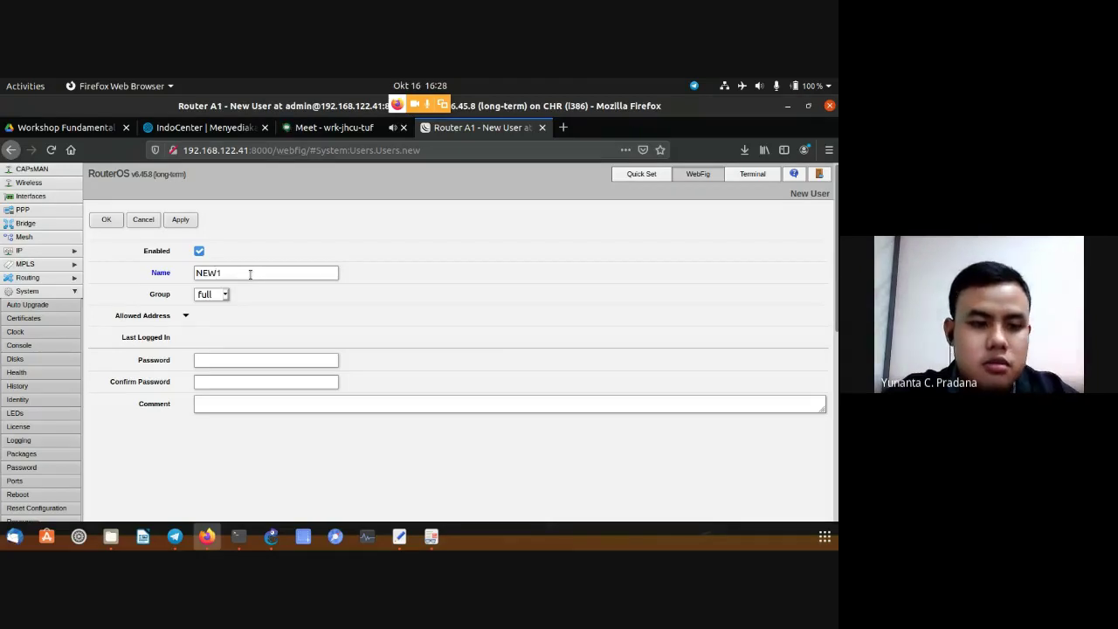
left_click(225, 295)
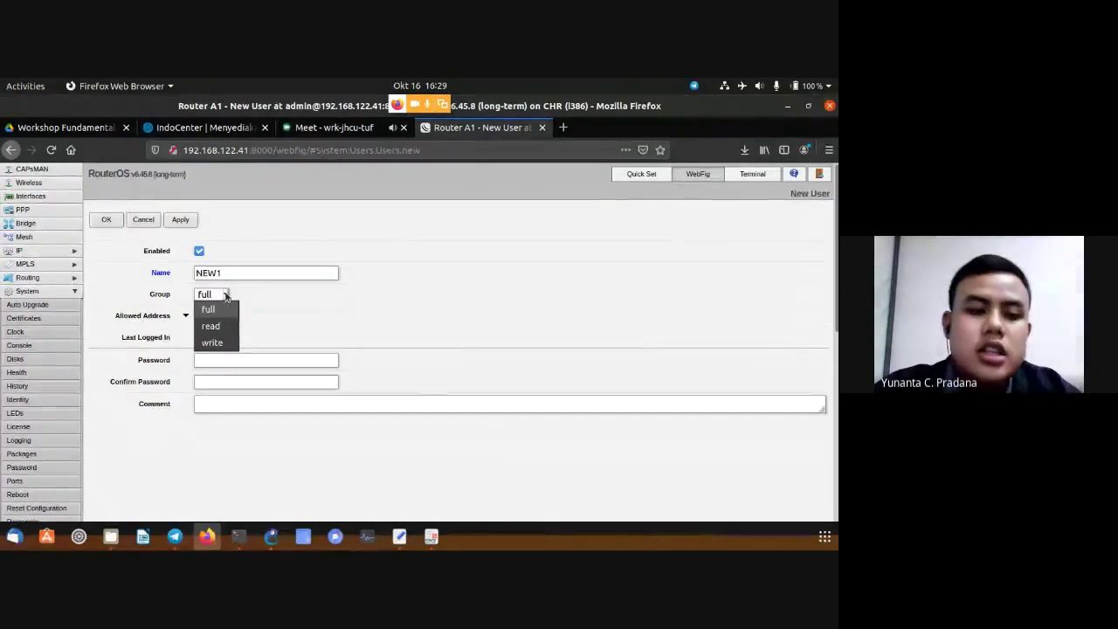
left_click(227, 297)
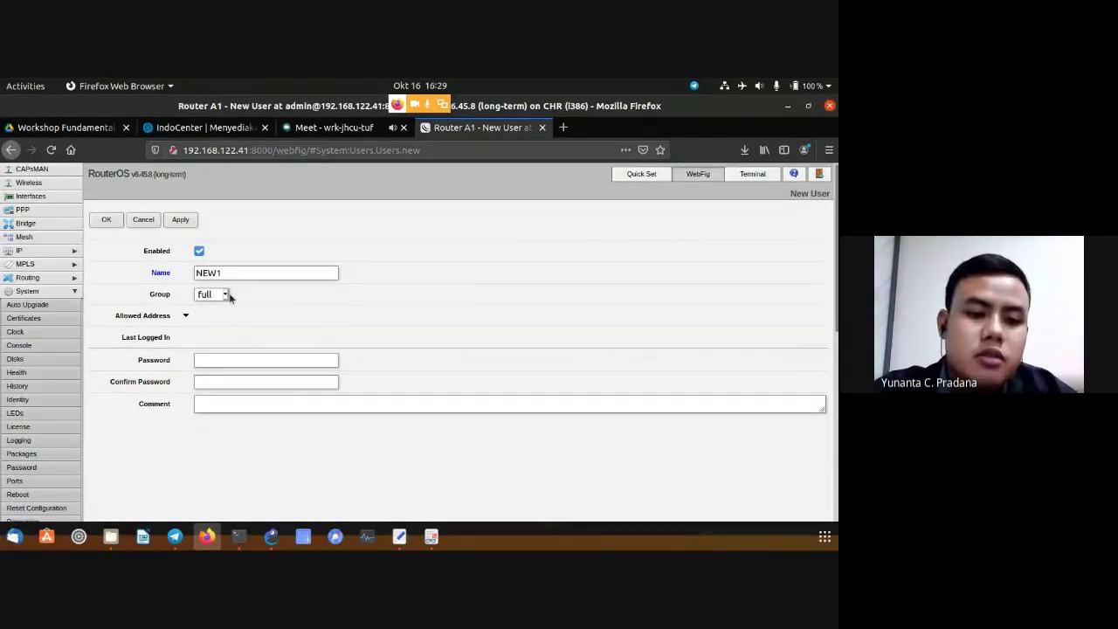
left_click(221, 359)
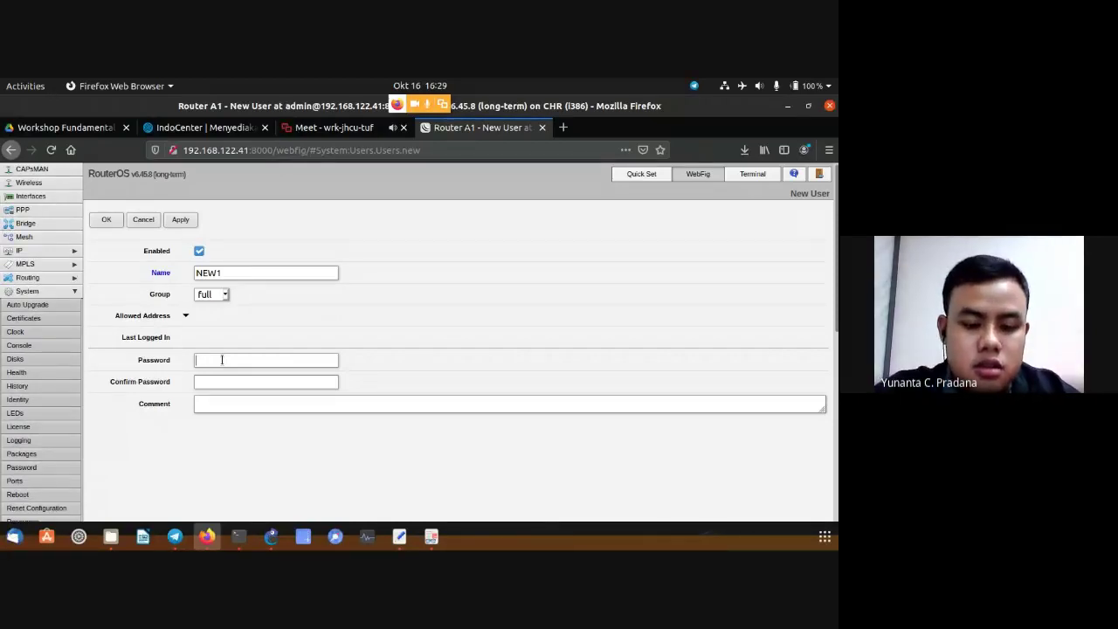
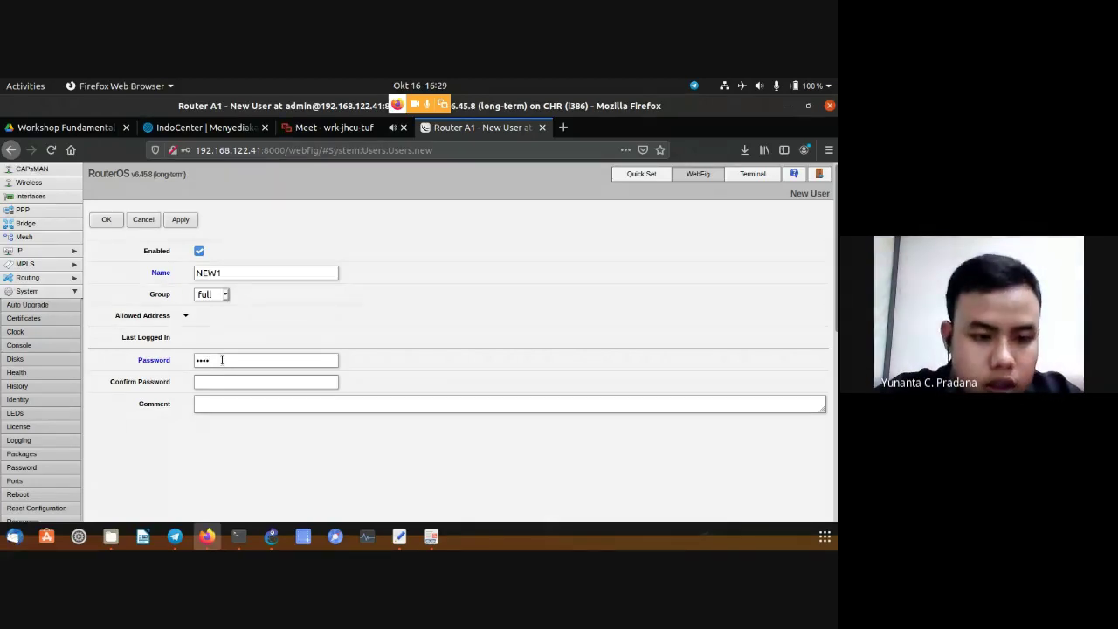
key("BackSpace")
key("BackSpace")
key("BackSpace")
key("BackSpace")
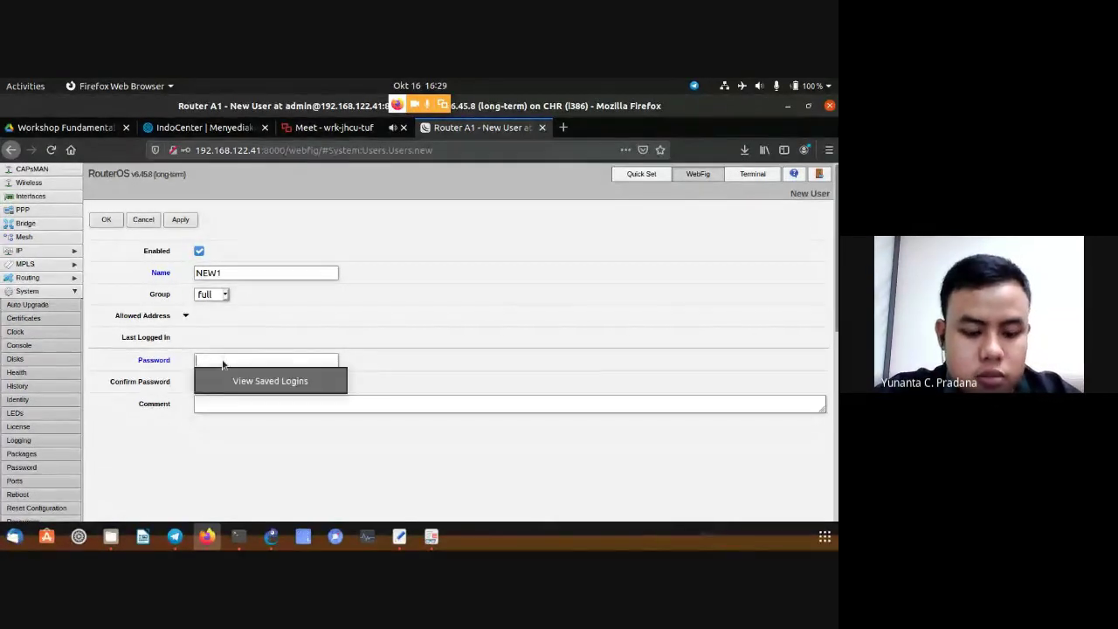
left_click(211, 386)
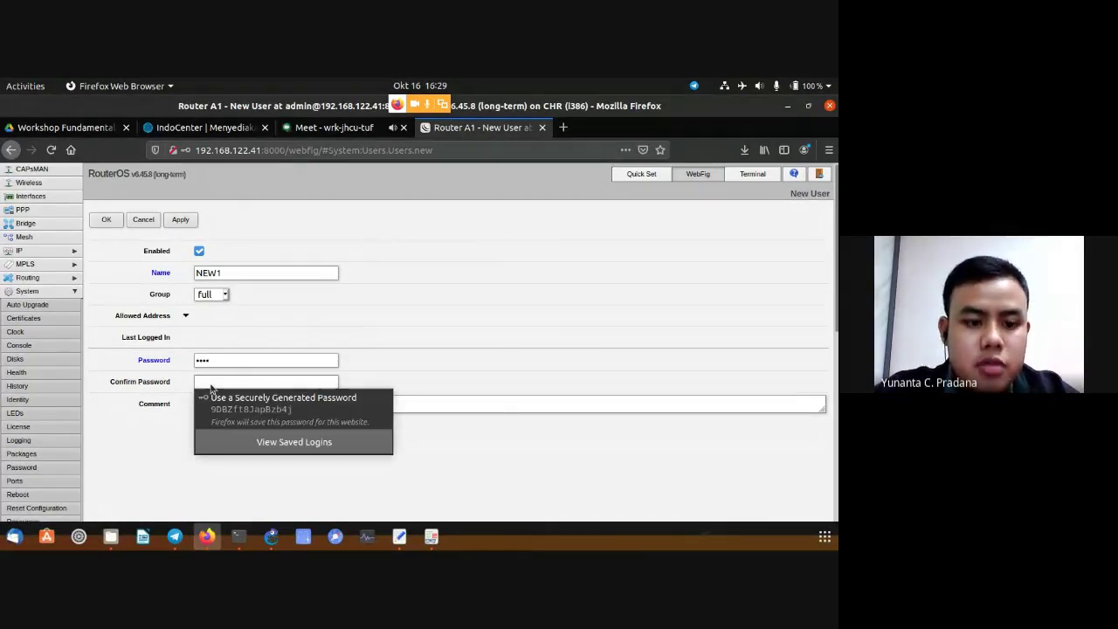
type("12")
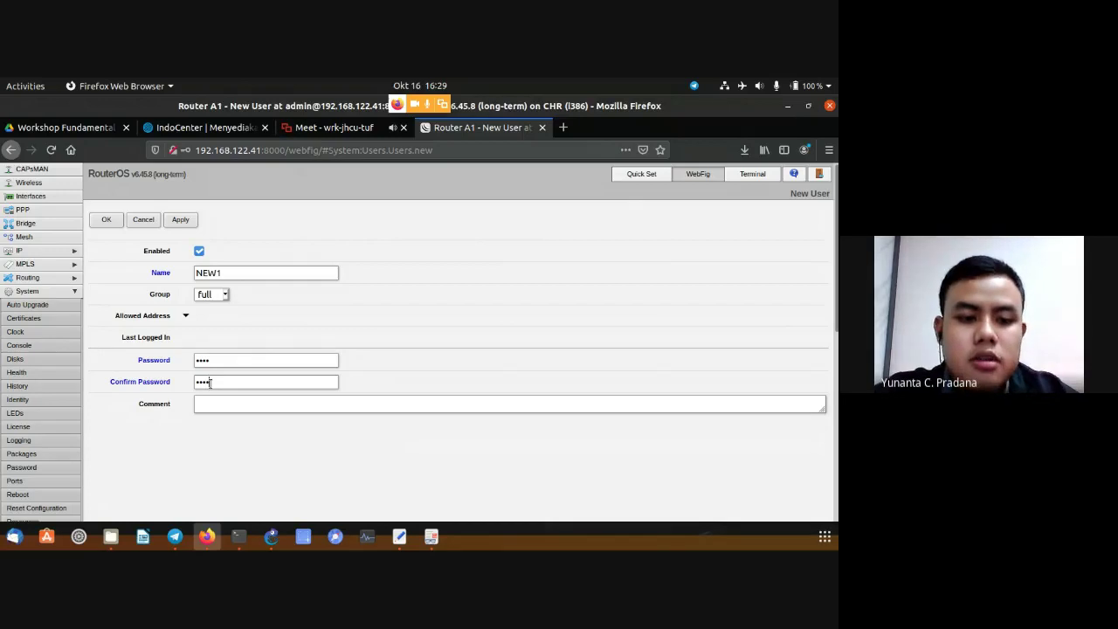
left_click(181, 219)
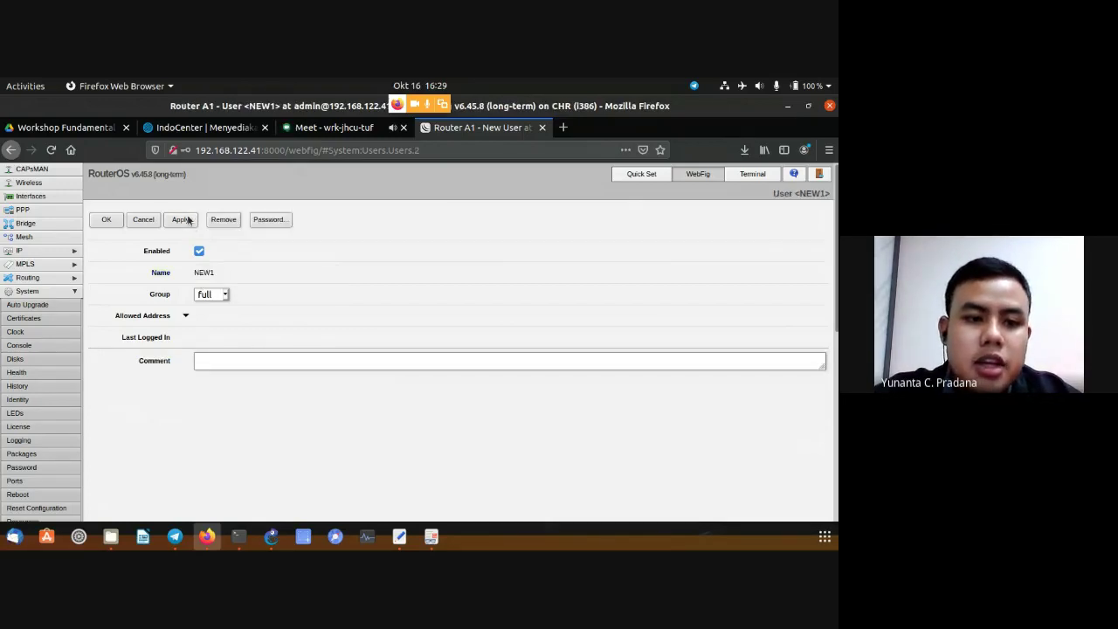
left_click(106, 219)
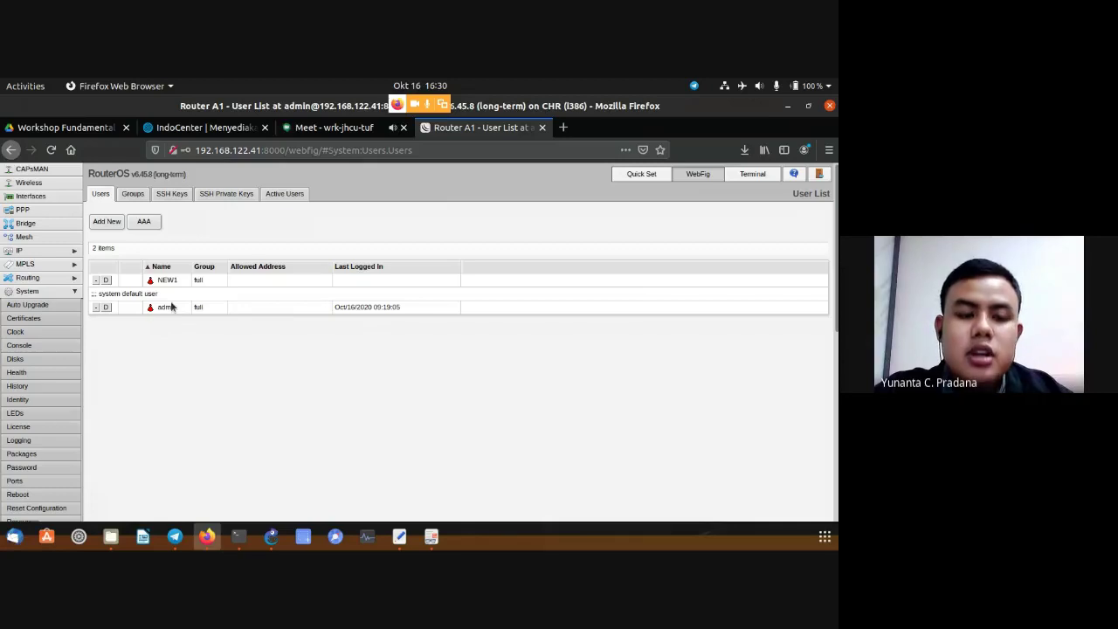
Untick Enabled on the admin user, save it, and return to the router terminal.
left_click(166, 306)
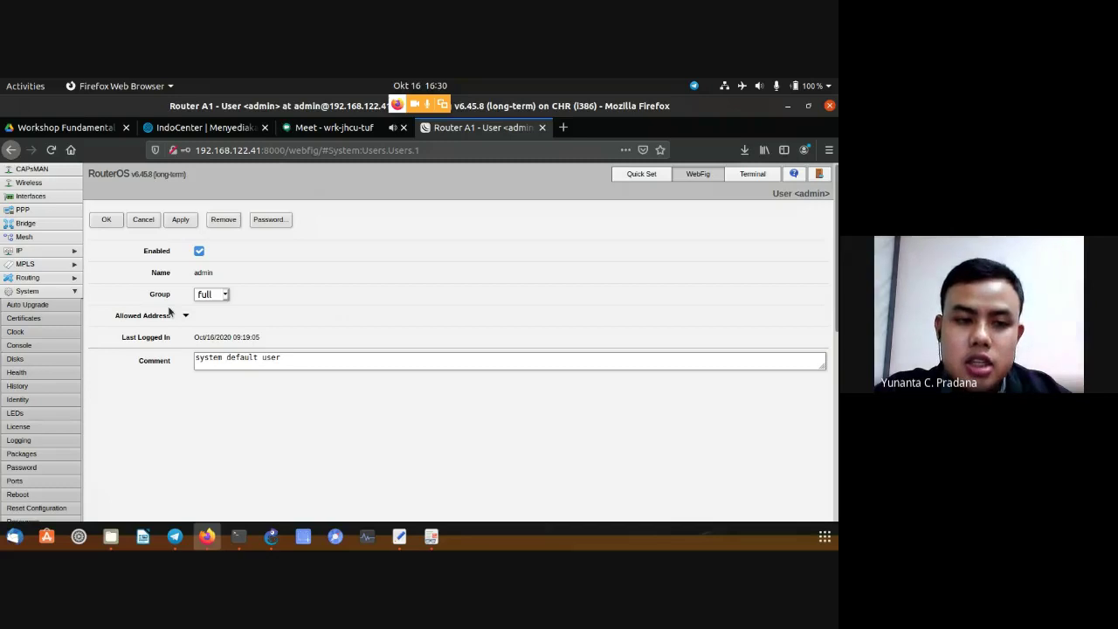
left_click(198, 253)
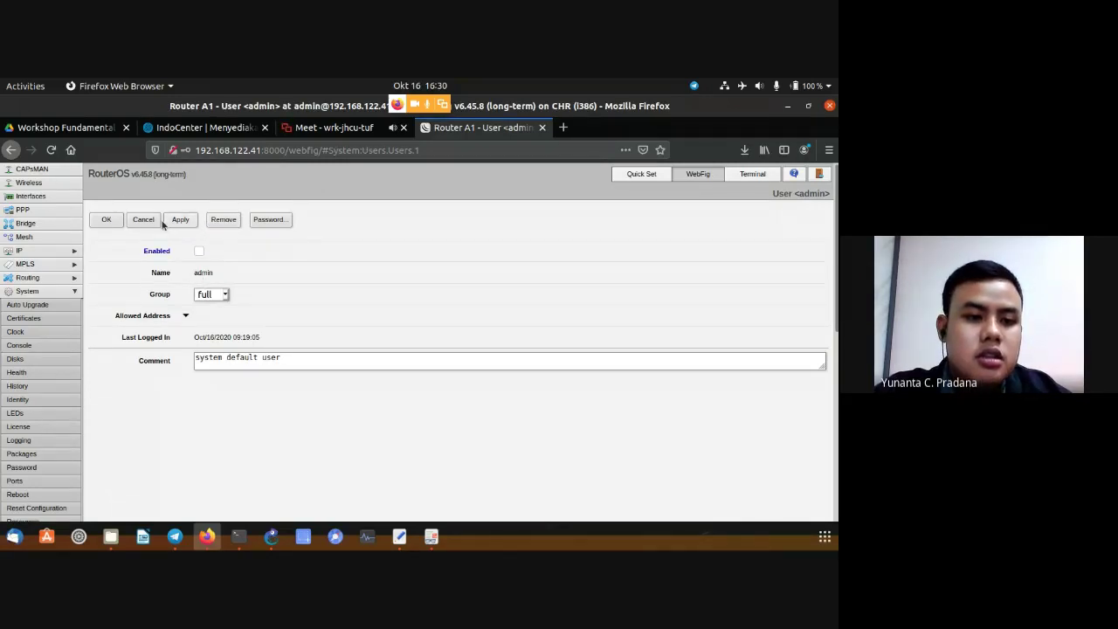
left_click(106, 220)
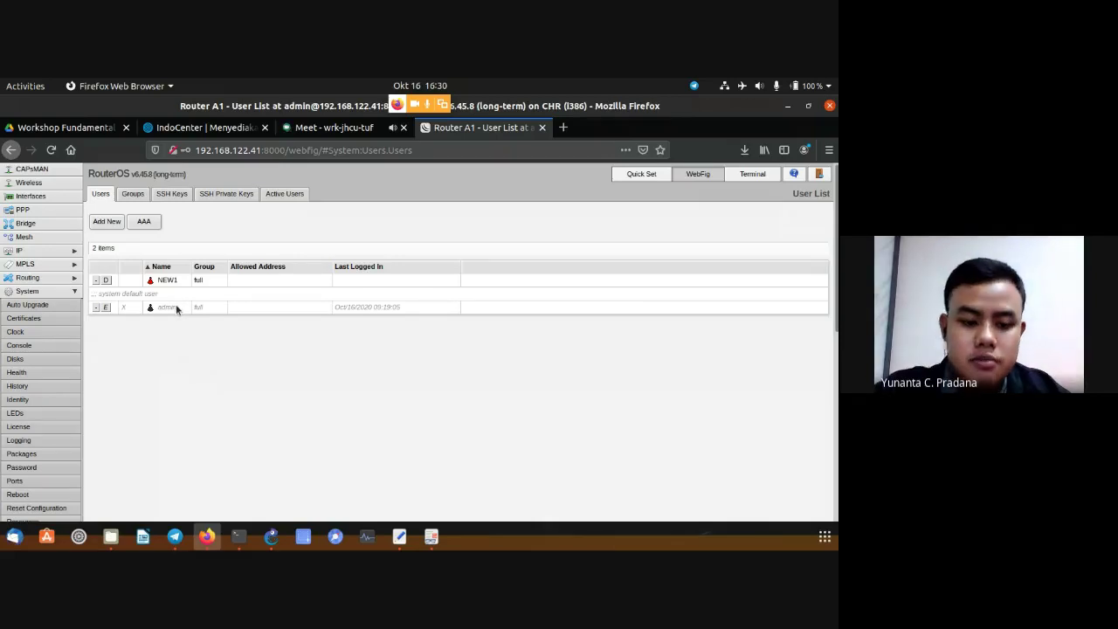
left_click(239, 538)
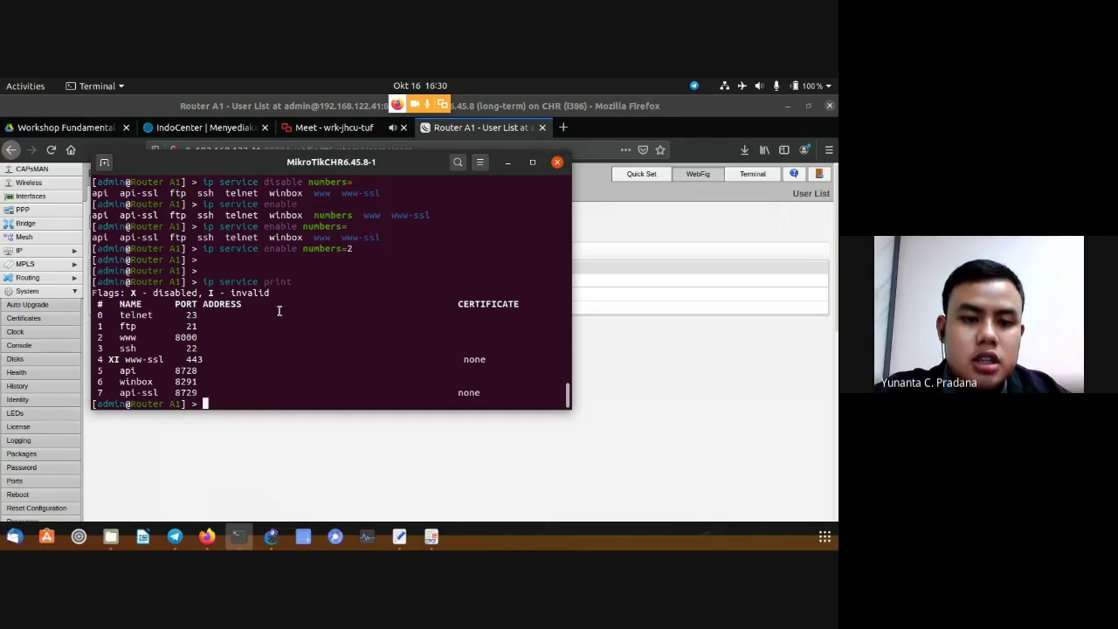
Close the terminal, then open RouterA1's console briefly to check the prompt and close it.
left_click(558, 164)
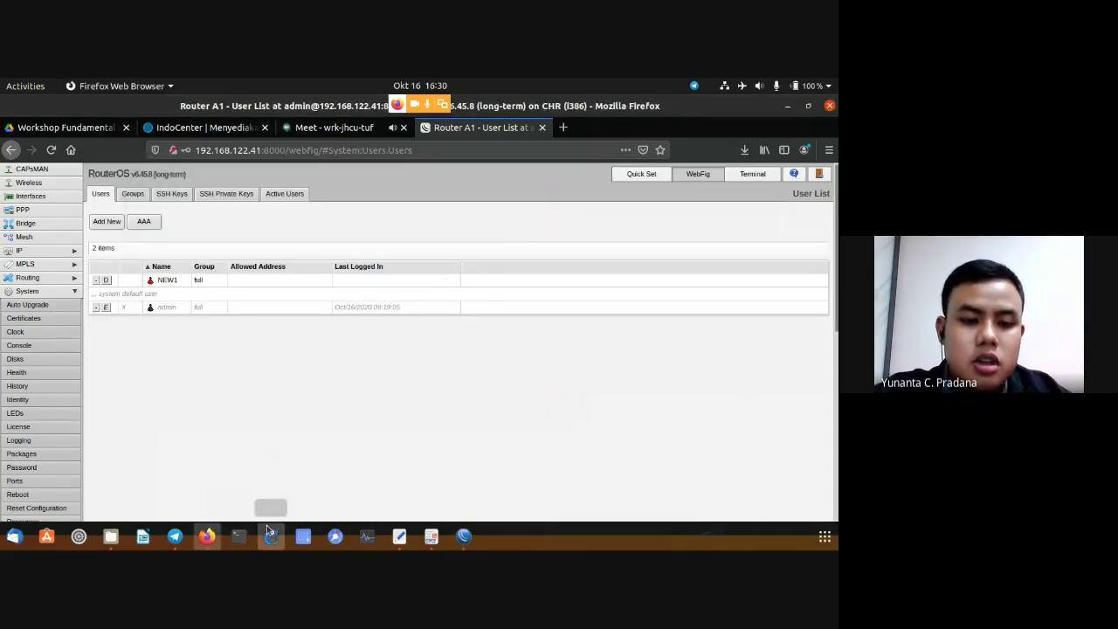
left_click(267, 527)
right_click(187, 262)
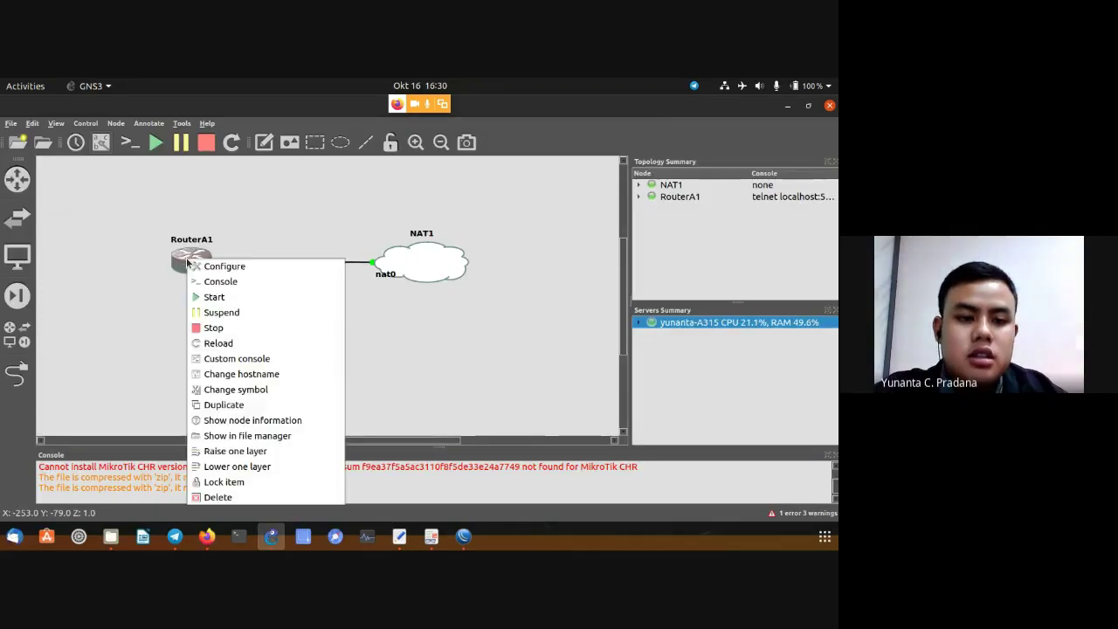
left_click(200, 281)
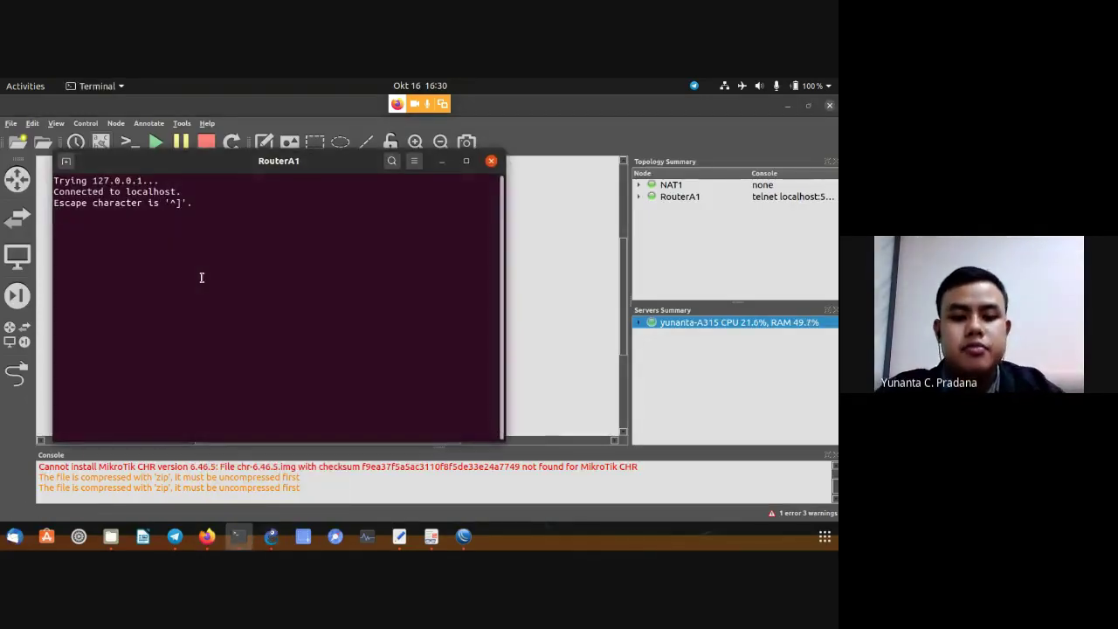
key("Return")
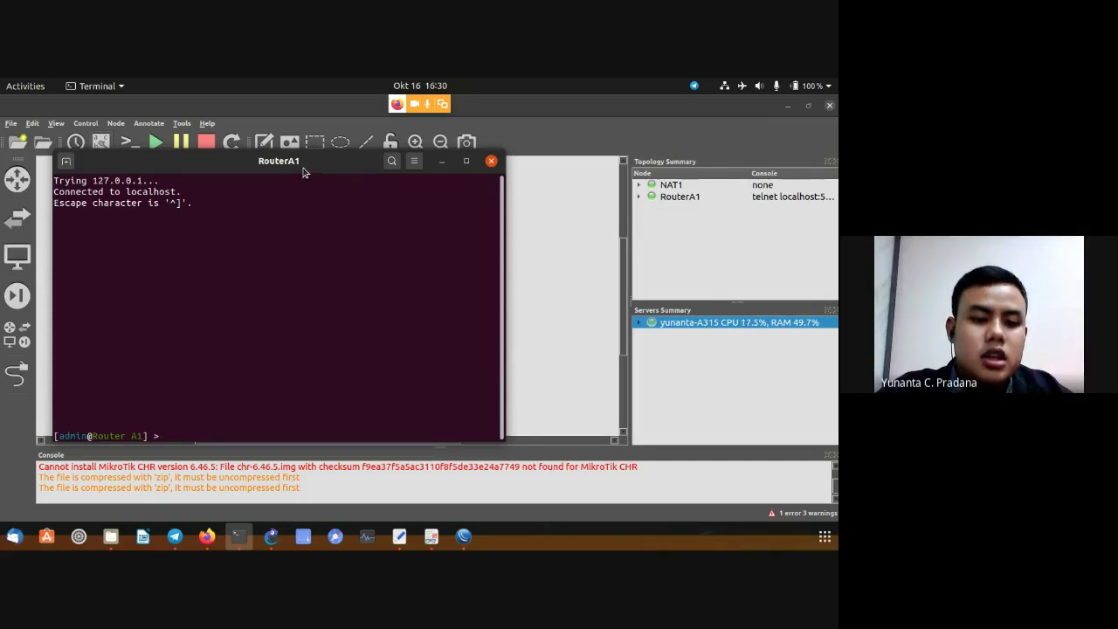
left_click_drag(304, 172, 330, 158)
key("Return")
key("Return")
key("Return")
left_click(518, 148)
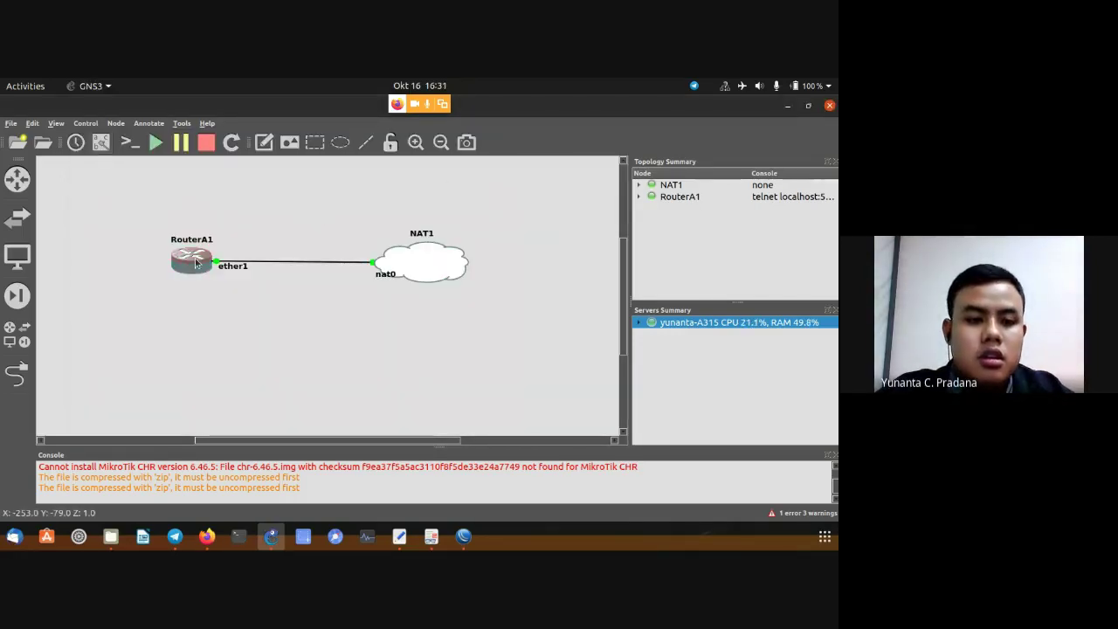
Stop RouterA1 and start it again from its context menu.
right_click(196, 262)
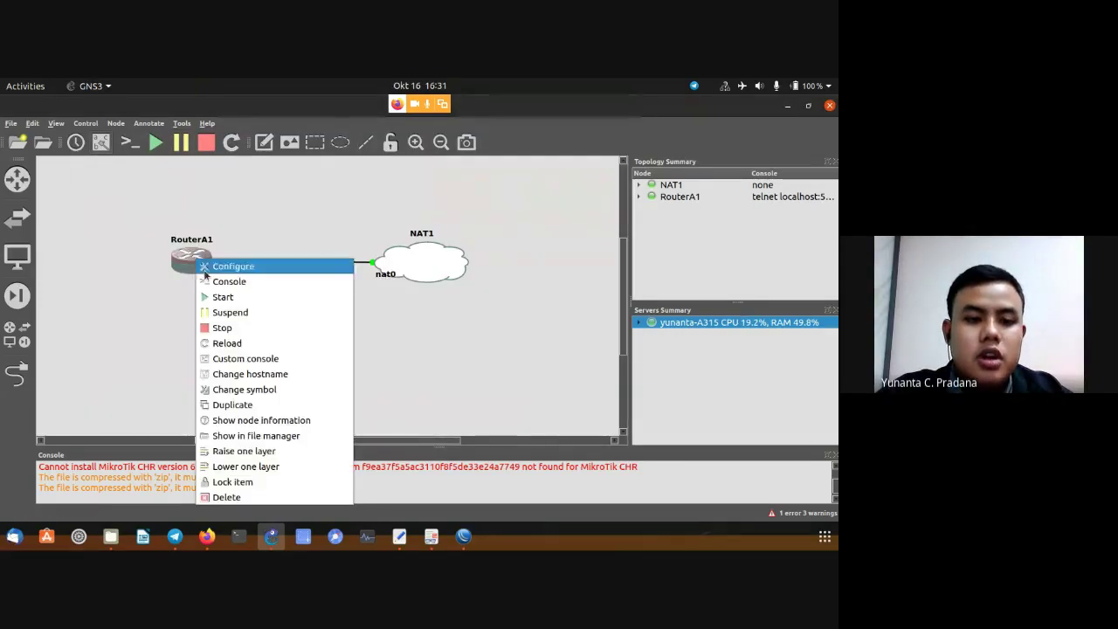
left_click(221, 327)
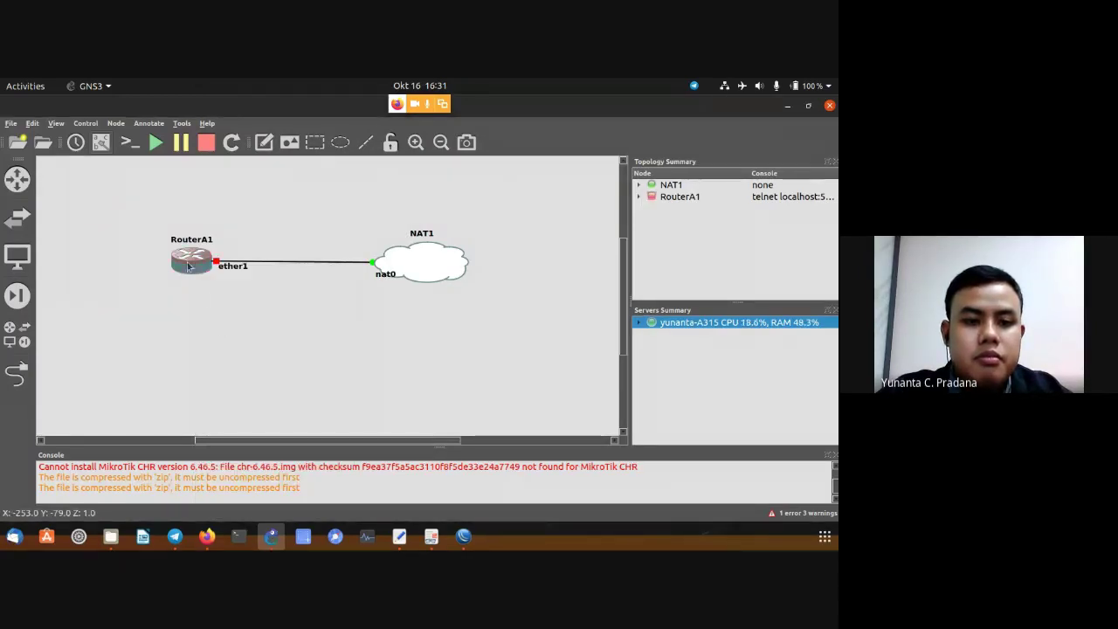
right_click(187, 262)
left_click(216, 295)
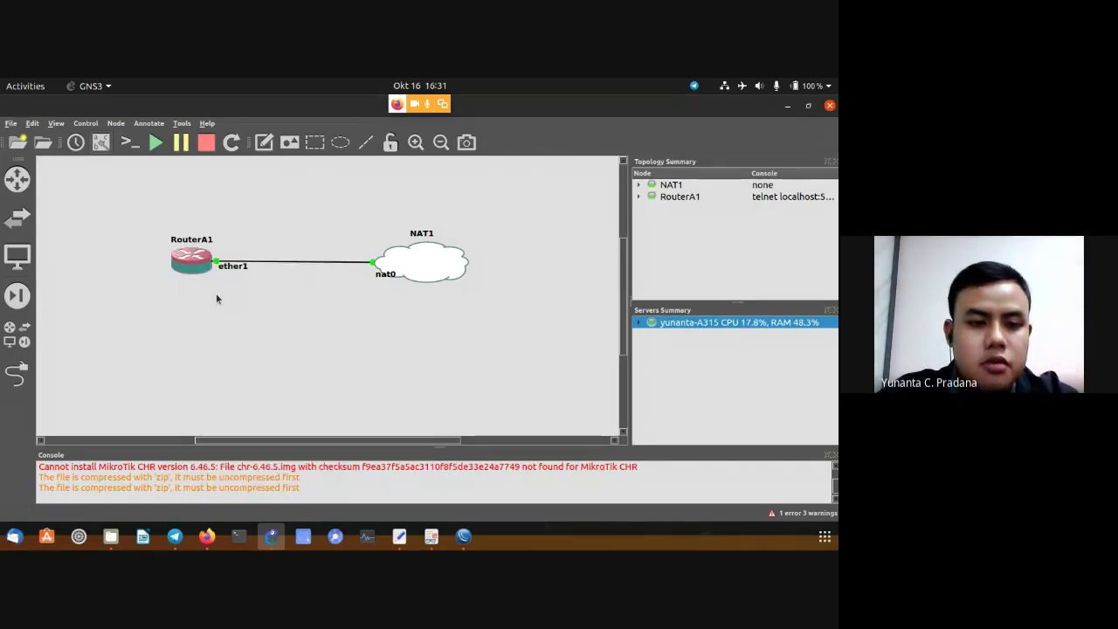
Open RouterA1's console and close the disconnected WinBox window.
right_click(186, 265)
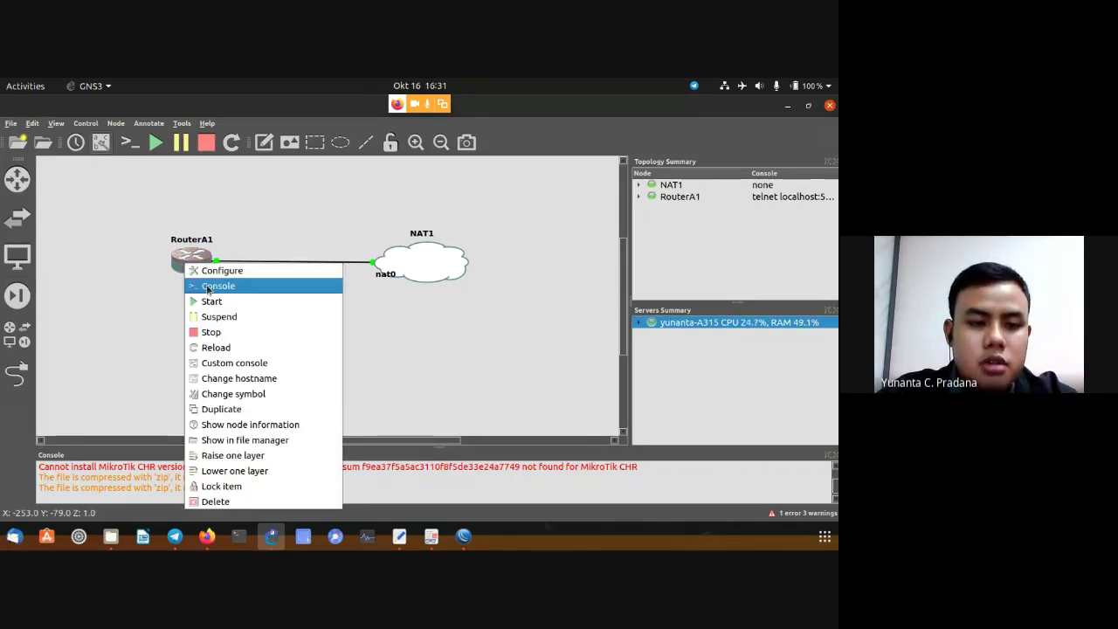
left_click(208, 291)
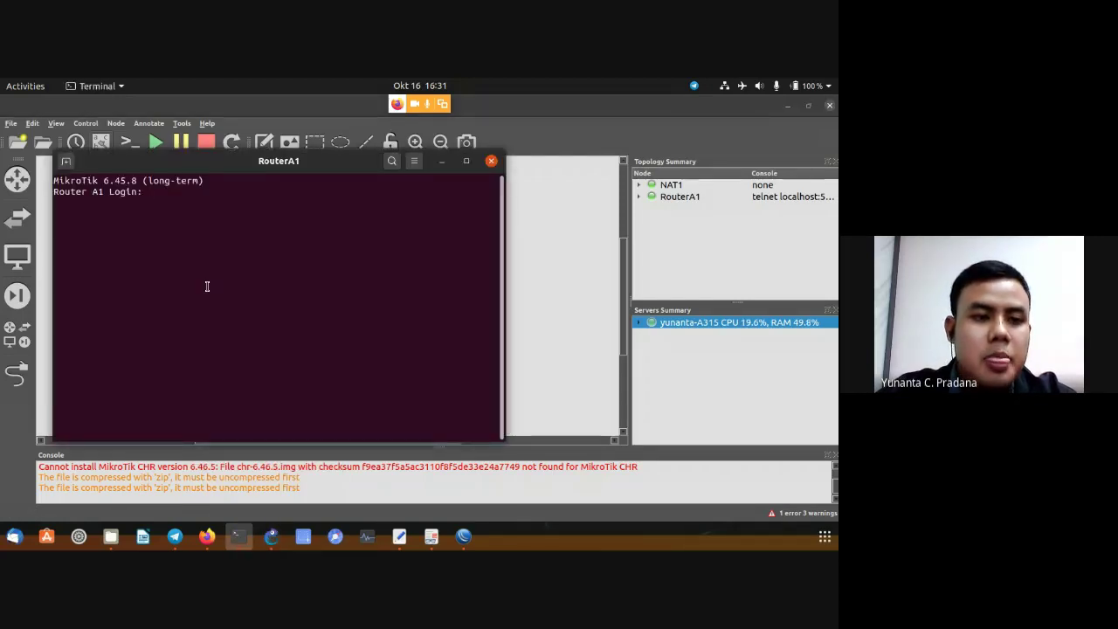
left_click(463, 536)
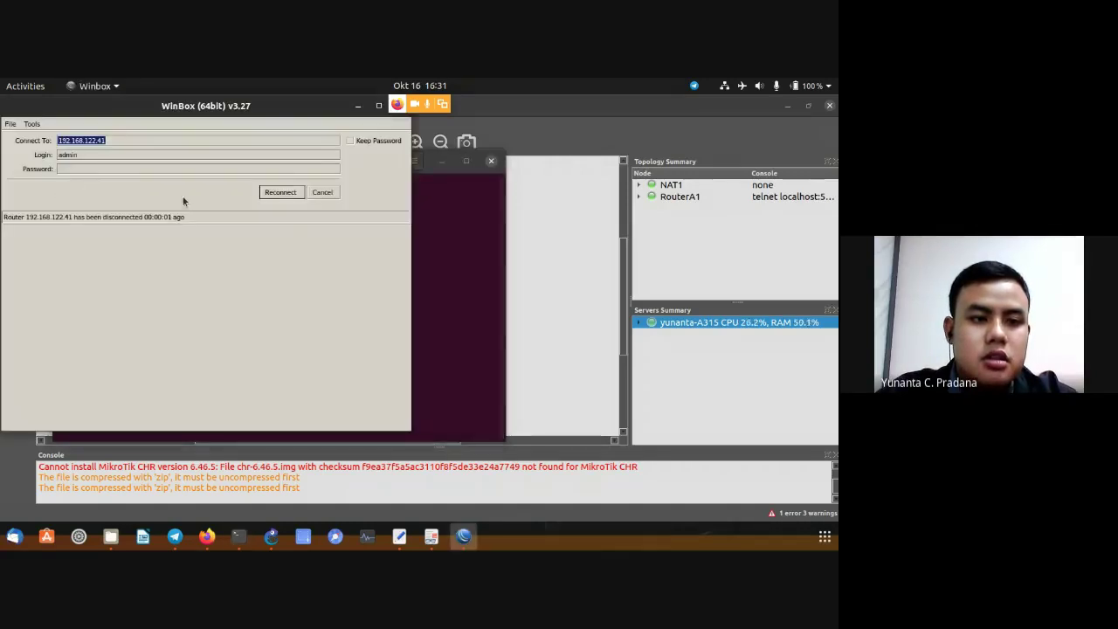
left_click_drag(243, 105, 228, 140)
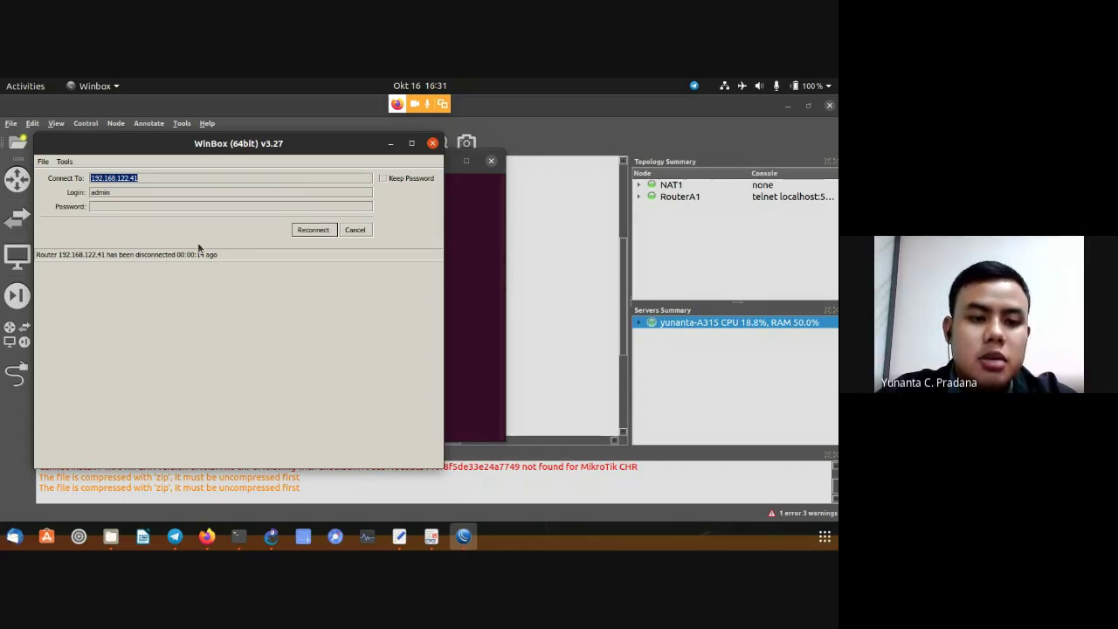
left_click(354, 230)
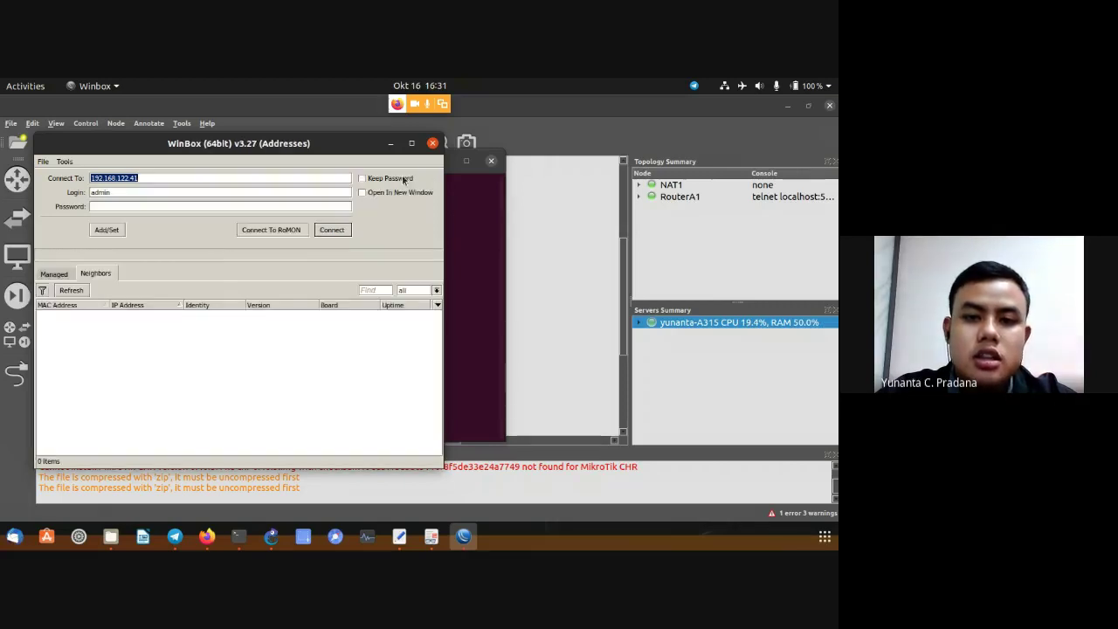
left_click(433, 144)
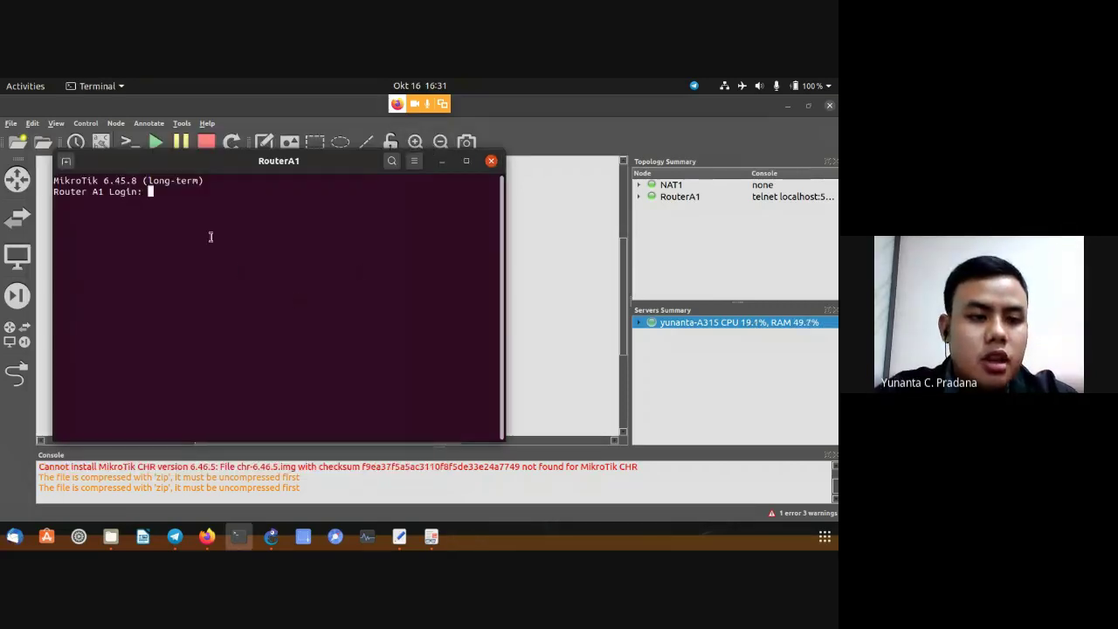
Attempt to log in as admin at the console and see the login rejected.
type("admin")
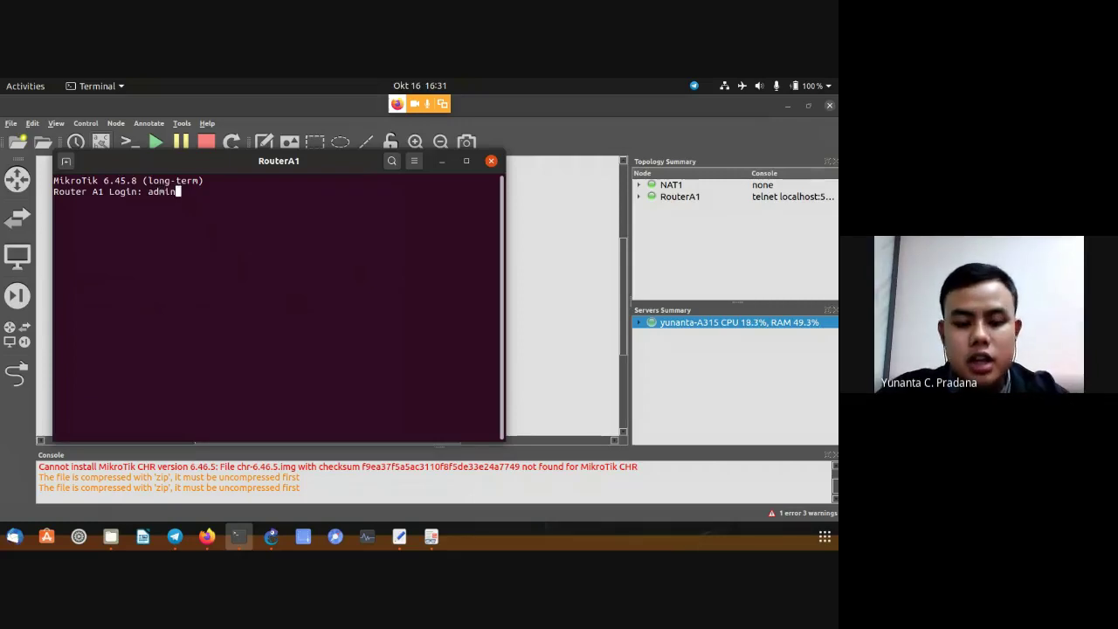
key("Return")
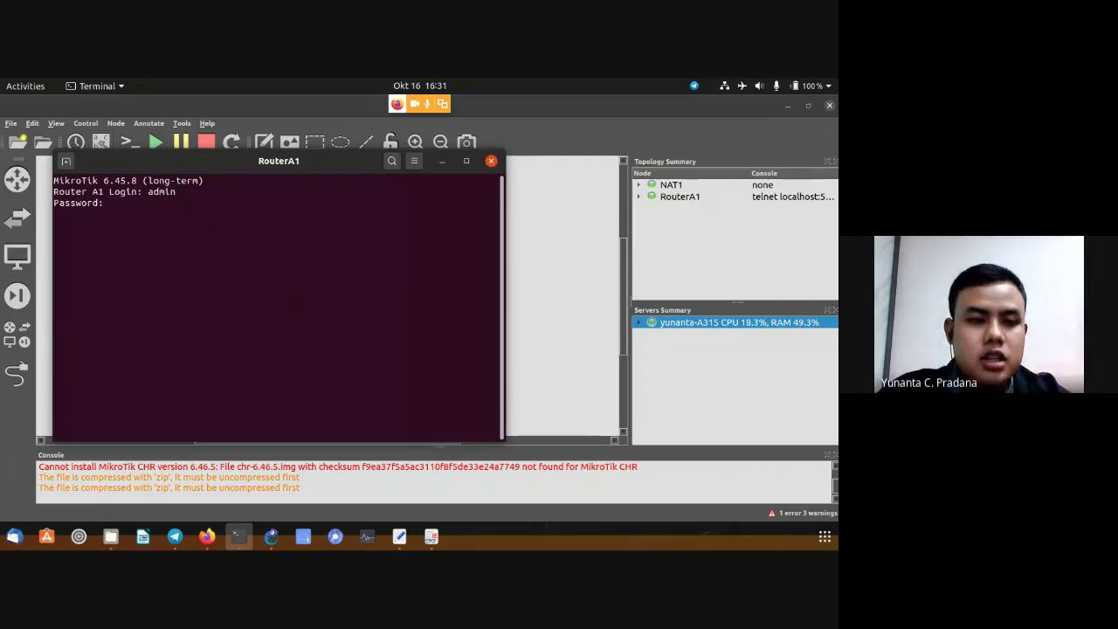
key("Return")
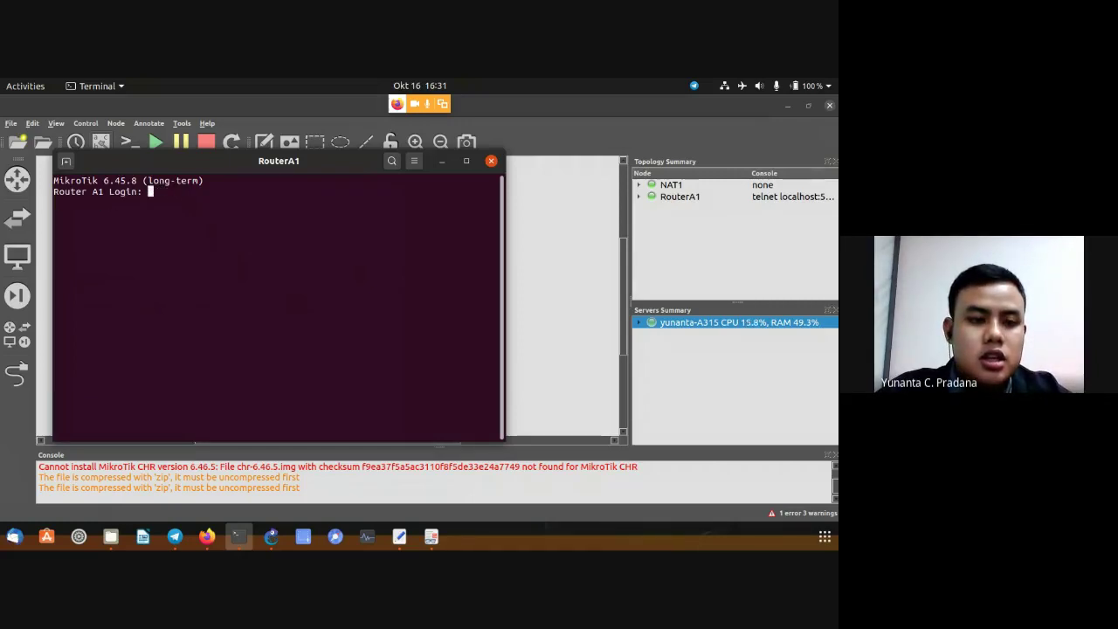